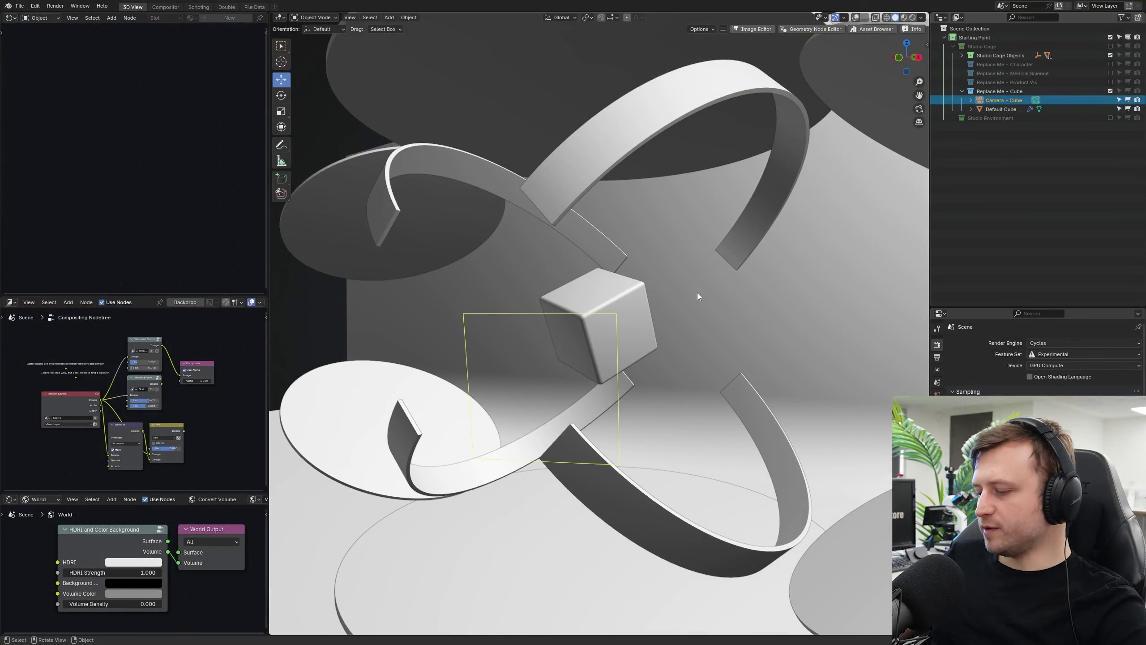
Step: Clear the file's scene contents and merge the stacked node editors into a single Shader Editor
{"action": "key", "text": "n"}
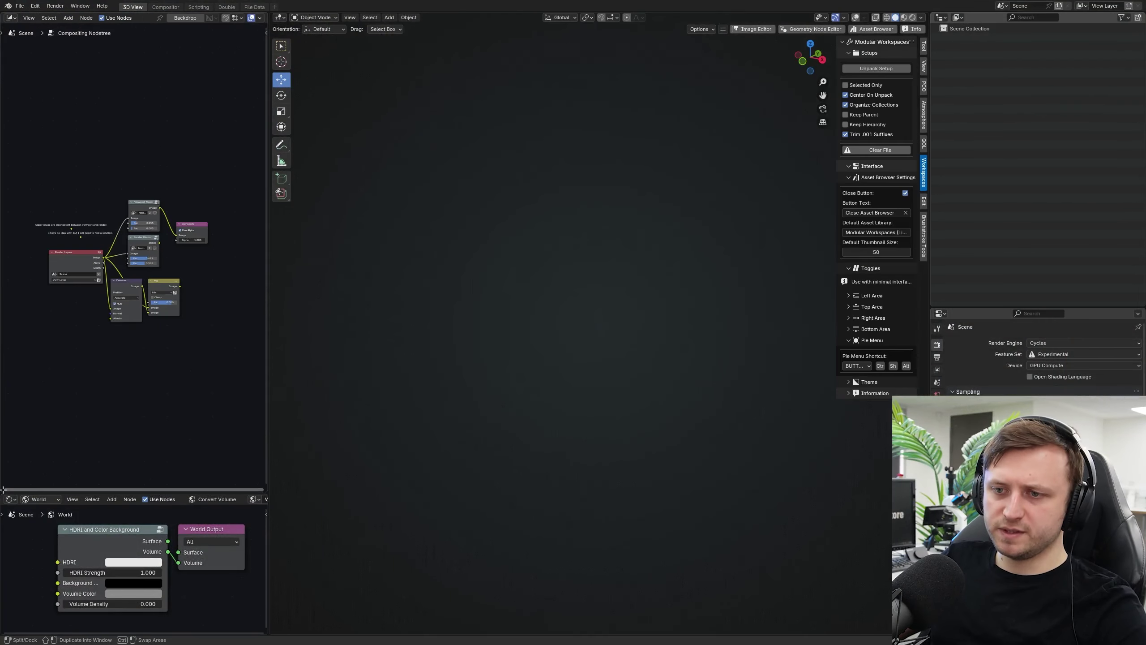
{"action": "left_click_drag", "start_coordinate": [3, 489], "coordinate": [14, 487]}
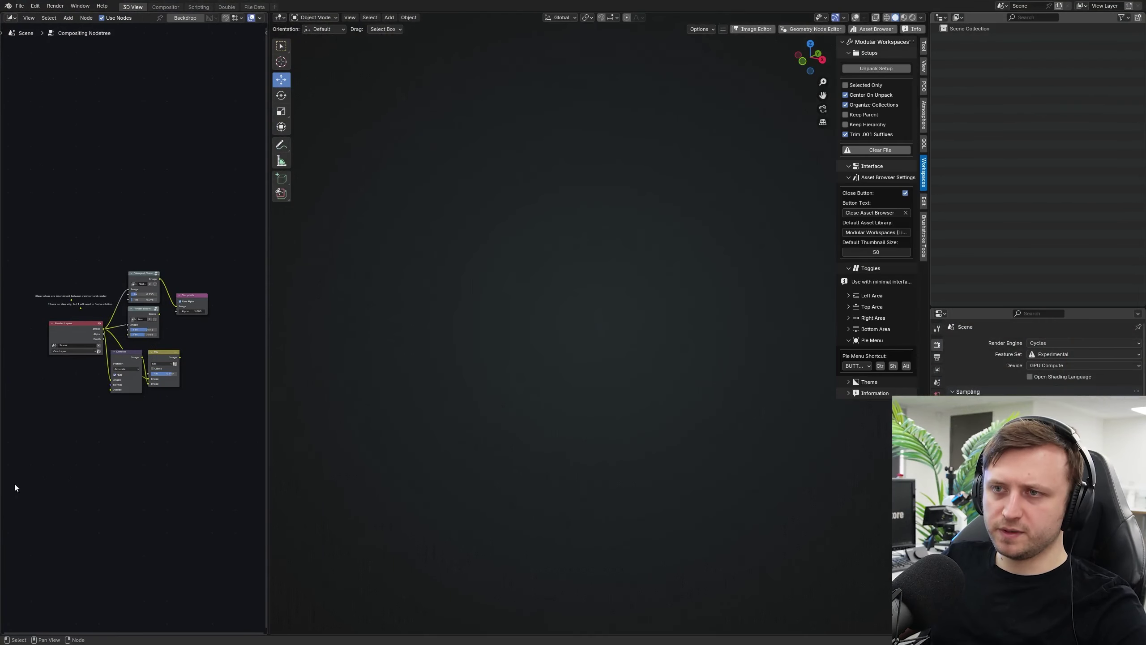
{"action": "left_click", "coordinate": [10, 17]}
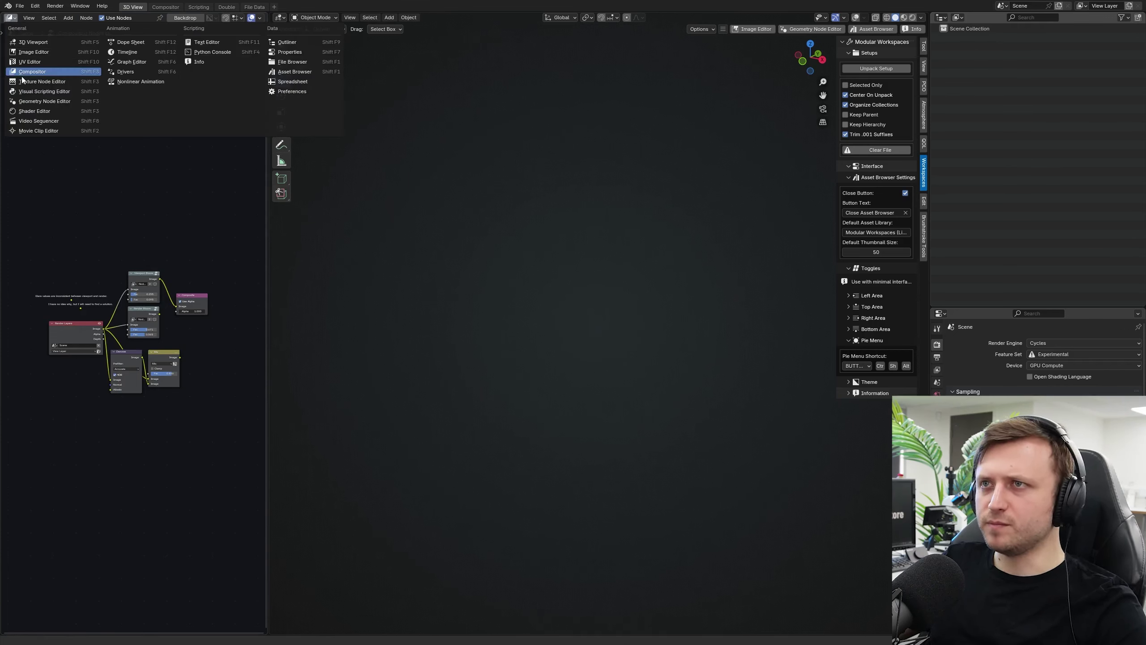
{"action": "left_click", "coordinate": [34, 111]}
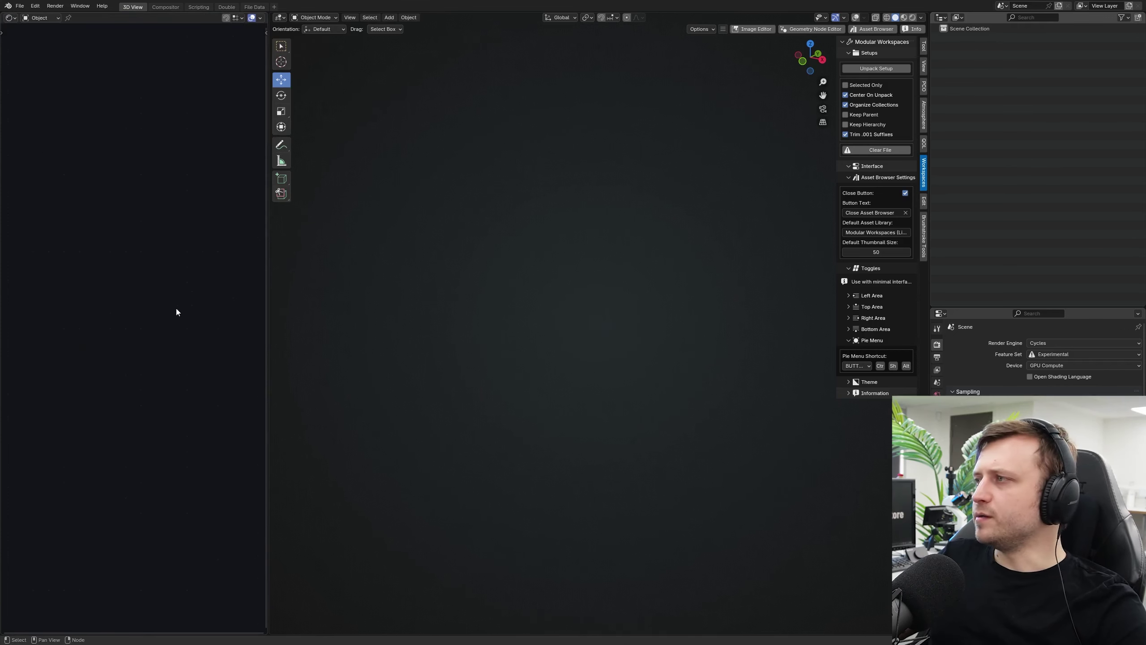
Step: Hide the 3D viewport's sidebar and toolbar and turn the viewport overlays on
{"action": "key", "text": "n"}
{"action": "key", "text": "shift+alt+z"}
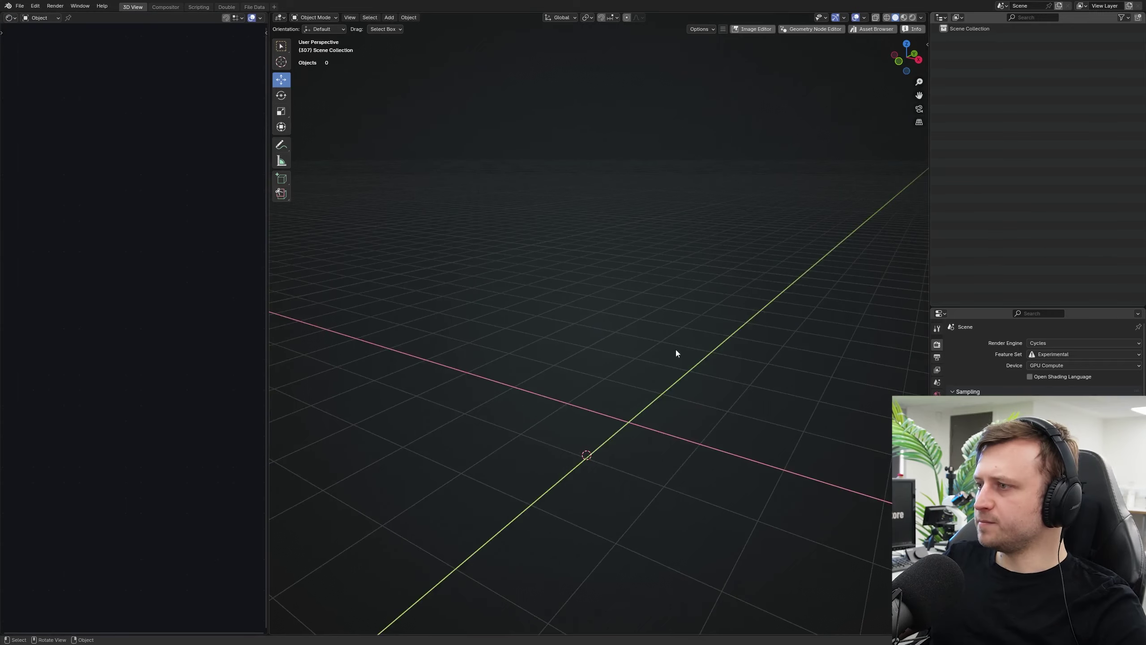
{"action": "key", "text": "t"}
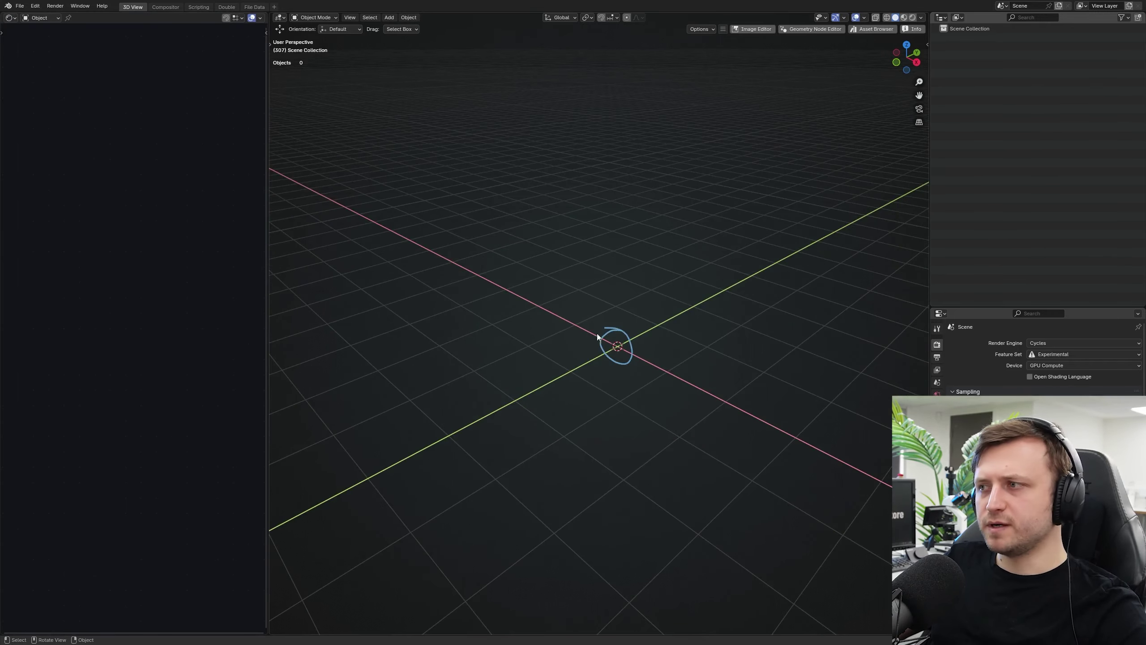
Step: Add a monkey mesh at the world origin and give it a level 4 Subdivision modifier
{"action": "key", "text": "shift+a"}
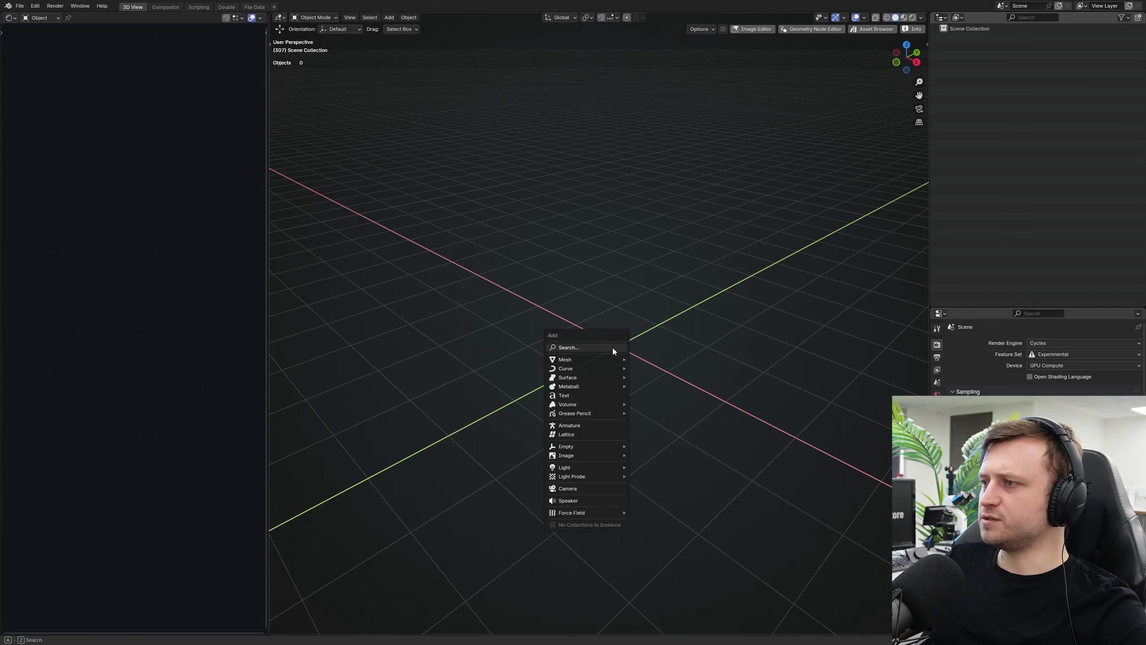
{"action": "mouse_move", "coordinate": [610, 359]}
{"action": "left_click", "coordinate": [661, 444]}
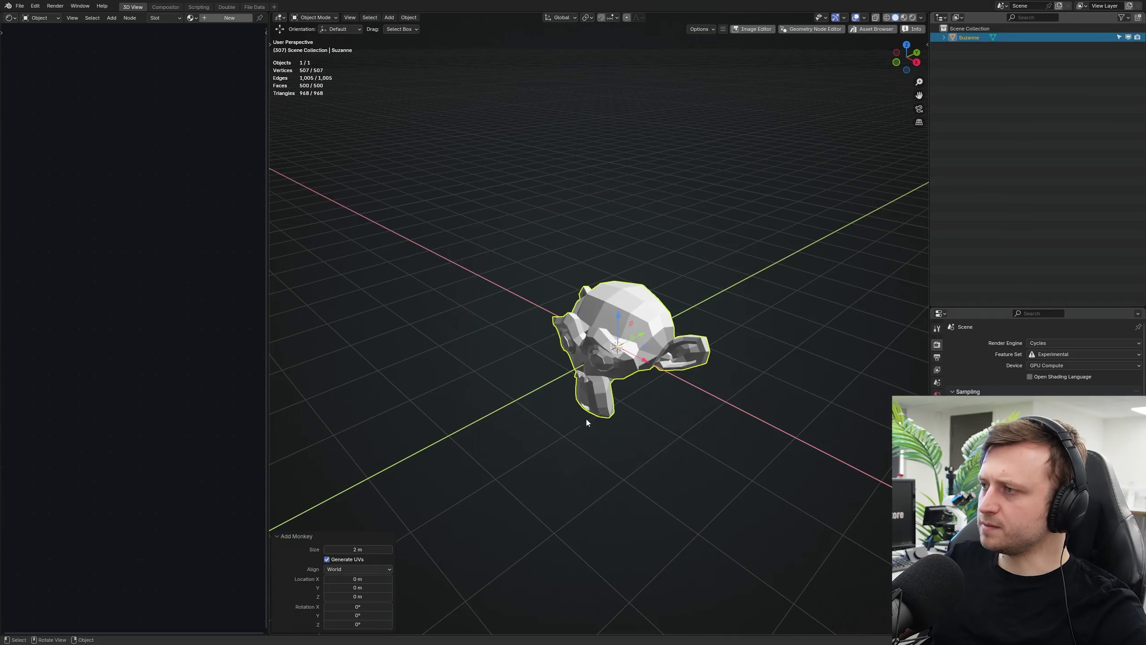
{"action": "middle_click_drag", "start_coordinate": [586, 419], "coordinate": [670, 359]}
{"action": "middle_click_drag", "start_coordinate": [568, 345], "coordinate": [539, 363]}
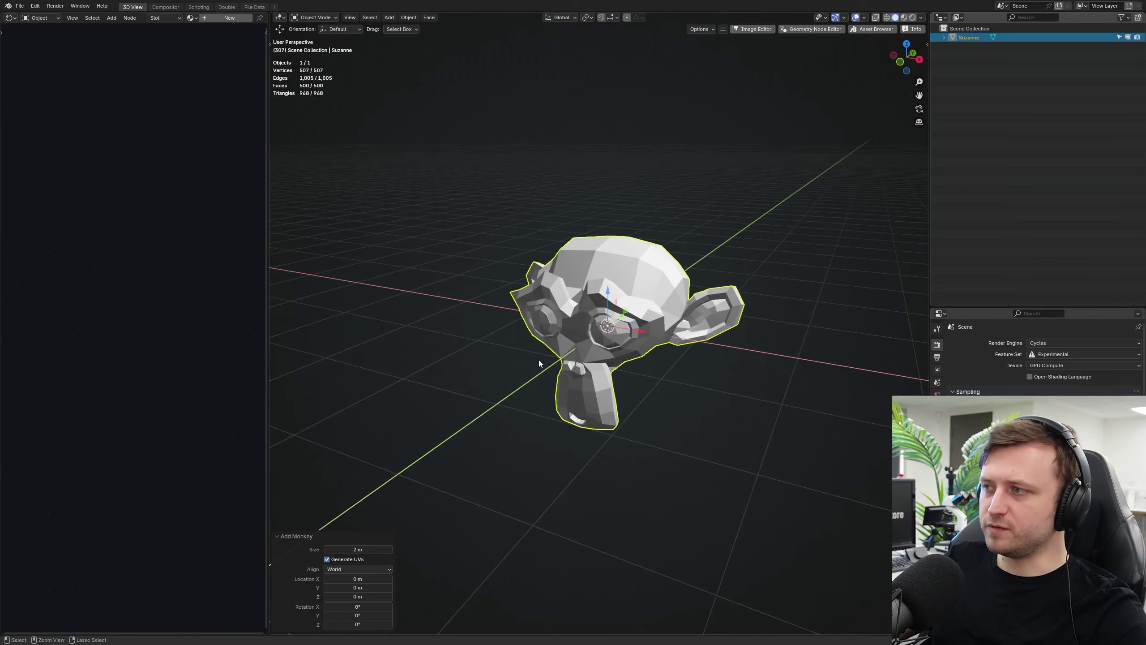
{"action": "key", "text": "ctrl+4"}
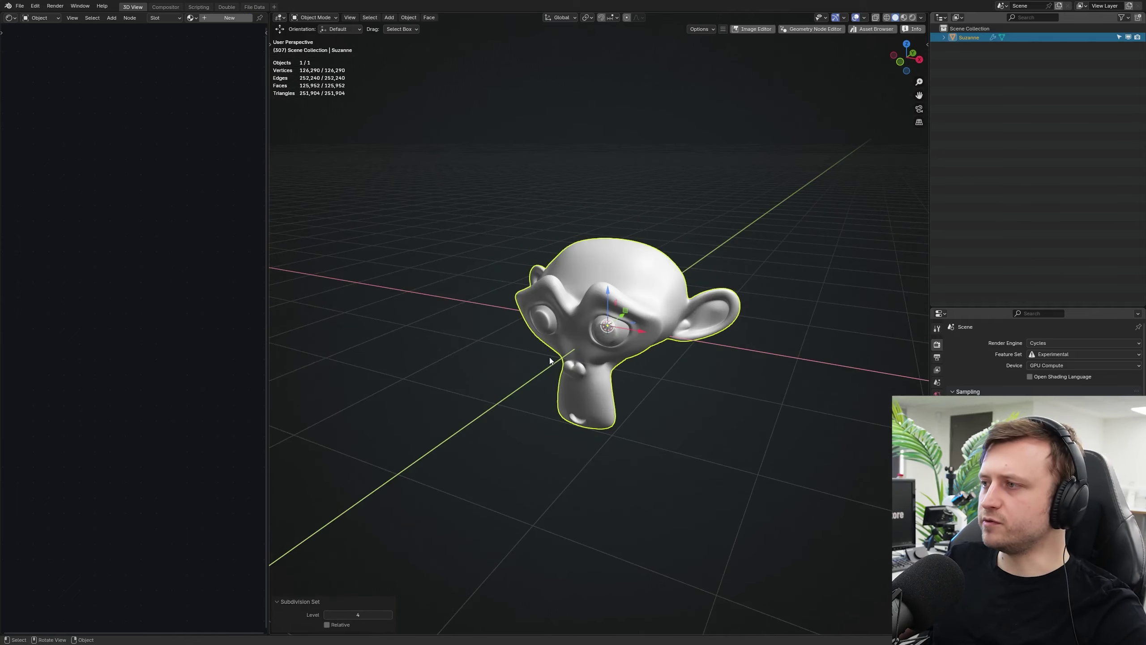
{"action": "left_click", "coordinate": [936, 424]}
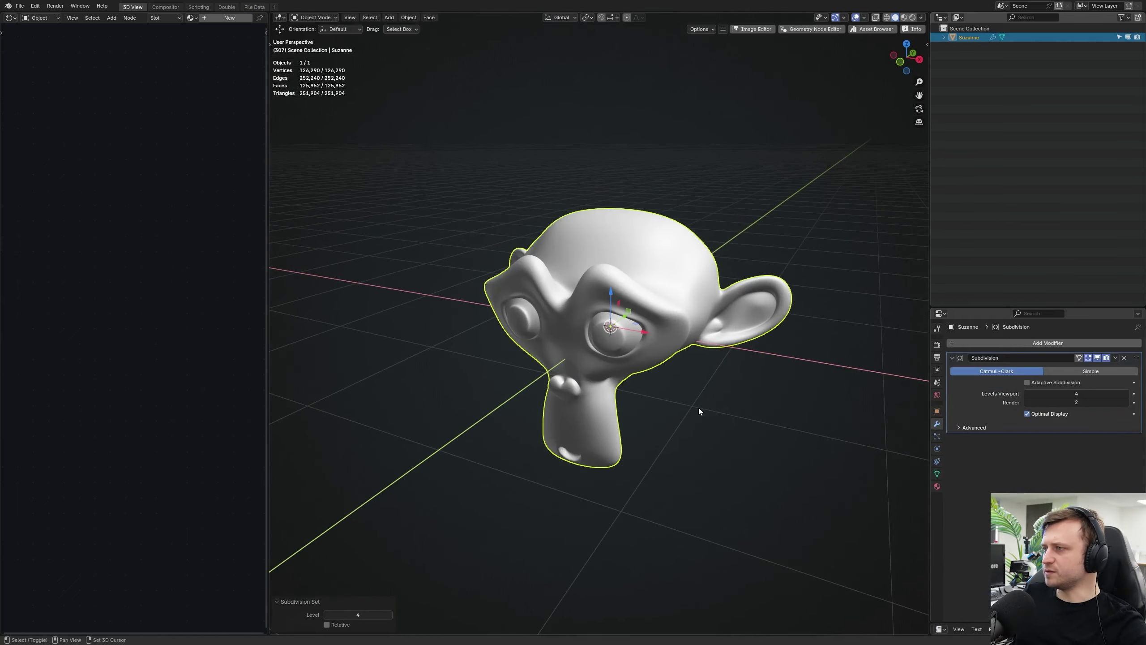
{"action": "middle_click_drag", "start_coordinate": [698, 411], "coordinate": [704, 422]}
Step: Deselect the monkey and switch the viewport to rendered shading with overlays hidden
{"action": "right_click", "coordinate": [576, 332]}
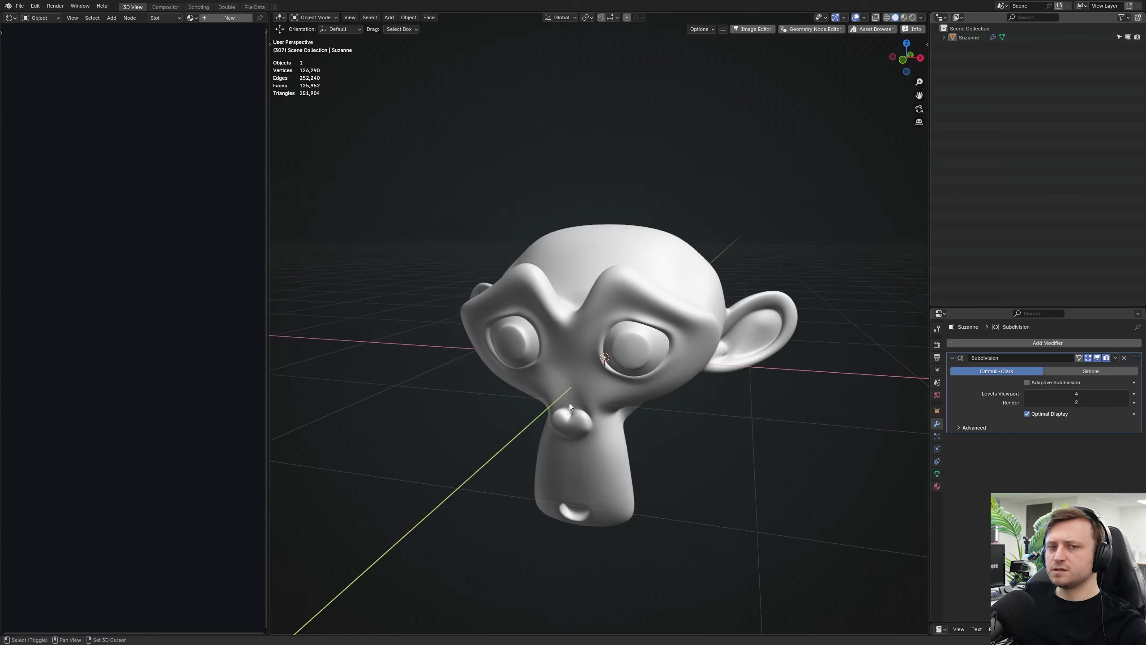
{"action": "scroll", "coordinate": [605, 389], "scroll_direction": "down", "scroll_amount": 4}
{"action": "mouse_move", "coordinate": [570, 404]}
{"action": "middle_mouse_down", "text": "shift"}
{"action": "mouse_move", "coordinate": [647, 374]}
{"action": "mouse_move", "coordinate": [582, 407]}
{"action": "middle_mouse_up", "text": "shift"}
{"action": "key", "text": "z"}
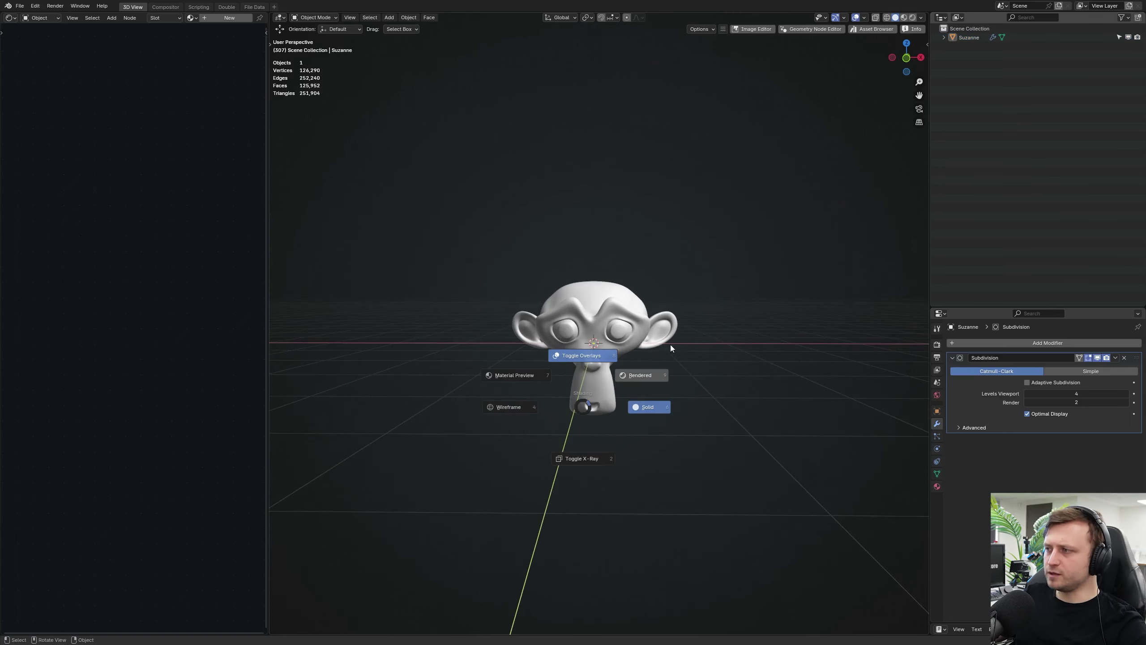
{"action": "left_click", "coordinate": [690, 333]}
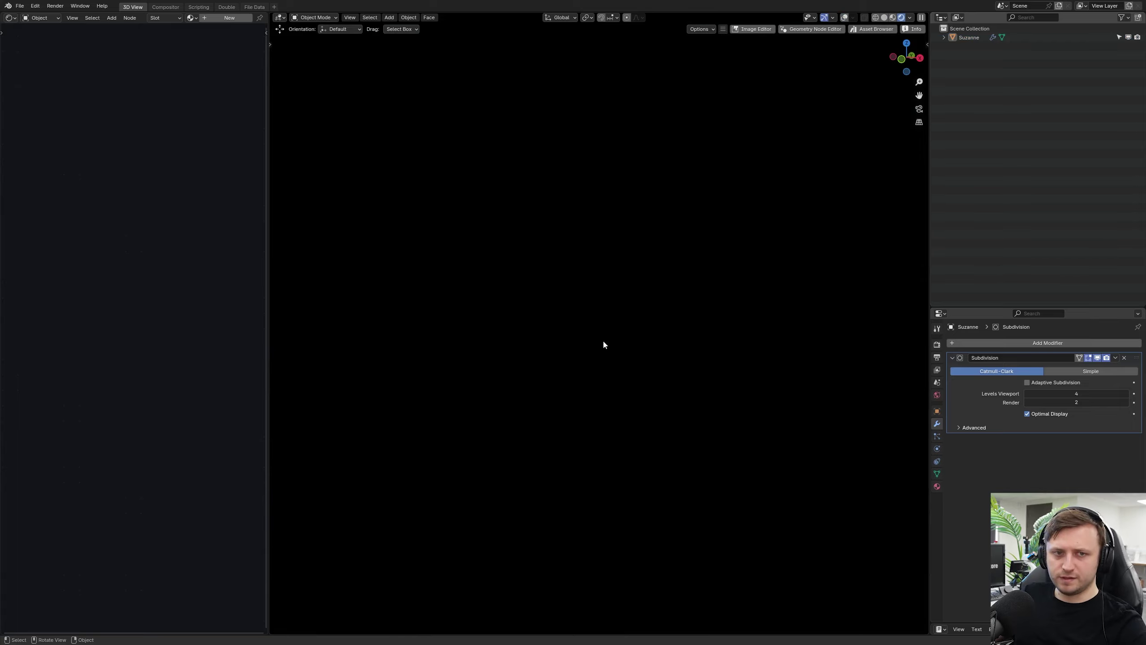
Step: Add a point light and move it about 1.19 m along negative X and 1.91 m up
{"action": "key", "text": "shift+a"}
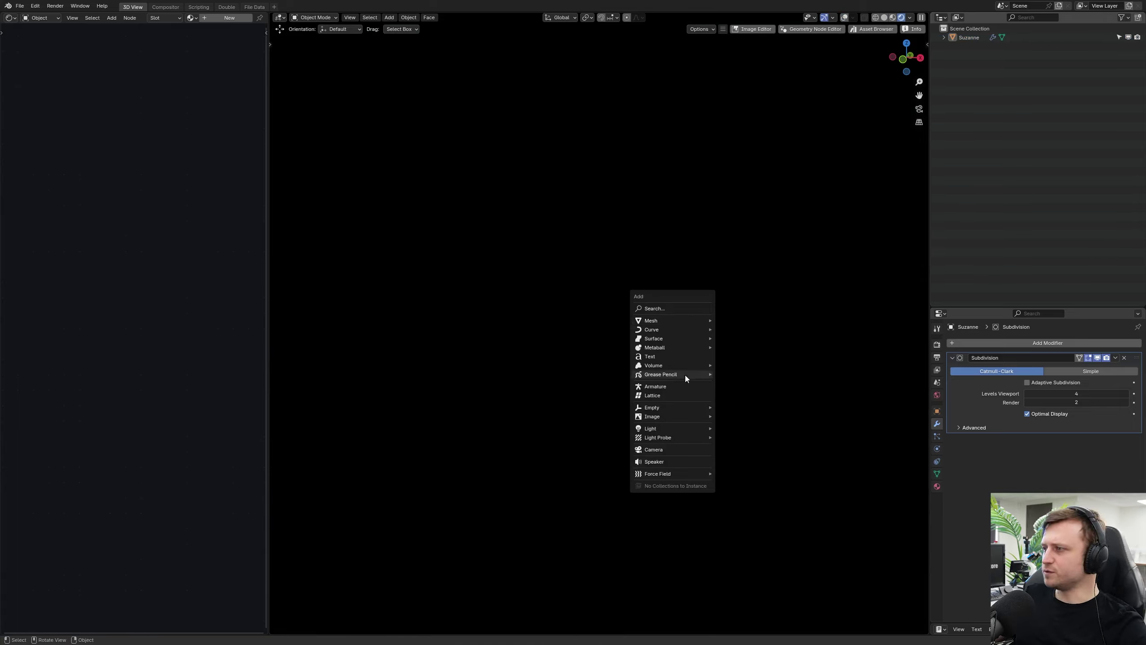
{"action": "mouse_move", "coordinate": [686, 428]}
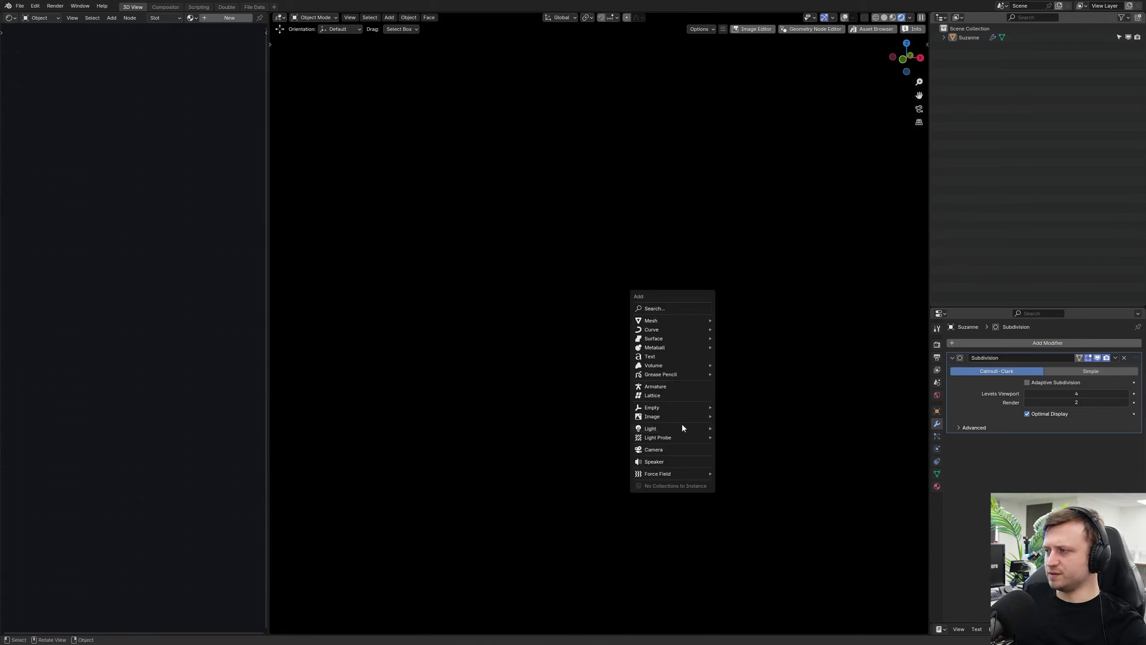
{"action": "left_click", "coordinate": [734, 427]}
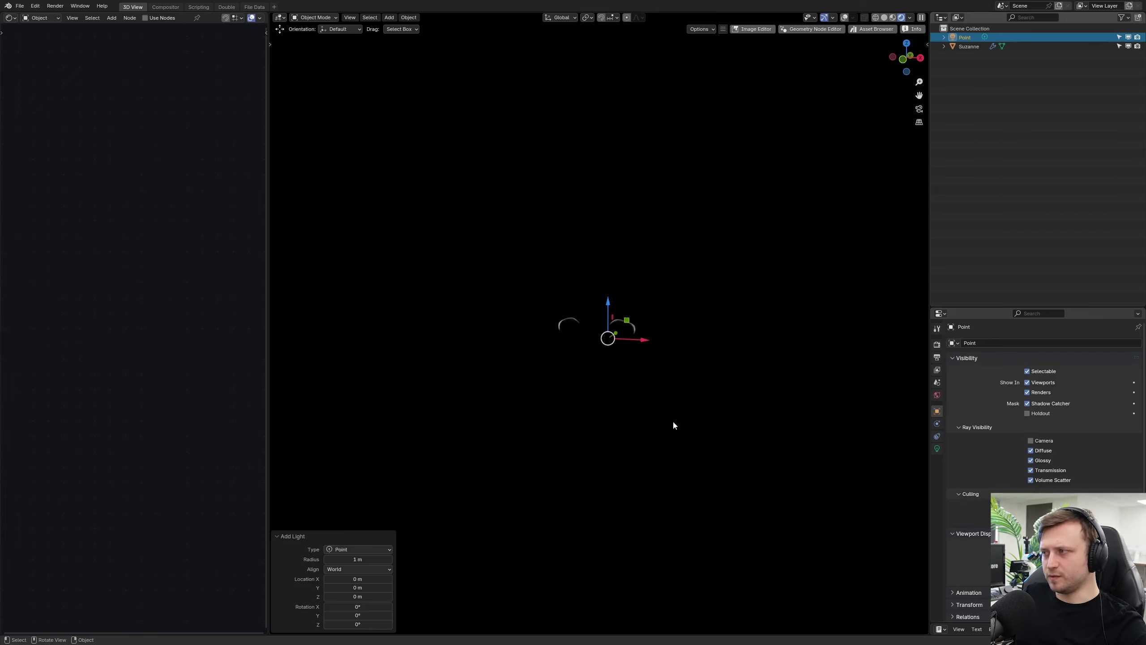
{"action": "key", "text": "g"}
{"action": "left_click", "coordinate": [571, 292]}
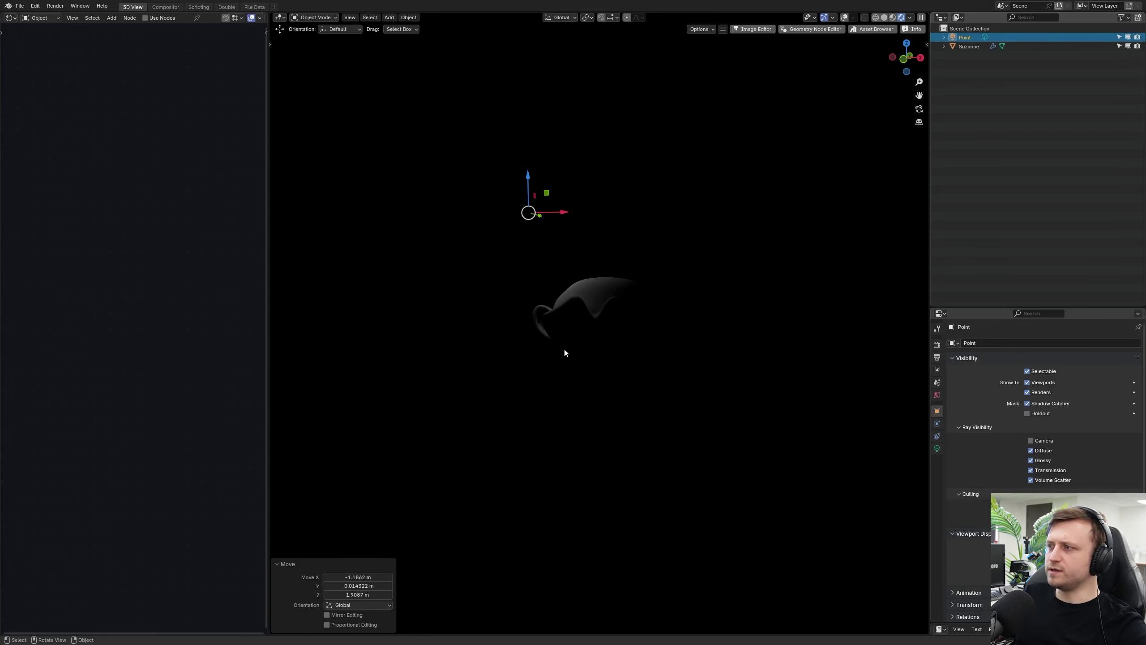
Step: Reposition the point light several times around the monkey's head to vary where the light falls
{"action": "scroll", "coordinate": [566, 354], "scroll_direction": "up", "scroll_amount": 1}
{"action": "middle_click_drag", "start_coordinate": [568, 364], "coordinate": [586, 381]}
{"action": "key", "text": "g"}
{"action": "left_click", "coordinate": [783, 449]}
{"action": "middle_click_drag", "start_coordinate": [784, 449], "coordinate": [755, 425]}
{"action": "key", "text": "g"}
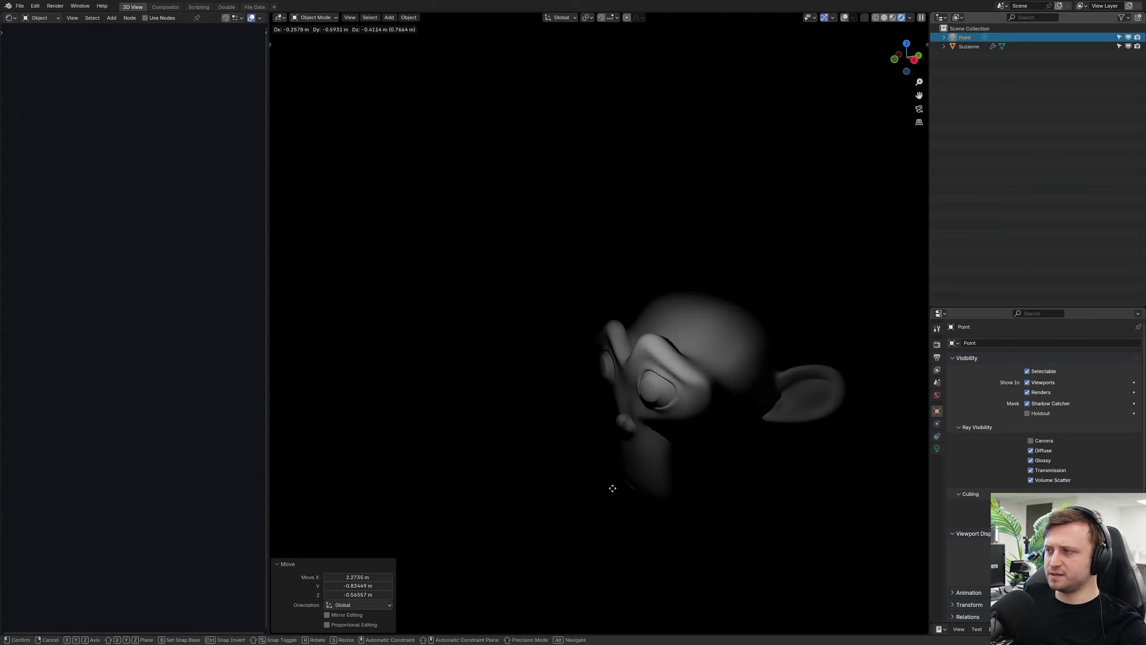
{"action": "left_click", "coordinate": [612, 483]}
{"action": "middle_click_drag", "start_coordinate": [614, 476], "coordinate": [719, 410]}
{"action": "key", "text": "g"}
{"action": "left_click", "coordinate": [669, 410]}
Step: Duplicate the point light three times, placing each copy at a different spot around the monkey's head
{"action": "key", "text": "shift+d"}
{"action": "left_click", "coordinate": [756, 443]}
{"action": "key", "text": "shift+d"}
{"action": "left_click", "coordinate": [644, 395]}
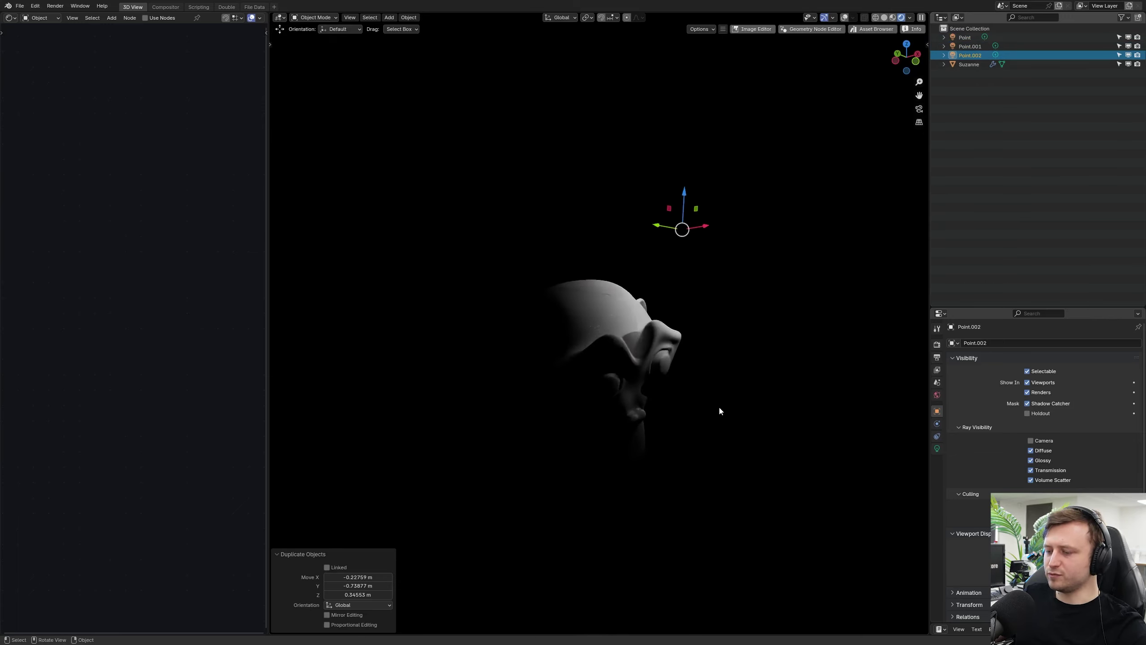
{"action": "key", "text": "shift+d"}
{"action": "left_click", "coordinate": [542, 433]}
{"action": "middle_click_drag", "start_coordinate": [555, 429], "coordinate": [575, 405]}
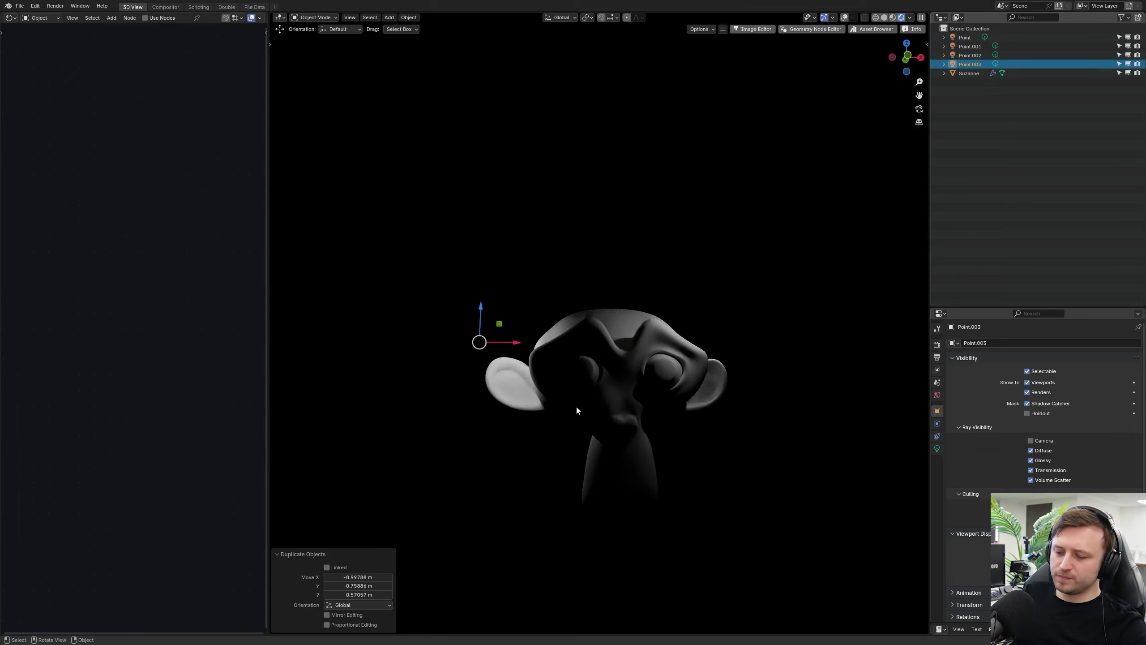
Step: Add two more point light copies low beside and in front of the face, and adjust the last one's position
{"action": "key", "text": "shift+d"}
{"action": "left_click", "coordinate": [580, 482]}
{"action": "middle_click_drag", "start_coordinate": [580, 482], "coordinate": [657, 470]}
{"action": "key", "text": "shift+d"}
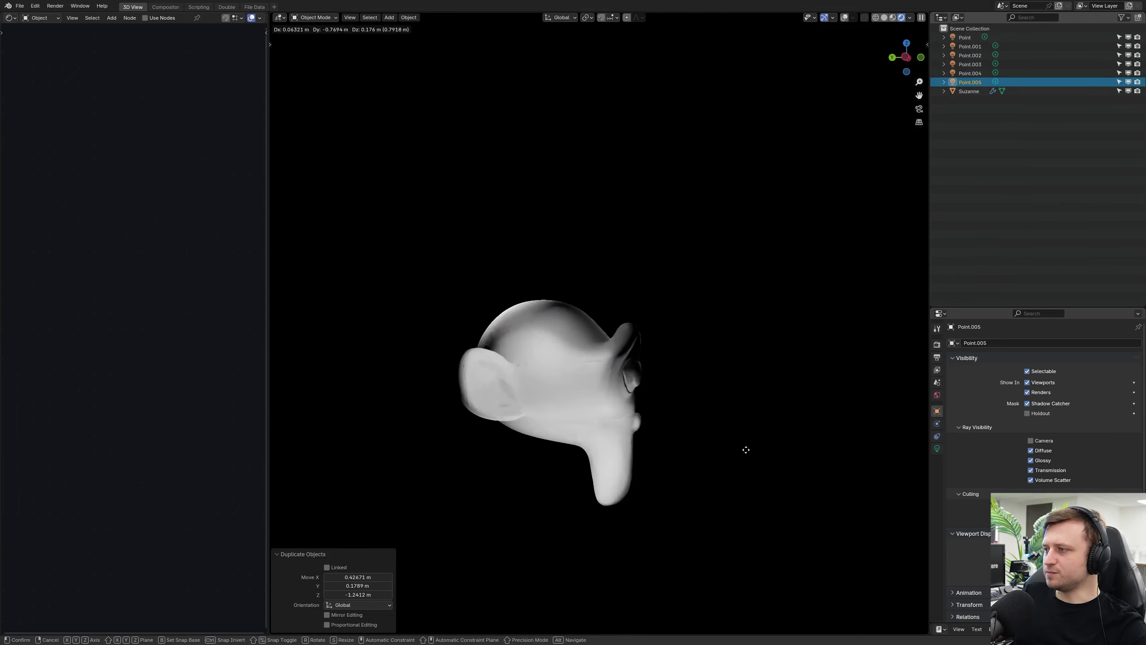
{"action": "left_click", "coordinate": [747, 448]}
{"action": "middle_click_drag", "start_coordinate": [746, 447], "coordinate": [631, 429]}
{"action": "key", "text": "g"}
{"action": "left_click", "coordinate": [655, 434]}
Step: Duplicate the point light four more times, spreading the copies around the side of the monkey's head
{"action": "key", "text": "shift+d"}
{"action": "left_click", "coordinate": [596, 307]}
{"action": "key", "text": "shift+d"}
{"action": "left_click", "coordinate": [578, 346]}
{"action": "key", "text": "shift+d"}
{"action": "left_click", "coordinate": [726, 414]}
{"action": "middle_click_drag", "start_coordinate": [578, 346], "coordinate": [474, 422]}
{"action": "key", "text": "shift+d"}
{"action": "left_click", "coordinate": [647, 353]}
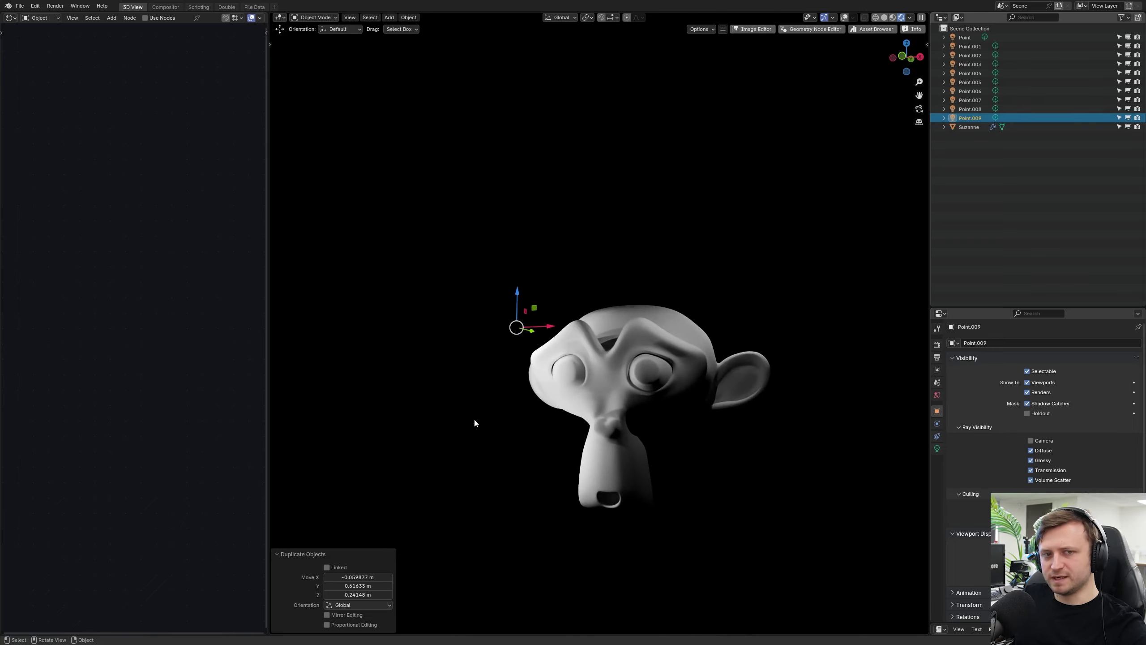
Step: Show the viewport overlays and delete the seven point lights clustered beside the monkey's face and ear
{"action": "left_click", "coordinate": [484, 466]}
{"action": "key", "text": "shift+alt+z"}
{"action": "middle_click_drag", "start_coordinate": [485, 467], "coordinate": [587, 420]}
{"action": "left_click", "coordinate": [547, 466]}
{"action": "left_click", "coordinate": [544, 441], "text": "shift"}
{"action": "left_click", "coordinate": [498, 376], "text": "shift"}
{"action": "left_click", "coordinate": [467, 364], "text": "shift"}
{"action": "left_click", "coordinate": [484, 316], "text": "shift"}
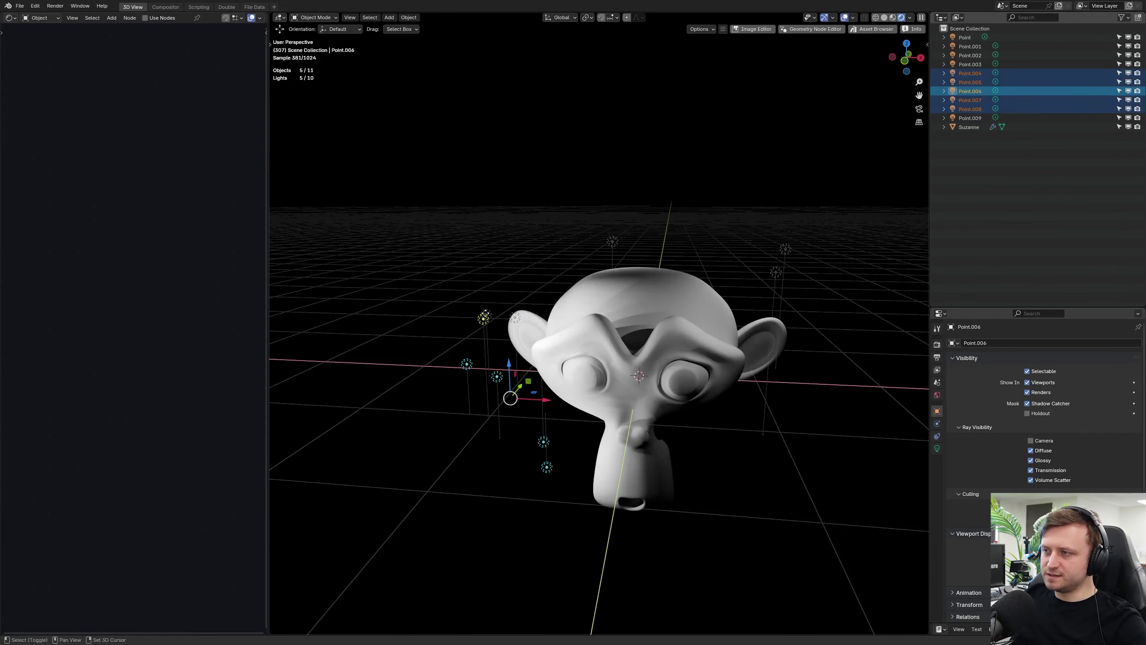
{"action": "left_click", "coordinate": [484, 317], "text": "shift"}
{"action": "left_click", "coordinate": [514, 316], "text": "shift"}
{"action": "key", "text": "Delete"}
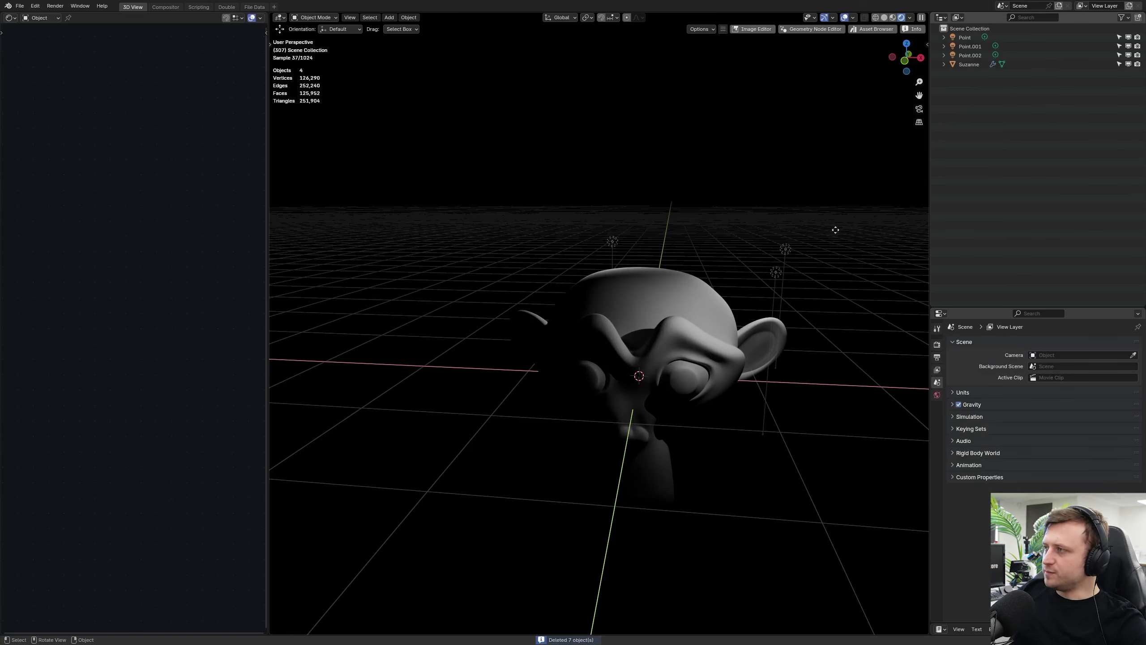
Step: Delete the three remaining point lights above and behind the monkey's head
{"action": "left_click", "coordinate": [780, 270]}
{"action": "key", "text": "Delete"}
{"action": "left_click", "coordinate": [785, 248]}
{"action": "key", "text": "Delete"}
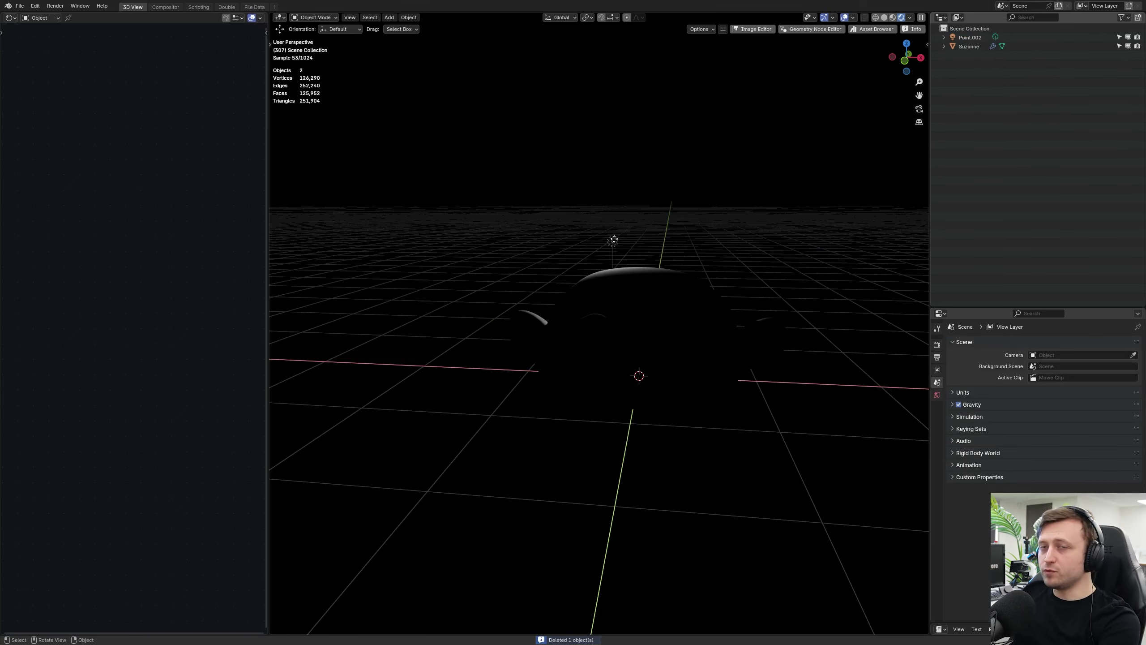
{"action": "left_click", "coordinate": [622, 244]}
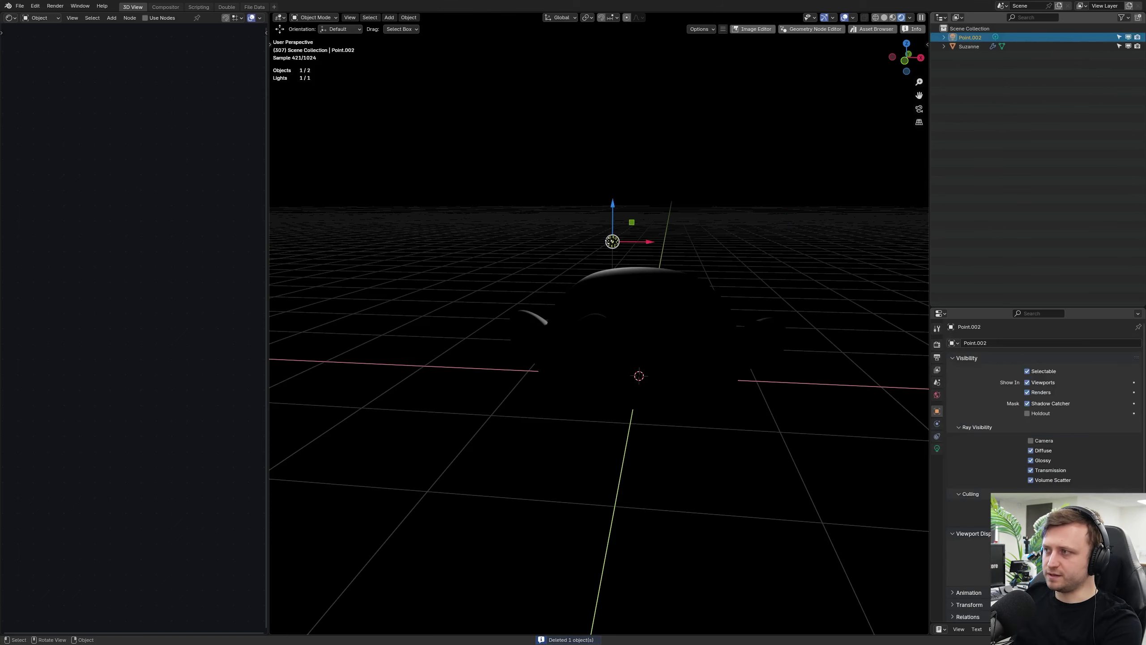
{"action": "key", "text": "Delete"}
Step: Add an area light and raise it about 1.59 m along Z above the monkey
{"action": "key", "text": "shift+a"}
{"action": "mouse_move", "coordinate": [608, 426]}
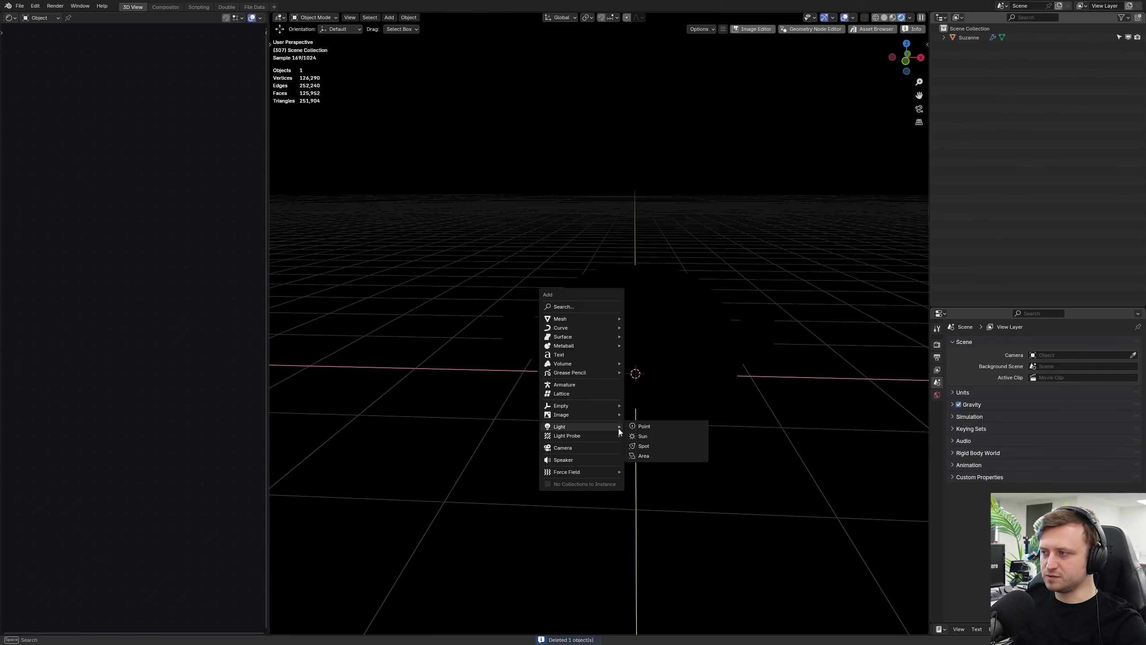
{"action": "left_click", "coordinate": [659, 454]}
{"action": "key", "text": "g"}
{"action": "key", "text": "z"}
{"action": "left_click", "coordinate": [668, 207]}
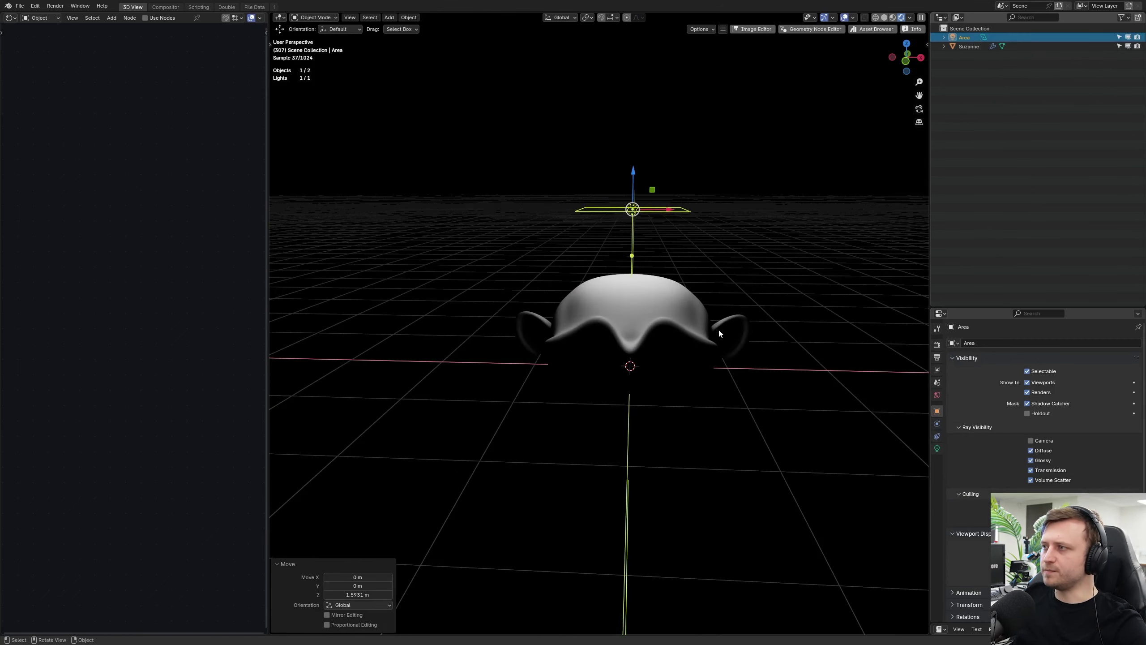
Step: Raise the area light about 0.78 m further along Z and set its power to 100 W
{"action": "middle_click_drag", "start_coordinate": [719, 333], "coordinate": [679, 319]}
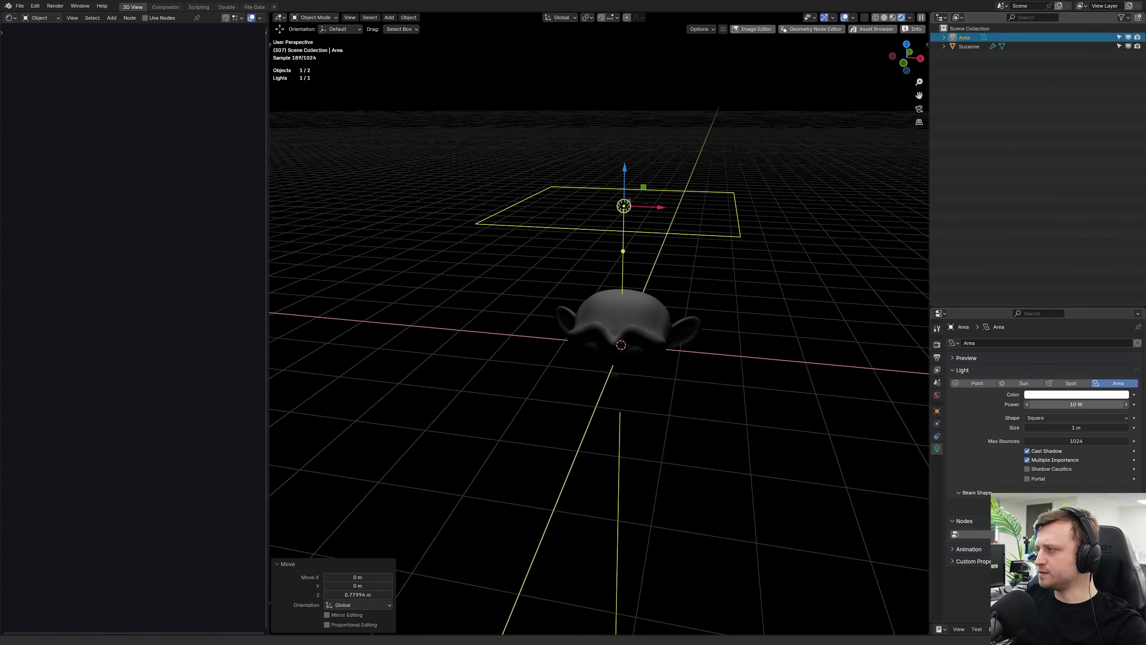
{"action": "key", "text": "Return"}
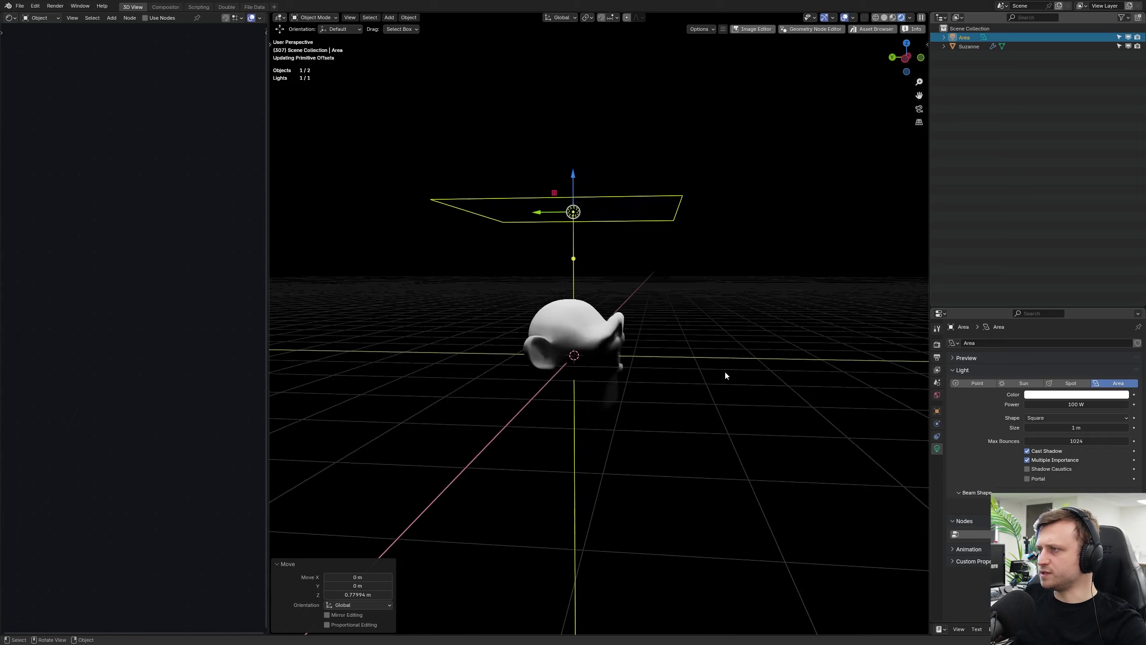
Step: Try scaling the area light to about 1.8 times its size
{"action": "middle_click_drag", "start_coordinate": [724, 370], "coordinate": [580, 318]}
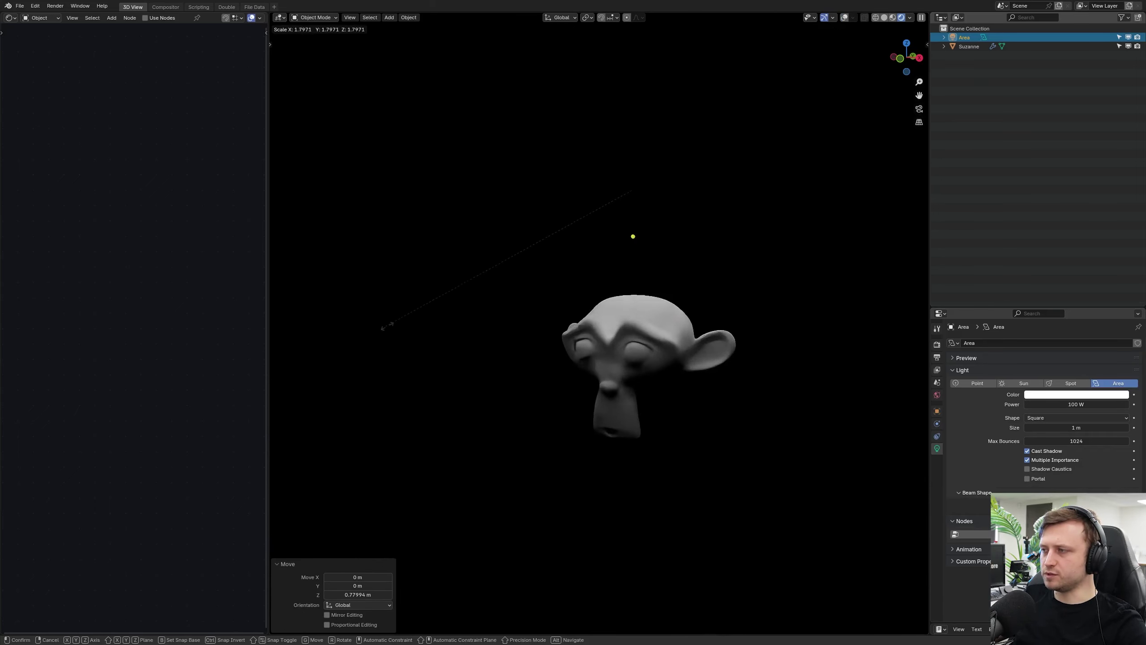
{"action": "right_click", "coordinate": [471, 301]}
{"action": "key", "text": "shift+alt+z"}
Step: Add a point light and raise it 2.12 m along Z, just below the area light
{"action": "middle_click_drag", "start_coordinate": [635, 269], "coordinate": [634, 275]}
{"action": "key", "text": "shift+a"}
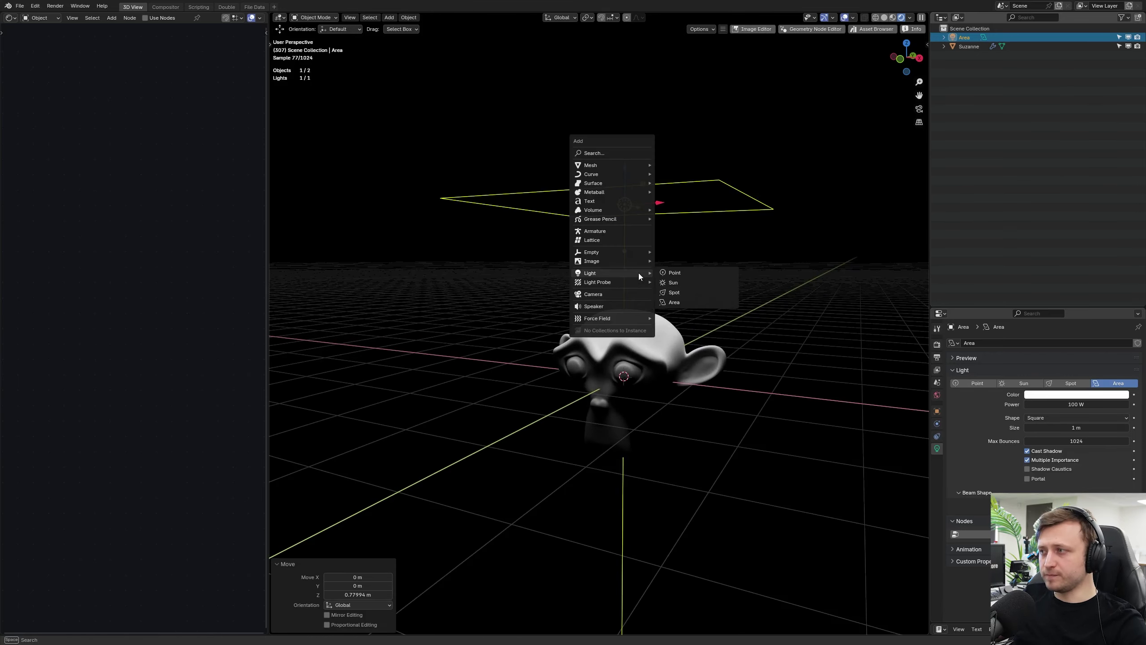
{"action": "left_click", "coordinate": [673, 273]}
{"action": "key", "text": "g"}
{"action": "key", "text": "z"}
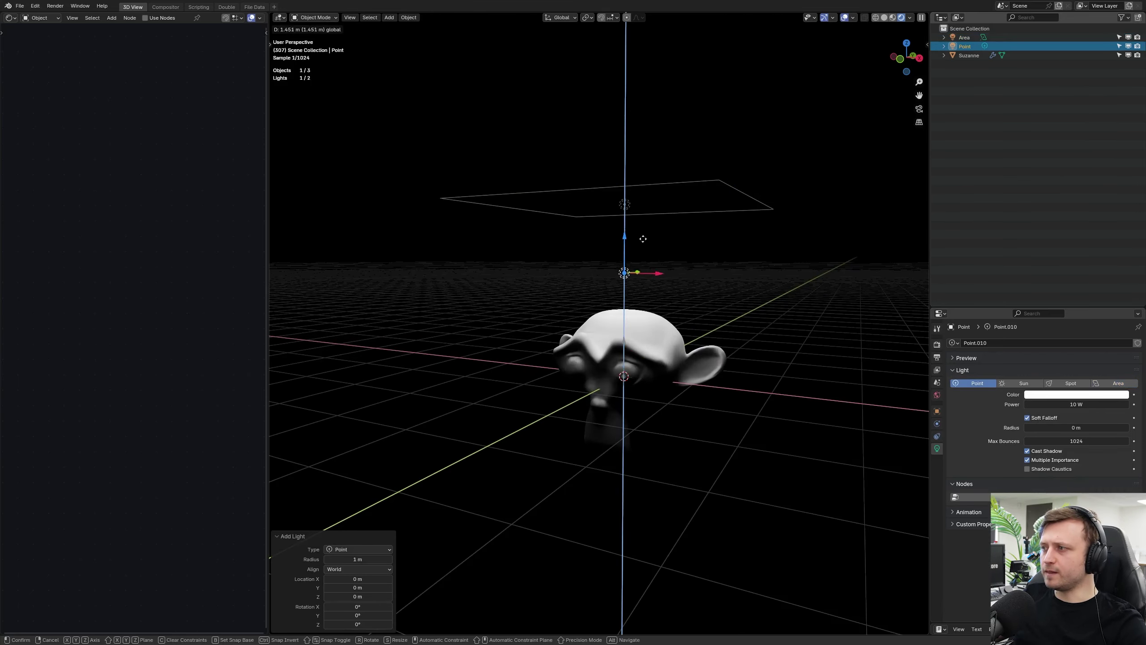
{"action": "left_click", "coordinate": [660, 189]}
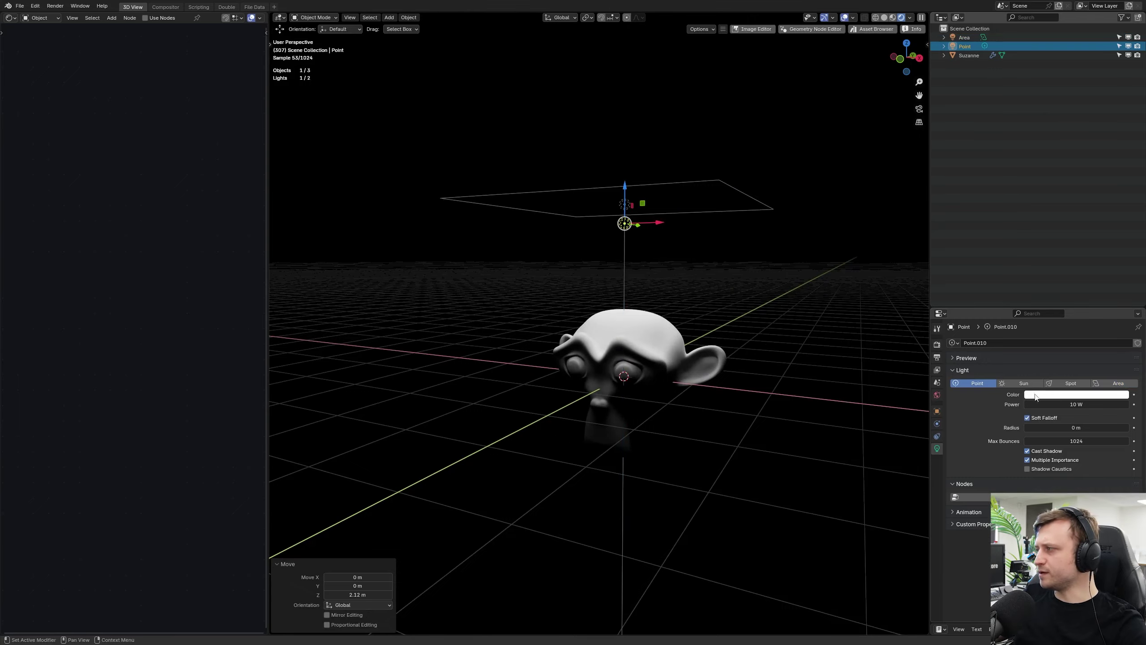
Step: Set the point light's power to 100 W
{"action": "left_click", "coordinate": [1046, 405]}
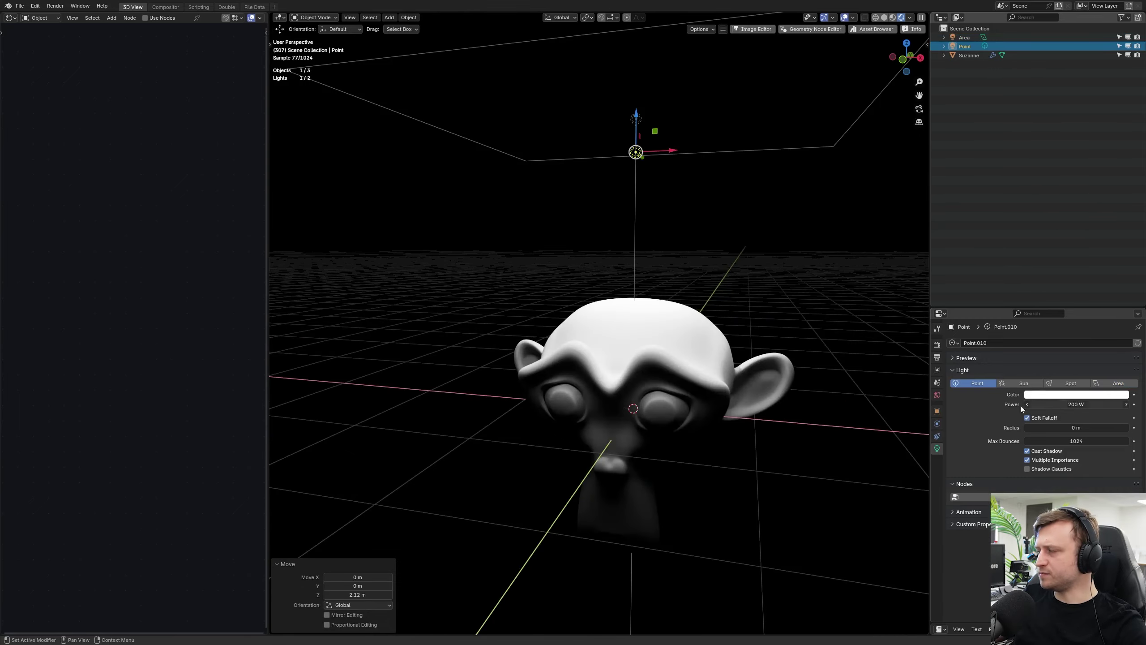
{"action": "middle_click_drag", "start_coordinate": [781, 368], "coordinate": [723, 382]}
{"action": "scroll", "coordinate": [723, 382], "scroll_direction": "down", "scroll_amount": 2}
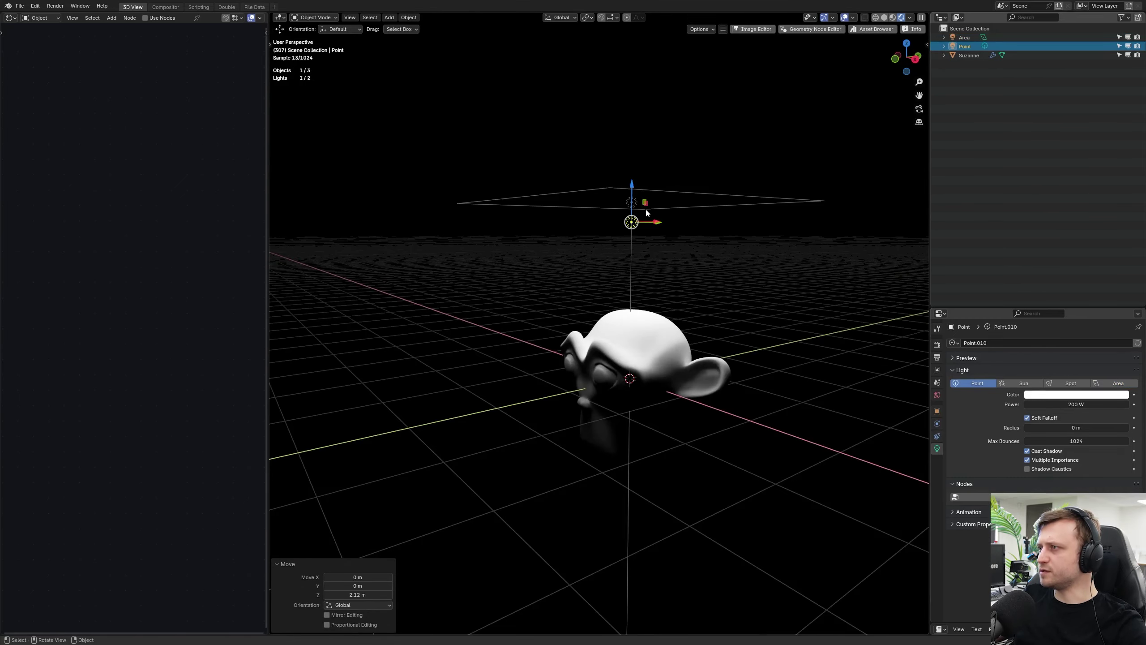
{"action": "left_click", "coordinate": [633, 279], "text": "shift"}
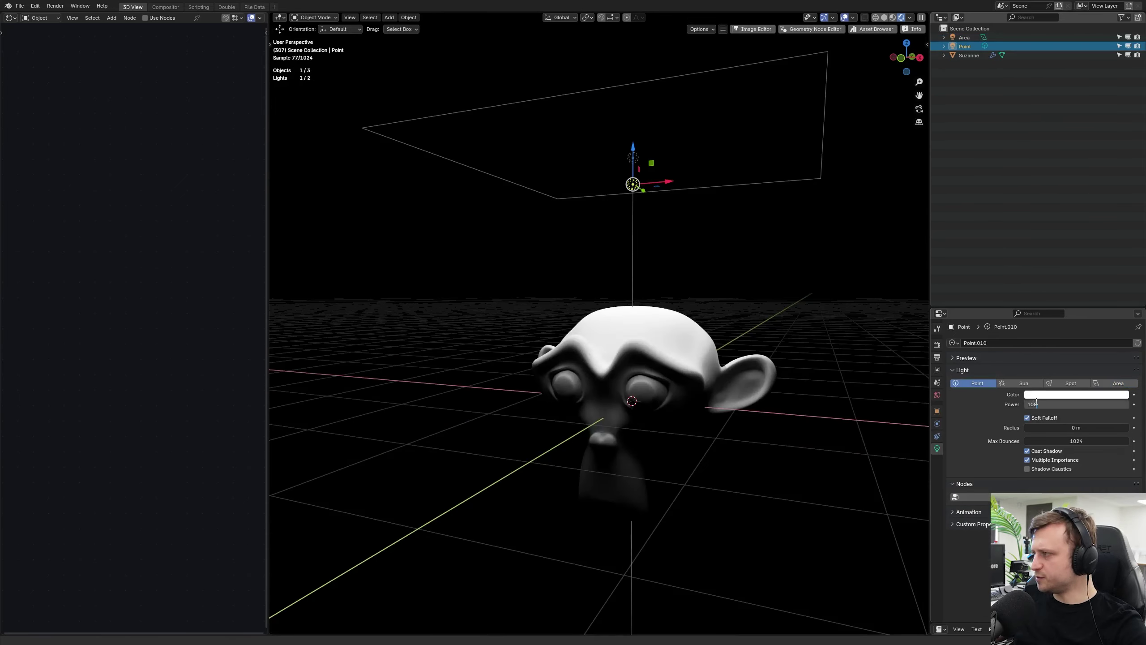
{"action": "key", "text": "Return"}
{"action": "scroll", "coordinate": [700, 310], "scroll_direction": "down", "scroll_amount": 4}
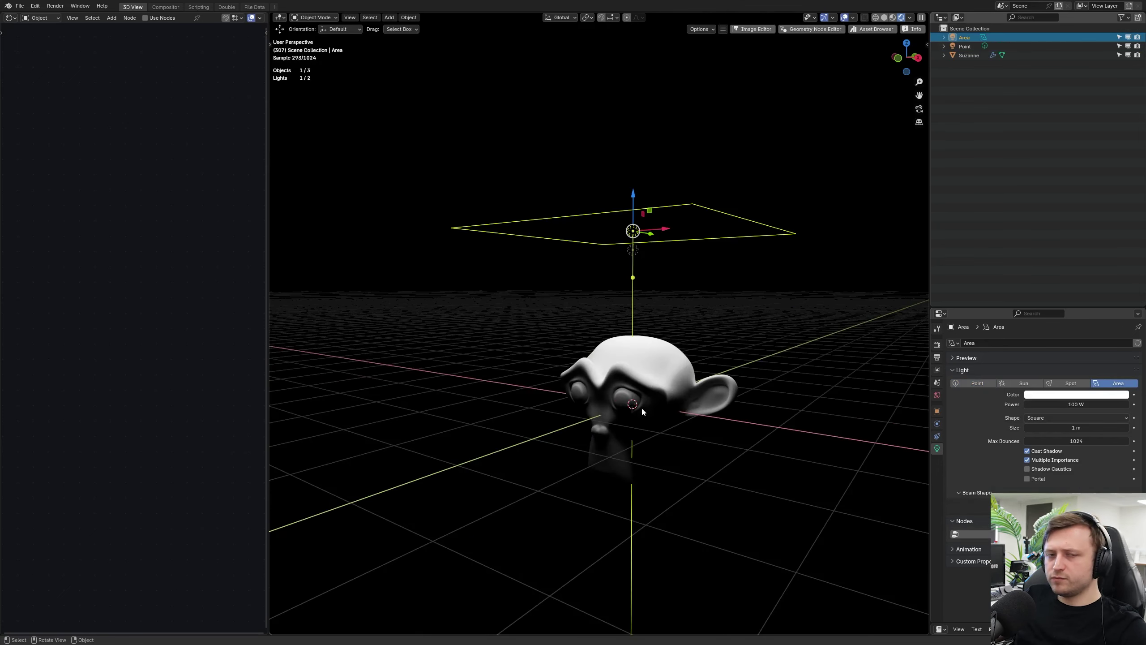
Step: Set the transform pivot point to 3D Cursor and rotate both lights around the monkey to one side of its face
{"action": "key", "text": "g"}
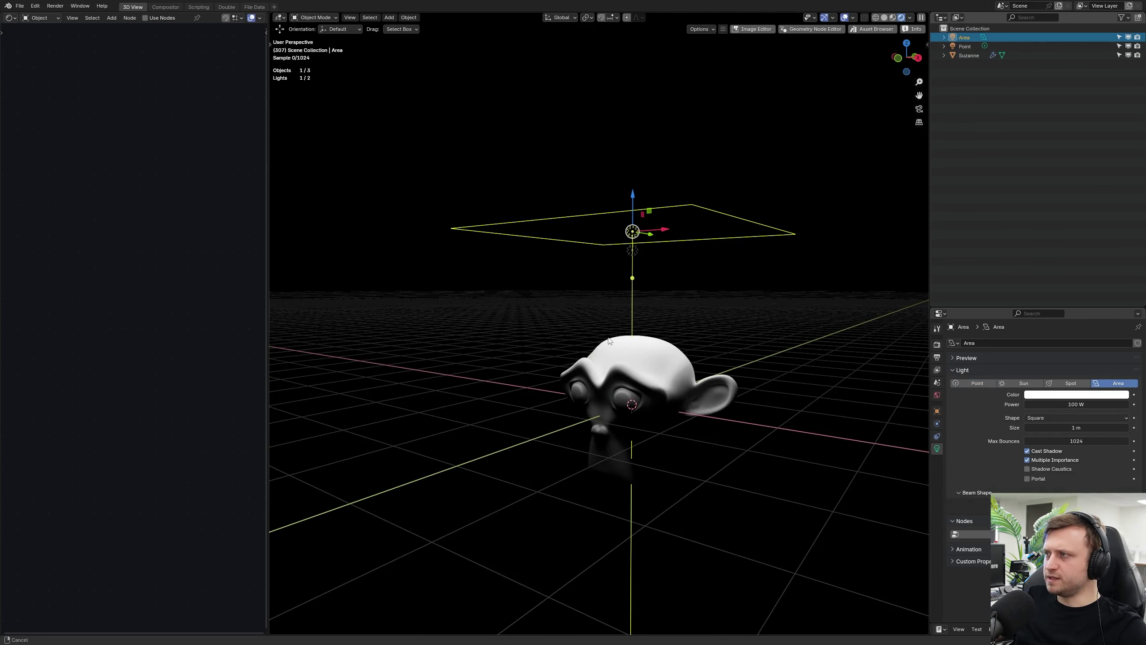
{"action": "left_click", "coordinate": [589, 18]}
{"action": "left_click", "coordinate": [606, 50]}
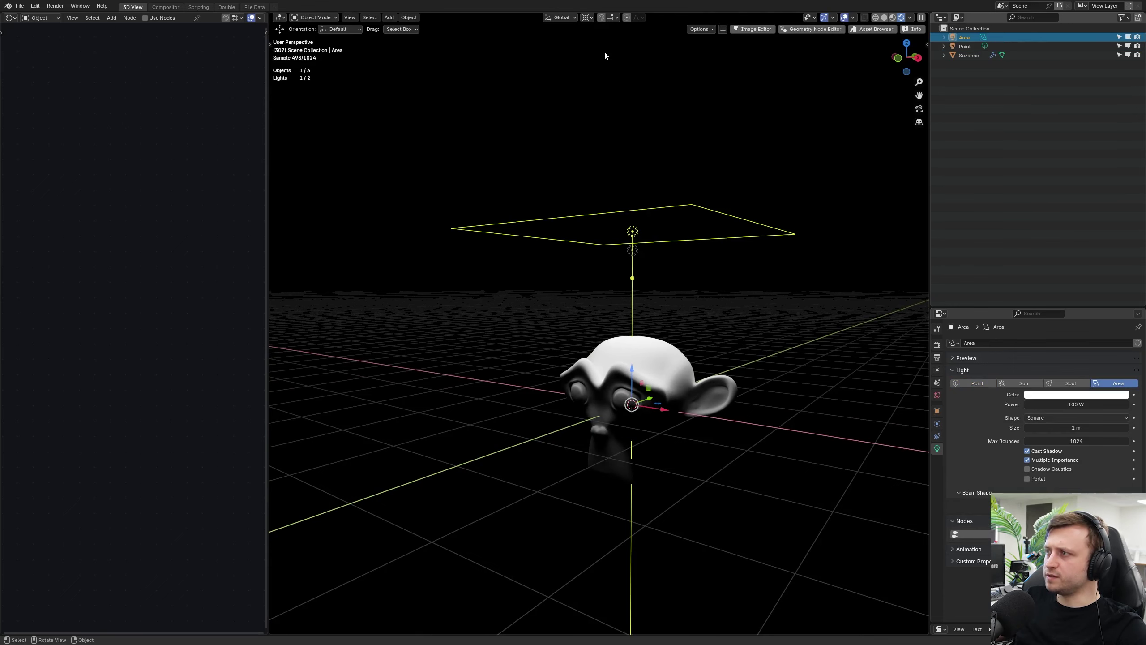
{"action": "left_click", "coordinate": [627, 247], "text": "shift"}
{"action": "key", "text": "r"}
{"action": "key", "text": "r"}
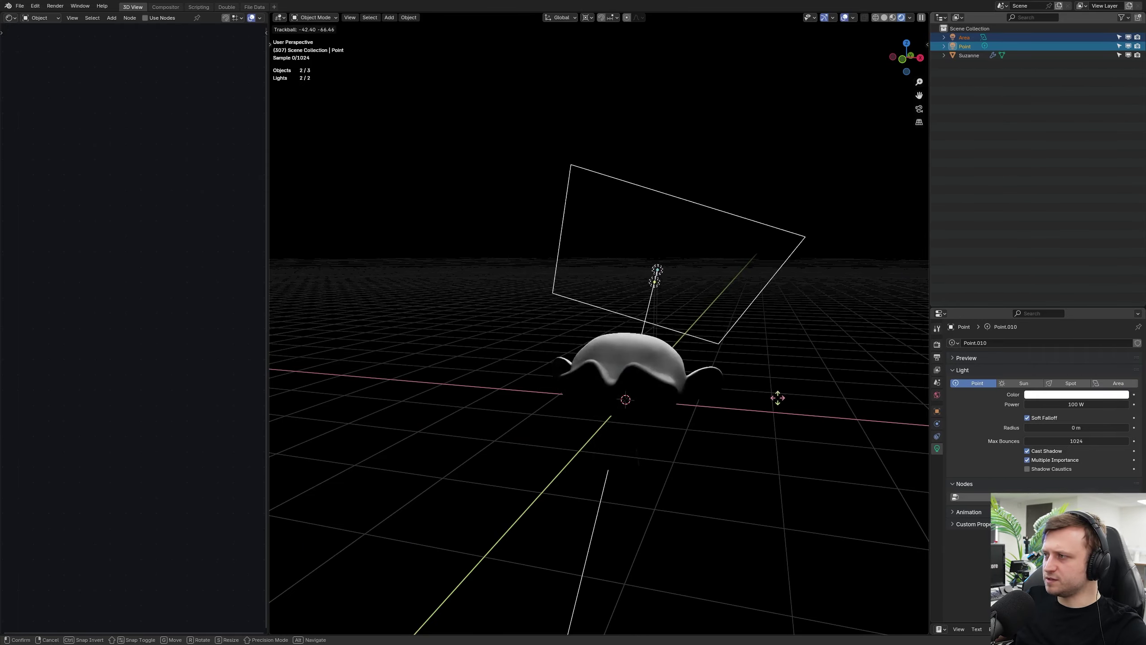
{"action": "left_click", "coordinate": [772, 426]}
{"action": "middle_click_drag", "start_coordinate": [772, 426], "coordinate": [793, 401]}
{"action": "key", "text": "r"}
{"action": "left_click", "coordinate": [773, 356]}
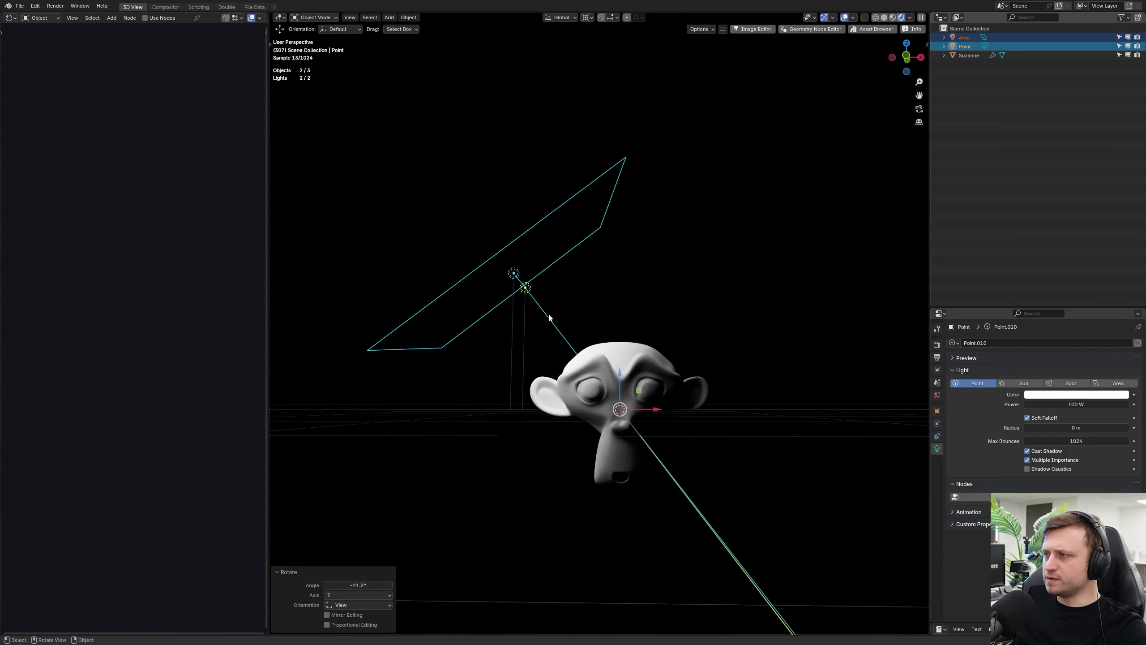
Step: Delete and restore the point light to compare the monkey's lighting with and without it
{"action": "left_click", "coordinate": [523, 289]}
{"action": "left_click", "coordinate": [523, 289]}
{"action": "key", "text": "Delete"}
{"action": "scroll", "coordinate": [581, 374], "scroll_direction": "up", "scroll_amount": 2}
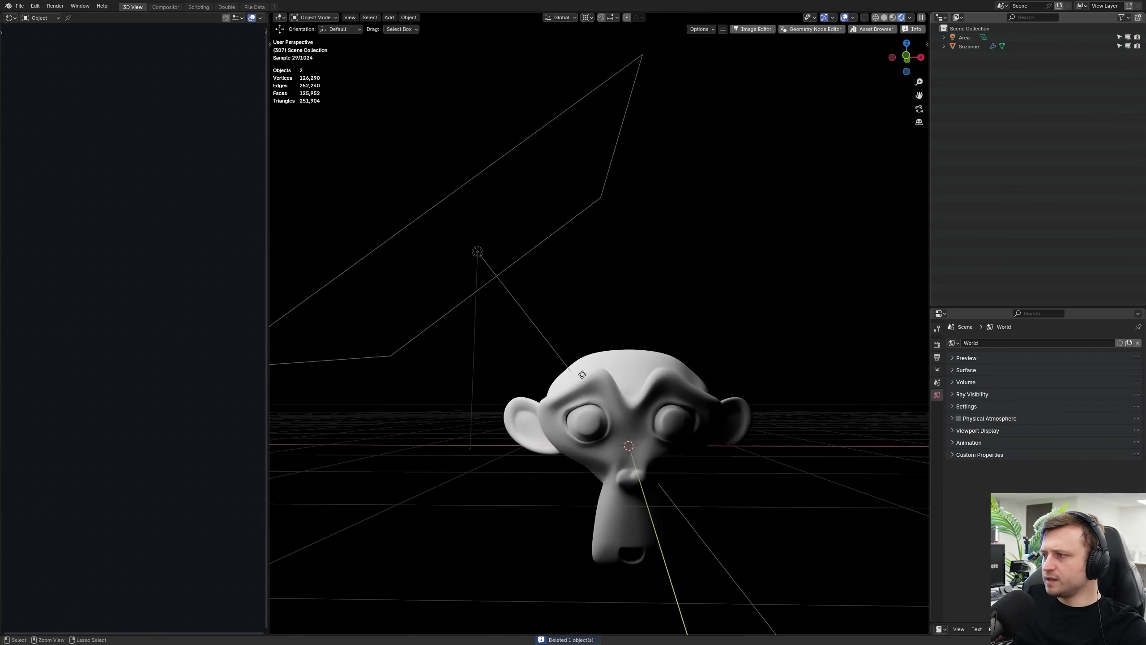
{"action": "key", "text": "ctrl+z"}
{"action": "key", "text": "ctrl+shift+z"}
{"action": "key", "text": "ctrl+z"}
{"action": "scroll", "coordinate": [582, 374], "scroll_direction": "up", "scroll_amount": 1}
{"action": "middle_click_drag", "start_coordinate": [582, 374], "coordinate": [597, 329], "text": "shift"}
Step: Trackball-rotate the area and point lights together slightly further around the 3D cursor
{"action": "left_click", "coordinate": [474, 186], "text": "shift"}
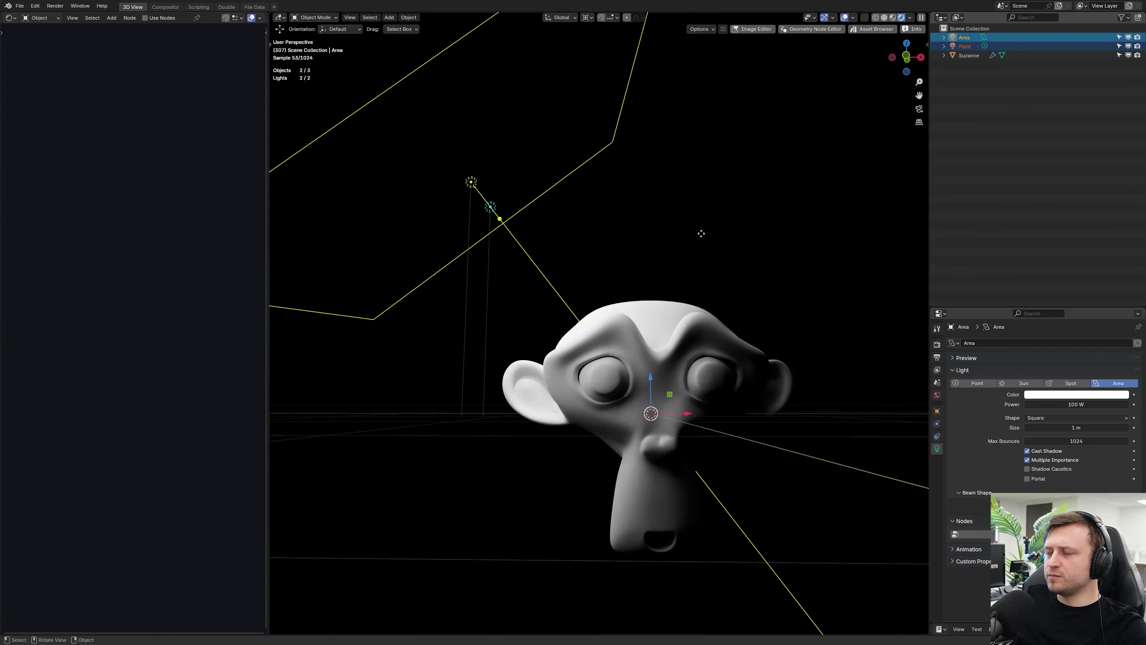
{"action": "key", "text": "r"}
{"action": "key", "text": "r"}
{"action": "left_click", "coordinate": [698, 251]}
Step: Set the transform pivot point to Median Point and scale down the area light alone
{"action": "left_click", "coordinate": [526, 148]}
{"action": "middle_click_drag", "start_coordinate": [551, 268], "coordinate": [579, 279], "text": "shift"}
{"action": "scroll", "coordinate": [579, 280], "scroll_direction": "down", "scroll_amount": 1}
{"action": "left_click", "coordinate": [586, 18]}
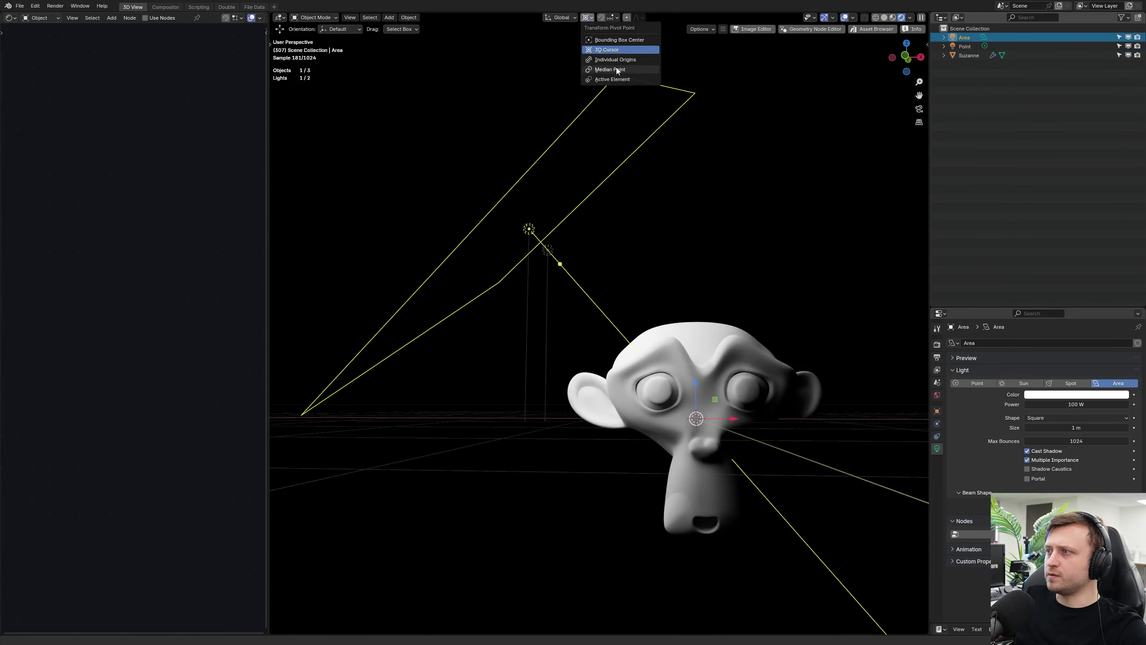
{"action": "left_click", "coordinate": [609, 70]}
{"action": "key", "text": "s"}
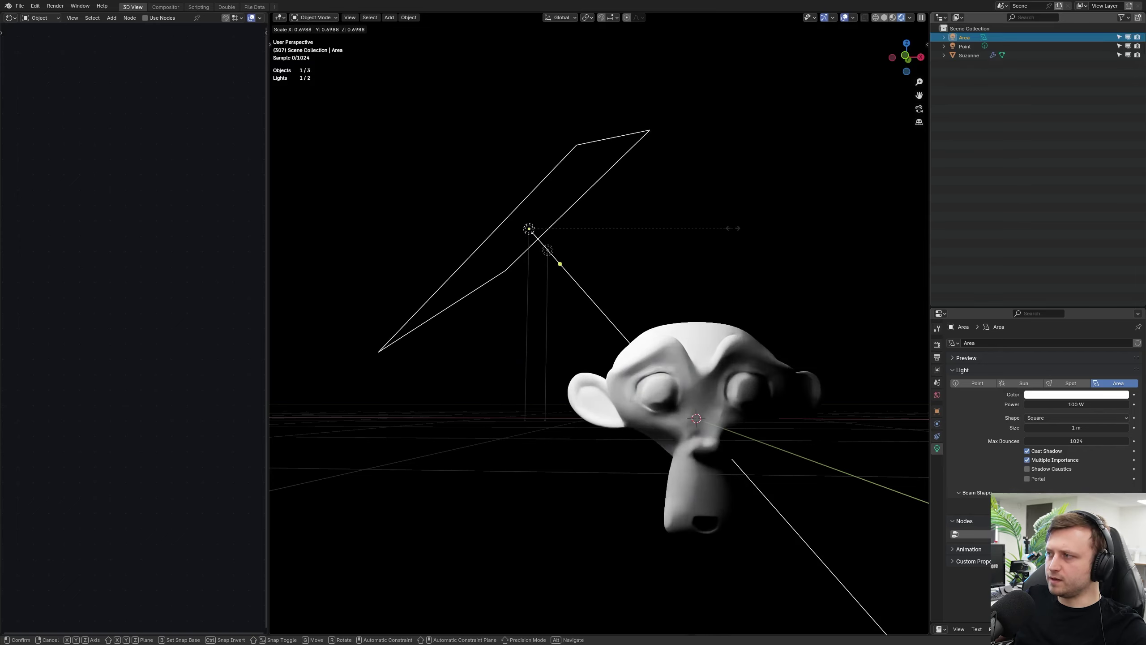
{"action": "left_click", "coordinate": [668, 245]}
Step: Try giving the point light a cyan color and moving it over the monkey's head
{"action": "middle_click_drag", "start_coordinate": [725, 274], "coordinate": [732, 266]}
{"action": "left_click", "coordinate": [1053, 395]}
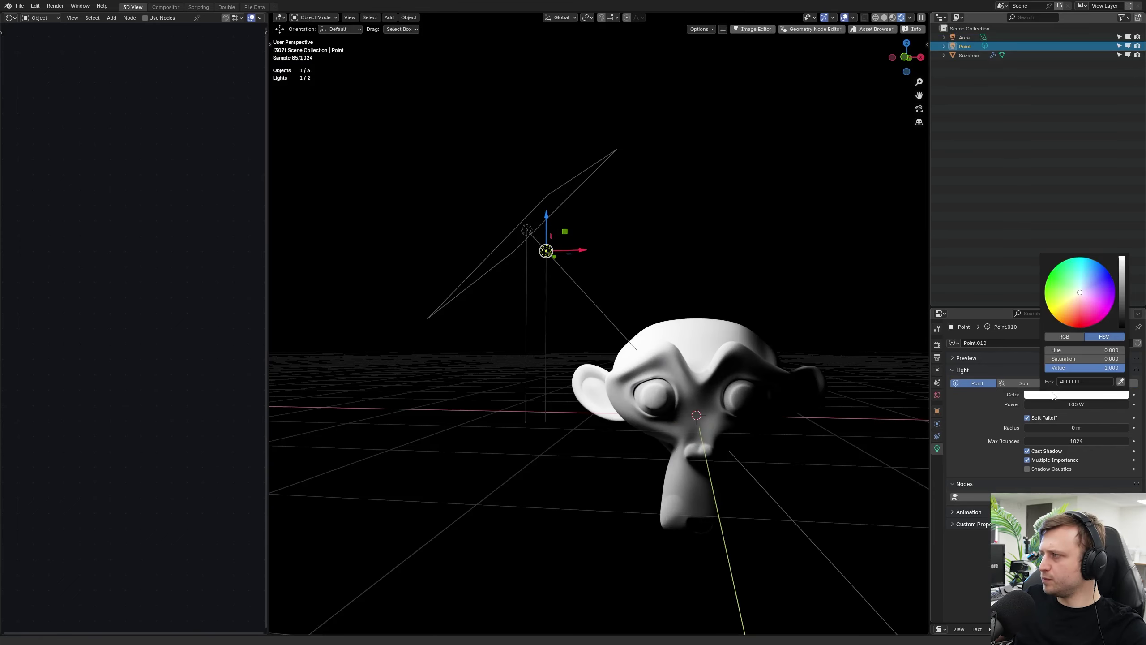
{"action": "left_click_drag", "start_coordinate": [1078, 295], "coordinate": [1083, 260]}
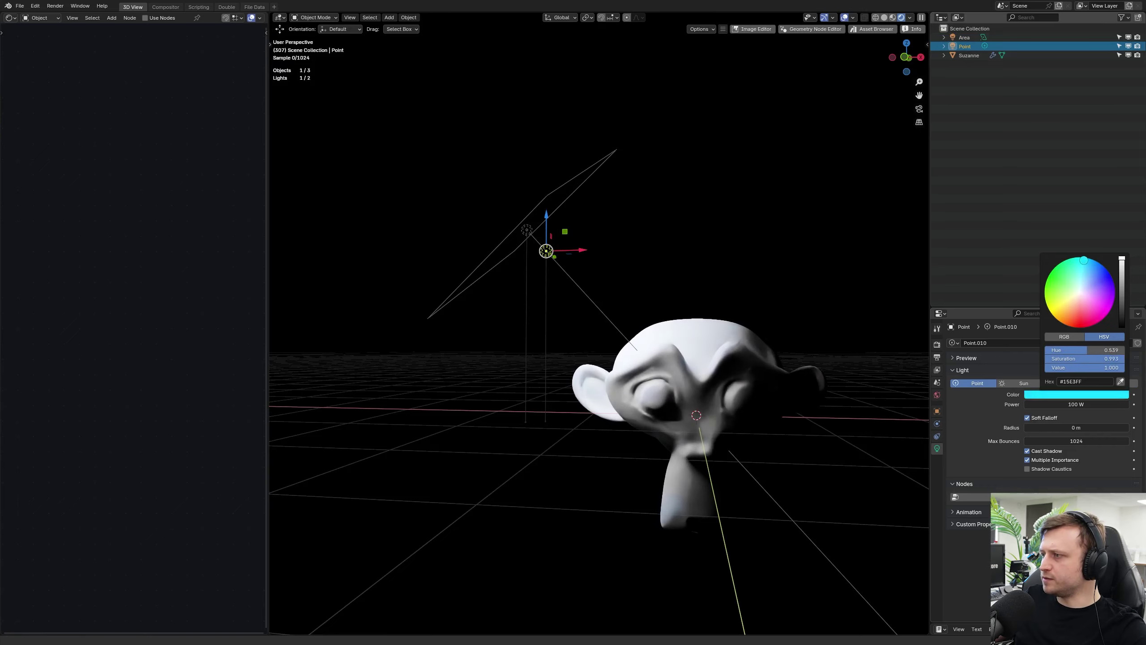
{"action": "mouse_move", "coordinate": [735, 399]}
{"action": "middle_mouse_down"}
{"action": "mouse_move", "coordinate": [709, 377]}
{"action": "mouse_move", "coordinate": [728, 400]}
{"action": "mouse_move", "coordinate": [726, 381]}
{"action": "middle_mouse_up"}
{"action": "middle_click_drag", "start_coordinate": [550, 294], "coordinate": [525, 186]}
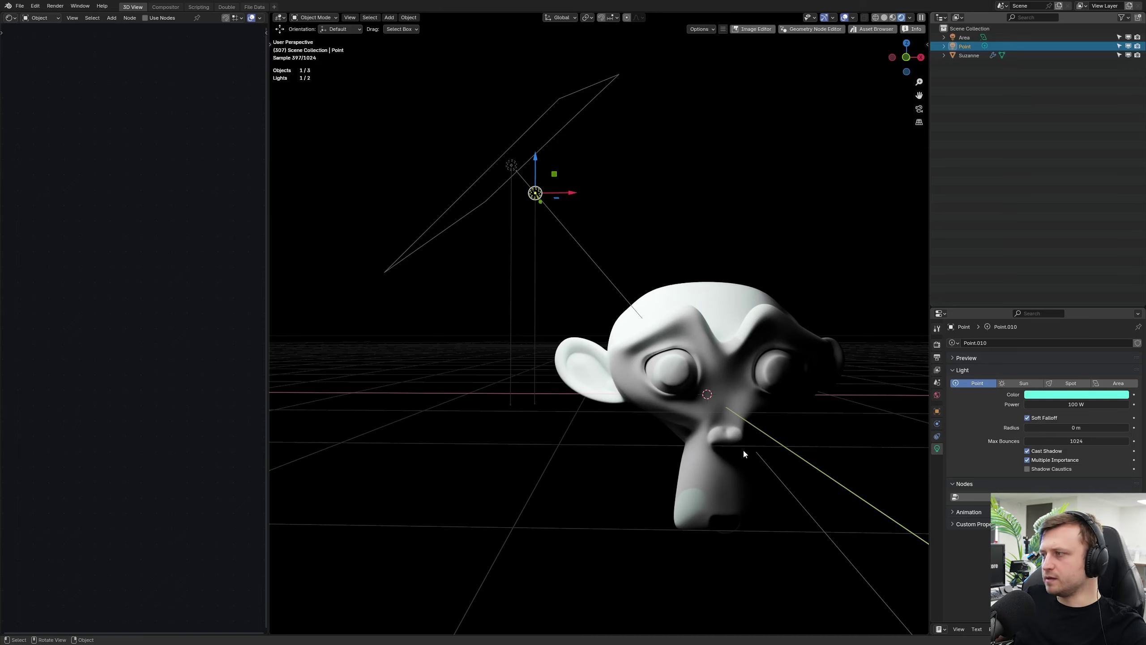
{"action": "mouse_move", "coordinate": [743, 450]}
{"action": "middle_mouse_down"}
{"action": "mouse_move", "coordinate": [704, 450]}
{"action": "mouse_move", "coordinate": [724, 463]}
{"action": "middle_mouse_up"}
{"action": "key", "text": "g"}
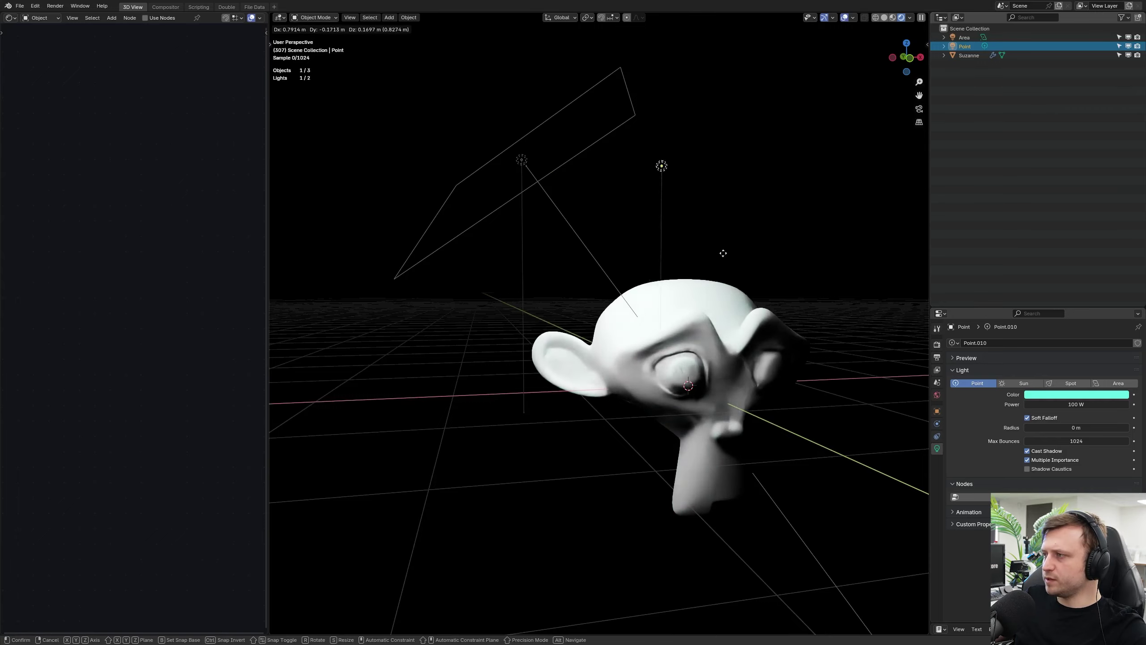
{"action": "left_click", "coordinate": [686, 228]}
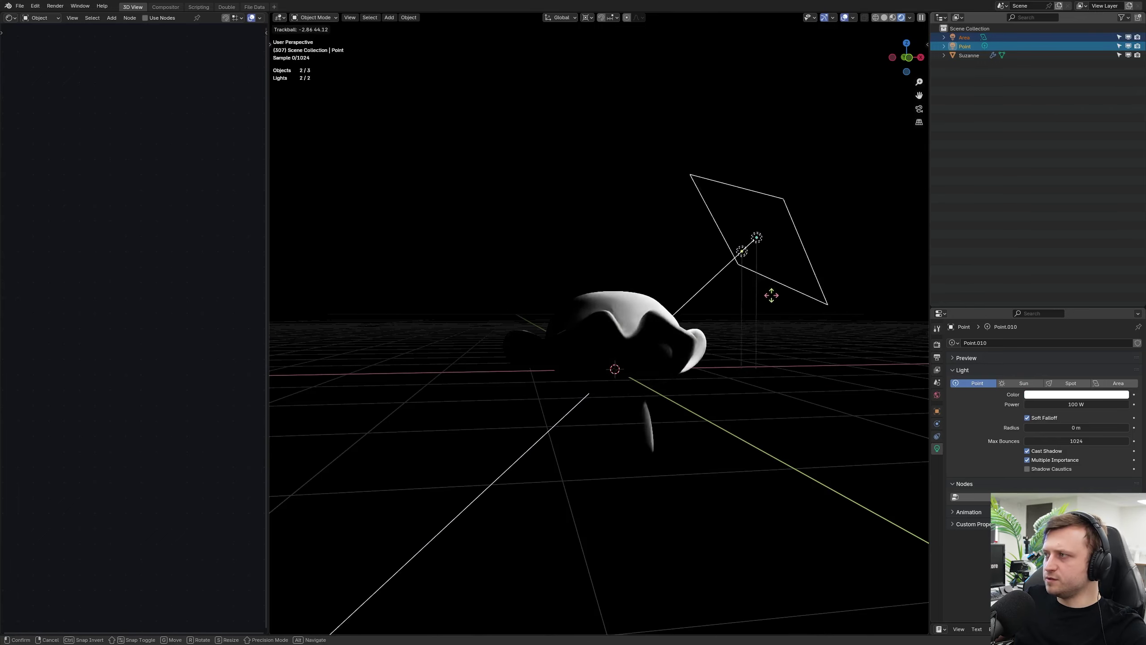
Step: Rotate both lights around the 3D cursor to the monkey's other side, and swing the point light alone back to the opposite side
{"action": "left_click", "coordinate": [744, 286]}
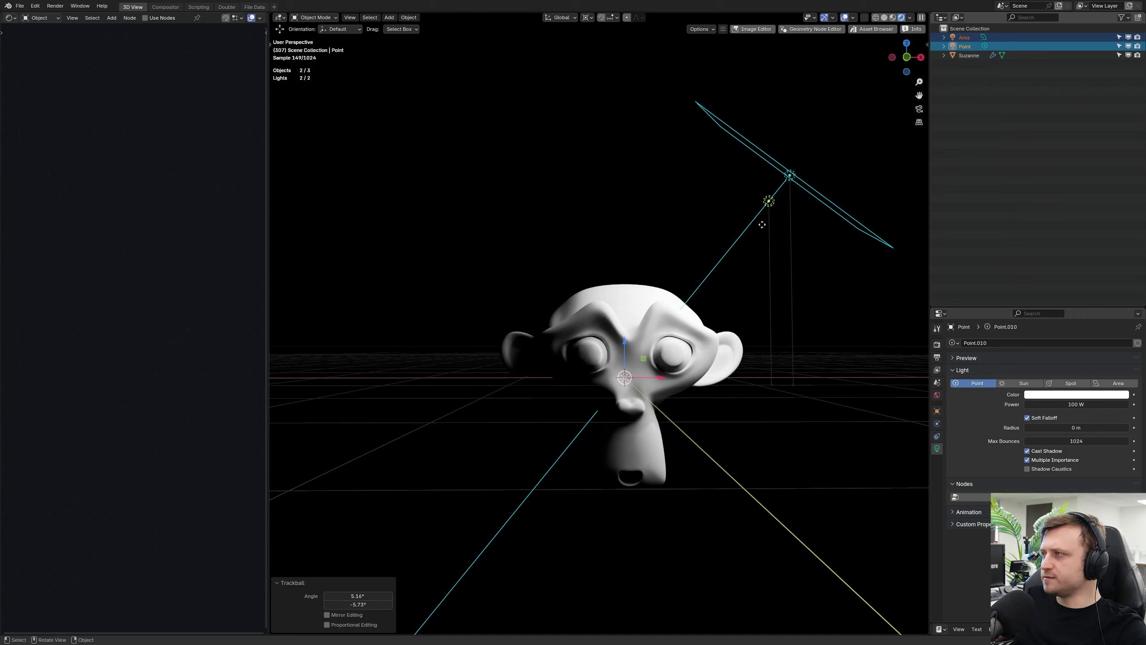
{"action": "left_click", "coordinate": [768, 202]}
{"action": "key", "text": "r"}
{"action": "key", "text": "r"}
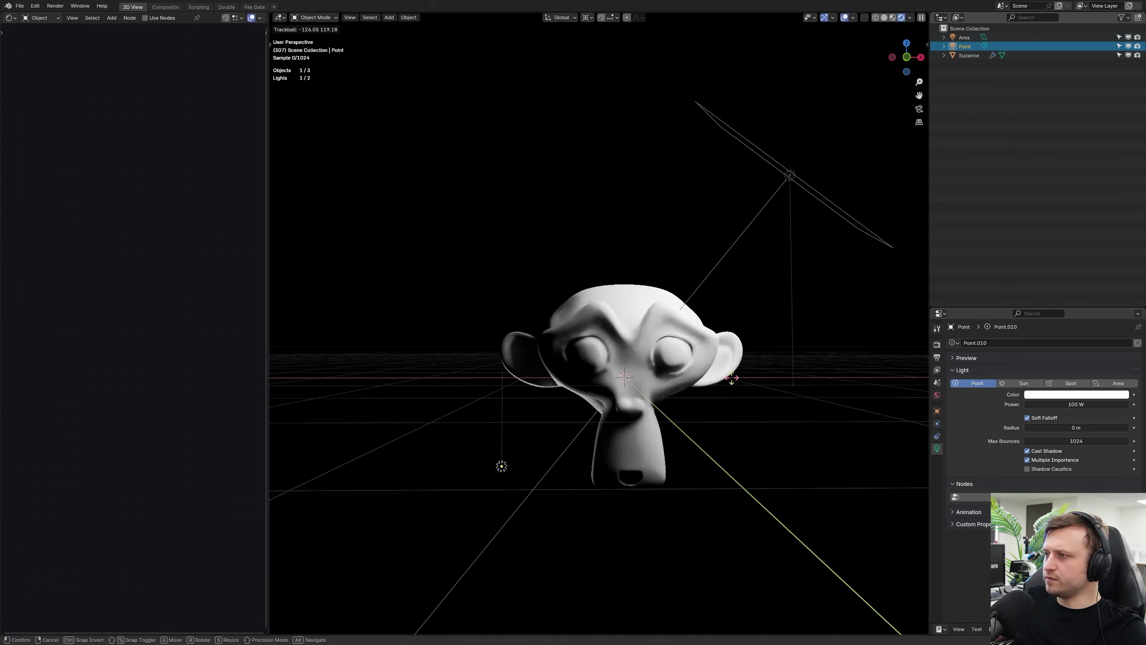
{"action": "left_click", "coordinate": [743, 377]}
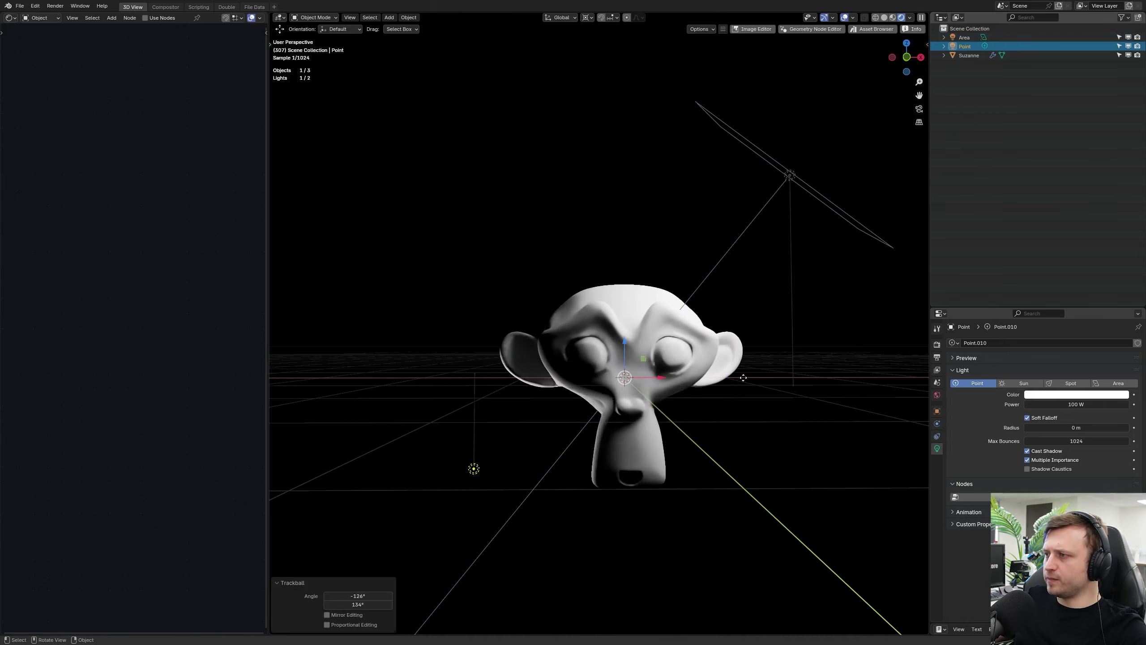
Step: Trackball-rotate the point light a further 22.9° and 9.74°, and change its color to light blue
{"action": "middle_click_drag", "start_coordinate": [651, 469], "coordinate": [605, 447]}
{"action": "key", "text": "r"}
{"action": "key", "text": "r"}
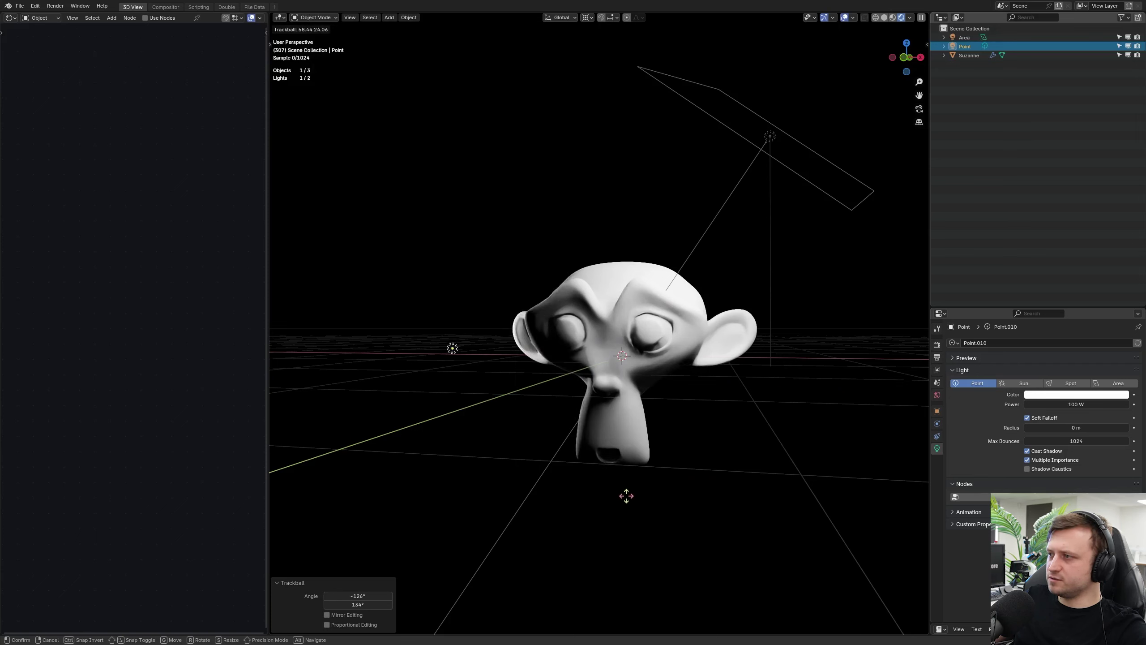
{"action": "left_click", "coordinate": [617, 469]}
{"action": "left_click", "coordinate": [1076, 394]}
{"action": "left_click", "coordinate": [1090, 278]}
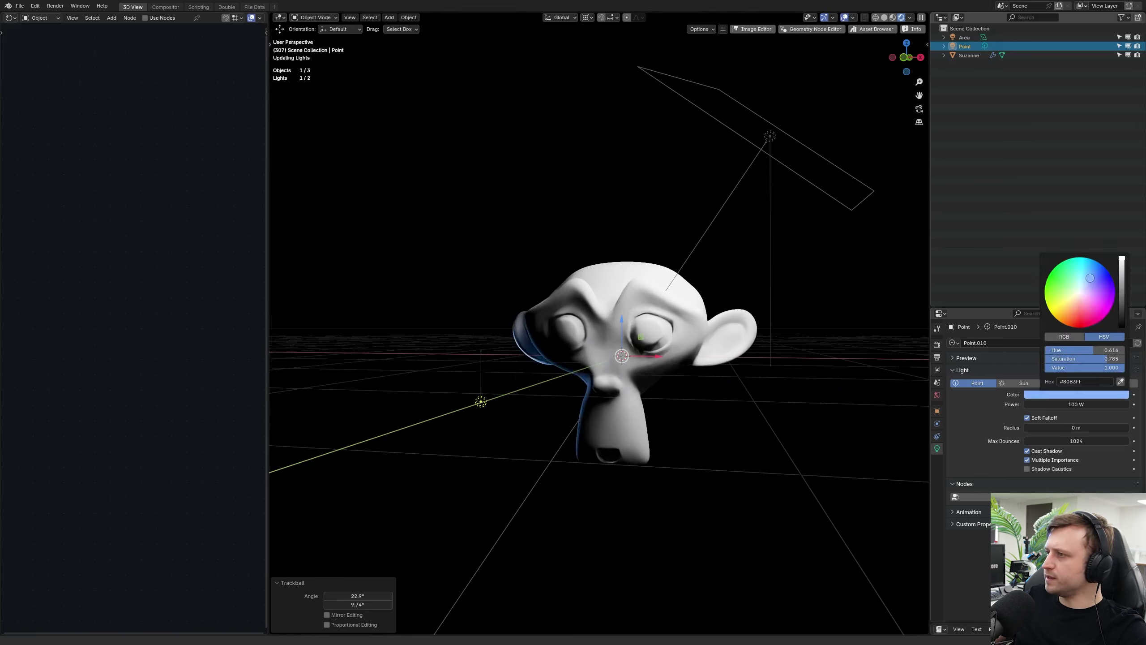
Step: Rotate the blue point light around the 3D cursor so it rims the shadowed side of the monkey's head from behind
{"action": "key", "text": "r"}
{"action": "key", "text": "r"}
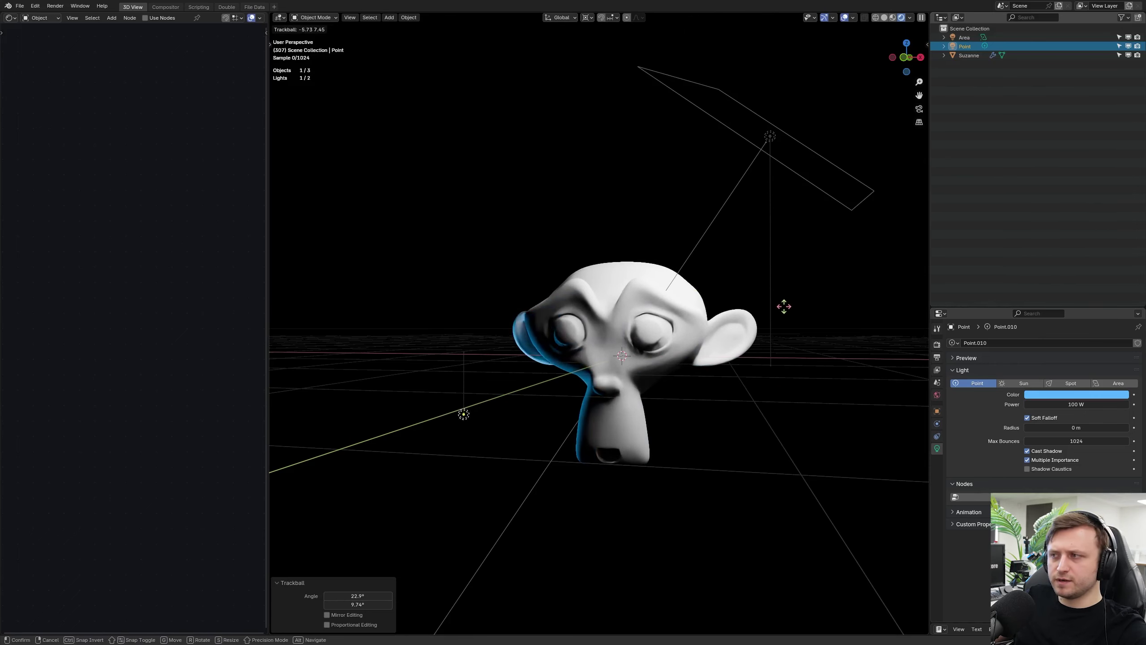
{"action": "left_click", "coordinate": [766, 356]}
{"action": "middle_click_drag", "start_coordinate": [766, 356], "coordinate": [772, 357]}
{"action": "key", "text": "r"}
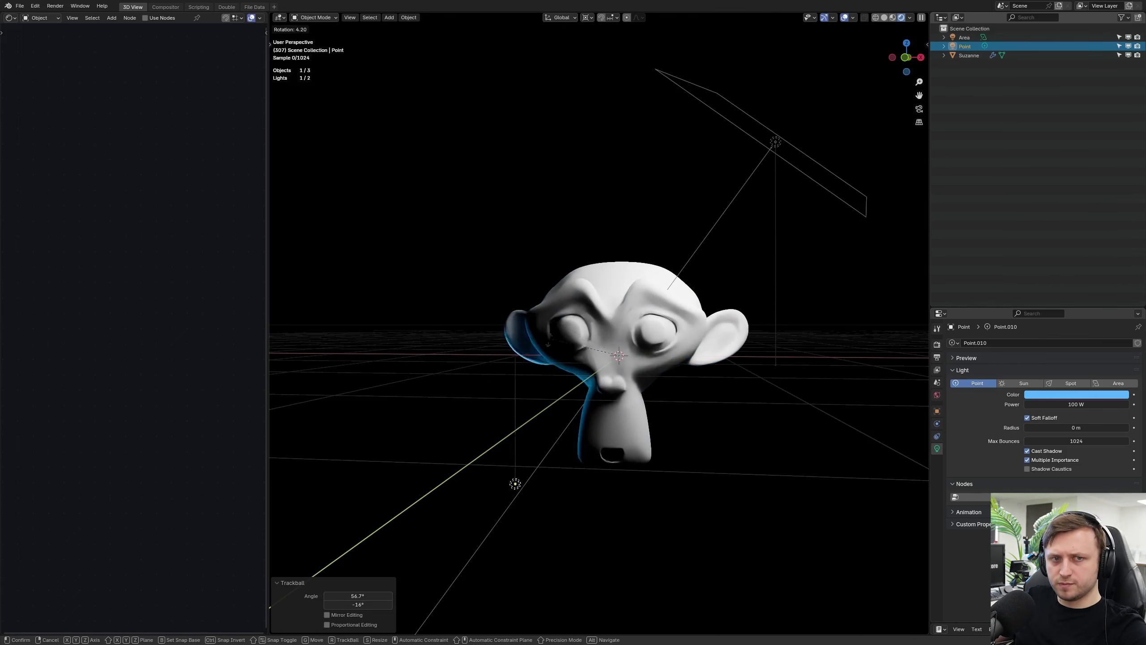
{"action": "left_click", "coordinate": [577, 215]}
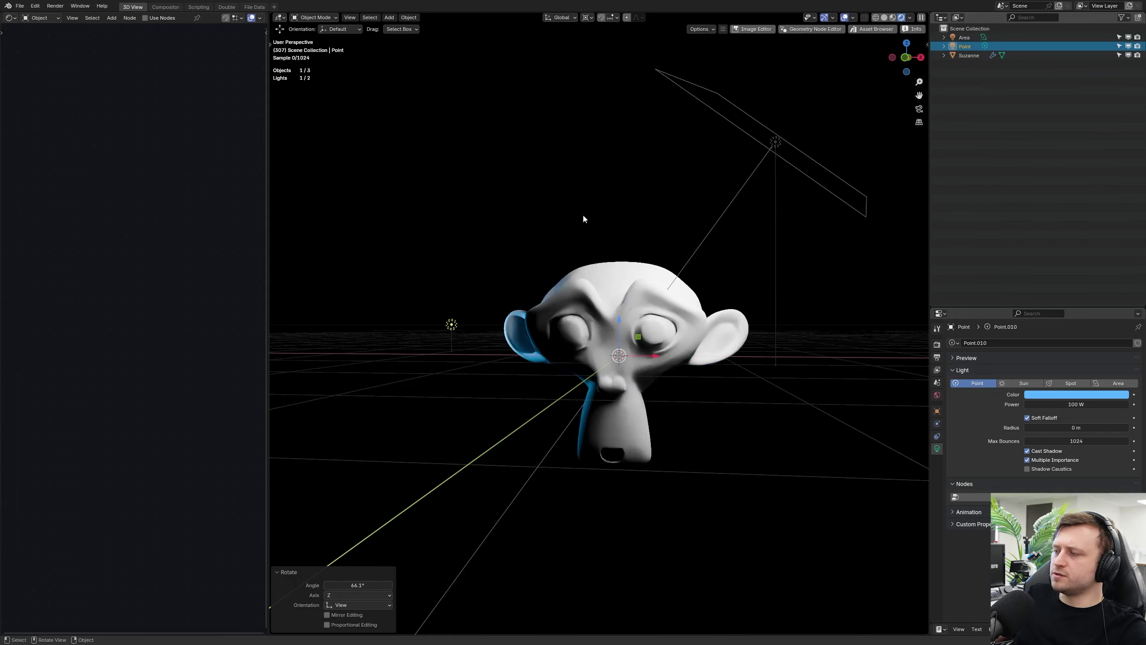
{"action": "middle_click_drag", "start_coordinate": [582, 213], "coordinate": [508, 281]}
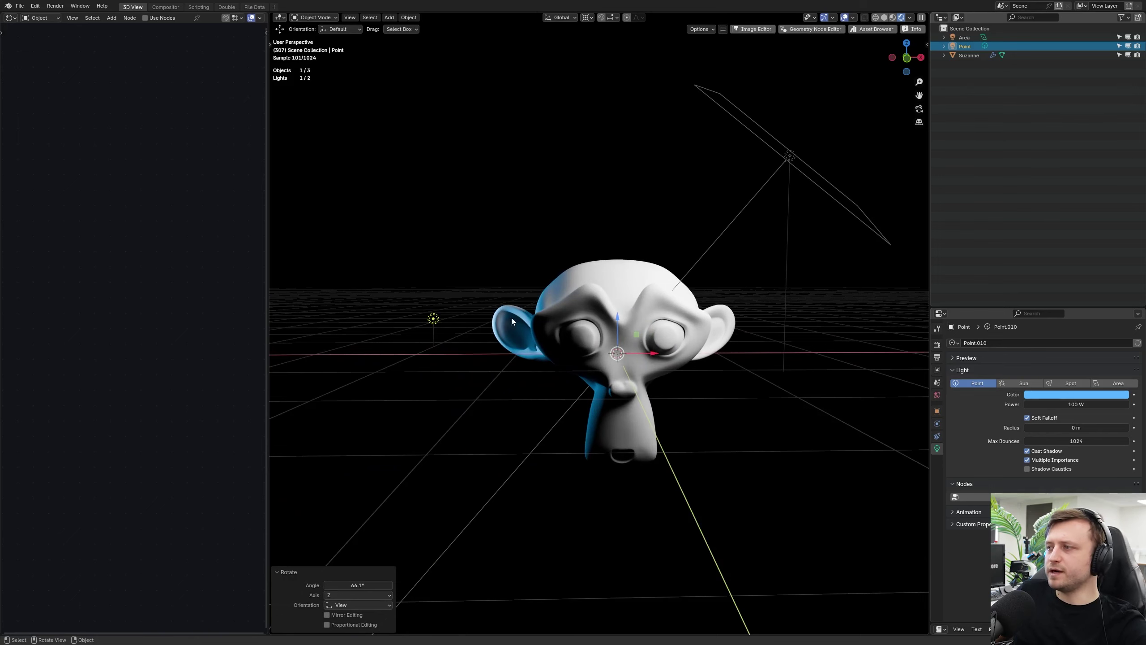
{"action": "key", "text": "r"}
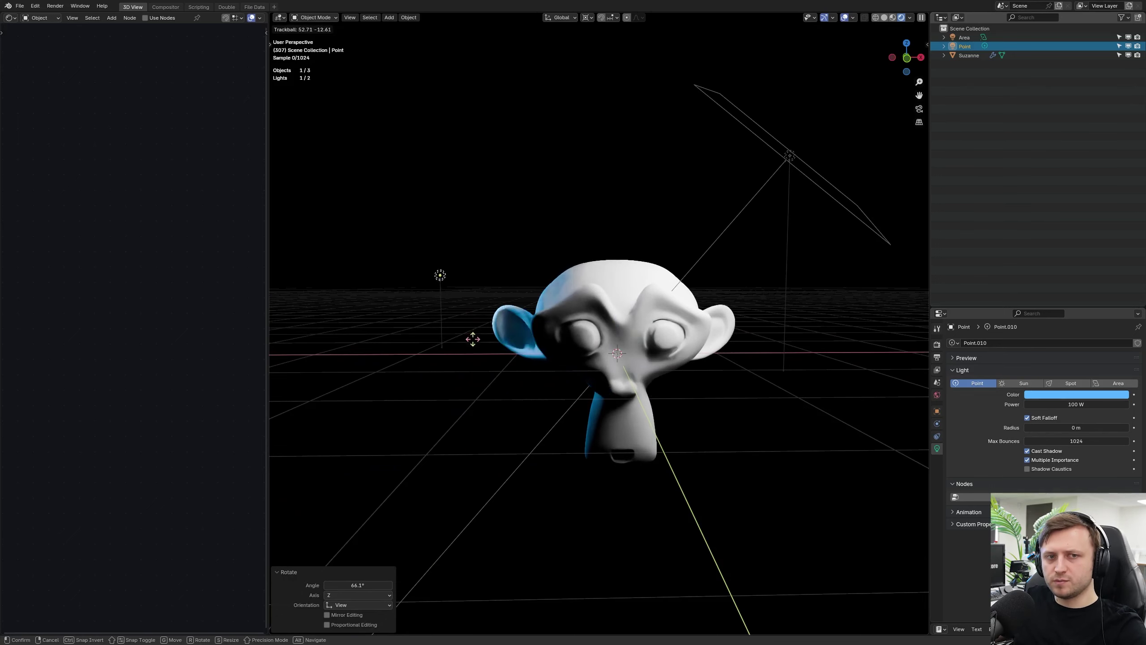
{"action": "left_click", "coordinate": [727, 249]}
Step: Delete the blue point light and add a second area light in its place
{"action": "key", "text": "Delete"}
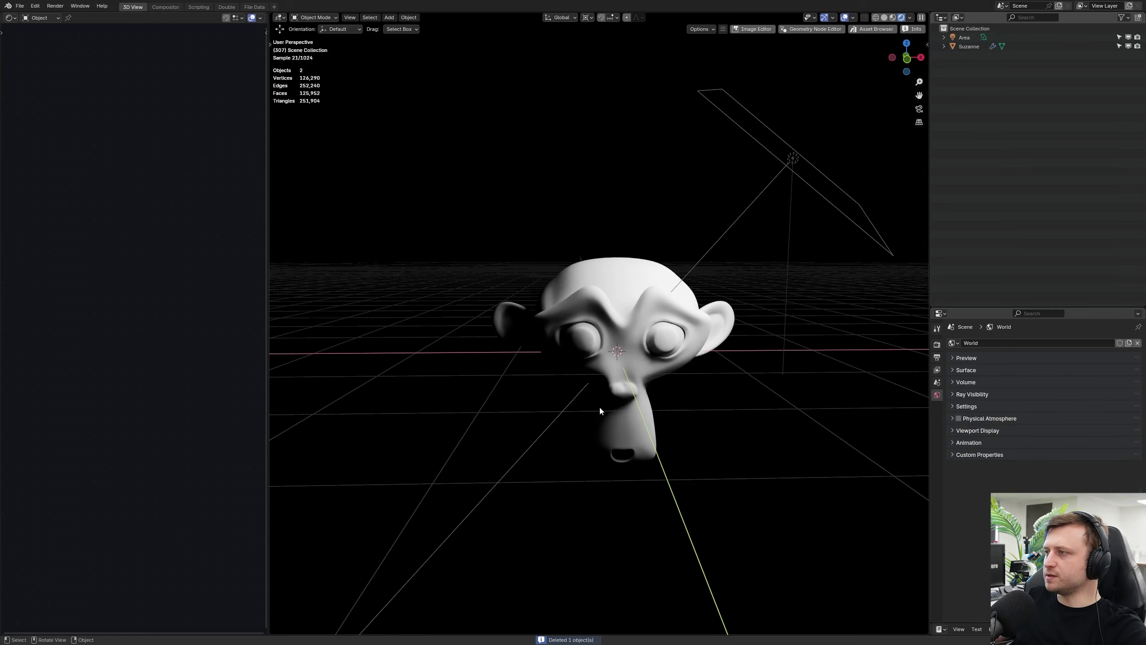
{"action": "key", "text": "shift+a"}
{"action": "mouse_move", "coordinate": [562, 391]}
{"action": "left_click", "coordinate": [599, 421]}
{"action": "middle_click_drag", "start_coordinate": [595, 425], "coordinate": [656, 427]}
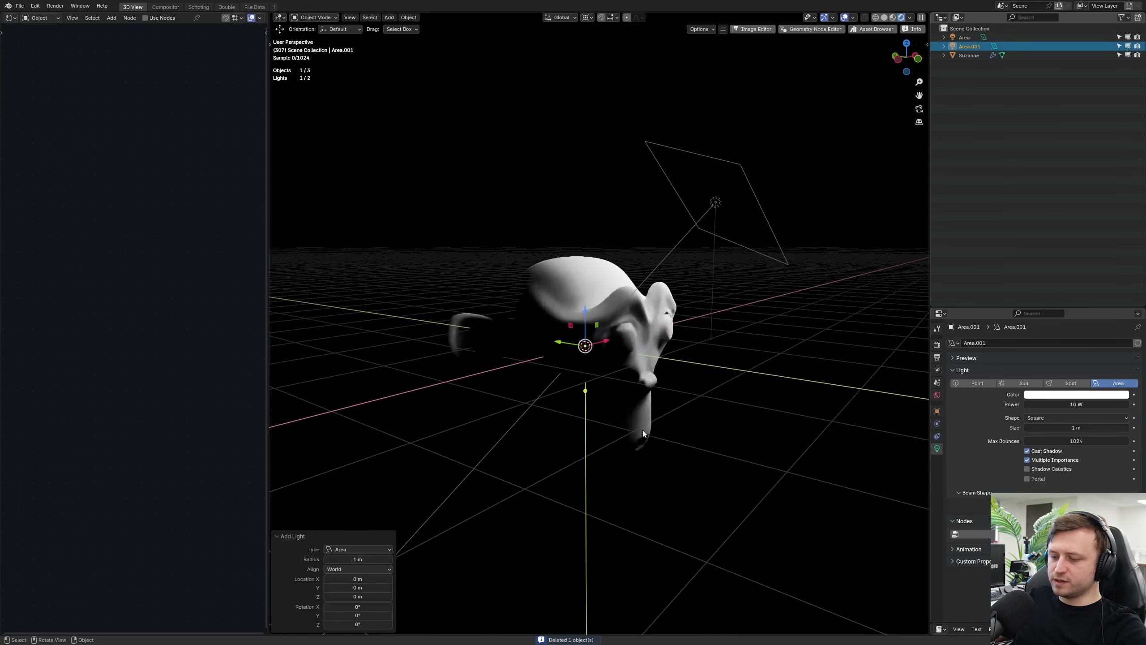
Step: Move the new area light about -1.43 m in X, 1.80 m in Y and -0.39 m in Z, behind the monkey
{"action": "key", "text": "g"}
{"action": "left_click", "coordinate": [527, 437]}
{"action": "key", "text": "g"}
{"action": "key", "text": "z"}
{"action": "left_click", "coordinate": [574, 425]}
{"action": "key", "text": "r"}
{"action": "key", "text": "r"}
{"action": "right_click", "coordinate": [593, 321]}
Step: Set the transform pivot point to Median Point and aim the new area light at the monkey's head
{"action": "left_click", "coordinate": [587, 17]}
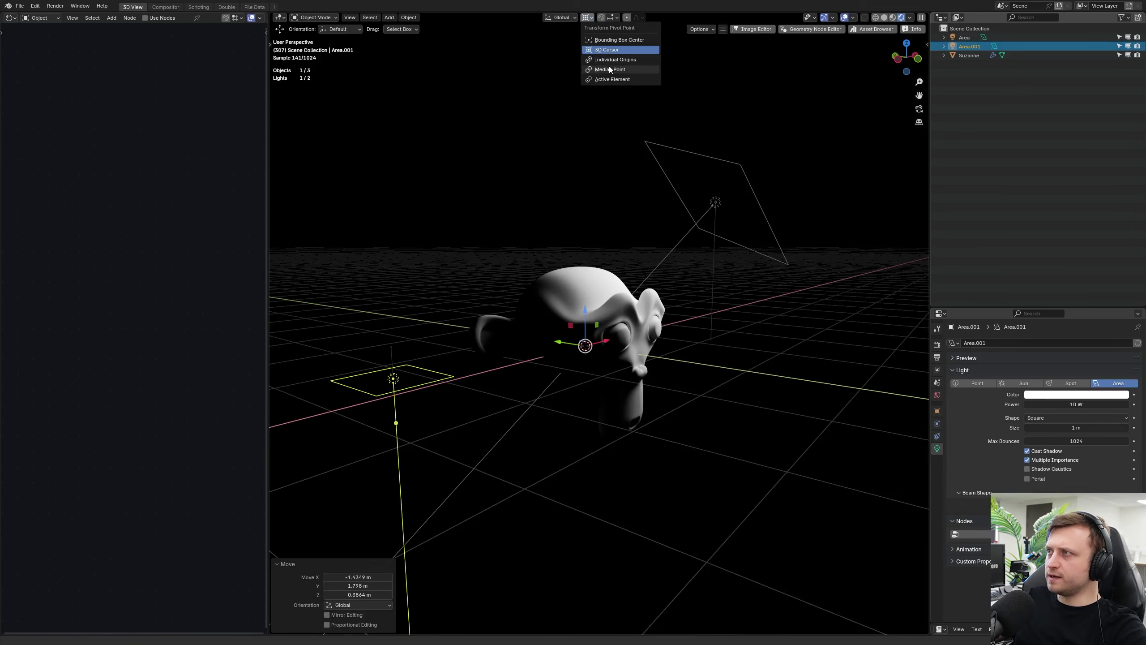
{"action": "middle_click_drag", "start_coordinate": [459, 409], "coordinate": [485, 376]}
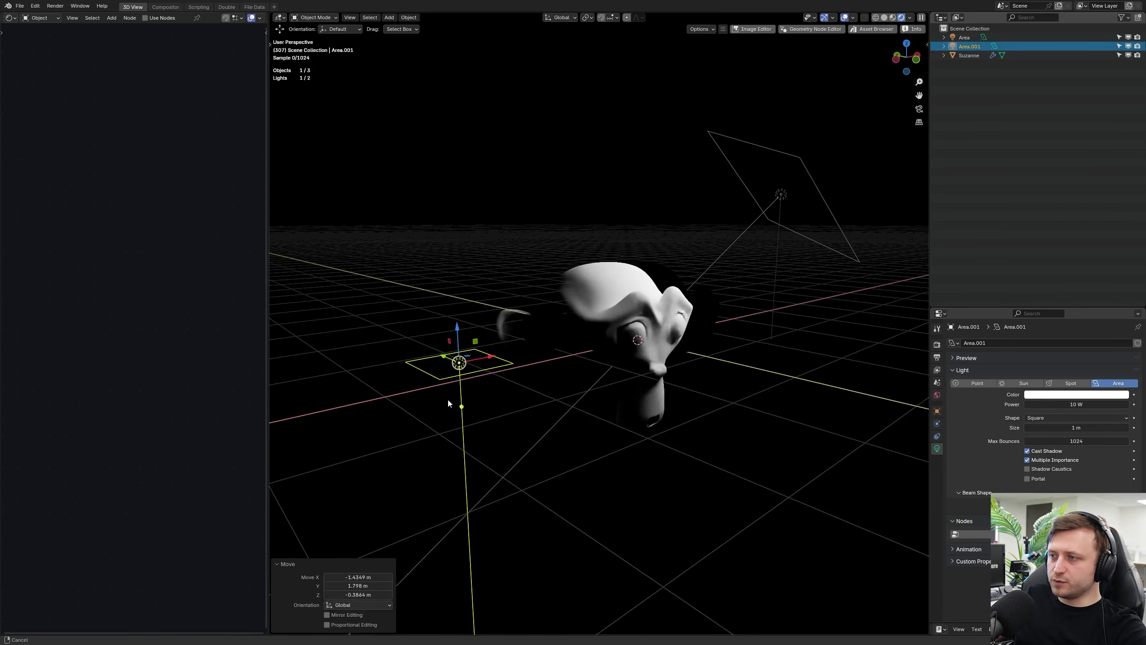
{"action": "key", "text": "shift+t"}
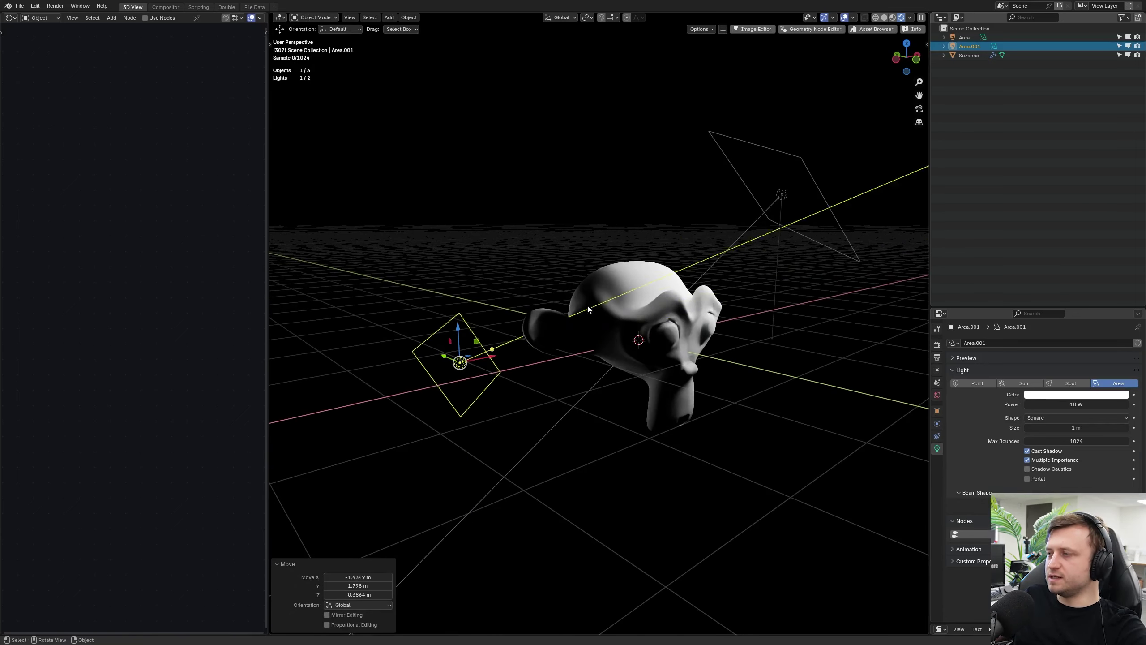
{"action": "left_click", "coordinate": [542, 342]}
Step: Move the second area light to the shadowed side of the monkey, below its ear, and scale it by 2.273
{"action": "middle_click_drag", "start_coordinate": [543, 342], "coordinate": [519, 381]}
{"action": "key", "text": "g"}
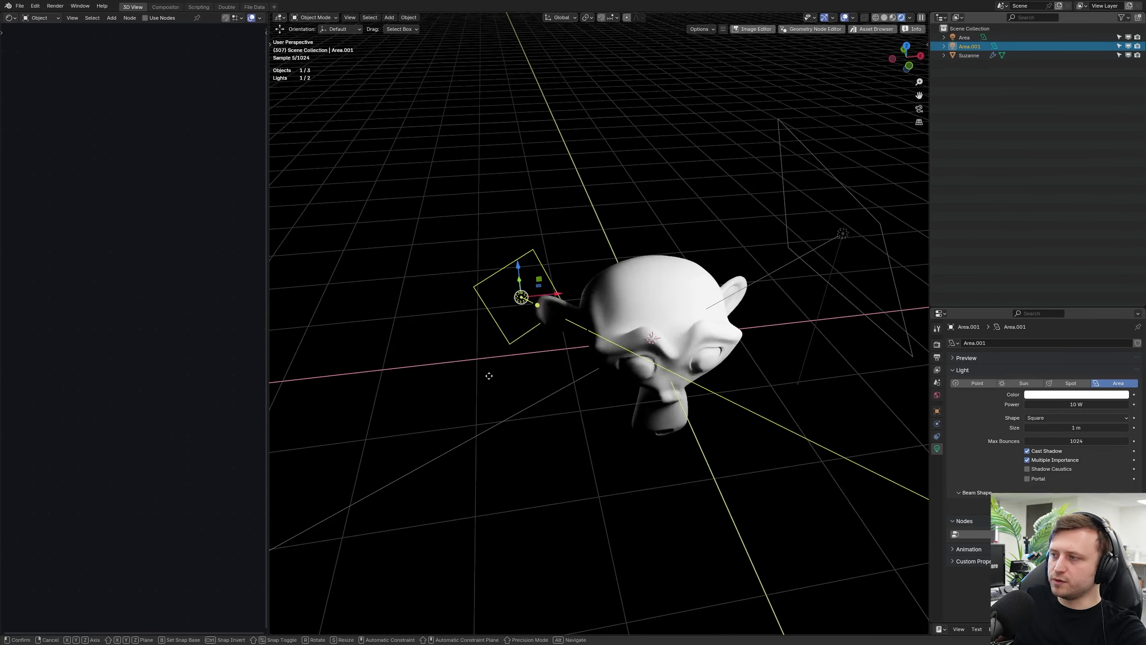
{"action": "left_click", "coordinate": [439, 395]}
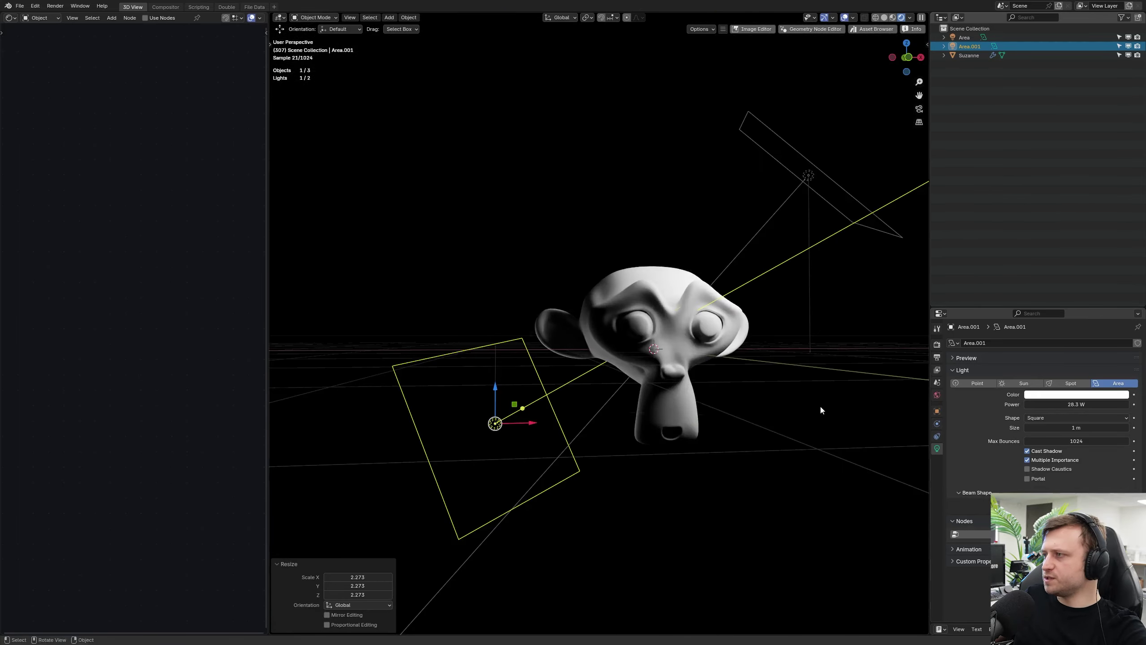
{"action": "middle_click_drag", "start_coordinate": [820, 410], "coordinate": [998, 391]}
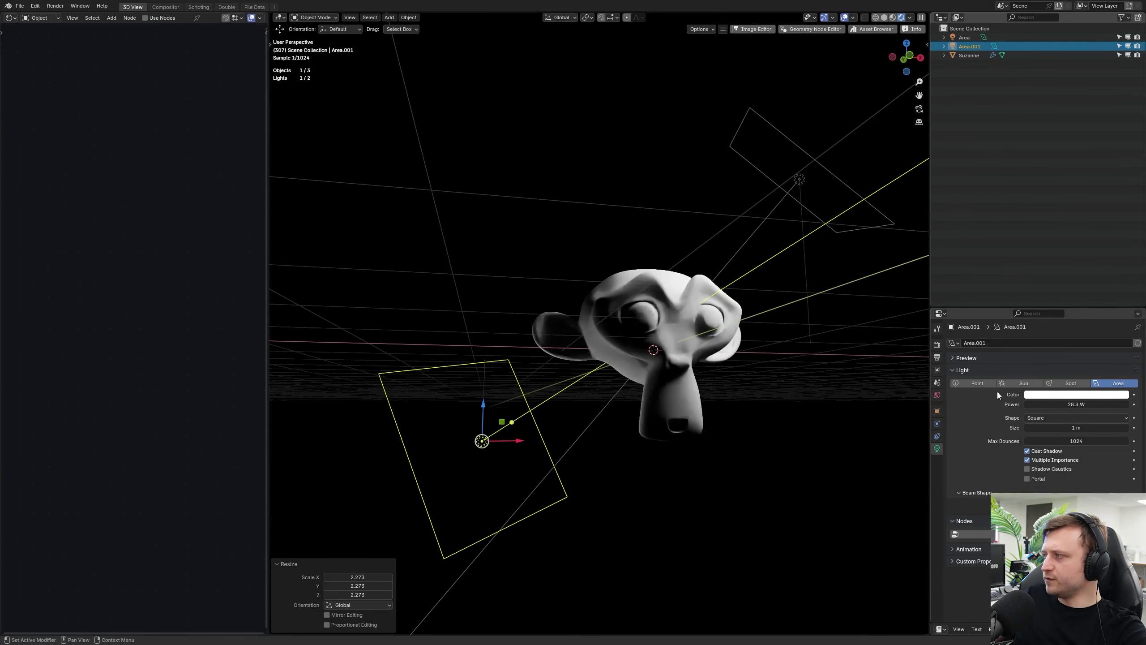
Step: Color the second area light red and reposition the white area light above and behind the monkey
{"action": "left_click", "coordinate": [1074, 394]}
{"action": "left_click_drag", "start_coordinate": [1065, 319], "coordinate": [1083, 307]}
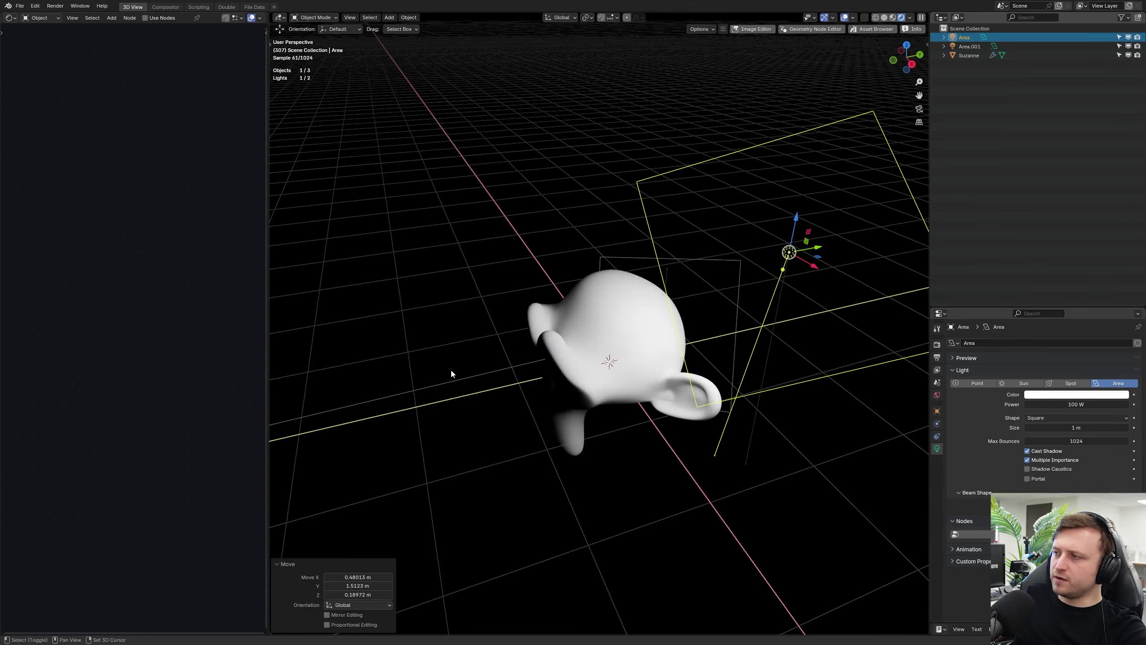
{"action": "middle_click_drag", "start_coordinate": [451, 373], "coordinate": [623, 345]}
{"action": "scroll", "coordinate": [629, 351], "scroll_direction": "up", "scroll_amount": 2}
{"action": "left_click", "coordinate": [551, 401]}
{"action": "key", "text": "g"}
{"action": "left_click", "coordinate": [488, 444]}
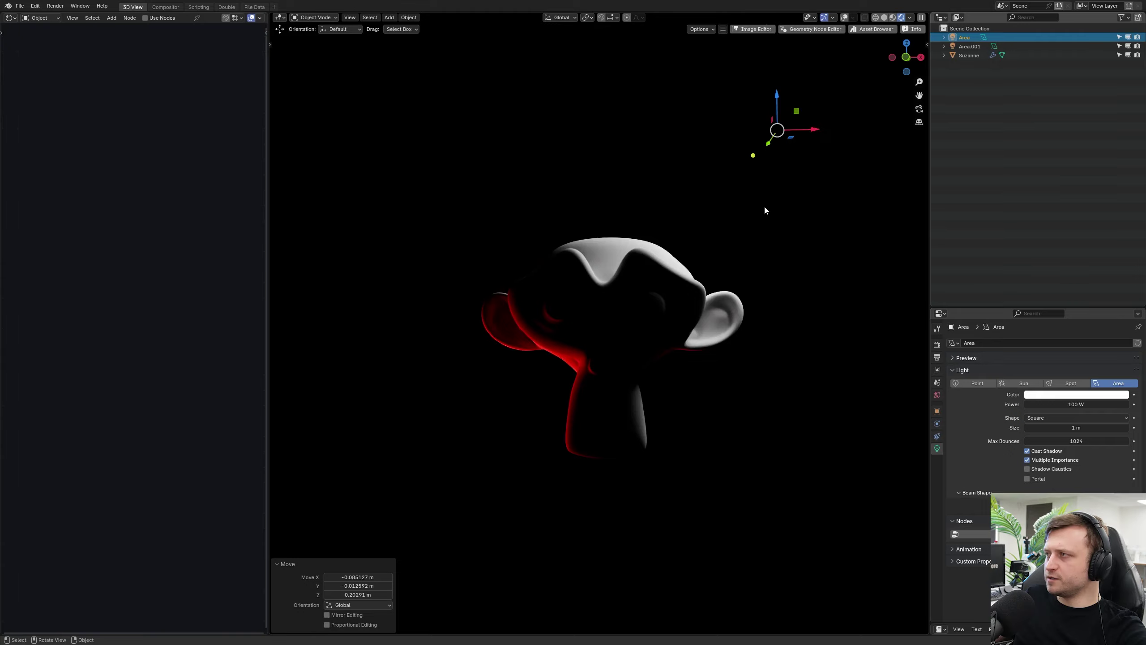
Step: Delete both area lights and add a floor plane below the monkey, scaled by 3.160 and shown in solid shading
{"action": "key", "text": "s"}
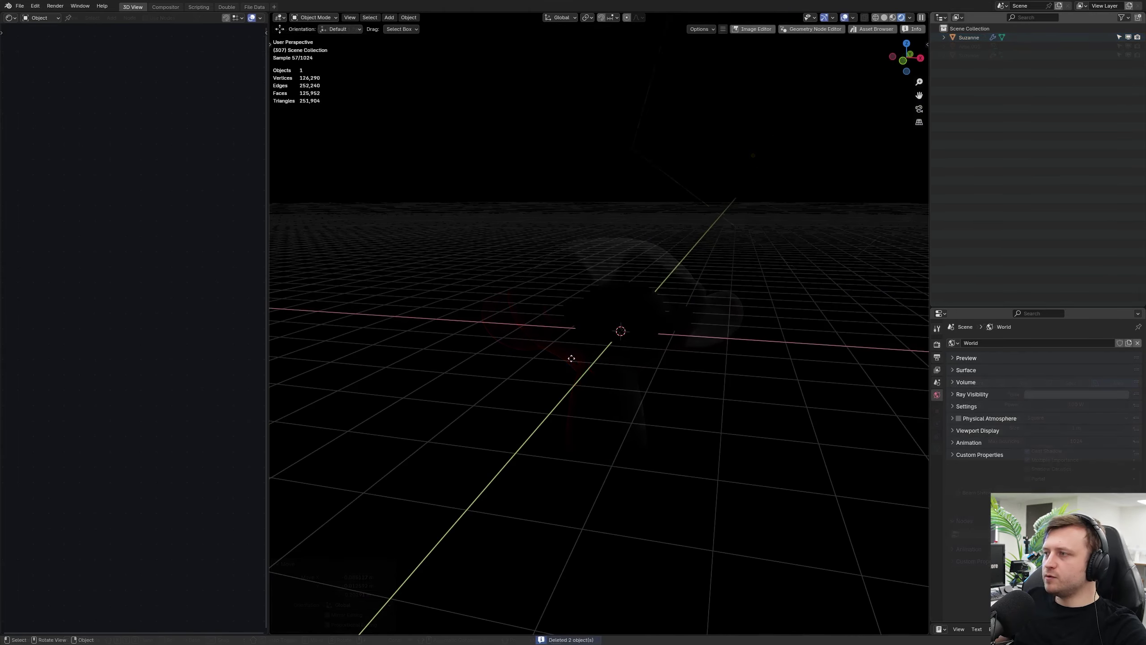
{"action": "middle_click_drag", "start_coordinate": [598, 381], "coordinate": [585, 395]}
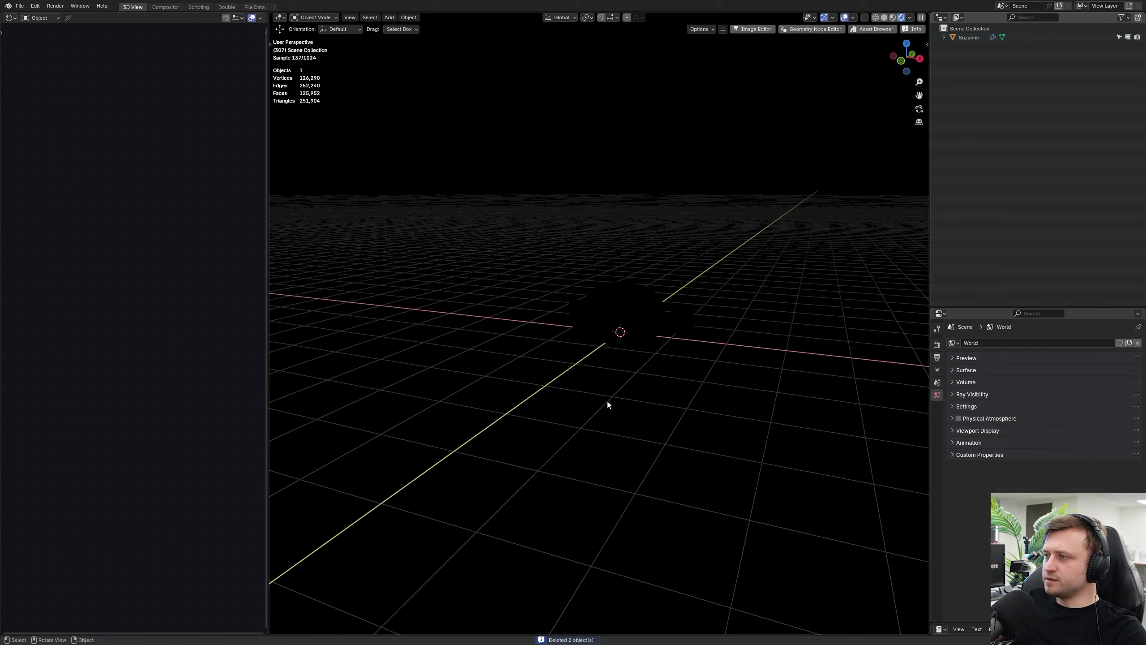
{"action": "key", "text": "shift+a"}
{"action": "mouse_move", "coordinate": [620, 289]}
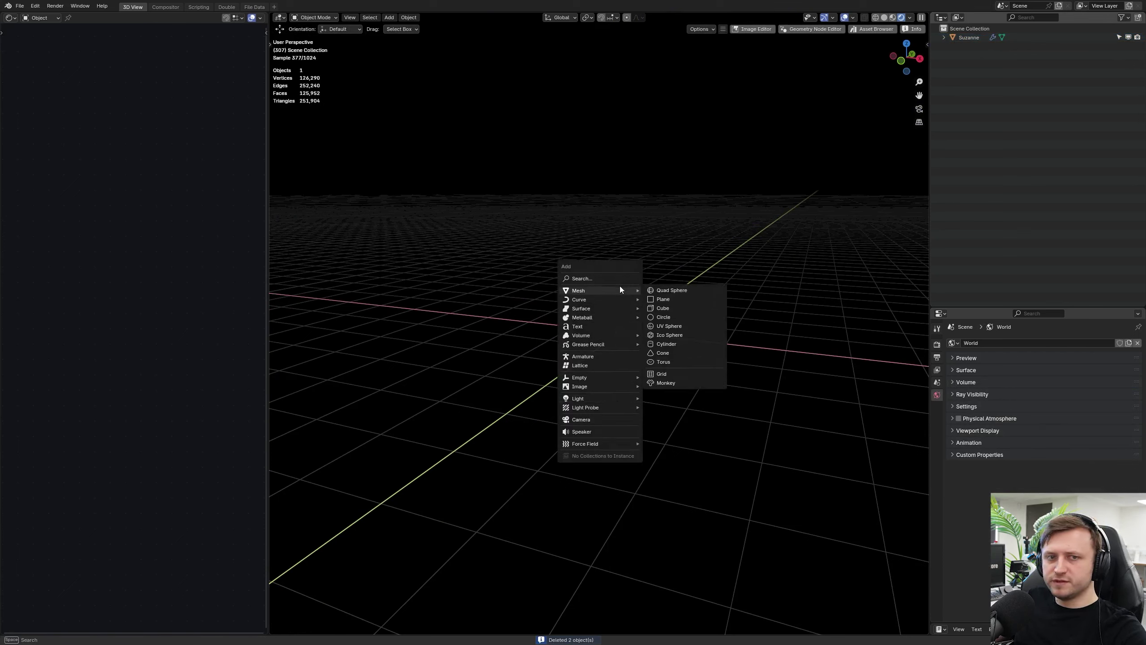
{"action": "left_click", "coordinate": [663, 299]}
{"action": "left_click_drag", "start_coordinate": [623, 288], "coordinate": [693, 389]}
{"action": "key", "text": "s"}
{"action": "left_click", "coordinate": [704, 397]}
{"action": "key", "text": "z"}
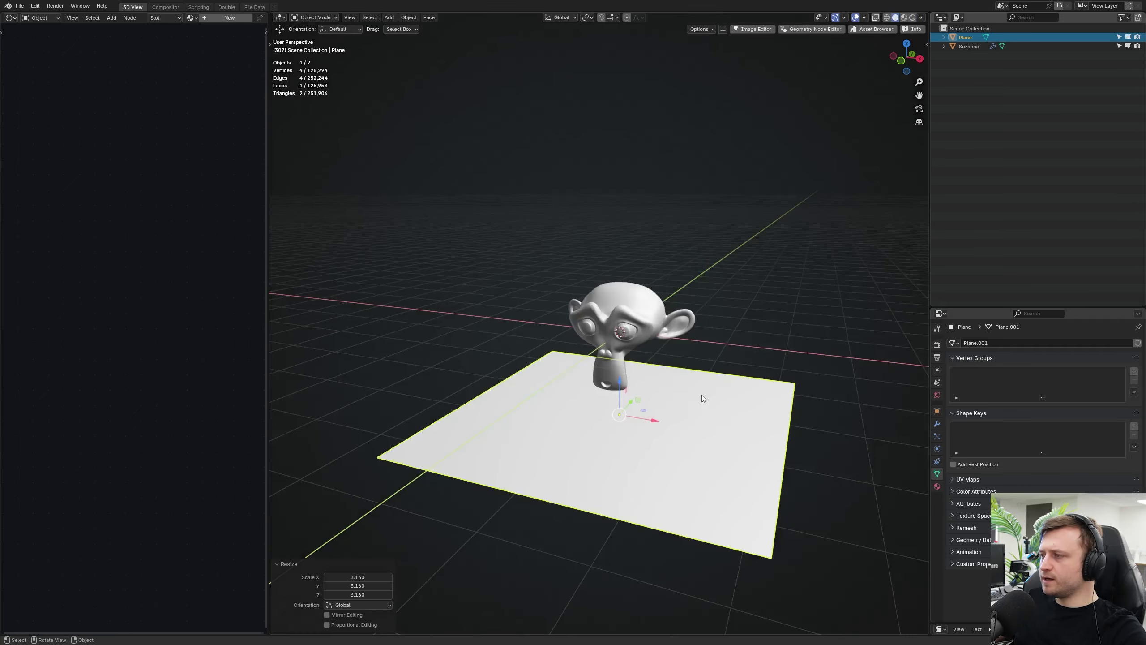
Step: Duplicate the floor plane, move the copy about 3.30 m in Y and 2.18 m in Z, and rotate it 90° about X
{"action": "mouse_move", "coordinate": [691, 396]}
{"action": "middle_mouse_down"}
{"action": "mouse_move", "coordinate": [616, 389]}
{"action": "mouse_move", "coordinate": [620, 404]}
{"action": "middle_mouse_up"}
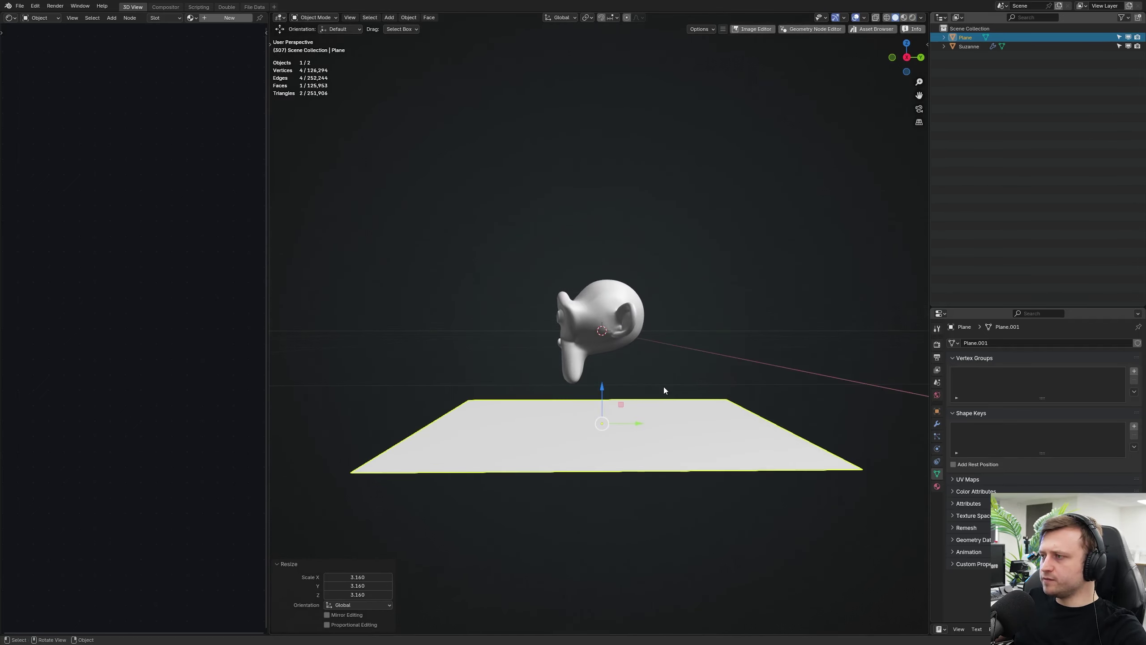
{"action": "key", "text": "shift+d"}
{"action": "key", "text": "Escape"}
{"action": "left_click_drag", "start_coordinate": [618, 401], "coordinate": [797, 284]}
{"action": "type", "text": "rzx90"}
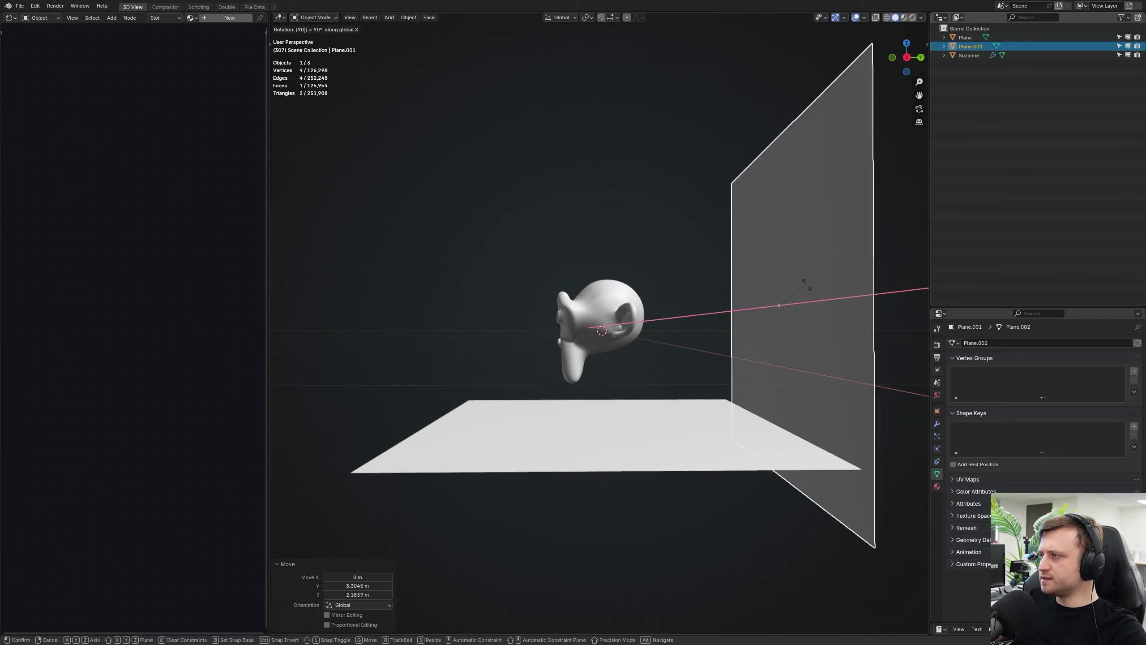
{"action": "key", "text": "Return"}
Step: Try a different position for the upright plane copy and delete it, leaving the floor plane selected
{"action": "middle_click_drag", "start_coordinate": [792, 356], "coordinate": [701, 325]}
{"action": "left_click_drag", "start_coordinate": [736, 279], "coordinate": [723, 223]}
{"action": "left_click", "coordinate": [607, 279]}
{"action": "middle_click_drag", "start_coordinate": [607, 279], "coordinate": [689, 312]}
{"action": "left_click", "coordinate": [652, 373]}
{"action": "middle_click_drag", "start_coordinate": [652, 374], "coordinate": [628, 375]}
{"action": "key", "text": "Delete"}
{"action": "left_click", "coordinate": [672, 397]}
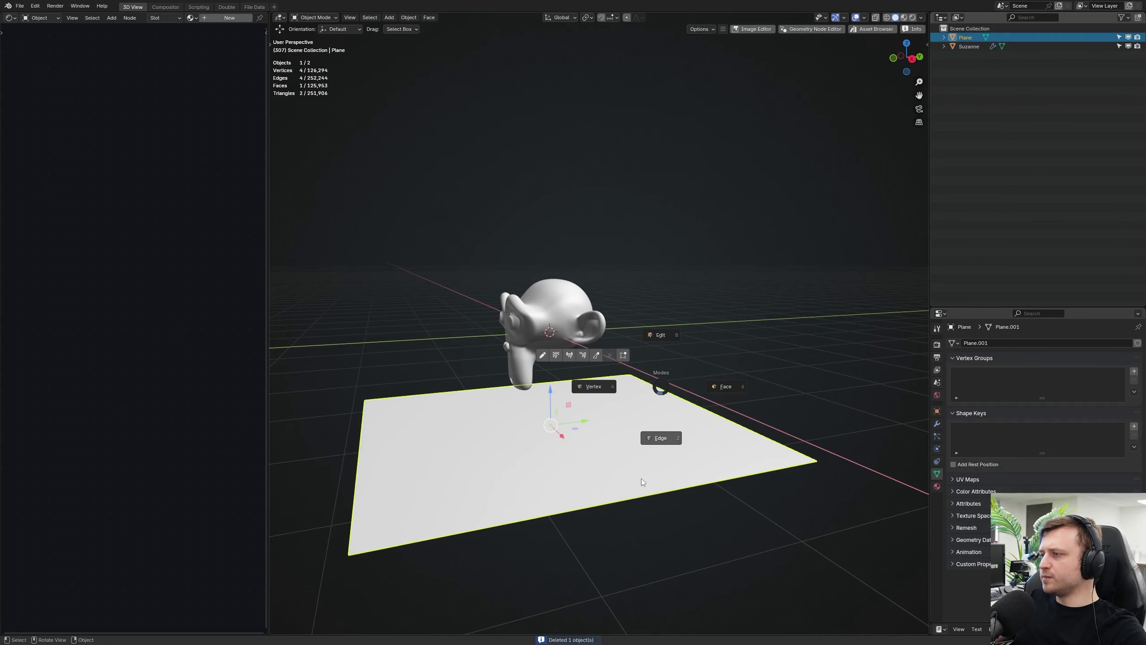
Step: Extrude the floor plane's edge behind the monkey straight up along Z to form a back wall
{"action": "left_click", "coordinate": [685, 416]}
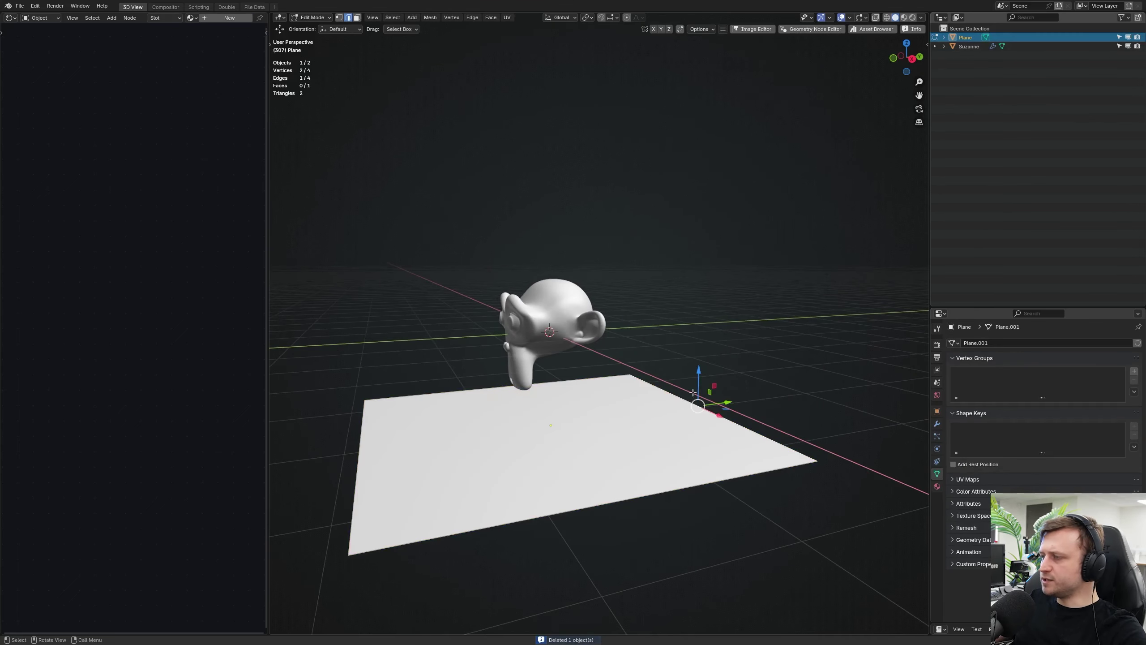
{"action": "key", "text": "Tab"}
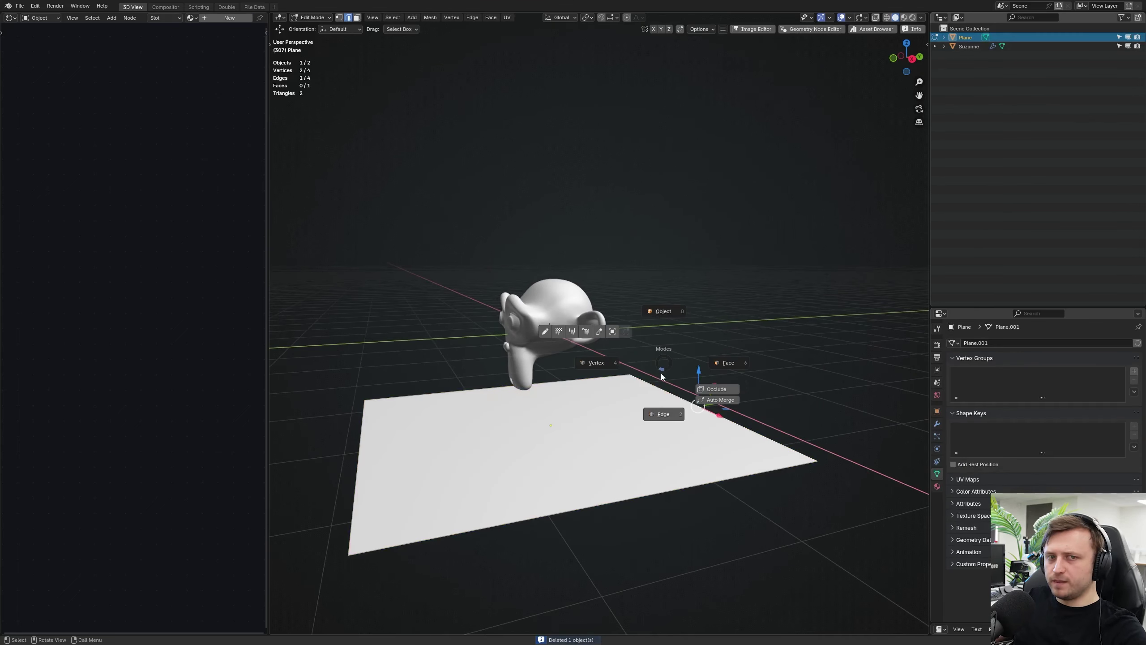
{"action": "left_click", "coordinate": [669, 406]}
{"action": "key", "text": "Tab"}
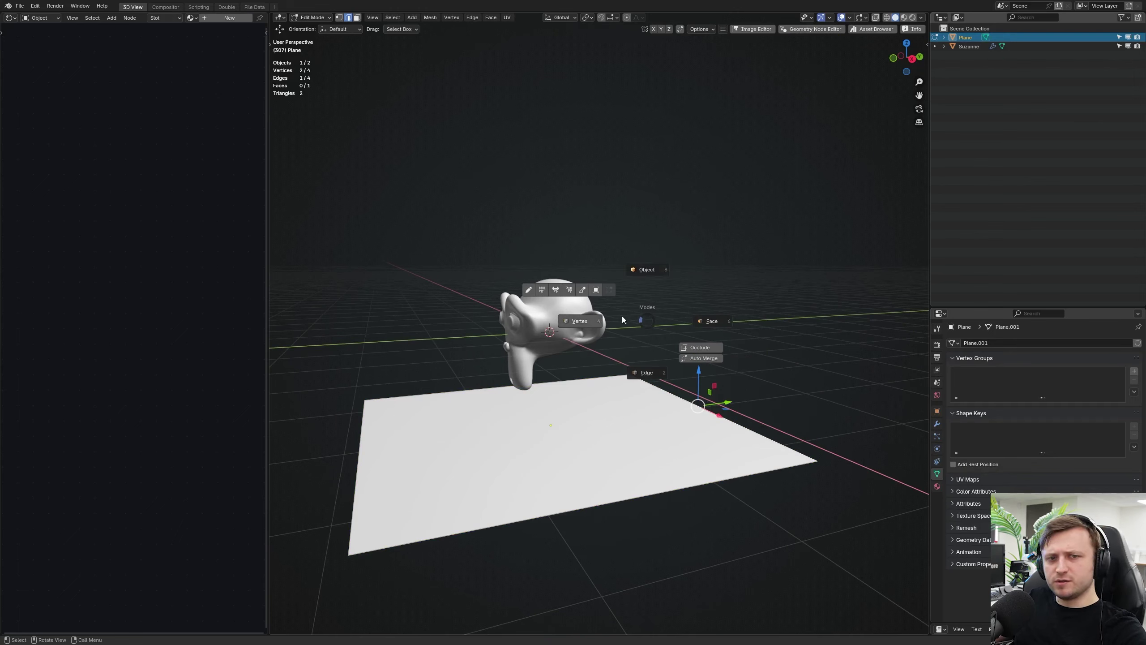
{"action": "left_click", "coordinate": [643, 340]}
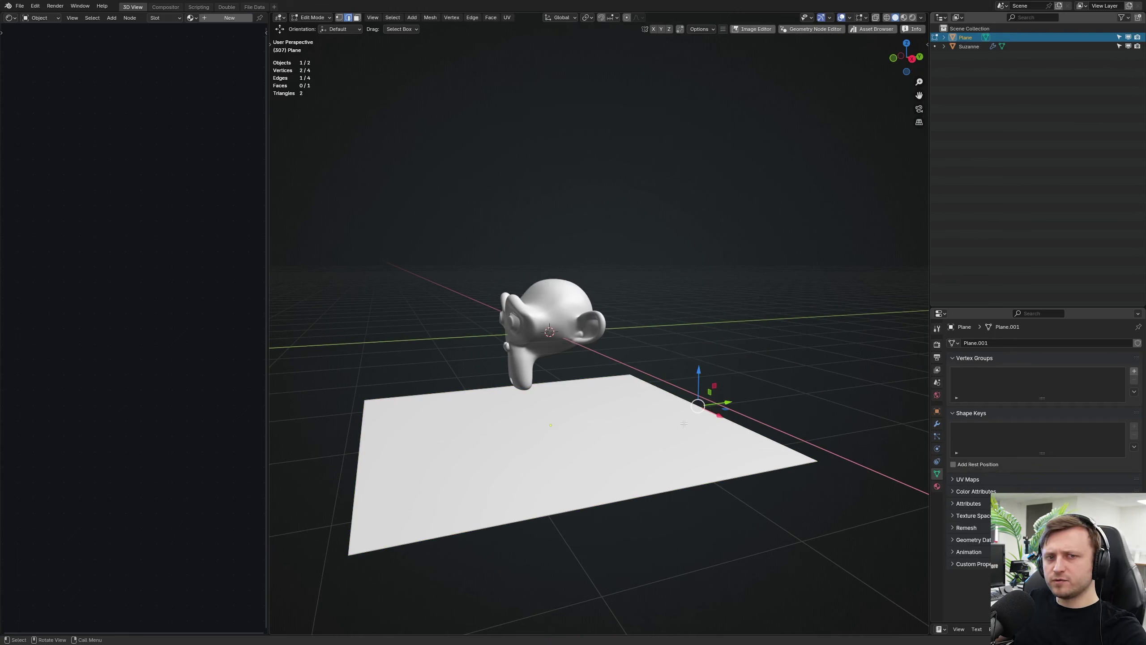
{"action": "key", "text": "e"}
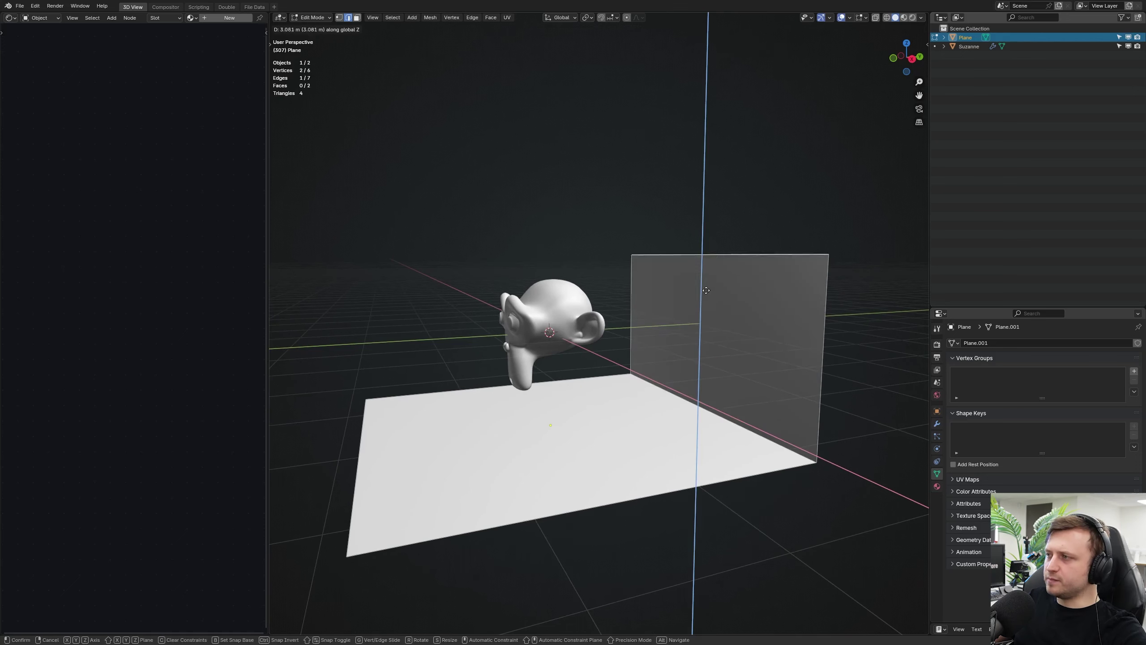
{"action": "left_click", "coordinate": [714, 199]}
Step: Bevel the edge between floor and back wall by about 0.57 m with 56 segments and return to Object Mode
{"action": "key", "text": "Tab"}
{"action": "left_click", "coordinate": [703, 427]}
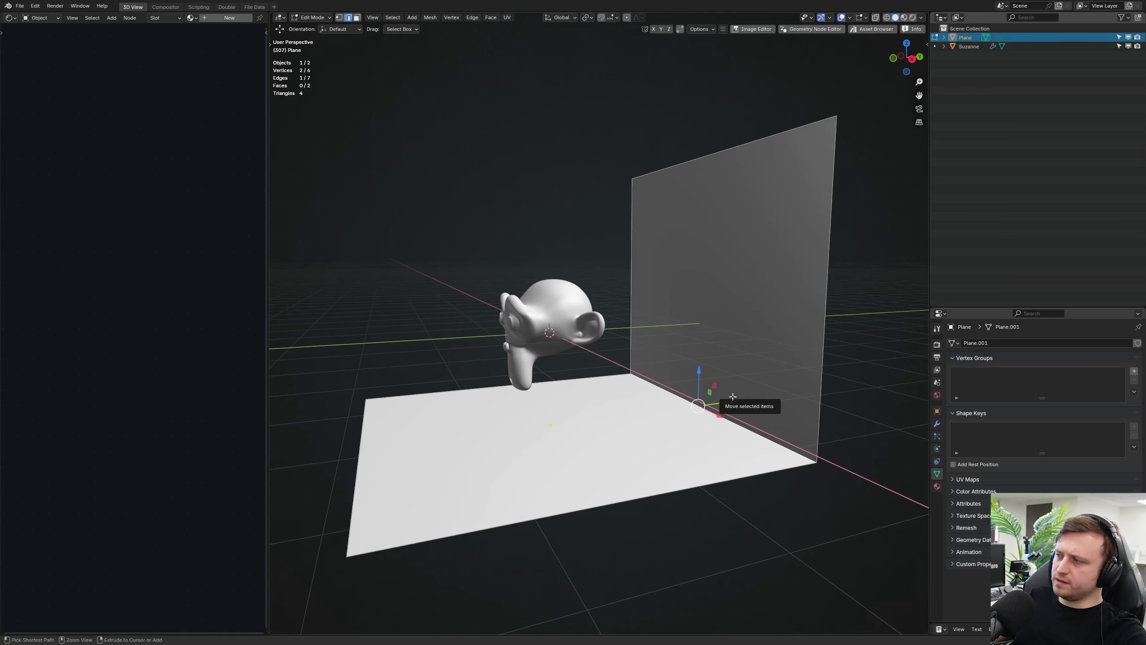
{"action": "key", "text": "ctrl+b"}
{"action": "scroll", "coordinate": [786, 370], "scroll_direction": "up", "scroll_amount": 13}
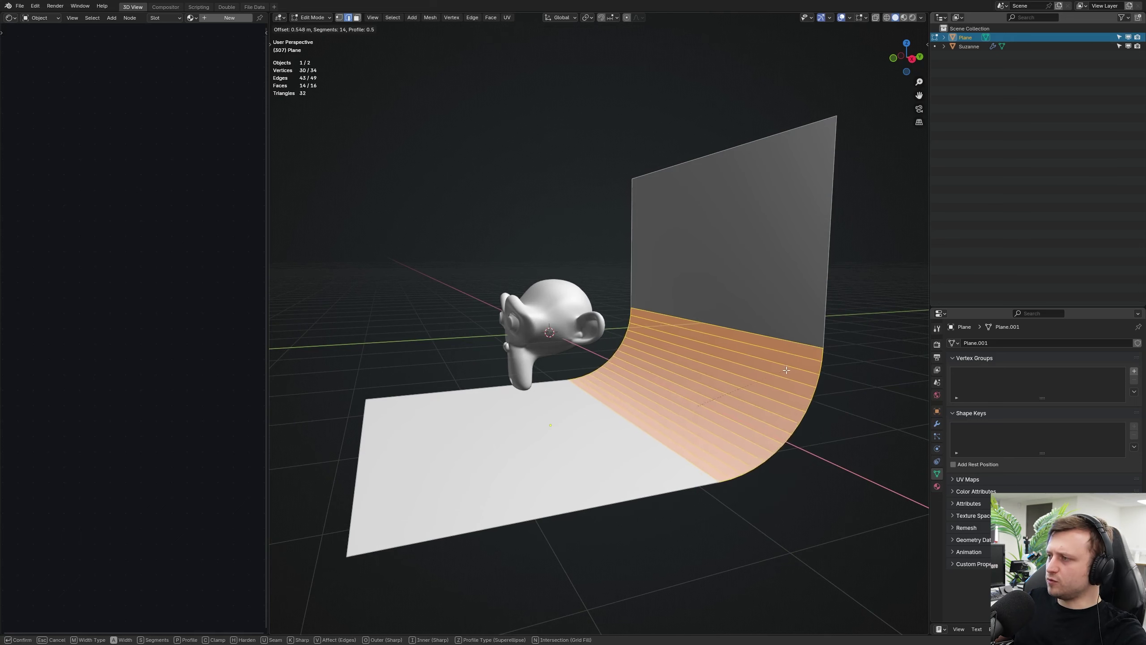
{"action": "scroll", "coordinate": [786, 369], "scroll_direction": "up", "scroll_amount": 20}
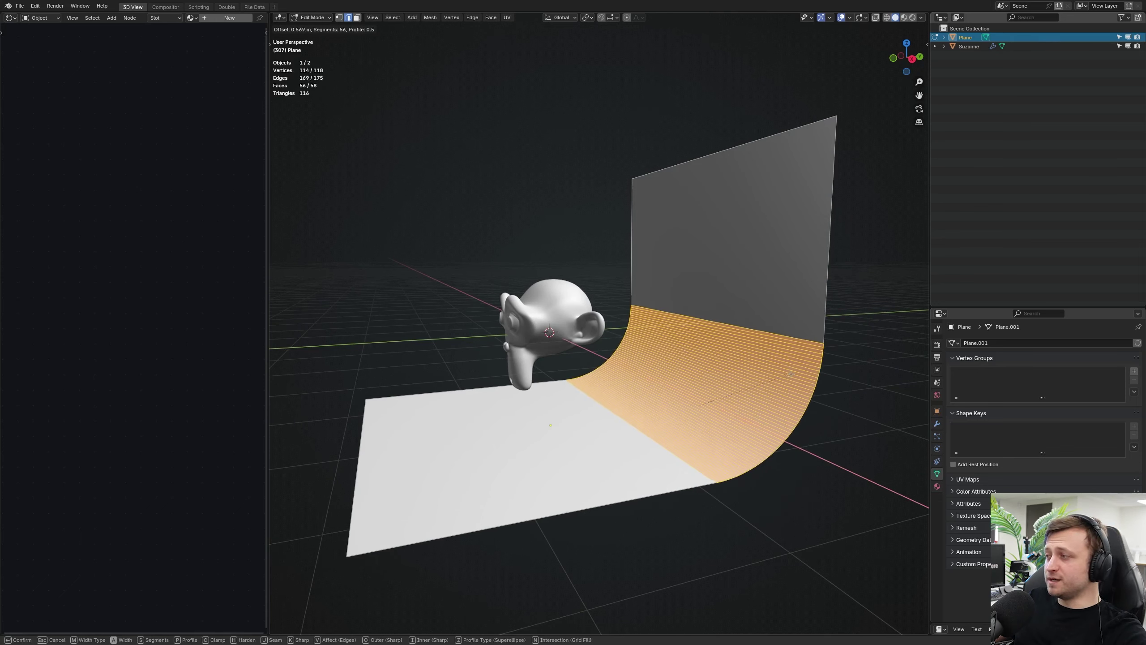
{"action": "left_click", "coordinate": [791, 374]}
{"action": "key", "text": "Tab"}
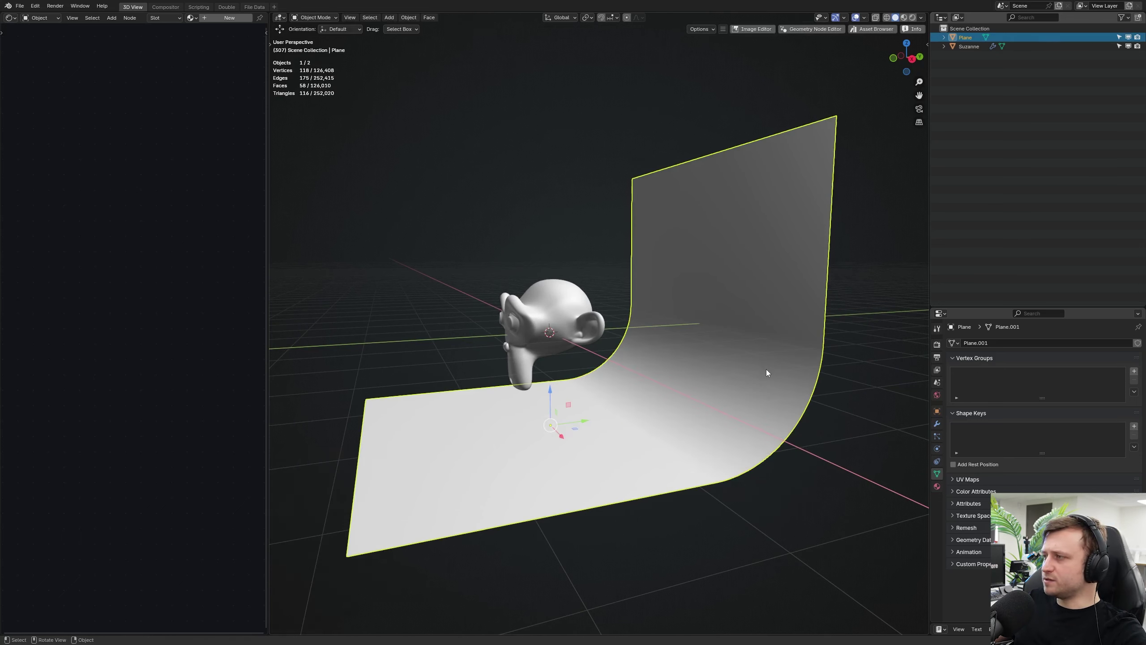
Step: Shade the curved backdrop smooth and deselect everything
{"action": "right_click", "coordinate": [759, 361]}
{"action": "left_click", "coordinate": [759, 361]}
{"action": "key", "text": "alt+a"}
{"action": "middle_click_drag", "start_coordinate": [713, 371], "coordinate": [663, 383]}
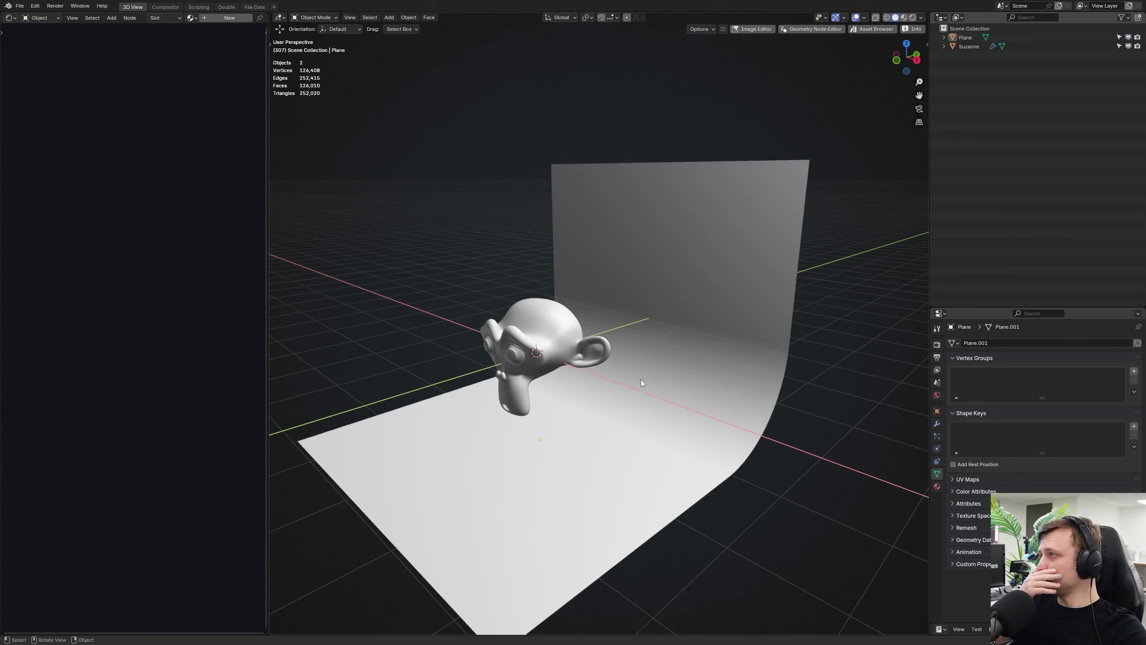
{"action": "middle_click_drag", "start_coordinate": [641, 382], "coordinate": [672, 388]}
Step: Add an area light and move it about 2.04 m in X, 0.12 m in Y and 1.81 m in Z
{"action": "key", "text": "shift+a"}
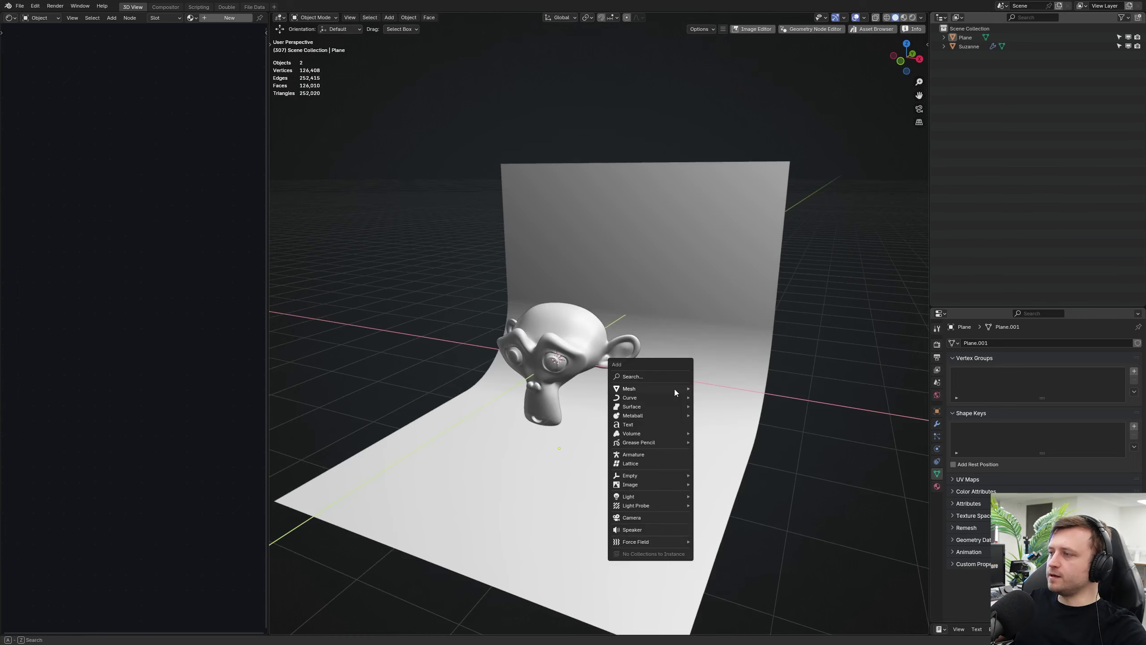
{"action": "mouse_move", "coordinate": [668, 496]}
{"action": "left_click", "coordinate": [713, 530]}
{"action": "middle_click_drag", "start_coordinate": [605, 438], "coordinate": [645, 428]}
{"action": "key", "text": "g"}
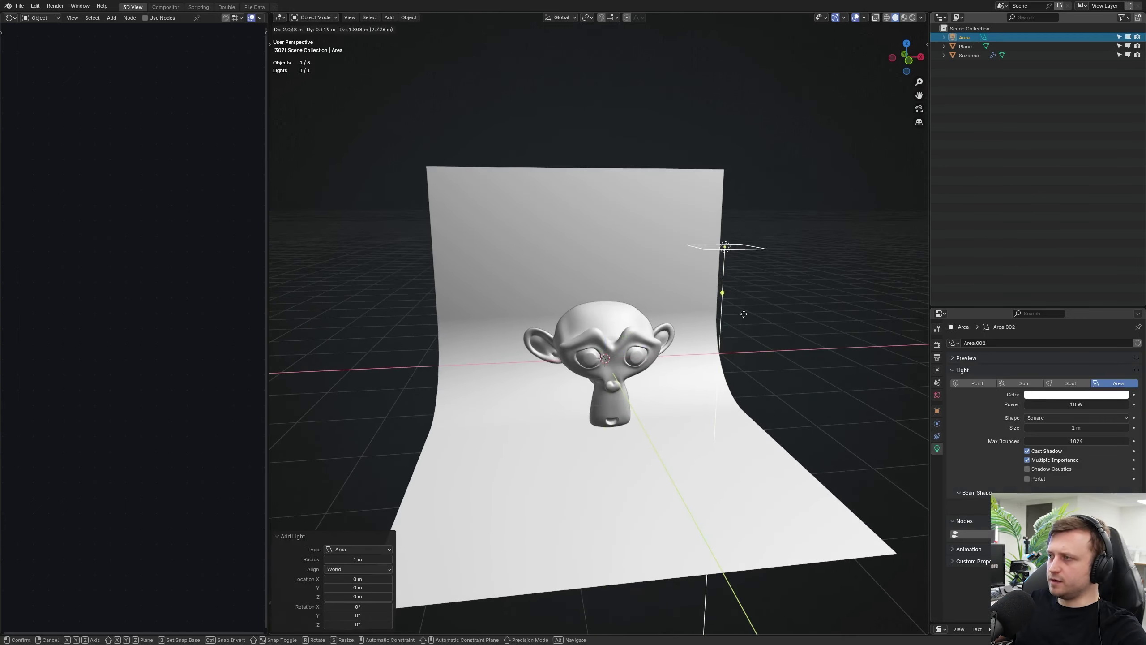
{"action": "left_click", "coordinate": [744, 312]}
Step: Aim the area light at the backdrop behind the monkey and scale it by 3.126
{"action": "middle_click_drag", "start_coordinate": [744, 313], "coordinate": [679, 361]}
{"action": "key", "text": "shift+t"}
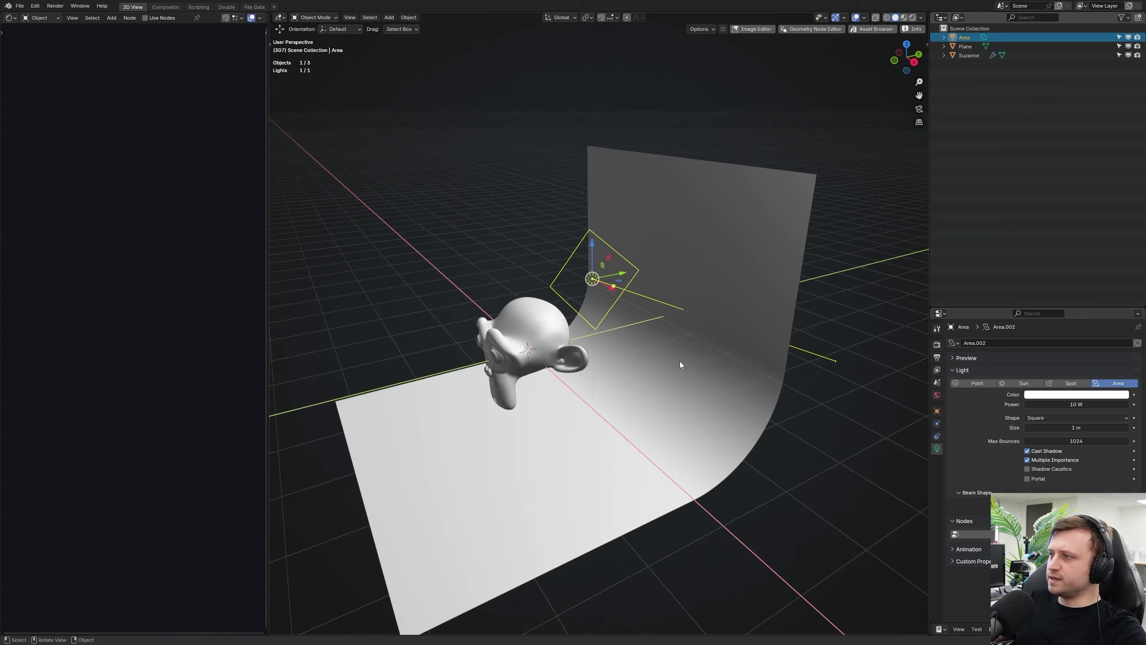
{"action": "key", "text": "s"}
{"action": "left_click", "coordinate": [919, 421]}
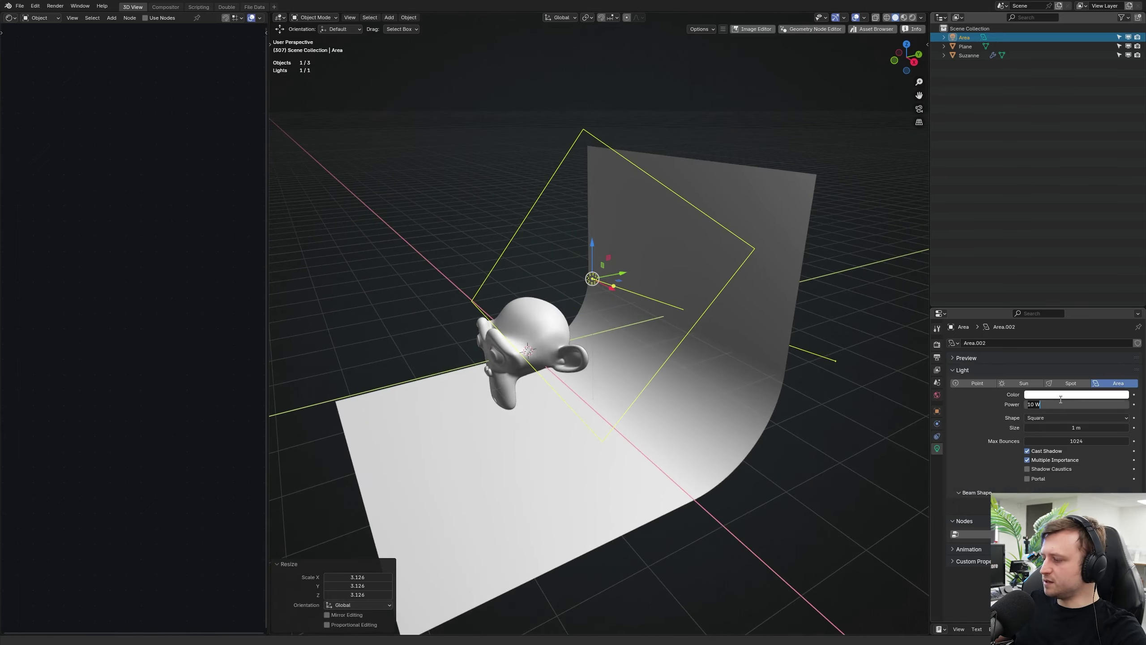
Step: Set the area light's power to 200 W and inspect the lighting on the monkey and backdrop in rendered shading
{"action": "key", "text": "z"}
{"action": "mouse_move", "coordinate": [656, 348]}
{"action": "middle_mouse_down"}
{"action": "mouse_move", "coordinate": [697, 327]}
{"action": "mouse_move", "coordinate": [717, 346]}
{"action": "middle_mouse_up"}
{"action": "scroll", "coordinate": [668, 357], "scroll_direction": "up", "scroll_amount": 2}
{"action": "mouse_move", "coordinate": [613, 361]}
{"action": "middle_mouse_down"}
{"action": "mouse_move", "coordinate": [696, 356]}
{"action": "mouse_move", "coordinate": [659, 352]}
{"action": "mouse_move", "coordinate": [678, 346]}
{"action": "middle_mouse_up"}
{"action": "middle_click_drag", "start_coordinate": [588, 278], "coordinate": [640, 225]}
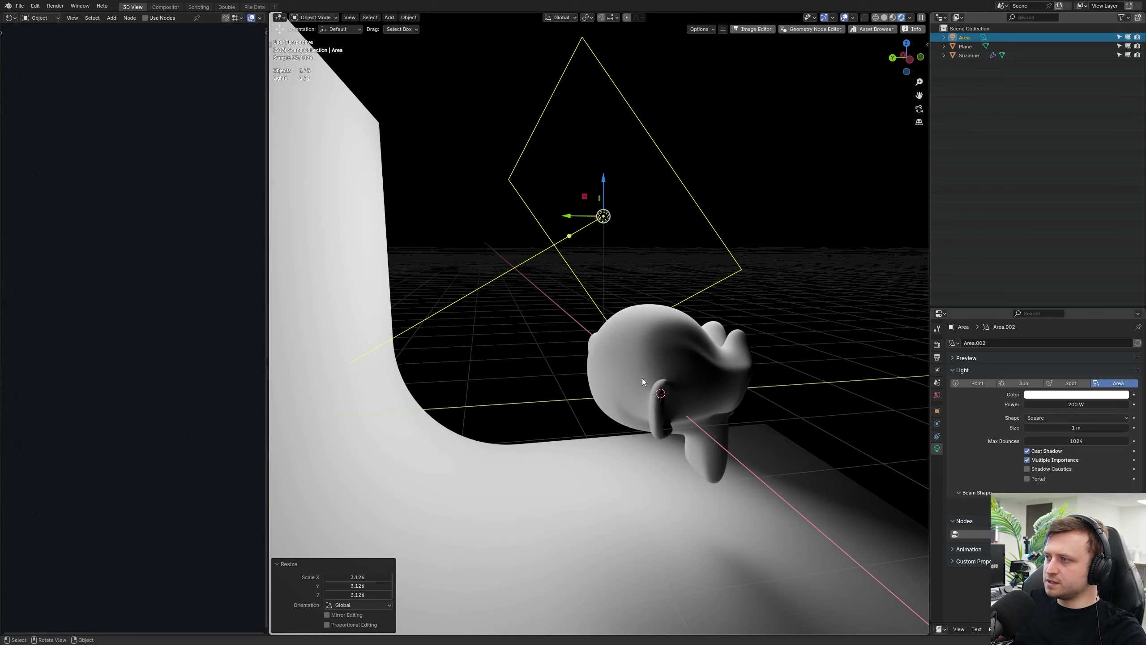
{"action": "middle_click_drag", "start_coordinate": [641, 367], "coordinate": [666, 419]}
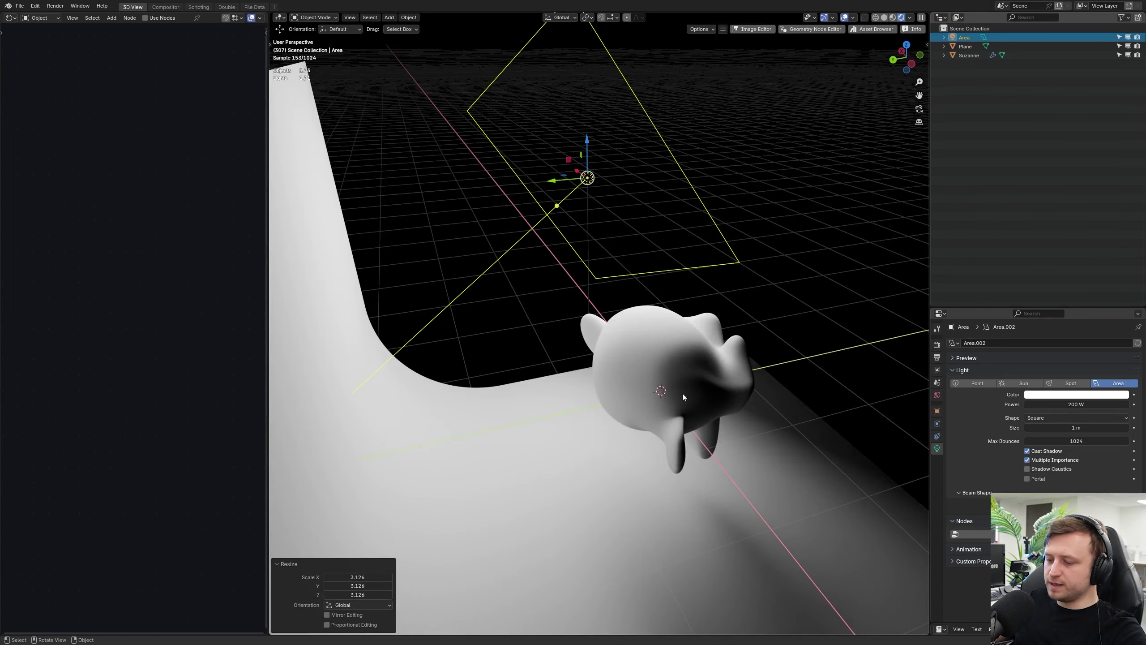
Step: Scale the area light by 0.633 and move it closer to the backdrop
{"action": "middle_click_drag", "start_coordinate": [742, 385], "coordinate": [730, 392]}
{"action": "key", "text": "s"}
{"action": "left_click", "coordinate": [688, 265]}
{"action": "key", "text": "g"}
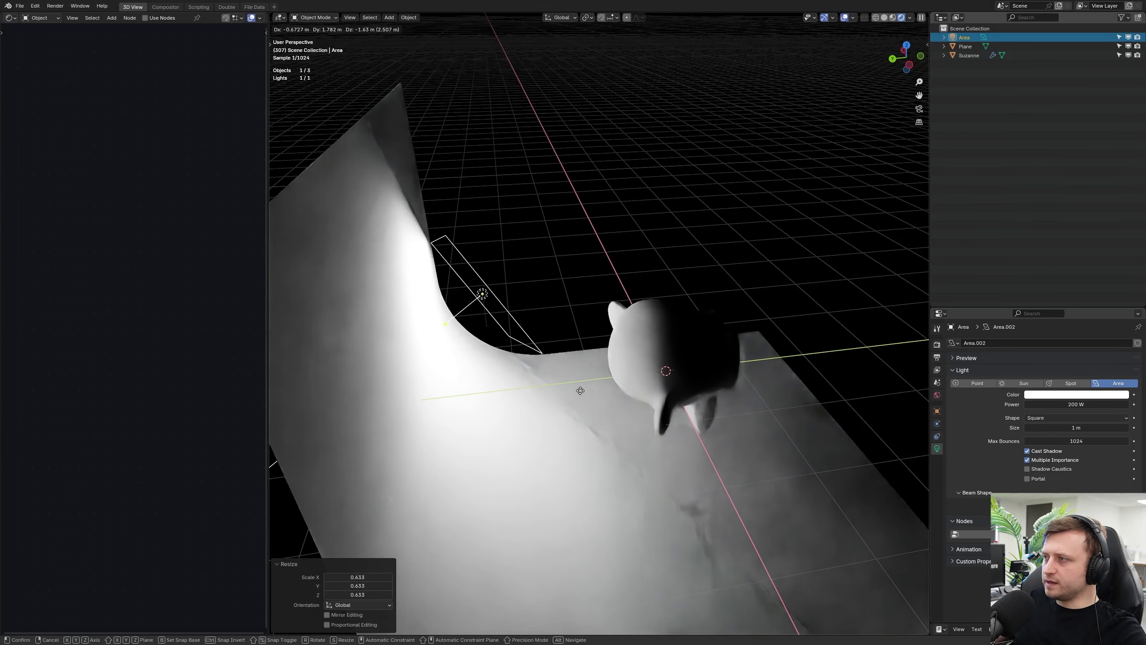
{"action": "left_click", "coordinate": [637, 384]}
Step: Move the area light about -1.78 m in X, 0.12 m in Y and 0.81 m in Z, and check the monkey from the front
{"action": "middle_click_drag", "start_coordinate": [637, 384], "coordinate": [572, 267]}
{"action": "key", "text": "g"}
{"action": "left_click", "coordinate": [471, 217]}
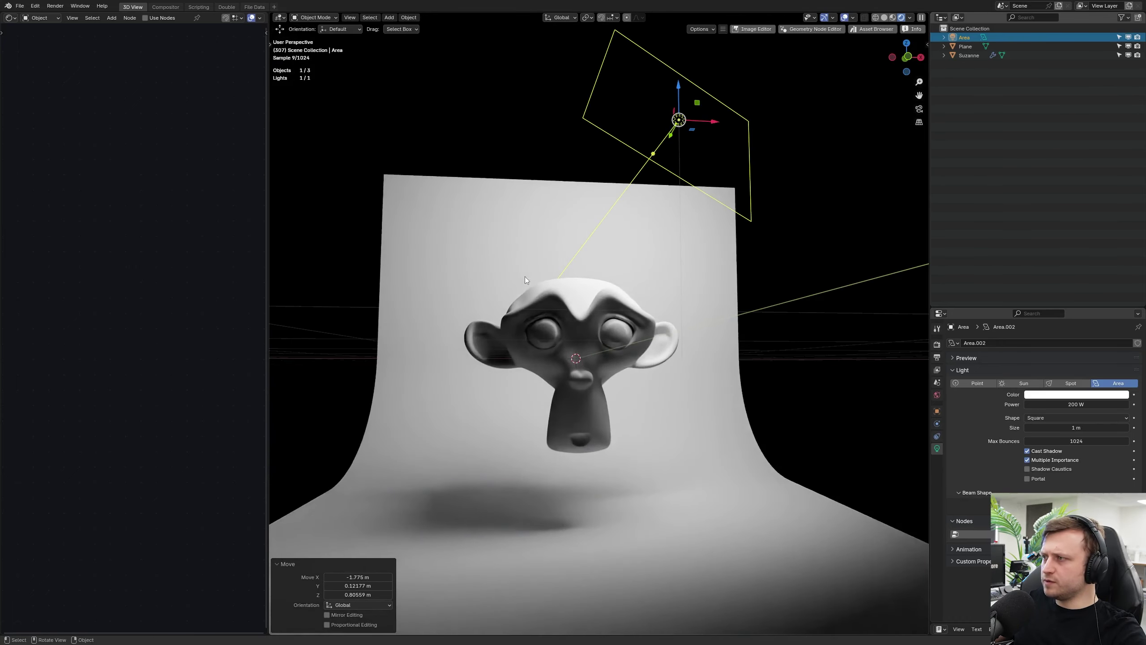
{"action": "middle_click_drag", "start_coordinate": [550, 311], "coordinate": [548, 338]}
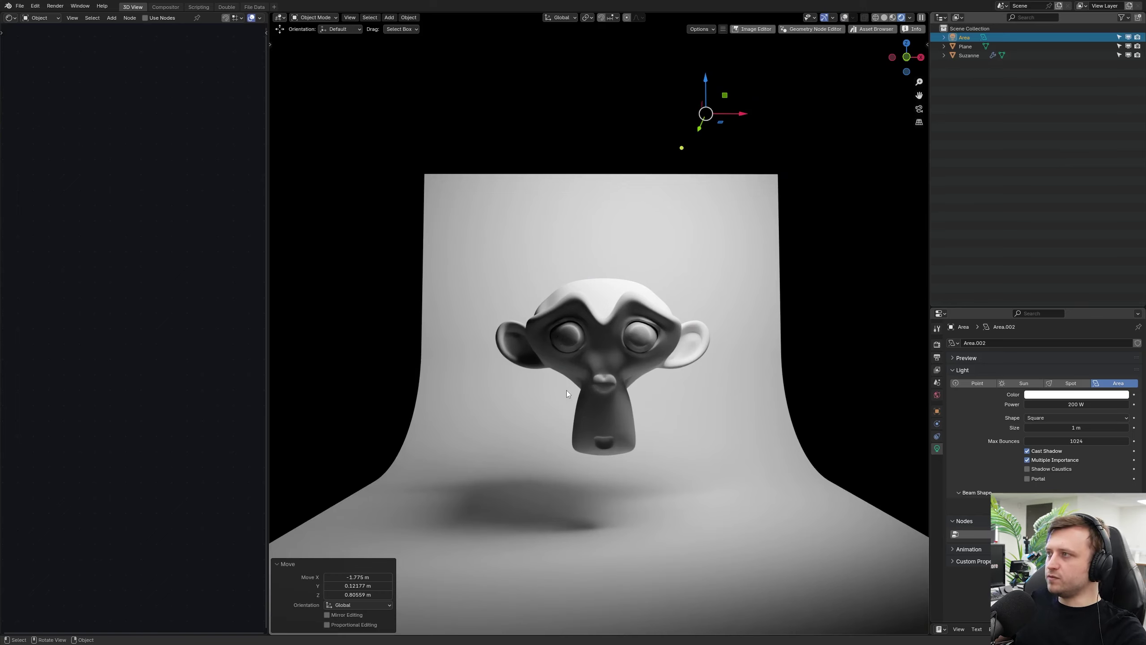
{"action": "middle_click_drag", "start_coordinate": [566, 391], "coordinate": [571, 405]}
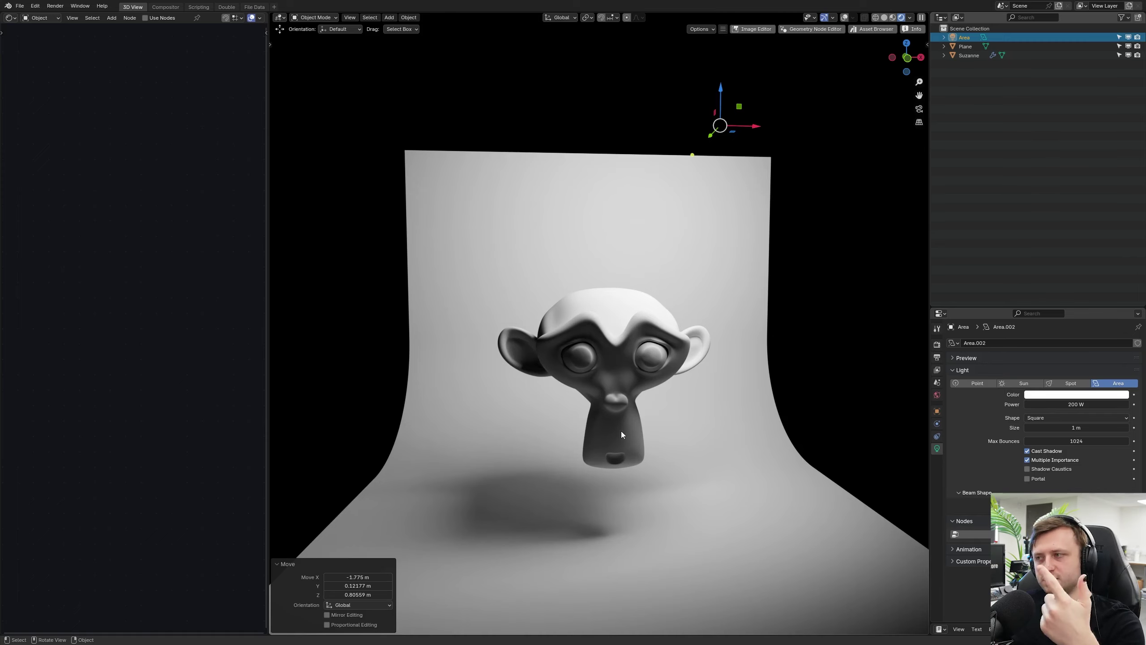
Step: Show the viewport overlays and scale up the area light to soften the shadows on the monkey
{"action": "key", "text": "shift+alt+z"}
{"action": "key", "text": "s"}
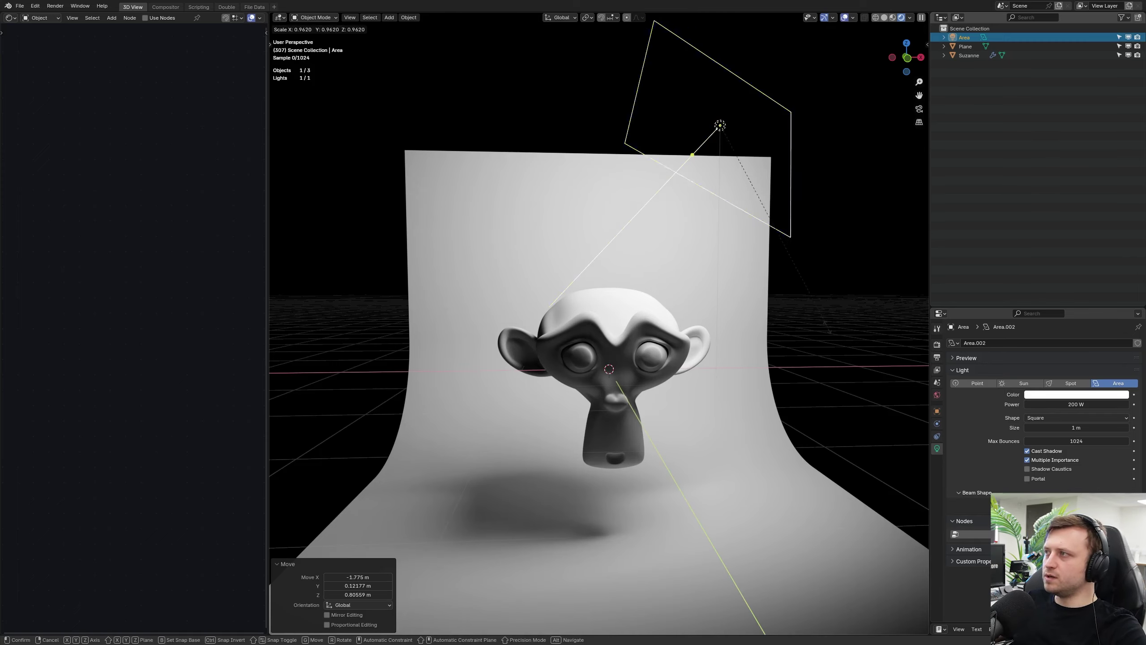
{"action": "key", "text": "Escape"}
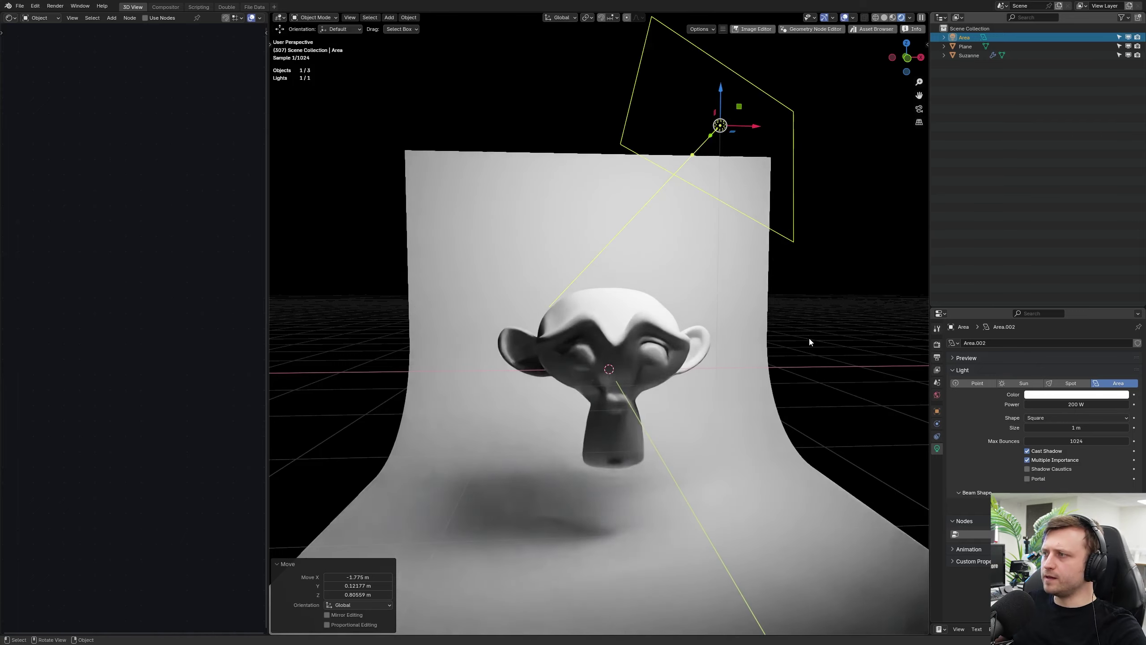
{"action": "middle_click_drag", "start_coordinate": [808, 336], "coordinate": [703, 336]}
{"action": "key", "text": "s"}
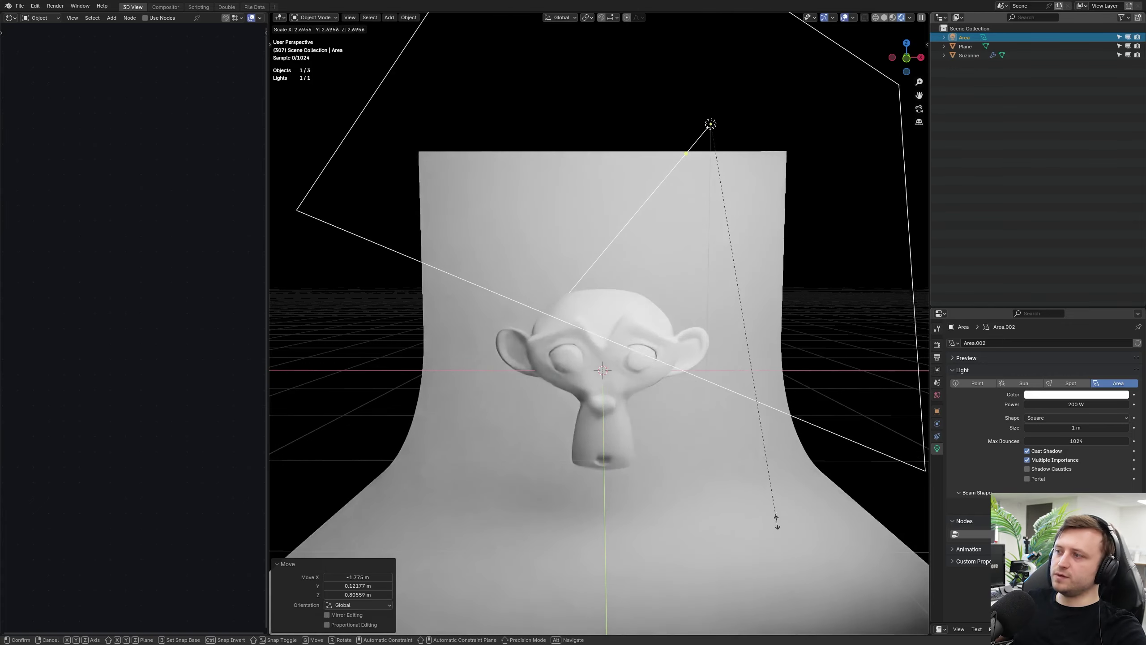
{"action": "left_click", "coordinate": [676, 405]}
Step: Finish enlarging the area light and open the backdrop plane in Edit Mode with nothing selected
{"action": "middle_click_drag", "start_coordinate": [669, 410], "coordinate": [690, 430]}
{"action": "left_click", "coordinate": [690, 430]}
{"action": "scroll", "coordinate": [690, 430], "scroll_direction": "down", "scroll_amount": 2}
{"action": "key", "text": "Tab"}
{"action": "left_click", "coordinate": [689, 450]}
{"action": "key", "text": "alt+a"}
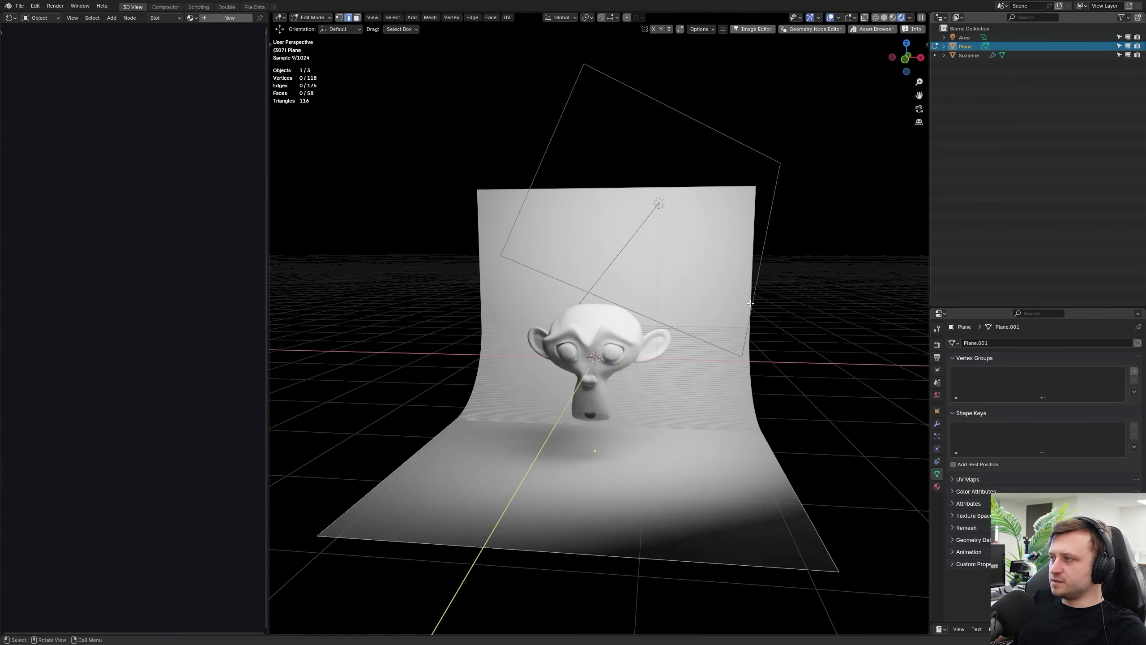
Step: Select the full edge paths along both sides of the backdrop and scale them to about 2 times along X
{"action": "left_click", "coordinate": [771, 454], "text": "ctrl"}
{"action": "middle_click_drag", "start_coordinate": [770, 453], "coordinate": [610, 271]}
{"action": "left_click", "coordinate": [694, 265]}
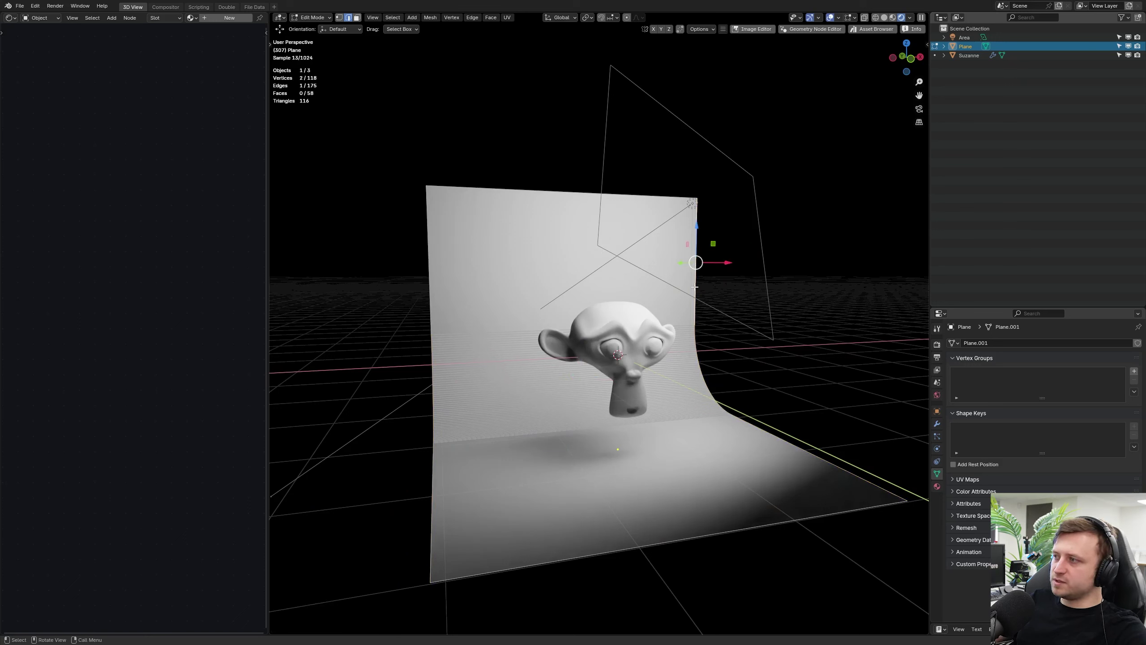
{"action": "left_click", "coordinate": [779, 438], "text": "ctrl"}
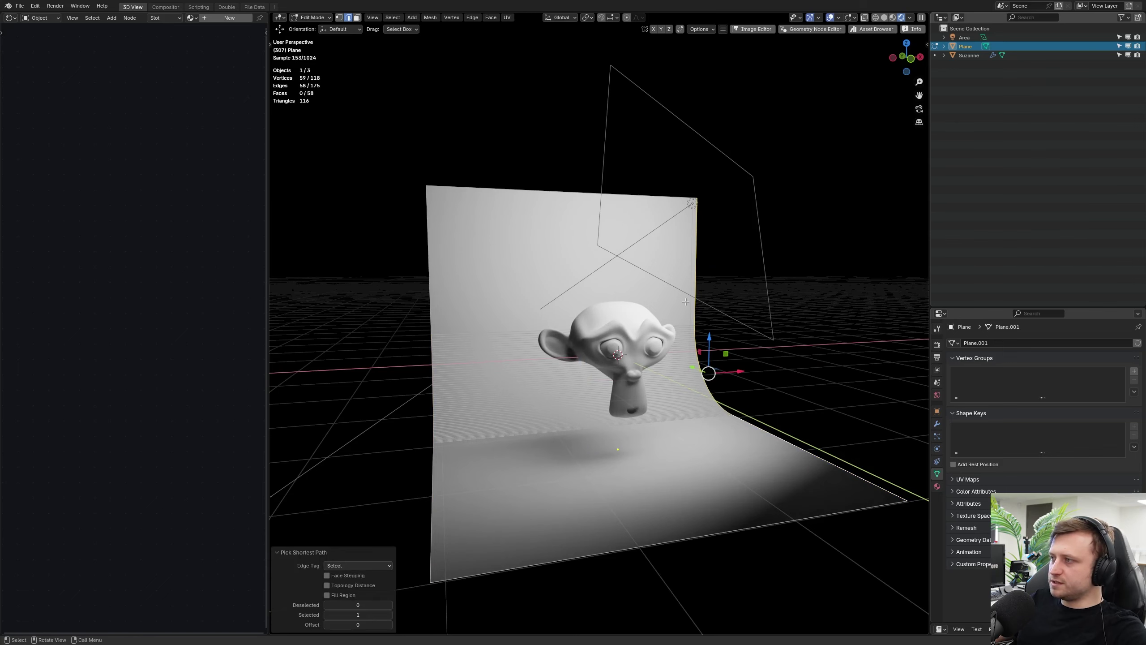
{"action": "middle_click_drag", "start_coordinate": [685, 301], "coordinate": [459, 291]}
{"action": "left_click", "coordinate": [459, 291], "text": "shift"}
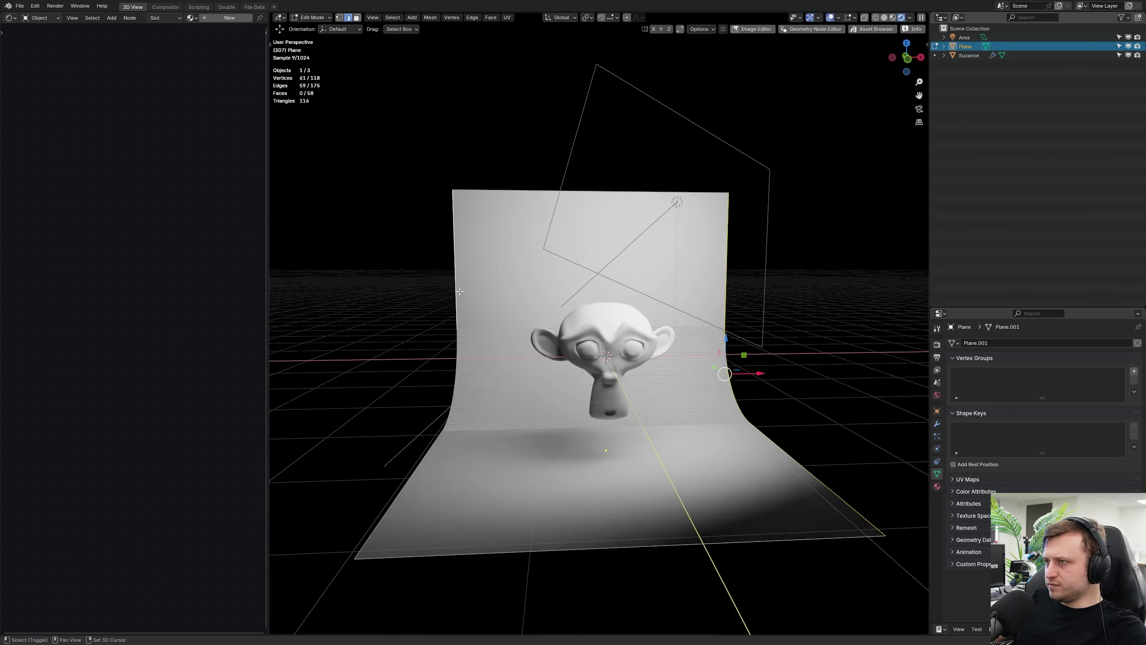
{"action": "left_click", "coordinate": [425, 456], "text": "ctrl"}
{"action": "key", "text": "s"}
{"action": "key", "text": "x"}
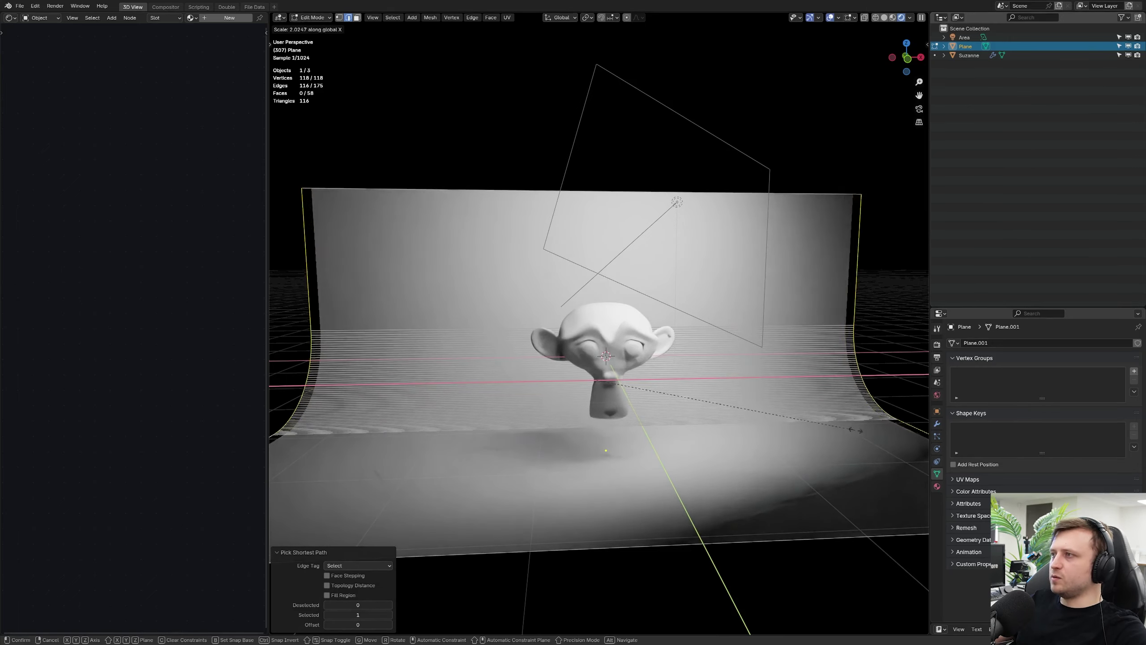
{"action": "left_click", "coordinate": [877, 431]}
Step: Raise the backdrop's top edge about 1.81 m along Z
{"action": "middle_click_drag", "start_coordinate": [877, 431], "coordinate": [674, 442]}
{"action": "left_click", "coordinate": [638, 187]}
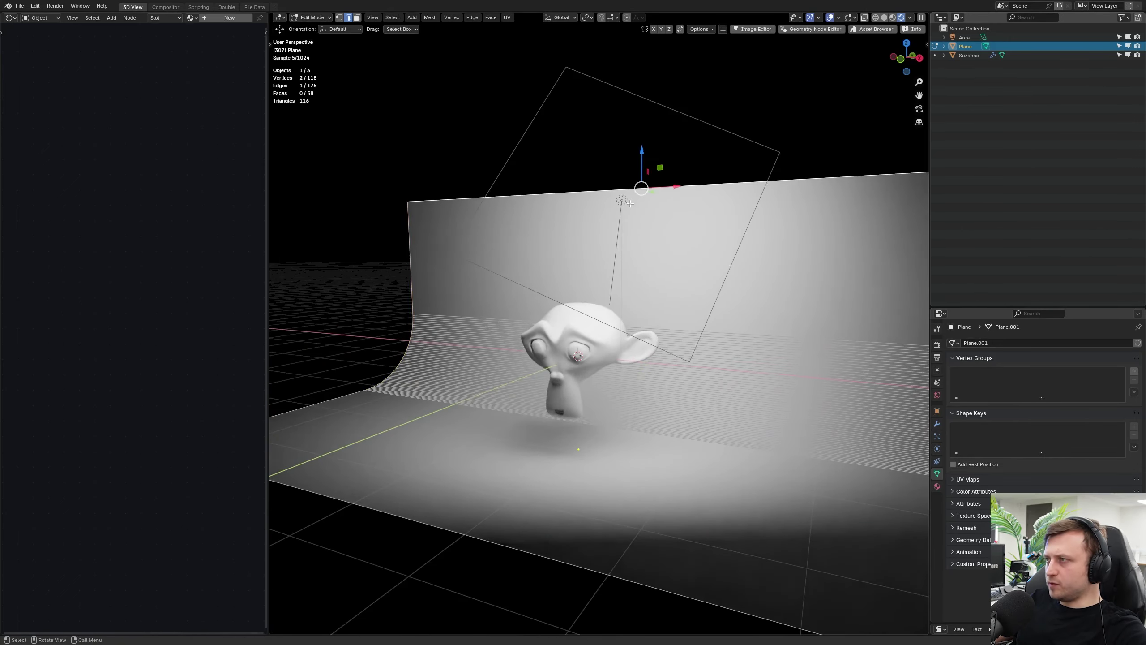
{"action": "middle_click_drag", "start_coordinate": [639, 187], "coordinate": [625, 205], "text": "shift"}
{"action": "key", "text": "g"}
{"action": "key", "text": "z"}
{"action": "left_click", "coordinate": [625, 107]}
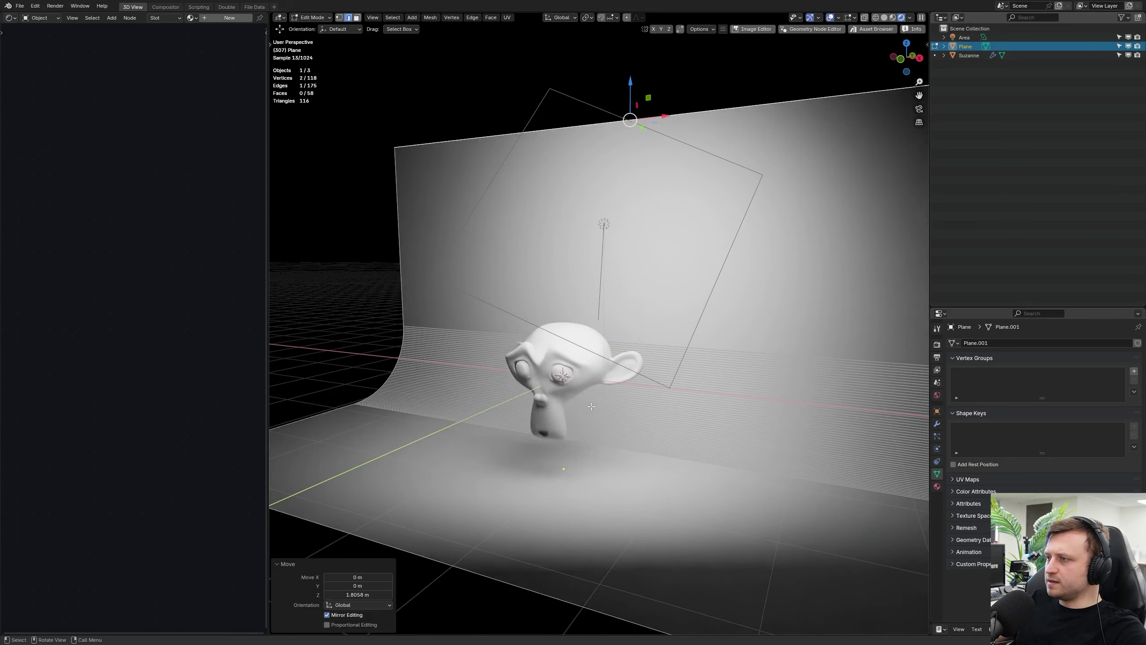
Step: Return to Object Mode with nothing selected and save the file
{"action": "key", "text": "Tab"}
{"action": "key", "text": "alt+a"}
{"action": "middle_click_drag", "start_coordinate": [591, 406], "coordinate": [694, 399]}
{"action": "key", "text": "ctrl+s"}
Step: Scale the area light by 0.747 and view the monkey's shading from the front
{"action": "left_click", "coordinate": [691, 174]}
{"action": "key", "text": "s"}
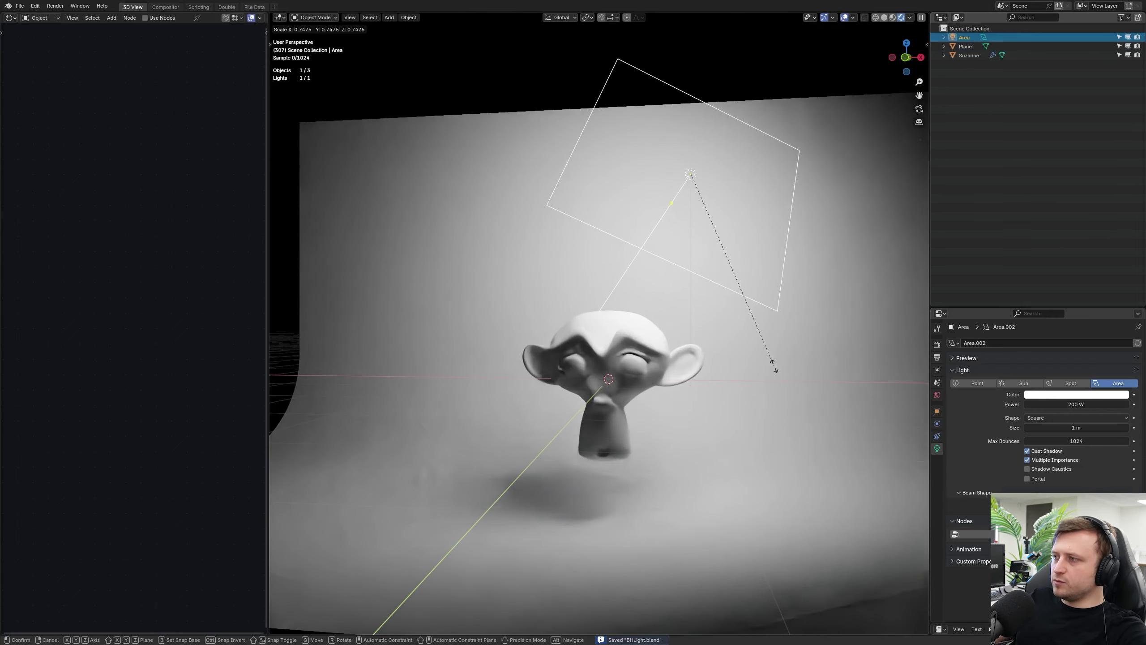
{"action": "left_click", "coordinate": [774, 365]}
{"action": "middle_click_drag", "start_coordinate": [791, 362], "coordinate": [763, 380]}
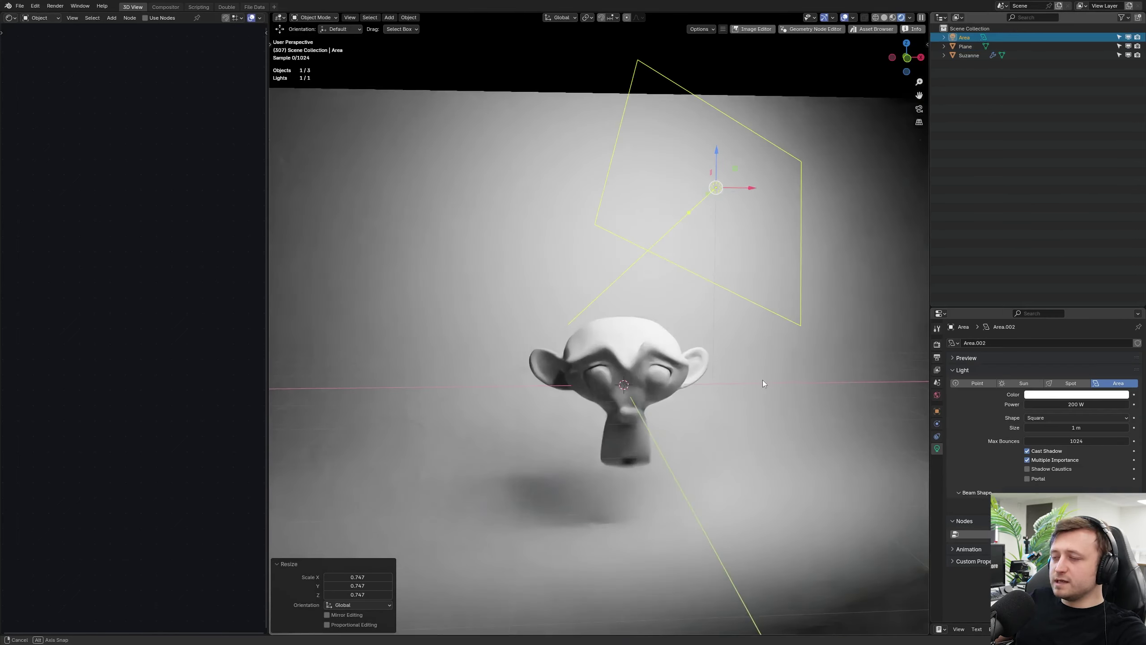
Step: Move the area light about -1.34 m in X and 0.64 m in Z, followed by 0.83 m in X and -0.38 m in Z
{"action": "key", "text": "g"}
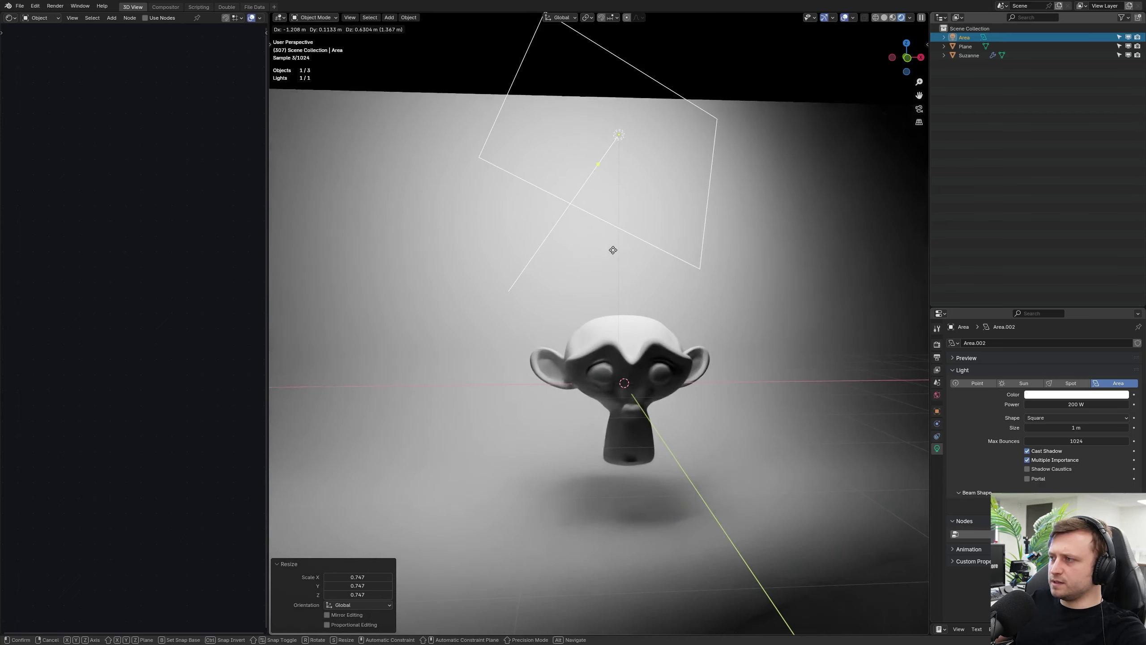
{"action": "left_click", "coordinate": [605, 251]}
{"action": "middle_click_drag", "start_coordinate": [605, 252], "coordinate": [597, 269]}
{"action": "key", "text": "g"}
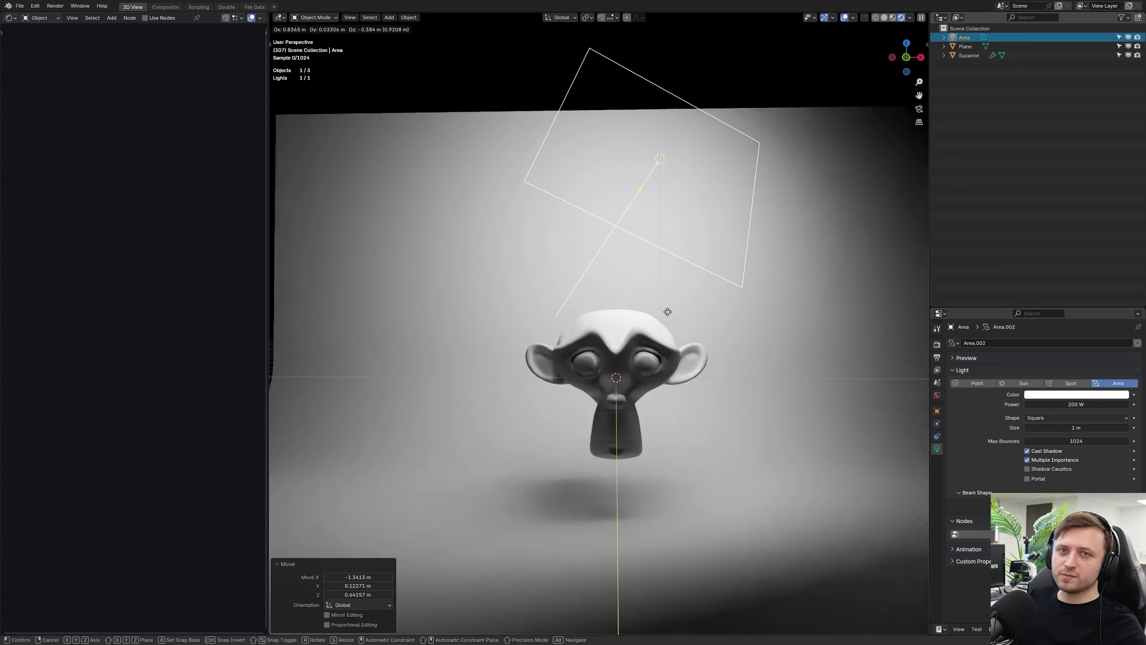
{"action": "left_click", "coordinate": [670, 312]}
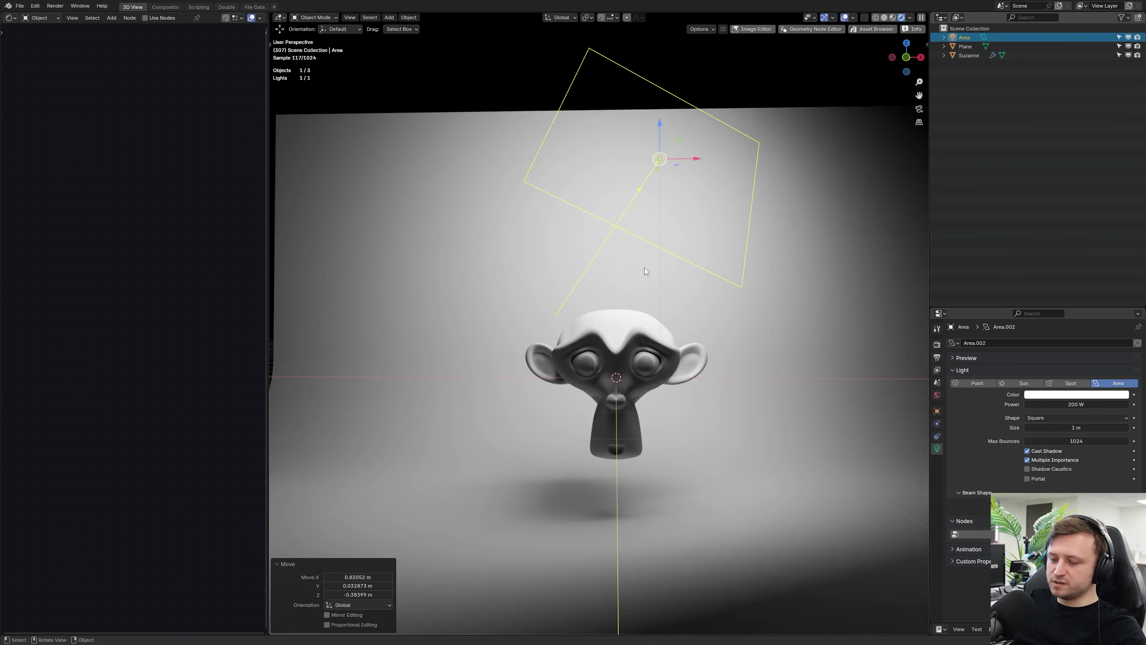
Step: Aim the area light down at the monkey and check the lighting with the viewport overlays temporarily hidden
{"action": "key", "text": "shift+t"}
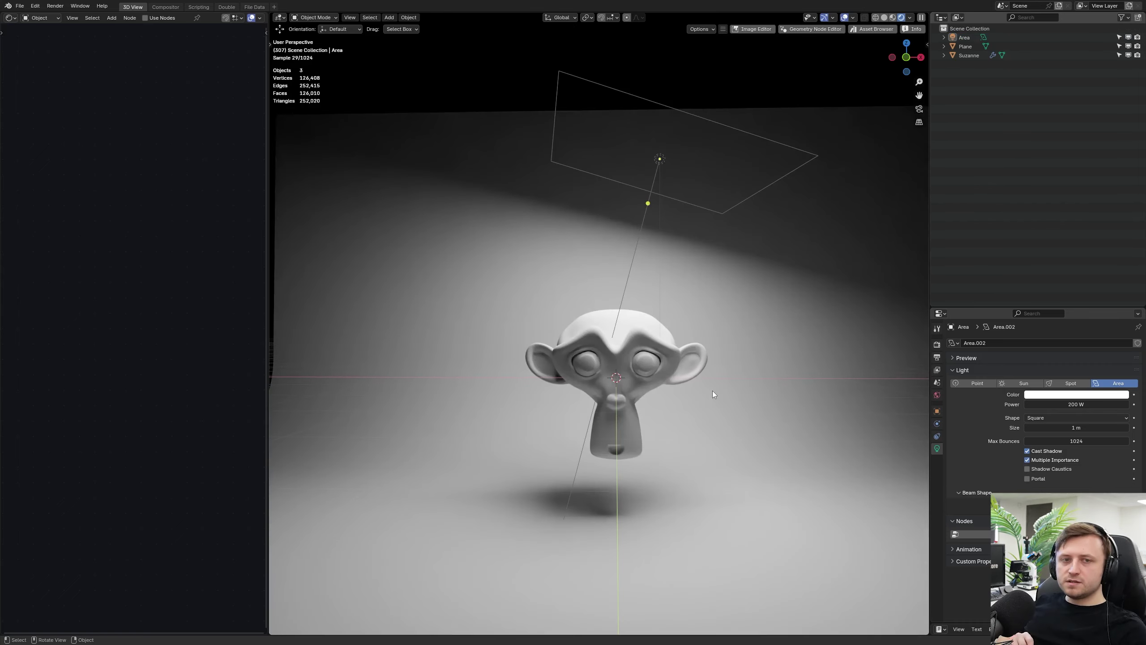
{"action": "key", "text": "shift+alt+z"}
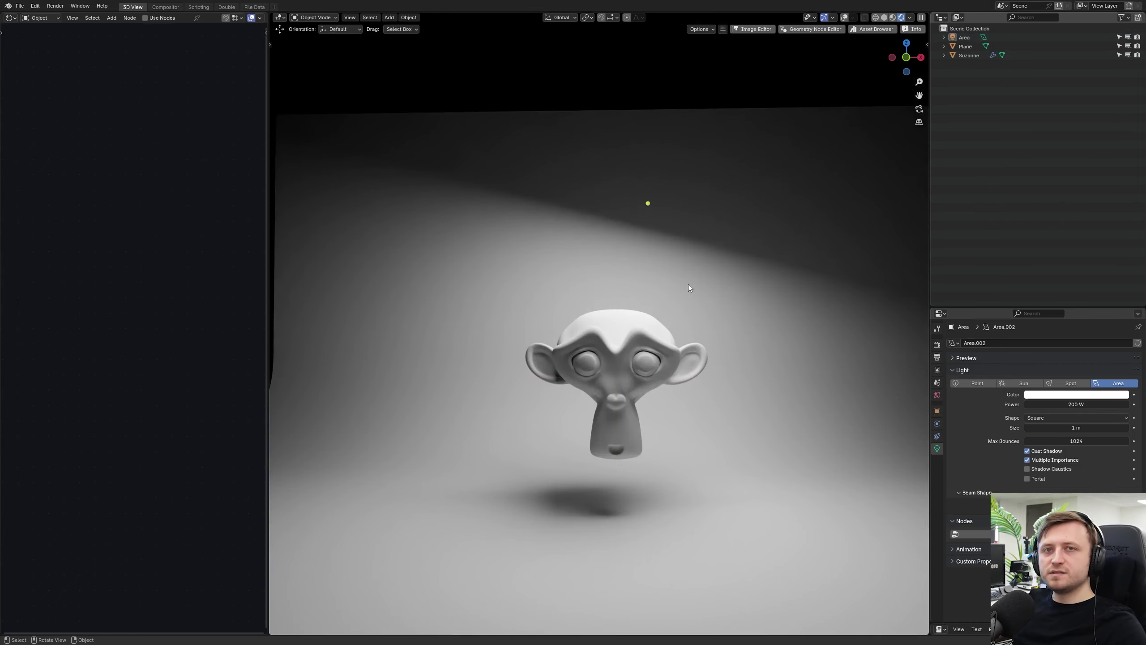
{"action": "key", "text": "shift+alt+z"}
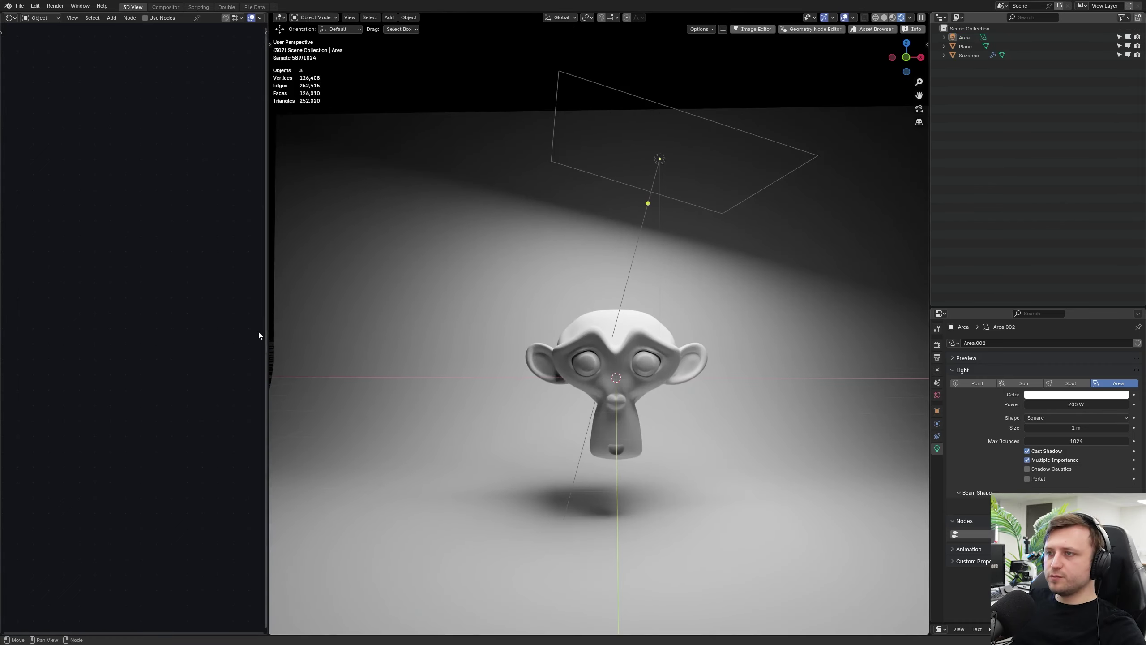
Step: Widen the 3D viewport over the empty node editor and reframe the monkey with the backdrop
{"action": "left_click_drag", "start_coordinate": [267, 150], "coordinate": [3, 171]}
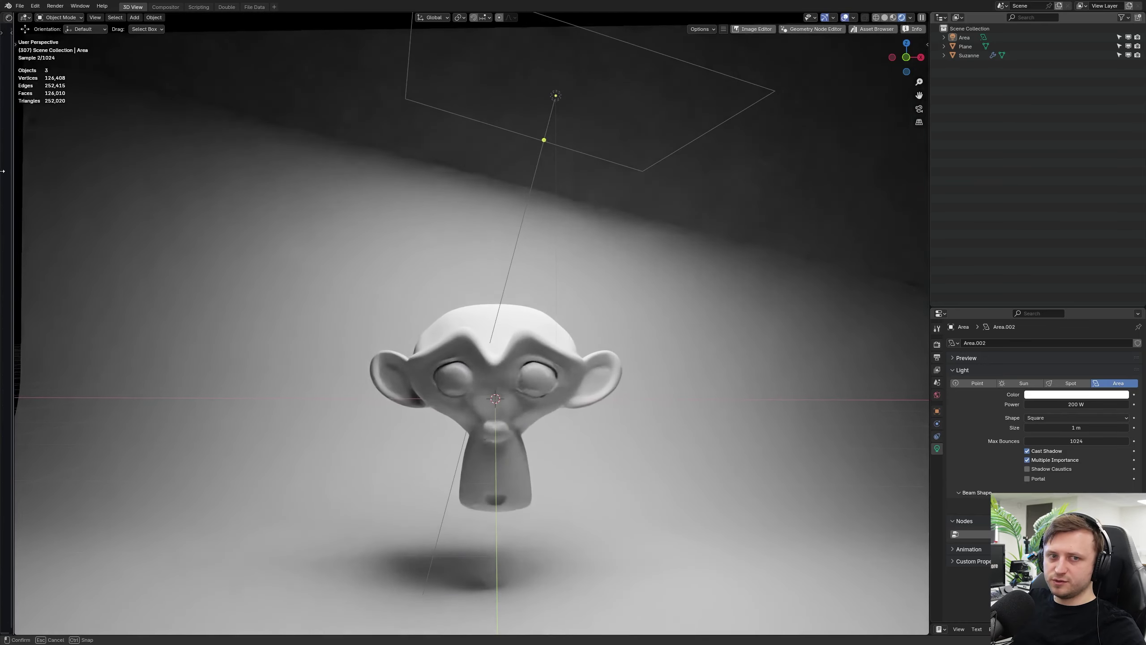
{"action": "middle_click_drag", "start_coordinate": [331, 315], "coordinate": [360, 318]}
{"action": "scroll", "coordinate": [361, 318], "scroll_direction": "down", "scroll_amount": 2}
{"action": "scroll", "coordinate": [501, 250], "scroll_direction": "up", "scroll_amount": 1}
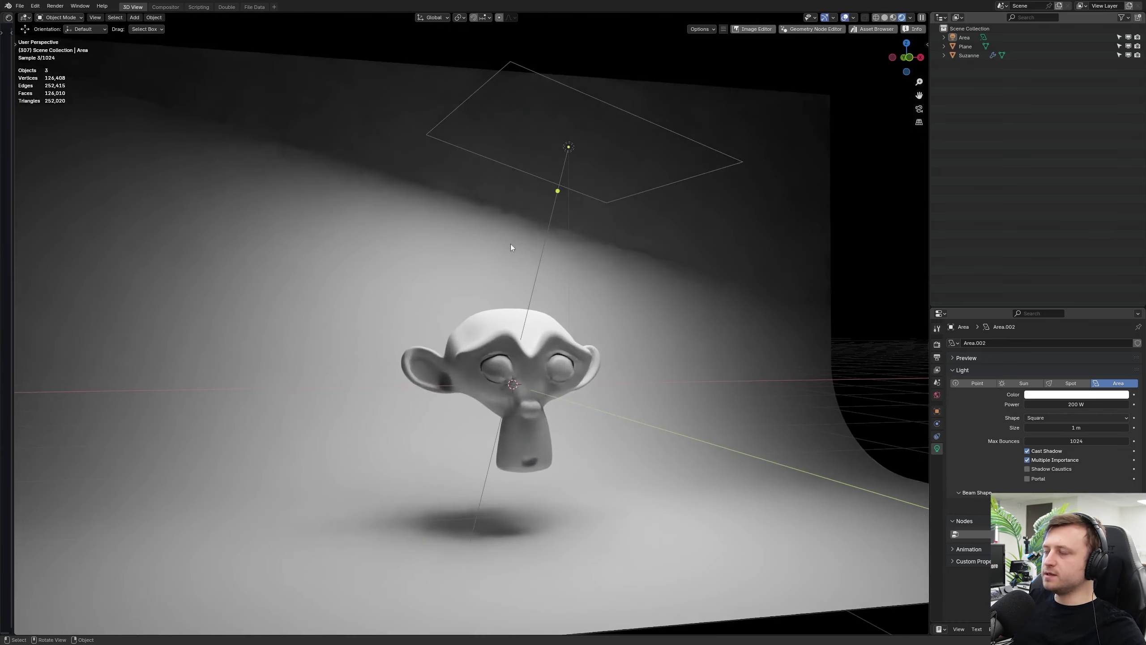
Step: Move the area light about 0.21 m in X, -0.04 m in Y and -0.11 m in Z
{"action": "left_click", "coordinate": [603, 206]}
{"action": "key", "text": "g"}
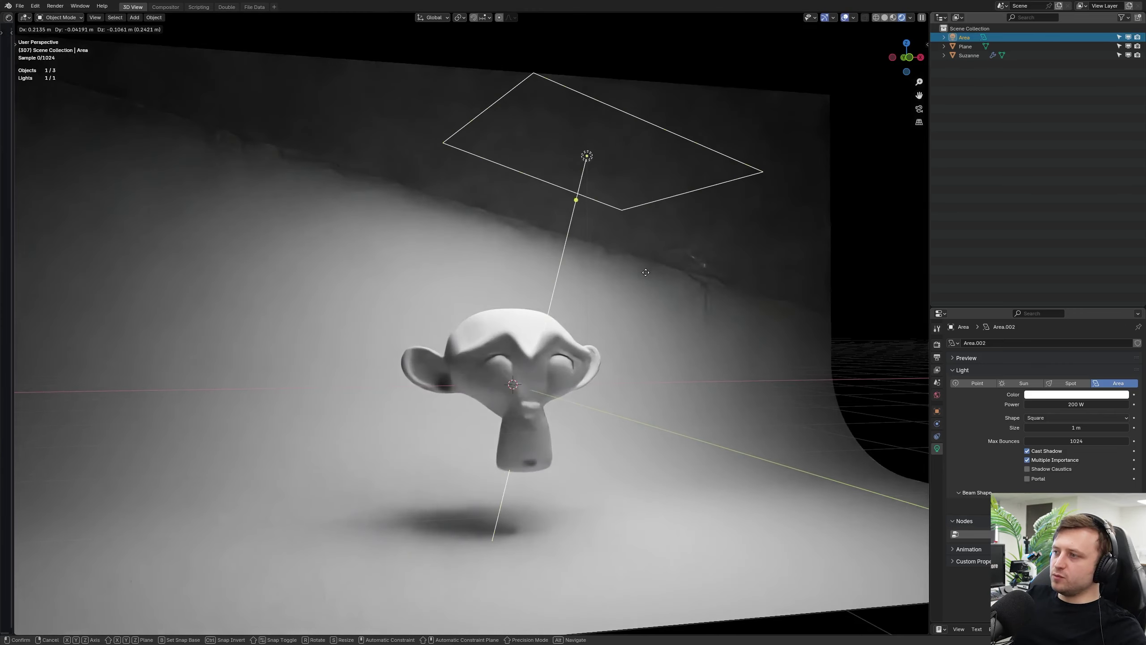
{"action": "left_click", "coordinate": [595, 409]}
Step: Try scaling the area light down to about 0.21 to compare the shadow sharpness, and cancel it
{"action": "key", "text": "s"}
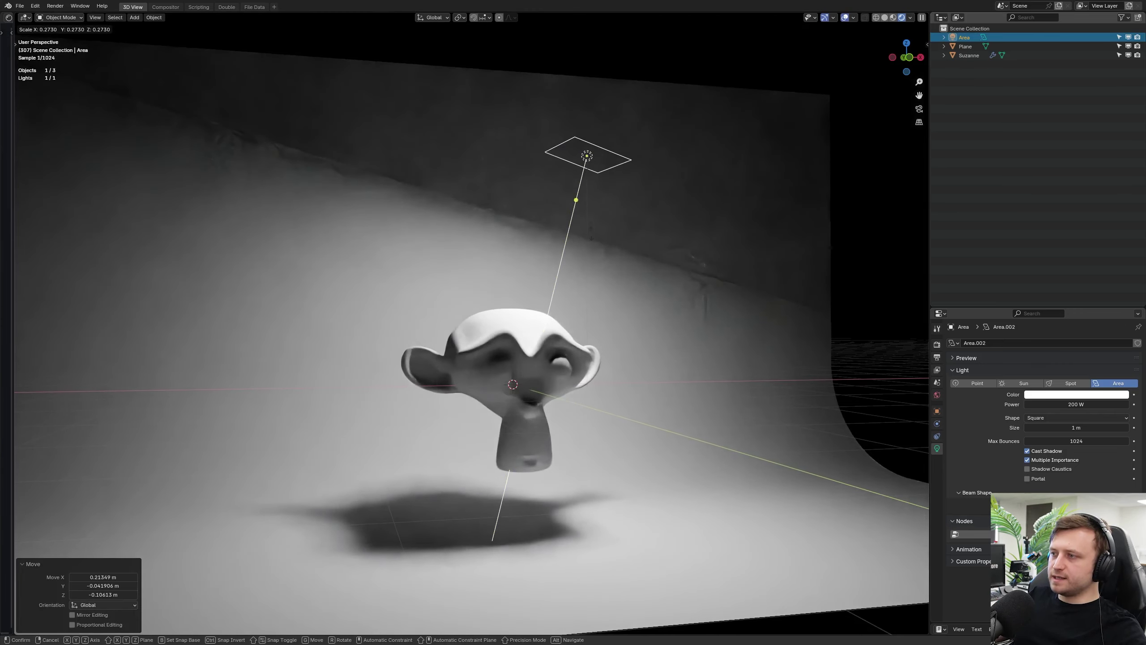
{"action": "right_click", "coordinate": [668, 331]}
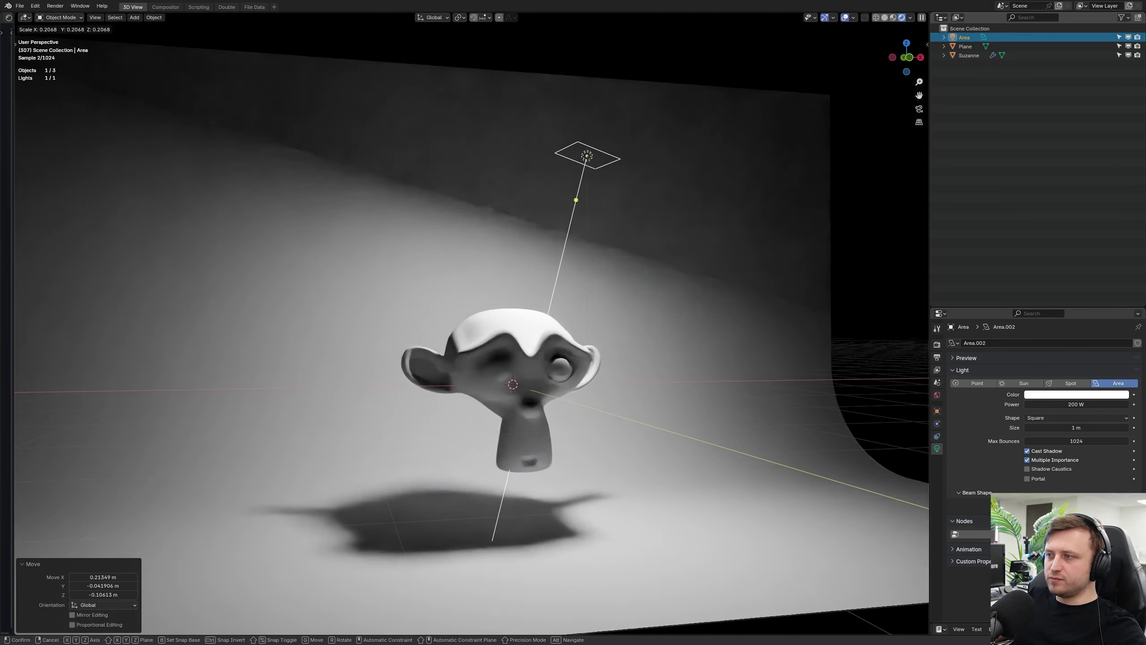
{"action": "middle_click_drag", "start_coordinate": [668, 331], "coordinate": [713, 396]}
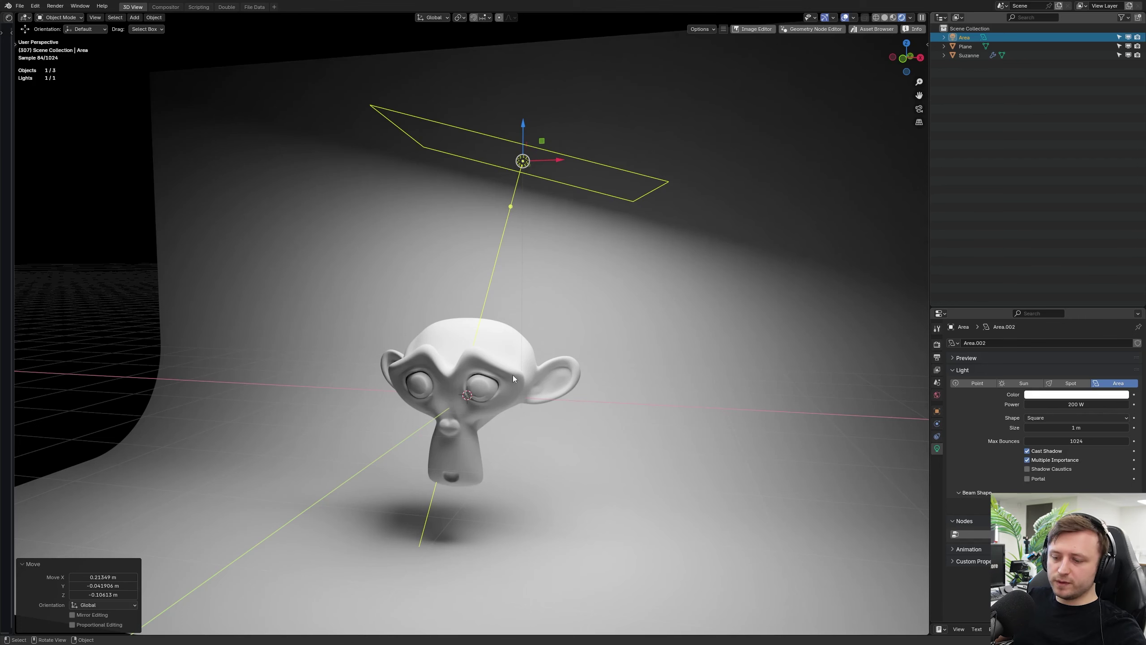
Step: Move the area light about 0.79 m in X, 1.02 m in Y and 0.39 m in Z, and place a duplicate beside the monkey
{"action": "middle_click_drag", "start_coordinate": [512, 374], "coordinate": [531, 389]}
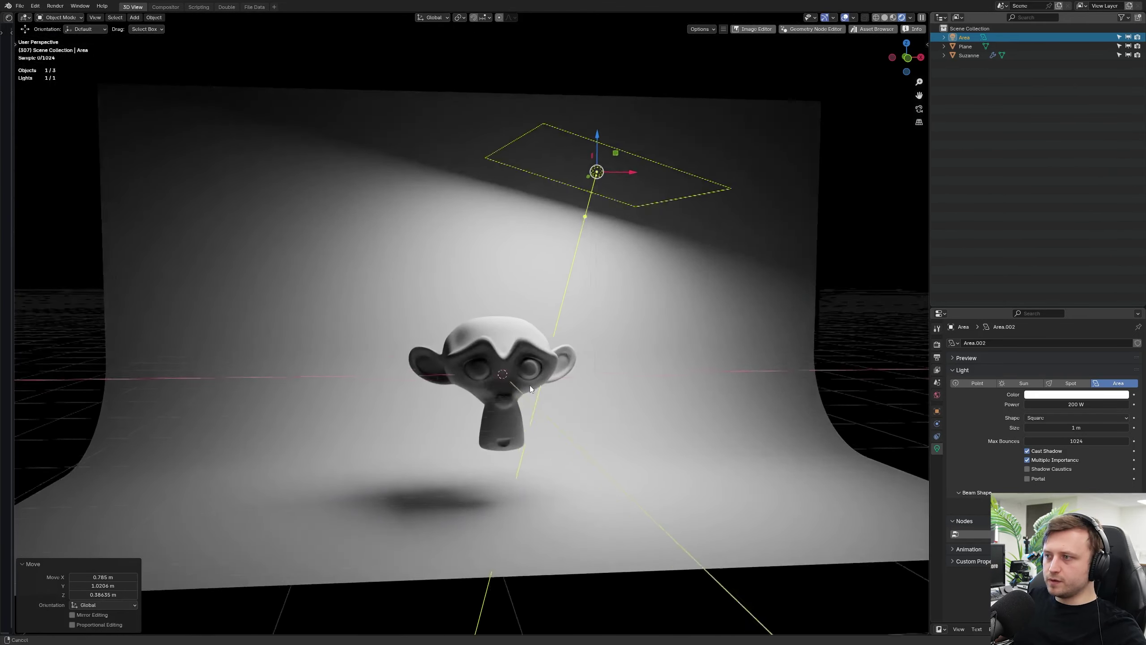
{"action": "middle_click_drag", "start_coordinate": [531, 390], "coordinate": [524, 392]}
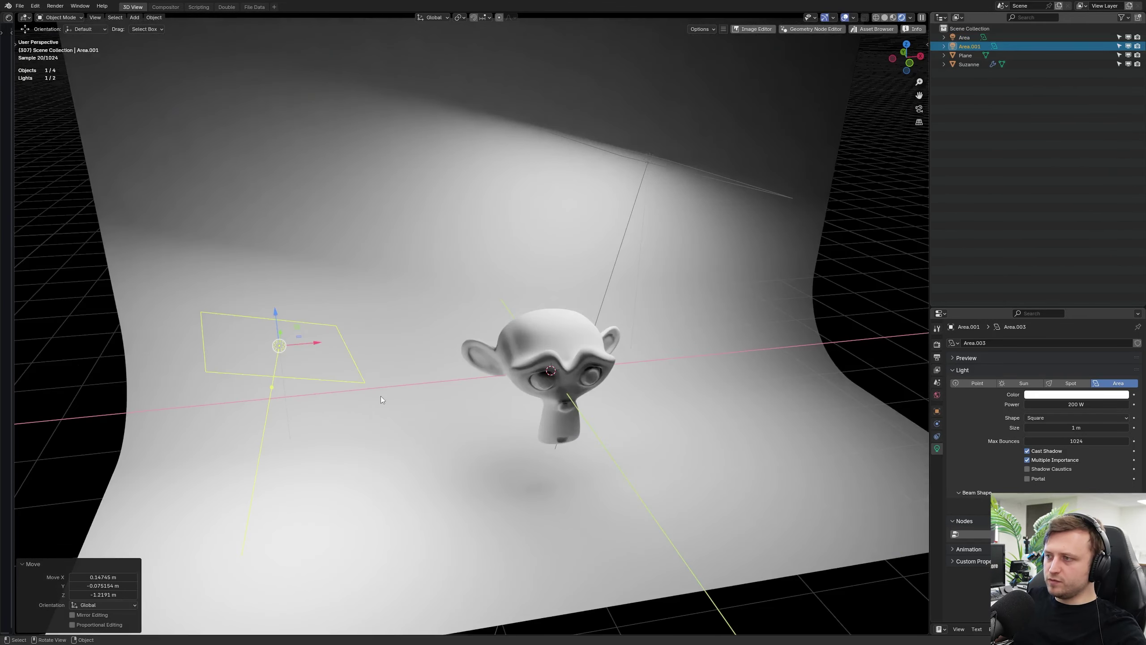
{"action": "middle_click_drag", "start_coordinate": [381, 397], "coordinate": [384, 393]}
Step: Try moving the duplicate light about 2.25 m in X, -0.28 m in Y and -0.54 m in Z to light the monkey's face, and undo it
{"action": "key", "text": "g"}
{"action": "left_click", "coordinate": [555, 416]}
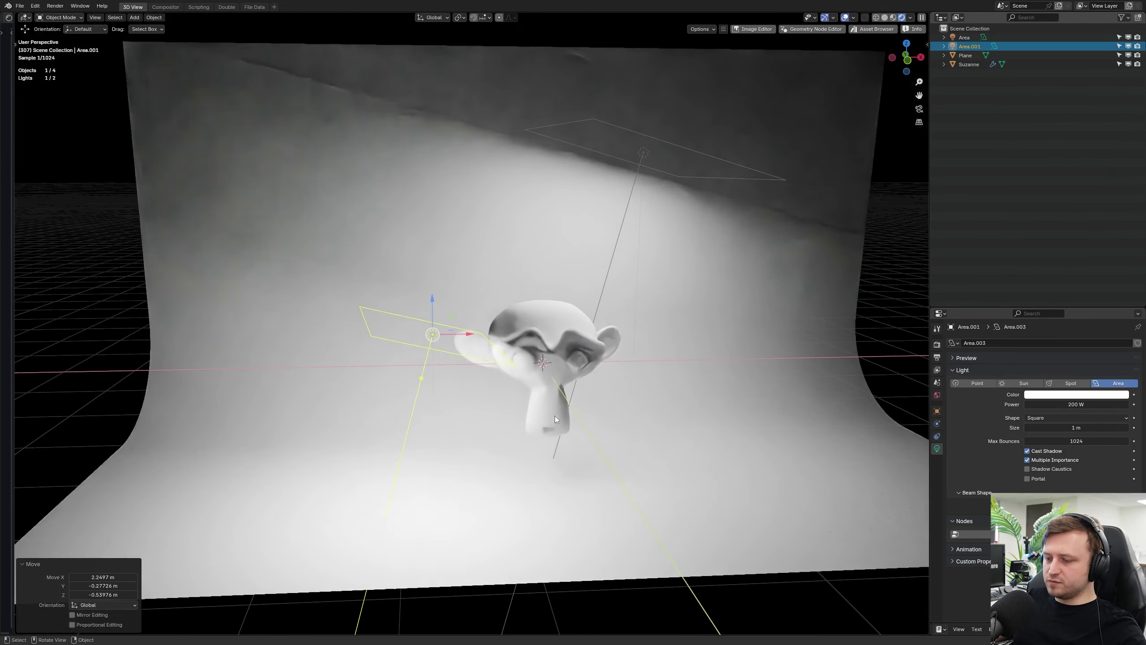
{"action": "middle_click_drag", "start_coordinate": [555, 416], "coordinate": [506, 370]}
{"action": "scroll", "coordinate": [512, 373], "scroll_direction": "up", "scroll_amount": 5}
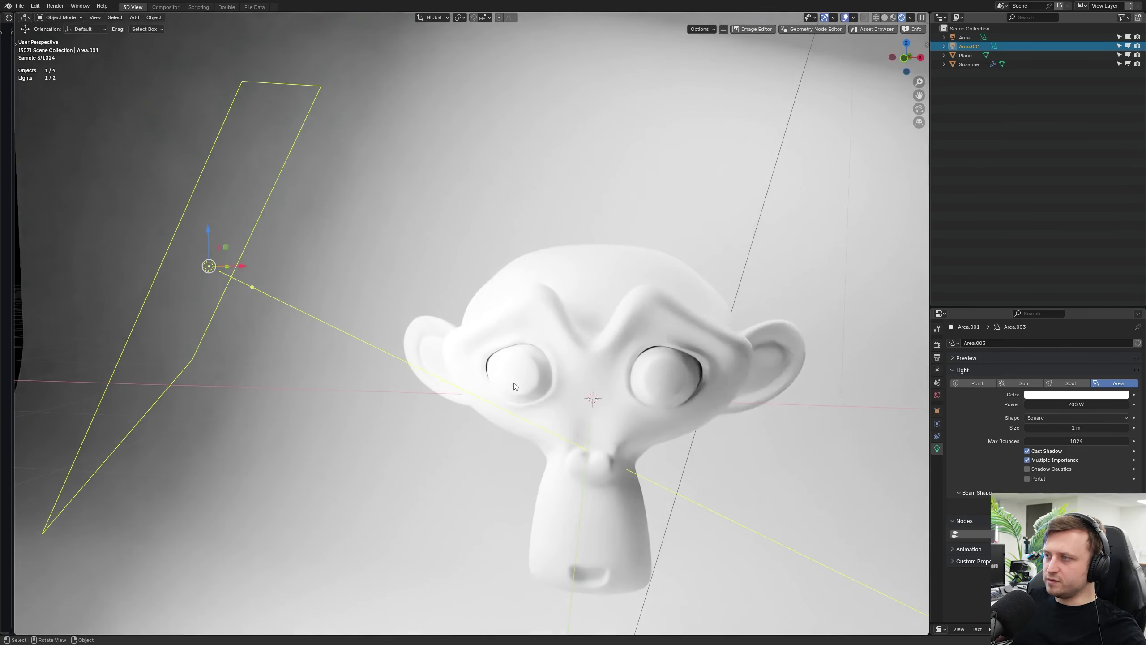
{"action": "scroll", "coordinate": [528, 426], "scroll_direction": "down", "scroll_amount": 4}
{"action": "middle_click_drag", "start_coordinate": [528, 425], "coordinate": [473, 387]}
{"action": "key", "text": "g"}
{"action": "left_click", "coordinate": [478, 438]}
{"action": "scroll", "coordinate": [473, 387], "scroll_direction": "up", "scroll_amount": 2}
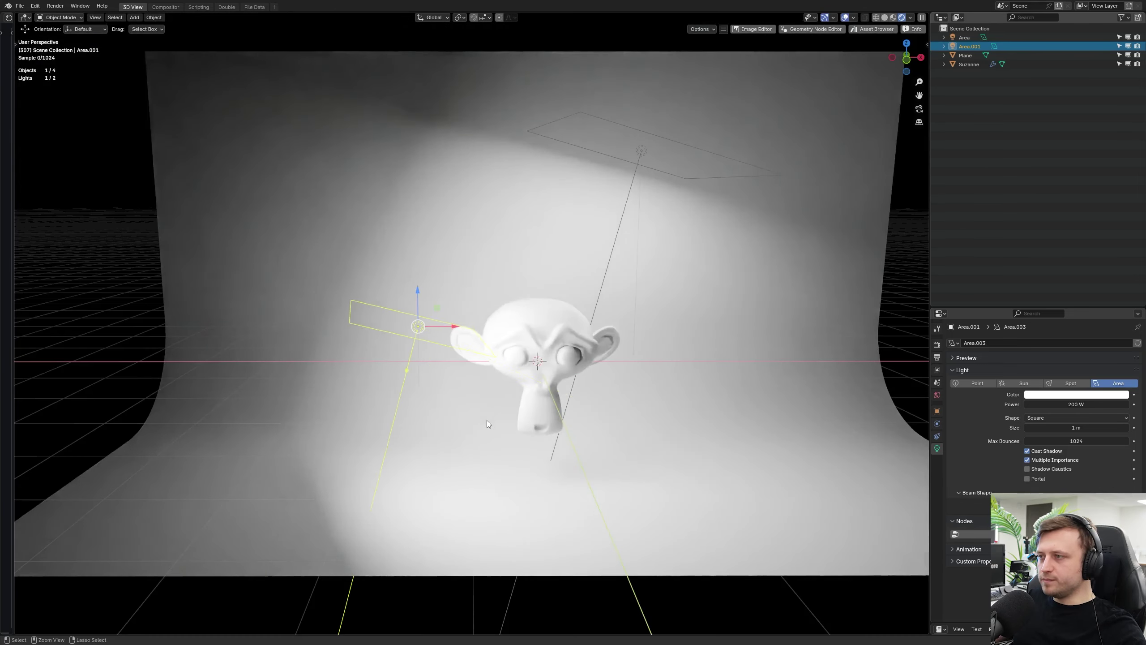
{"action": "key", "text": "ctrl+z"}
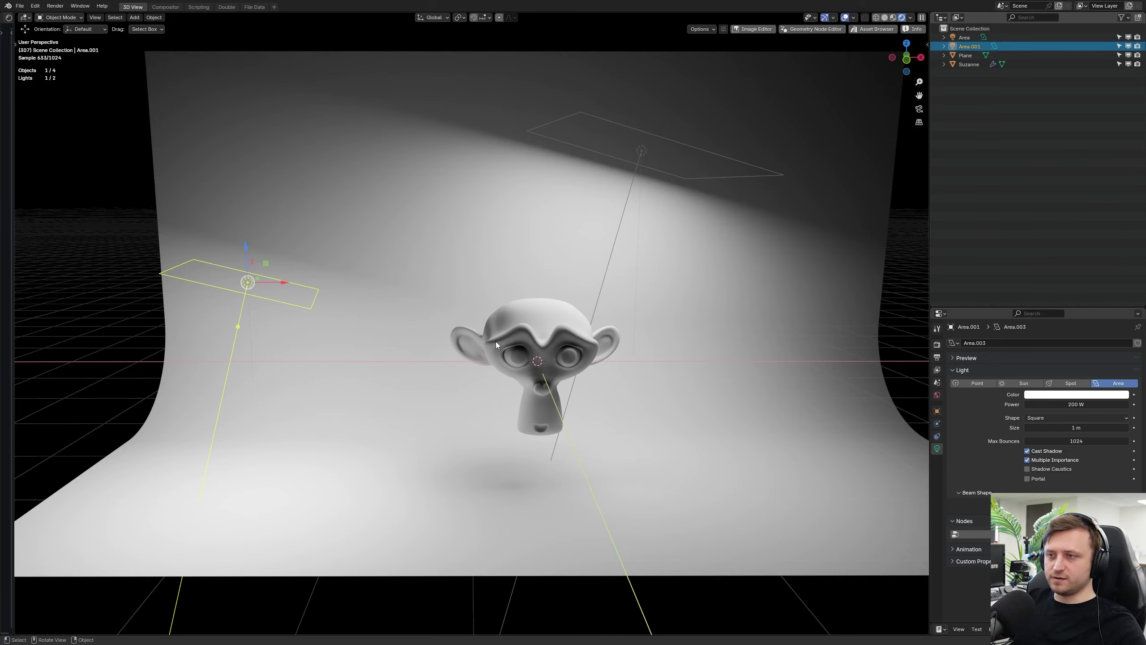
Step: Reposition the duplicate light at the monkey's side, finishing with about -0.31 m in X, -0.33 m in Y and 0.28 m in Z
{"action": "middle_click_drag", "start_coordinate": [496, 341], "coordinate": [564, 377]}
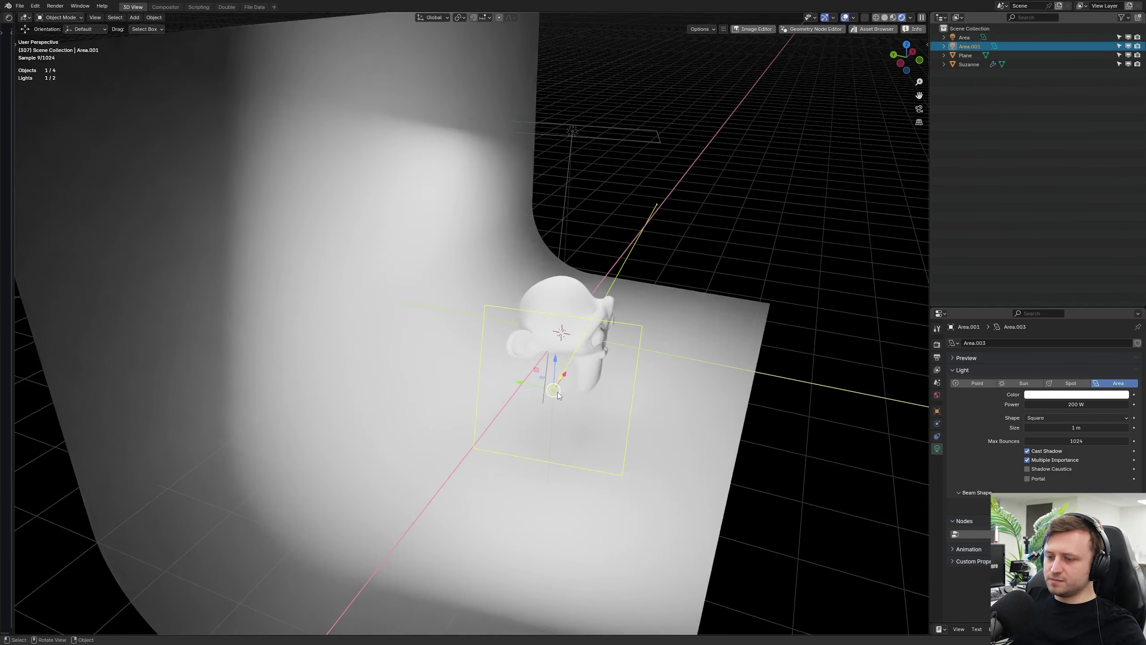
{"action": "left_click_drag", "start_coordinate": [558, 393], "coordinate": [425, 368]}
{"action": "middle_click_drag", "start_coordinate": [558, 393], "coordinate": [512, 376]}
{"action": "key", "text": "g"}
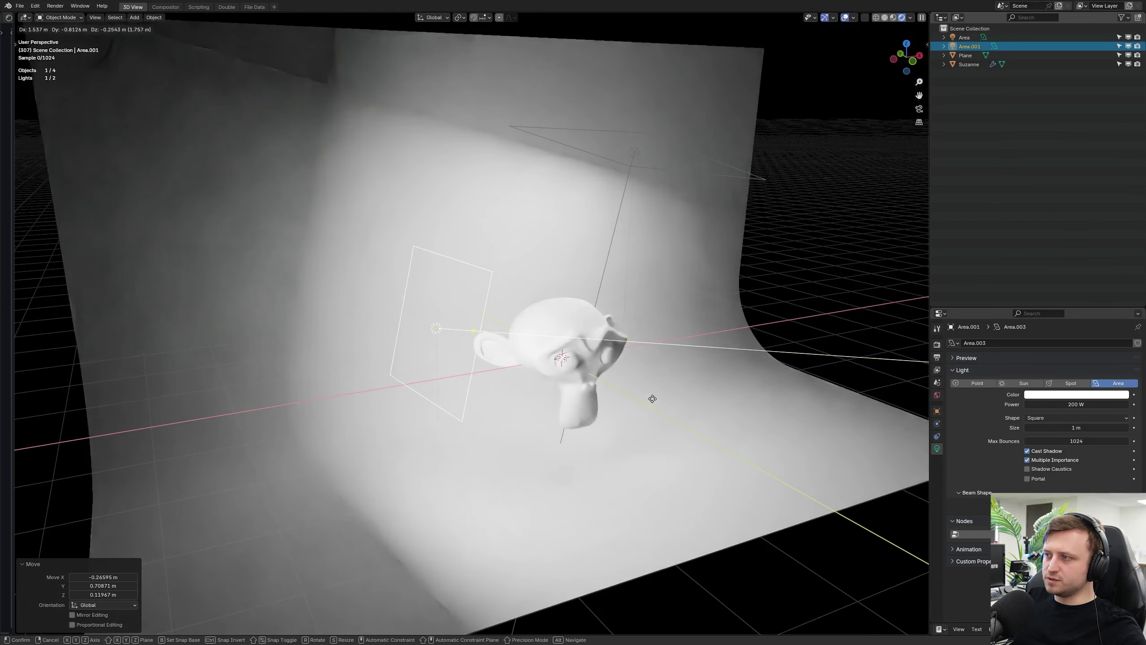
{"action": "left_click", "coordinate": [651, 399]}
{"action": "middle_click_drag", "start_coordinate": [652, 399], "coordinate": [527, 317]}
{"action": "key", "text": "g"}
{"action": "left_click", "coordinate": [492, 305]}
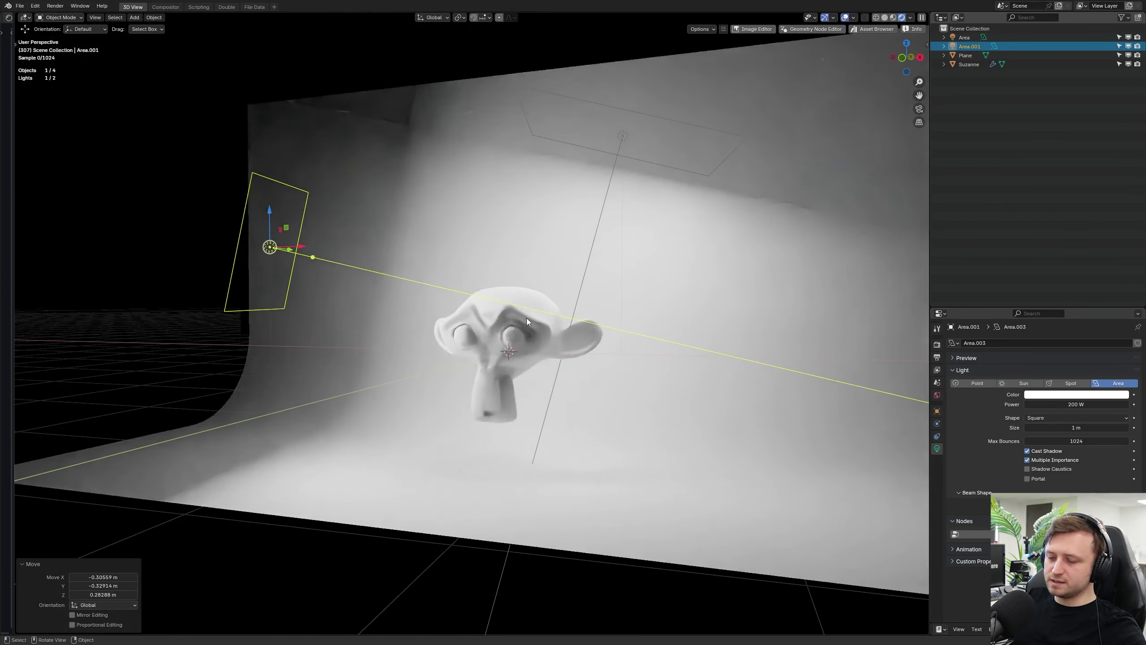
Step: Rescale the duplicate light and adjust its position above and beside the monkey by about -0.25 m in X
{"action": "key", "text": "s"}
{"action": "left_click", "coordinate": [460, 370]}
{"action": "middle_click_drag", "start_coordinate": [460, 370], "coordinate": [422, 353]}
{"action": "key", "text": "g"}
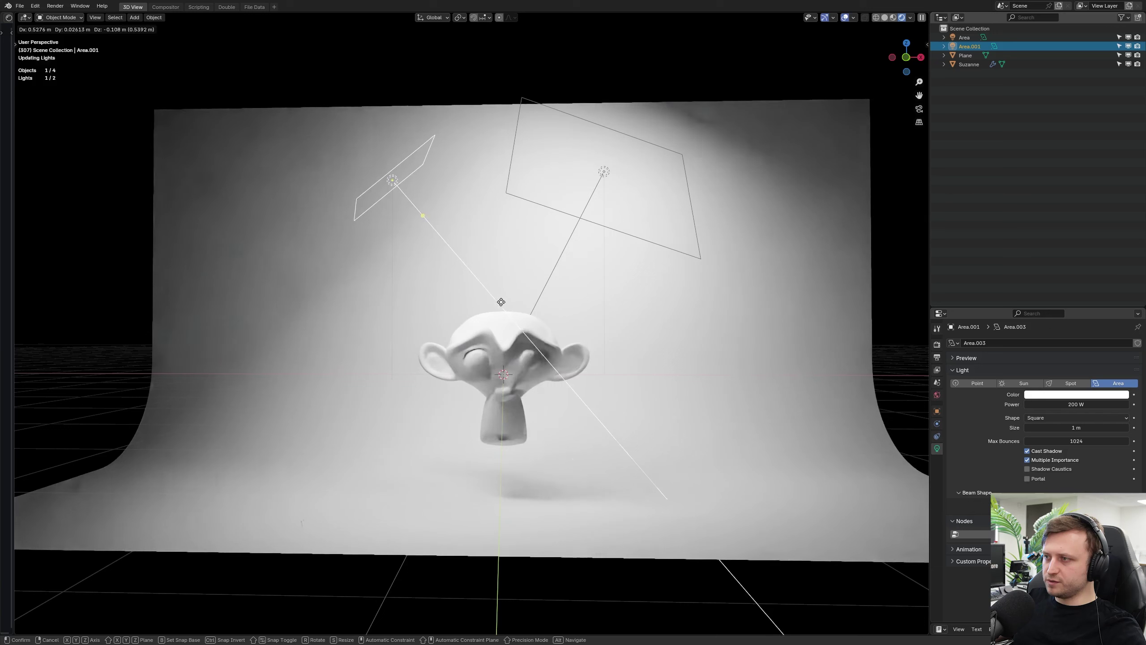
{"action": "left_click", "coordinate": [447, 295]}
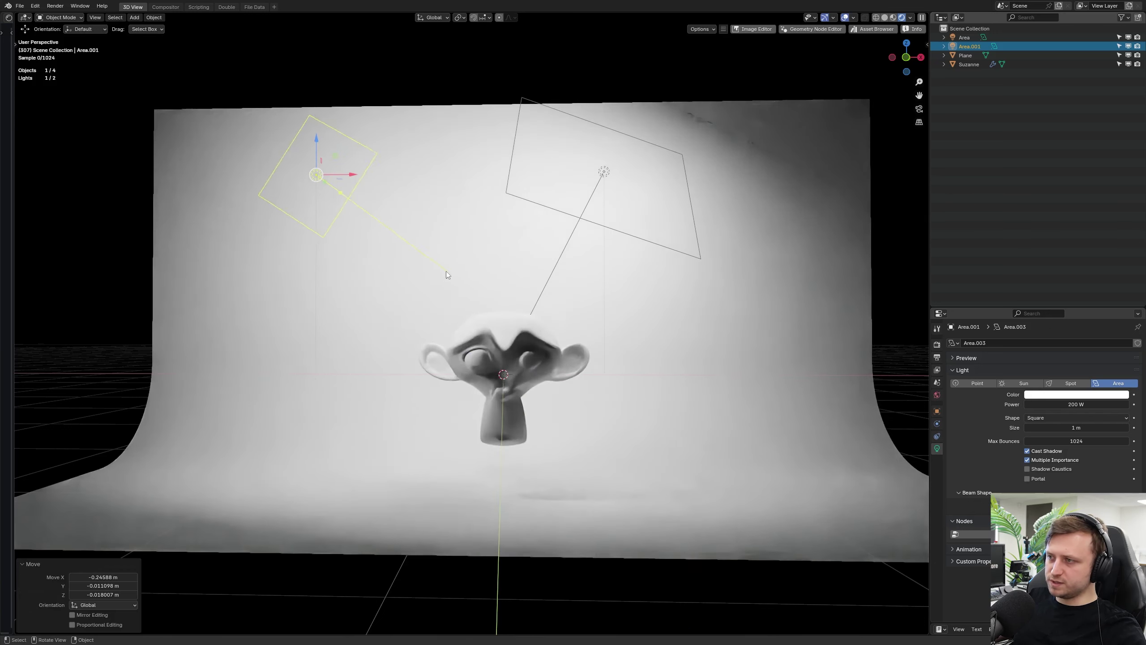
Step: Re-aim the duplicate light at the backdrop and move it about 9.04 m in X, 0.42 m in Y and 0.07 m in Z
{"action": "key", "text": "shift+t"}
{"action": "left_click", "coordinate": [436, 278]}
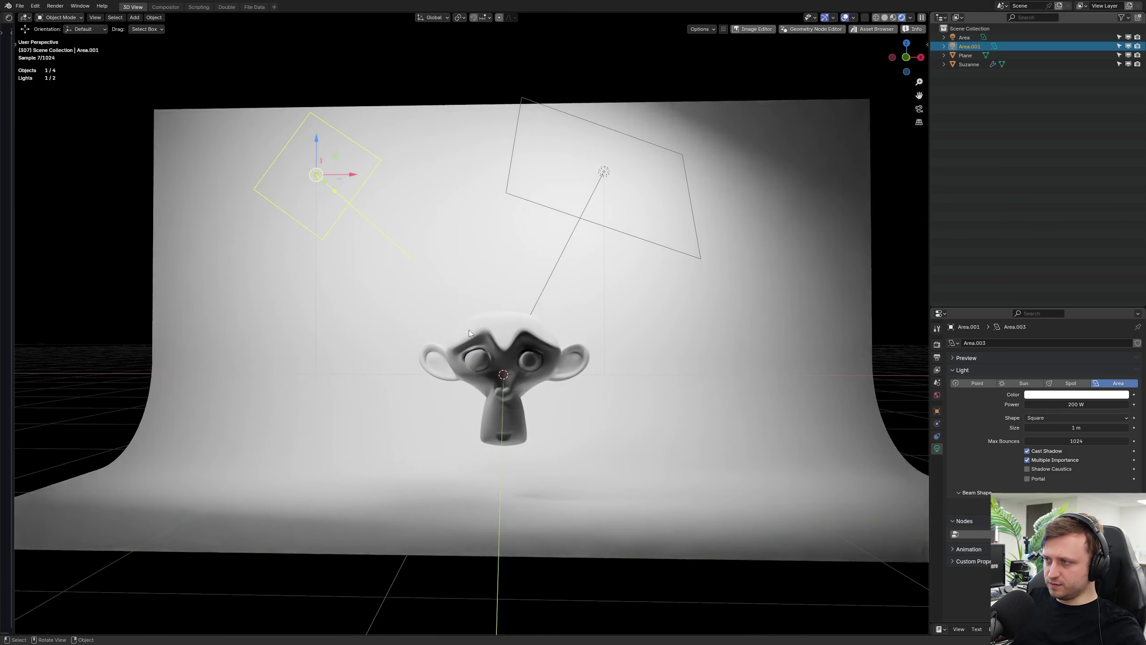
{"action": "scroll", "coordinate": [469, 333], "scroll_direction": "up", "scroll_amount": 1}
{"action": "key", "text": "g"}
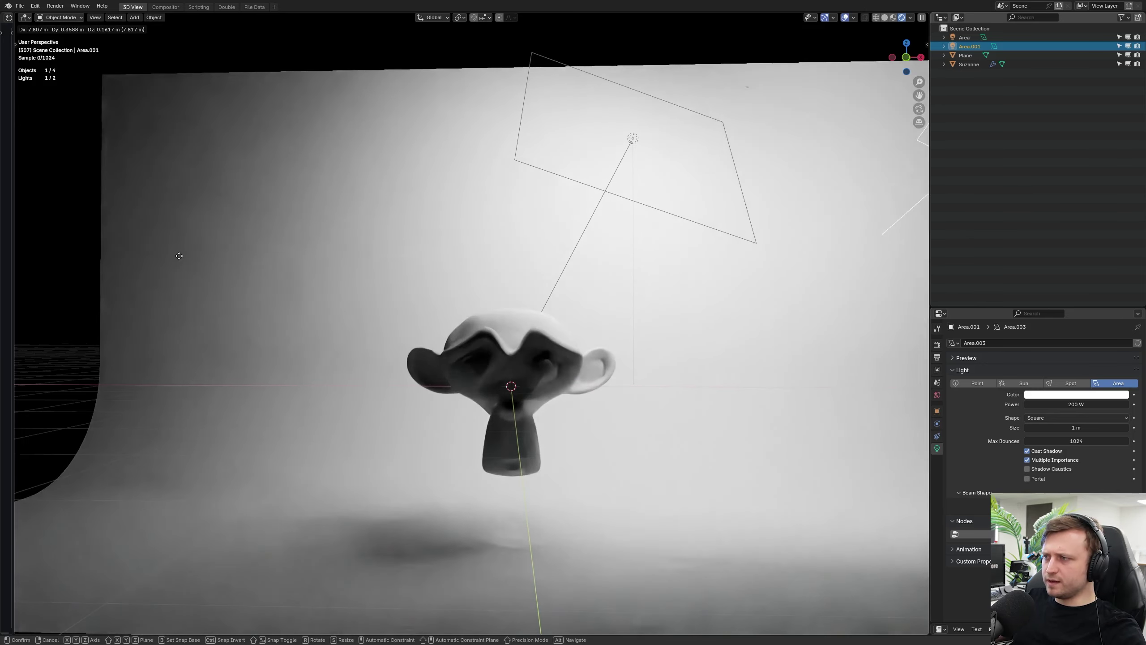
{"action": "left_click", "coordinate": [295, 264]}
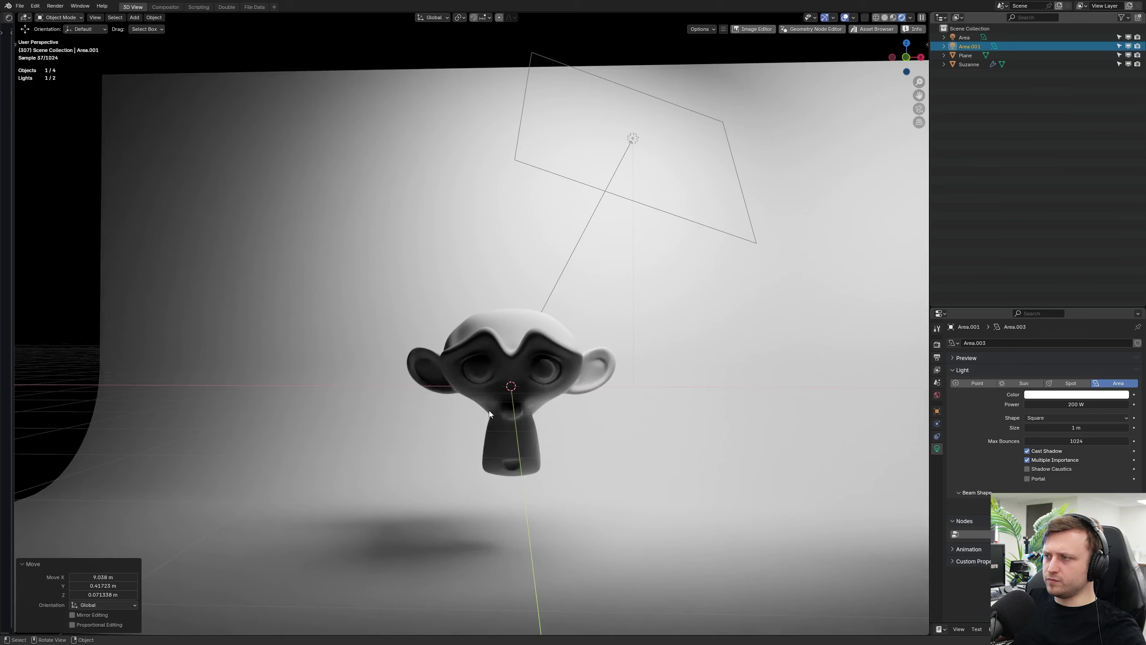
Step: Delete the duplicate light and move the remaining area light about -4.97 m in X, 0.76 m in Y and 0.77 m in Z
{"action": "key", "text": "Delete"}
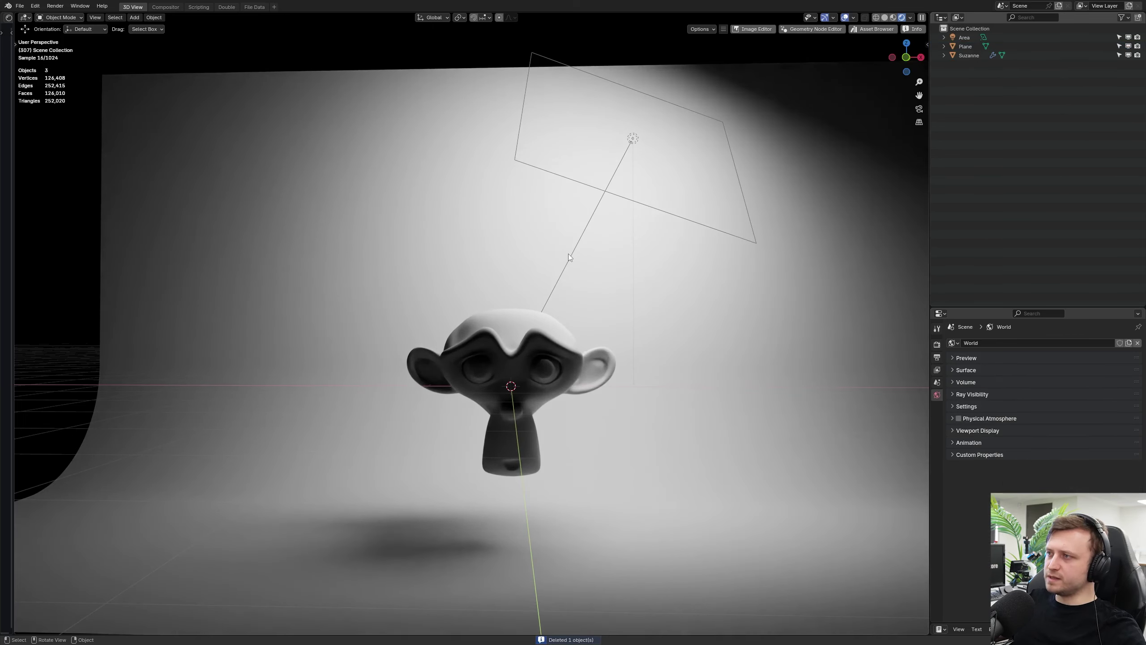
{"action": "left_click", "coordinate": [556, 247]}
{"action": "left_click", "coordinate": [604, 192]}
{"action": "key", "text": "s"}
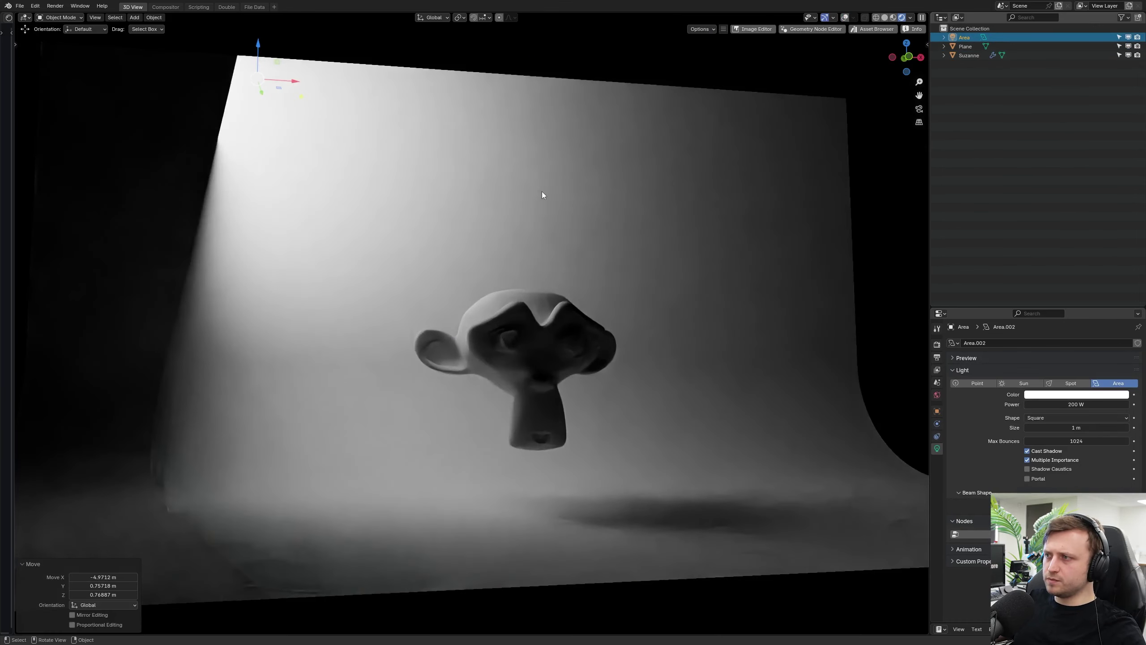
Step: Re-aim the area light across the backdrop and move it about 5.37 m in X, -0.98 m in Y and 1.17 m in Z
{"action": "key", "text": "r"}
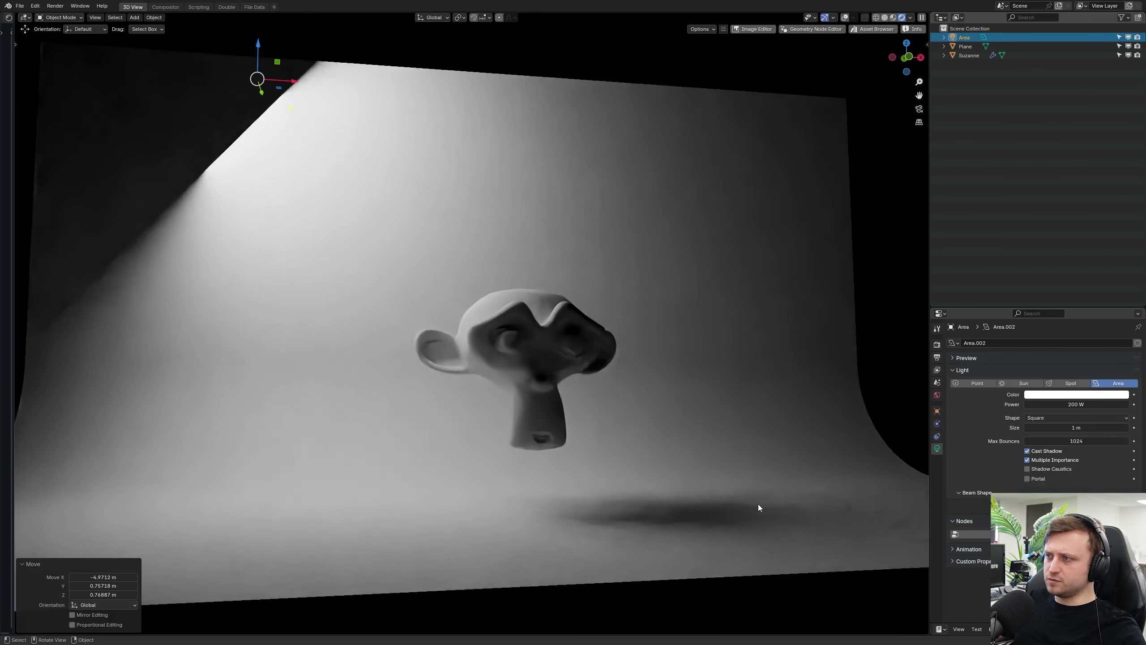
{"action": "left_click", "coordinate": [453, 343]}
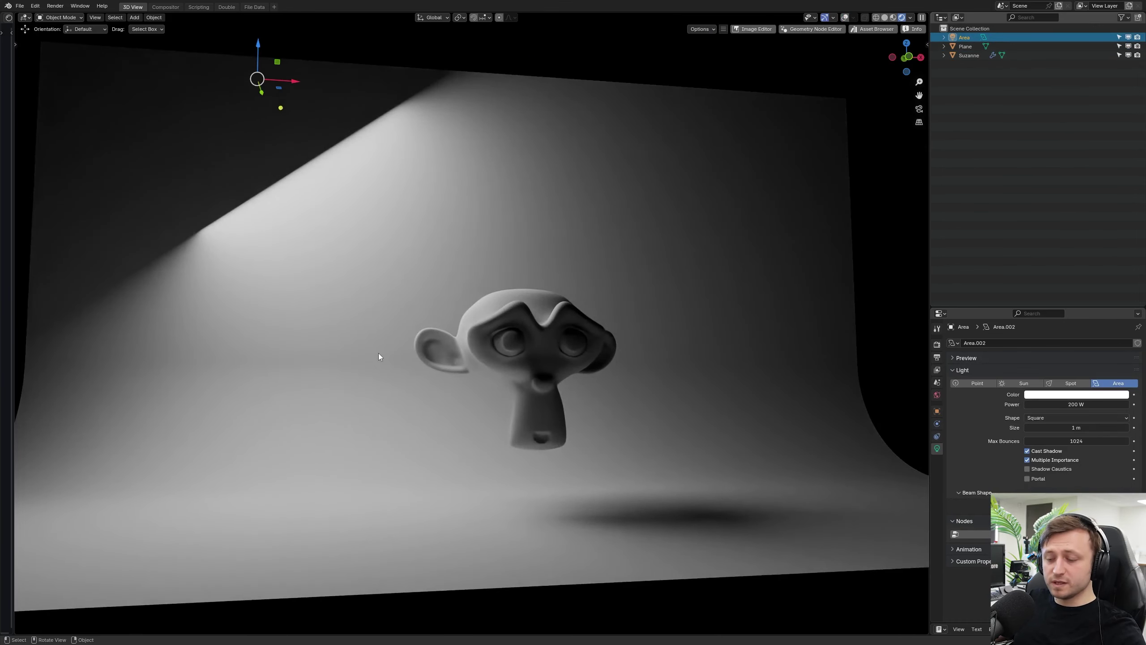
{"action": "key", "text": "g"}
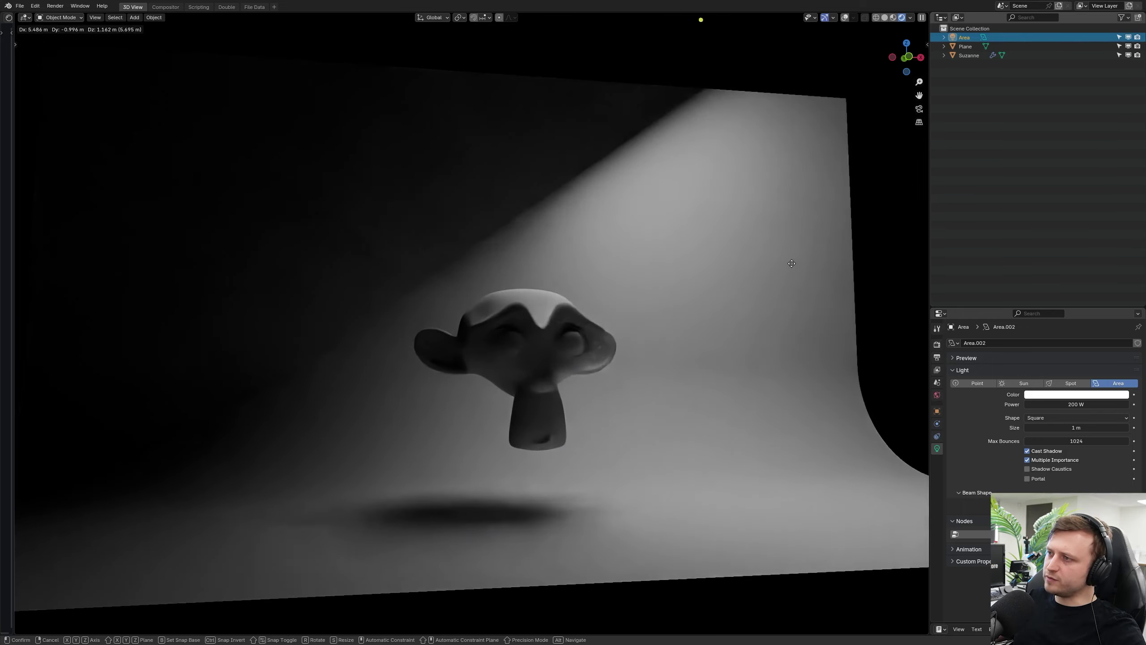
{"action": "left_click", "coordinate": [785, 257]}
Step: Scale the area light down by about 0.31 and 0.38 to sharpen the monkey's shadow, and enlarge it by about 2.92 to soften it
{"action": "key", "text": "s"}
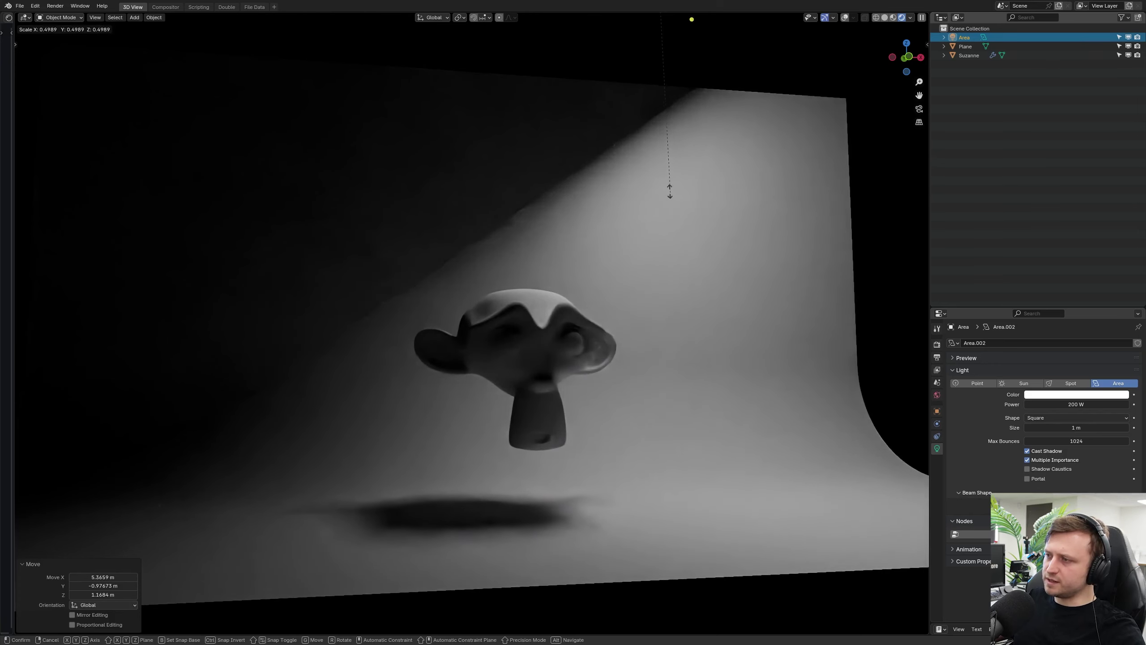
{"action": "left_click", "coordinate": [533, 481]}
{"action": "key", "text": "s"}
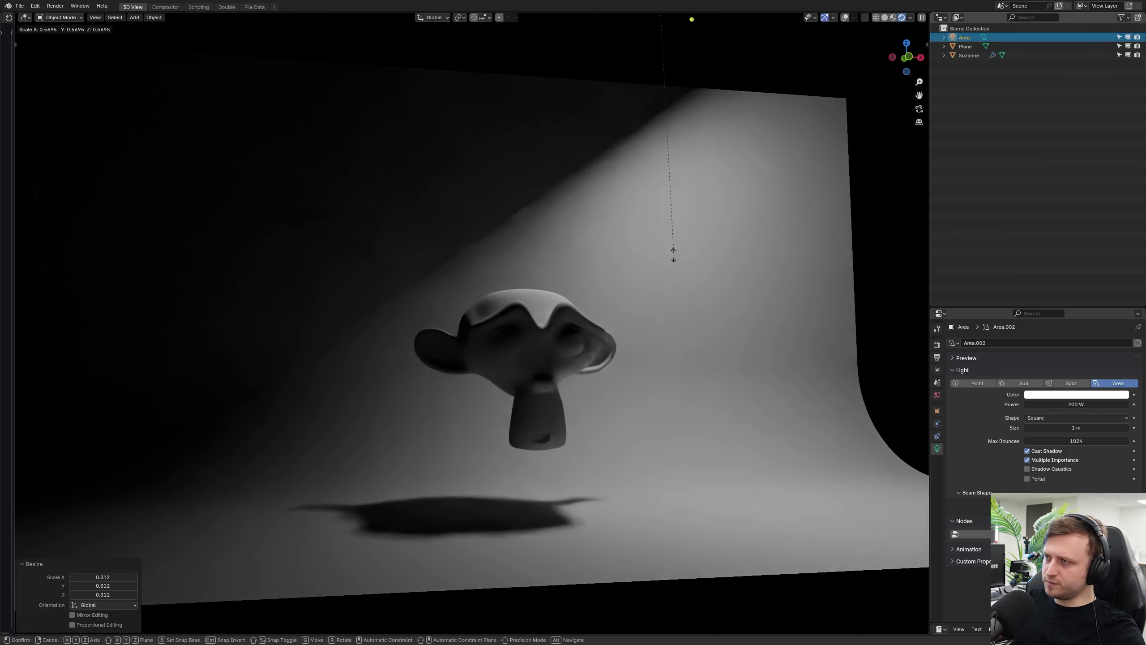
{"action": "left_click", "coordinate": [545, 516]}
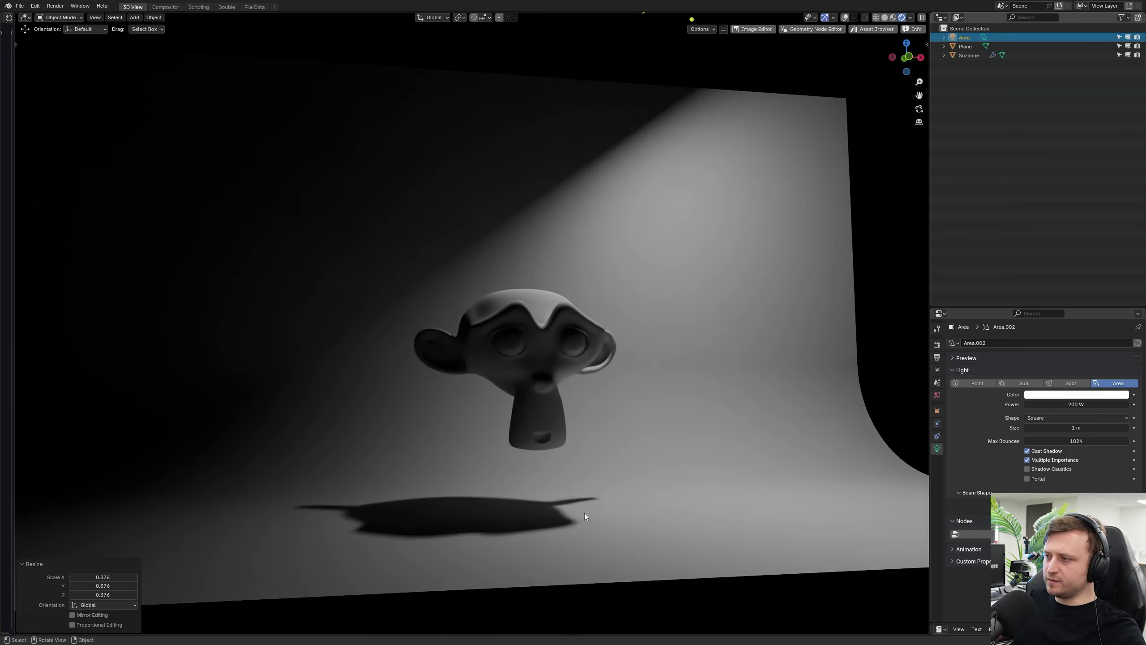
{"action": "key", "text": "s"}
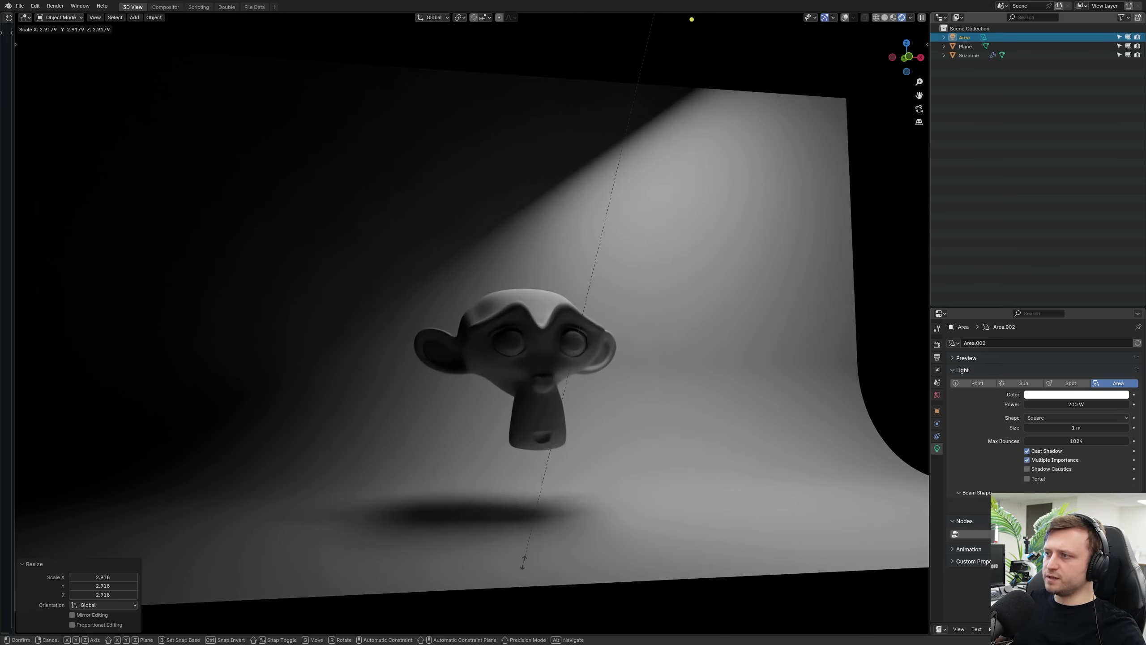
{"action": "left_click", "coordinate": [525, 561]}
Step: Move the light about -0.96 m in X, 0.40 m in Y and -3.05 m in Z, refine its position and hide the viewport overlays
{"action": "key", "text": "g"}
{"action": "left_click", "coordinate": [566, 558]}
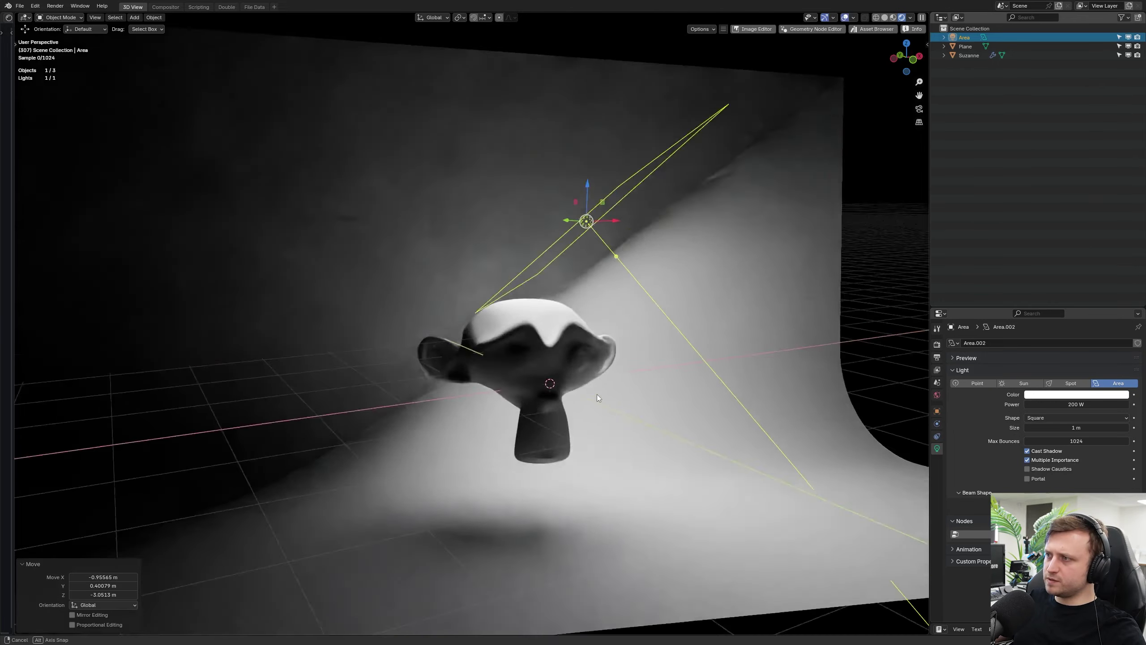
{"action": "middle_click_drag", "start_coordinate": [597, 394], "coordinate": [503, 324]}
{"action": "key", "text": "alt+shift+z"}
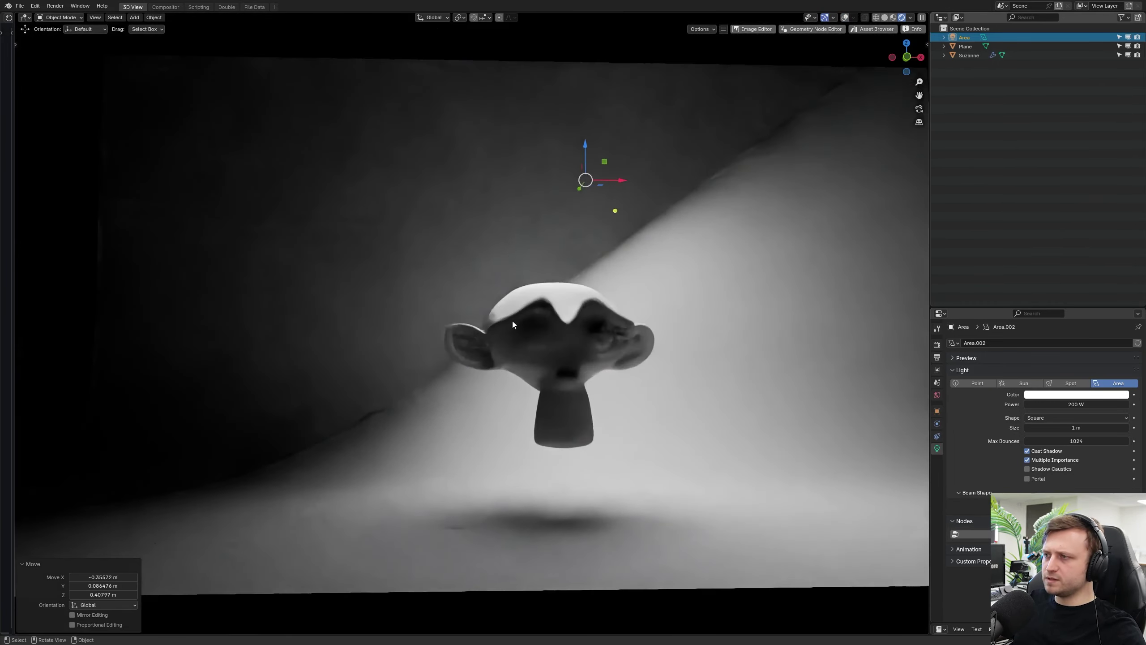
{"action": "middle_click_drag", "start_coordinate": [513, 321], "coordinate": [562, 336]}
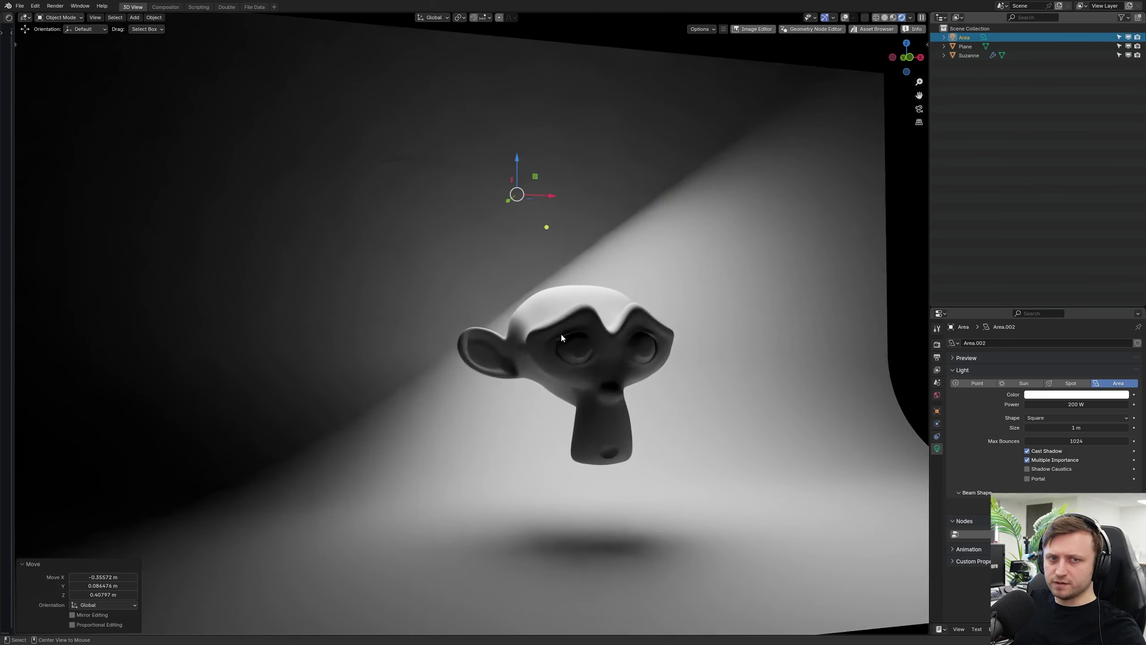
Step: Rotate the monkey head freely with trackball rotation and lower it toward the backdrop's floor
{"action": "left_click", "coordinate": [562, 337]}
{"action": "key", "text": "r"}
{"action": "key", "text": "r"}
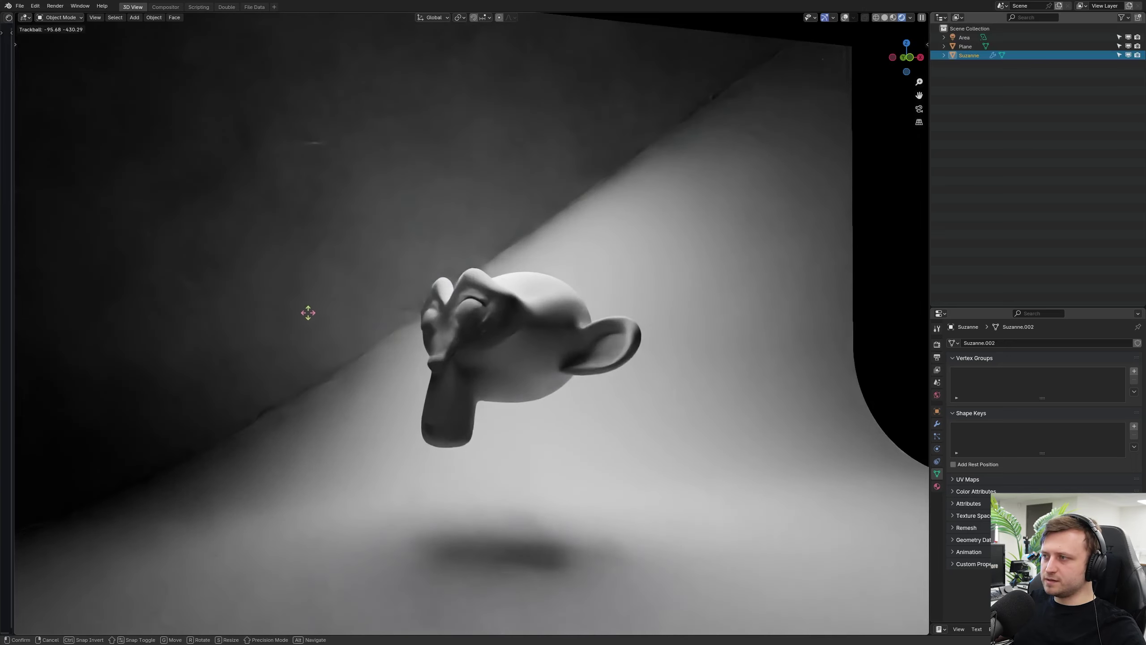
{"action": "left_click", "coordinate": [398, 497]}
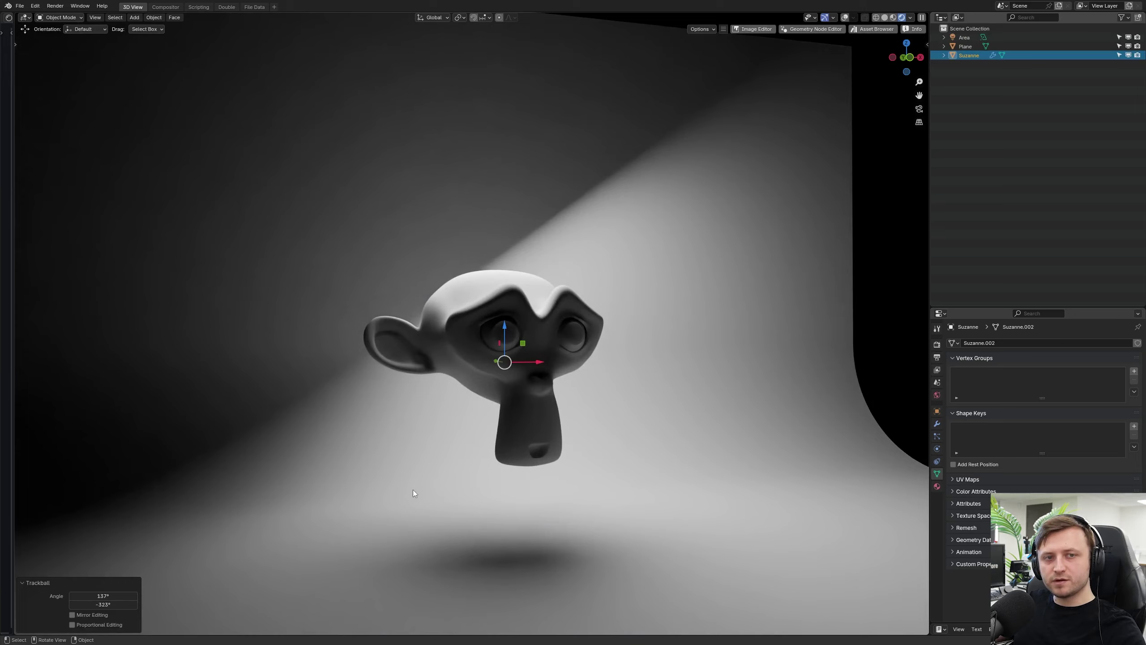
{"action": "key", "text": "g"}
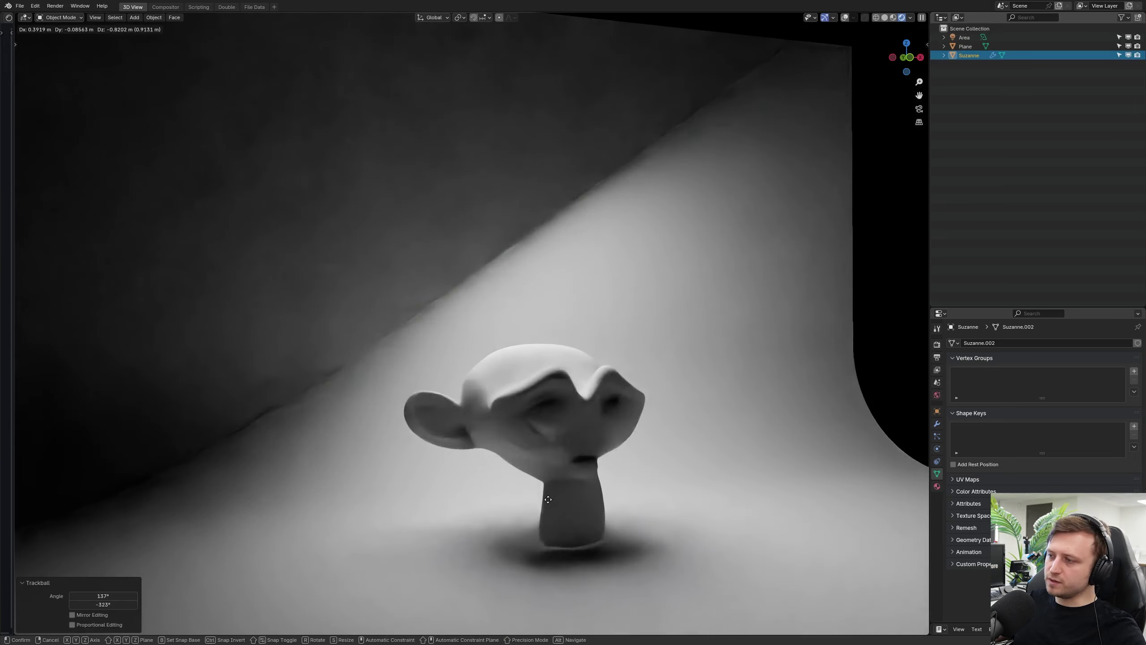
{"action": "left_click", "coordinate": [607, 487]}
Step: Tilt the monkey's face upward with trackball rotation and roll it about -6.06° in the view
{"action": "key", "text": "r"}
{"action": "key", "text": "r"}
{"action": "left_click", "coordinate": [597, 461]}
{"action": "key", "text": "r"}
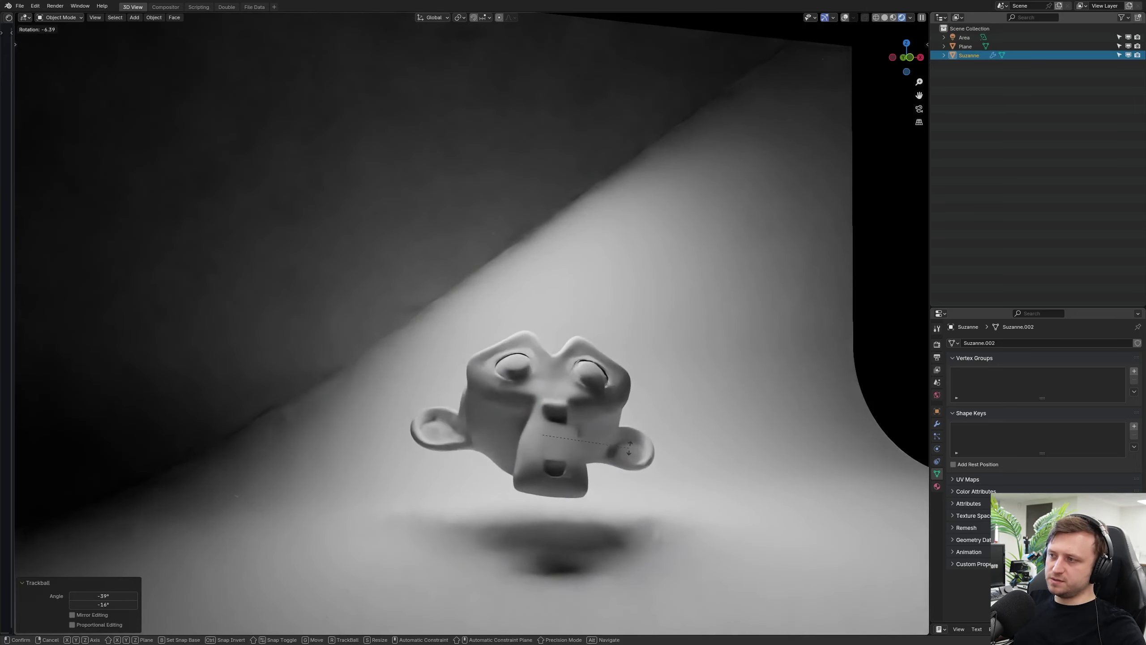
{"action": "left_click", "coordinate": [629, 452]}
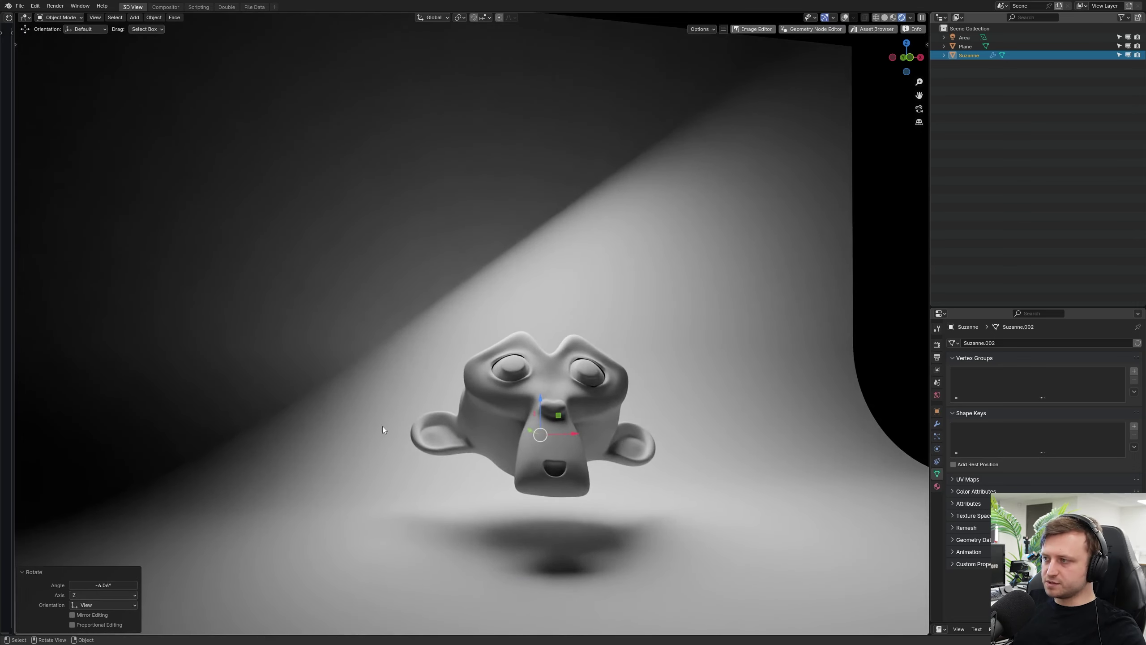
Step: Turn the monkey's face sideways and move it about -0.05 m in X, 0.05 m in Y and -0.45 m in Z onto the floor
{"action": "key", "text": "r"}
{"action": "key", "text": "r"}
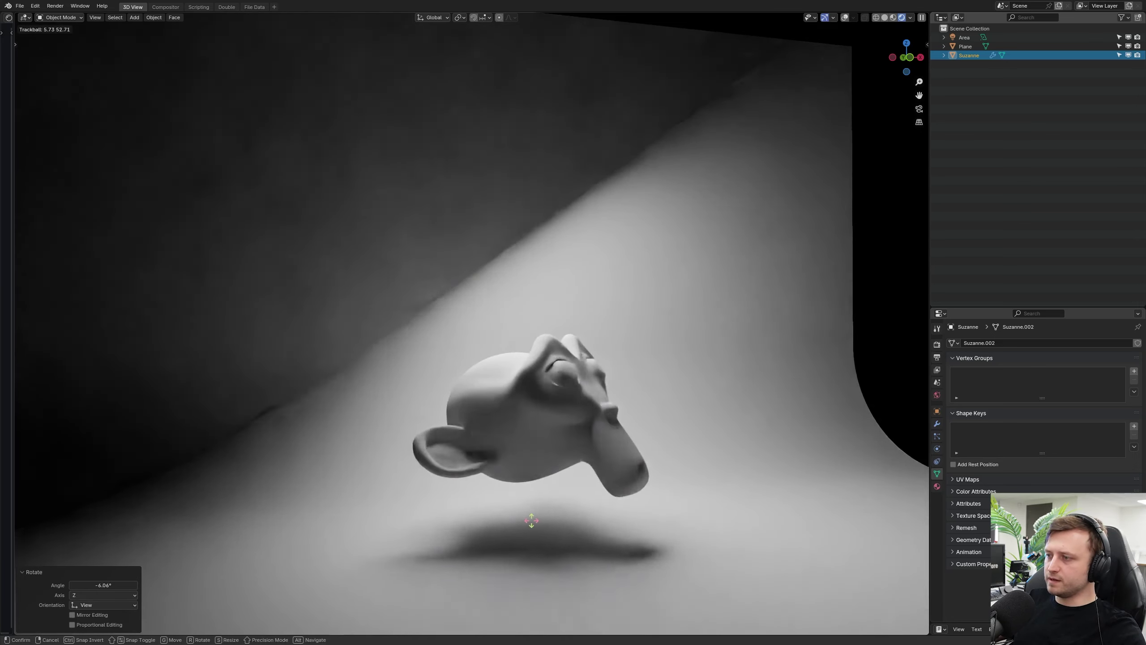
{"action": "left_click", "coordinate": [587, 433]}
{"action": "key", "text": "g"}
{"action": "left_click", "coordinate": [584, 451]}
Step: Rotate the monkey about 0.78° in the view, lower it slightly until it rests on the floor, and deselect it
{"action": "middle_click_drag", "start_coordinate": [582, 451], "coordinate": [617, 461]}
{"action": "key", "text": "r"}
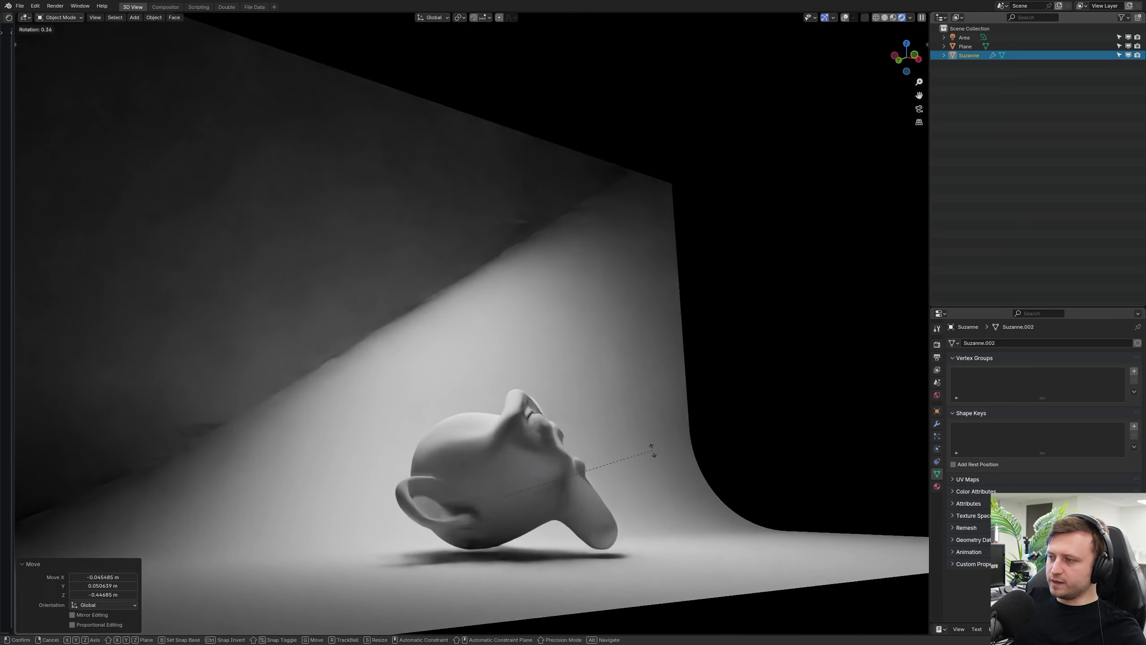
{"action": "left_click", "coordinate": [654, 454]}
{"action": "key", "text": "g"}
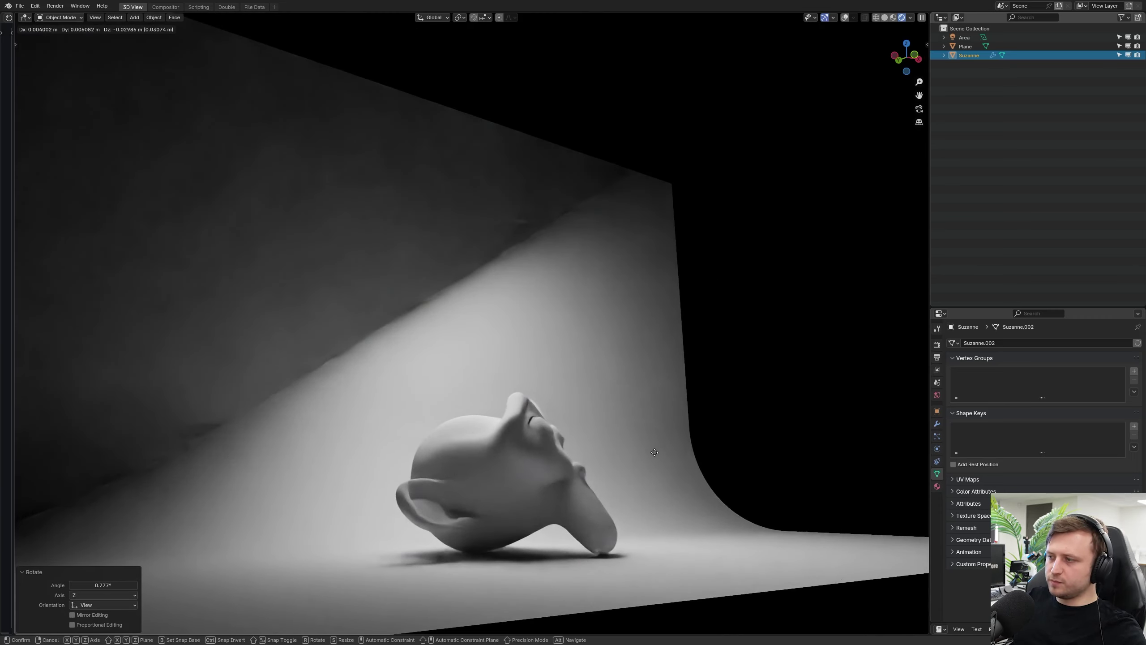
{"action": "left_click", "coordinate": [641, 462]}
{"action": "middle_click_drag", "start_coordinate": [641, 463], "coordinate": [624, 477]}
{"action": "key", "text": "alt+a"}
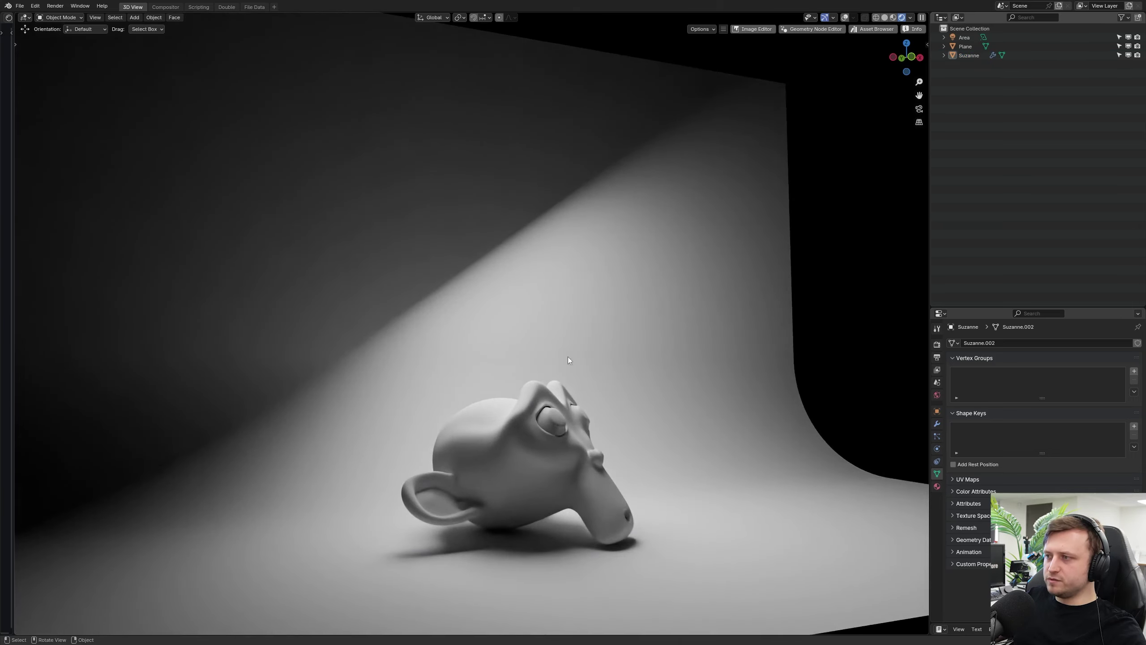
Step: Examine the light and shadow on the resting monkey and backdrop with the viewport overlays off and on
{"action": "middle_click_drag", "start_coordinate": [567, 360], "coordinate": [648, 396]}
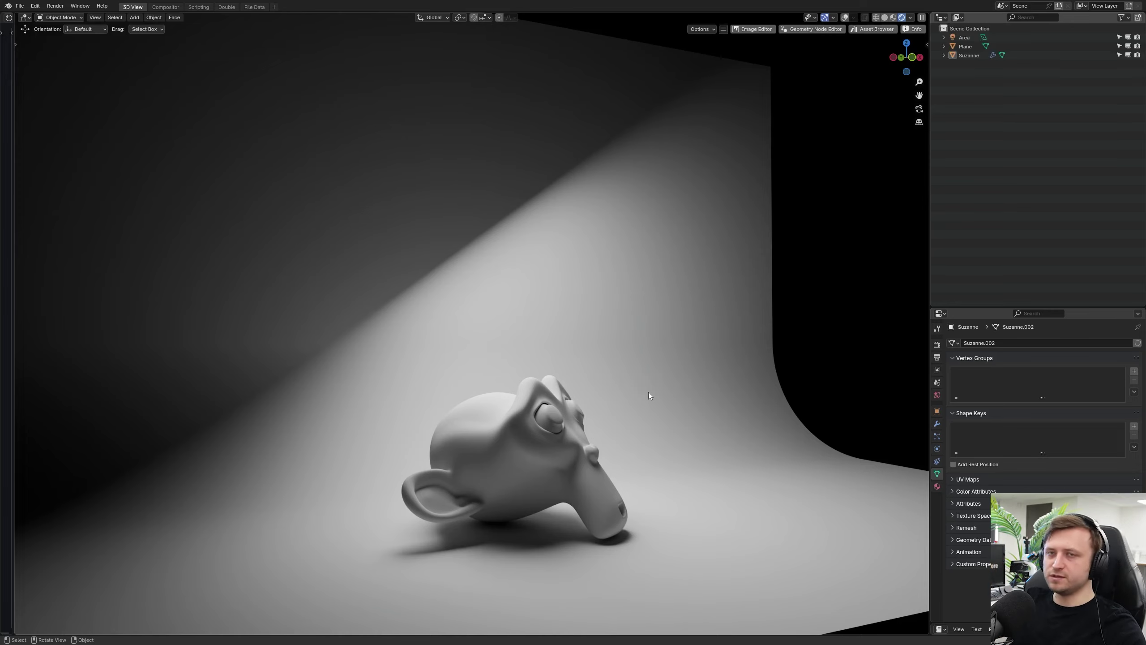
{"action": "middle_click_drag", "start_coordinate": [648, 392], "coordinate": [618, 371]}
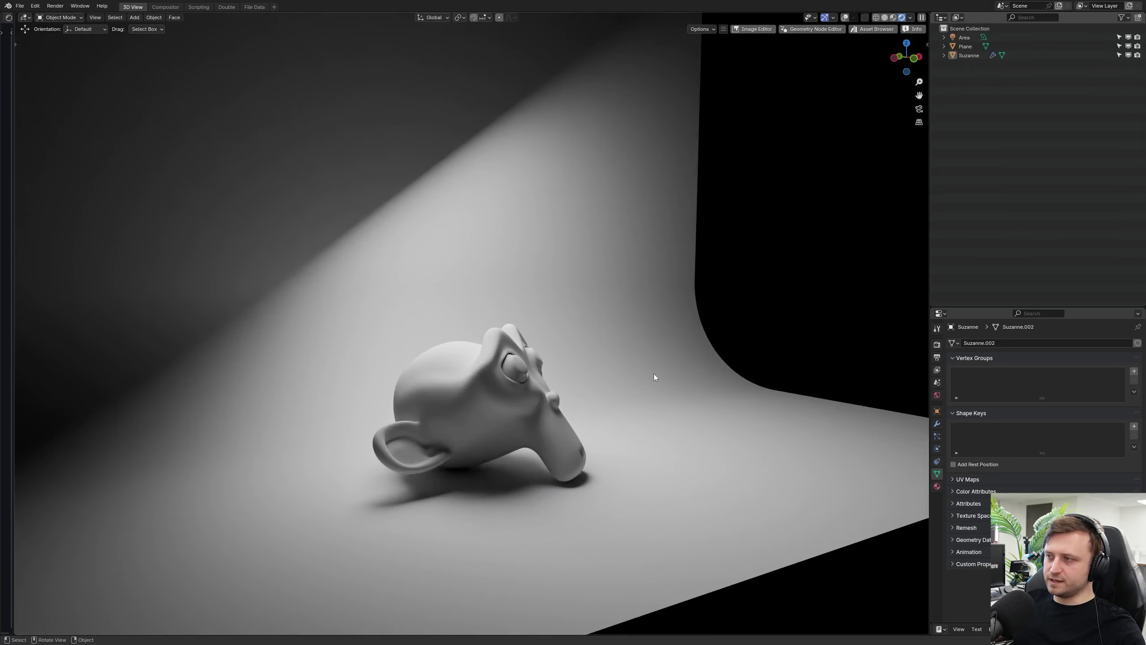
{"action": "key", "text": "shift+alt+z"}
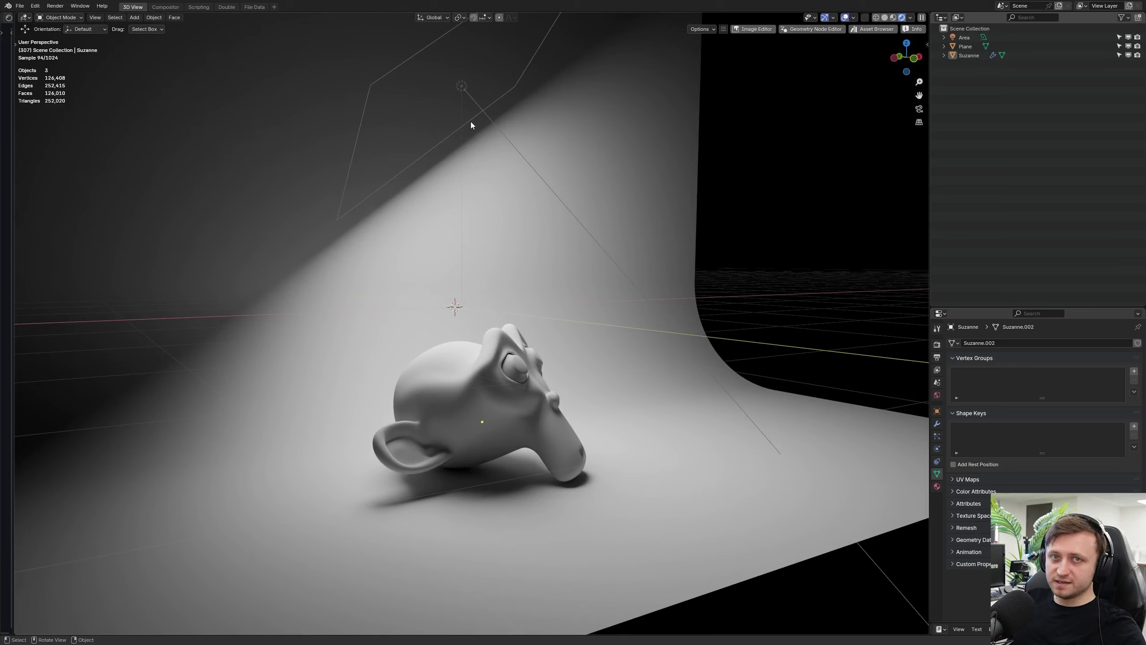
{"action": "key", "text": "shift+alt+z"}
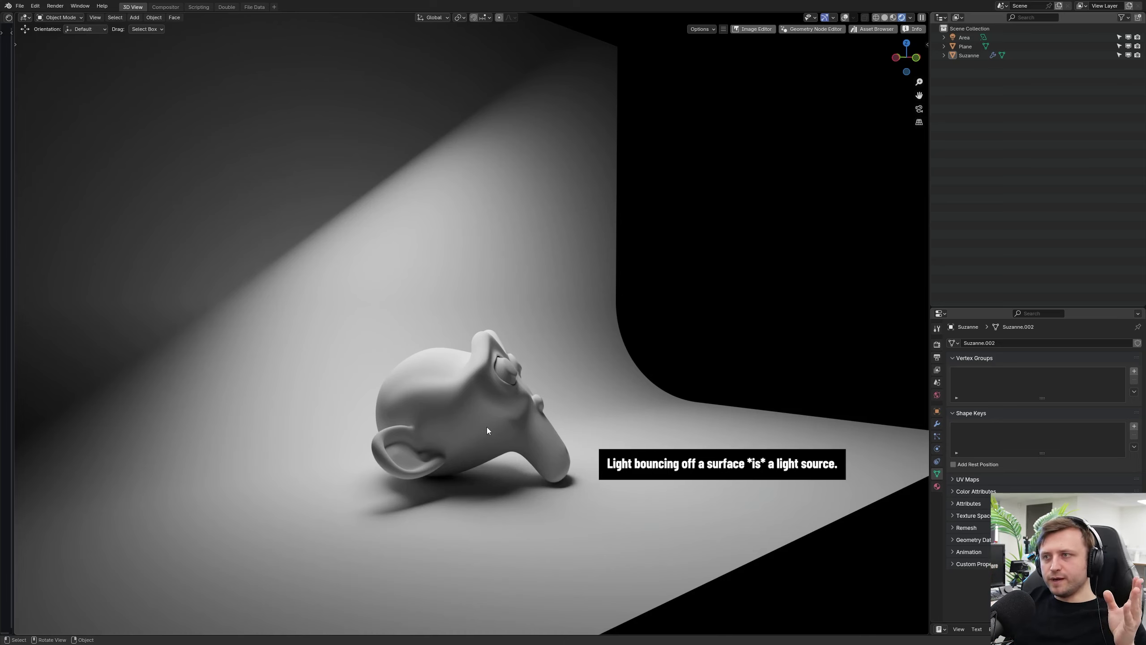
{"action": "key", "text": "shift+alt+z"}
{"action": "left_click", "coordinate": [416, 107]}
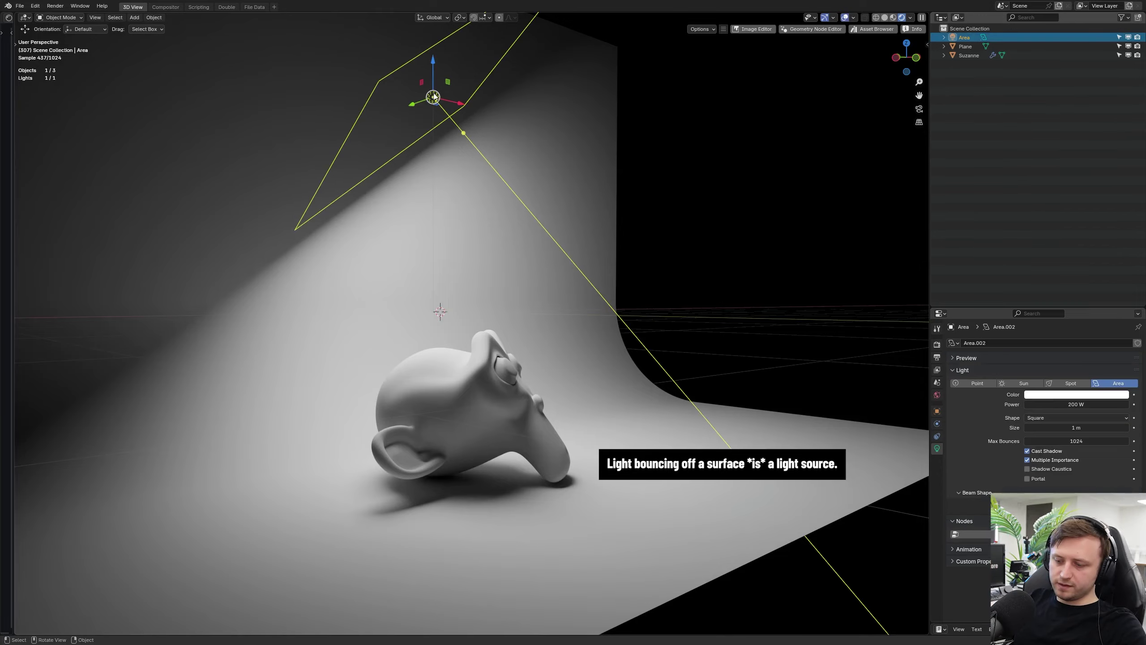
{"action": "key", "text": "g"}
{"action": "key", "text": "Escape"}
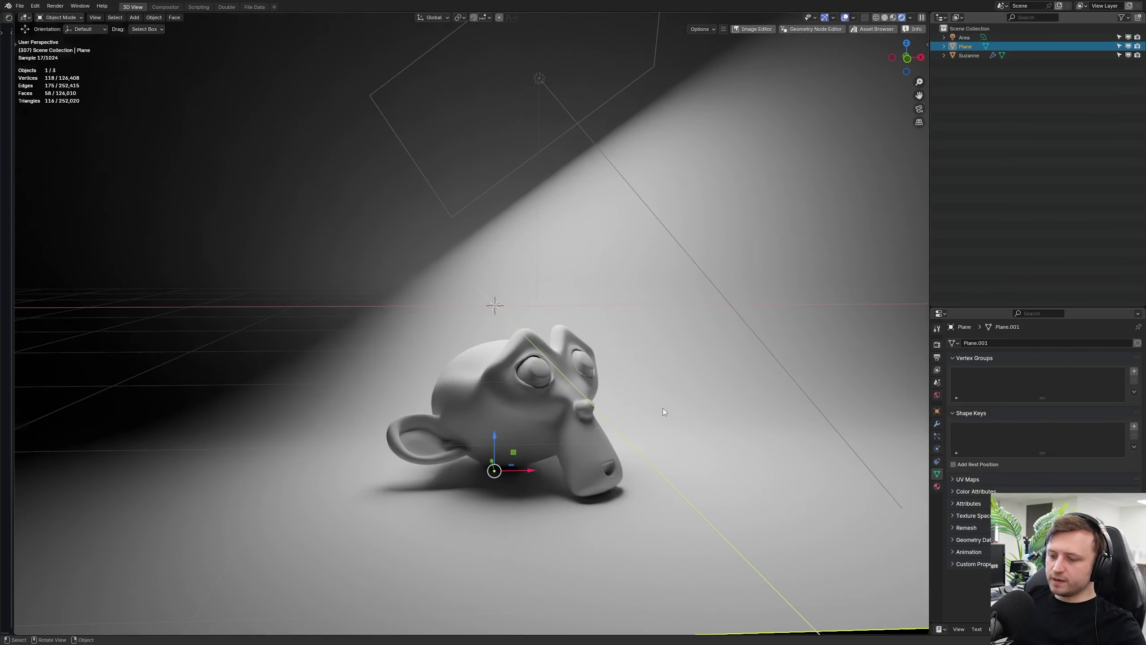
Step: Try moving the backdrop plane relative to the monkey to compare the bounced light, cancelling the moves
{"action": "key", "text": "g"}
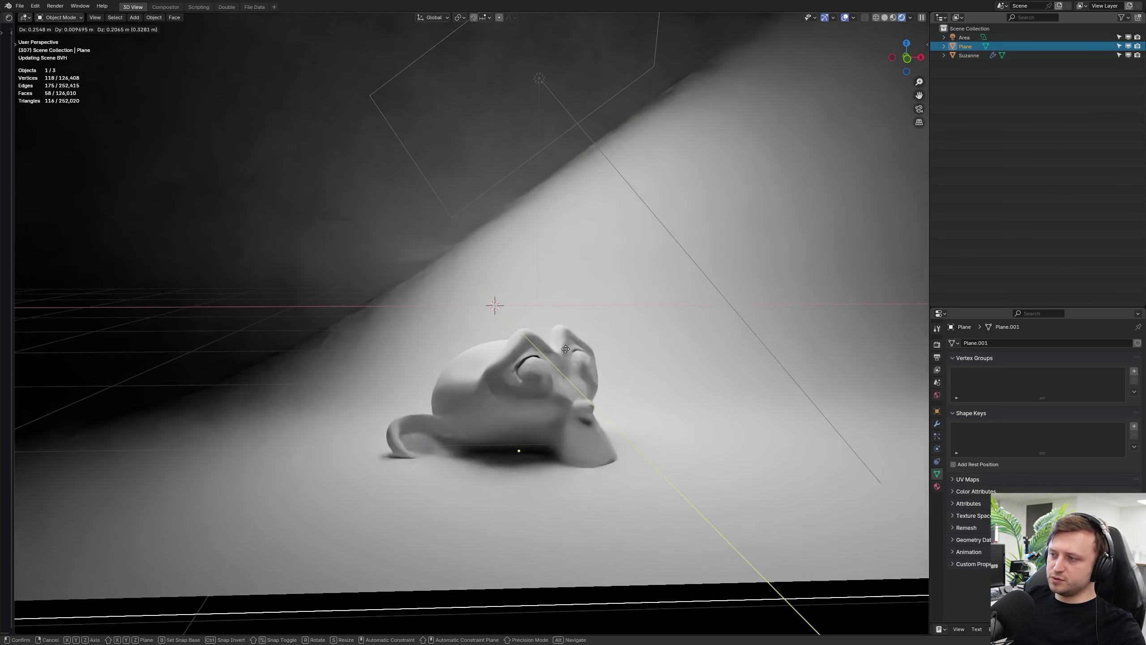
{"action": "left_click", "coordinate": [612, 487]}
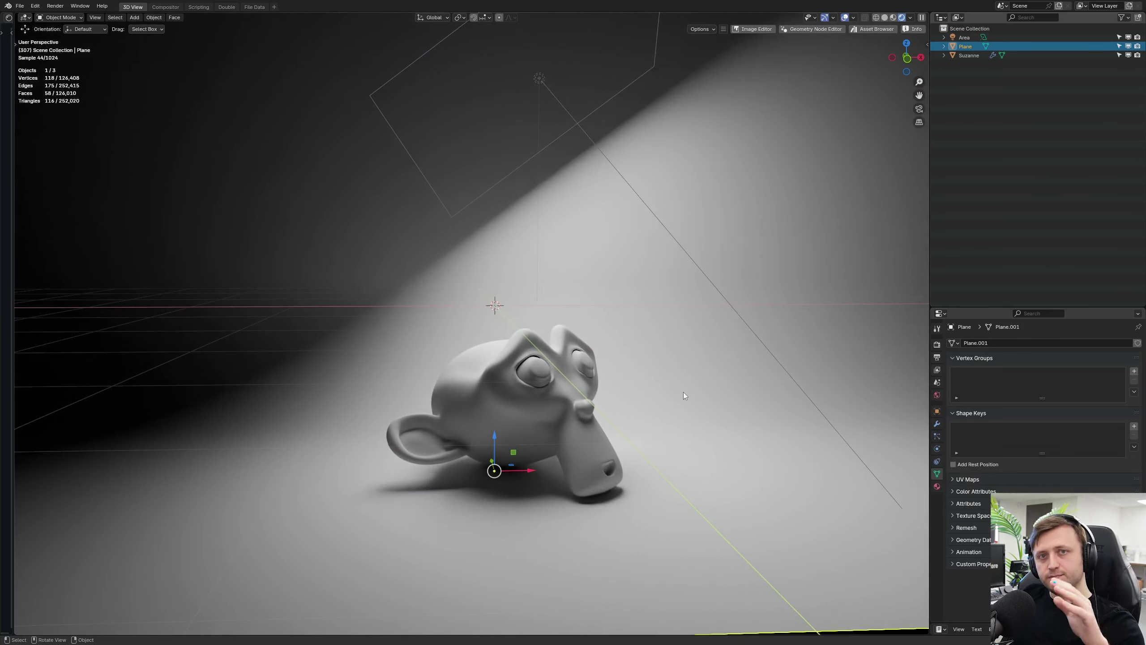
{"action": "key", "text": "g"}
{"action": "right_click", "coordinate": [593, 428]}
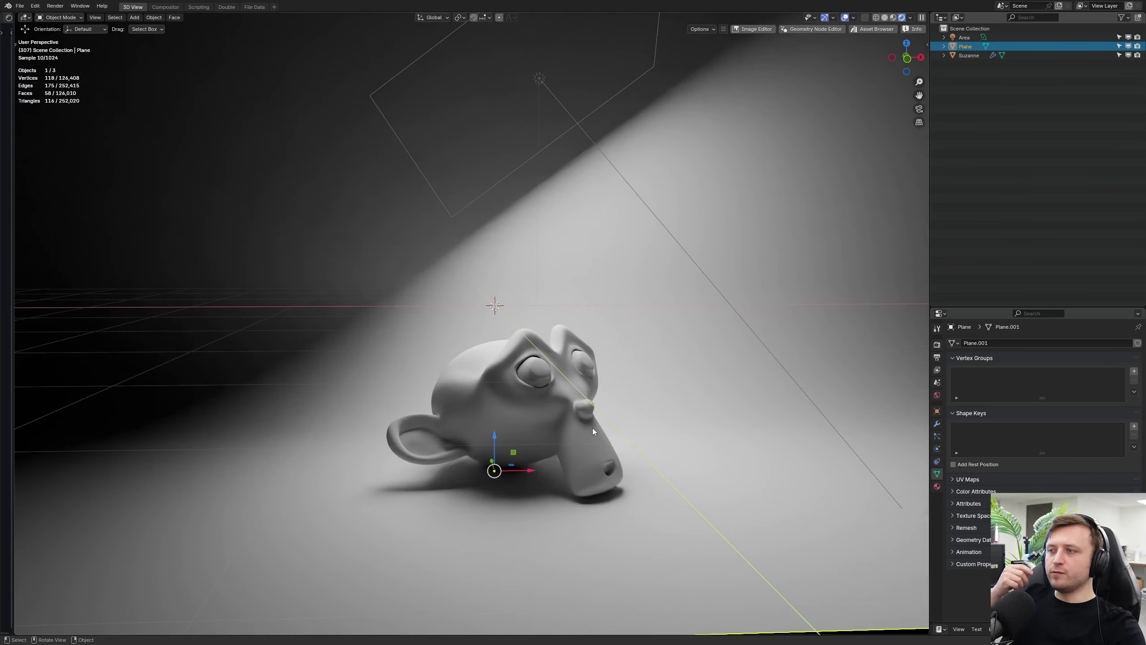
{"action": "middle_click_drag", "start_coordinate": [593, 429], "coordinate": [490, 494]}
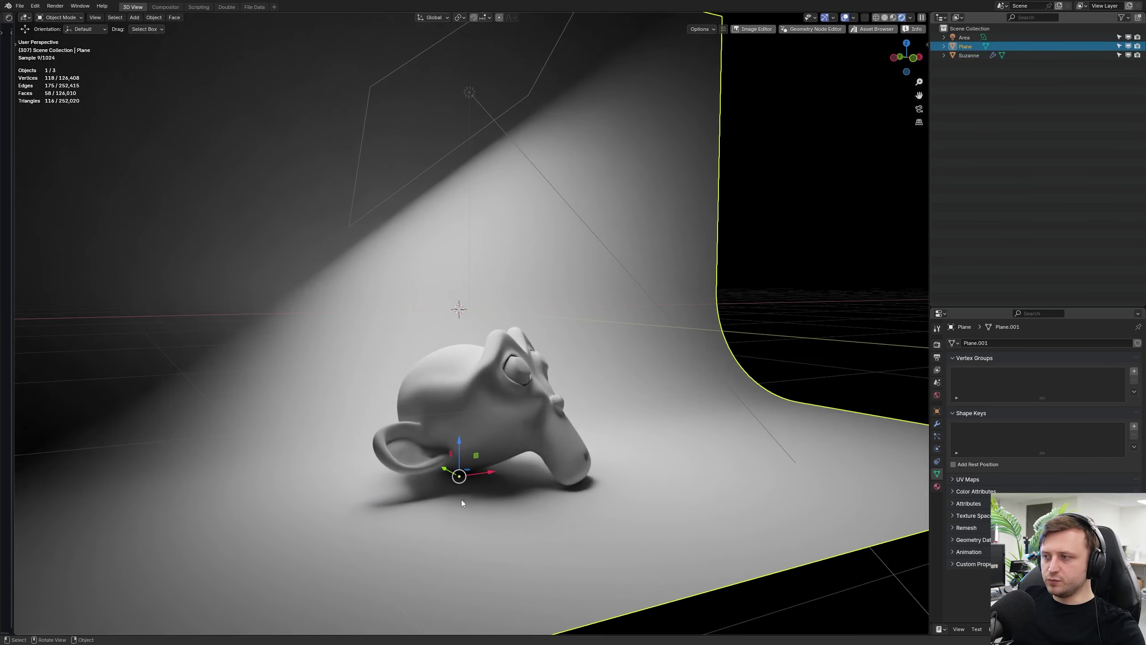
{"action": "key", "text": "g"}
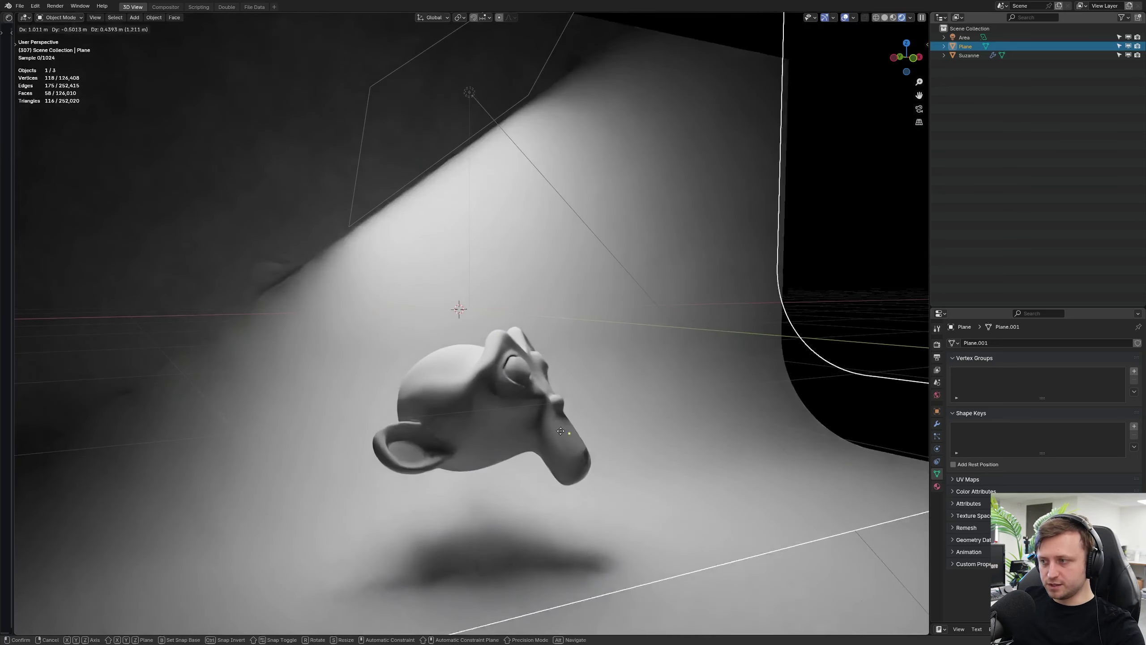
{"action": "right_click", "coordinate": [489, 553]}
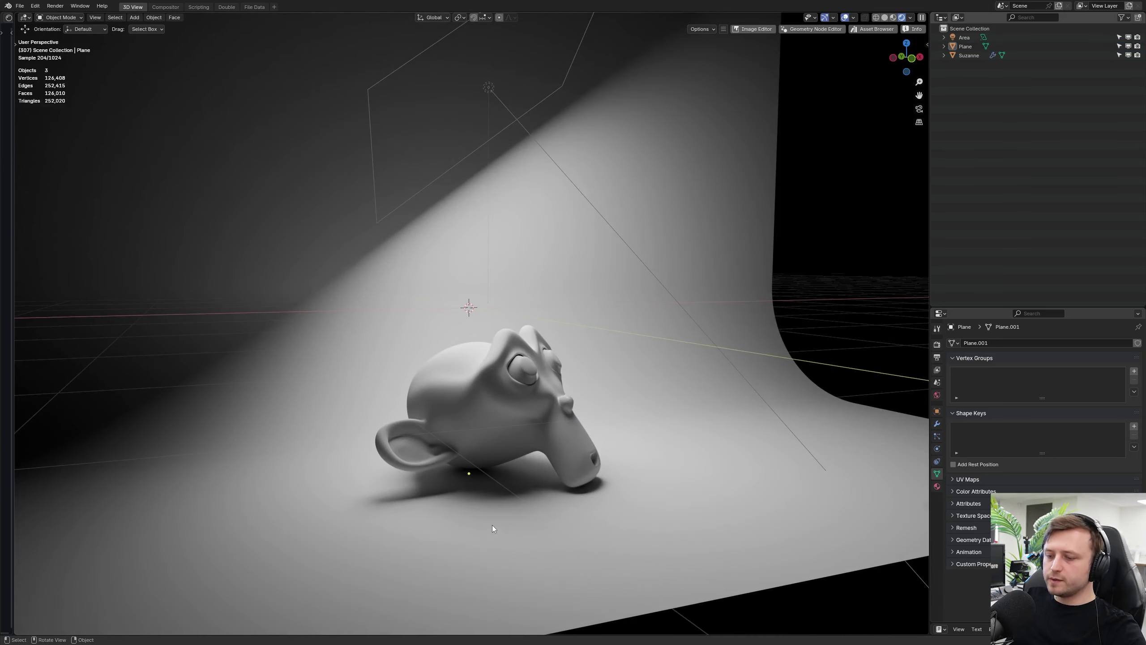
{"action": "left_click", "coordinate": [493, 524]}
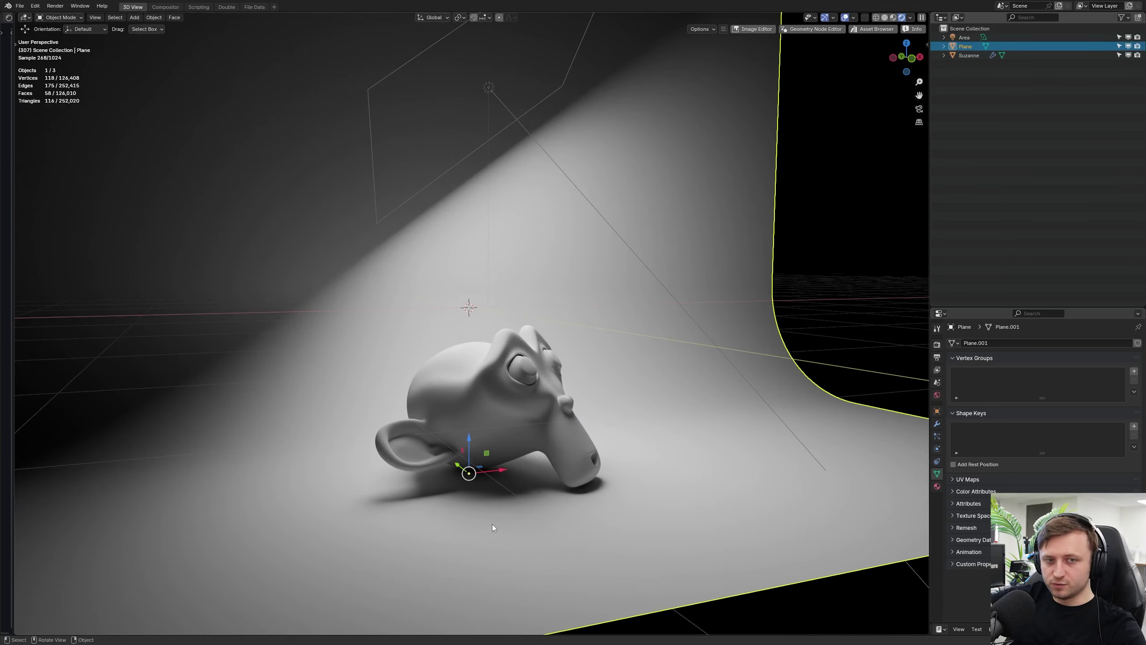
{"action": "middle_click_drag", "start_coordinate": [493, 524], "coordinate": [517, 504]}
{"action": "key", "text": "alt+a"}
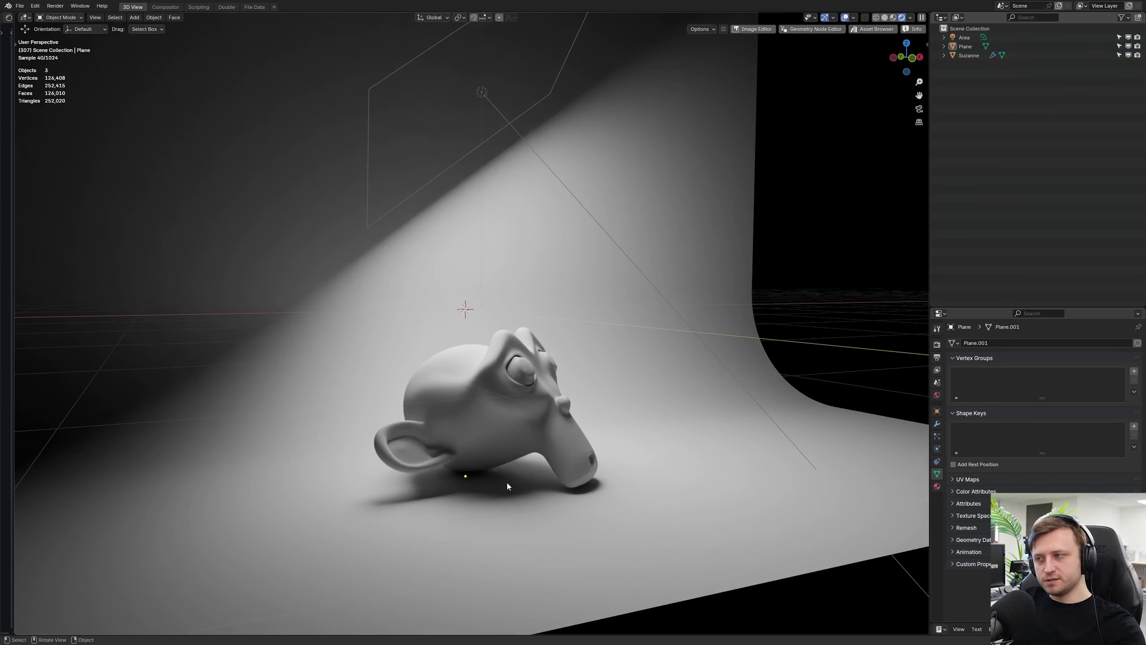
Step: Examine the light and shadow on the monkey from several angles with the viewport overlays hidden and nothing selected
{"action": "left_click", "coordinate": [504, 437]}
{"action": "middle_click_drag", "start_coordinate": [504, 437], "coordinate": [390, 423]}
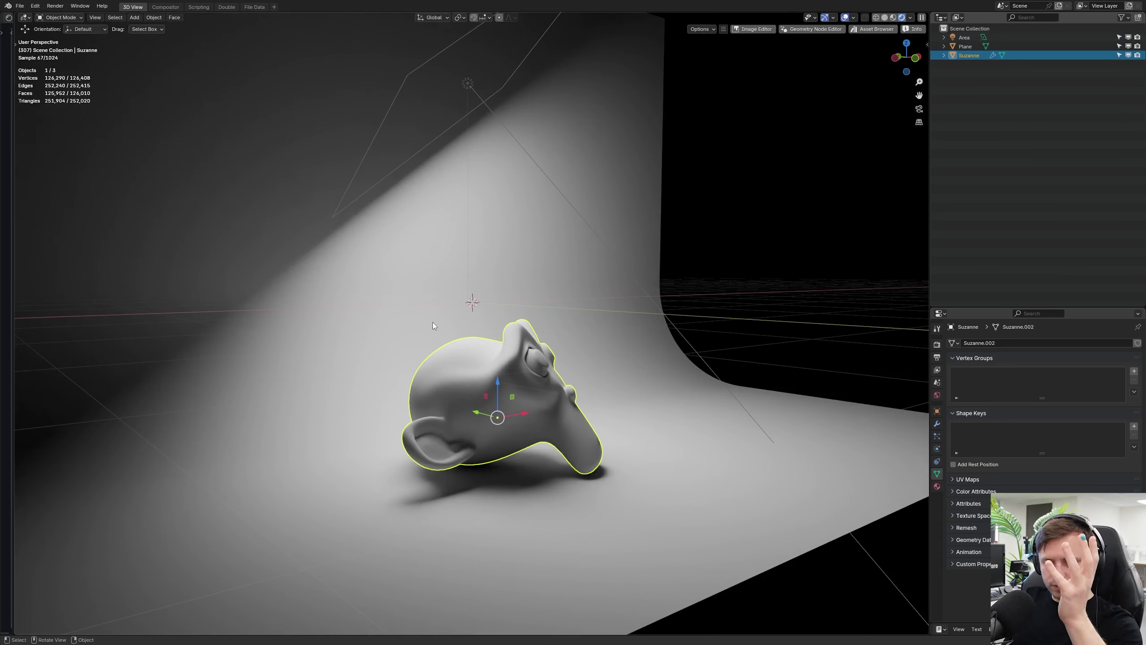
{"action": "middle_click_drag", "start_coordinate": [447, 406], "coordinate": [399, 401]}
{"action": "key", "text": "alt+a"}
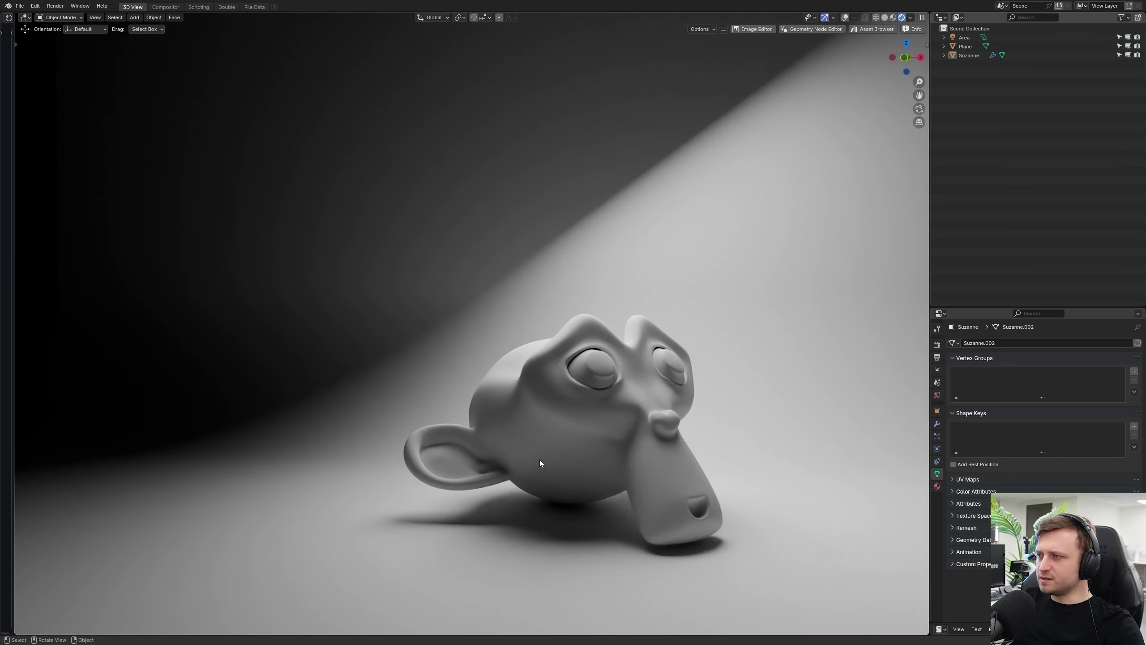
Step: Show the viewport overlays again, select the area light and scale it to about 1.023
{"action": "key", "text": "shift+alt+z"}
{"action": "left_click", "coordinate": [555, 194]}
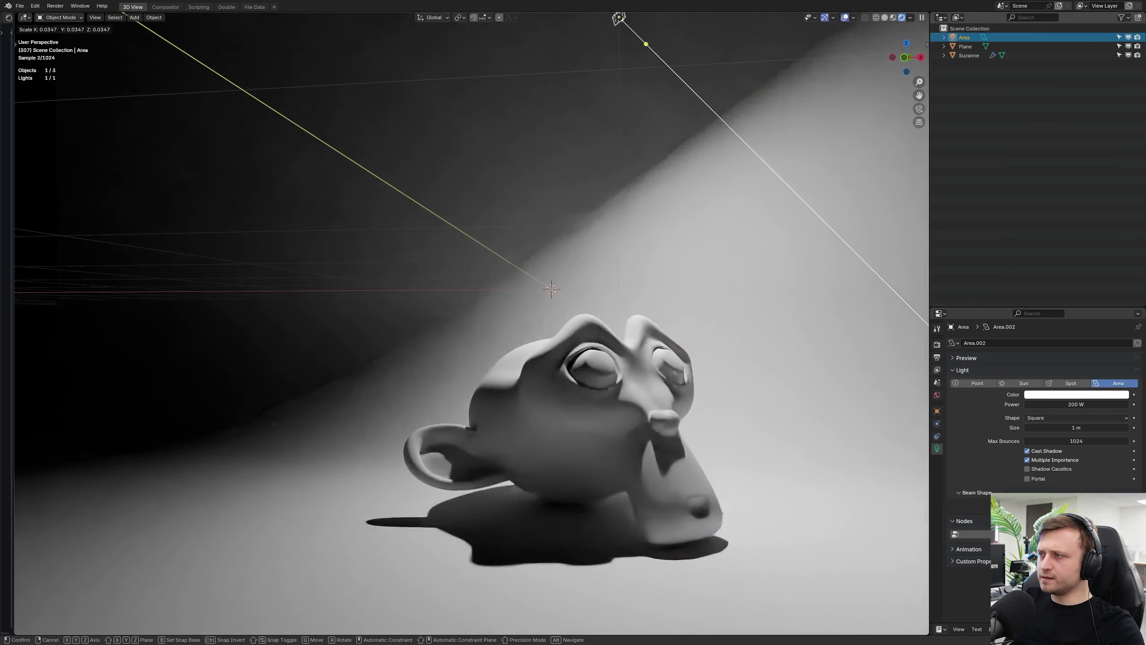
{"action": "key", "text": "s"}
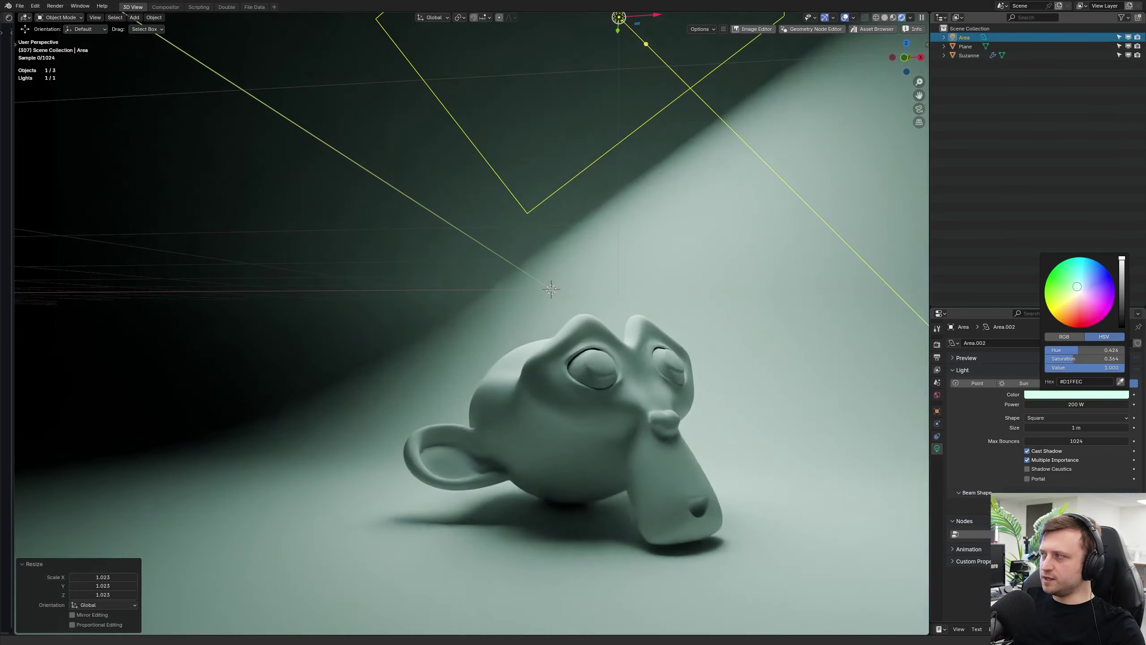
Step: Try tinting the area light pale green and pale violet, revert it to white, and tint it pale blue
{"action": "left_click_drag", "start_coordinate": [1079, 286], "coordinate": [1081, 310]}
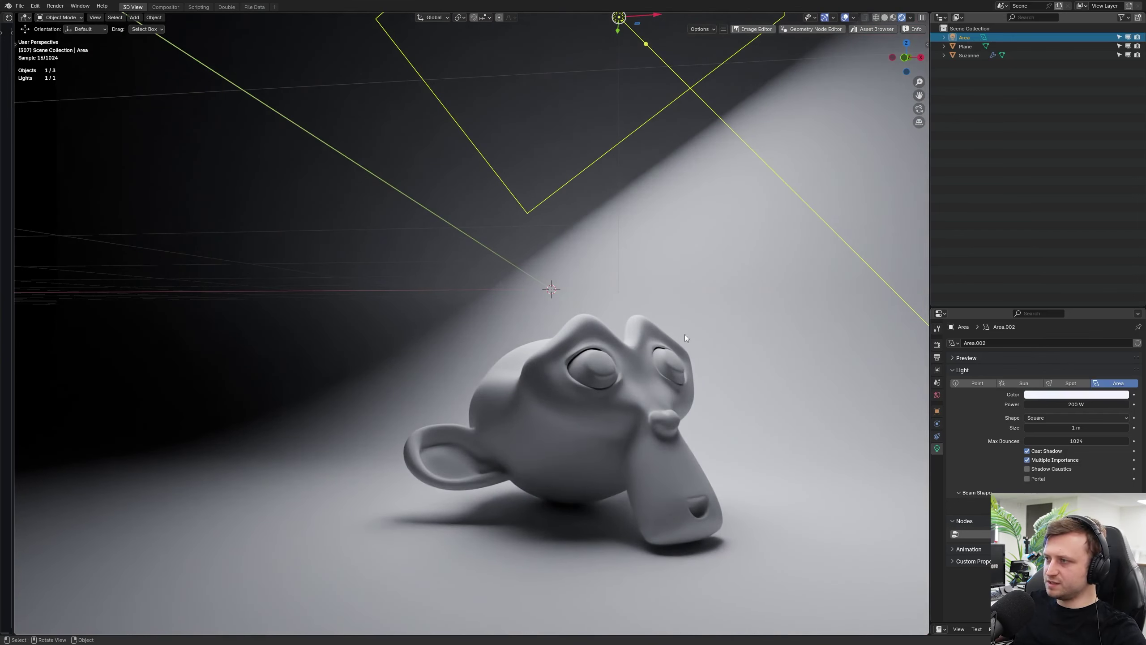
{"action": "key", "text": "ctrl+shift+z"}
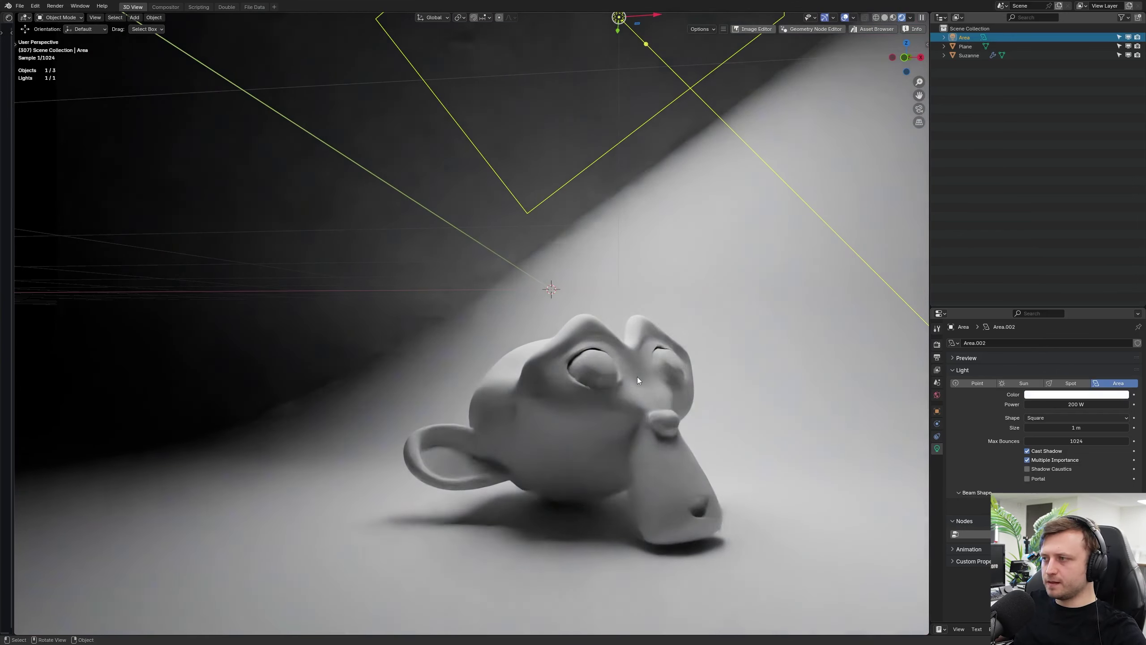
{"action": "key", "text": "ctrl+z"}
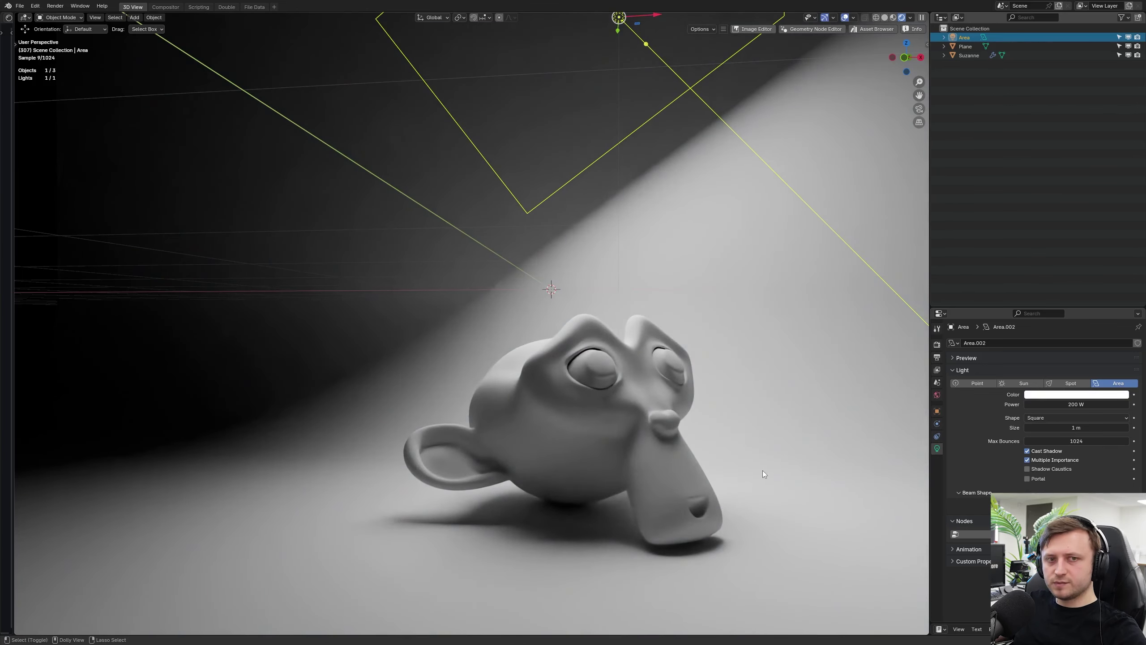
{"action": "left_click", "coordinate": [1076, 394]}
{"action": "mouse_move", "coordinate": [1072, 289]}
{"action": "left_mouse_down"}
{"action": "mouse_move", "coordinate": [1092, 287]}
{"action": "mouse_move", "coordinate": [1076, 312]}
{"action": "mouse_move", "coordinate": [1079, 289]}
{"action": "mouse_move", "coordinate": [1054, 277]}
{"action": "mouse_move", "coordinate": [1087, 258]}
{"action": "mouse_move", "coordinate": [1108, 271]}
{"action": "left_mouse_up"}
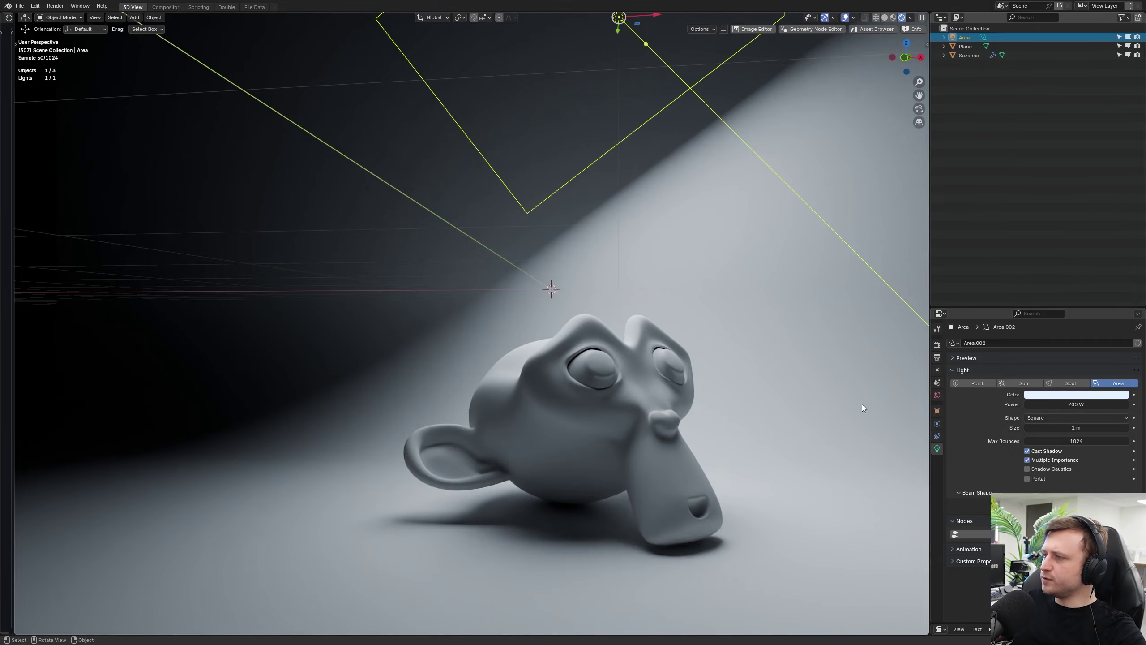
Step: Tint the area light a warm cream, #FFF1E1, and view the monkey from other angles
{"action": "middle_click_drag", "start_coordinate": [634, 418], "coordinate": [537, 437]}
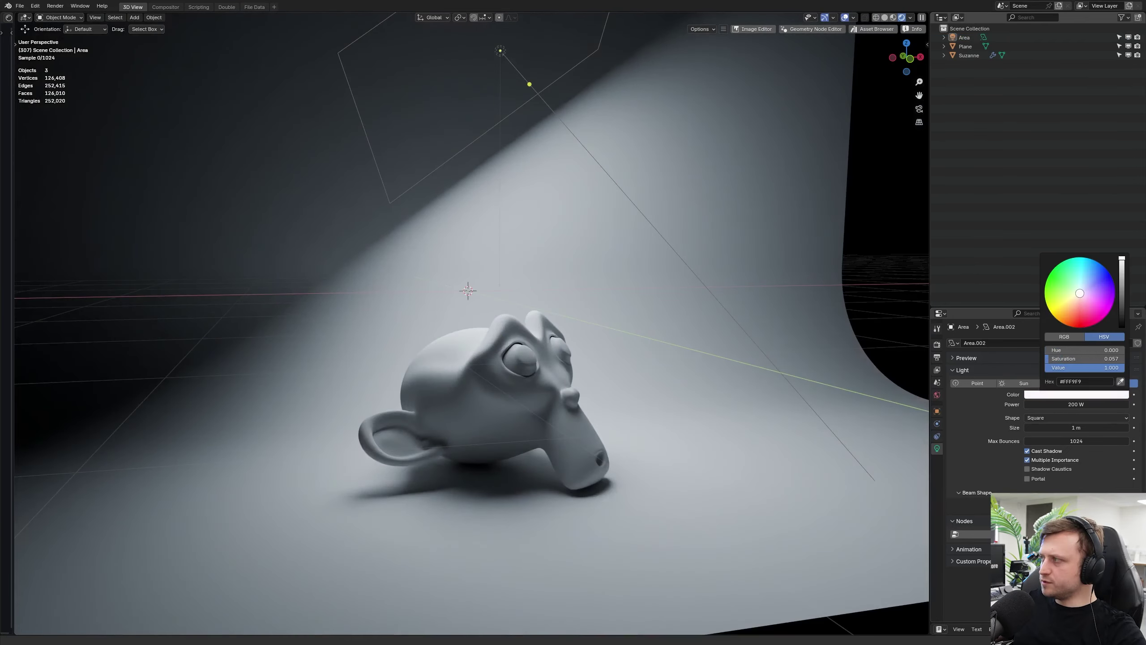
{"action": "left_click_drag", "start_coordinate": [1055, 358], "coordinate": [1065, 359]}
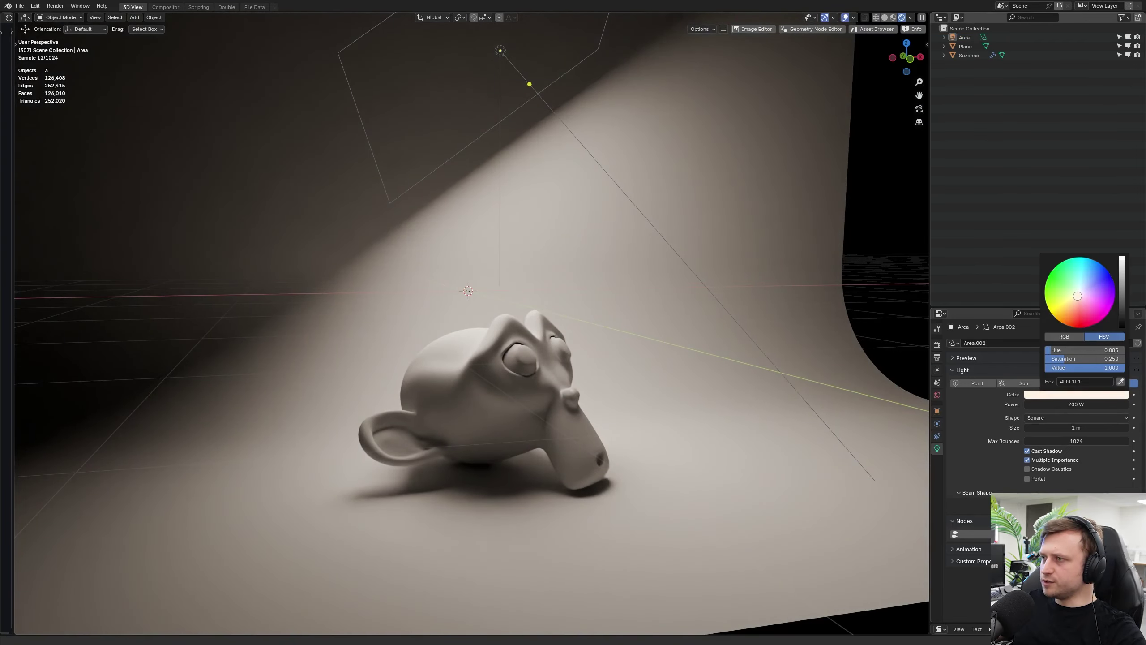
{"action": "middle_click_drag", "start_coordinate": [722, 361], "coordinate": [618, 364]}
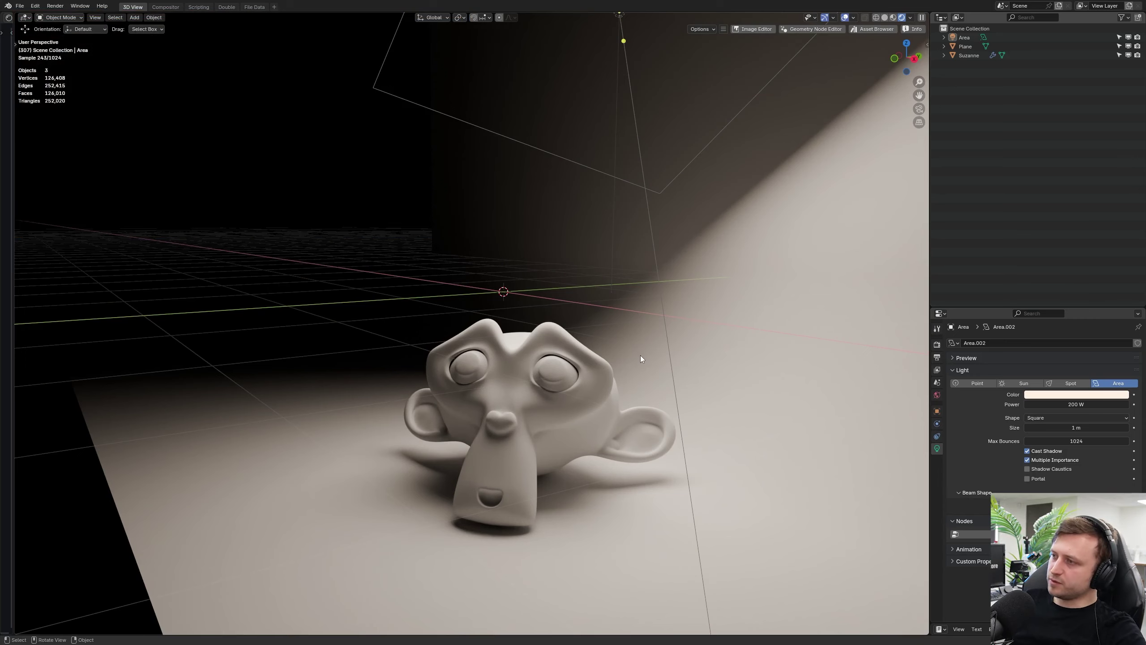
{"action": "middle_click_drag", "start_coordinate": [640, 355], "coordinate": [579, 475]}
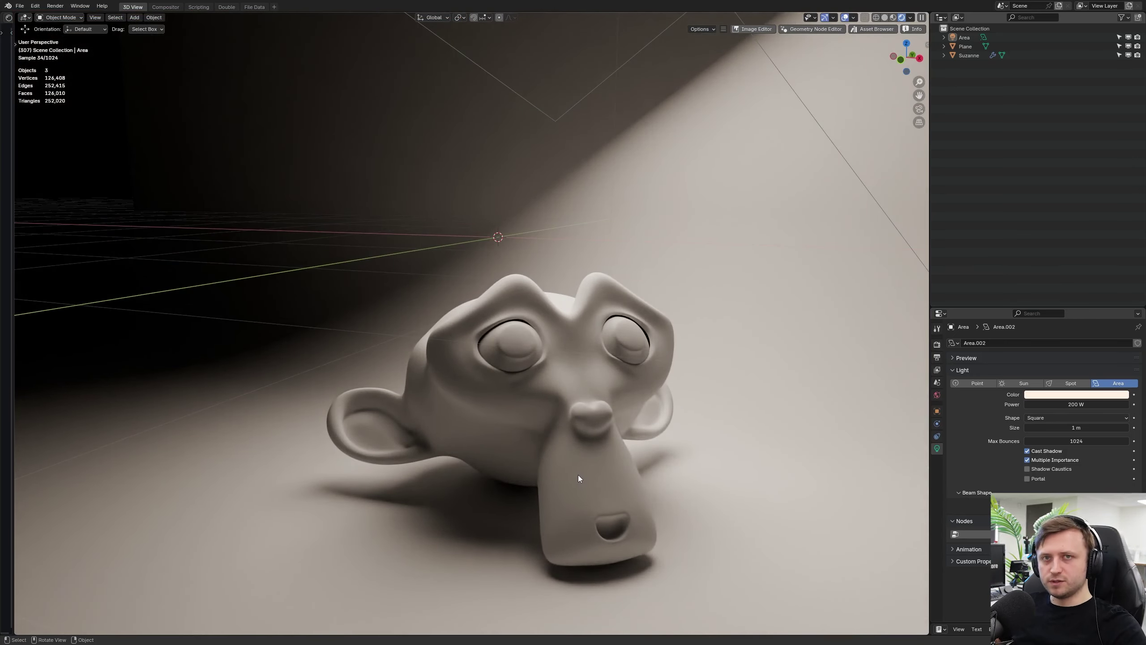
Step: Change the area light's colour to a very pale, cool blue-white and check it on the monkey
{"action": "left_click", "coordinate": [1076, 394]}
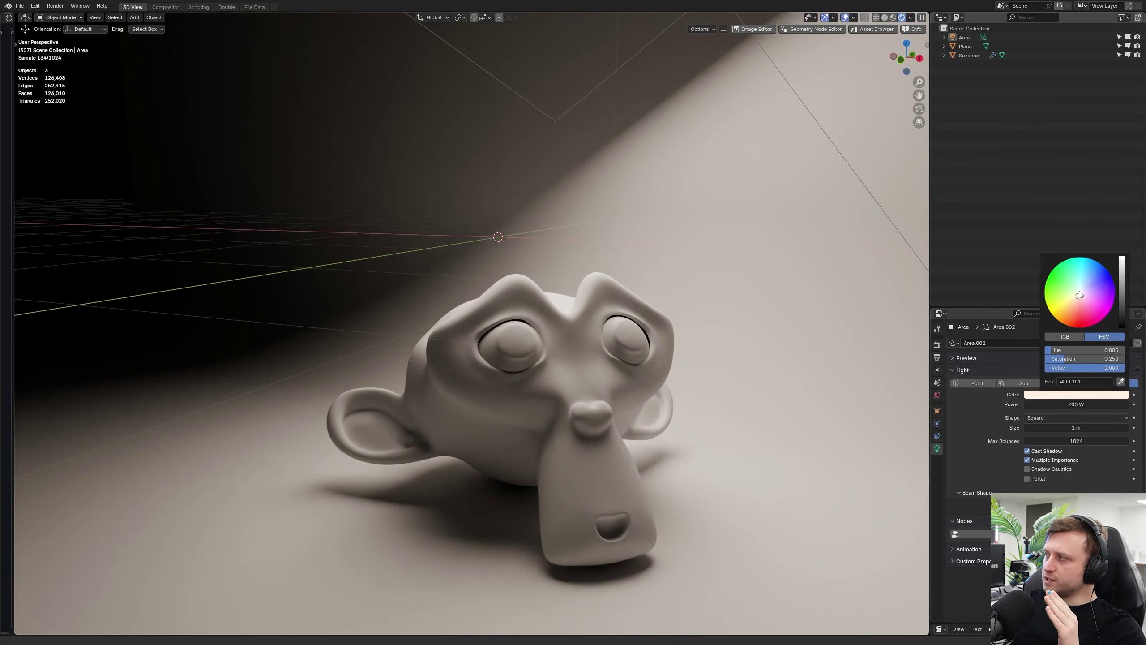
{"action": "left_click", "coordinate": [1081, 291]}
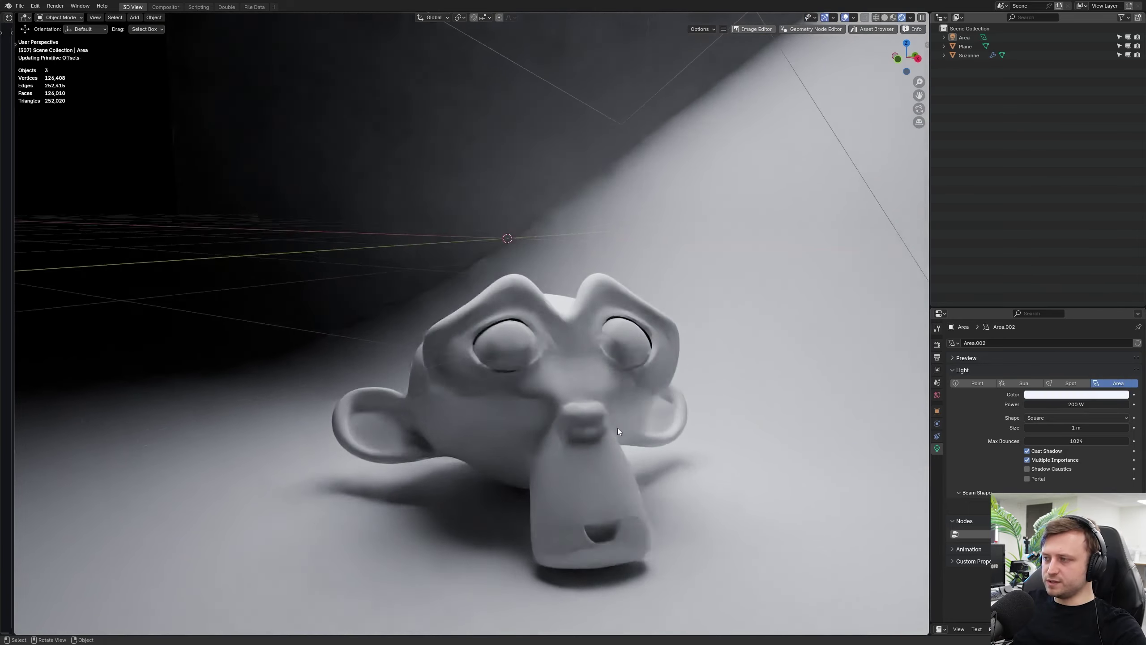
{"action": "middle_click_drag", "start_coordinate": [618, 429], "coordinate": [687, 434]}
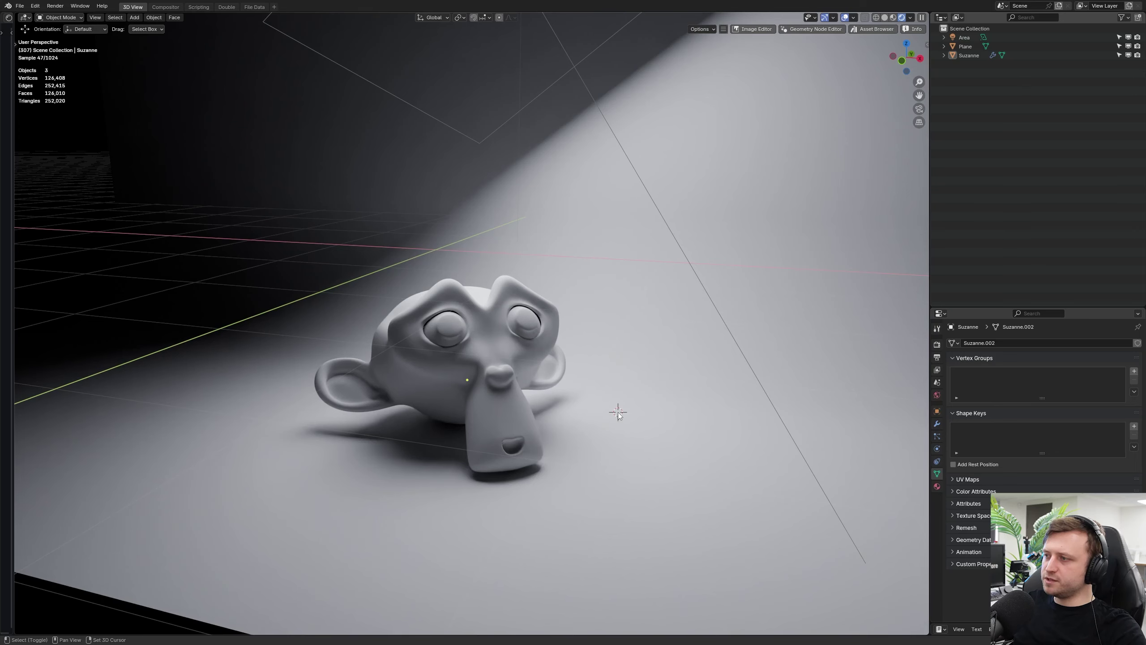
Step: Add a cube beside the monkey, scale it to 0.337, and raise it until it sits on the floor
{"action": "key", "text": "shift+a"}
{"action": "mouse_move", "coordinate": [587, 305]}
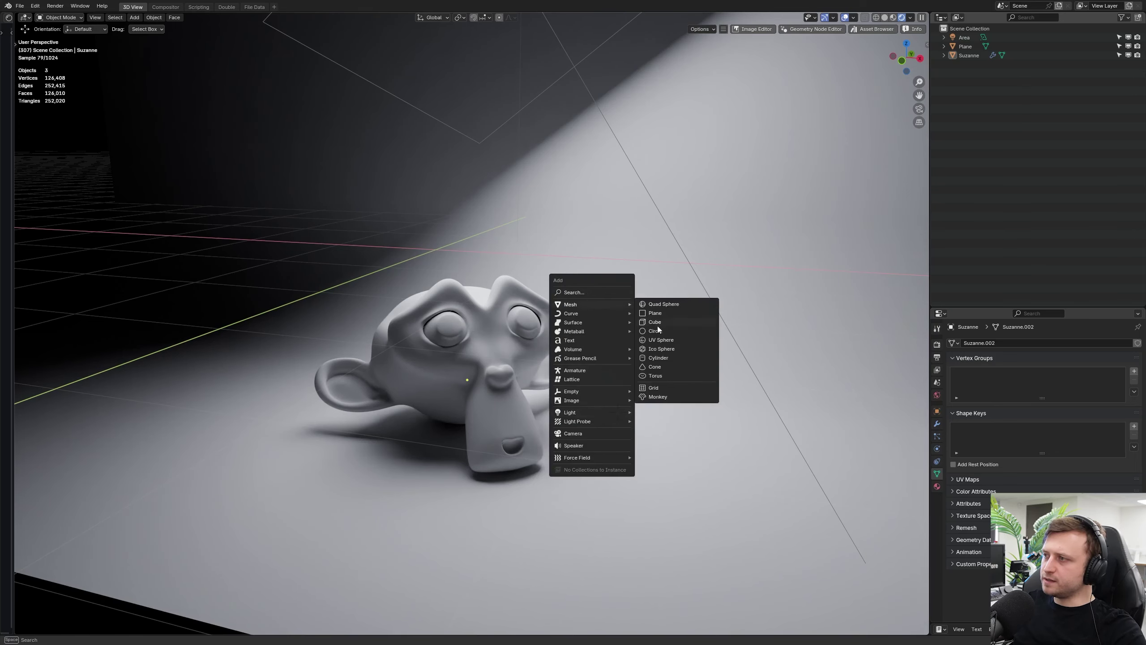
{"action": "left_click", "coordinate": [670, 324]}
{"action": "key", "text": "s"}
{"action": "left_click", "coordinate": [686, 443]}
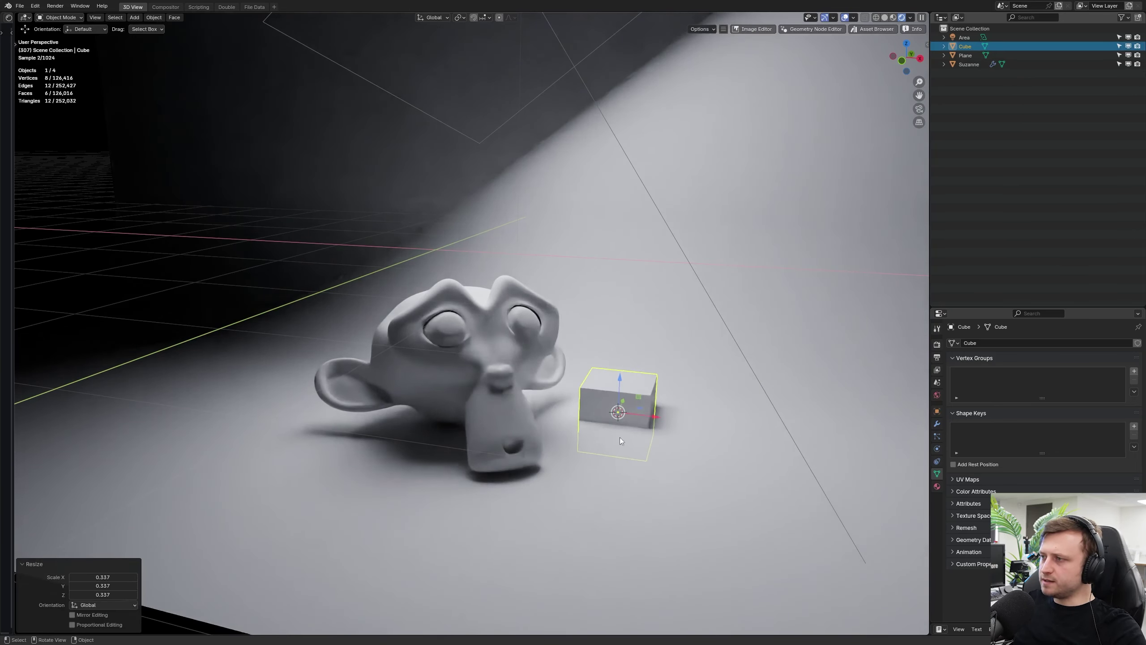
{"action": "middle_click_drag", "start_coordinate": [696, 445], "coordinate": [675, 424]}
{"action": "left_click_drag", "start_coordinate": [675, 424], "coordinate": [676, 377]}
{"action": "middle_click_drag", "start_coordinate": [727, 421], "coordinate": [727, 431]}
Step: Add a Bevel modifier to the cube with a 0.1 m amount and 6 segments
{"action": "left_click", "coordinate": [937, 423]}
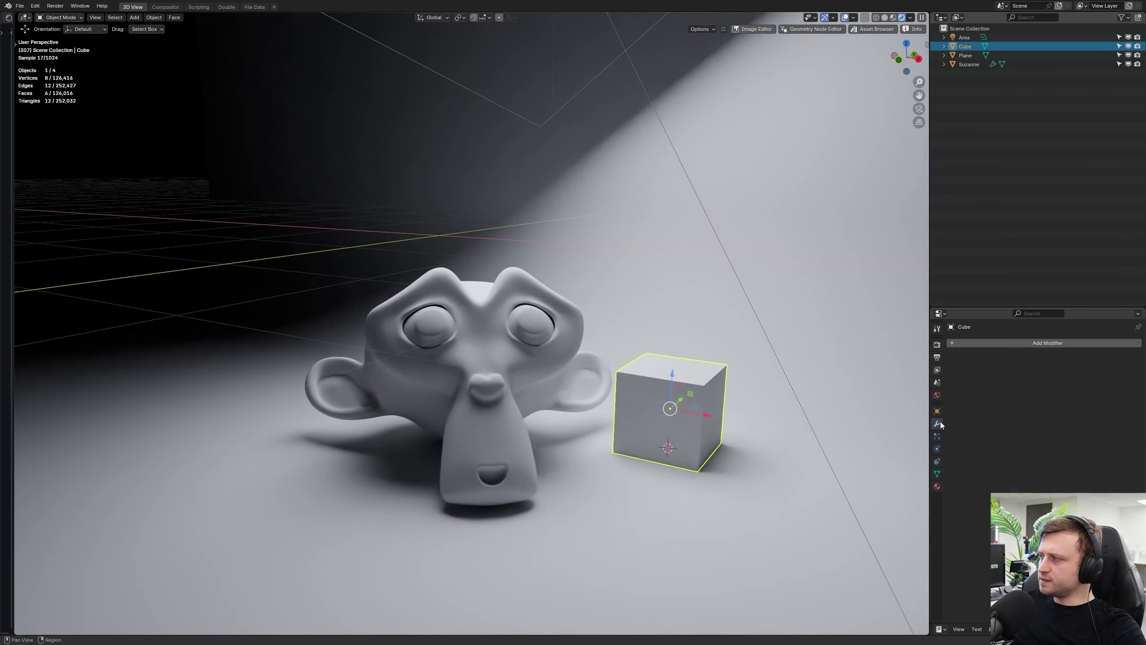
{"action": "left_click", "coordinate": [979, 343]}
{"action": "type", "text": "bev"}
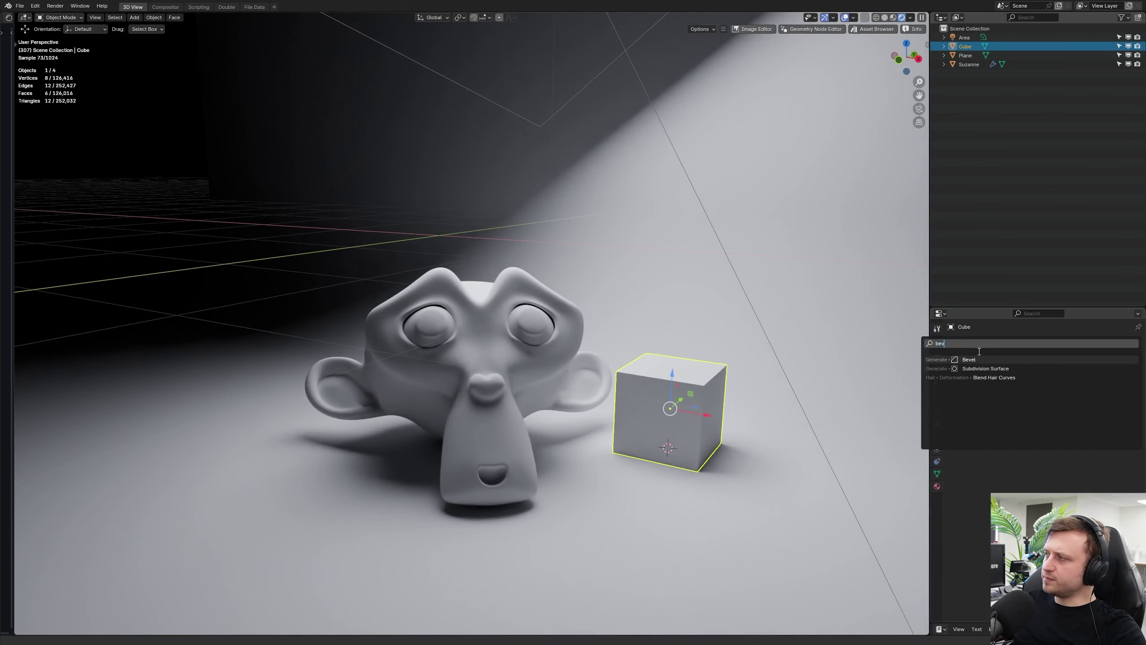
{"action": "key", "text": "Return"}
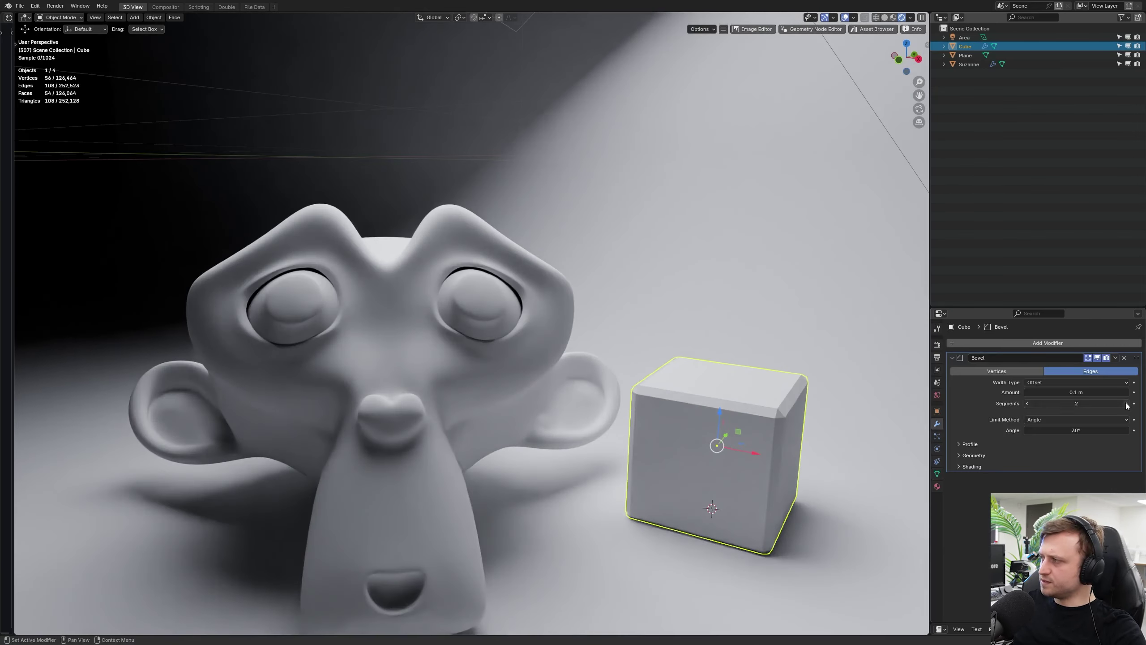
{"action": "left_click", "coordinate": [1125, 403]}
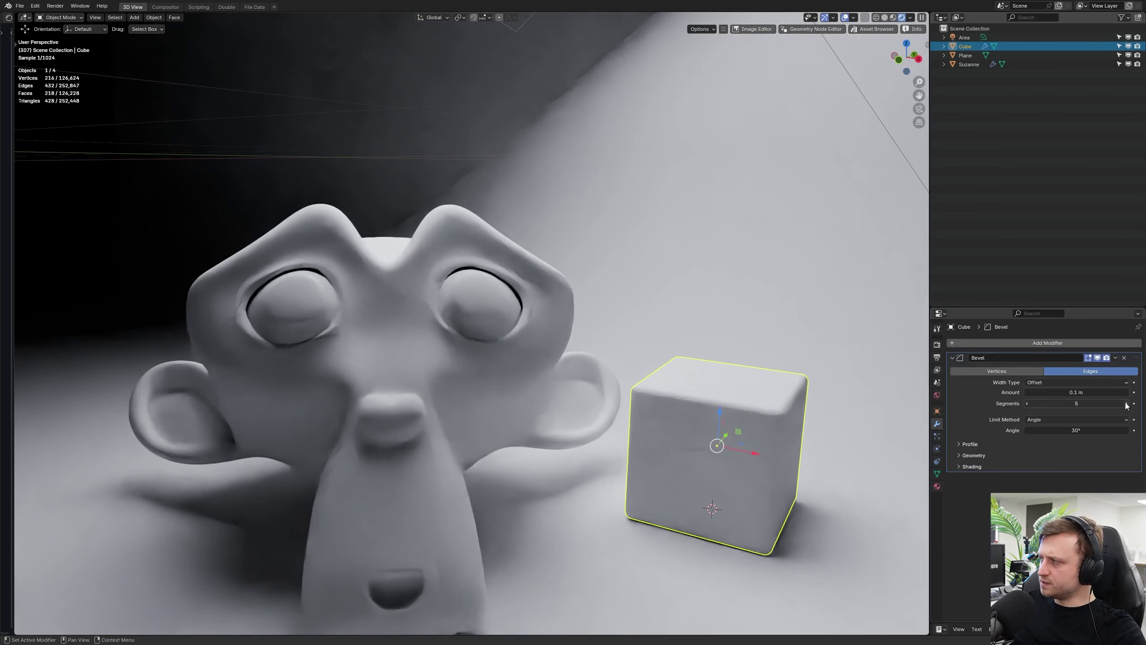
Step: Shade the bevelled cube auto smooth at 30°, deselect it, and inspect the light on its rounded edges
{"action": "right_click", "coordinate": [832, 409]}
{"action": "left_click", "coordinate": [816, 415]}
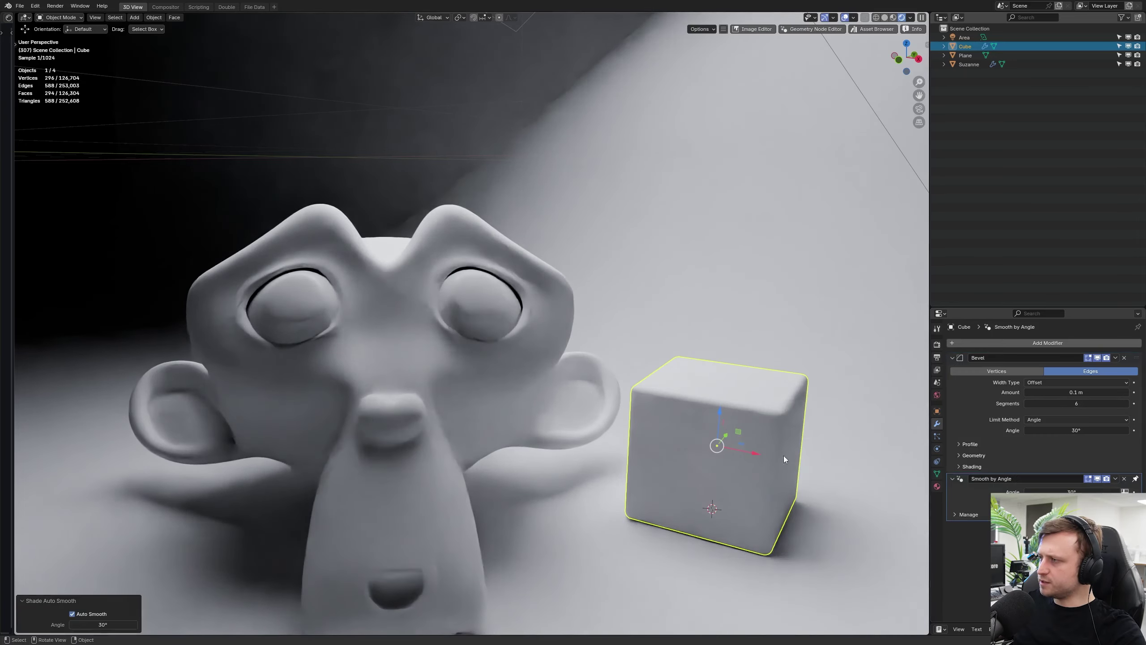
{"action": "scroll", "coordinate": [745, 473], "scroll_direction": "down", "scroll_amount": 3}
{"action": "key", "text": "alt+a"}
{"action": "middle_click_drag", "start_coordinate": [672, 423], "coordinate": [607, 414]}
{"action": "middle_click_drag", "start_coordinate": [745, 534], "coordinate": [604, 493]}
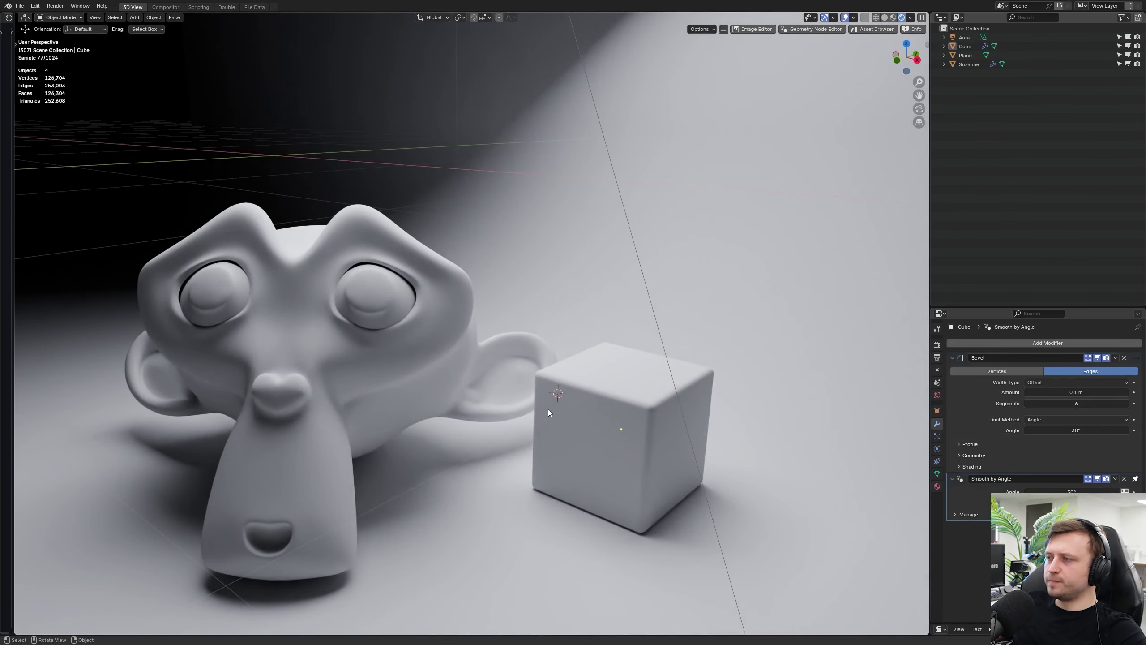
Step: Add a second, unbevelled cube beside the bevelled one, scale it down and set it on the floor
{"action": "middle_click_drag", "start_coordinate": [658, 511], "coordinate": [610, 489], "text": "shift"}
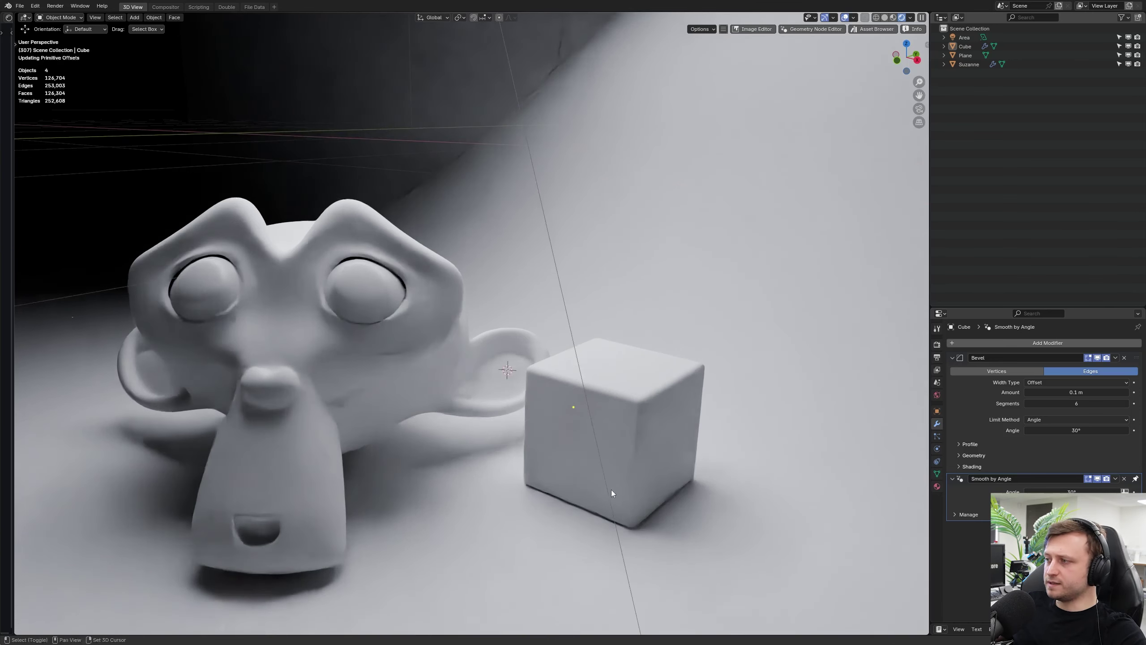
{"action": "key", "text": "shift+a"}
{"action": "mouse_move", "coordinate": [715, 458]}
{"action": "left_click", "coordinate": [763, 476]}
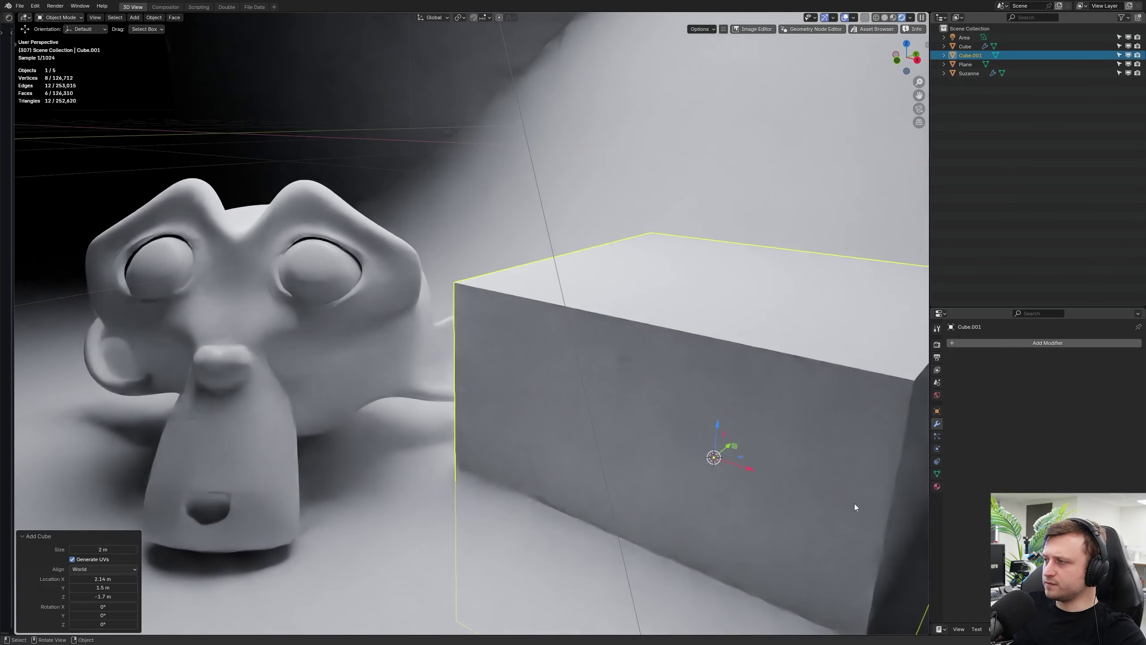
{"action": "key", "text": "s"}
{"action": "key", "text": "z"}
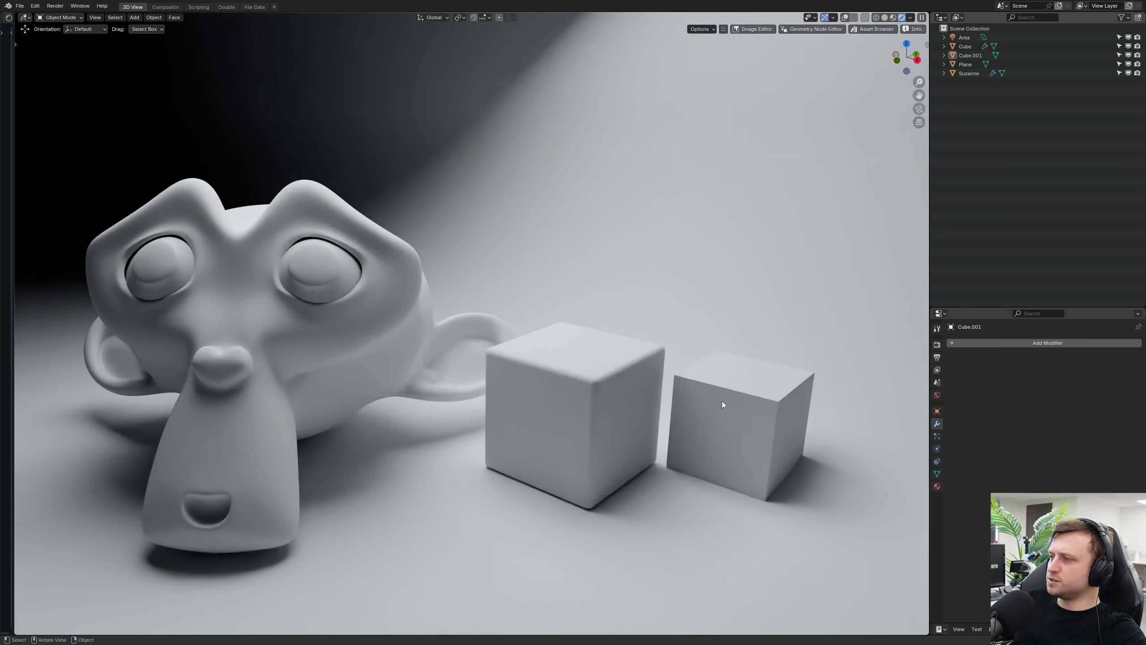
Step: Set the bevelled cube's bevel amount to 0.038 m and deselect it for comparison with the sharp cube
{"action": "left_click", "coordinate": [631, 385]}
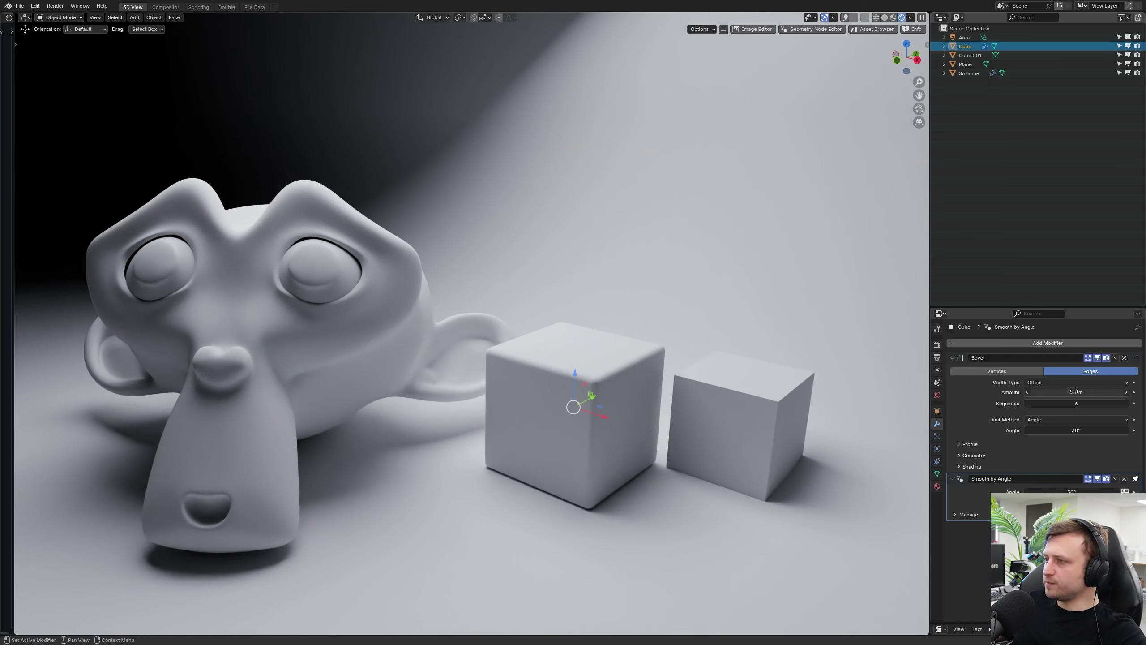
{"action": "mouse_move", "coordinate": [1073, 393]}
{"action": "left_mouse_down"}
{"action": "mouse_move", "coordinate": [1055, 392]}
{"action": "mouse_move", "coordinate": [1082, 392]}
{"action": "left_mouse_up"}
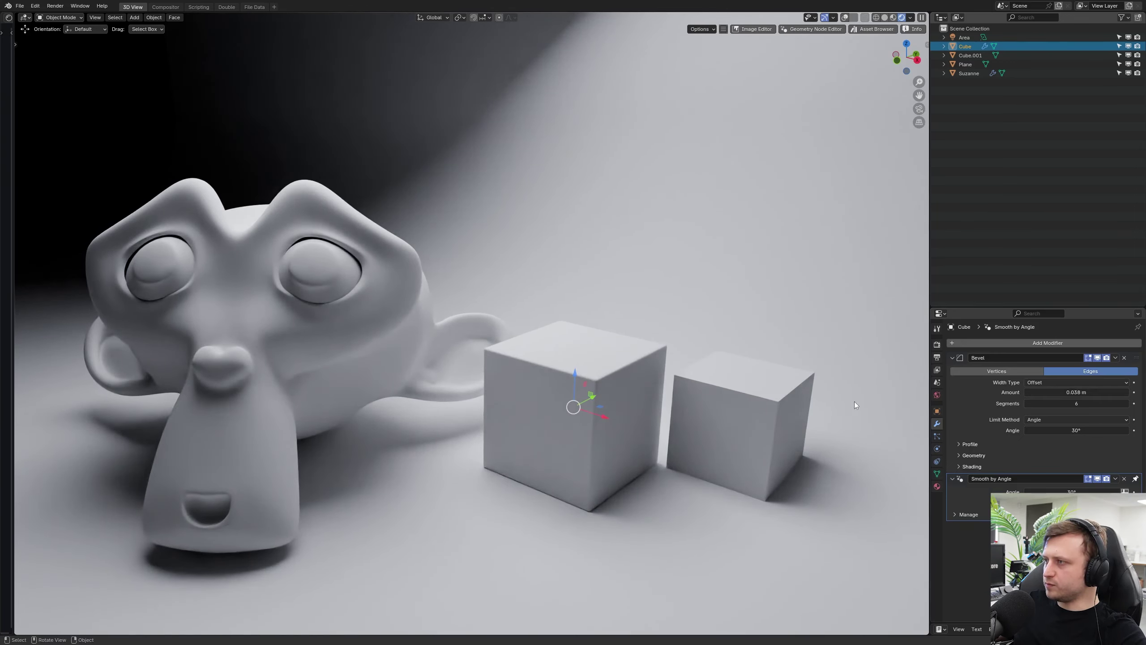
{"action": "key", "text": "alt+a"}
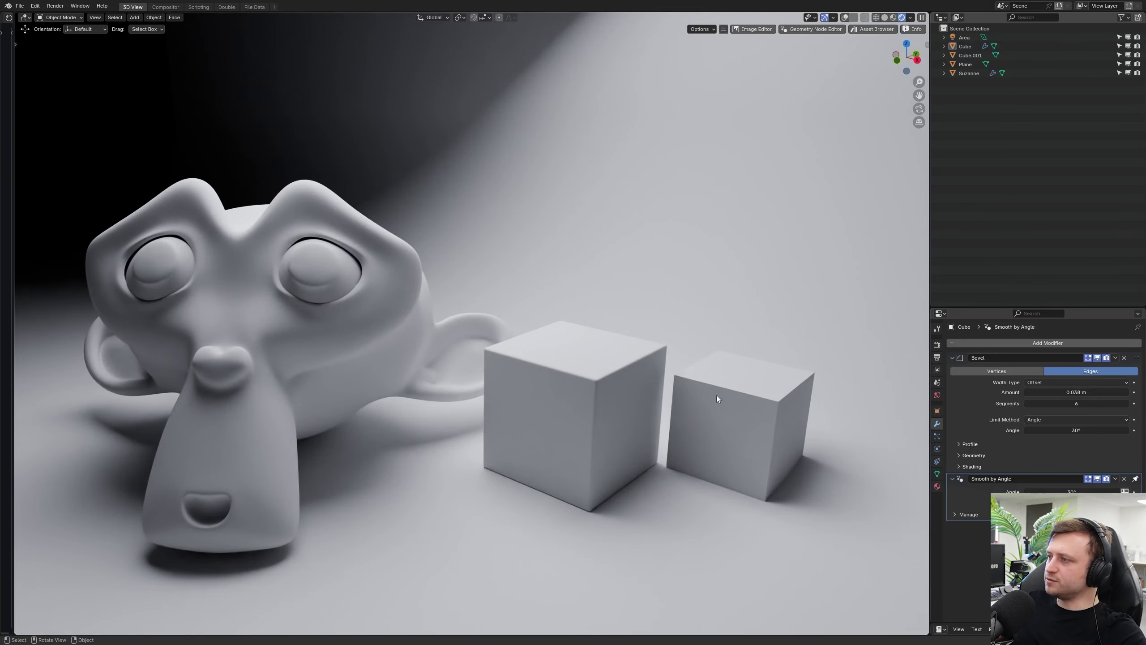
Step: Duplicate the bevelled cube about 1.6 m in X and 1.0 m in Y past the sharp cube, and scale the copy to 0.419
{"action": "scroll", "coordinate": [583, 435], "scroll_direction": "down", "scroll_amount": 3}
{"action": "left_click", "coordinate": [613, 403]}
{"action": "middle_click_drag", "start_coordinate": [547, 408], "coordinate": [459, 408]}
{"action": "left_click", "coordinate": [459, 409]}
{"action": "key", "text": "shift+d"}
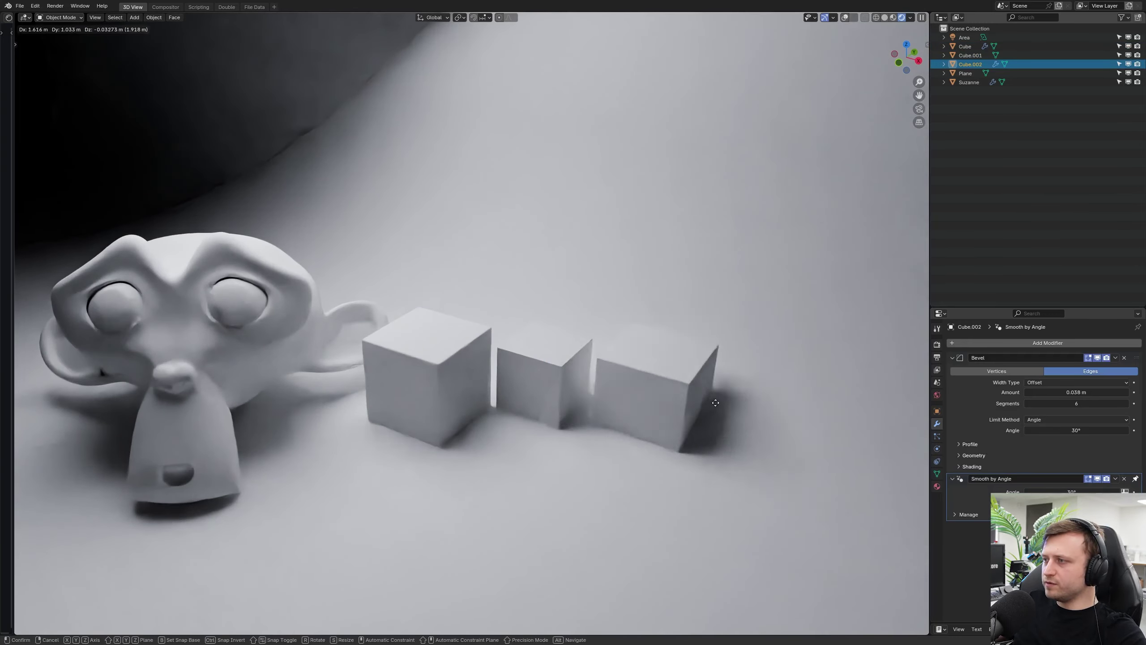
{"action": "left_click", "coordinate": [713, 399]}
{"action": "key", "text": "s"}
{"action": "left_click", "coordinate": [721, 389]}
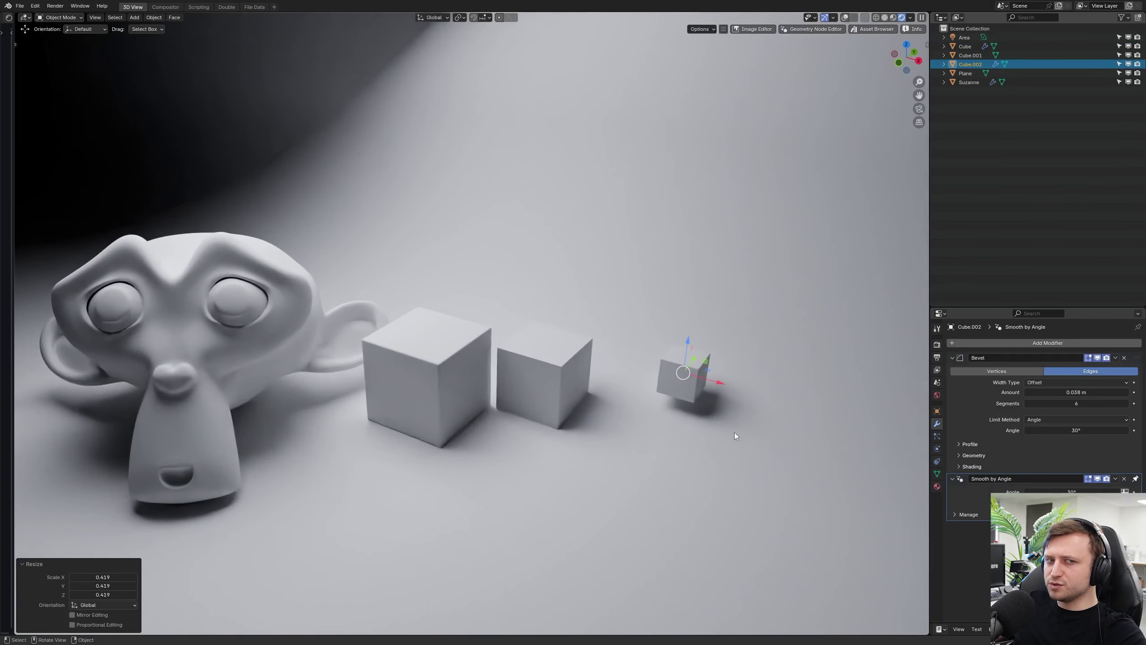
Step: Examine the shading and shadows of the monkey and the three cubes up close and from afar, ending with overlays shown
{"action": "middle_click_drag", "start_coordinate": [734, 431], "coordinate": [682, 412]}
{"action": "scroll", "coordinate": [681, 413], "scroll_direction": "up", "scroll_amount": 2}
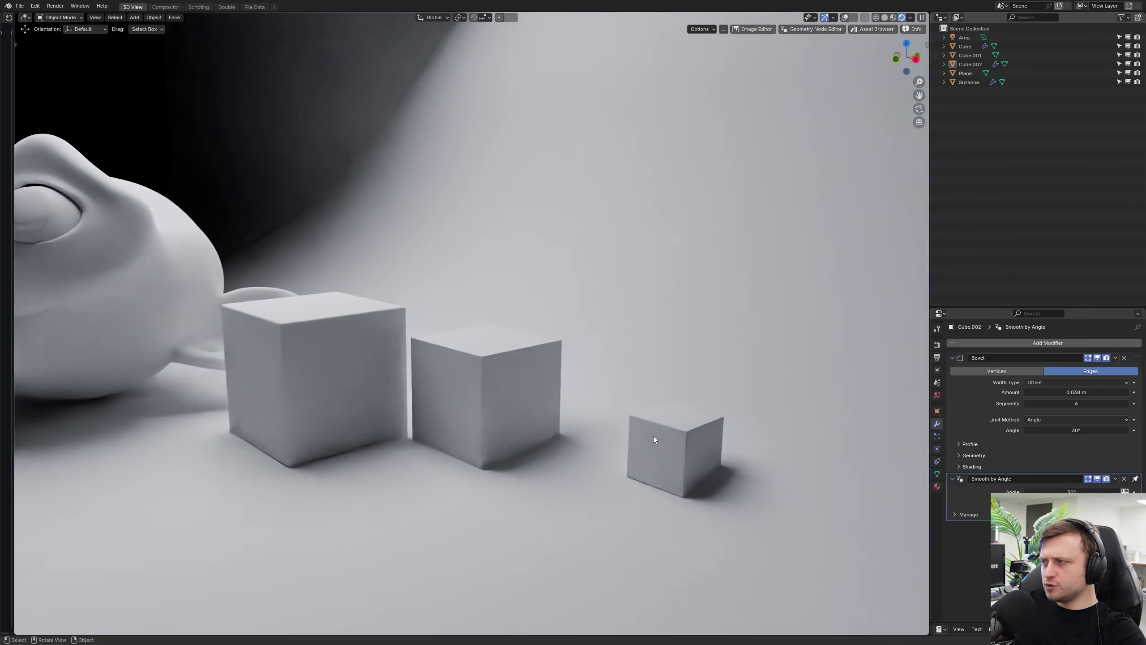
{"action": "scroll", "coordinate": [479, 431], "scroll_direction": "down", "scroll_amount": 3}
{"action": "middle_click_drag", "start_coordinate": [478, 430], "coordinate": [519, 453]}
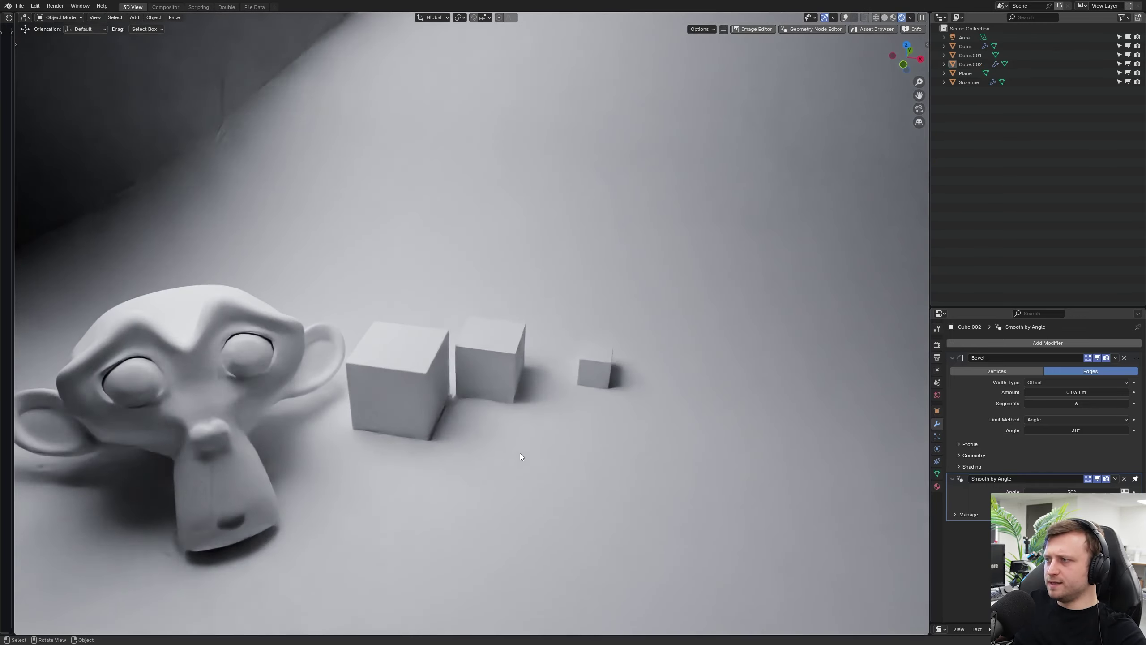
{"action": "middle_click_drag", "start_coordinate": [430, 427], "coordinate": [510, 293]}
{"action": "middle_click_drag", "start_coordinate": [424, 382], "coordinate": [531, 401]}
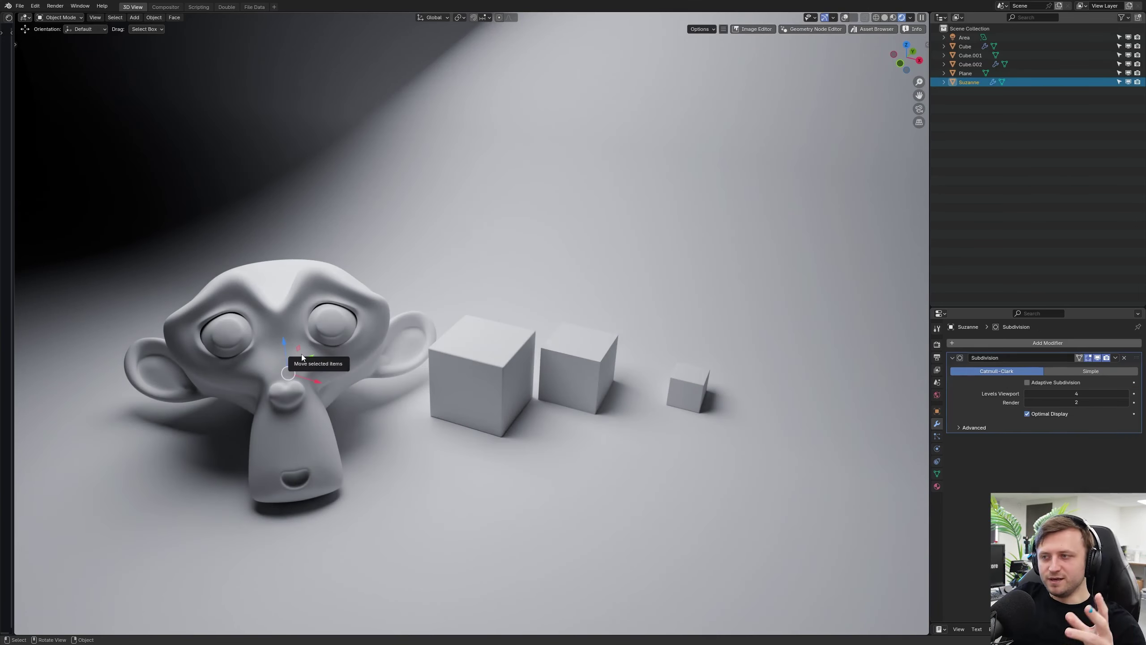
{"action": "scroll", "coordinate": [301, 354], "scroll_direction": "down", "scroll_amount": 5}
{"action": "key", "text": "shift+alt+z"}
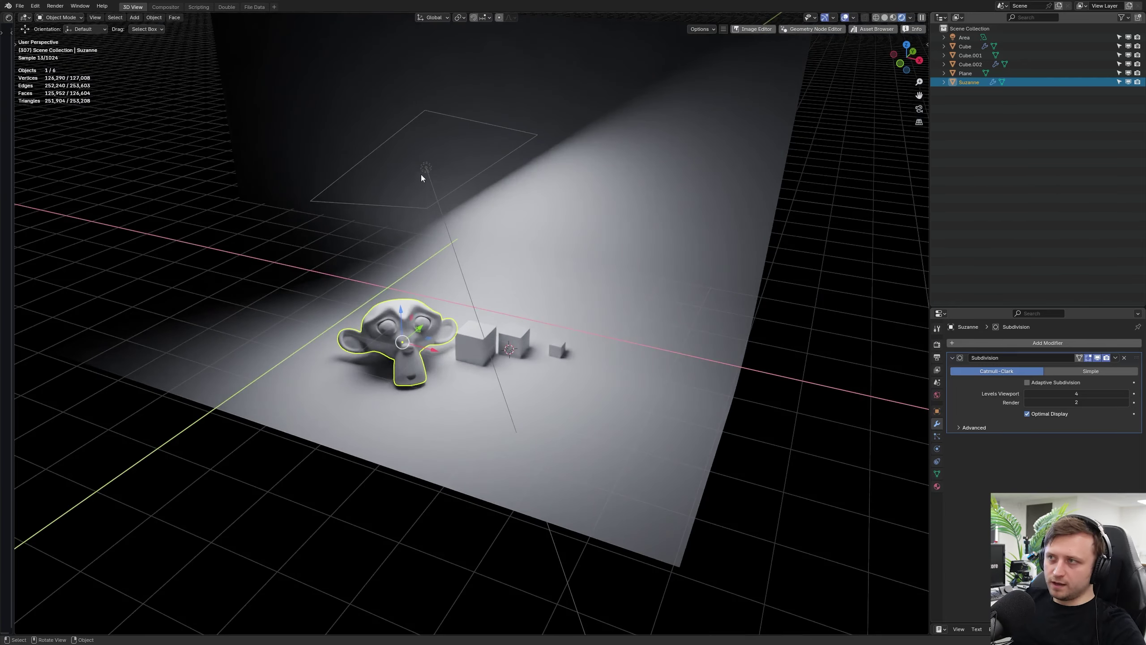
Step: Hide the viewport overlays and deselect the monkey head
{"action": "key", "text": "z"}
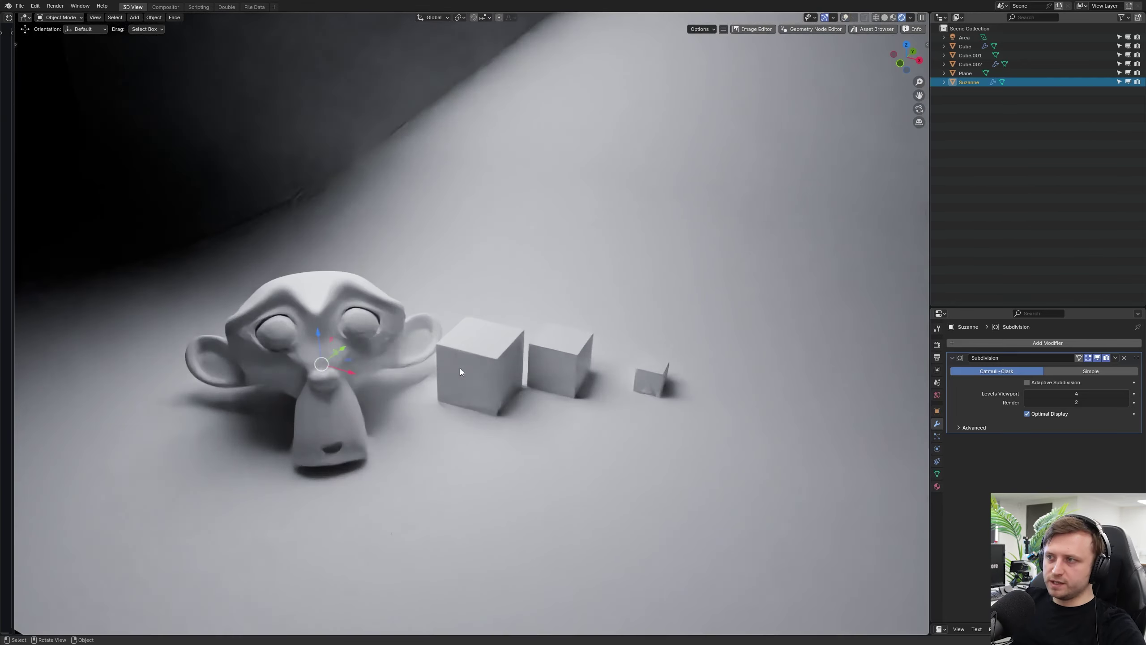
{"action": "key", "text": "alt+a"}
{"action": "scroll", "coordinate": [462, 396], "scroll_direction": "up", "scroll_amount": 3}
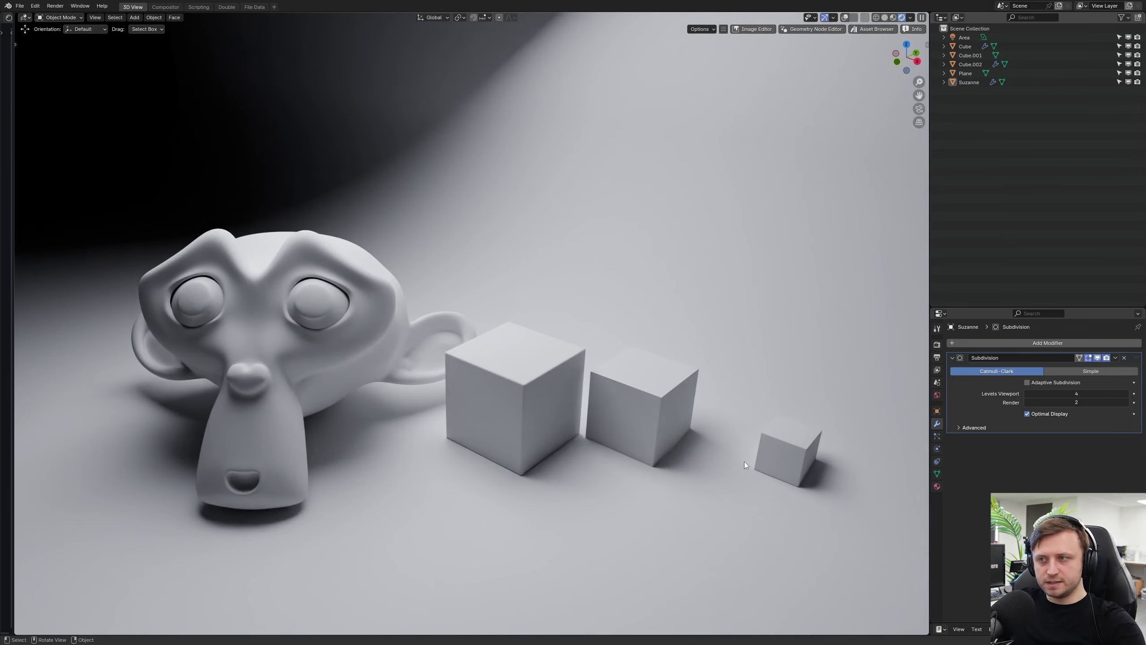
Step: Move the small cube about -1.6 m in X and -1.8 m in Y, between the monkey and the large cube, and lower it to the floor
{"action": "left_click", "coordinate": [787, 436]}
{"action": "key", "text": "g"}
{"action": "key", "text": "shift+z"}
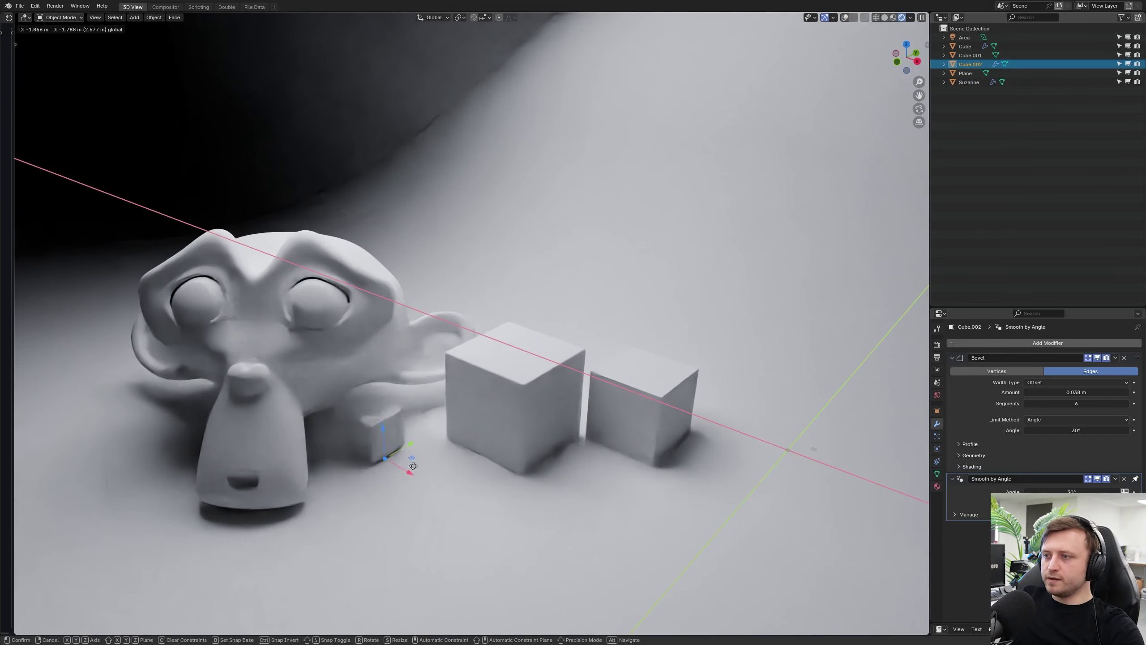
{"action": "left_click", "coordinate": [407, 442]}
{"action": "key", "text": "g"}
{"action": "key", "text": "z"}
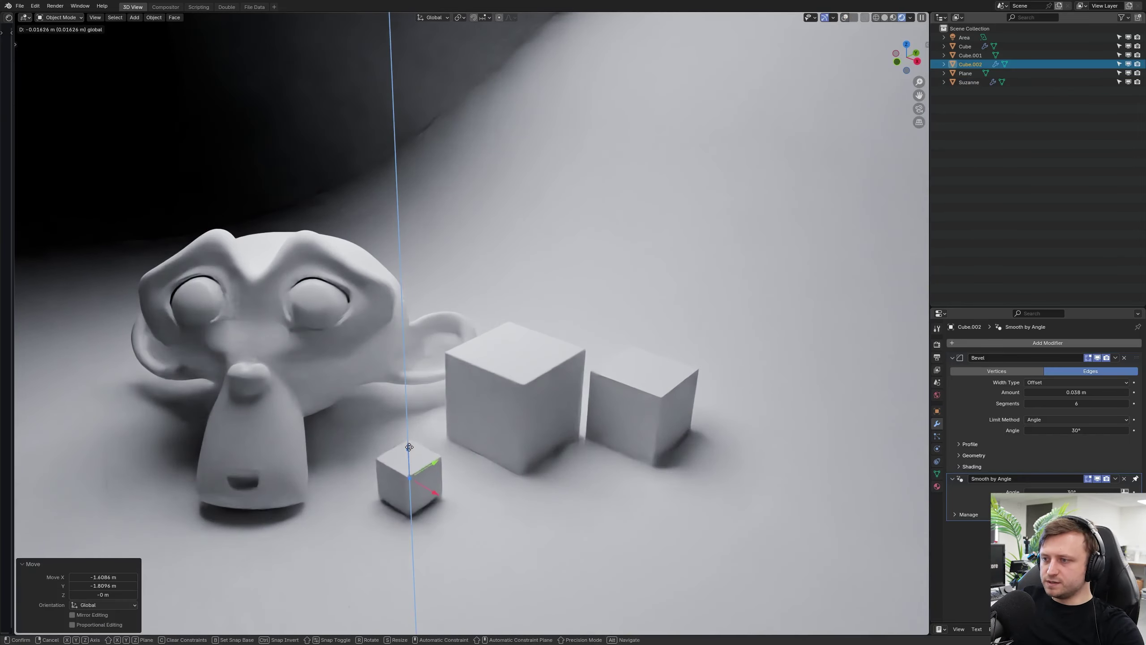
{"action": "left_click", "coordinate": [410, 447]}
Step: Try a free trackball rotation of the small cube, and undo both the rotation and its moves
{"action": "key", "text": "r"}
{"action": "key", "text": "r"}
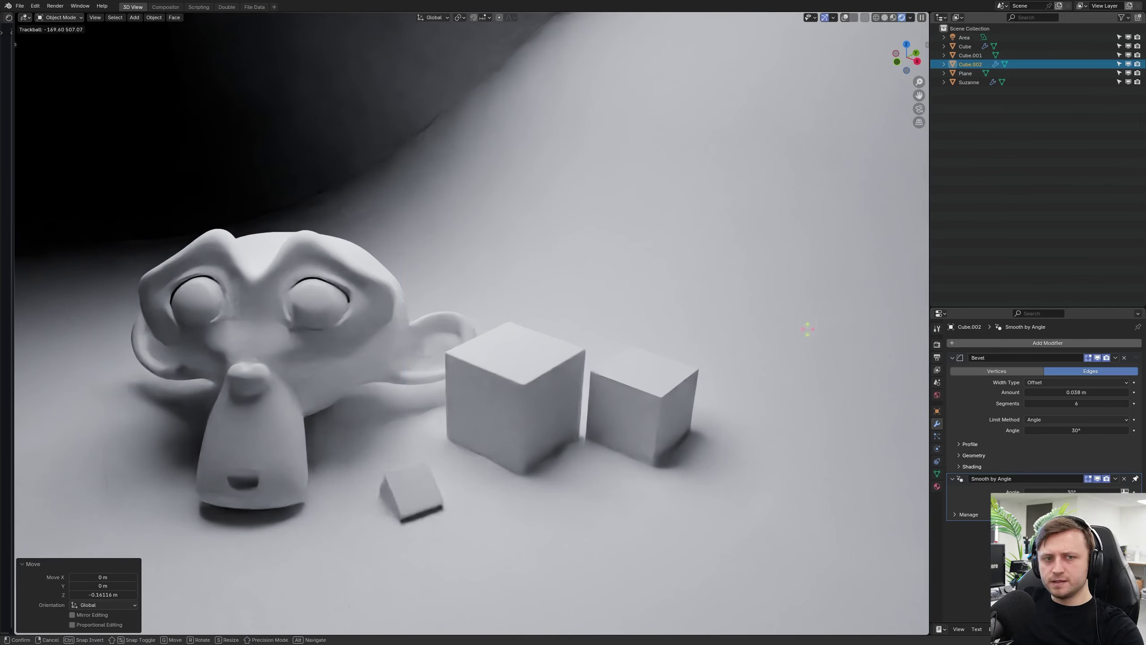
{"action": "left_click", "coordinate": [844, 315]}
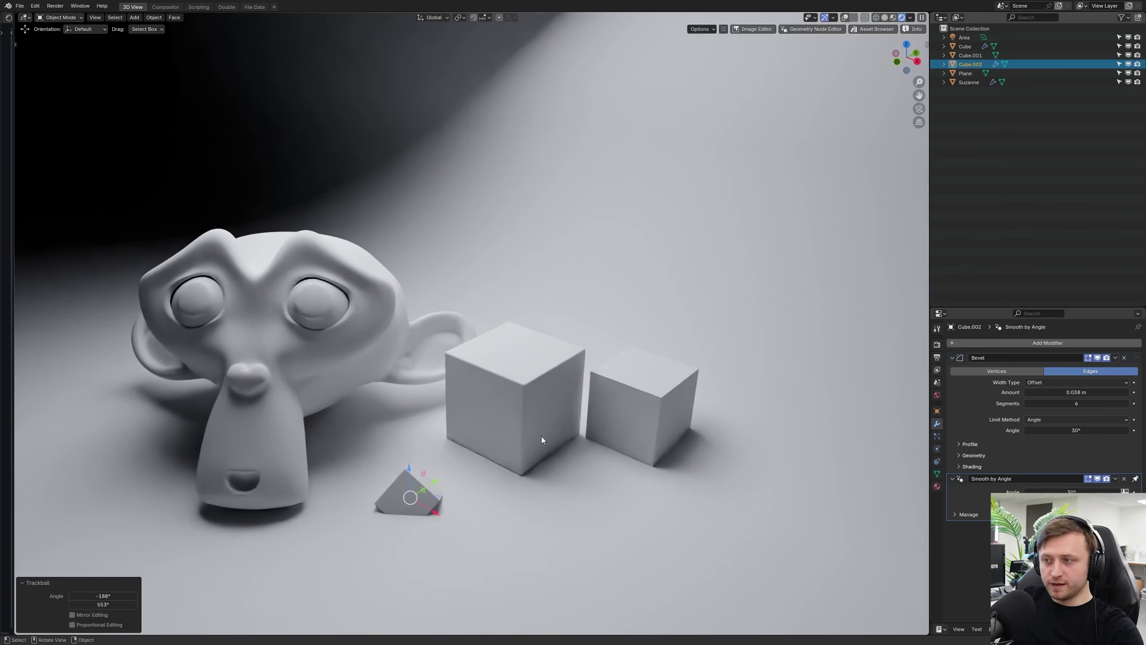
{"action": "key", "text": "ctrl+z"}
{"action": "key", "text": "ctrl+z"}
{"action": "key", "text": "ctrl+z"}
Step: Move the small cube about -0.34 m in X and -0.50 m in Y and set its height so it rests on the floor
{"action": "middle_click_drag", "start_coordinate": [713, 478], "coordinate": [681, 450]}
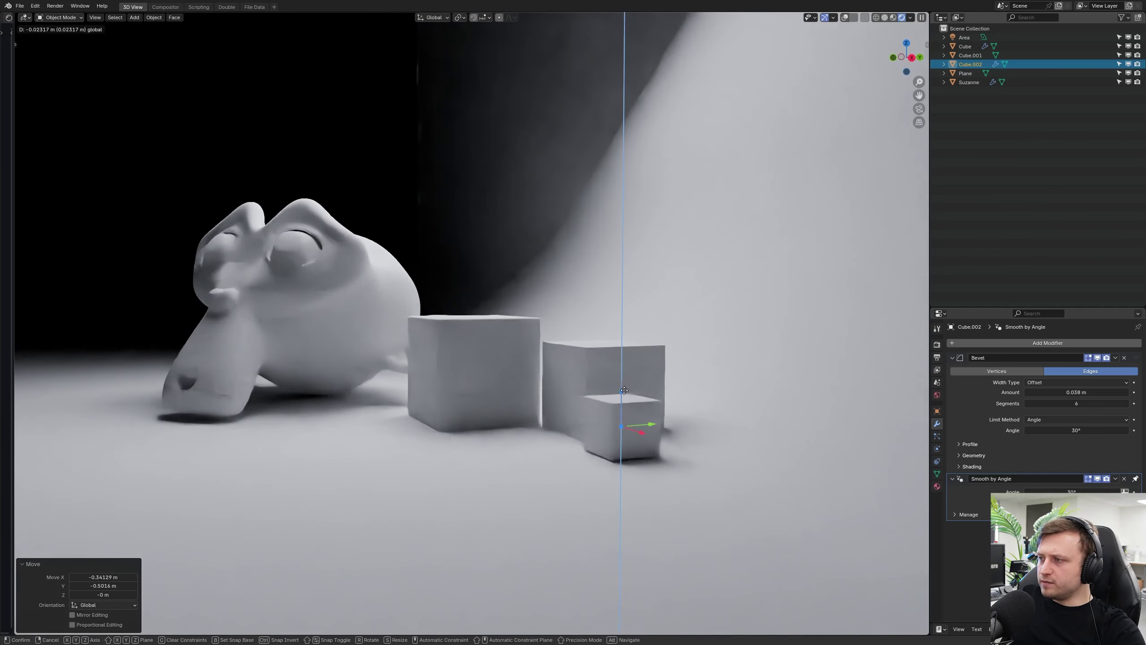
{"action": "left_click", "coordinate": [608, 390]}
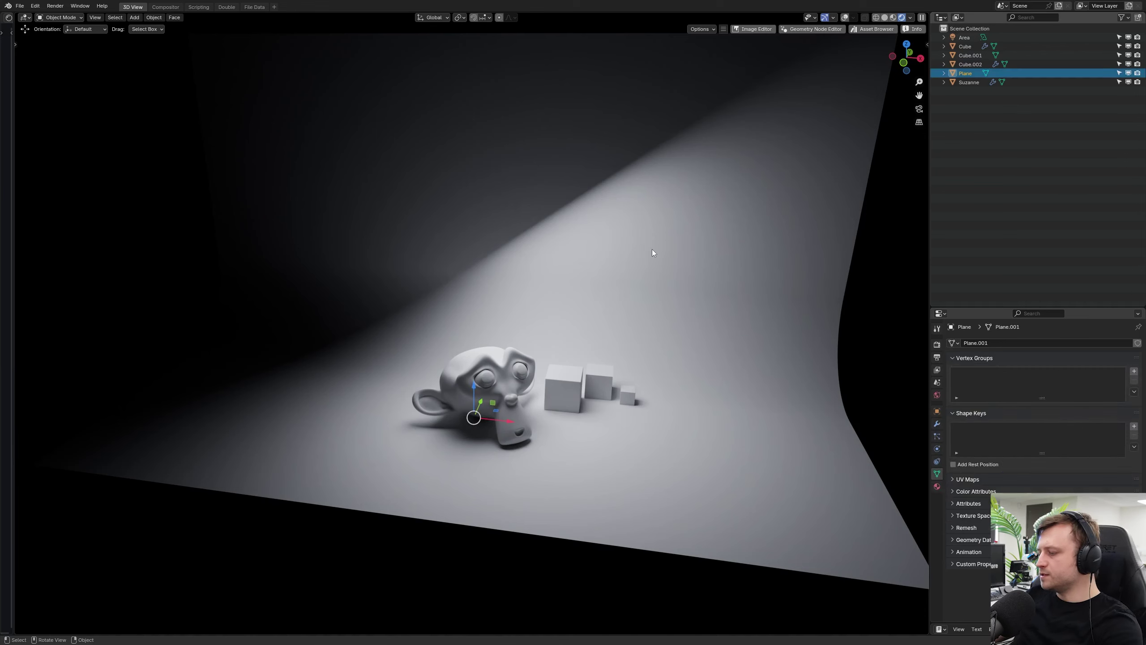
Step: Delete the backdrop plane and view the monkey and cubes without its bounced light
{"action": "key", "text": "Delete"}
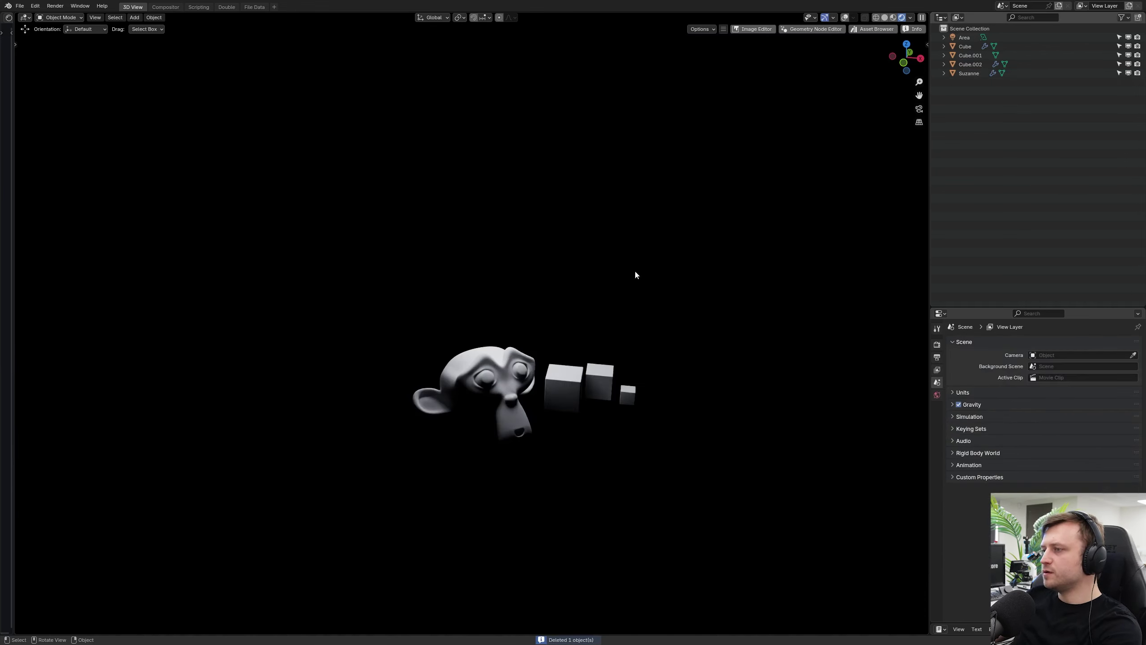
{"action": "middle_click_drag", "start_coordinate": [591, 394], "coordinate": [543, 391]}
{"action": "scroll", "coordinate": [490, 356], "scroll_direction": "up", "scroll_amount": 3}
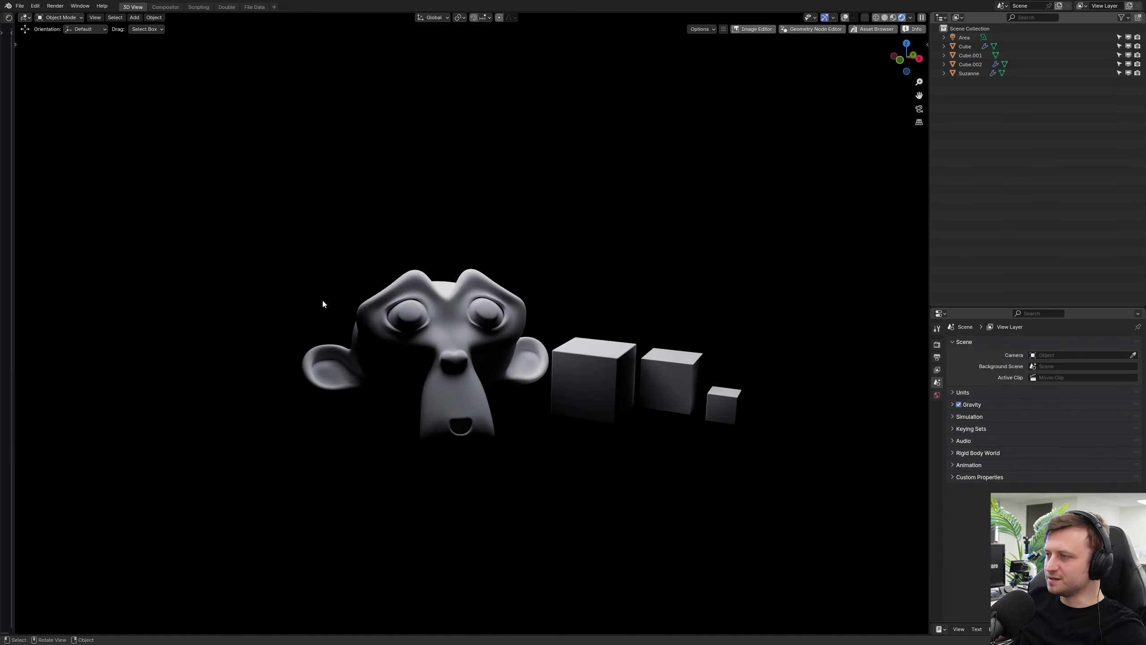
{"action": "middle_click_drag", "start_coordinate": [324, 304], "coordinate": [599, 389]}
Step: Undo and redo the backdrop's deletion repeatedly to compare the bounced light, ending with the backdrop restored
{"action": "key", "text": "ctrl+z"}
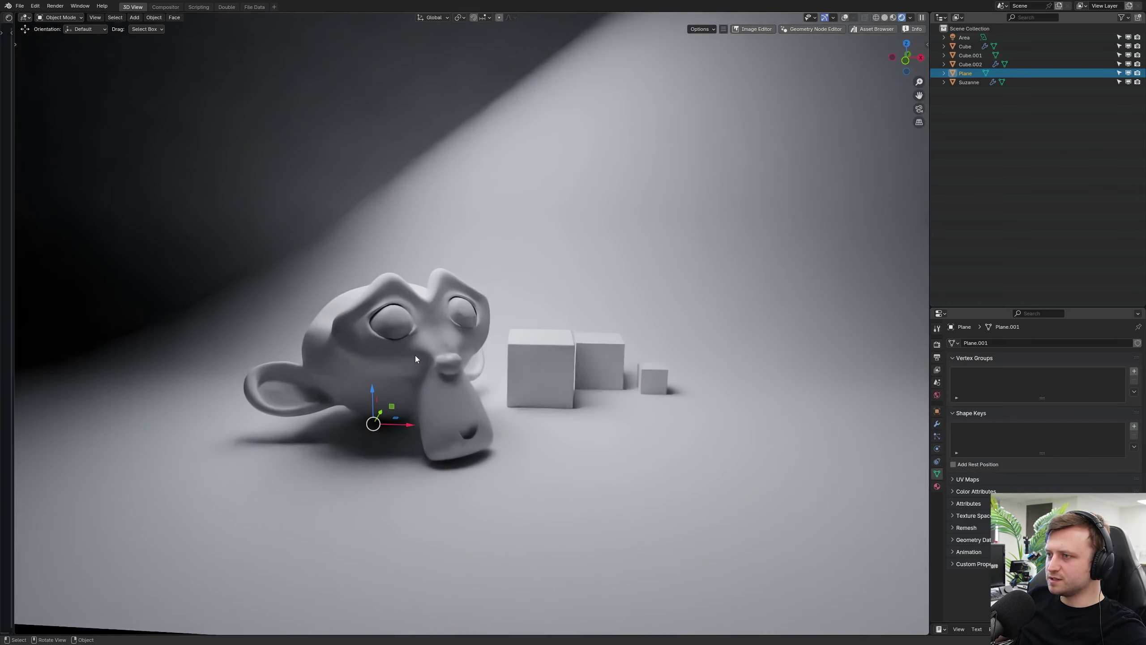
{"action": "key", "text": "ctrl+z"}
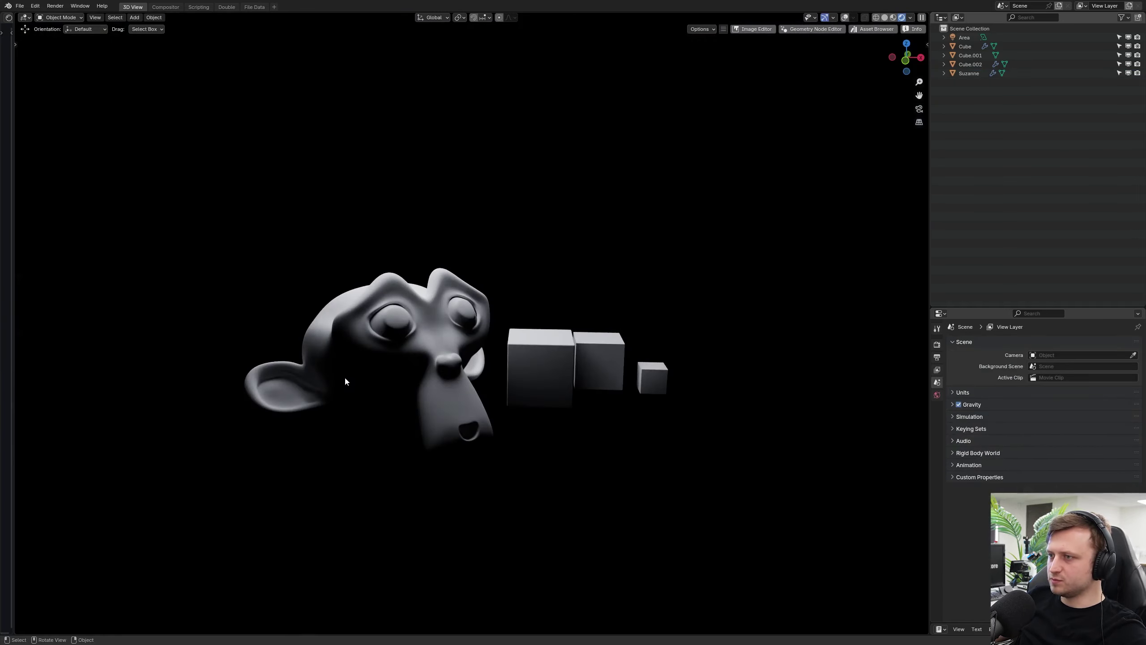
{"action": "key", "text": "ctrl+shift+z"}
{"action": "key", "text": "ctrl+z"}
{"action": "key", "text": "ctrl+shift+z"}
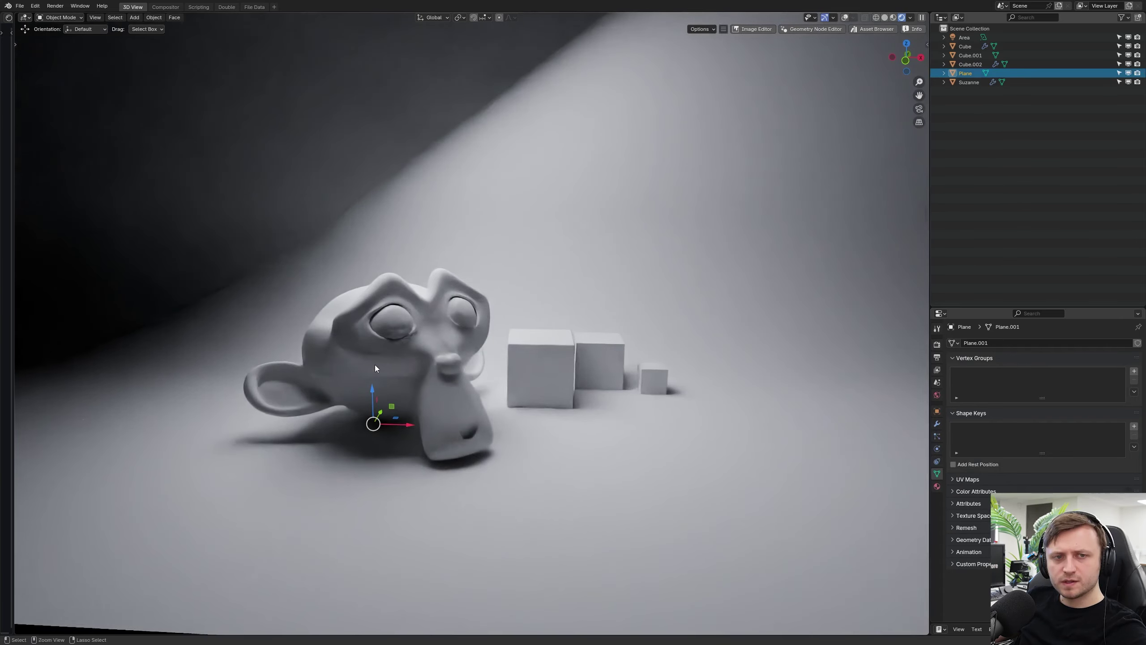
{"action": "key", "text": "ctrl+z"}
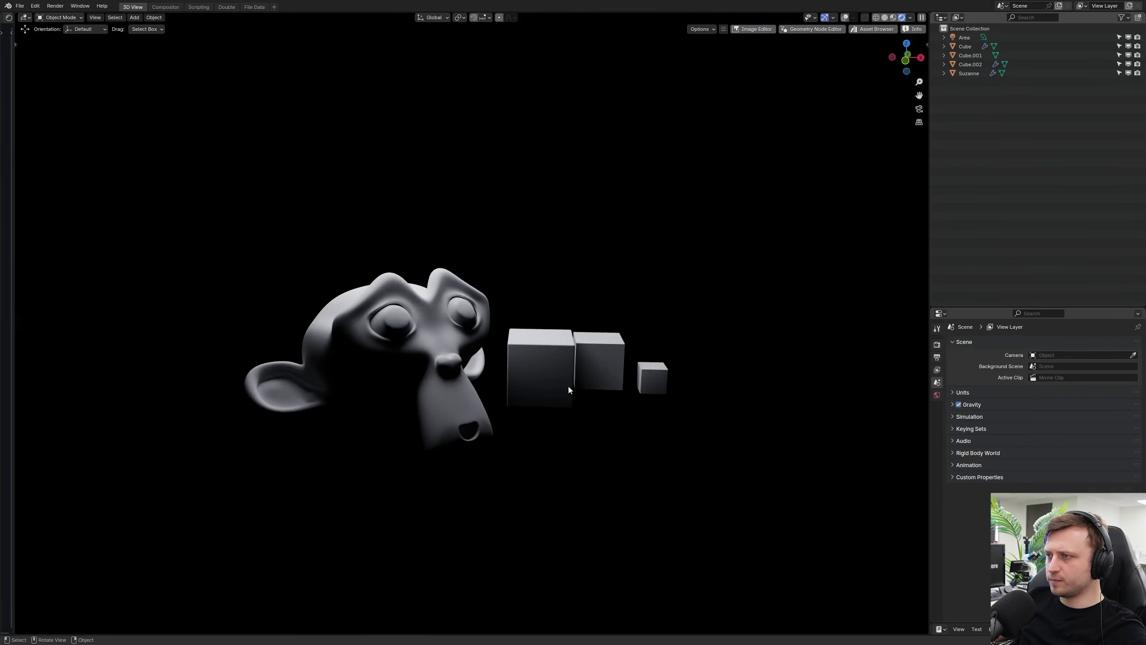
{"action": "key", "text": "ctrl+shift+z"}
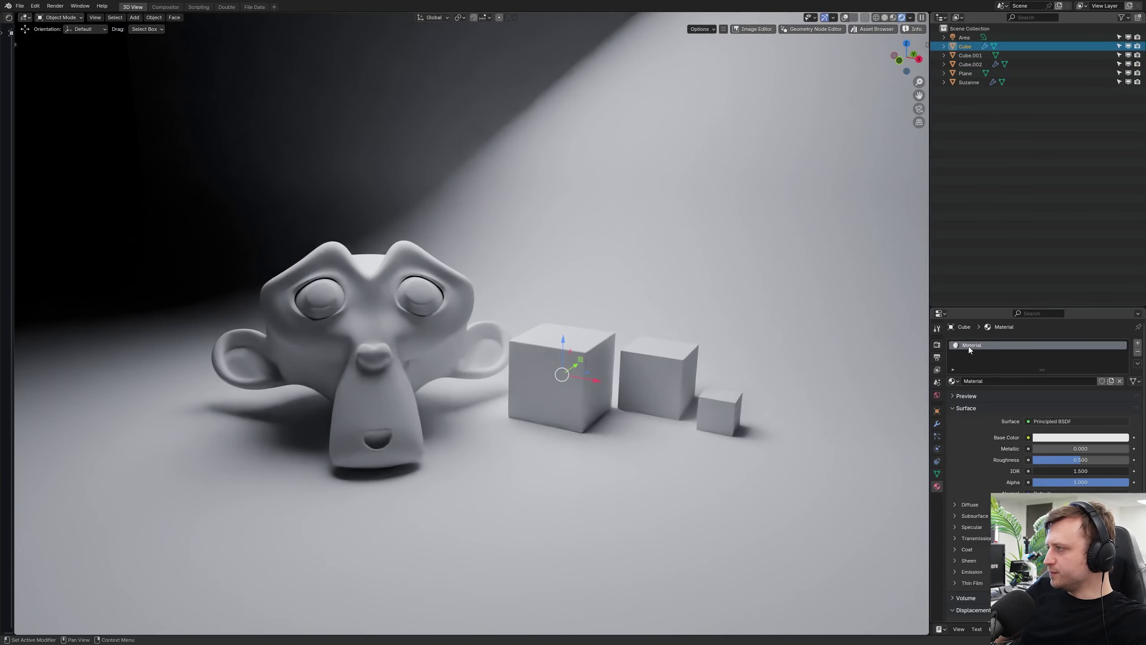
Step: Rename the large bevelled cube's material to Red and set its base color to saturated red
{"action": "double_click", "coordinate": [969, 346]}
{"action": "type", "text": "Red"}
{"action": "key", "text": "Return"}
{"action": "left_click", "coordinate": [1050, 437]}
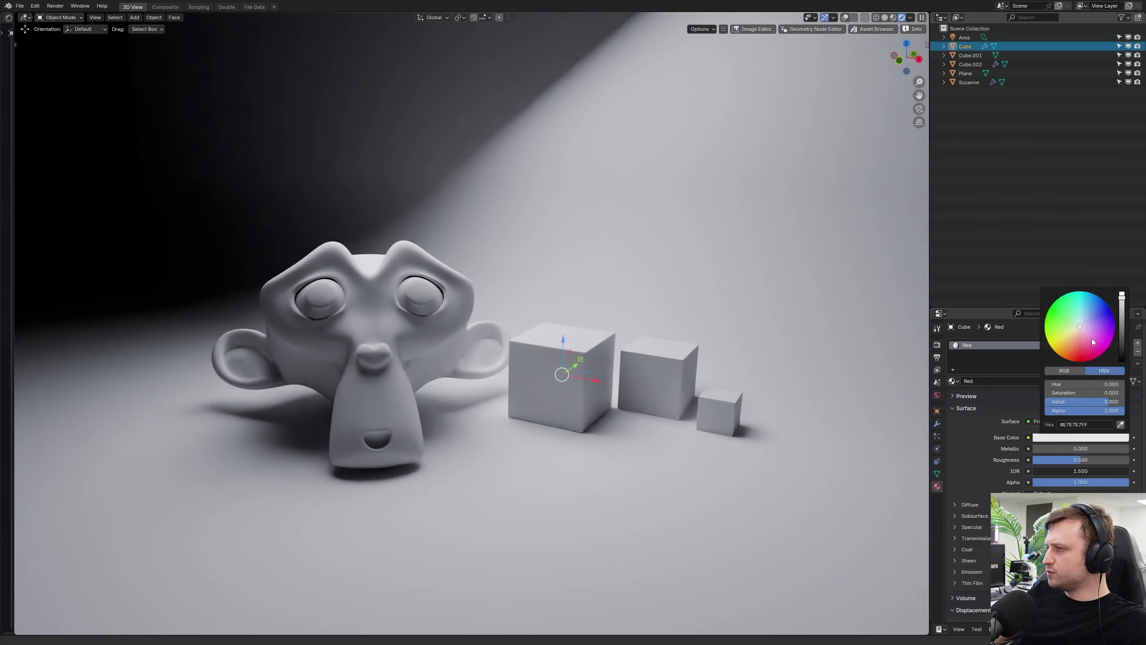
{"action": "left_click", "coordinate": [1125, 334]}
{"action": "scroll", "coordinate": [507, 359], "scroll_direction": "up", "scroll_amount": 2}
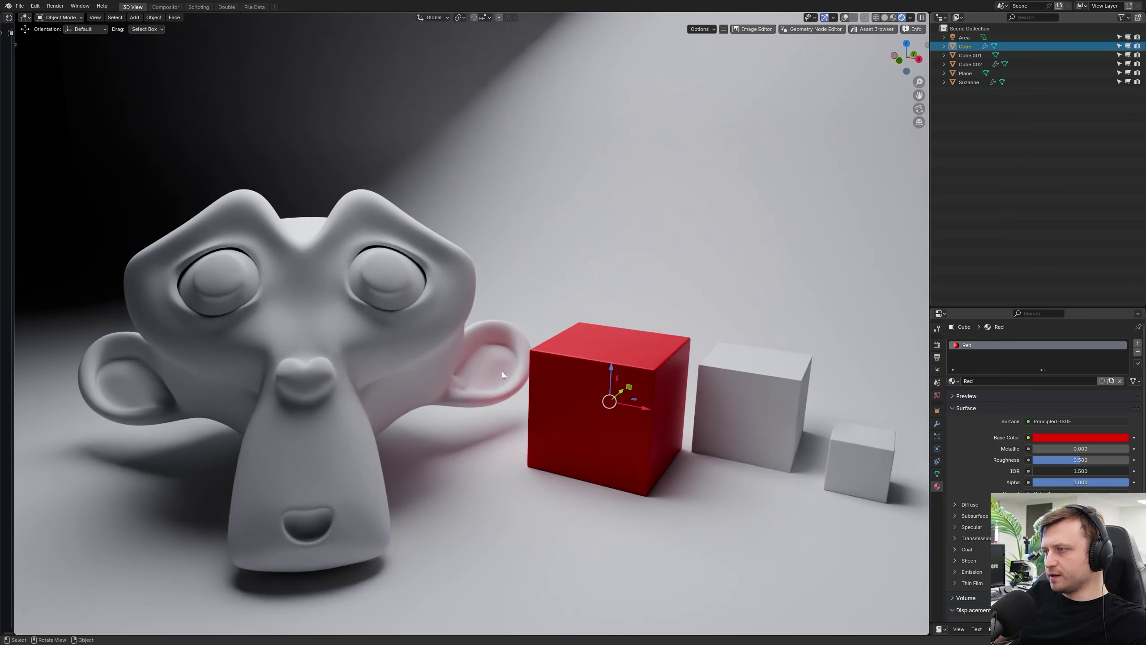
{"action": "scroll", "coordinate": [478, 370], "scroll_direction": "down", "scroll_amount": 2}
{"action": "middle_click_drag", "start_coordinate": [500, 400], "coordinate": [509, 369]}
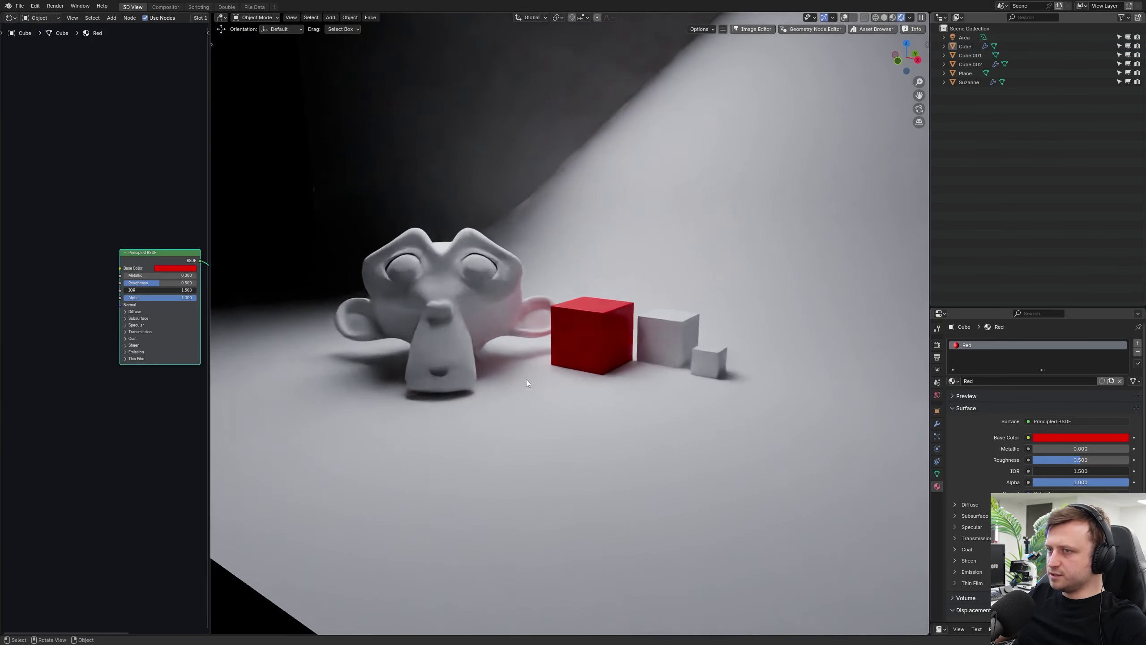
Step: Give the Red material a red emission color with a strength of 47.2
{"action": "middle_click_drag", "start_coordinate": [98, 394], "coordinate": [70, 397]}
{"action": "left_click", "coordinate": [77, 378]}
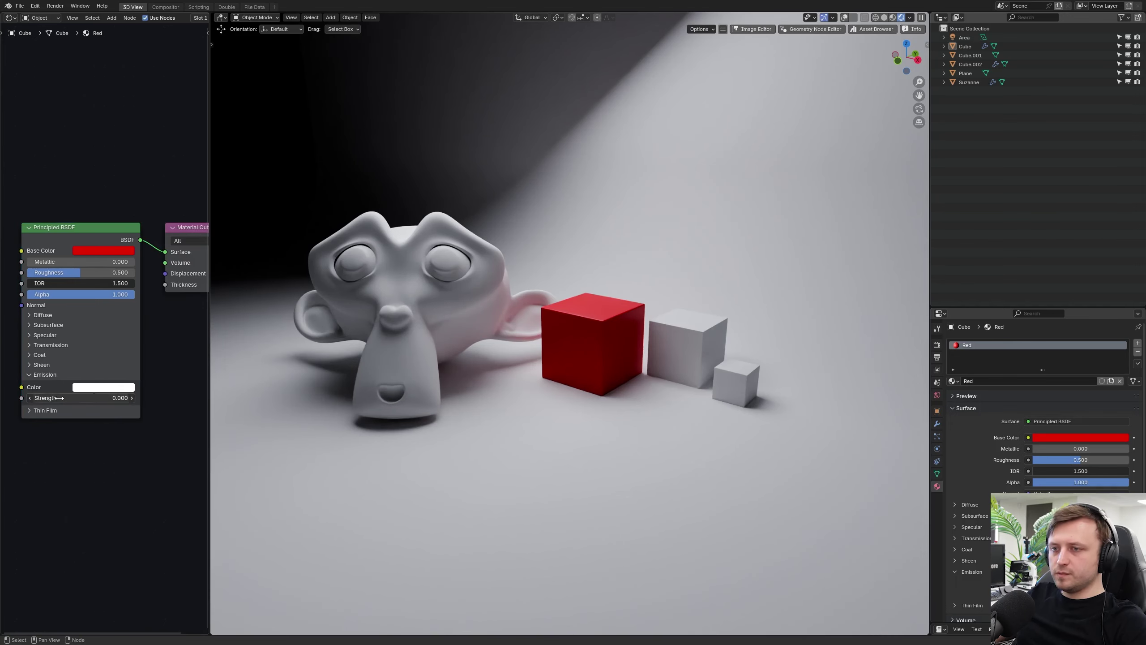
{"action": "left_click_drag", "start_coordinate": [57, 397], "coordinate": [117, 397]}
{"action": "left_click", "coordinate": [85, 387]}
{"action": "left_click", "coordinate": [122, 304]}
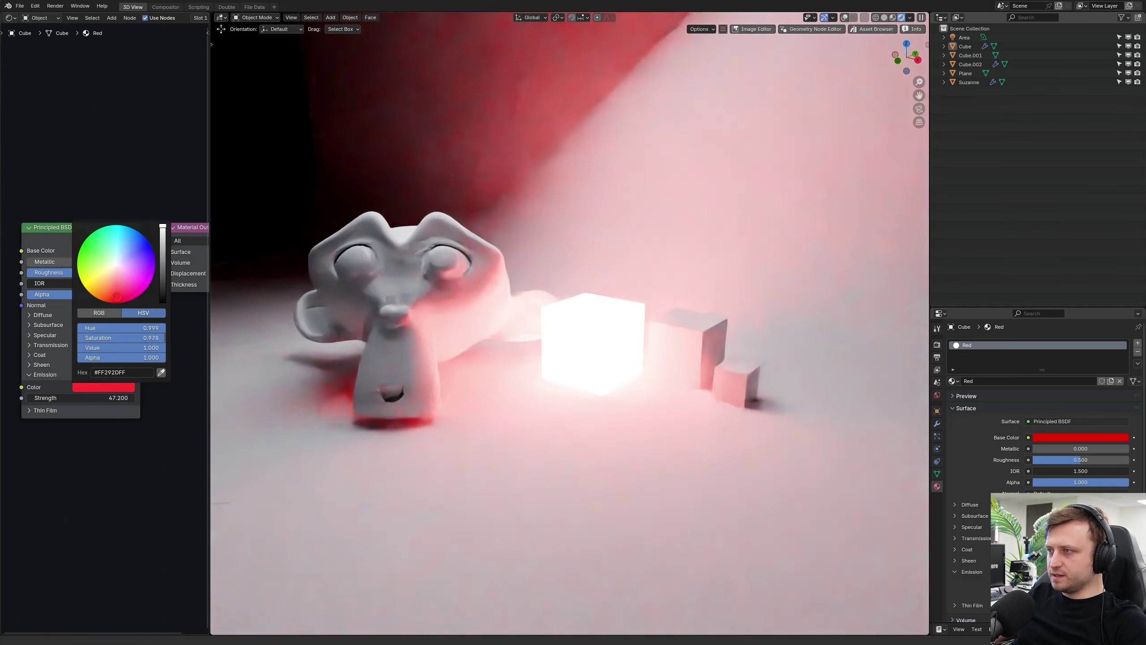
{"action": "middle_click_drag", "start_coordinate": [548, 319], "coordinate": [571, 319]}
{"action": "scroll", "coordinate": [571, 320], "scroll_direction": "down", "scroll_amount": 2}
Step: Reduce the Red material's emission strength to 22.5 and deselect everything
{"action": "left_click", "coordinate": [108, 398]}
{"action": "type", "text": "4.1"}
{"action": "key", "text": "Return"}
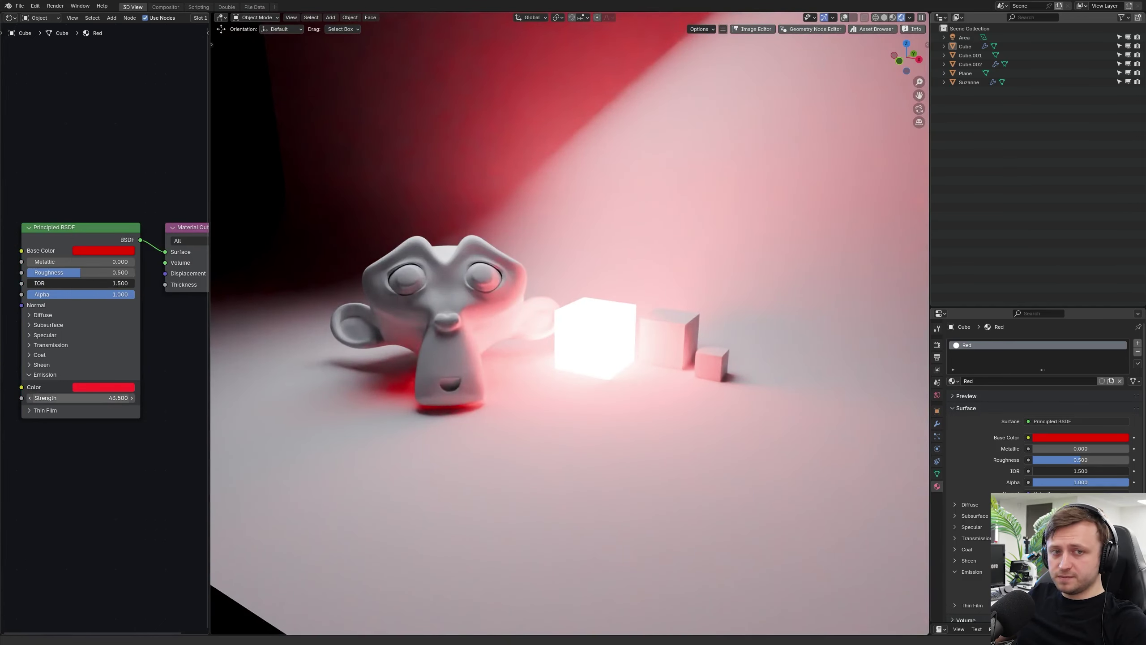
{"action": "mouse_move", "coordinate": [81, 398]}
{"action": "left_mouse_down"}
{"action": "mouse_move", "coordinate": [122, 398]}
{"action": "mouse_move", "coordinate": [74, 397]}
{"action": "mouse_move", "coordinate": [101, 397]}
{"action": "left_mouse_up"}
{"action": "key", "text": "a"}
{"action": "key", "text": "alt+a"}
Step: Lift the glowing cube off the floor into the air, rotate it freely and scale it
{"action": "middle_click_drag", "start_coordinate": [541, 316], "coordinate": [503, 319]}
{"action": "left_click", "coordinate": [595, 346]}
{"action": "key", "text": "g"}
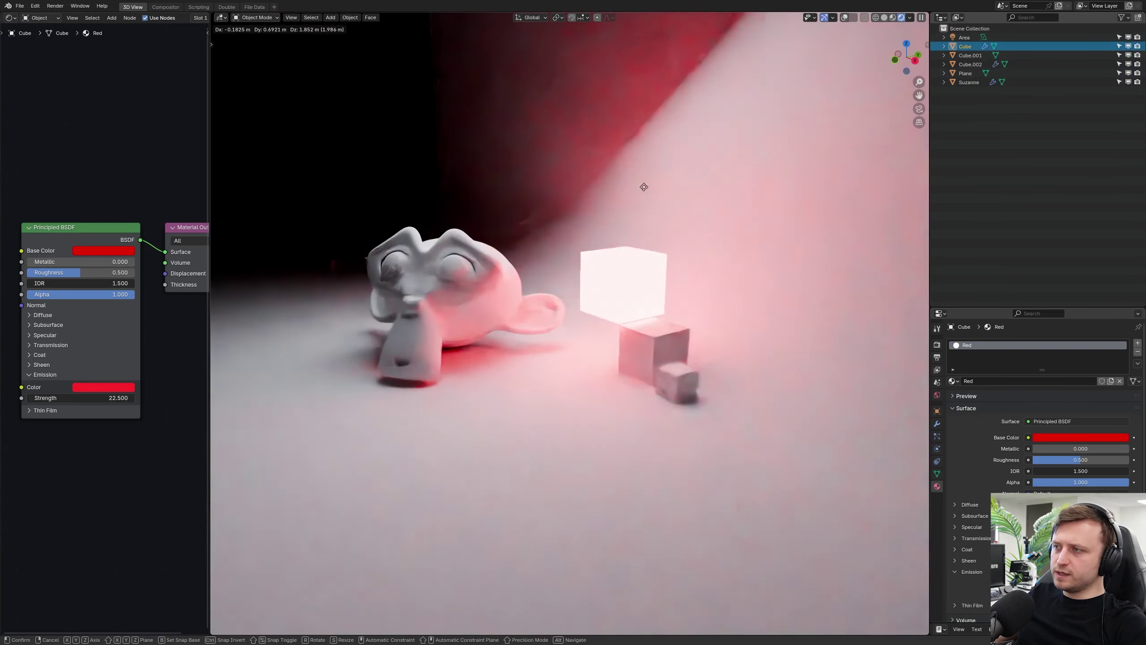
{"action": "left_click", "coordinate": [518, 170]}
{"action": "key", "text": "r"}
{"action": "key", "text": "r"}
{"action": "left_click", "coordinate": [589, 264]}
{"action": "key", "text": "s"}
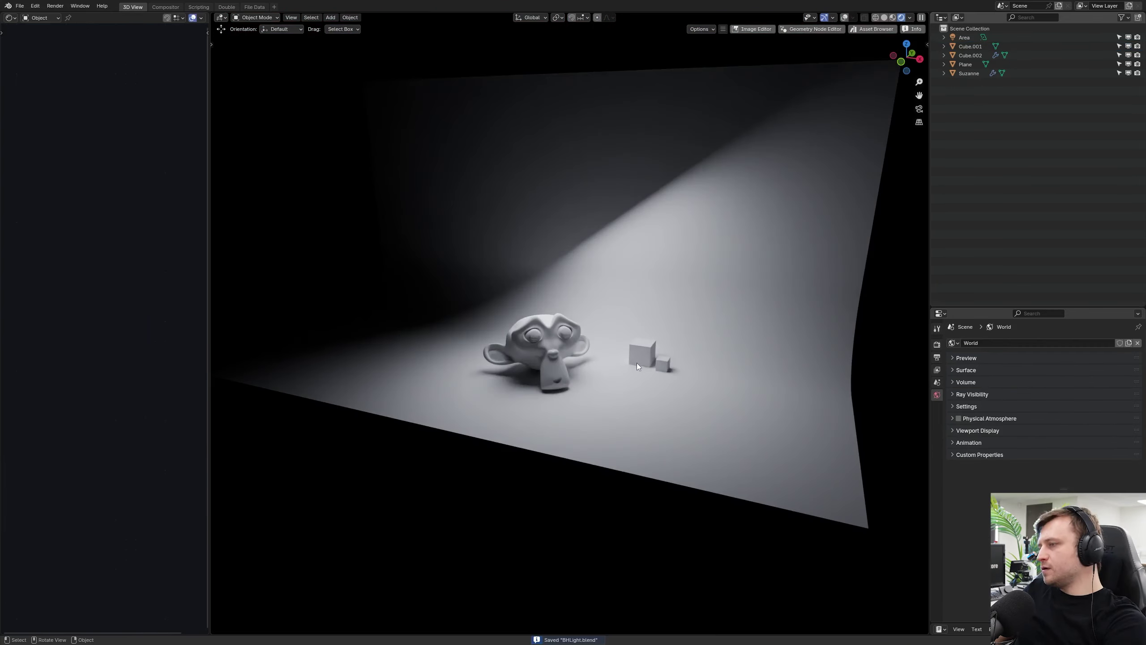
Step: Delete the remaining cubes, the backdrop plane and the area light, keeping only the monkey head
{"action": "key", "text": "Delete"}
{"action": "left_click", "coordinate": [632, 373]}
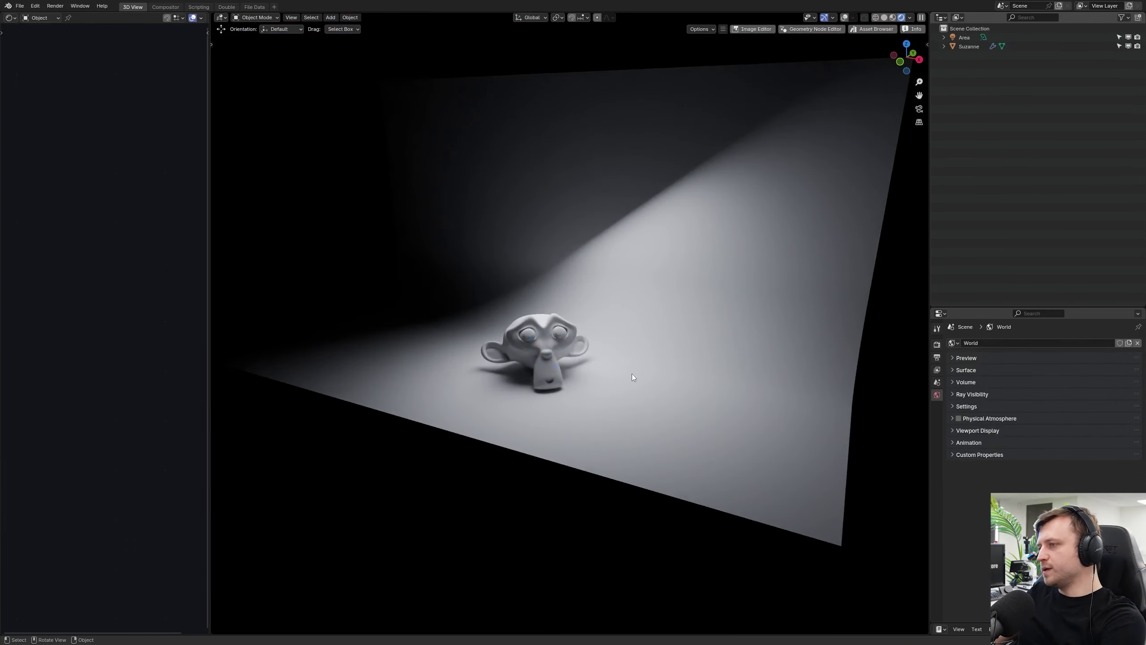
{"action": "key", "text": "Delete"}
{"action": "middle_click_drag", "start_coordinate": [582, 407], "coordinate": [595, 401]}
{"action": "key", "text": "shift+alt+z"}
{"action": "left_click", "coordinate": [572, 237]}
{"action": "key", "text": "Delete"}
Step: Add a 2 m plane at the origin in solid view and move one of its edges about 13 m along Y
{"action": "mouse_move", "coordinate": [598, 222]}
{"action": "middle_mouse_down"}
{"action": "mouse_move", "coordinate": [572, 216]}
{"action": "mouse_move", "coordinate": [571, 335]}
{"action": "mouse_move", "coordinate": [596, 382]}
{"action": "mouse_move", "coordinate": [683, 373]}
{"action": "mouse_move", "coordinate": [621, 372]}
{"action": "middle_mouse_up"}
{"action": "key", "text": "z"}
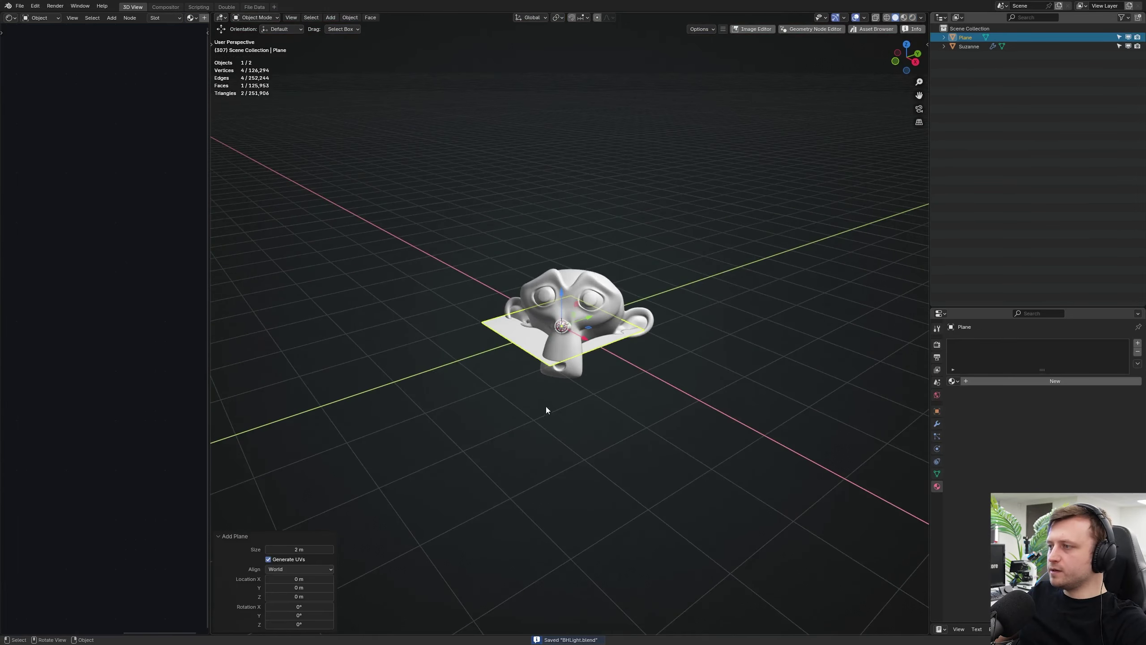
{"action": "key", "text": "Tab"}
{"action": "left_click", "coordinate": [555, 464]}
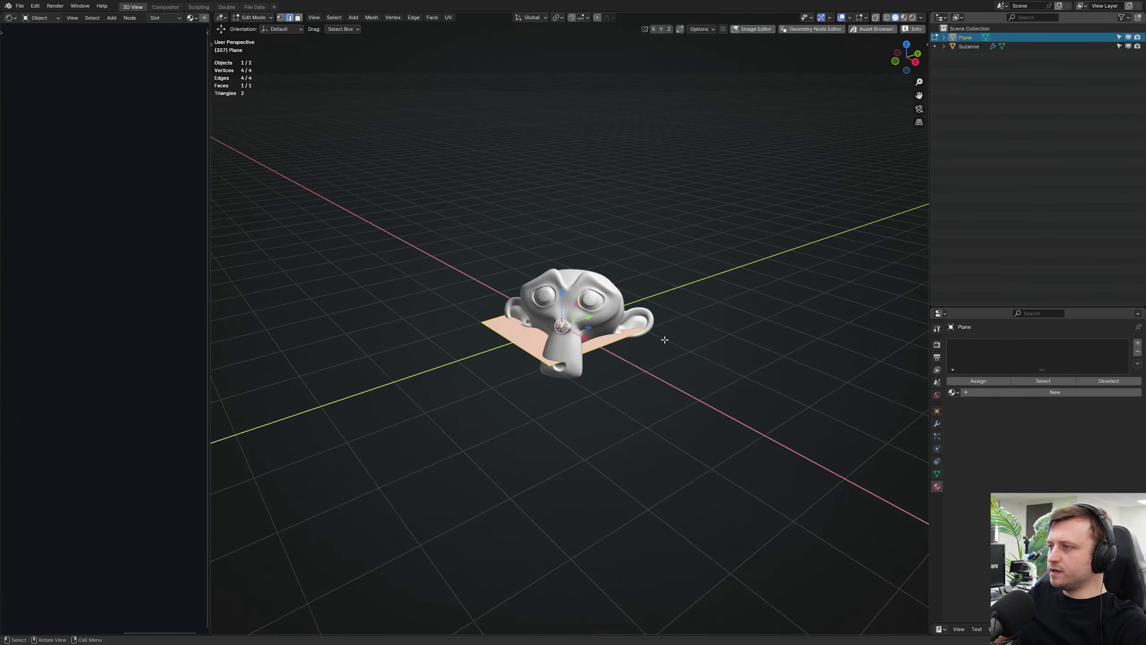
{"action": "scroll", "coordinate": [504, 419], "scroll_direction": "down", "scroll_amount": 3}
{"action": "middle_click_drag", "start_coordinate": [665, 338], "coordinate": [532, 415], "text": "shift"}
{"action": "left_click", "coordinate": [519, 402]}
{"action": "left_click_drag", "start_coordinate": [524, 379], "coordinate": [704, 239]}
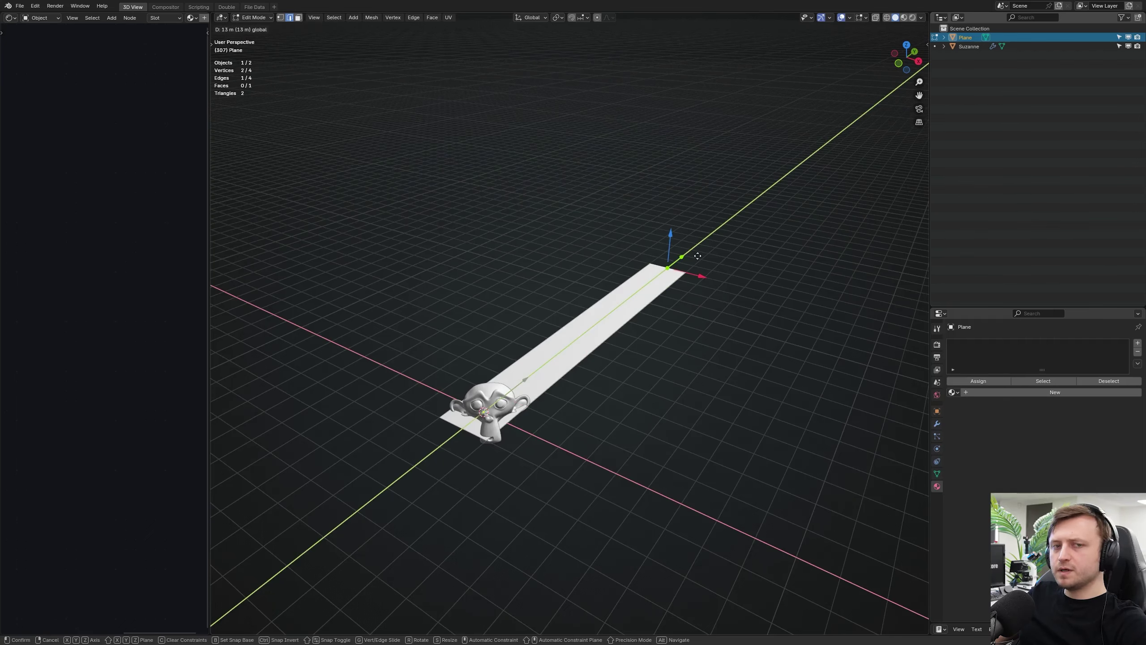
Step: Duplicate the floor plane, rotate the copy 90° about Y, and move it -1 m in X and 1 m in Z as a side wall
{"action": "middle_click_drag", "start_coordinate": [515, 357], "coordinate": [546, 314]}
{"action": "type", "text": "r"}
{"action": "type", "text": "y"}
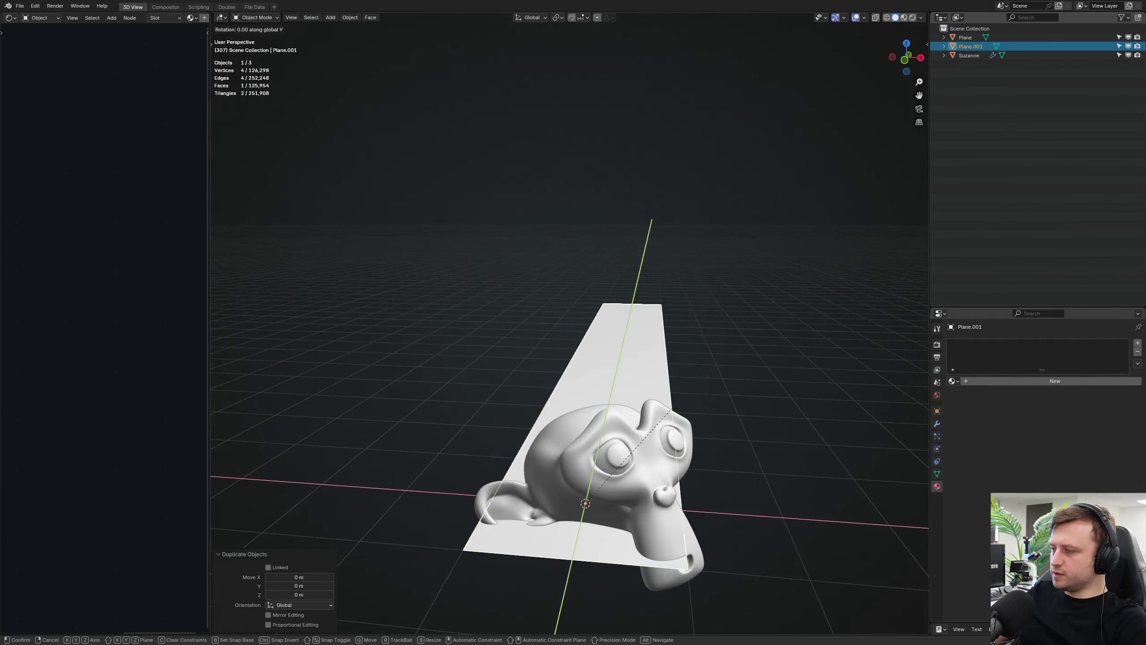
{"action": "type", "text": "90"}
{"action": "key", "text": "Return"}
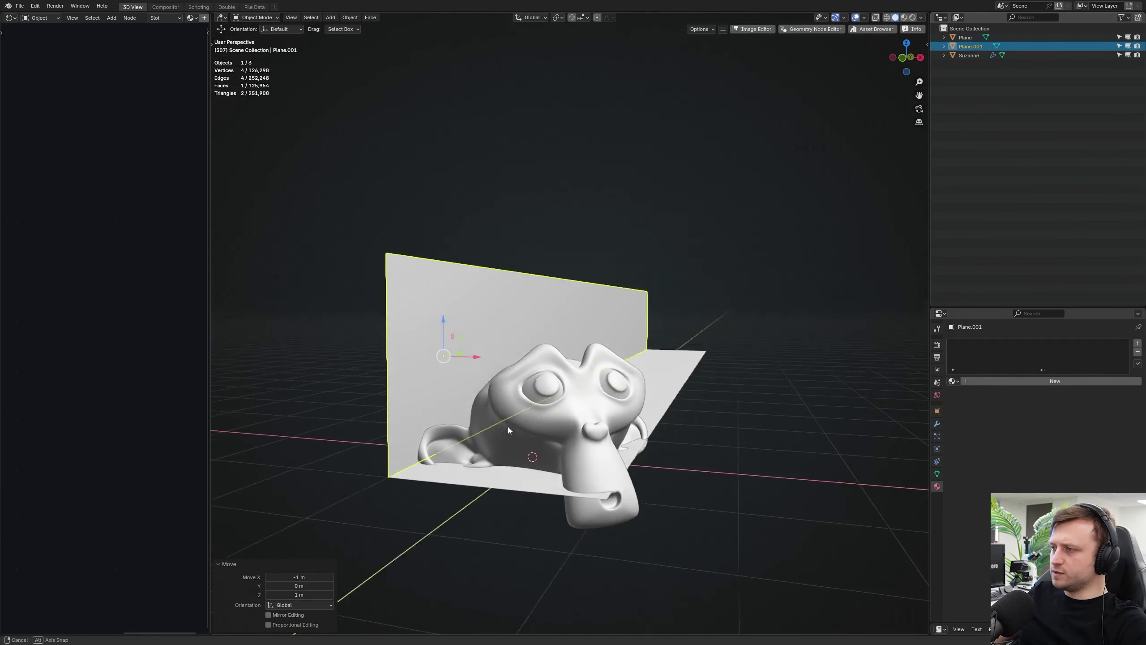
Step: Try tilting the side wall 20° about the Y axis
{"action": "middle_click_drag", "start_coordinate": [507, 427], "coordinate": [586, 420]}
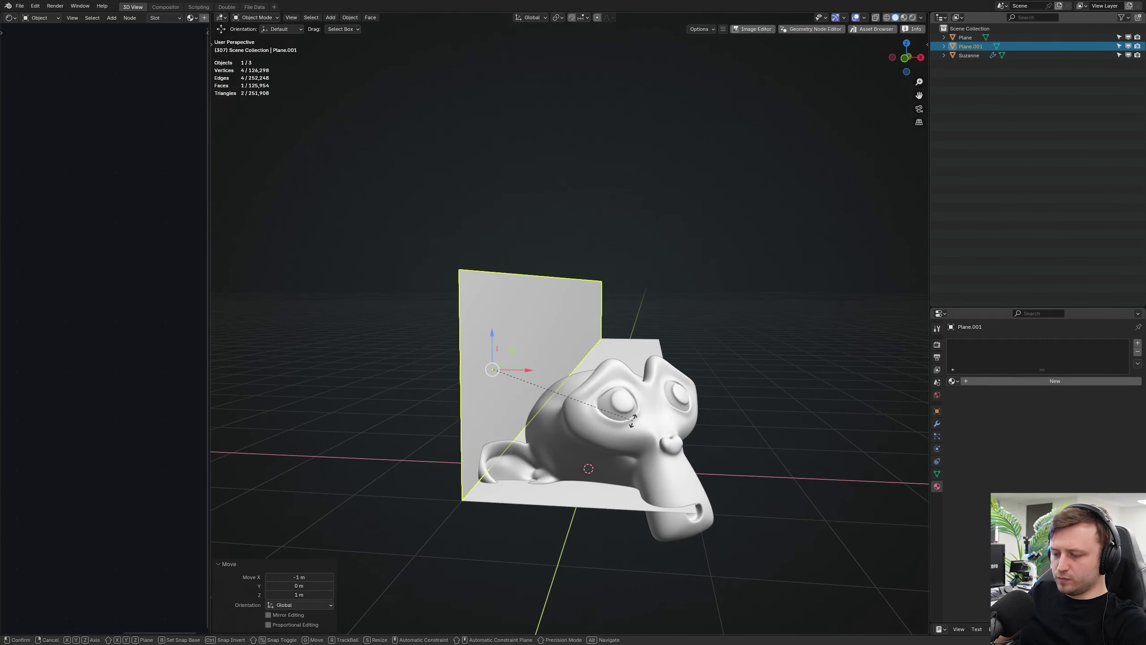
{"action": "key", "text": "r"}
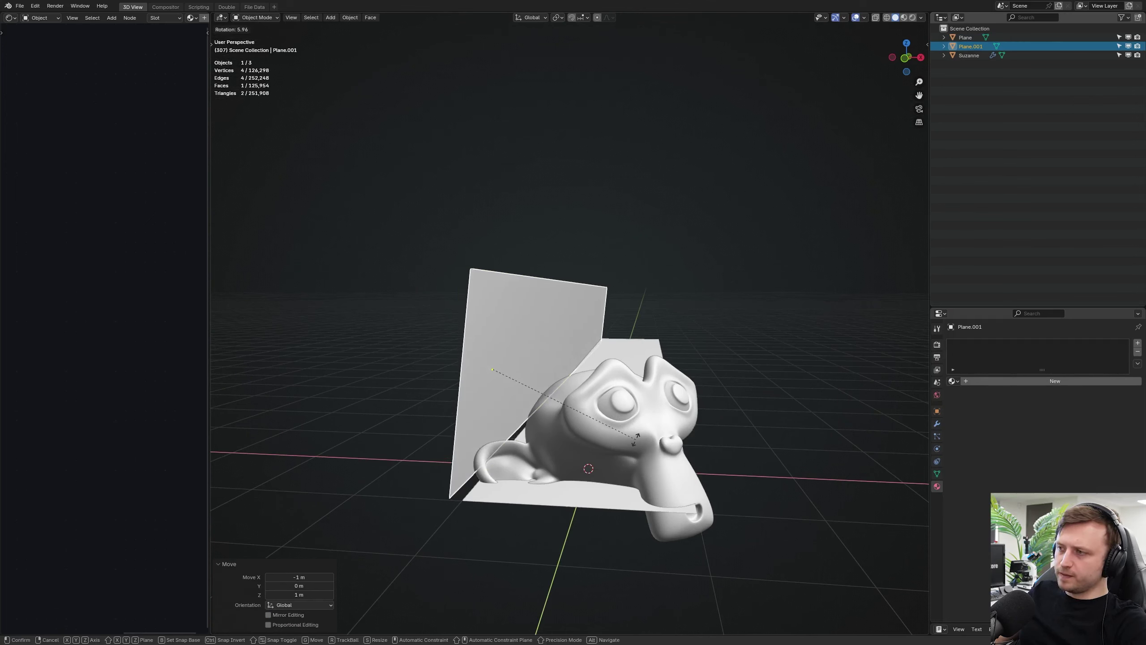
{"action": "key", "text": "y"}
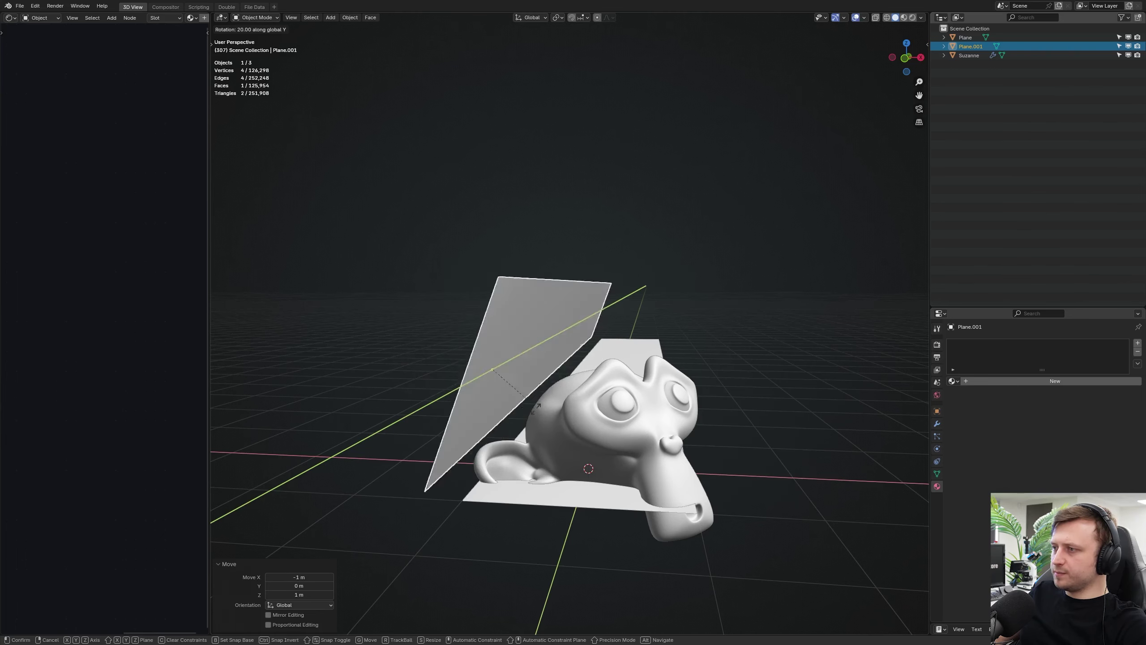
Step: Scale the monkey head to 0.381 and place it on the floor plane beside the wall
{"action": "key", "text": "g"}
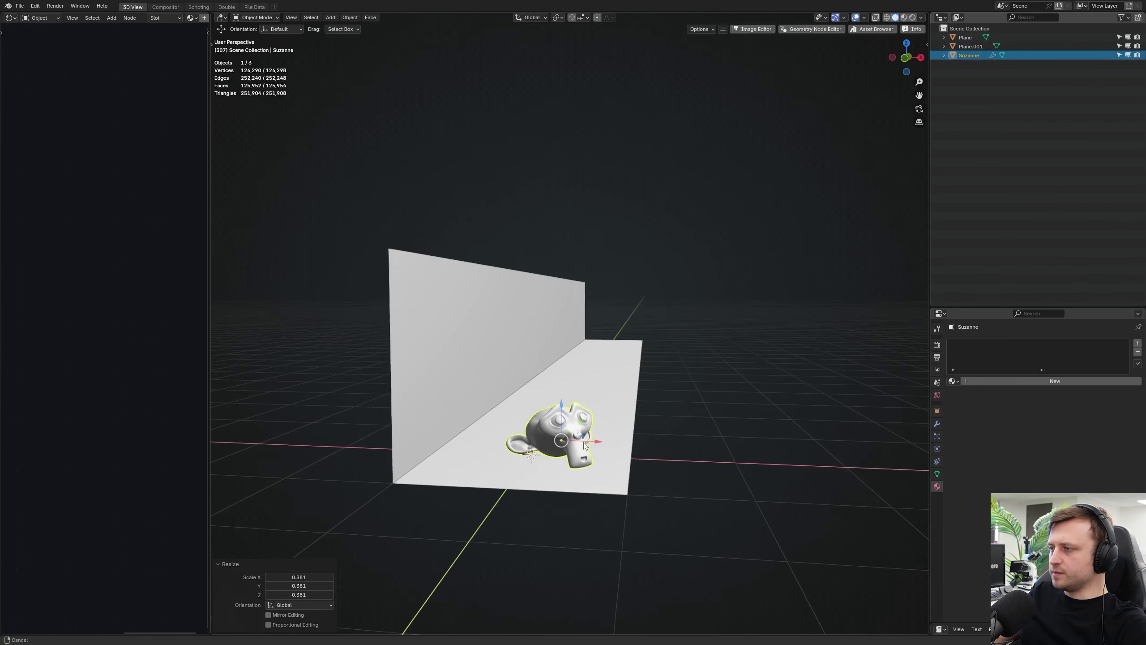
{"action": "middle_click_drag", "start_coordinate": [584, 443], "coordinate": [600, 437]}
{"action": "scroll", "coordinate": [599, 437], "scroll_direction": "up", "scroll_amount": 4}
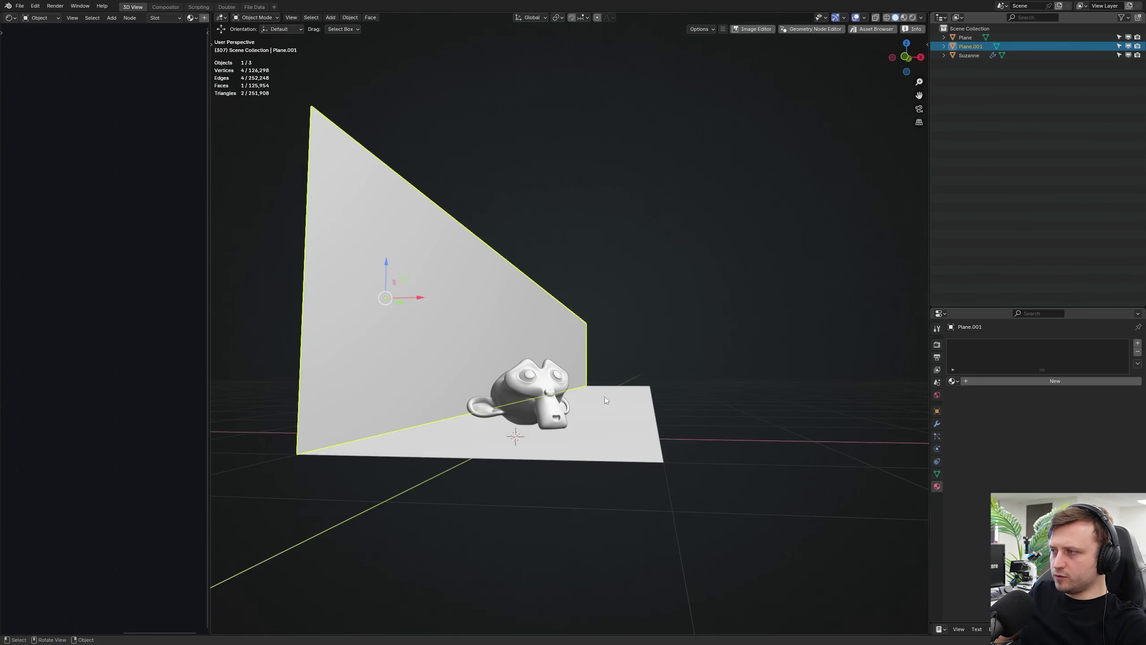
Step: Duplicate the floor plane, rotate the copy 90° about Y and raise it 1 m as the opposite side wall
{"action": "left_click", "coordinate": [604, 396]}
{"action": "key", "text": "shift+d"}
{"action": "mouse_move", "coordinate": [617, 419]}
{"action": "middle_mouse_down"}
{"action": "mouse_move", "coordinate": [681, 416]}
{"action": "mouse_move", "coordinate": [670, 348]}
{"action": "mouse_move", "coordinate": [681, 383]}
{"action": "mouse_move", "coordinate": [534, 396]}
{"action": "mouse_move", "coordinate": [556, 413]}
{"action": "mouse_move", "coordinate": [556, 431]}
{"action": "middle_mouse_up"}
{"action": "type", "text": "ry90"}
{"action": "key", "text": "Return"}
Step: Add a point light in rendered shading and position it inside the corridor near the monkey head
{"action": "key", "text": "z"}
{"action": "left_click", "coordinate": [536, 345]}
{"action": "key", "text": "shift+a"}
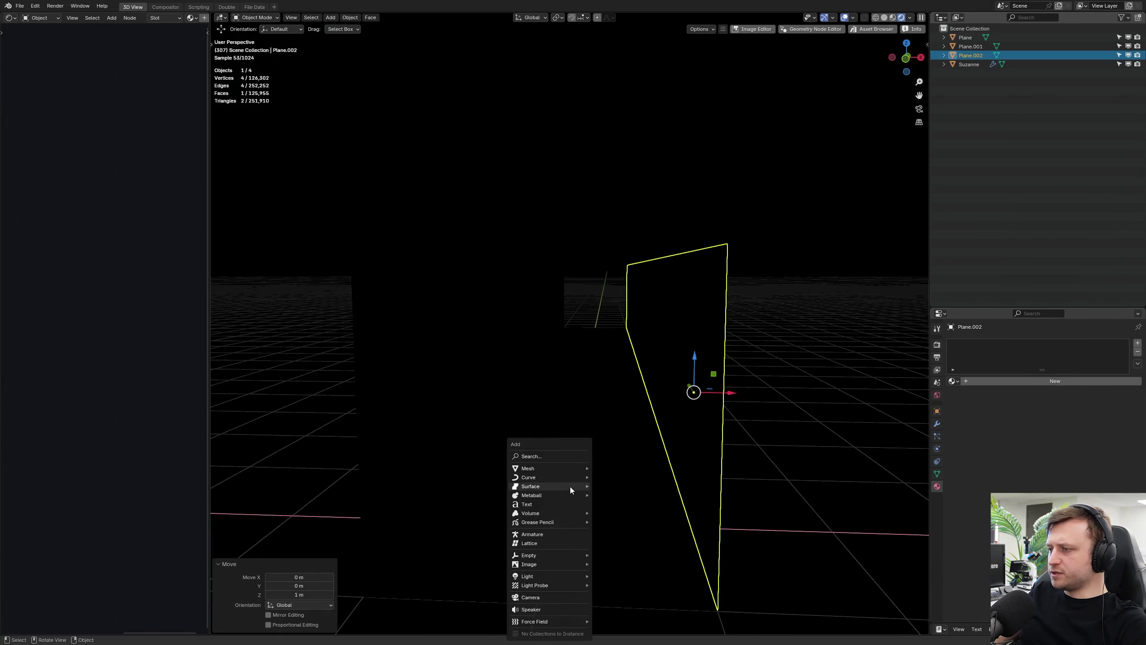
{"action": "mouse_move", "coordinate": [552, 575]}
{"action": "left_click", "coordinate": [596, 575]}
{"action": "key", "text": "g"}
{"action": "left_click", "coordinate": [630, 385]}
{"action": "left_click", "coordinate": [638, 388]}
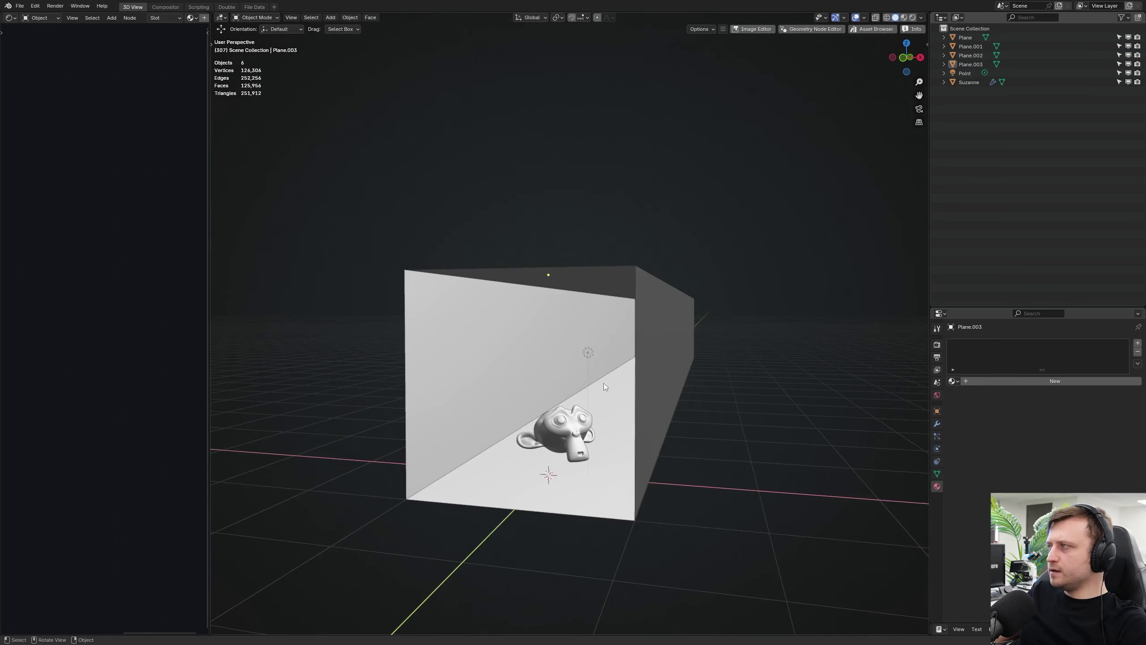
Step: Move the monkey head about 3.15 m along Y, deeper into the corridor
{"action": "middle_click_drag", "start_coordinate": [604, 383], "coordinate": [588, 421]}
{"action": "left_click", "coordinate": [586, 454]}
{"action": "key", "text": "g"}
{"action": "key", "text": "y"}
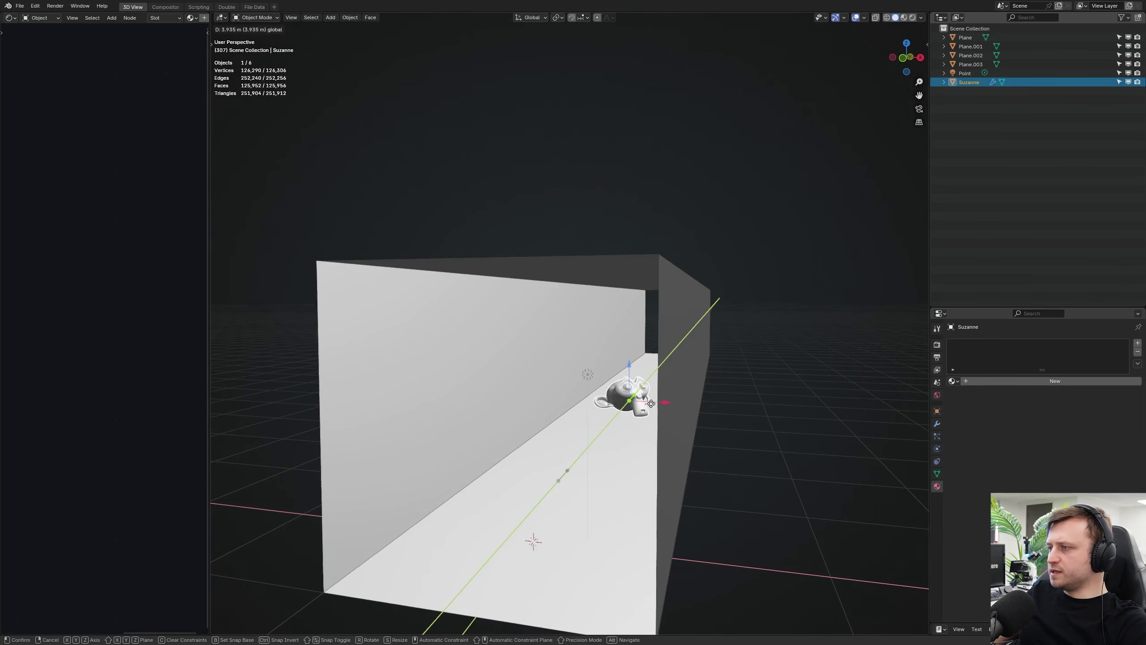
{"action": "left_click", "coordinate": [606, 446]}
Step: Add a camera to the scene and look down the corridor through it as the active camera
{"action": "key", "text": "shift+a"}
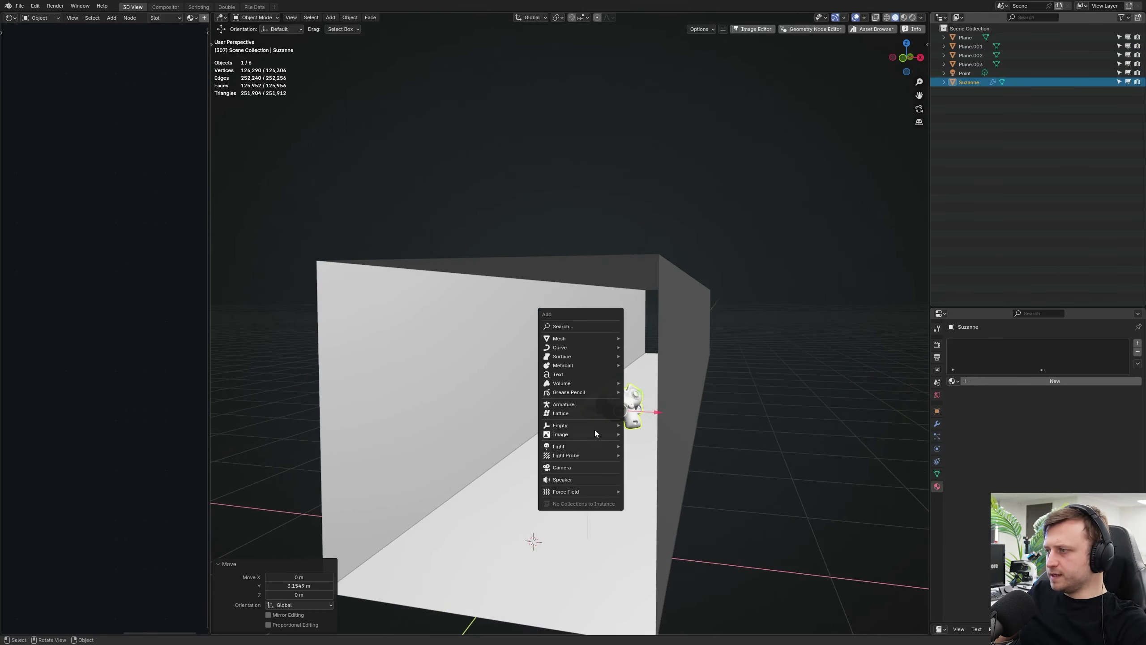
{"action": "left_click", "coordinate": [562, 467]}
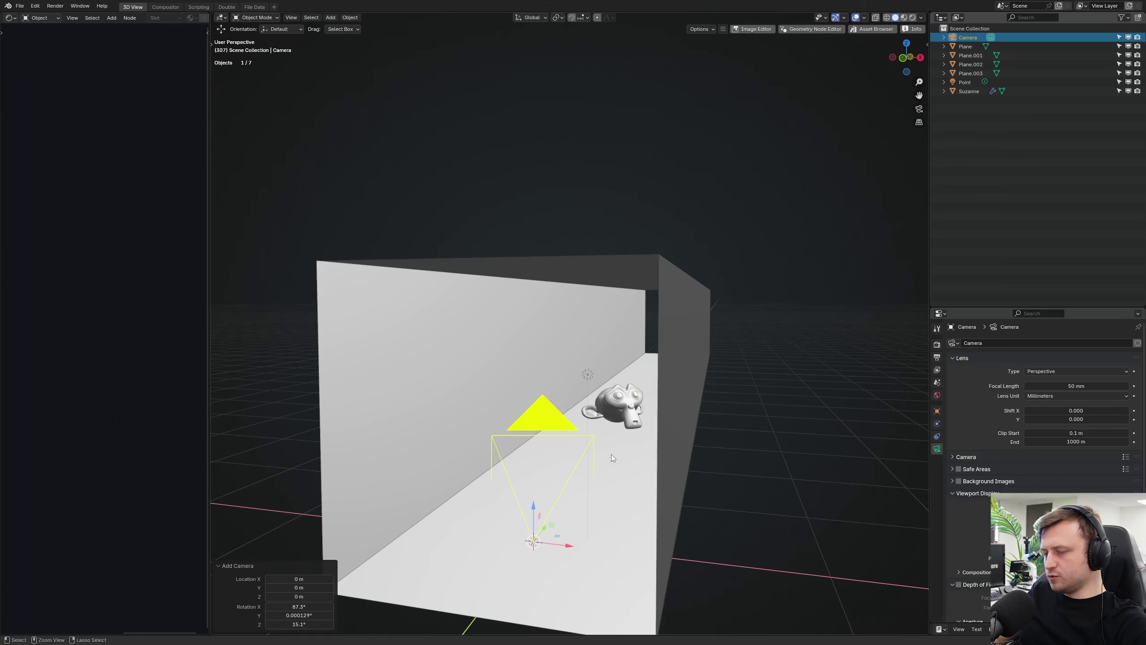
{"action": "key", "text": "ctrl+KP_0"}
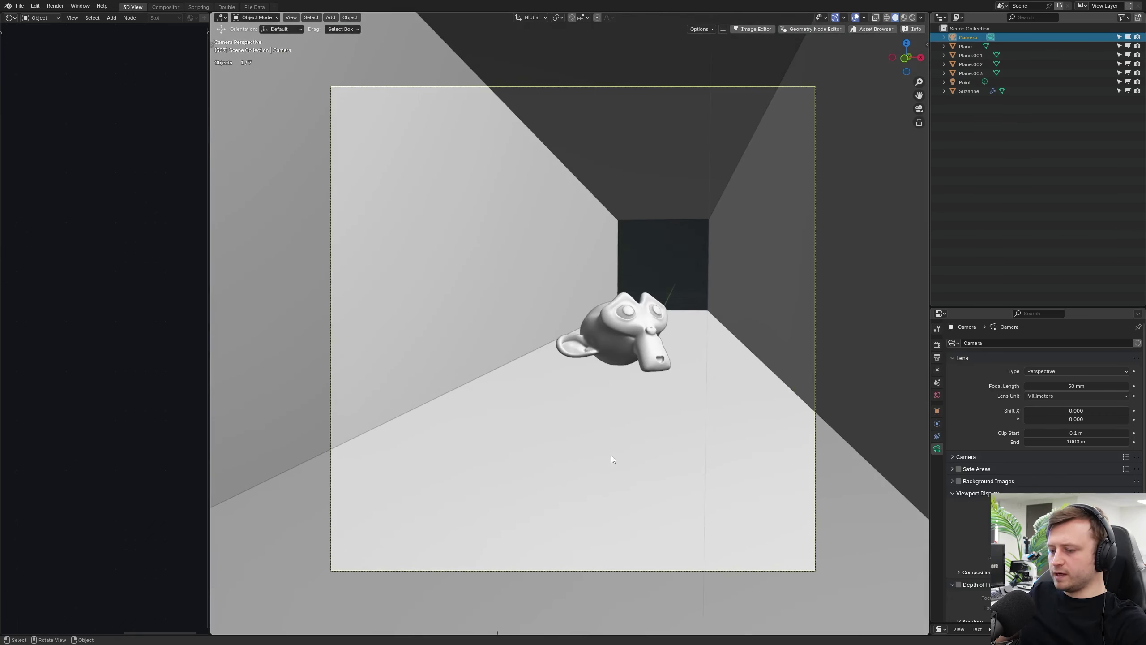
Step: Try reframing the camera sideways with walk navigation
{"action": "key", "text": "shift+grave"}
{"action": "key", "text": "a"}
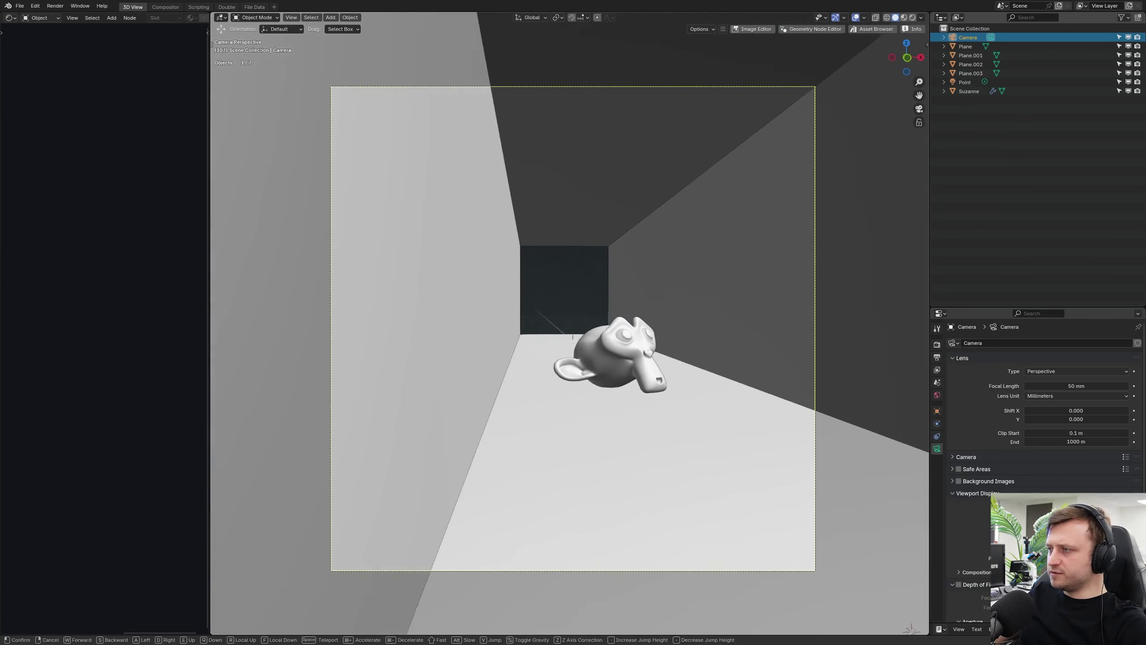
{"action": "key", "text": "d"}
{"action": "left_click", "coordinate": [613, 459]}
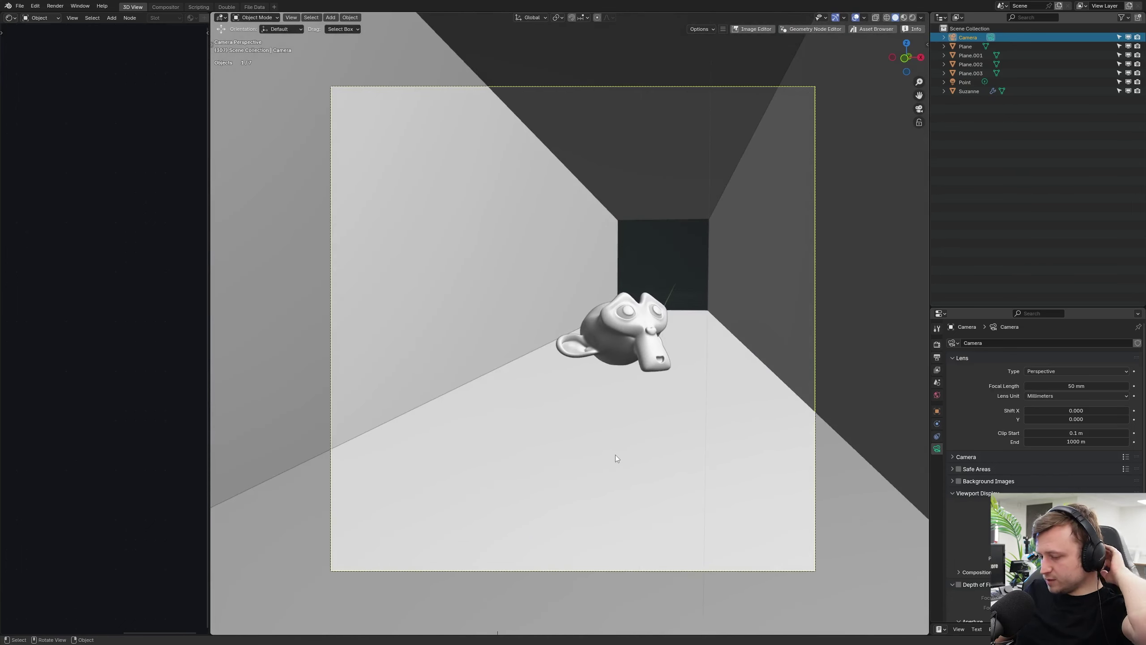
Step: Find the Walk Navigation operator by searching for "walk" and test it on the camera view
{"action": "key", "text": "F3"}
{"action": "type", "text": "wal"}
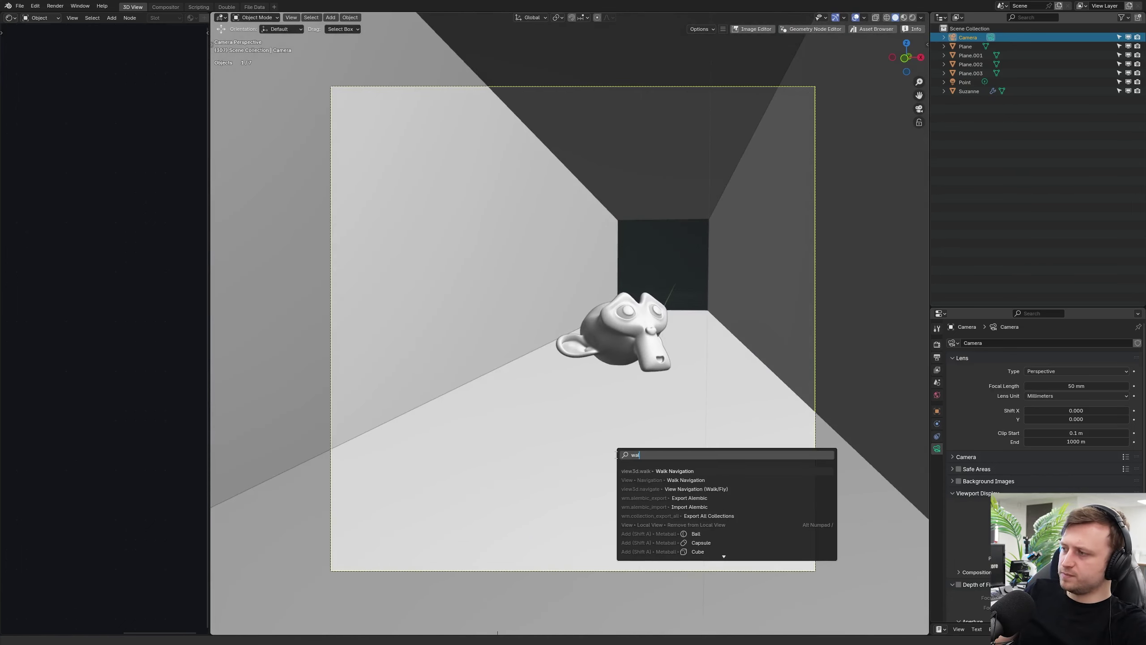
{"action": "type", "text": "k"}
{"action": "key", "text": "BackSpace"}
{"action": "key", "text": "BackSpace"}
{"action": "key", "text": "BackSpace"}
{"action": "key", "text": "BackSpace"}
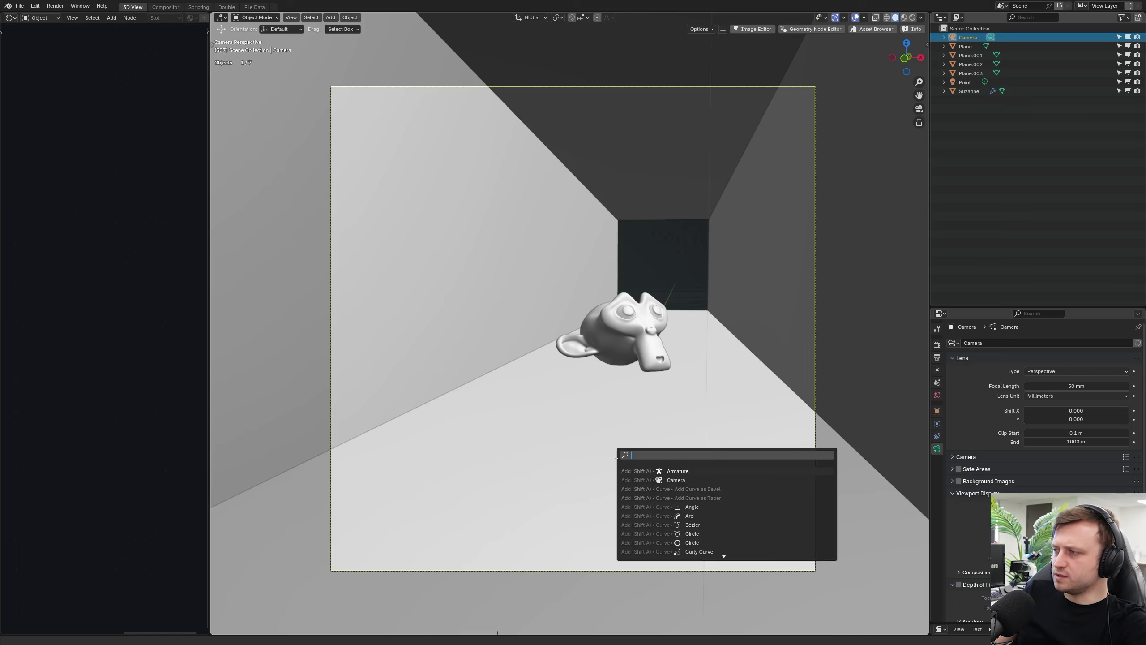
{"action": "type", "text": "walk"}
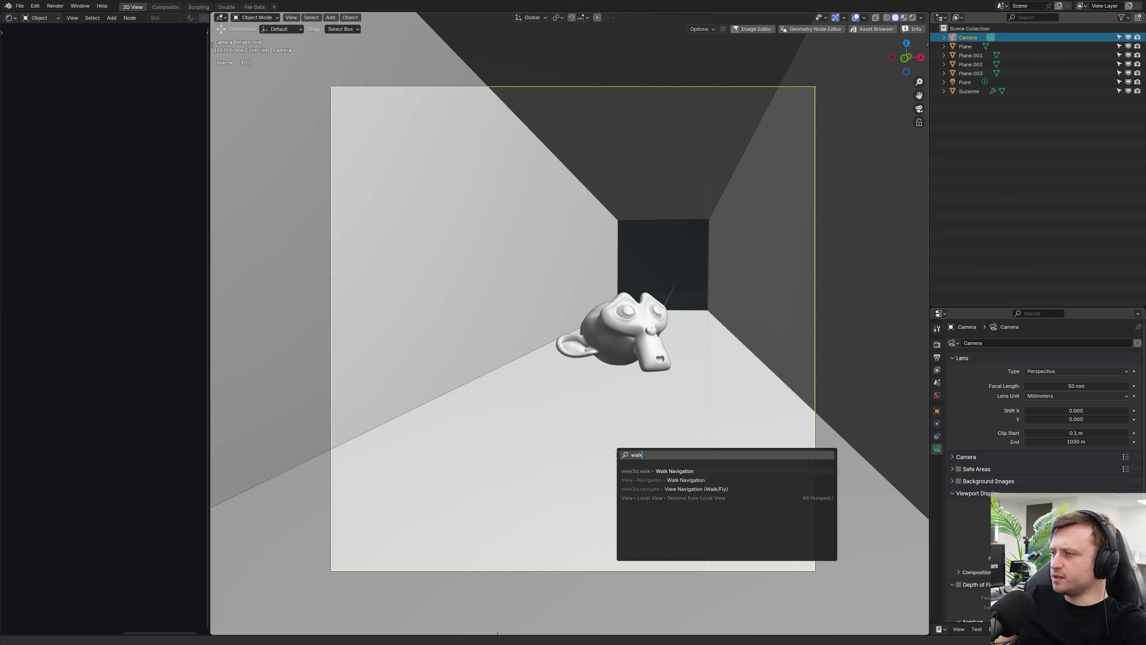
{"action": "key", "text": "Return"}
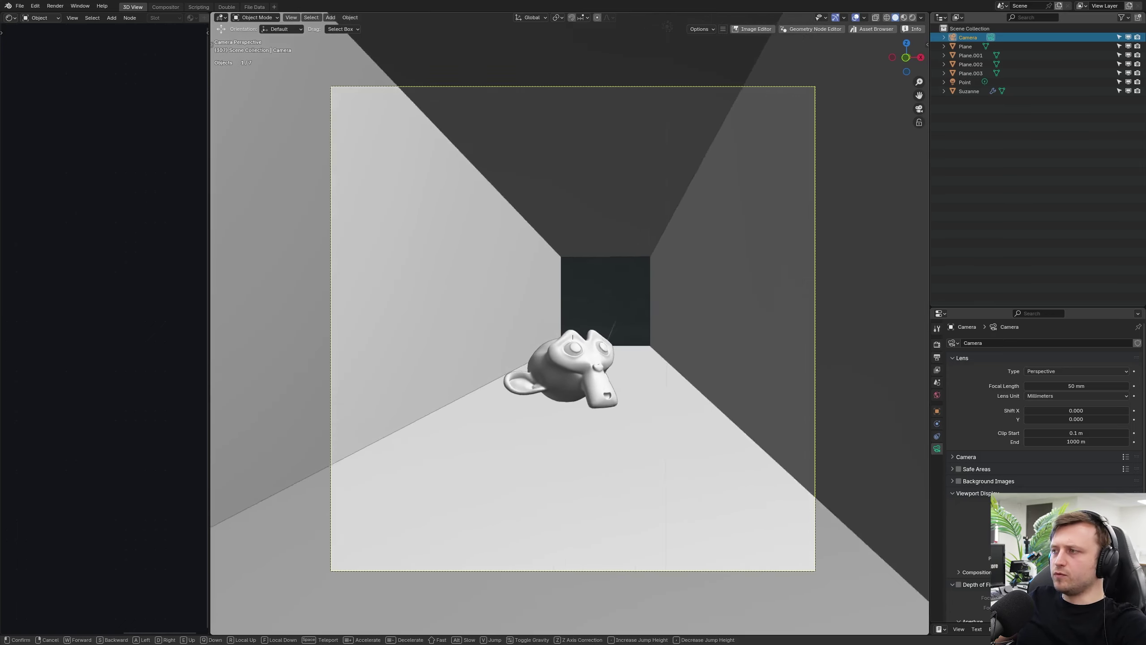
{"action": "key", "text": "Escape"}
Step: Add the Walk Navigation operator to Quick Favorites and open the favourites list to check it
{"action": "key", "text": "F3"}
{"action": "right_click", "coordinate": [685, 474]}
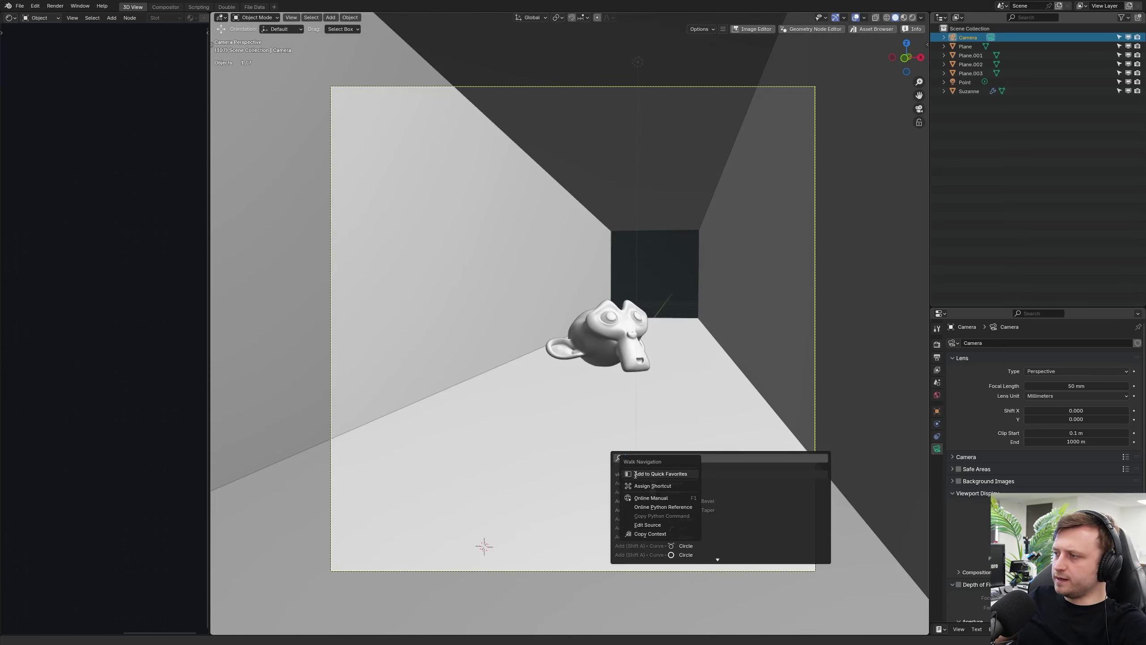
{"action": "left_click", "coordinate": [656, 474]}
{"action": "key", "text": "q"}
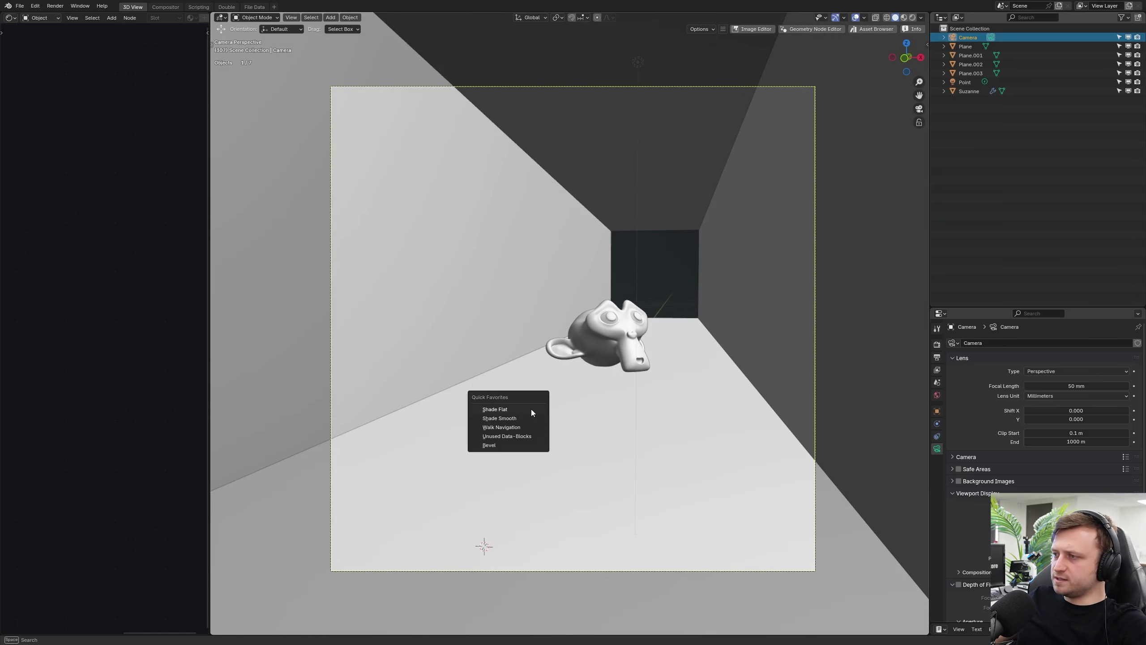
Step: Reframe the camera with Walk Navigation from Quick Favorites so it looks down the corridor at the monkey head
{"action": "key", "text": "q"}
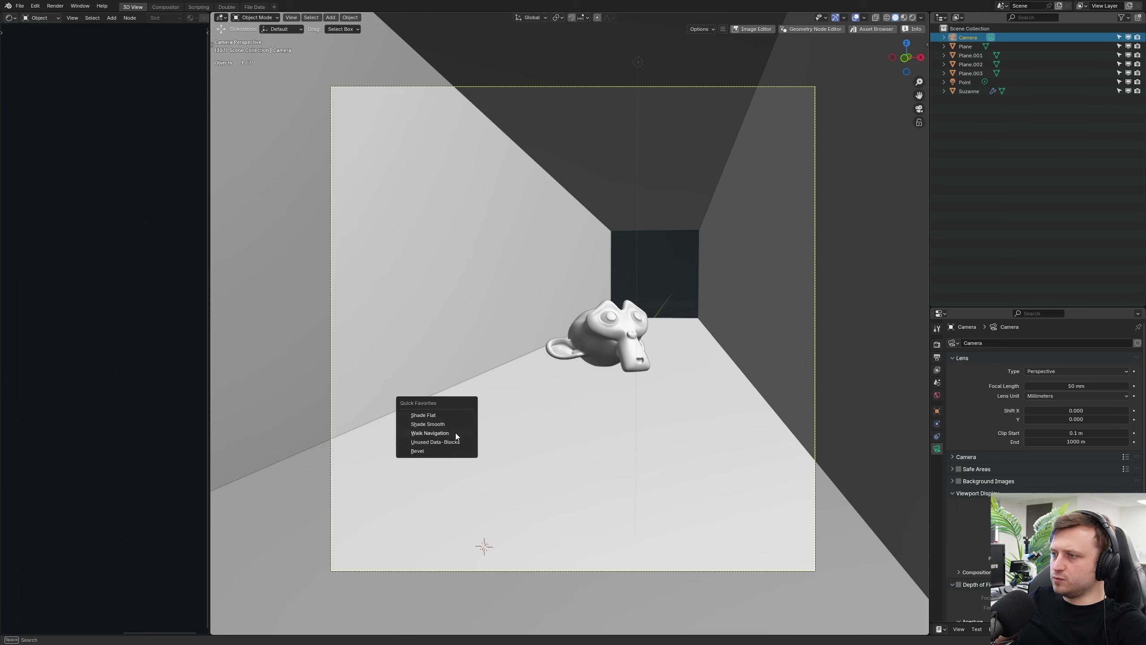
{"action": "left_click", "coordinate": [431, 432]}
{"action": "key", "text": "d"}
{"action": "key", "text": "a"}
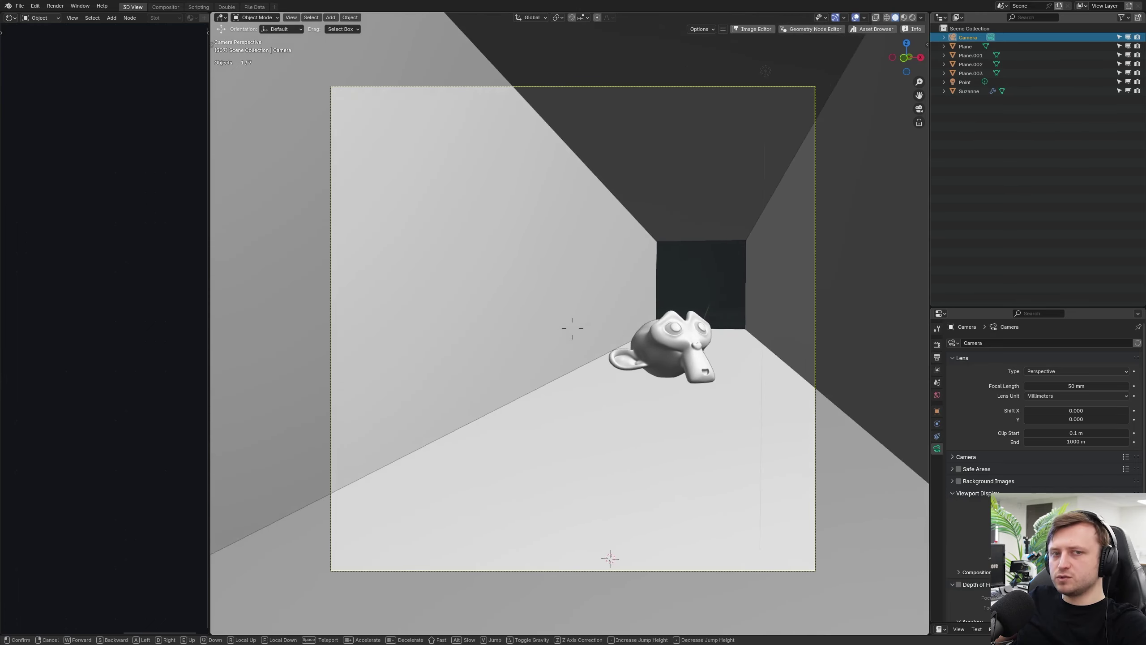
{"action": "key", "text": "d"}
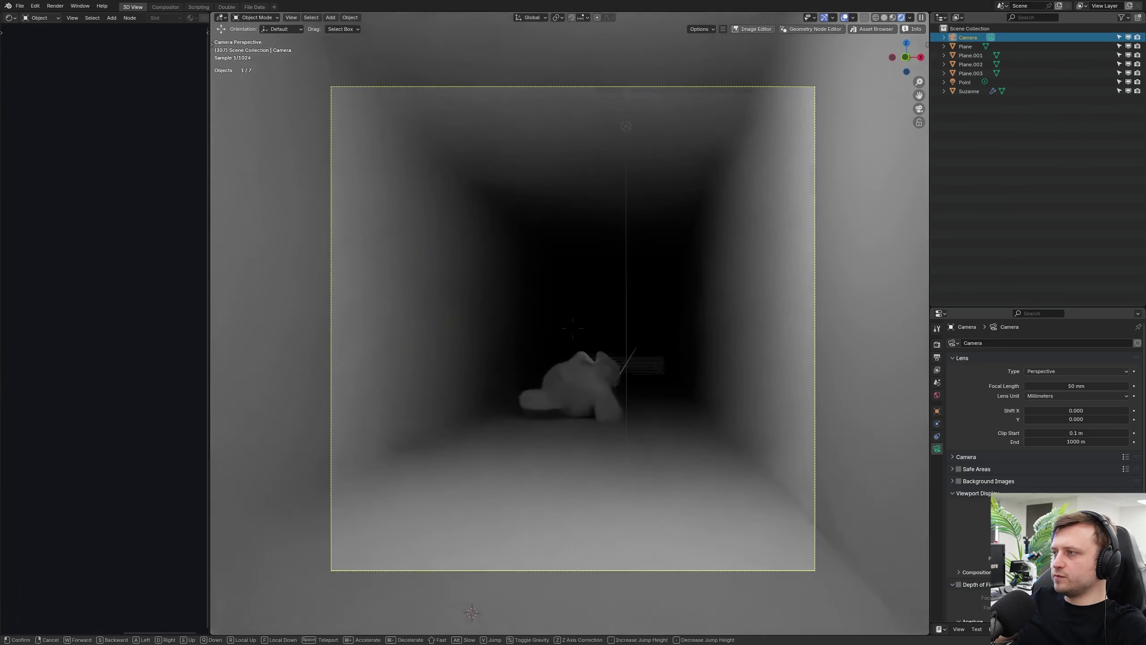
{"action": "key", "text": "s"}
{"action": "key", "text": "a"}
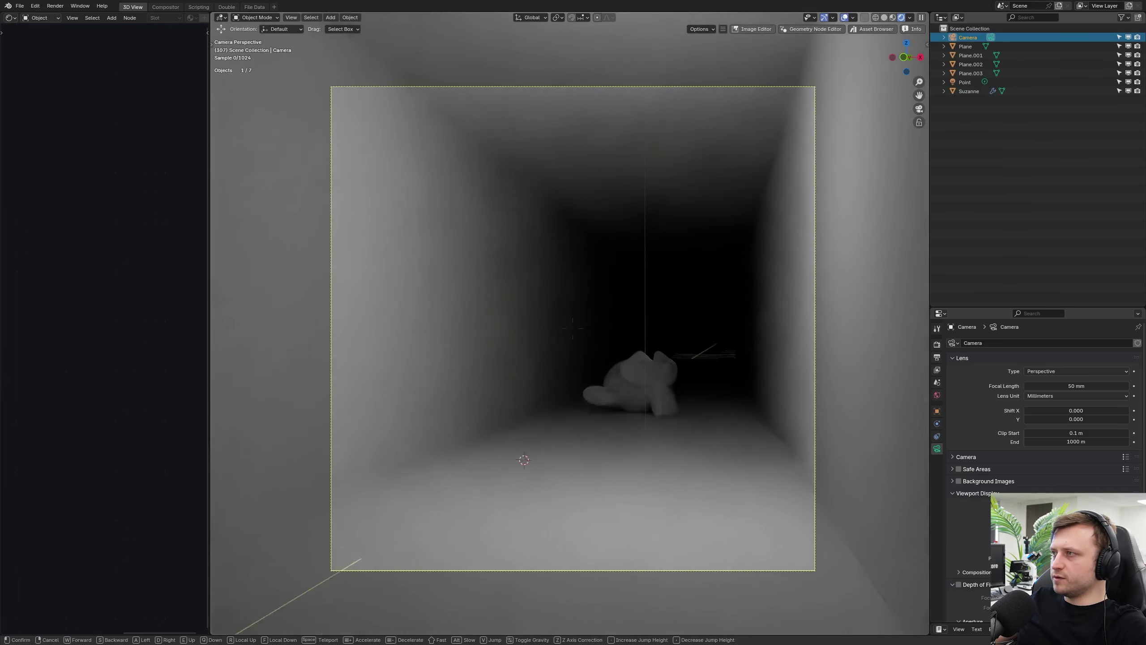
{"action": "key", "text": "w"}
{"action": "left_click", "coordinate": [642, 234]}
Step: Move the point light lower in the corridor and check the rendered view with the overlays hidden
{"action": "left_click", "coordinate": [647, 159]}
{"action": "key", "text": "g"}
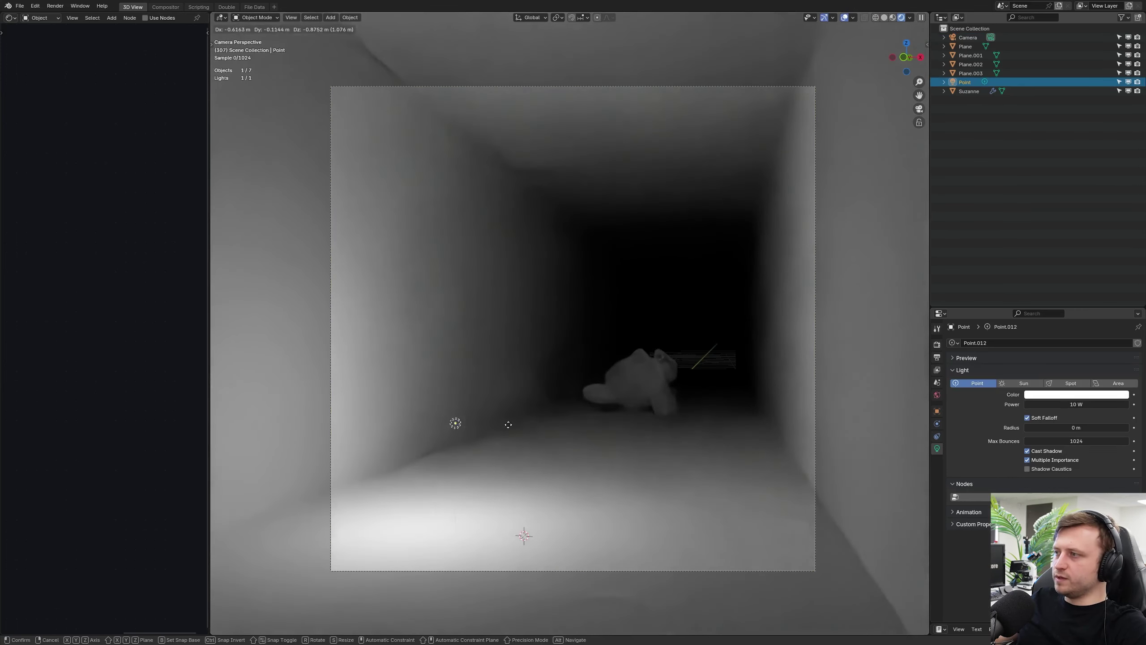
{"action": "left_click", "coordinate": [612, 376]}
{"action": "key", "text": "alt+a"}
{"action": "key", "text": "shift+alt+z"}
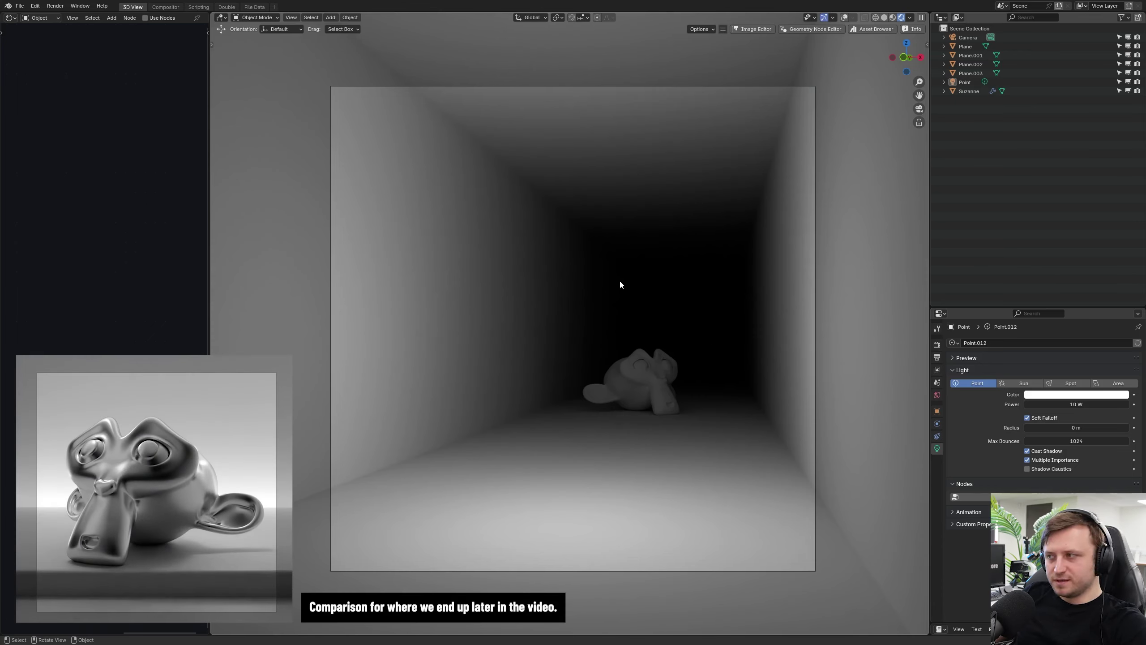
{"action": "key", "text": "shift+alt+z"}
Step: Lower the point light by about 0.2 m in front of the monkey head
{"action": "left_click", "coordinate": [565, 320]}
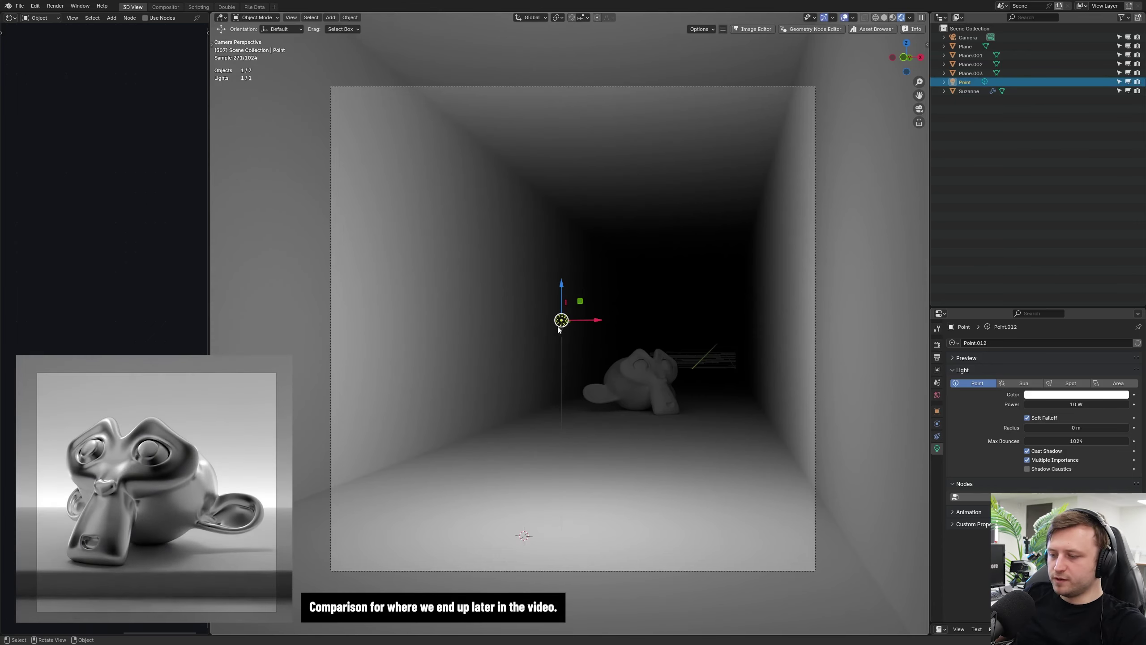
{"action": "key", "text": "g"}
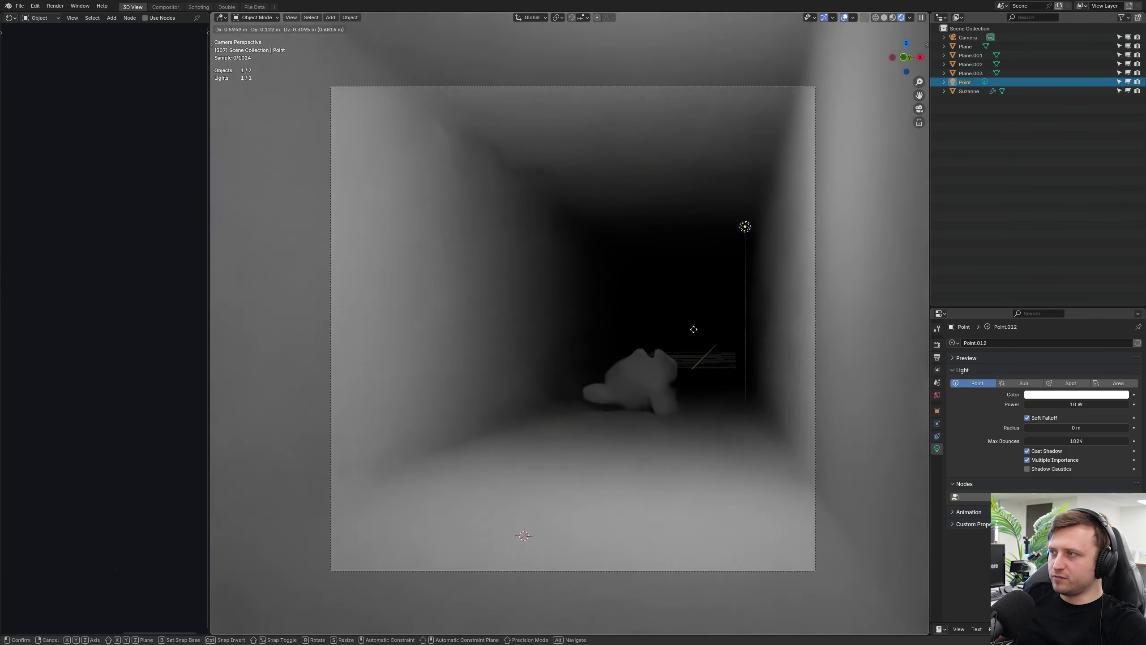
{"action": "left_click", "coordinate": [586, 348]}
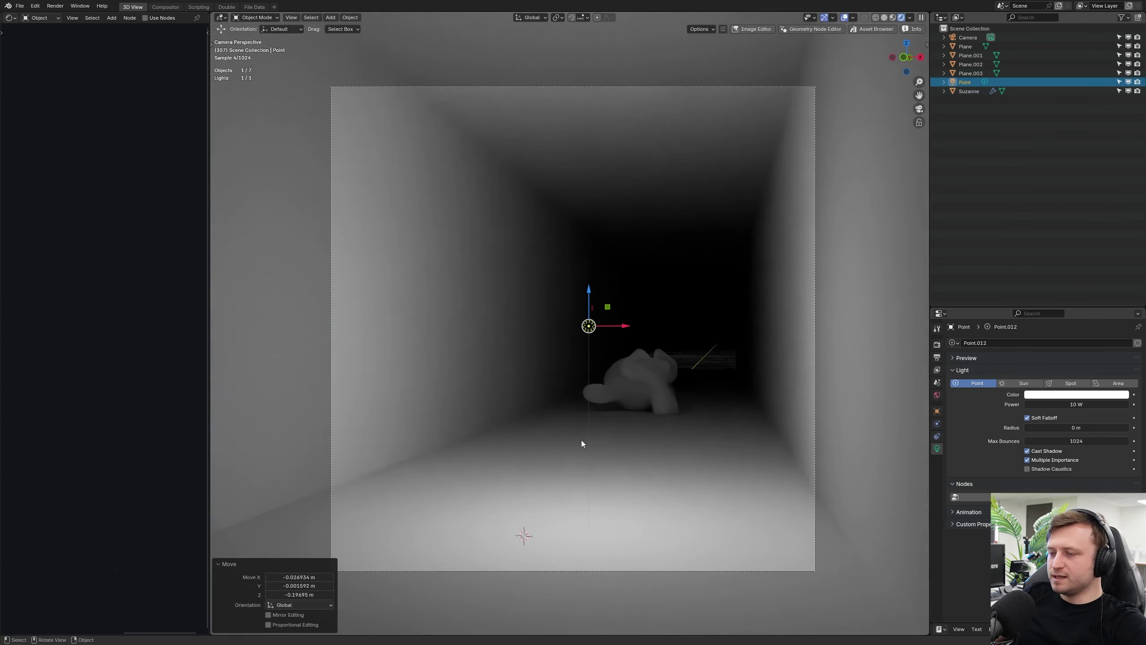
Step: Duplicate the point light about 6.72 m along Y, and duplicate that copy about -4.04 m along Y
{"action": "key", "text": "shift+d"}
{"action": "key", "text": "y"}
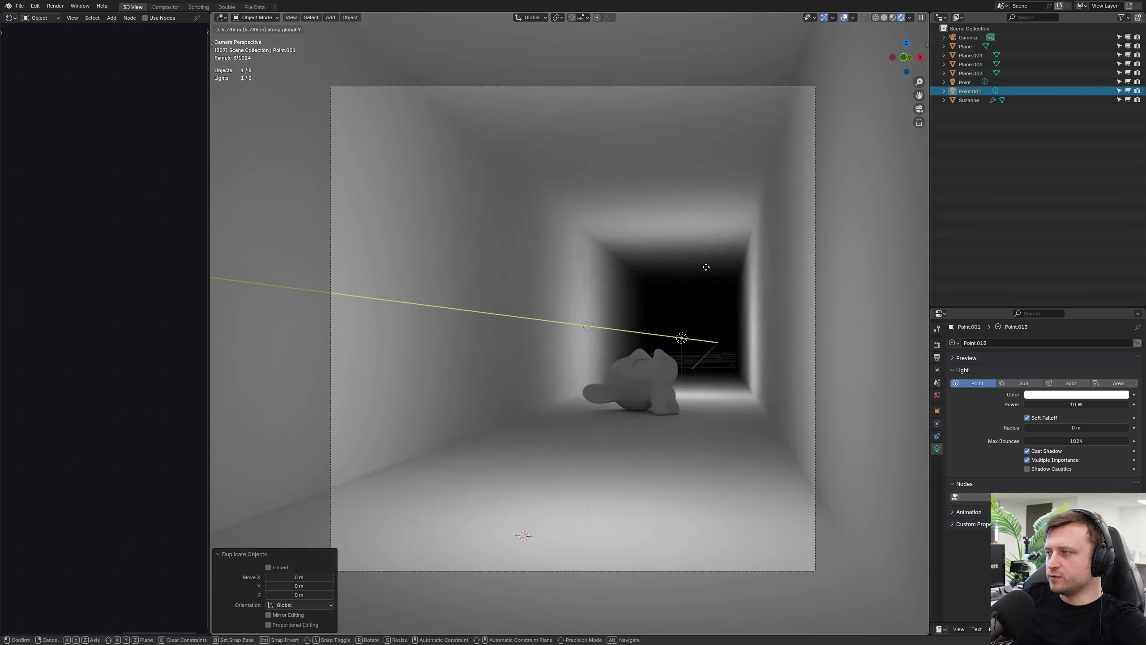
{"action": "left_click", "coordinate": [710, 260]}
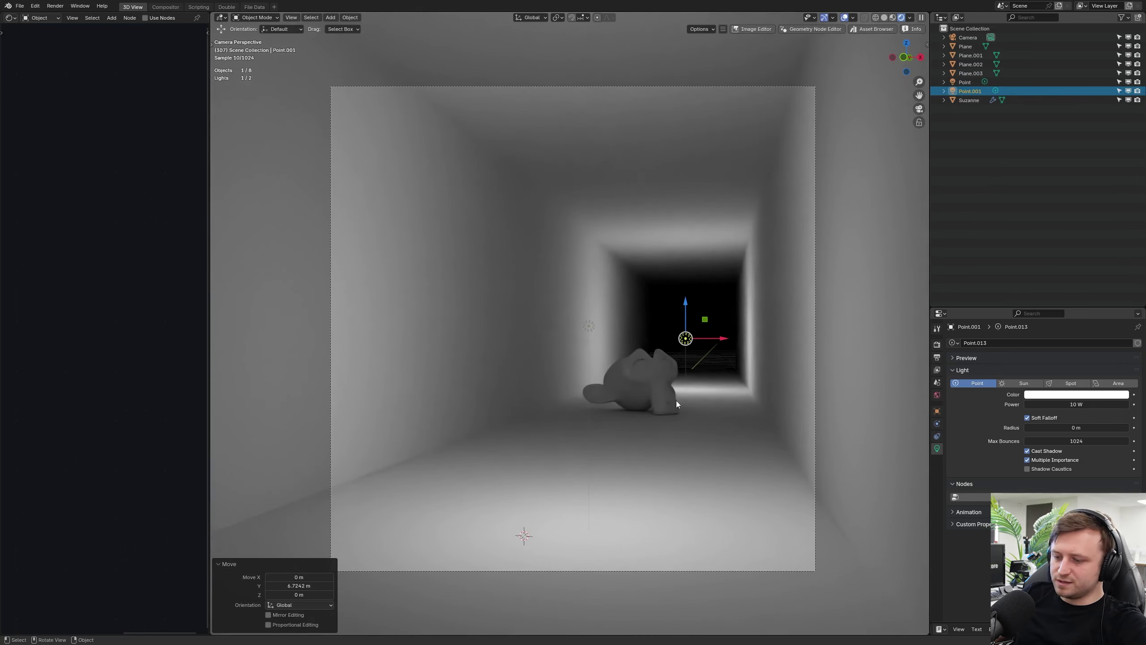
{"action": "key", "text": "shift+d"}
{"action": "key", "text": "y"}
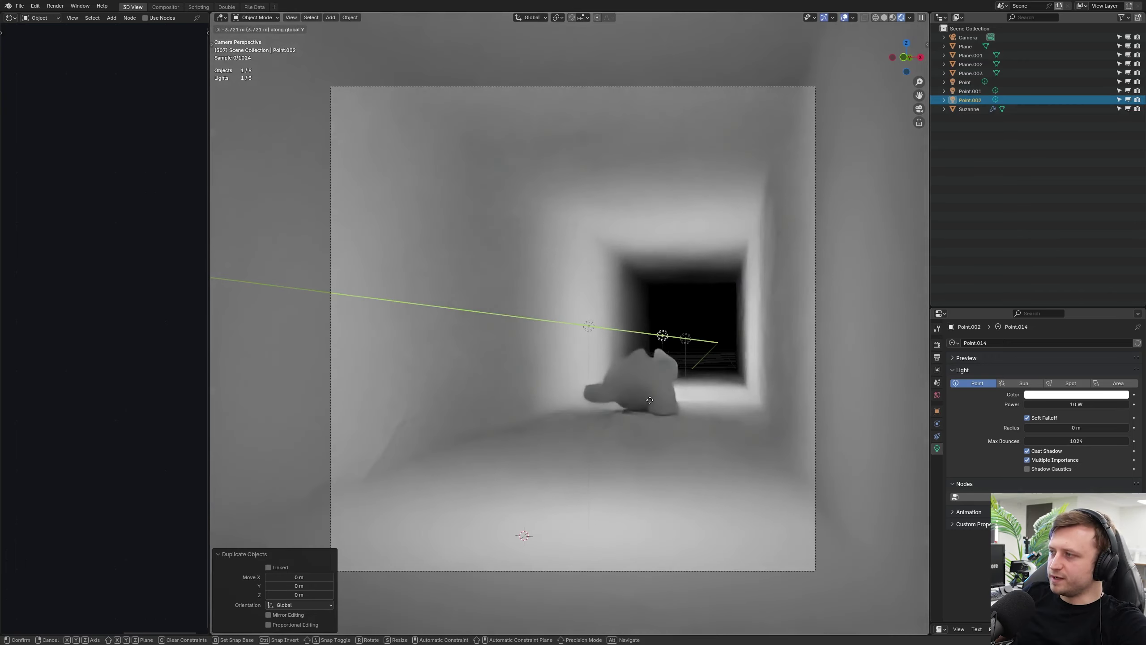
{"action": "left_click", "coordinate": [648, 405]}
{"action": "scroll", "coordinate": [668, 425], "scroll_direction": "up", "scroll_amount": 5}
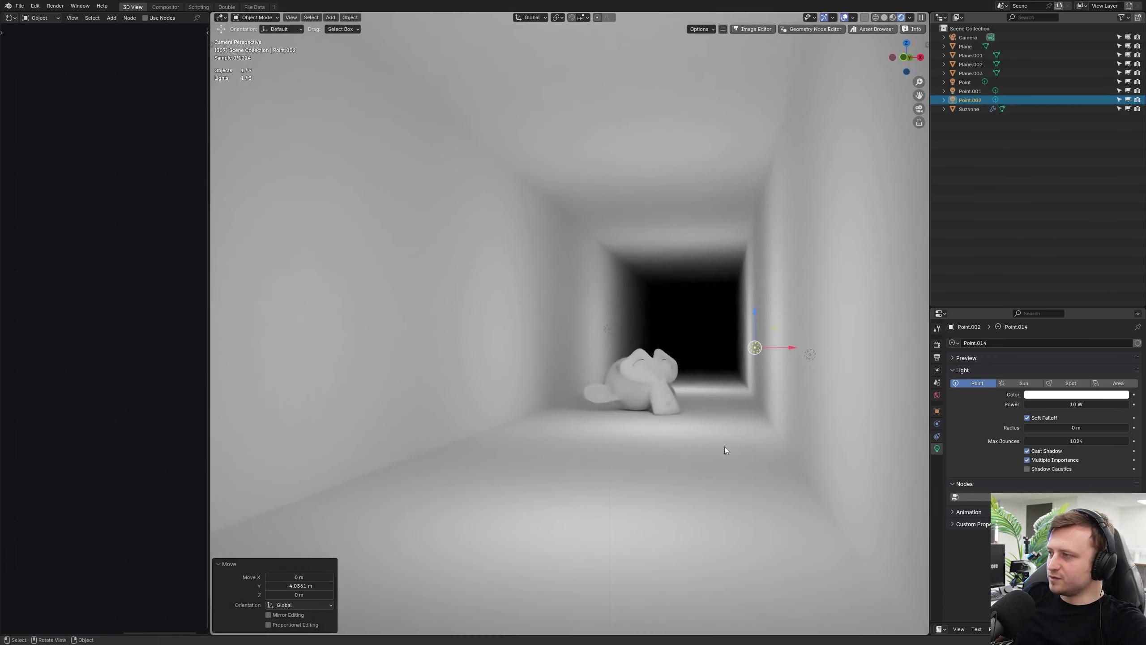
{"action": "scroll", "coordinate": [675, 461], "scroll_direction": "down", "scroll_amount": 2}
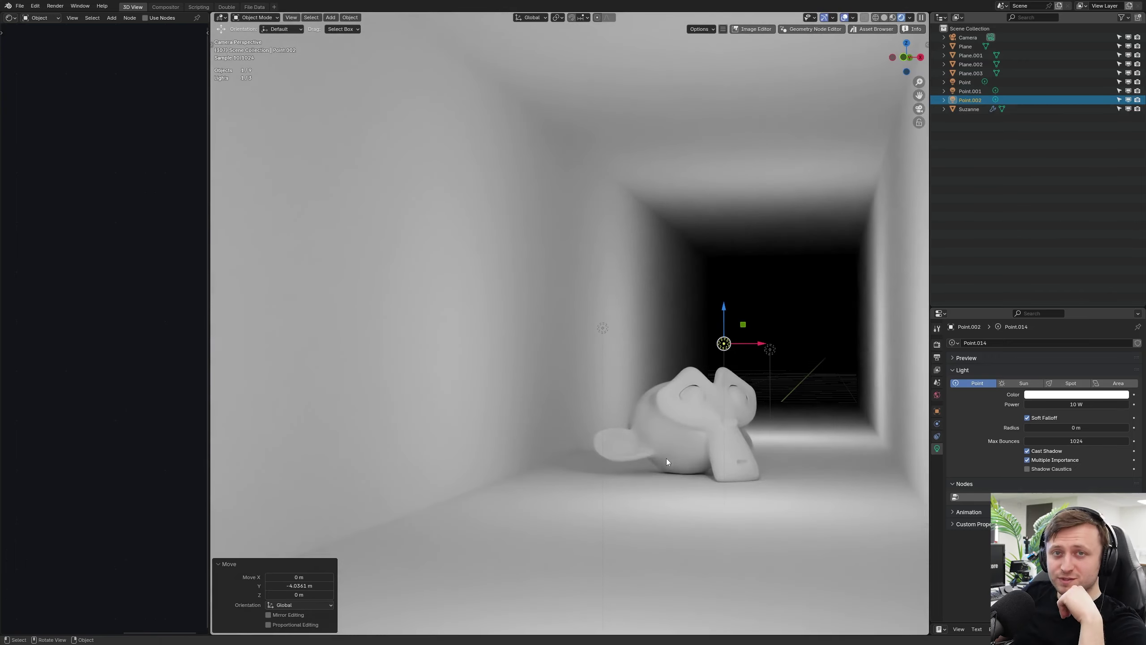
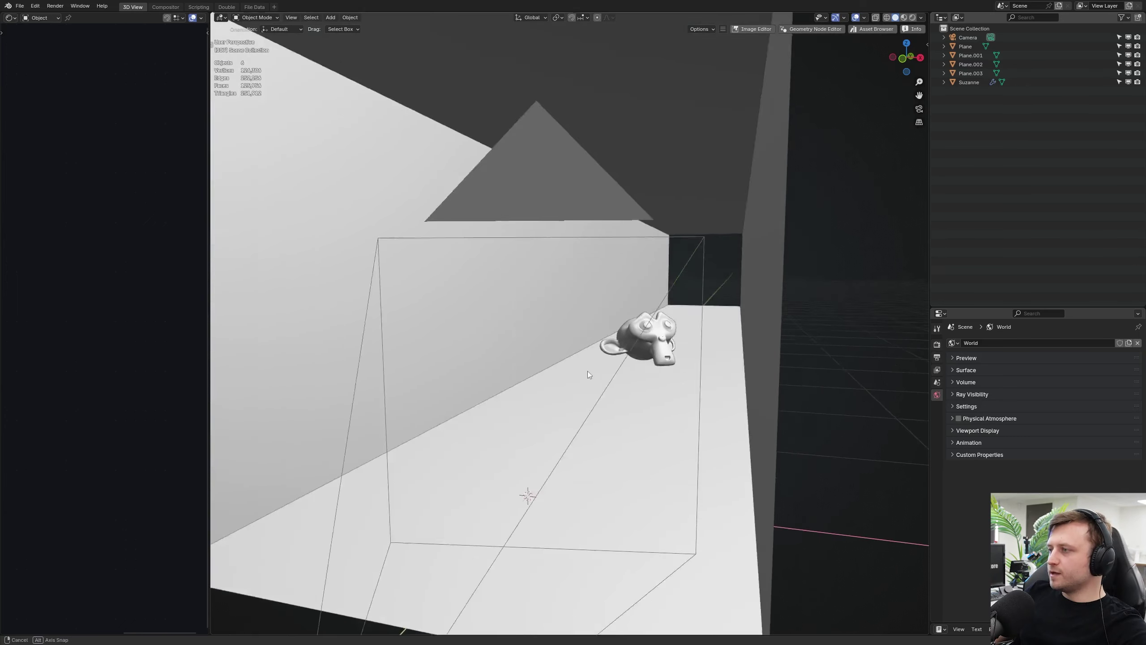
Step: Add a point light at the 3D cursor, raise it about 0.83 m in Z, and preview it in rendered shading
{"action": "middle_click_drag", "start_coordinate": [587, 372], "coordinate": [562, 408]}
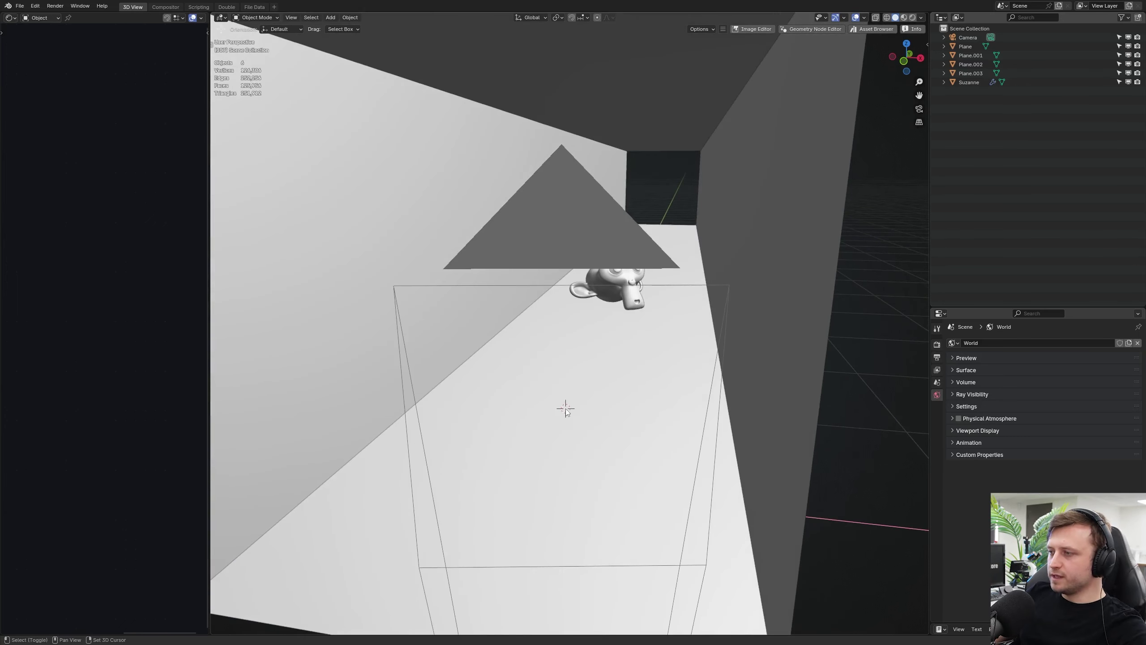
{"action": "key", "text": "shift+a"}
{"action": "mouse_move", "coordinate": [556, 389]}
{"action": "left_click", "coordinate": [600, 388]}
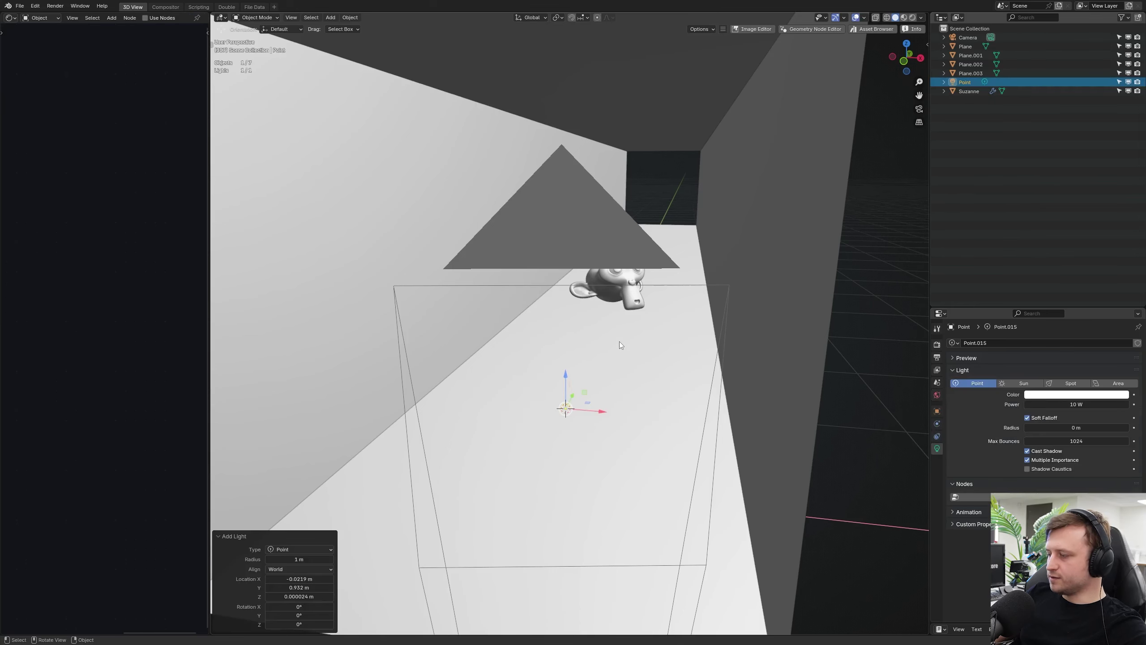
{"action": "left_click_drag", "start_coordinate": [565, 377], "coordinate": [565, 247]}
{"action": "key", "text": "s"}
{"action": "right_click", "coordinate": [776, 136]}
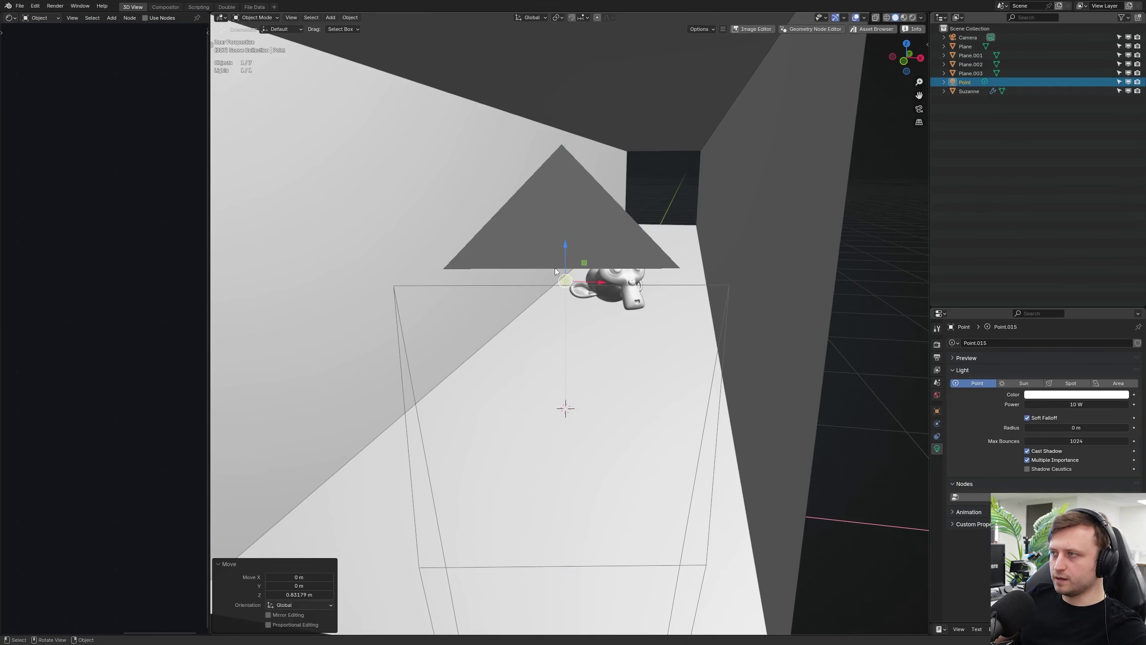
{"action": "key", "text": "z"}
{"action": "left_click", "coordinate": [802, 99]}
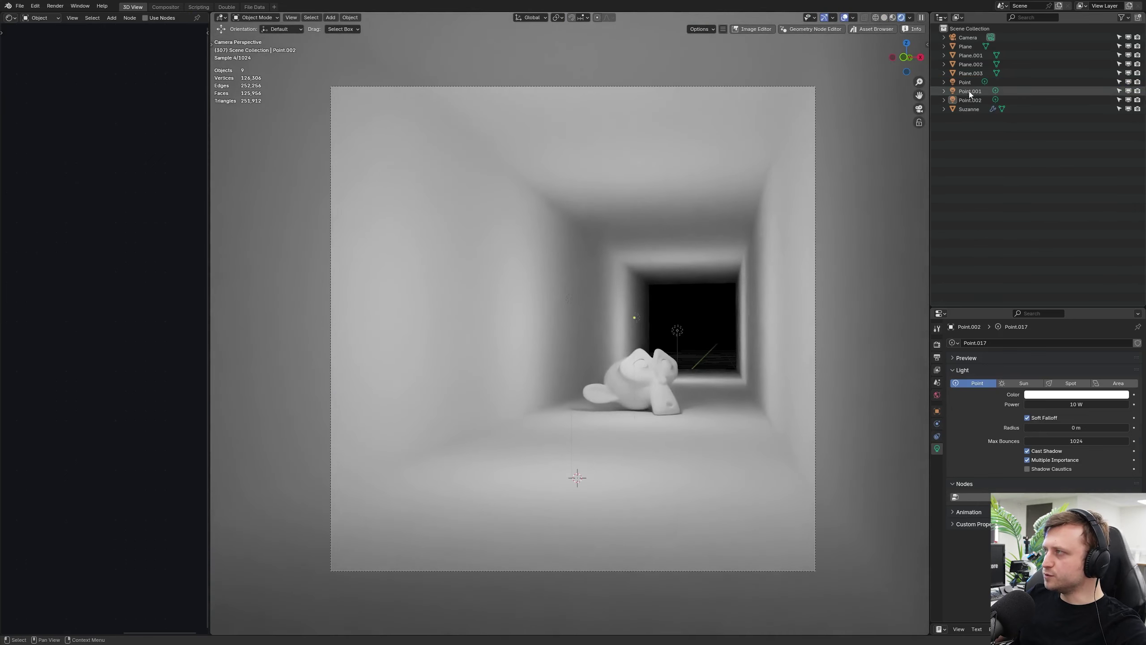
Step: Move the three point lights into a new collection named "New to blender corridor special" and toggle that collection off and on
{"action": "left_click", "coordinate": [970, 100]}
{"action": "left_click", "coordinate": [965, 82], "text": "shift"}
{"action": "key", "text": "m"}
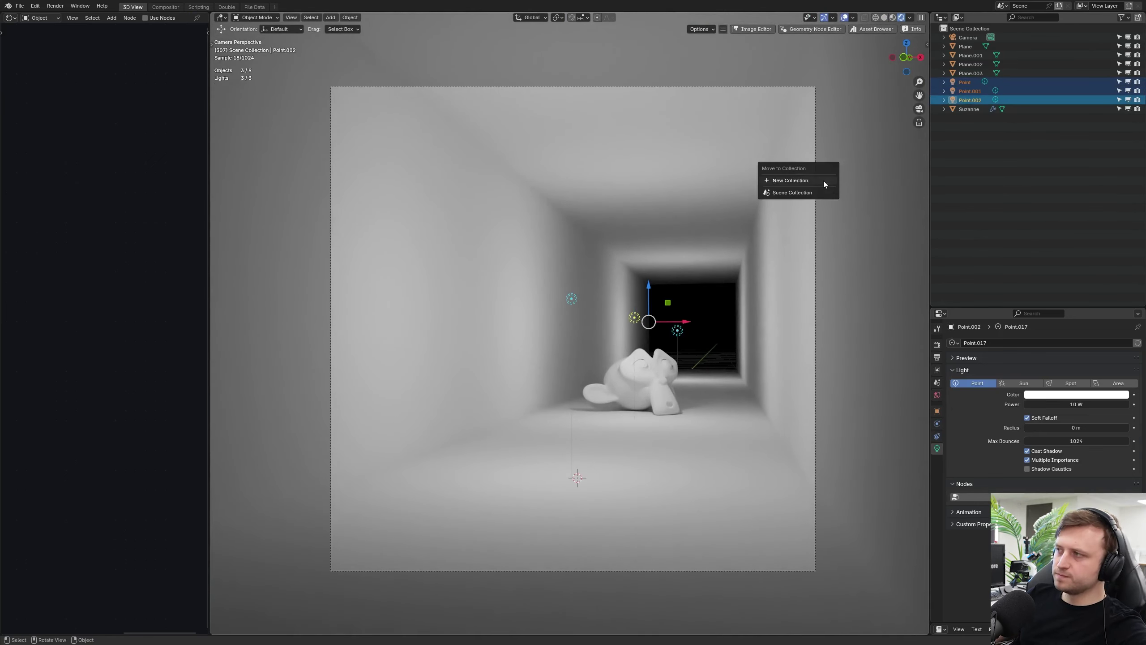
{"action": "left_click", "coordinate": [824, 181]}
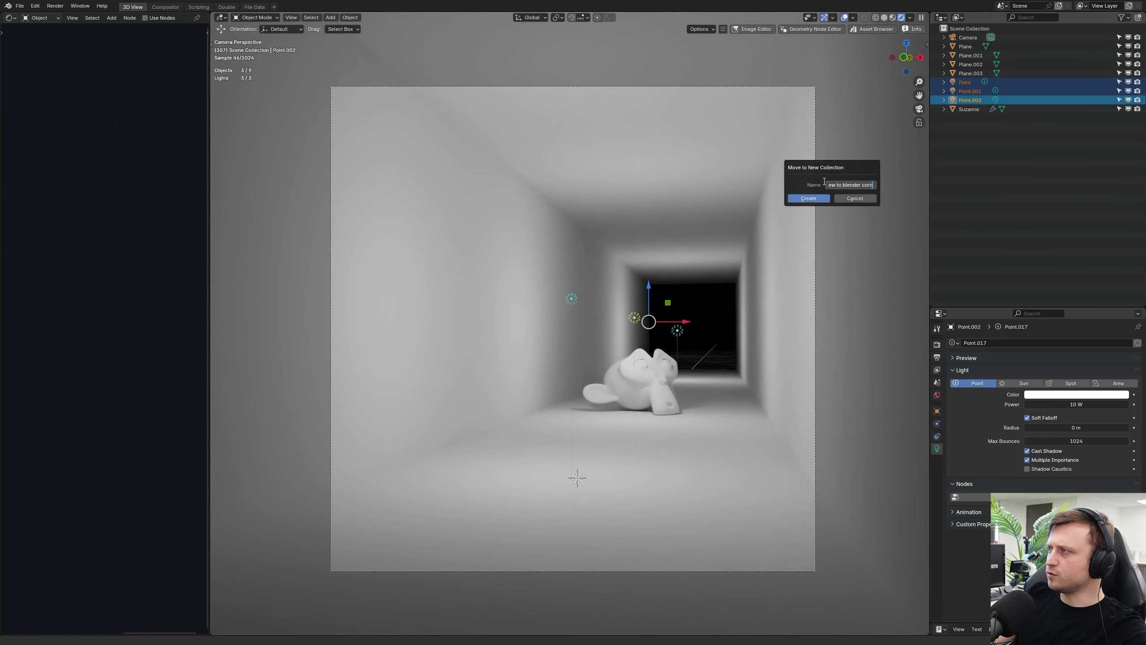
{"action": "key", "text": "Return"}
{"action": "key", "text": "Return"}
{"action": "left_click", "coordinate": [1110, 37]}
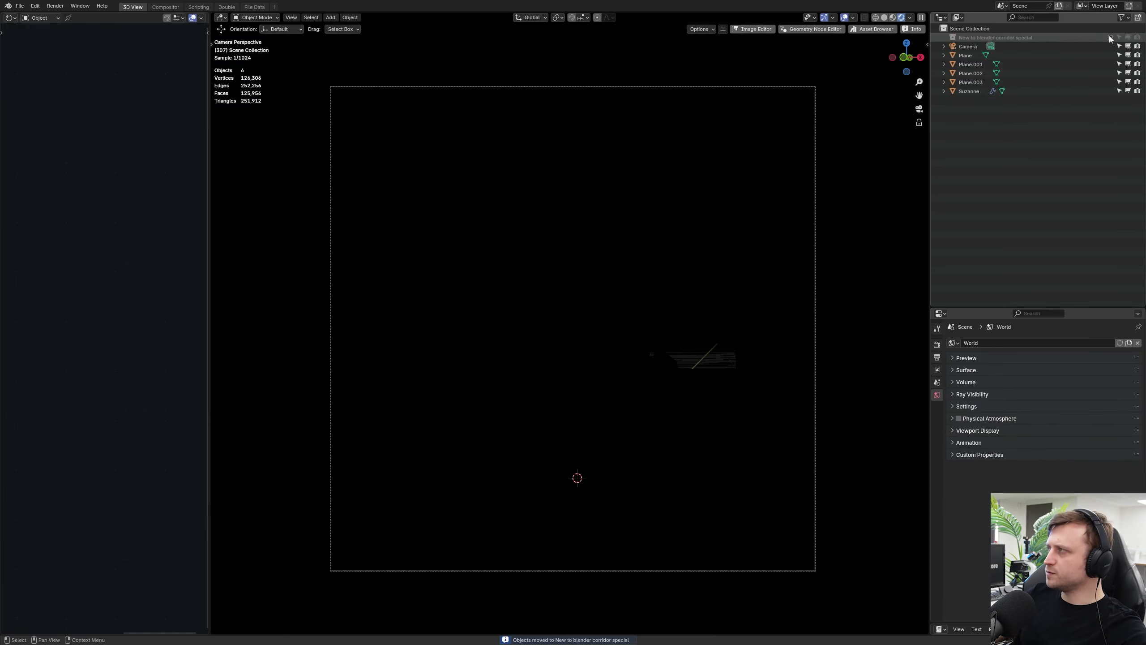
{"action": "left_click", "coordinate": [1109, 36]}
Step: Duplicate the four corridor planes in place, put the copies in the "New to blender corridor special" collection and toggle the collection off and on
{"action": "left_click", "coordinate": [968, 82]}
{"action": "left_click", "coordinate": [968, 110], "text": "shift"}
{"action": "key", "text": "shift+d"}
{"action": "right_click", "coordinate": [803, 167]}
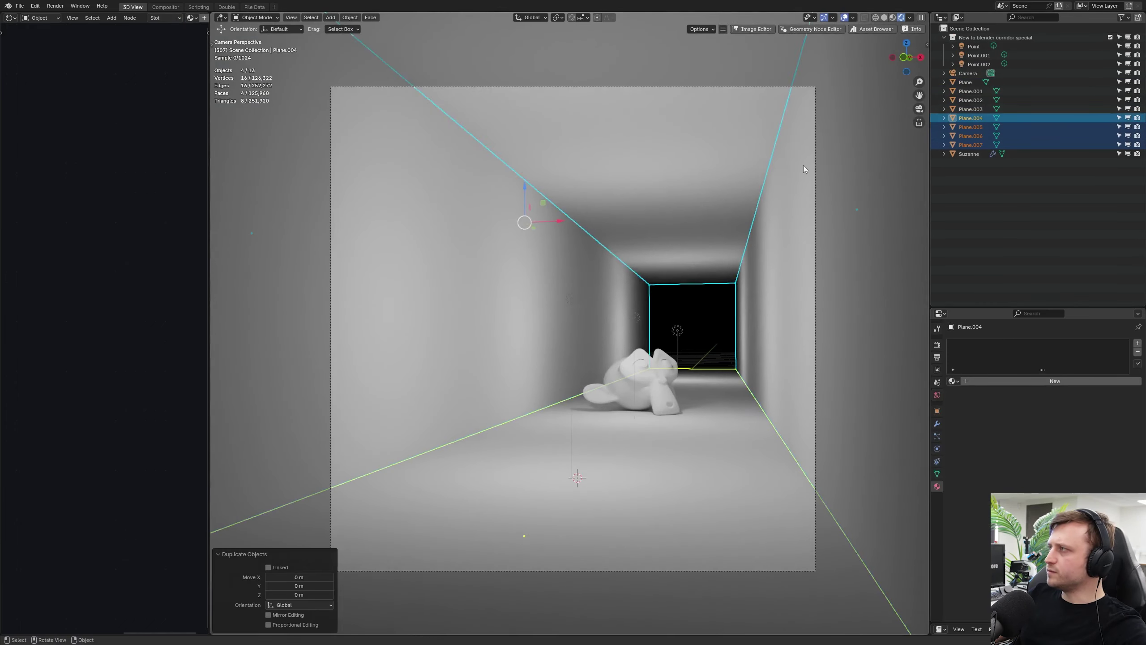
{"action": "left_click_drag", "start_coordinate": [966, 128], "coordinate": [977, 37]}
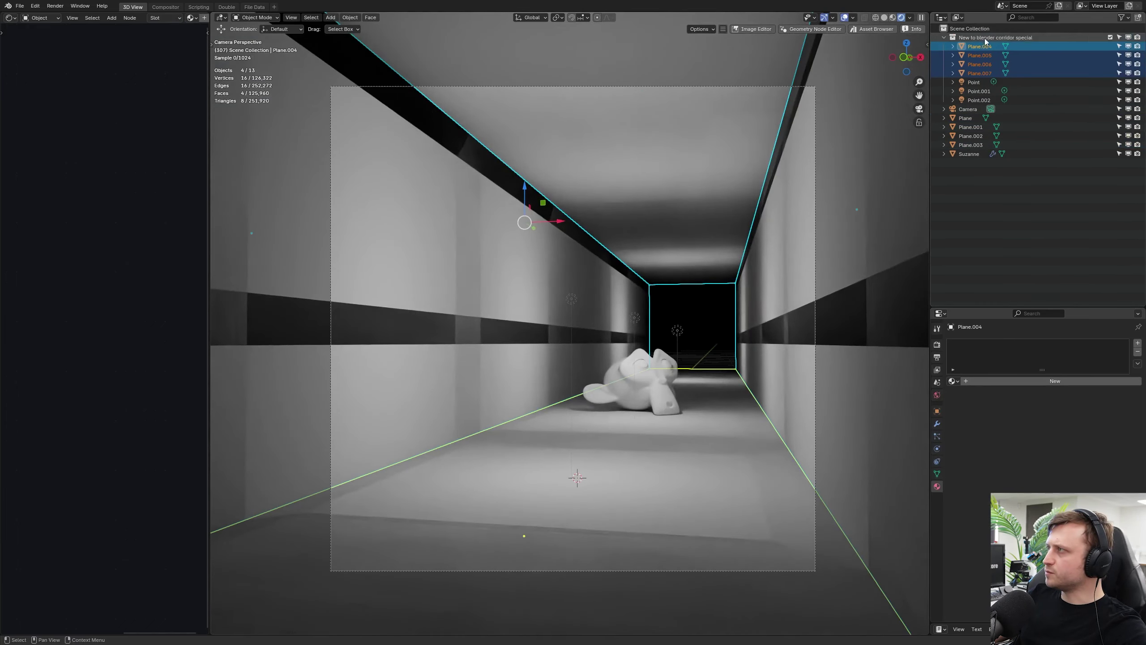
{"action": "left_click", "coordinate": [1110, 37]}
{"action": "left_click", "coordinate": [1110, 37]}
{"action": "key", "text": "alt+a"}
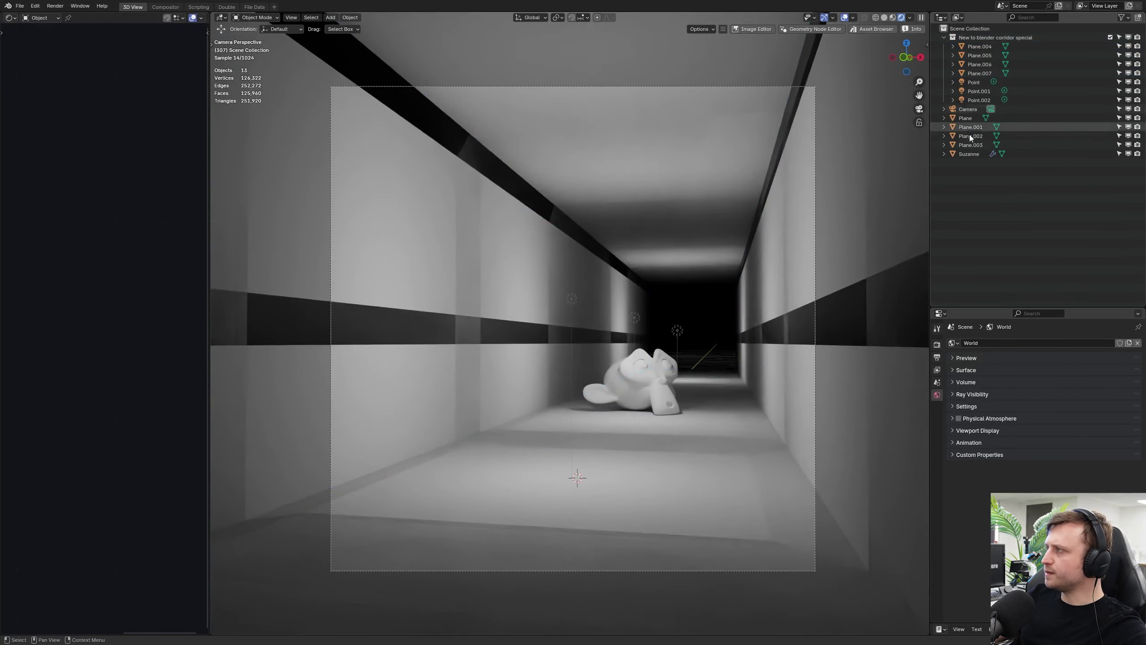
Step: Duplicate the monkey head in place and put the copy in the "New to blender corridor special" collection
{"action": "left_click", "coordinate": [970, 154]}
{"action": "key", "text": "alt+a"}
{"action": "key", "text": "shift+d"}
{"action": "left_click_drag", "start_coordinate": [939, 163], "coordinate": [989, 38]}
Step: Move the original four planes and monkey head into a new collection named with the presenter's first name and "Corridor"
{"action": "key", "text": "m"}
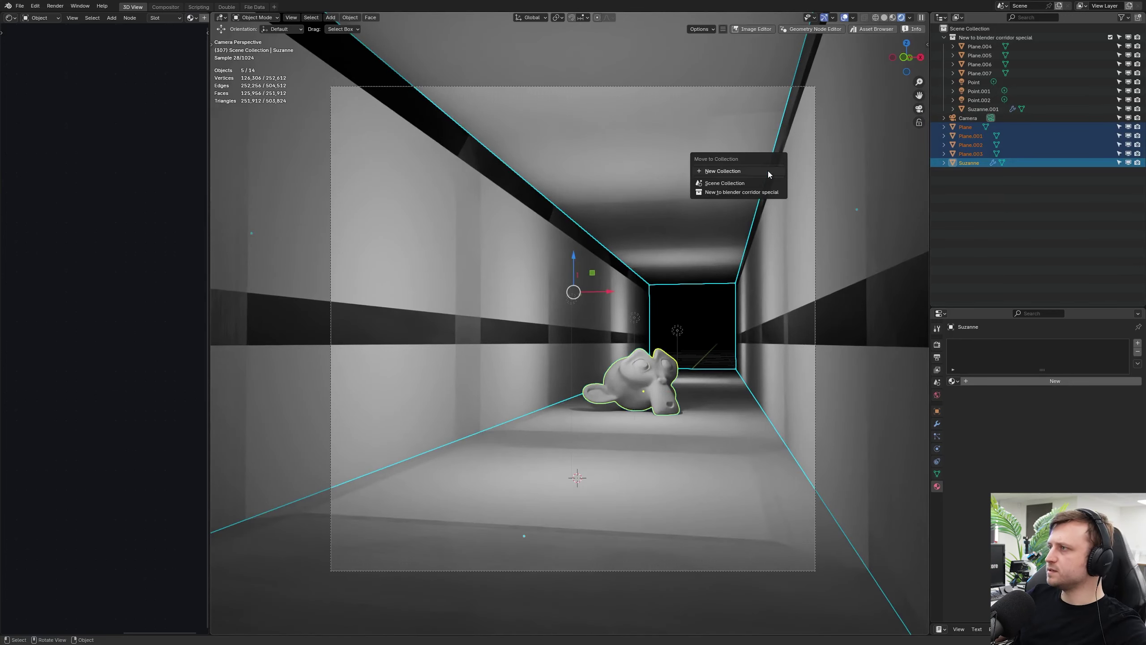
{"action": "left_click", "coordinate": [768, 171]}
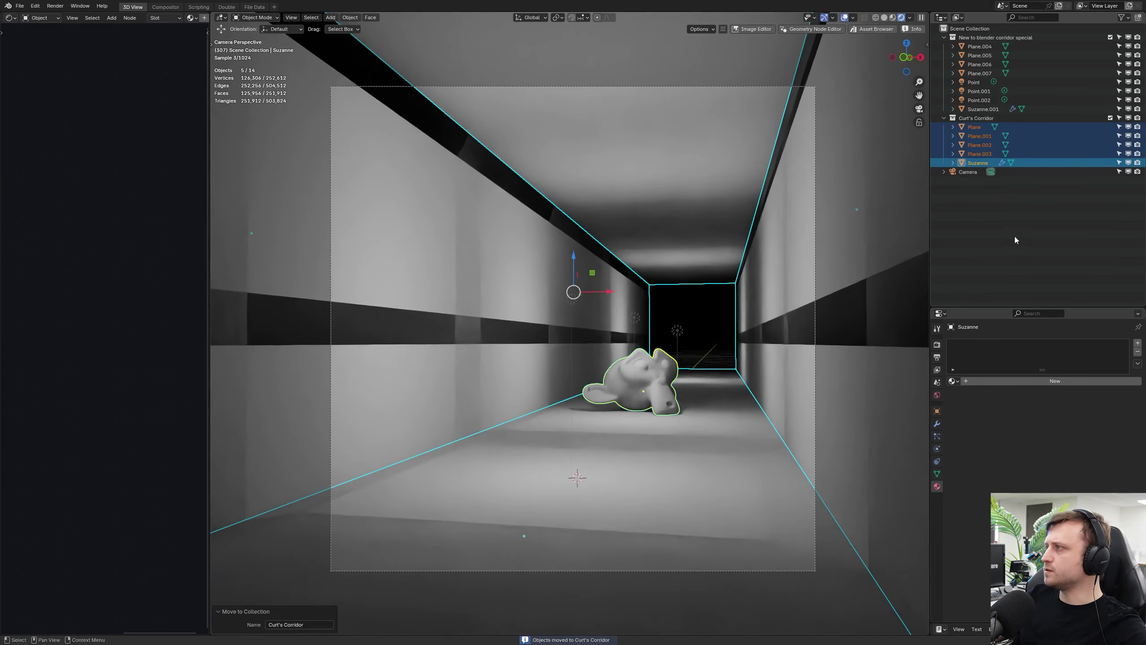
{"action": "left_click", "coordinate": [1015, 236]}
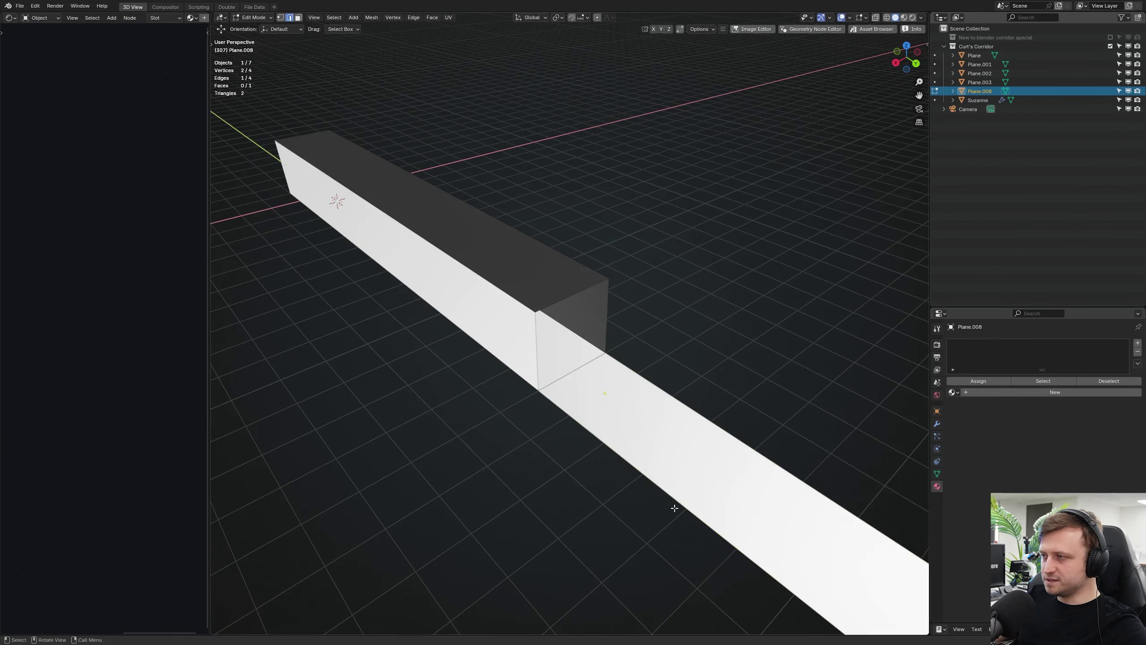
Step: Shorten the added floor plane beyond the corridor's end by moving its far edge back along Y
{"action": "scroll", "coordinate": [748, 476], "scroll_direction": "down", "scroll_amount": 3}
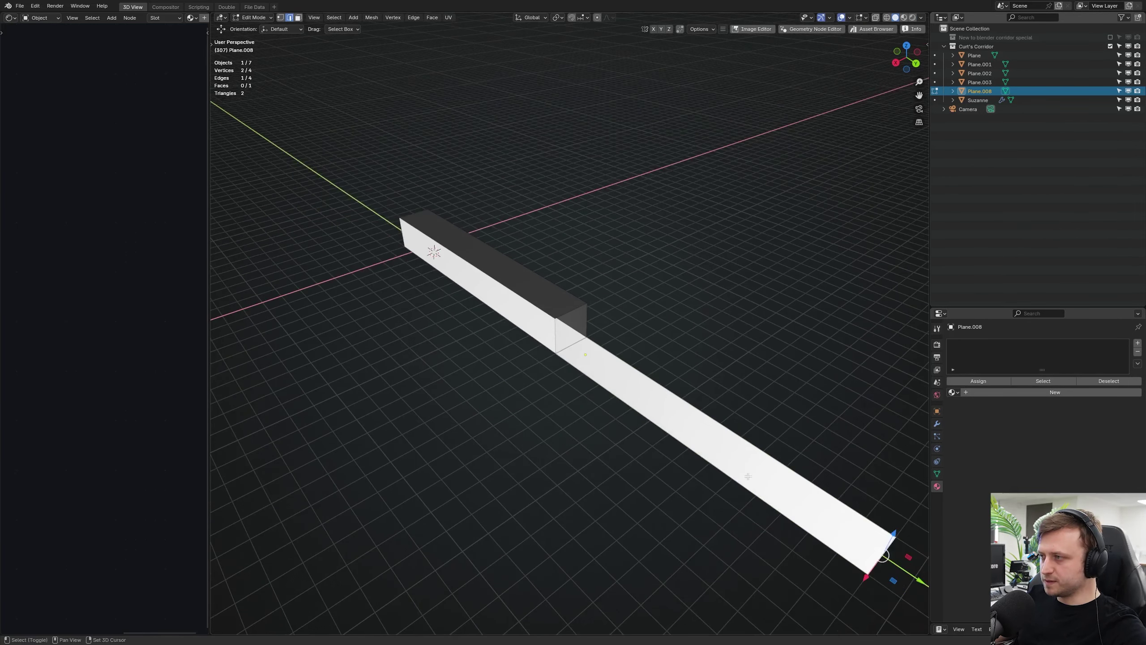
{"action": "left_click_drag", "start_coordinate": [895, 566], "coordinate": [632, 402]}
{"action": "middle_click_drag", "start_coordinate": [631, 401], "coordinate": [564, 397]}
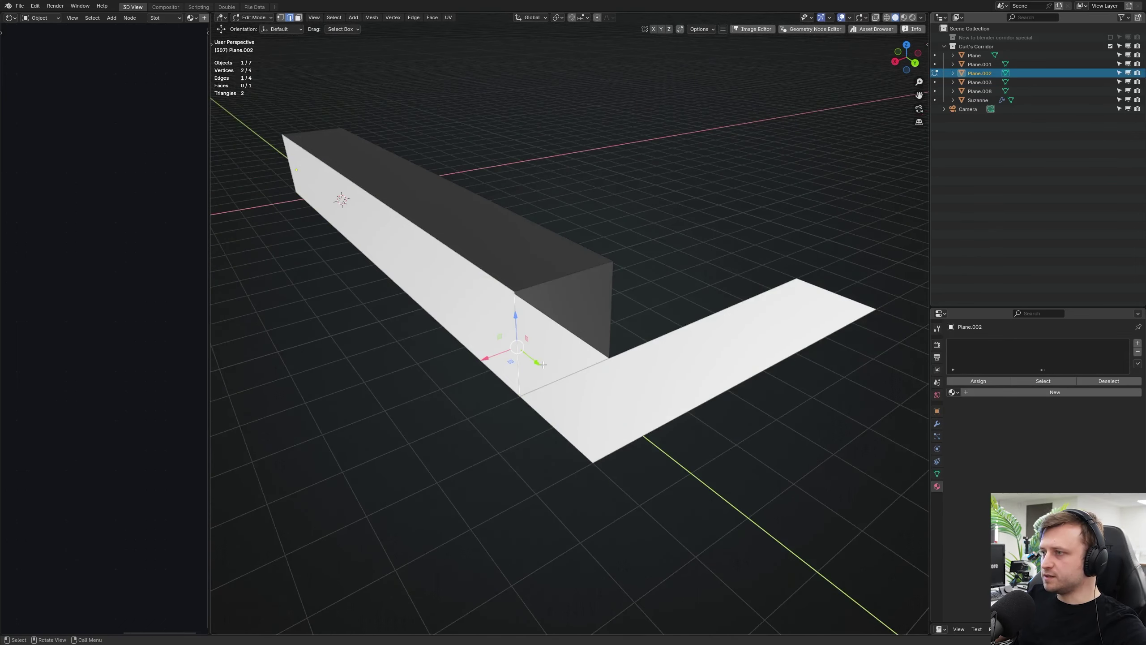
Step: Try to extend the corridor side wall 2 m along Y beside the added floor plane
{"action": "left_click_drag", "start_coordinate": [543, 364], "coordinate": [622, 431]}
{"action": "middle_click_drag", "start_coordinate": [622, 431], "coordinate": [553, 316]}
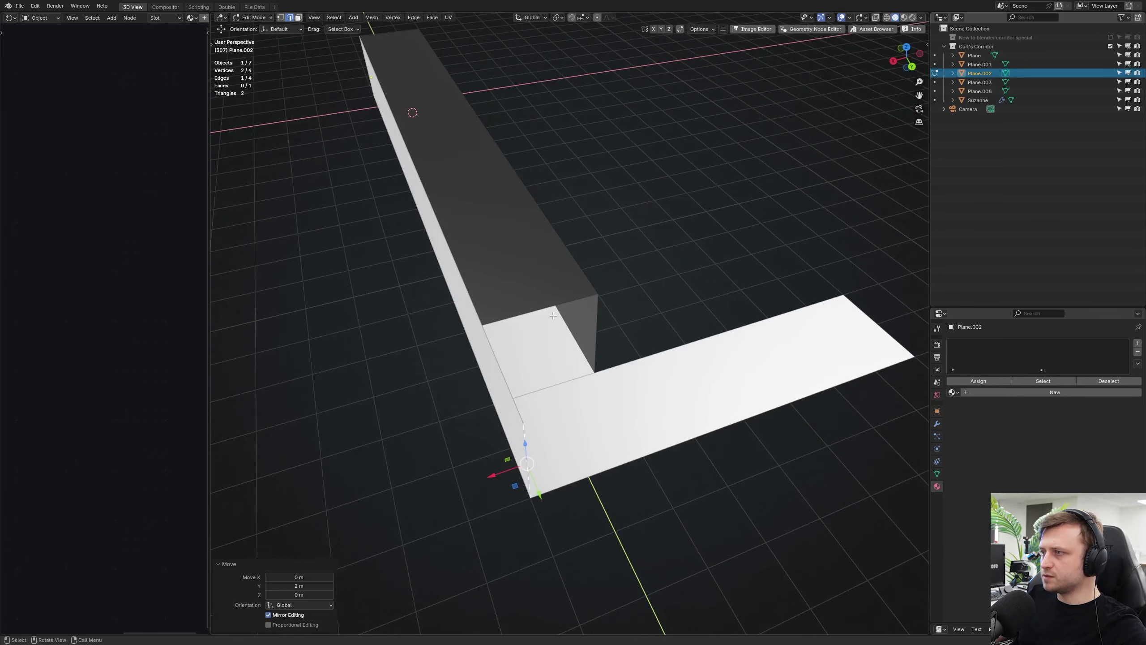
{"action": "key", "text": "Tab"}
{"action": "left_click", "coordinate": [545, 274]}
{"action": "left_click_drag", "start_coordinate": [793, 351], "coordinate": [677, 339]}
{"action": "key", "text": "Tab"}
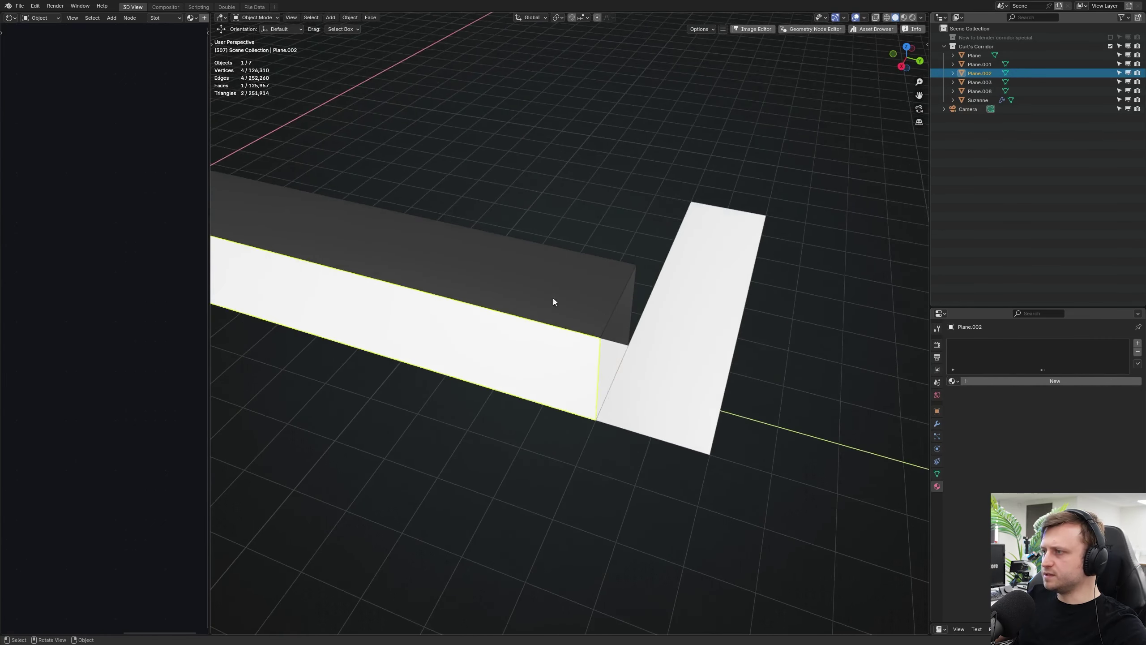
Step: Duplicate the corridor side wall in place and move one end edge of the copy -13 m along Y
{"action": "scroll", "coordinate": [555, 302], "scroll_direction": "down", "scroll_amount": 3}
{"action": "key", "text": "shift+d"}
{"action": "right_click", "coordinate": [516, 325]}
{"action": "left_click_drag", "start_coordinate": [262, 267], "coordinate": [641, 373], "text": "ctrl"}
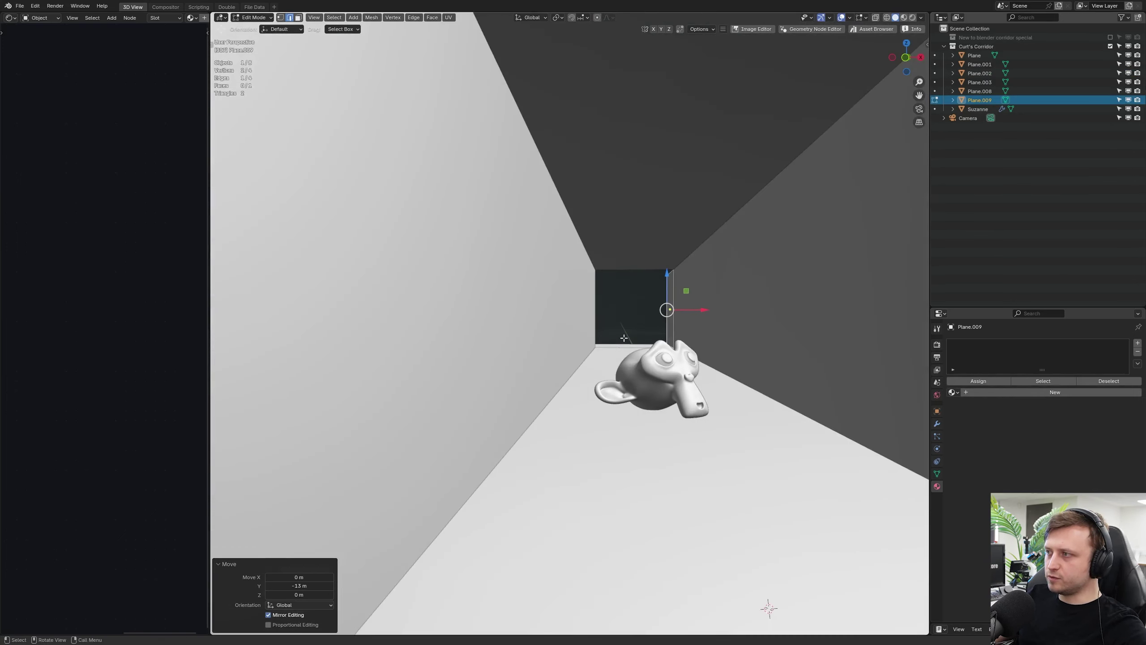
Step: Duplicate the ceiling plane at the corridor's corner to enclose the side corridor branching off the far end
{"action": "middle_click_drag", "start_coordinate": [582, 343], "coordinate": [455, 435]}
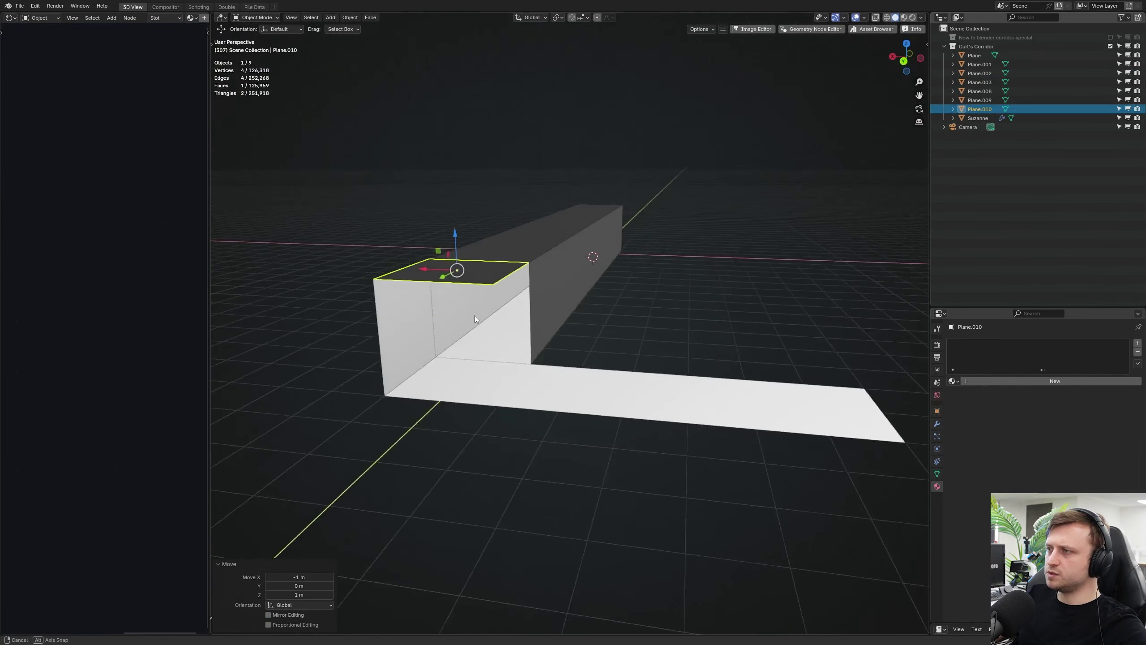
{"action": "middle_click_drag", "start_coordinate": [475, 318], "coordinate": [541, 343]}
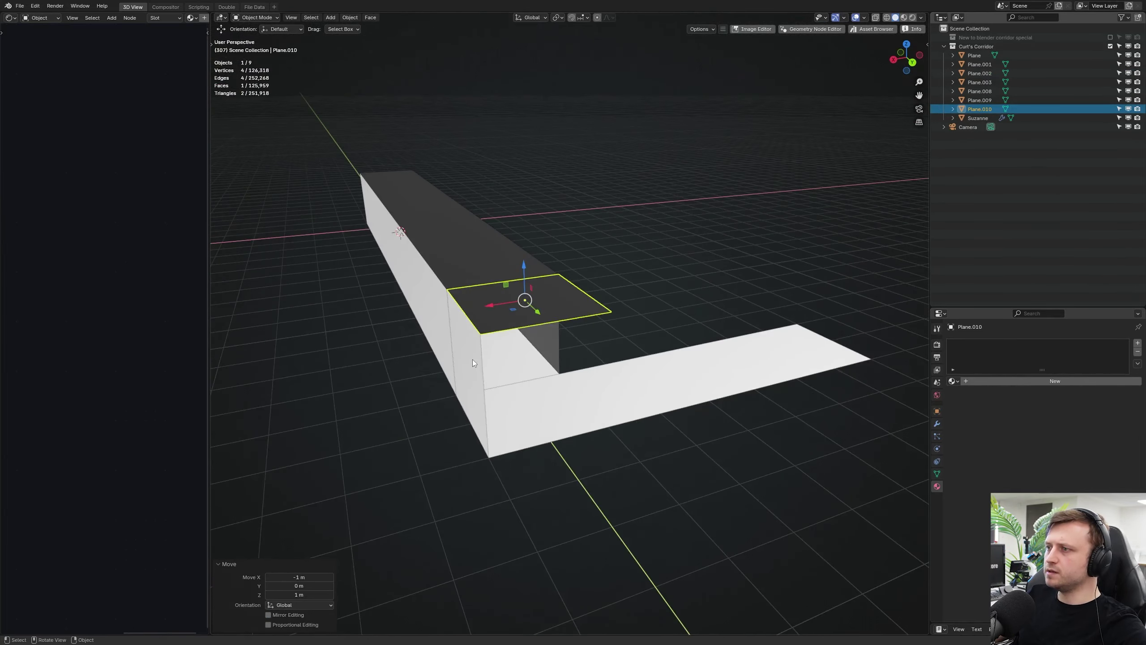
{"action": "key", "text": "shift+d"}
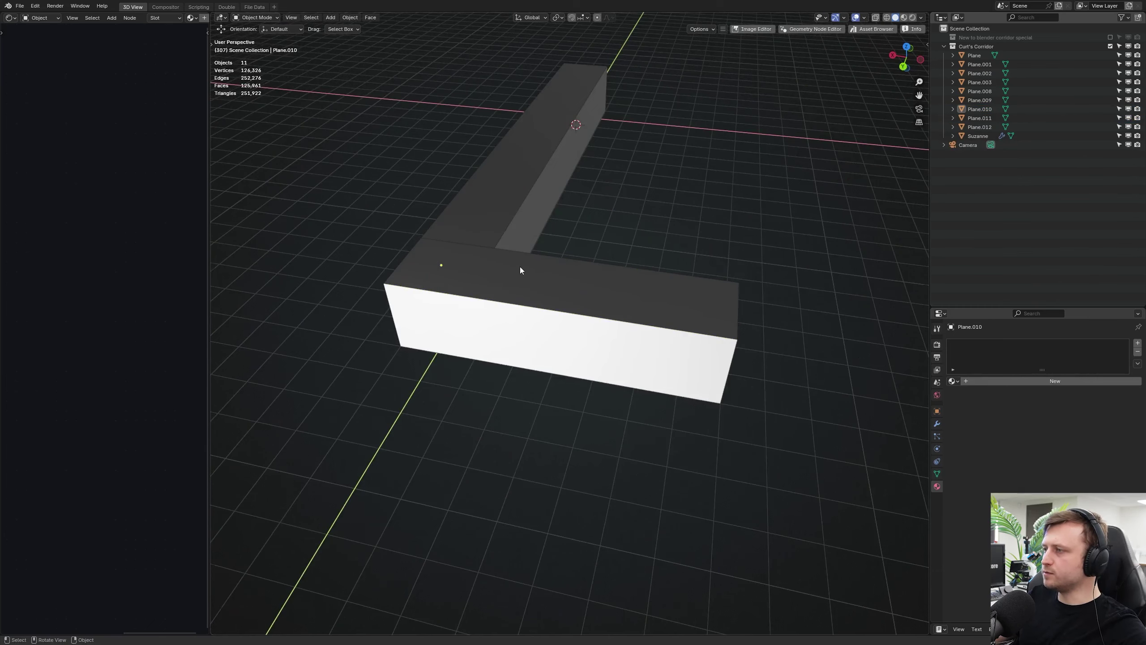
Step: Through the camera view, move the point light about -2.27 m along Y so it sits beside the monkey head
{"action": "key", "text": "KP_0"}
{"action": "scroll", "coordinate": [713, 332], "scroll_direction": "up", "scroll_amount": 2}
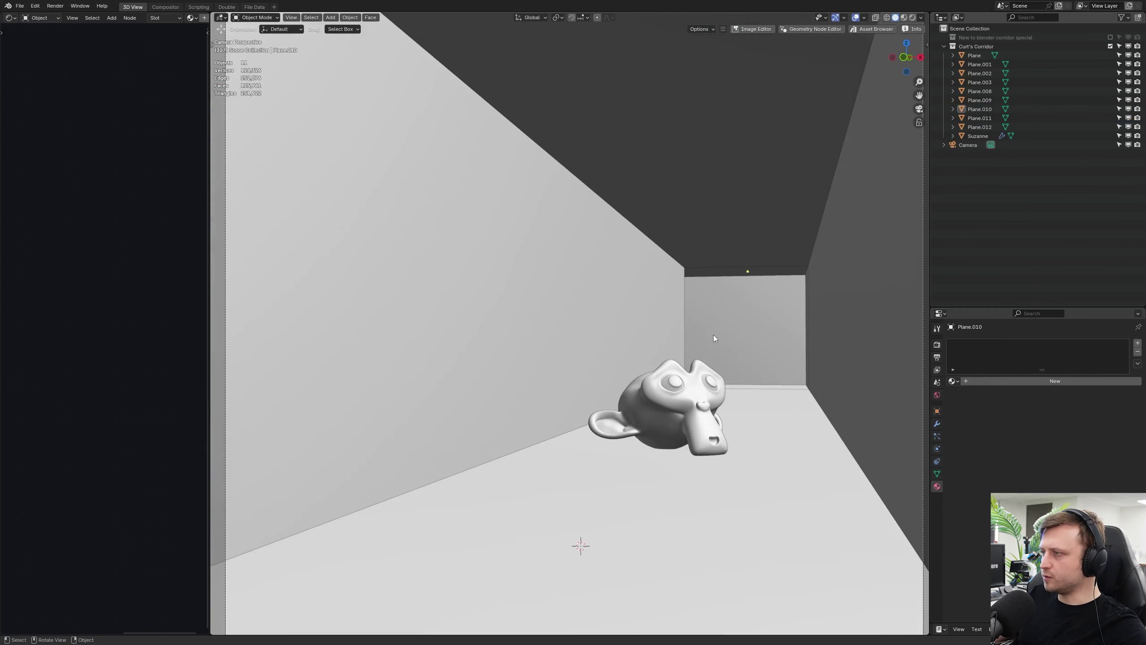
{"action": "key", "text": "g"}
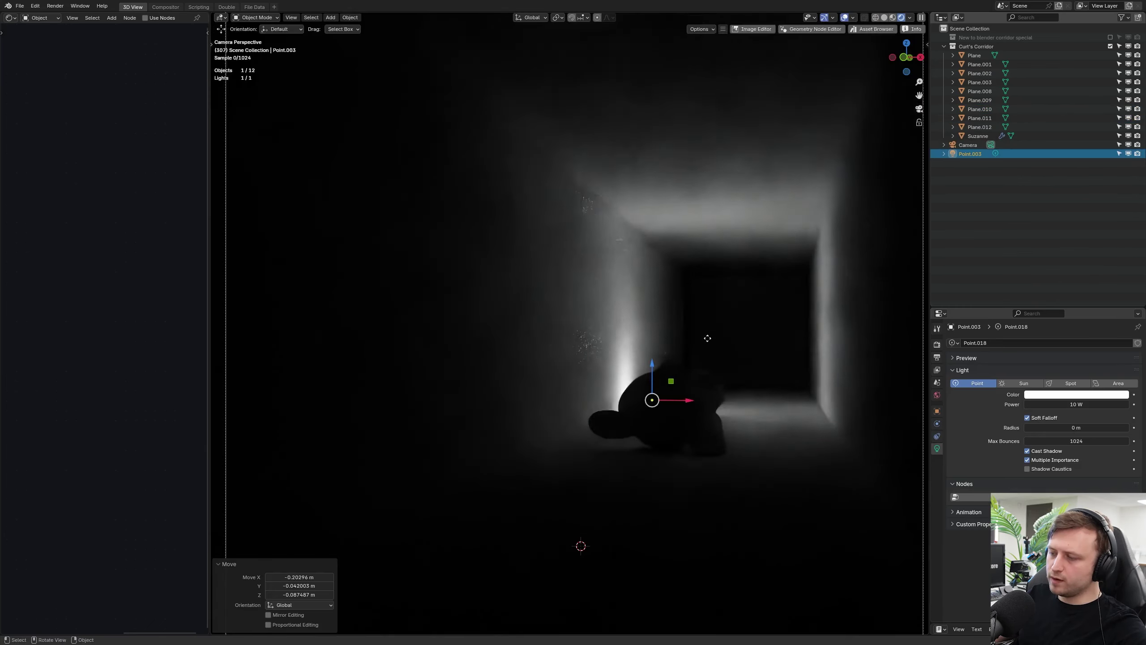
{"action": "key", "text": "y"}
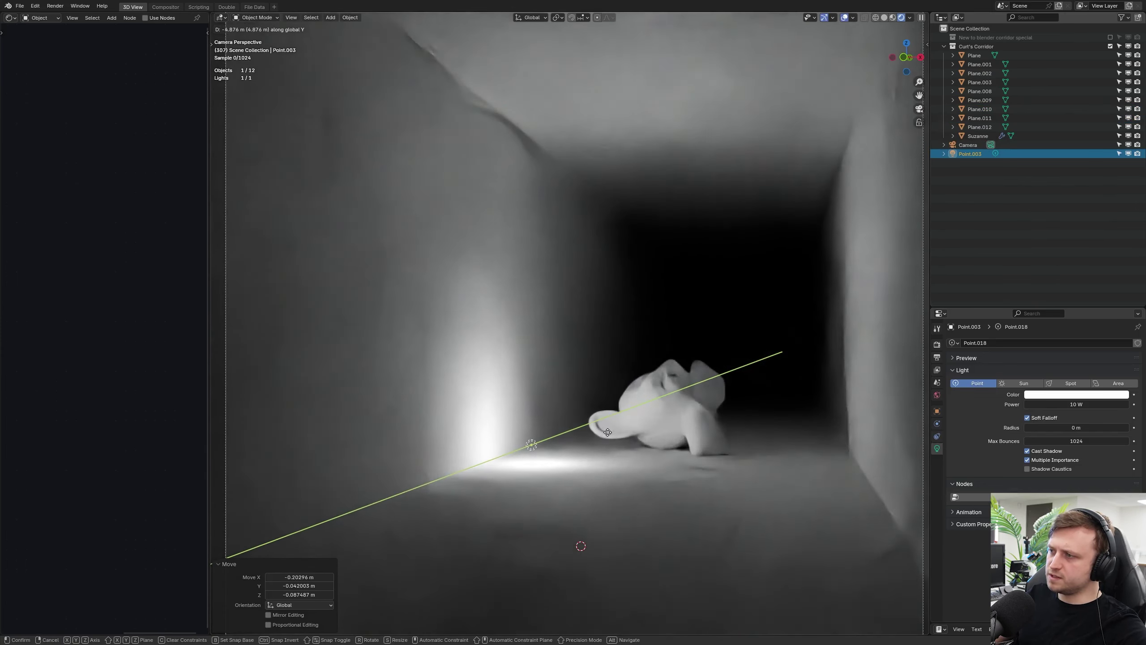
{"action": "left_click", "coordinate": [580, 427]}
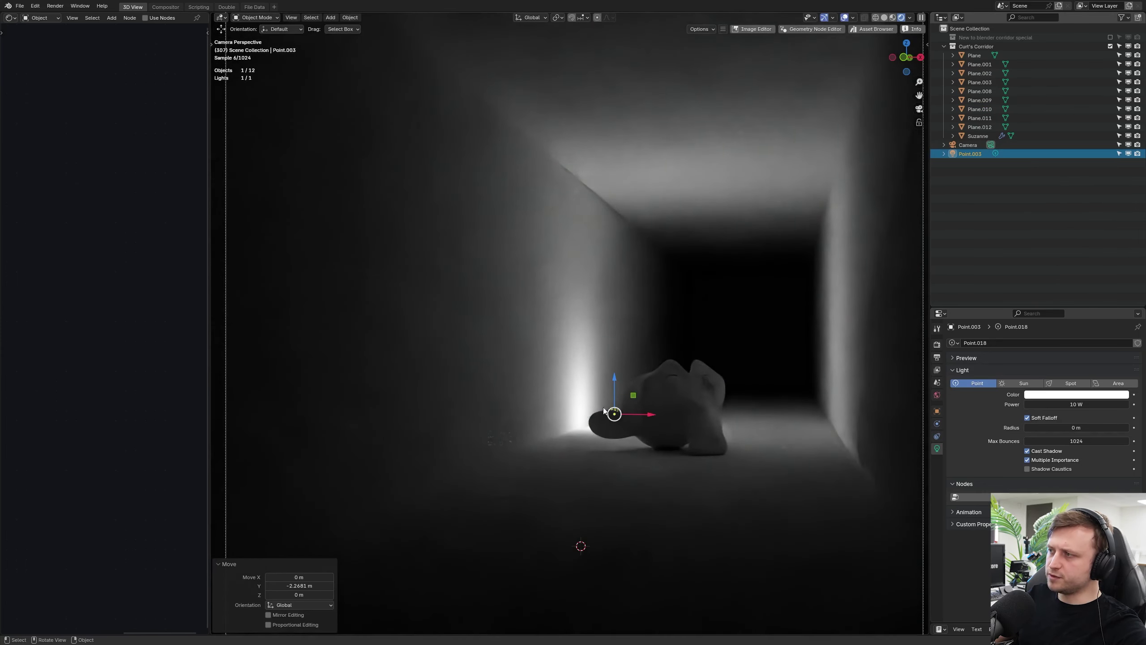
Step: Duplicate the point light twice and move each copy farther down the corridor along Y
{"action": "key", "text": "shift+d"}
{"action": "right_click", "coordinate": [641, 432]}
{"action": "key", "text": "g"}
{"action": "key", "text": "y"}
{"action": "left_click", "coordinate": [670, 399]}
{"action": "key", "text": "shift+d"}
{"action": "right_click", "coordinate": [670, 399]}
{"action": "key", "text": "g"}
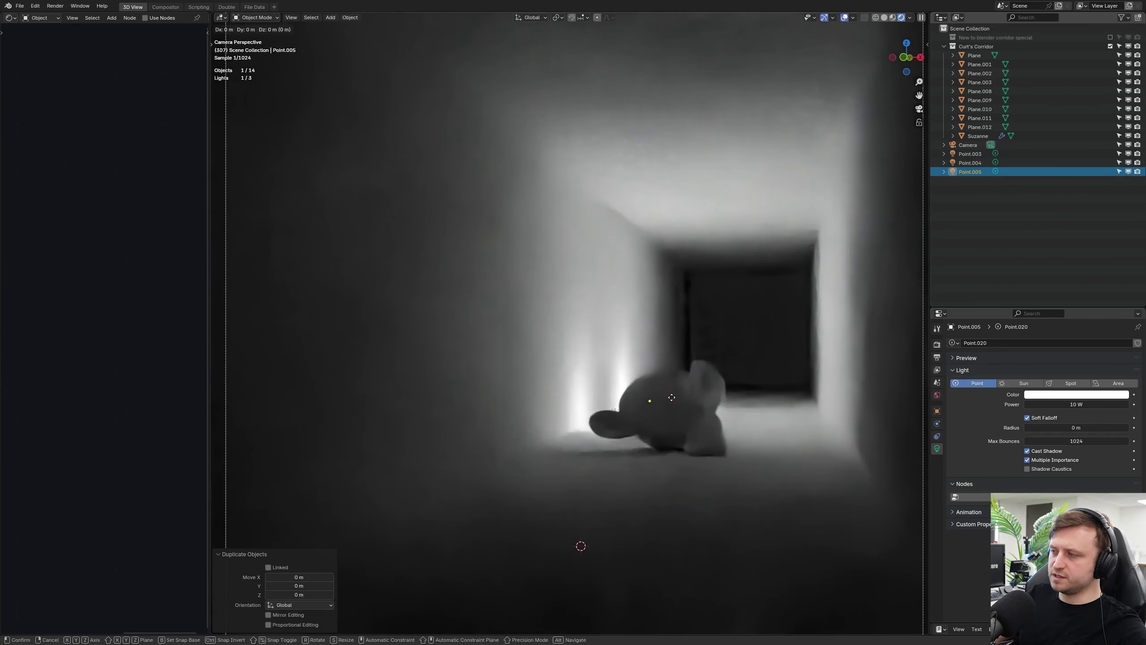
{"action": "key", "text": "y"}
{"action": "left_click", "coordinate": [691, 365]}
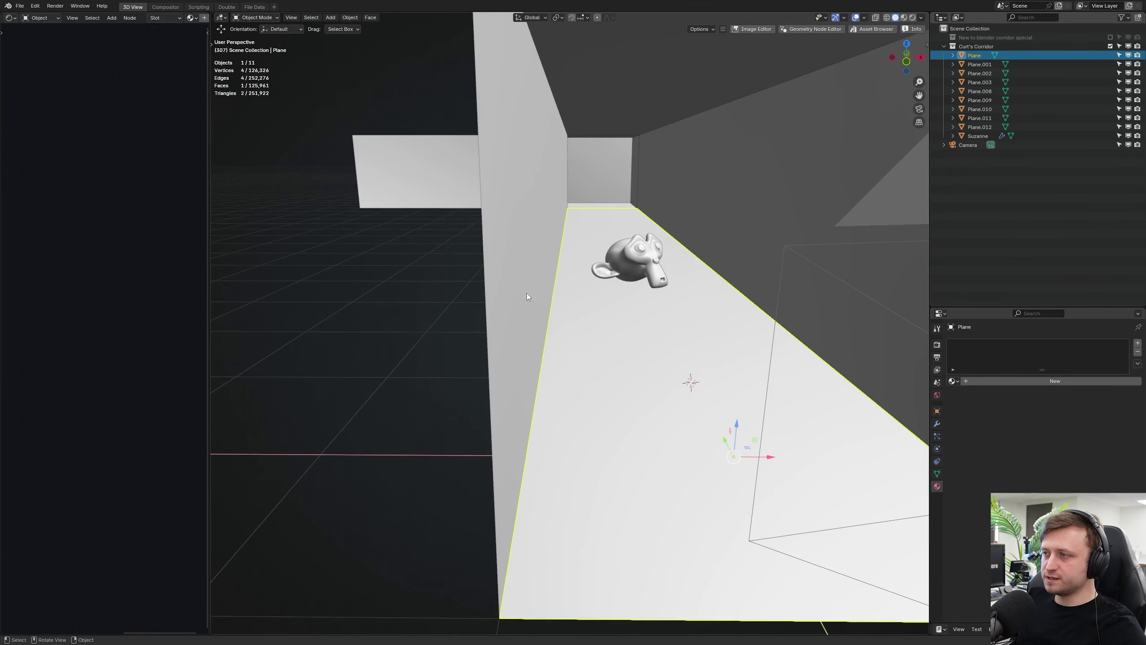
Step: Edit both side walls together and lower their bottom edges about 0.12 m below the floor
{"action": "left_click", "coordinate": [526, 292]}
{"action": "left_click", "coordinate": [711, 244], "text": "shift"}
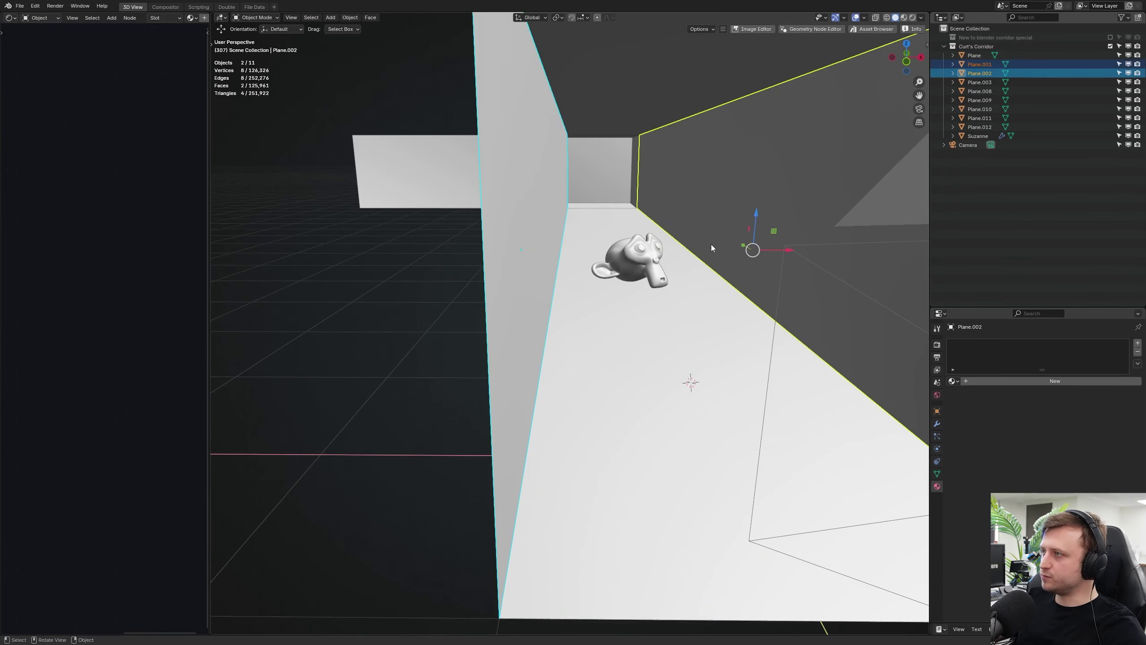
{"action": "key", "text": "Tab"}
{"action": "left_click", "coordinate": [553, 289]}
{"action": "middle_click_drag", "start_coordinate": [727, 374], "coordinate": [730, 333]}
{"action": "scroll", "coordinate": [767, 322], "scroll_direction": "down", "scroll_amount": 2}
{"action": "left_click", "coordinate": [767, 321], "text": "shift"}
{"action": "left_click_drag", "start_coordinate": [583, 317], "coordinate": [584, 324]}
{"action": "middle_click_drag", "start_coordinate": [585, 326], "coordinate": [576, 335]}
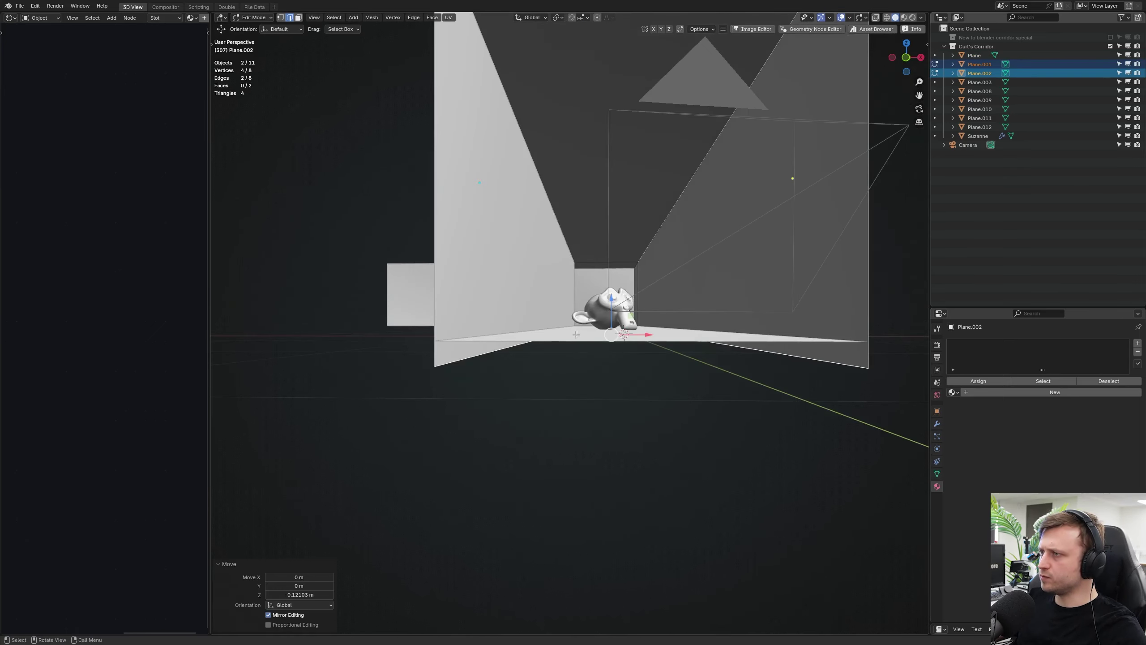
{"action": "key", "text": "g"}
{"action": "key", "text": "z"}
{"action": "left_click", "coordinate": [540, 324]}
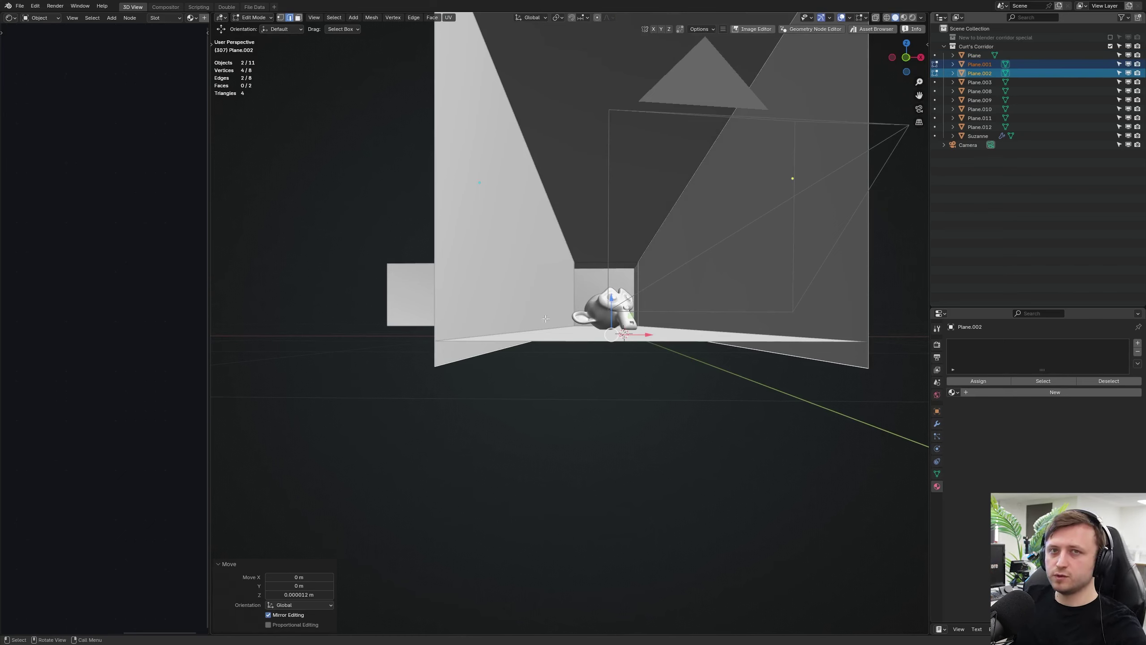
Step: Raise the top edges of both side walls slightly above the ceiling
{"action": "middle_click_drag", "start_coordinate": [546, 318], "coordinate": [532, 208]}
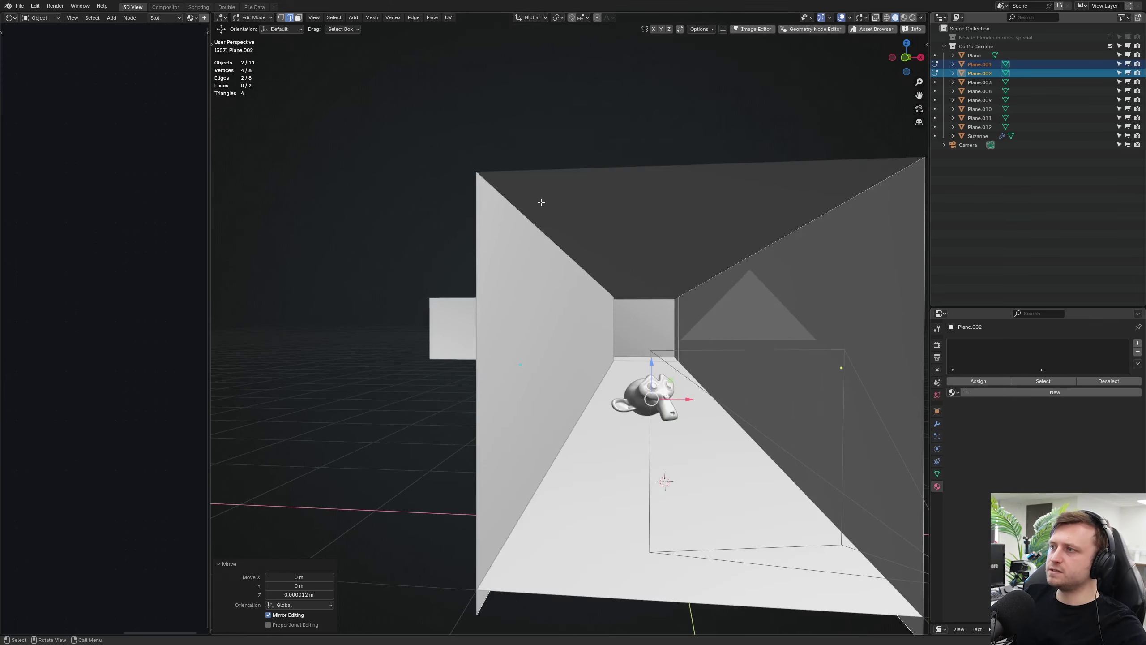
{"action": "middle_click_drag", "start_coordinate": [552, 254], "coordinate": [635, 213]}
{"action": "left_click_drag", "start_coordinate": [635, 214], "coordinate": [635, 203]}
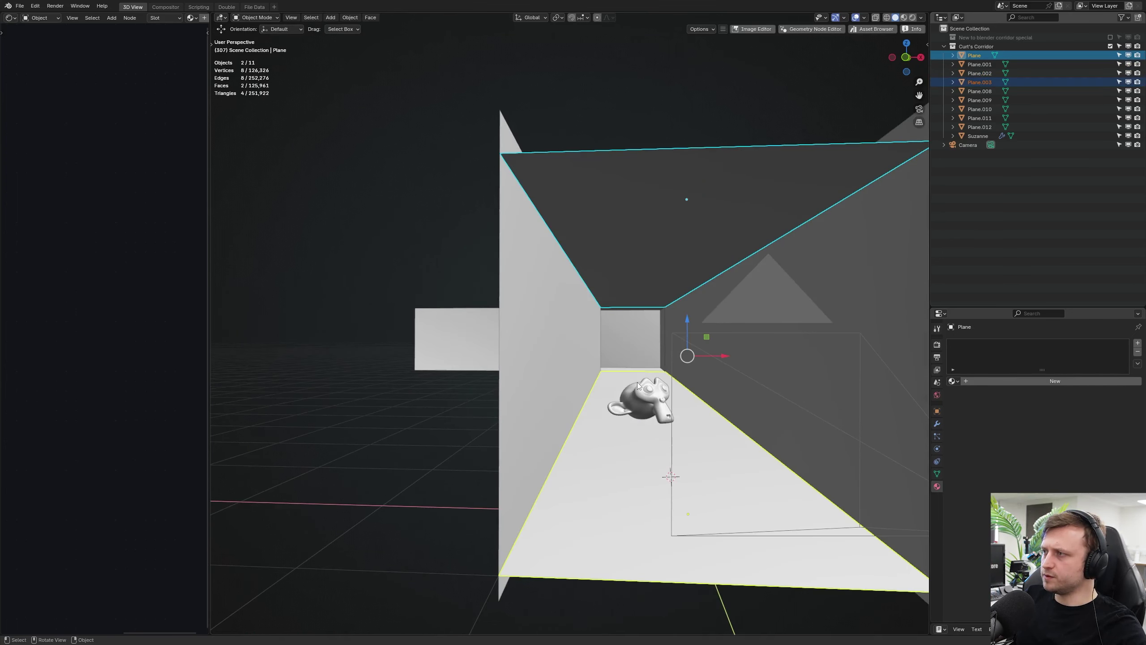
Step: Edit the floor and ceiling planes together and add two centred lengthwise loop cuts to the ceiling
{"action": "middle_click_drag", "start_coordinate": [637, 378], "coordinate": [531, 157]}
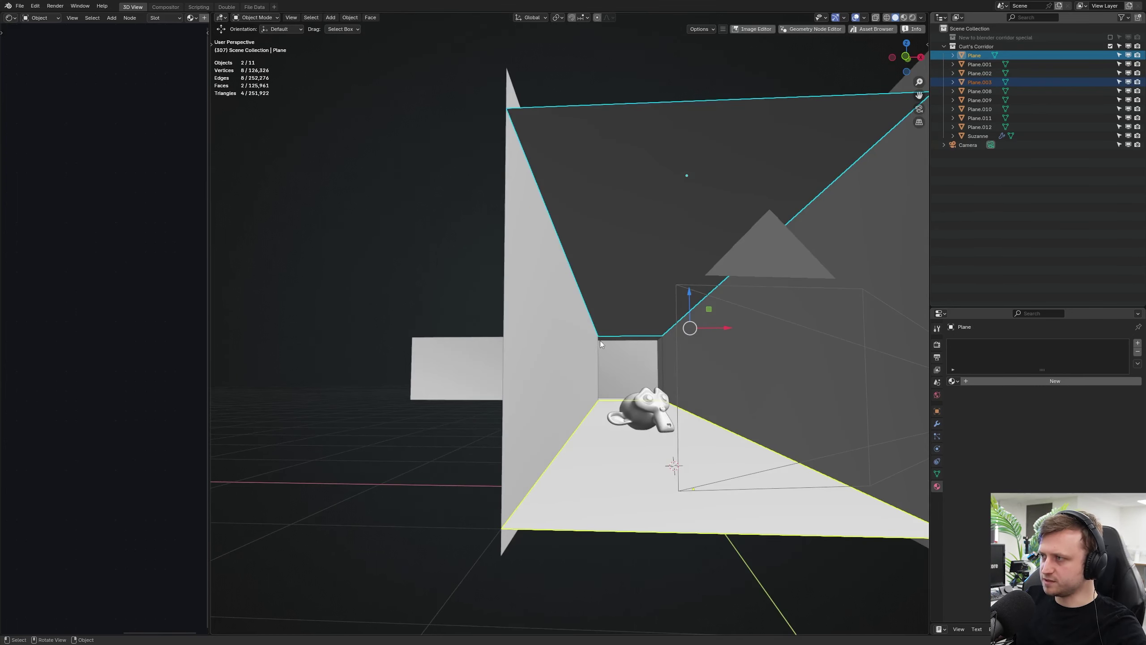
{"action": "middle_click_drag", "start_coordinate": [561, 279], "coordinate": [568, 294], "text": "shift"}
{"action": "key", "text": "Tab"}
{"action": "middle_click_drag", "start_coordinate": [670, 172], "coordinate": [657, 192], "text": "shift"}
{"action": "key", "text": "ctrl+r"}
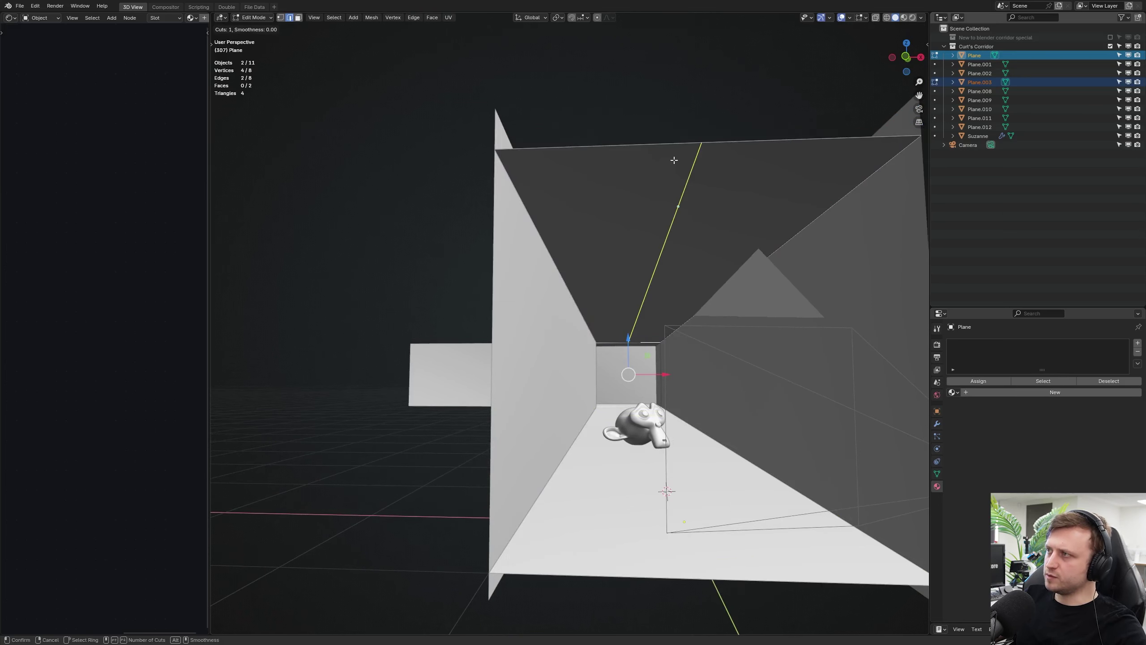
{"action": "right_click", "coordinate": [701, 156]}
{"action": "key", "text": "ctrl+r"}
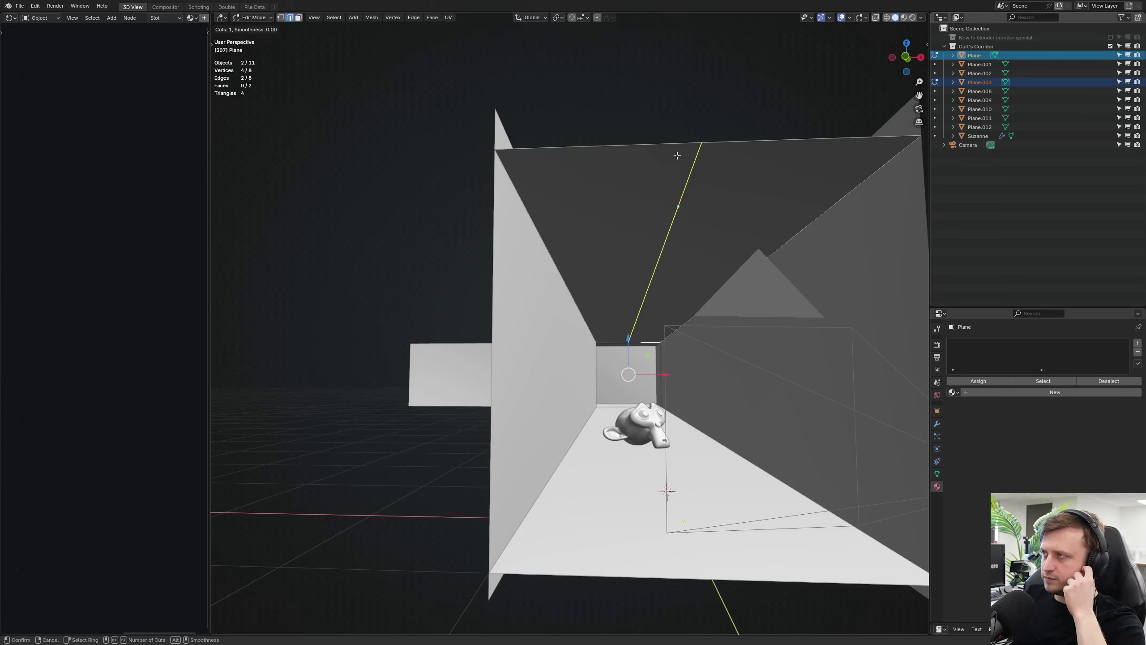
{"action": "scroll", "coordinate": [683, 154], "scroll_direction": "up", "scroll_amount": 1}
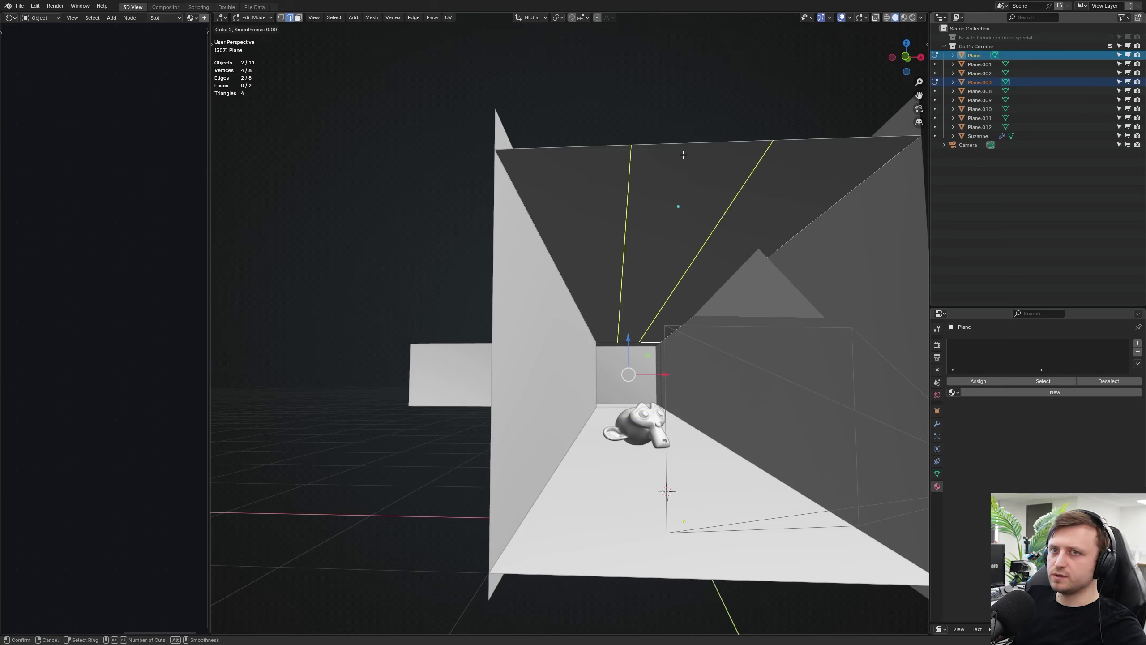
{"action": "left_click", "coordinate": [684, 155]}
{"action": "right_click", "coordinate": [683, 155]}
Step: Scale the two ceiling loop cuts by 2.8 along X to place them close to the side walls
{"action": "key", "text": "s"}
{"action": "key", "text": "x"}
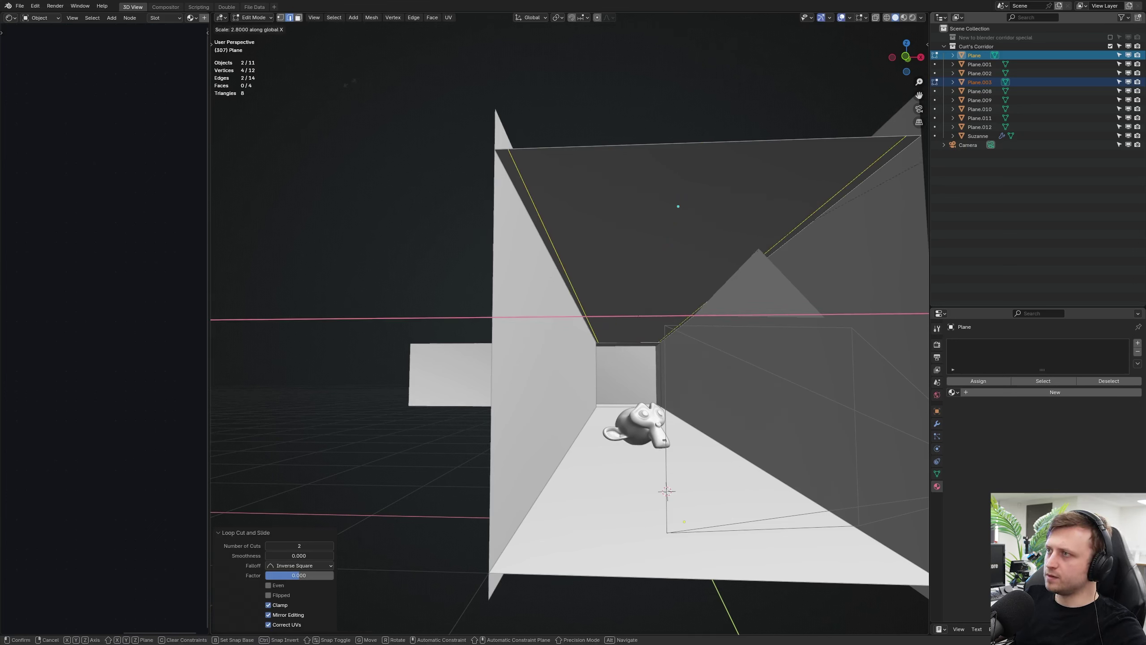
{"action": "left_click", "coordinate": [146, 127], "text": "ctrl"}
Step: Add two lengthwise loop cuts to the floor and scale them along X toward the side walls
{"action": "middle_click_drag", "start_coordinate": [339, 172], "coordinate": [366, 207]}
{"action": "middle_click_drag", "start_coordinate": [367, 207], "coordinate": [361, 132], "text": "shift"}
{"action": "key", "text": "ctrl+r"}
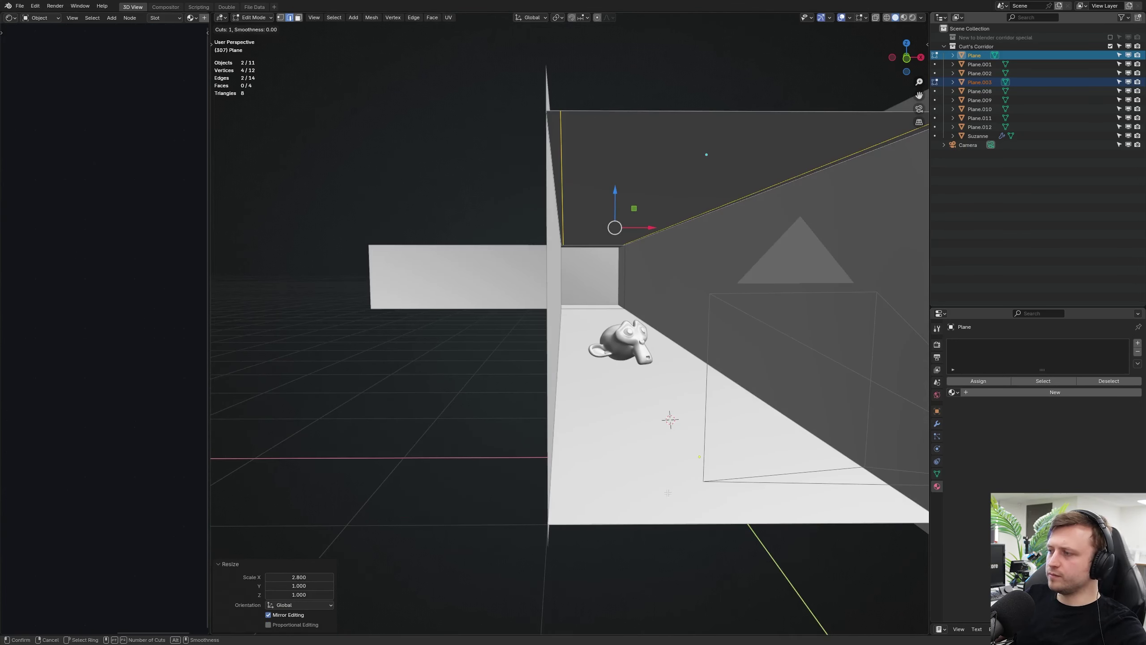
{"action": "left_click", "coordinate": [714, 514]}
{"action": "right_click", "coordinate": [714, 514]}
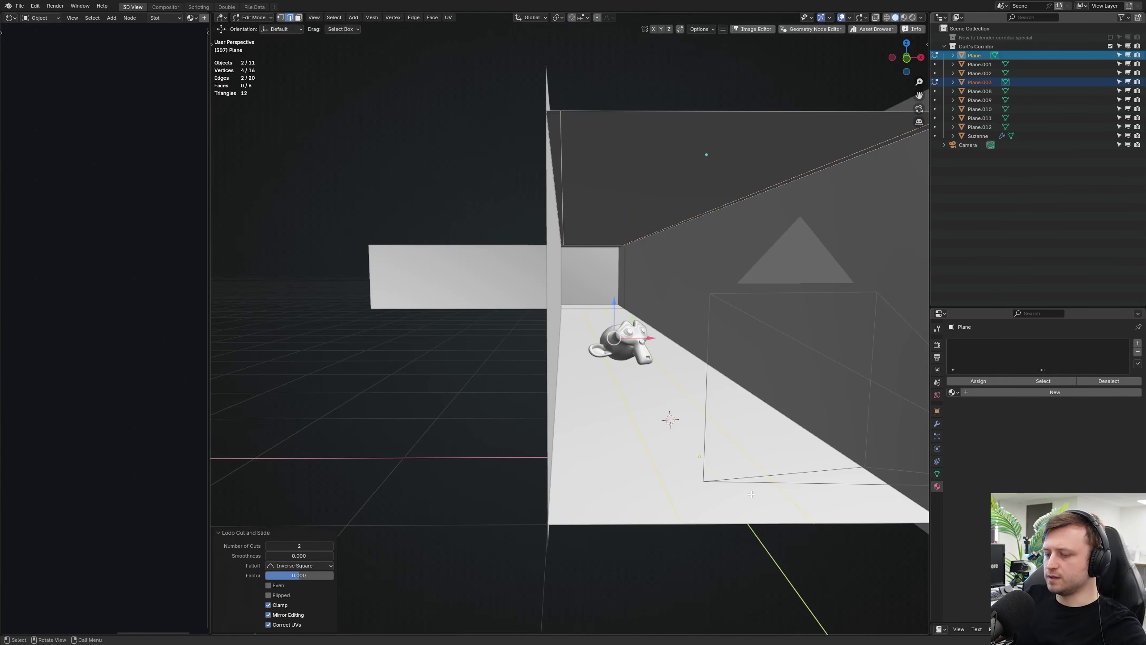
{"action": "key", "text": "s"}
{"action": "key", "text": "x"}
{"action": "left_click", "coordinate": [274, 506]}
Step: Select the four narrow strip faces running along the side walls on the ceiling and floor
{"action": "middle_click_drag", "start_coordinate": [417, 490], "coordinate": [478, 452]}
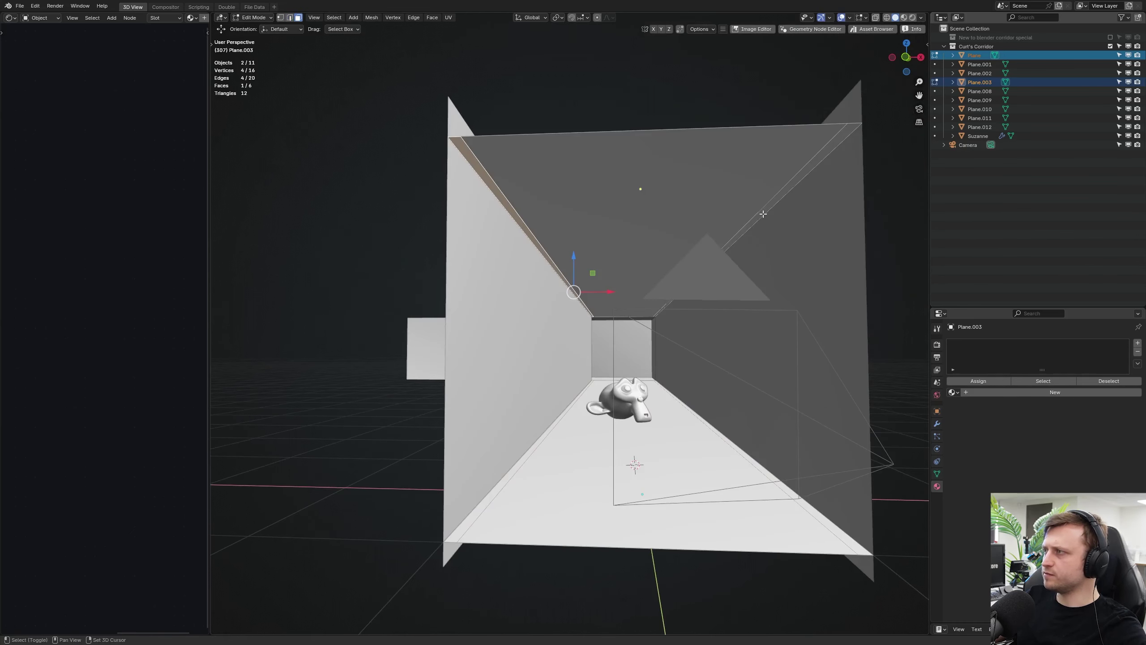
{"action": "left_click", "coordinate": [763, 214], "text": "shift"}
{"action": "left_click", "coordinate": [505, 480], "text": "shift"}
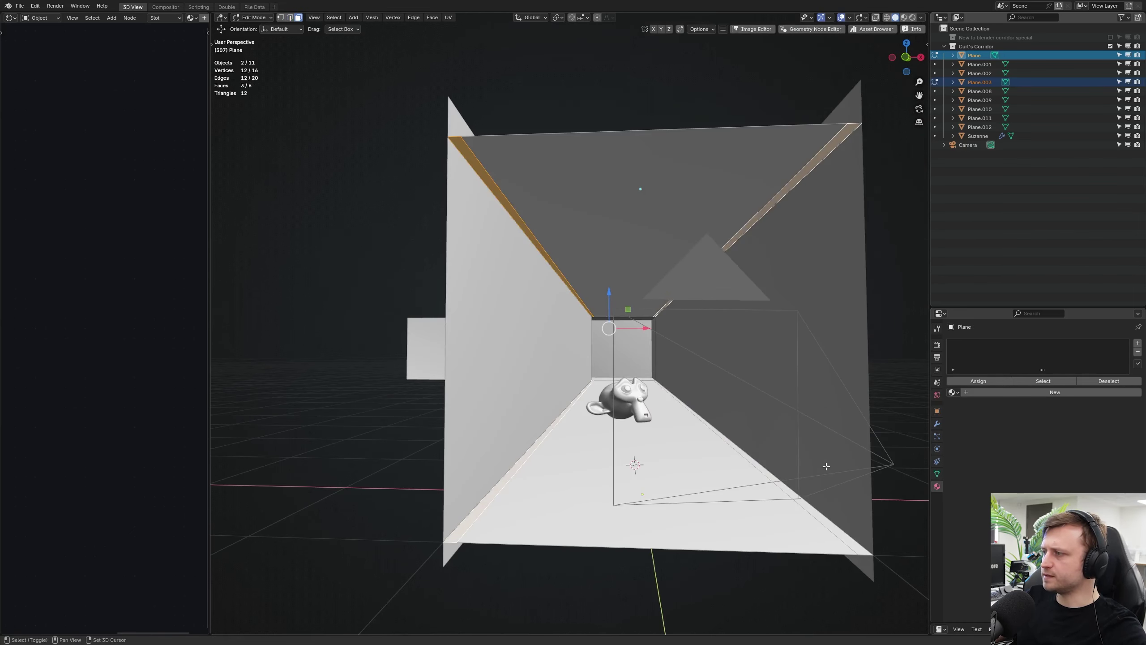
{"action": "left_click", "coordinate": [797, 492], "text": "shift"}
{"action": "middle_click_drag", "start_coordinate": [721, 440], "coordinate": [728, 448]}
{"action": "key", "text": "s"}
{"action": "key", "text": "z"}
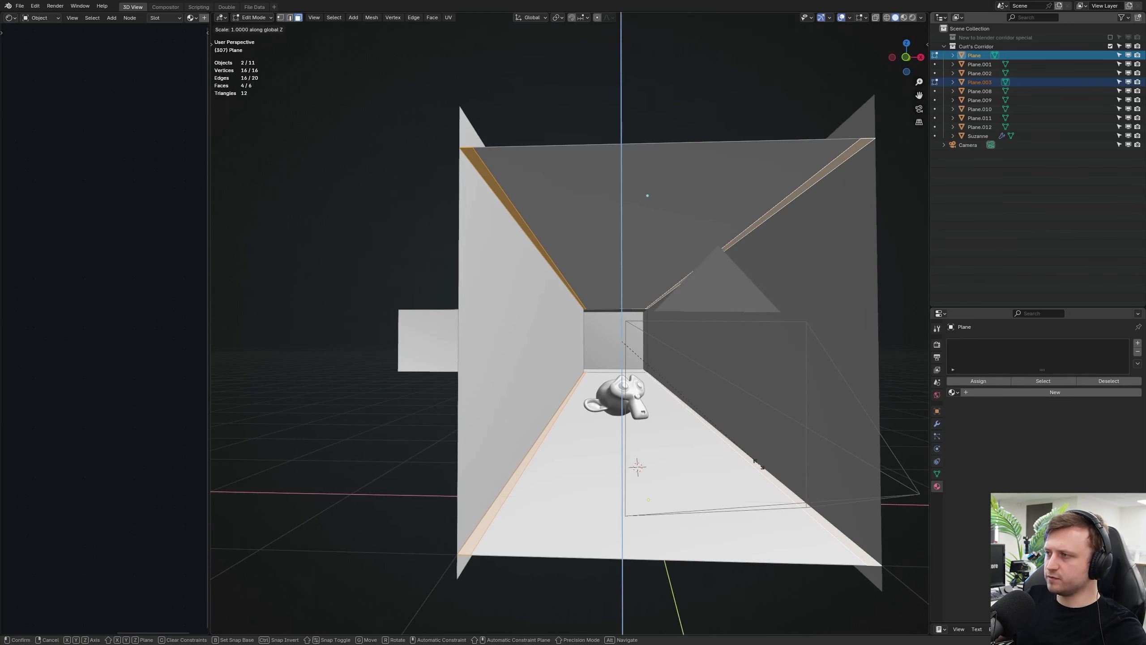
{"action": "right_click", "coordinate": [537, 377]}
Step: Extrude the four strip faces along their normals, away from the corridor interior, with an offset of -0.147 m
{"action": "middle_click_drag", "start_coordinate": [537, 377], "coordinate": [631, 355]}
{"action": "key", "text": "alt+e"}
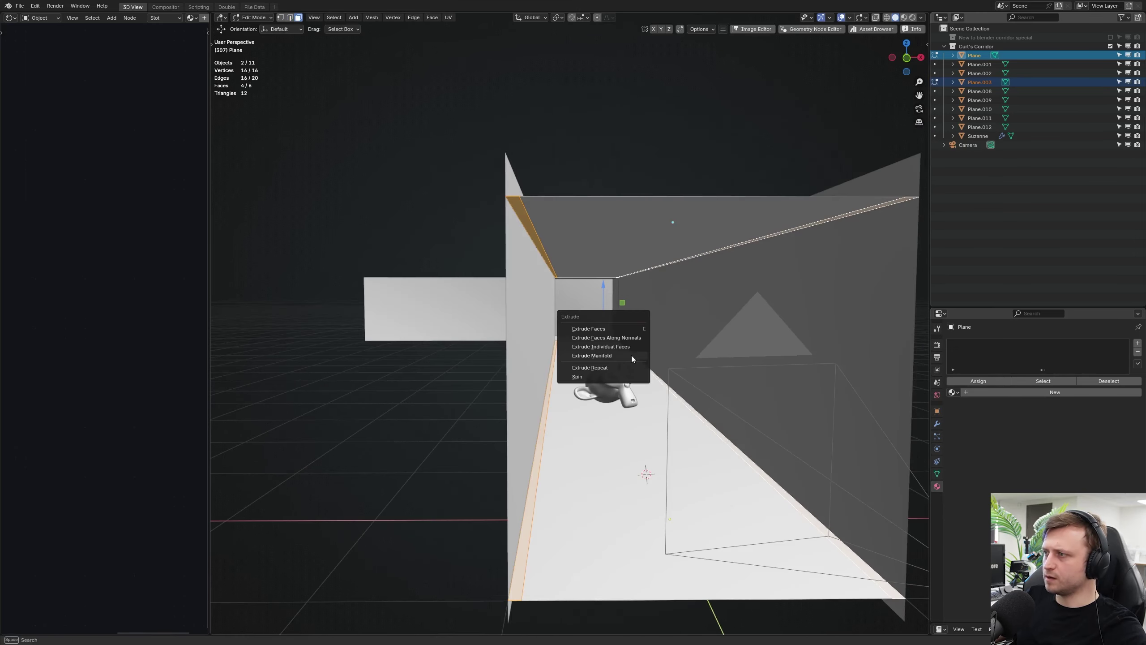
{"action": "left_click", "coordinate": [637, 343]}
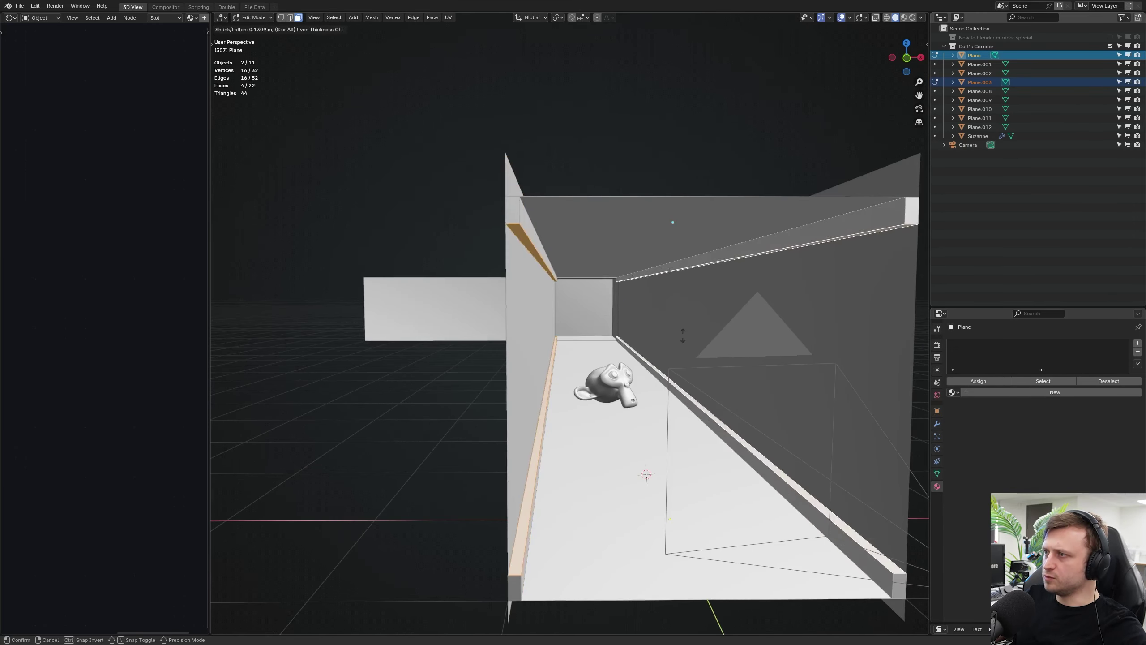
{"action": "left_click", "coordinate": [651, 334]}
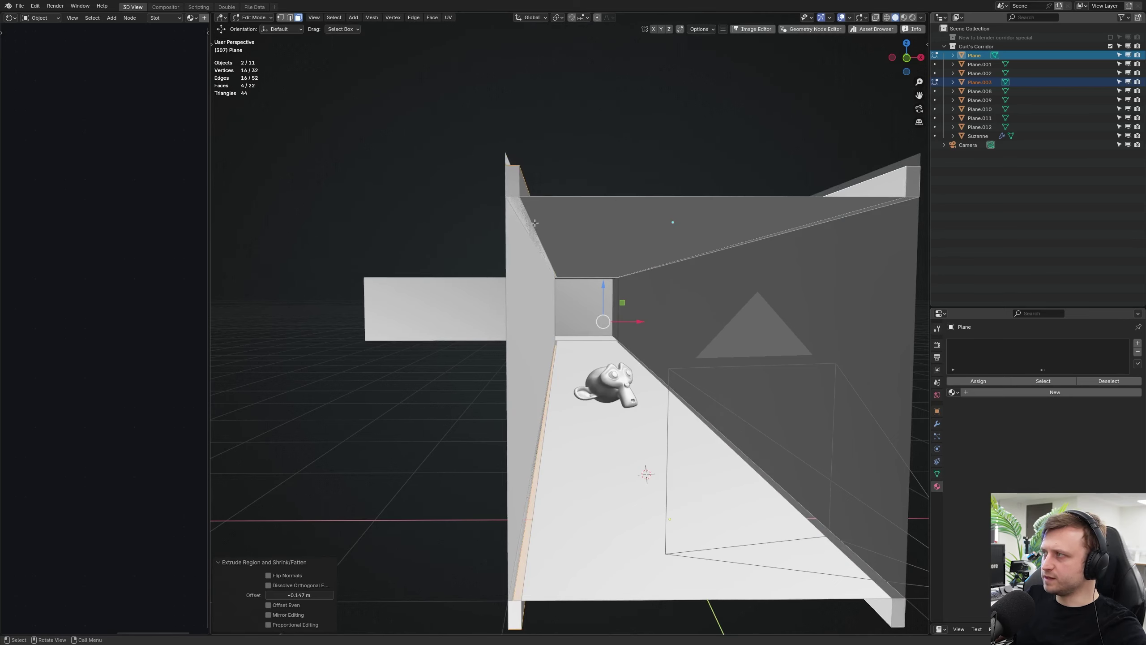
Step: Scale the extruded strip faces to 0.955 along Z to make the recessed channels shallower
{"action": "middle_click_drag", "start_coordinate": [534, 222], "coordinate": [722, 352]}
{"action": "key", "text": "s"}
{"action": "key", "text": "z"}
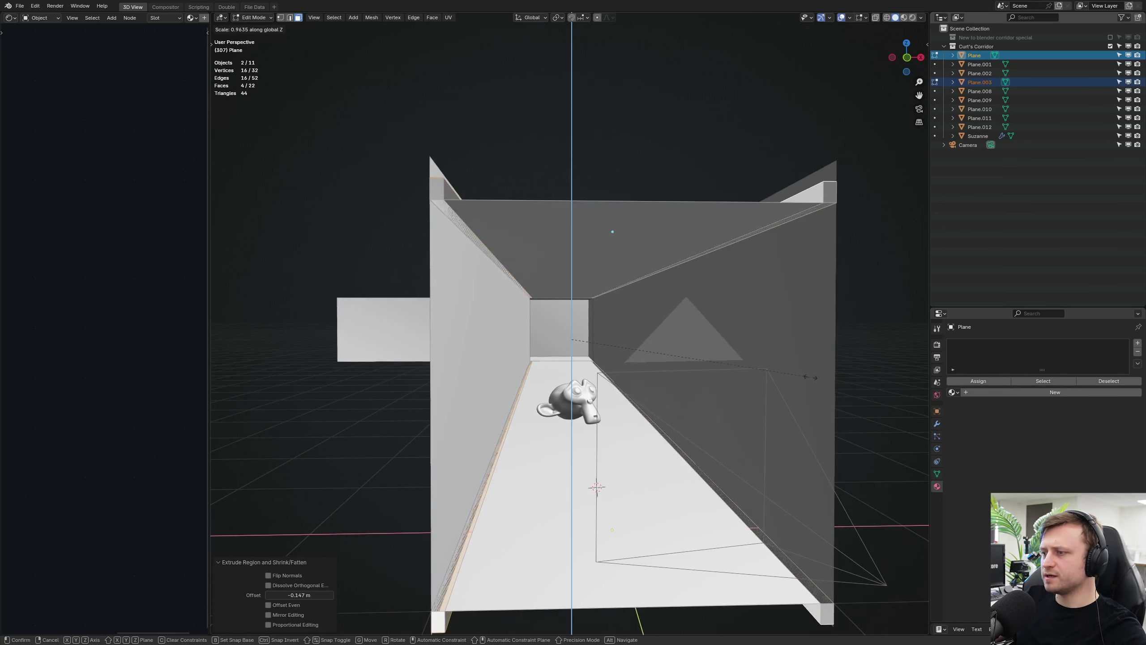
{"action": "left_click", "coordinate": [784, 389]}
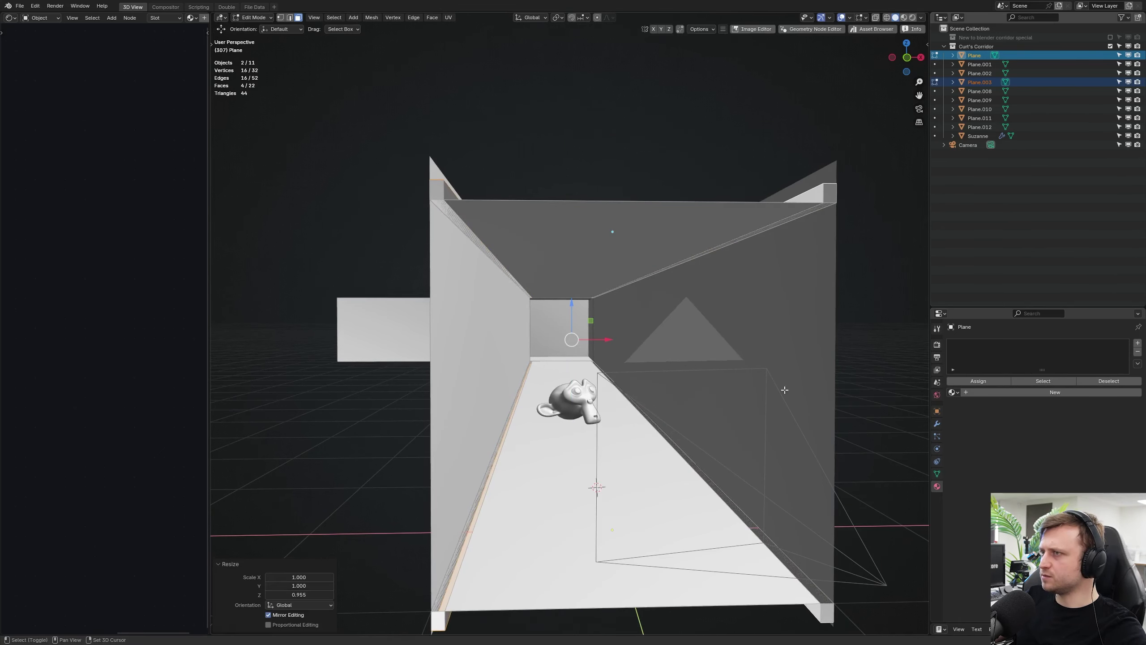
Step: Delete the long outer side faces of the ceiling and floor channels where they overlap the side walls
{"action": "middle_click_drag", "start_coordinate": [785, 390], "coordinate": [830, 384], "text": "shift"}
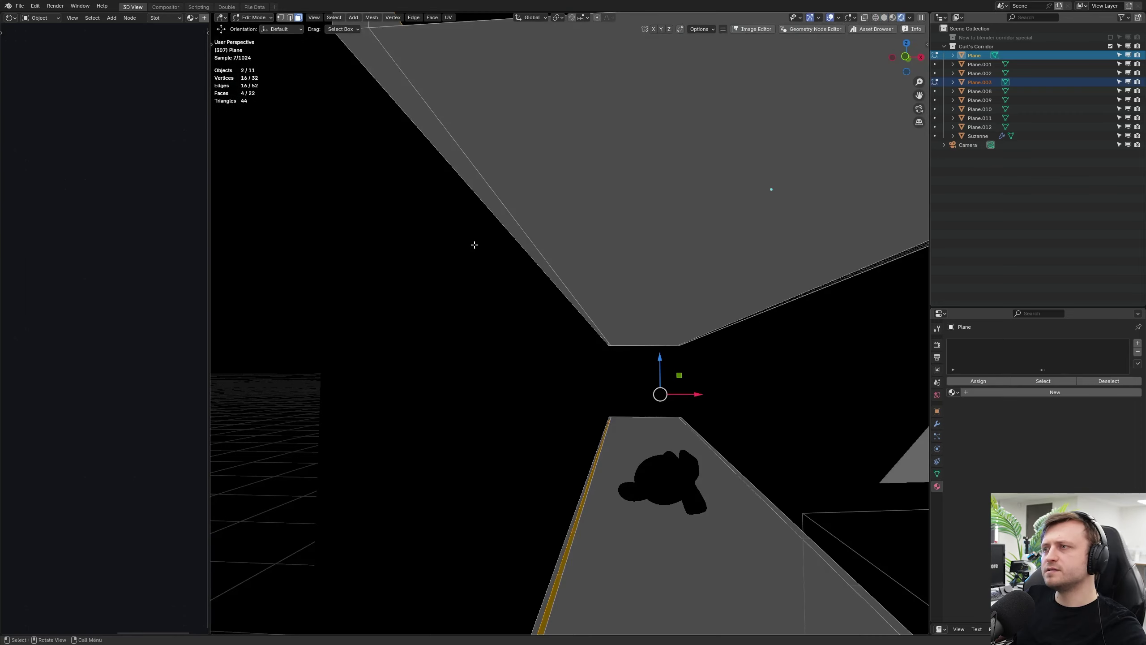
{"action": "middle_click_drag", "start_coordinate": [473, 246], "coordinate": [528, 297], "text": "shift"}
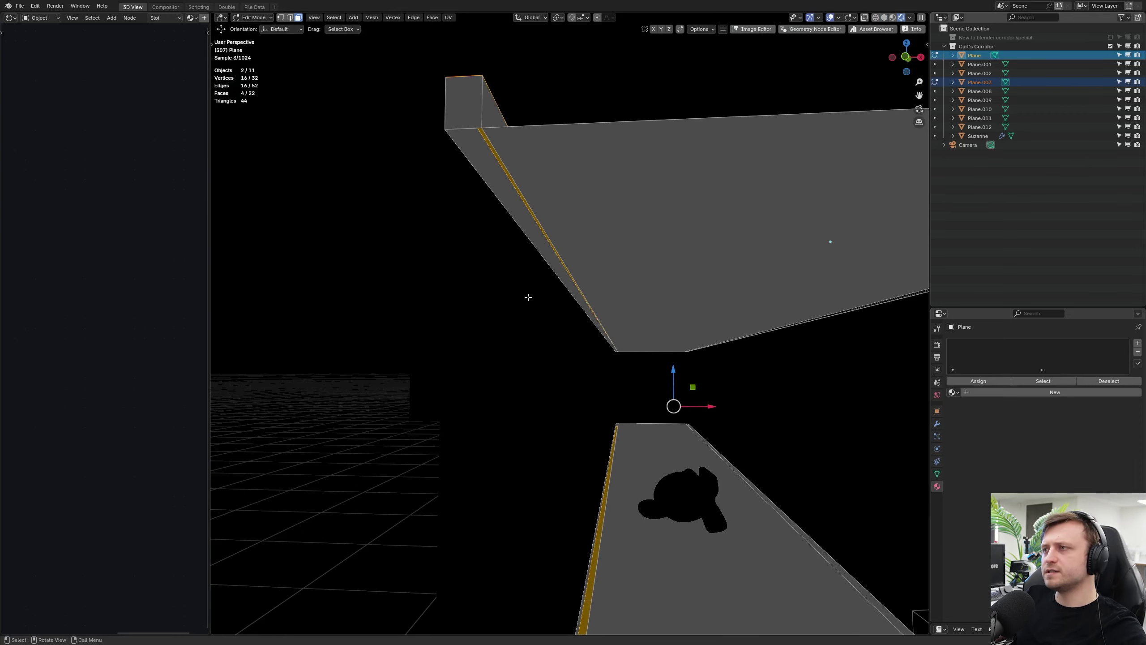
{"action": "key", "text": "z"}
{"action": "left_click", "coordinate": [511, 203]}
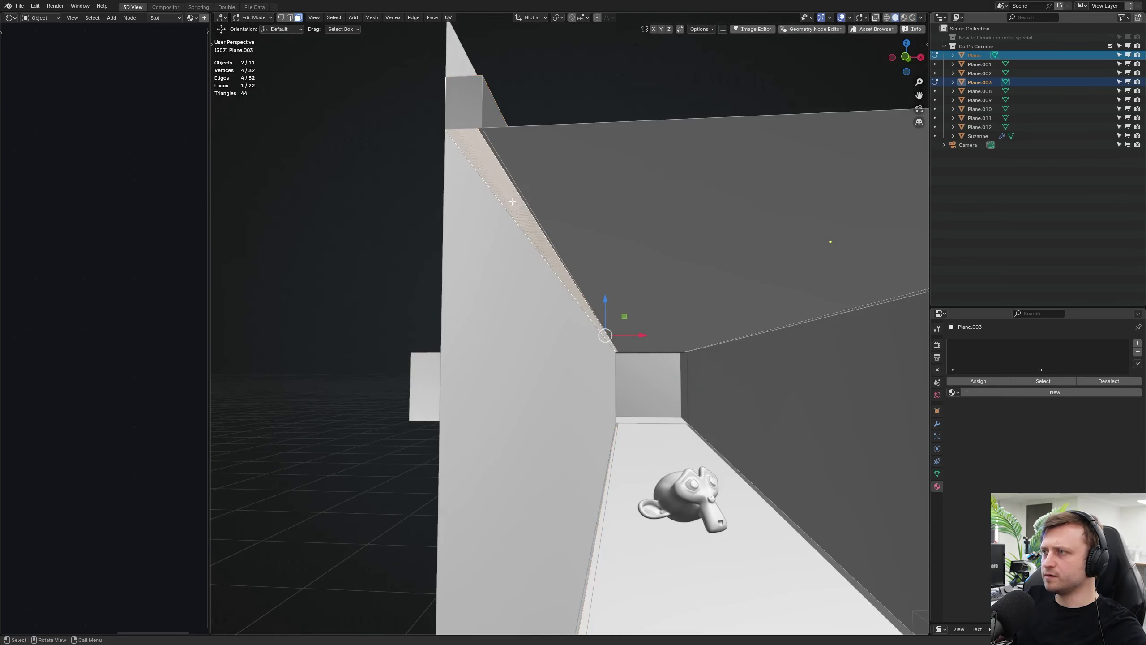
{"action": "key", "text": "x"}
{"action": "left_click", "coordinate": [516, 206]}
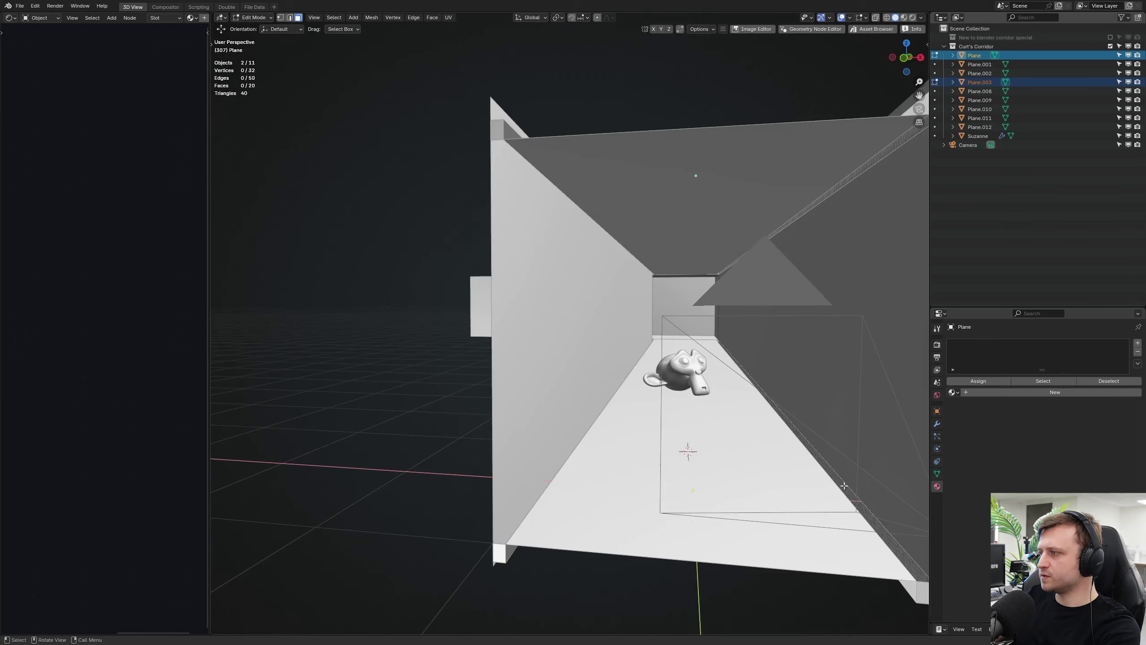
{"action": "key", "text": "x"}
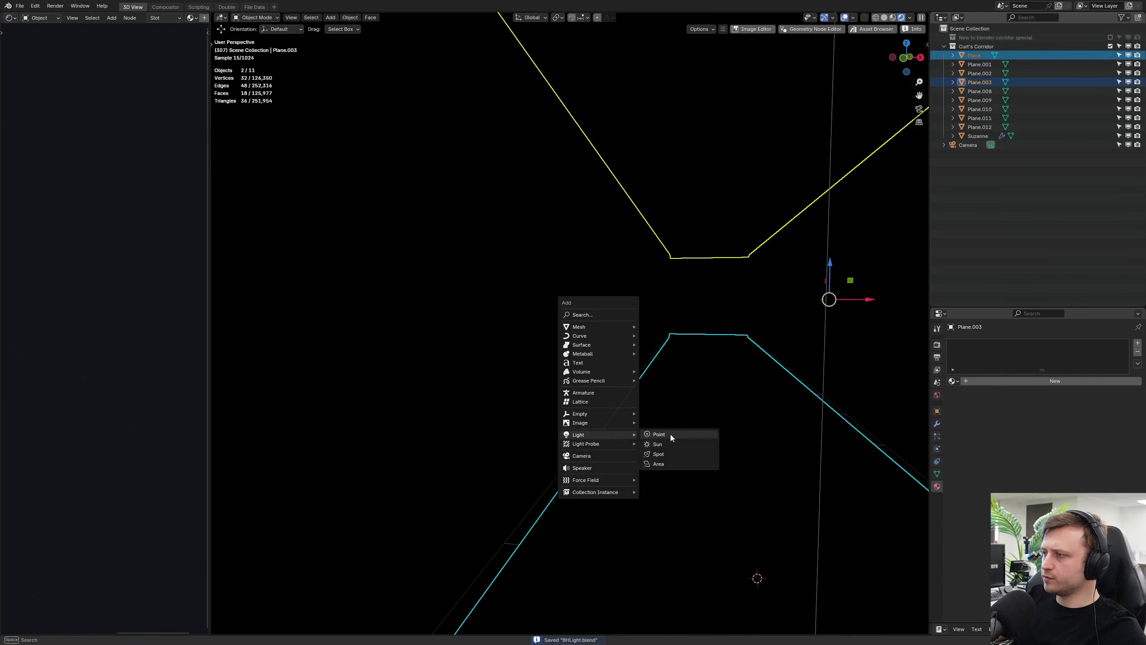
Step: Add a point light inside the corridor
{"action": "left_click", "coordinate": [669, 433]}
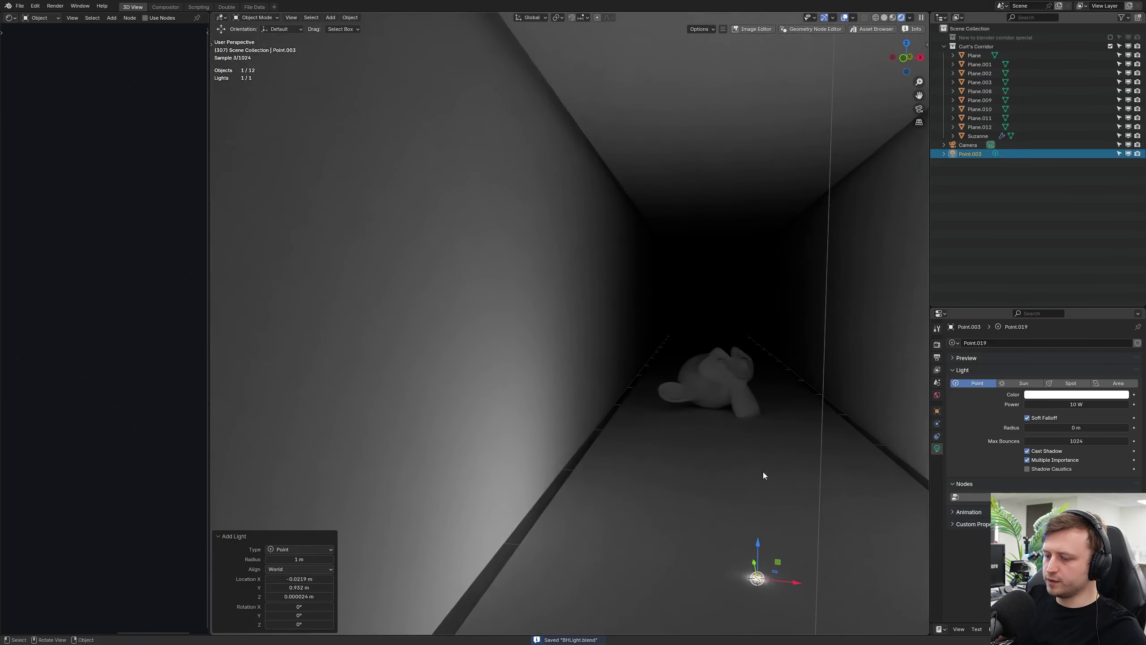
Step: Move the point light to the floor edge along the corridor's left wall
{"action": "key", "text": "g"}
{"action": "left_click", "coordinate": [479, 482]}
{"action": "middle_click_drag", "start_coordinate": [480, 481], "coordinate": [524, 505]}
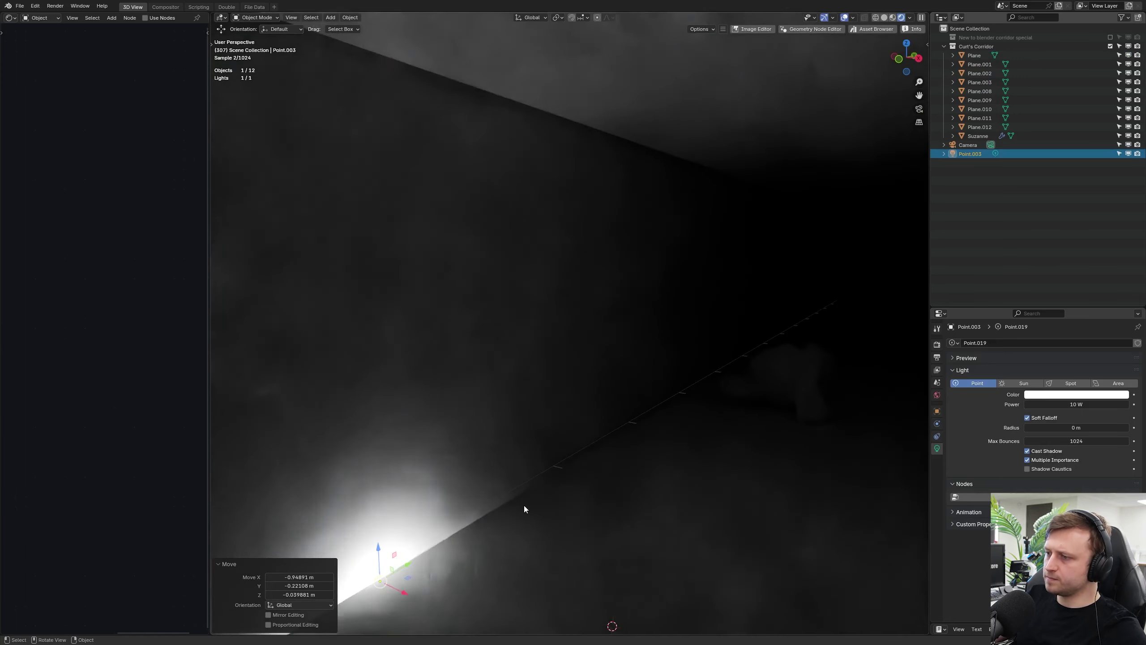
Step: Duplicate the point light twice along the Y axis to form a row of three lights beside the left wall
{"action": "key", "text": "KP_0"}
{"action": "key", "text": "shift+d"}
{"action": "key", "text": "y"}
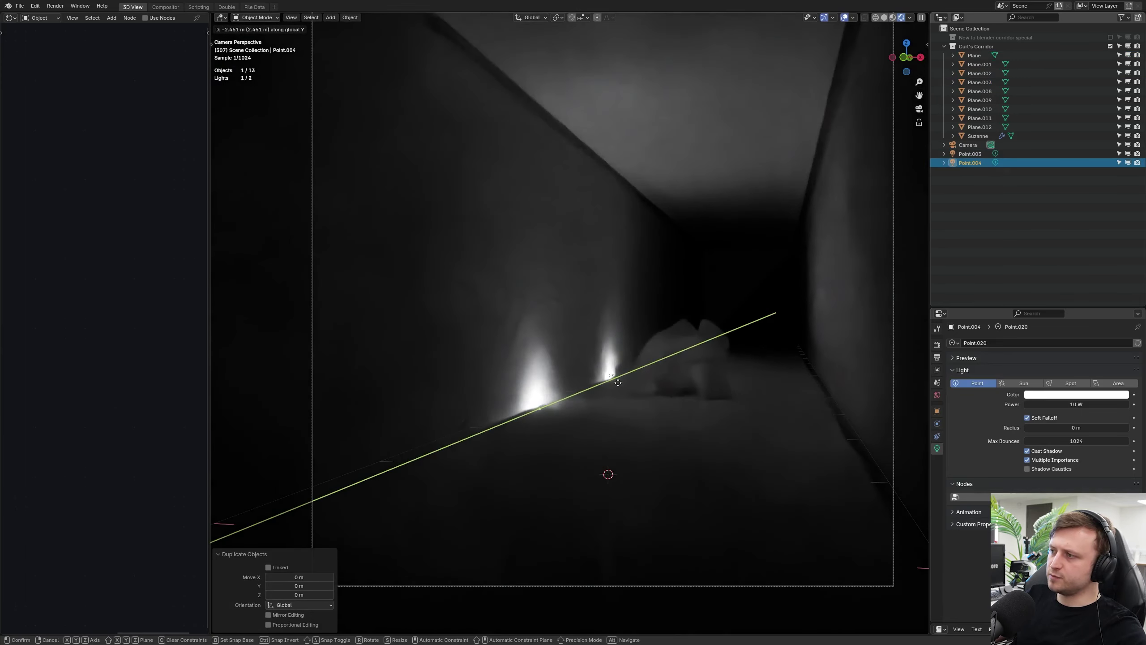
{"action": "left_click", "coordinate": [615, 378]}
{"action": "left_click", "coordinate": [613, 376], "text": "shift"}
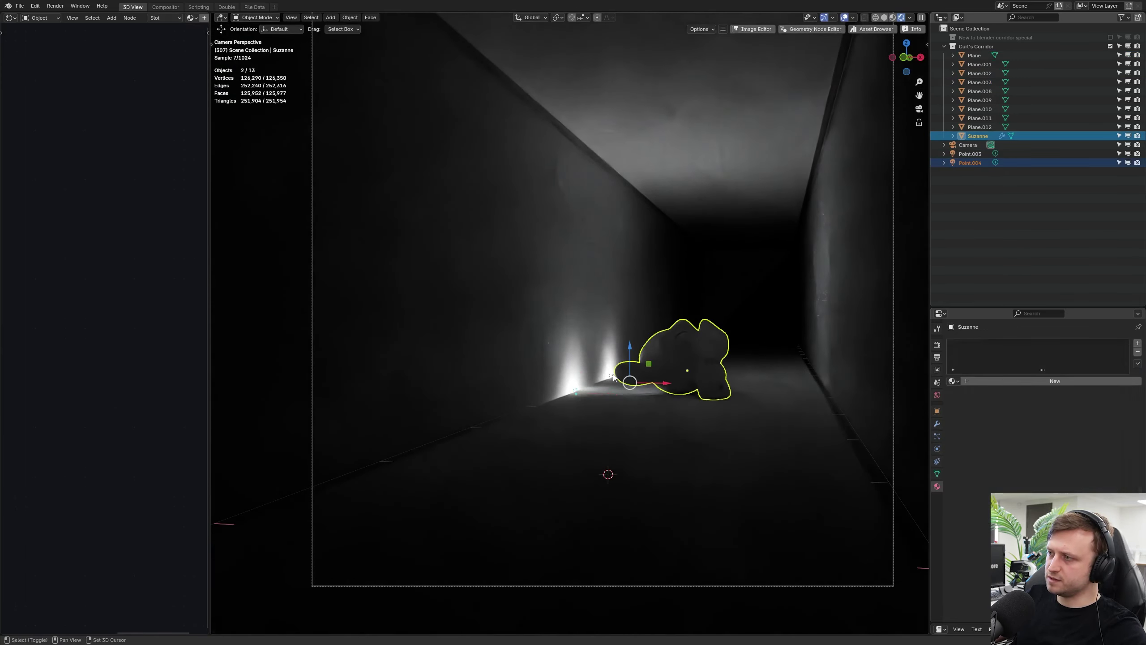
{"action": "left_click", "coordinate": [575, 393]}
{"action": "key", "text": "shift+d"}
{"action": "key", "text": "y"}
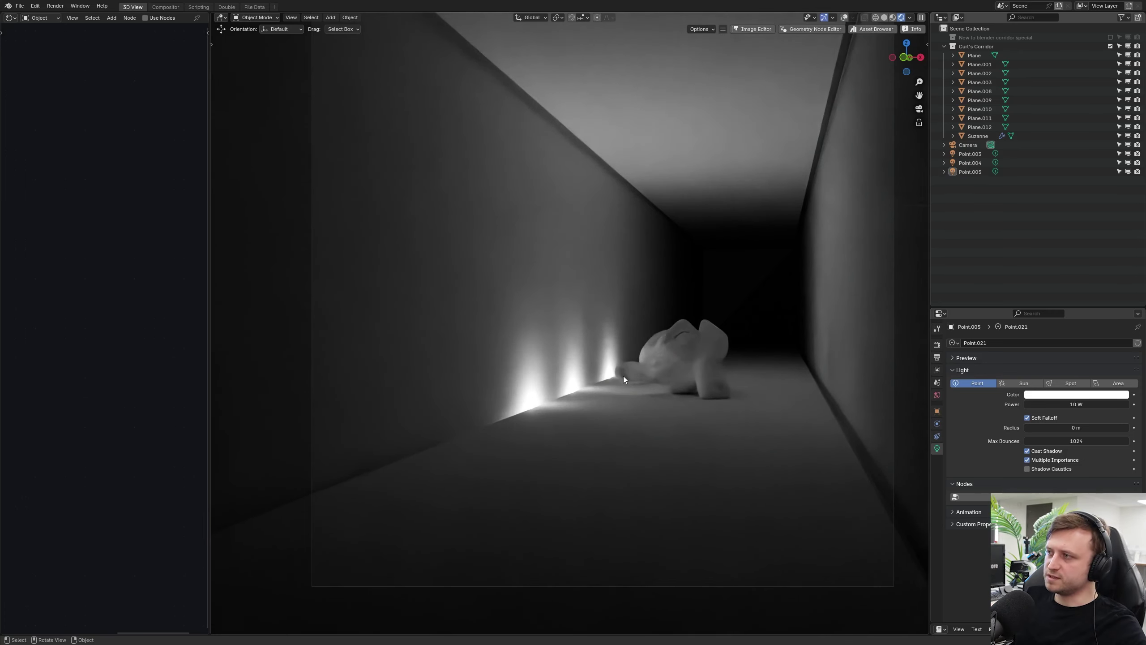
Step: Delete the point lights from the corridor
{"action": "key", "text": "Delete"}
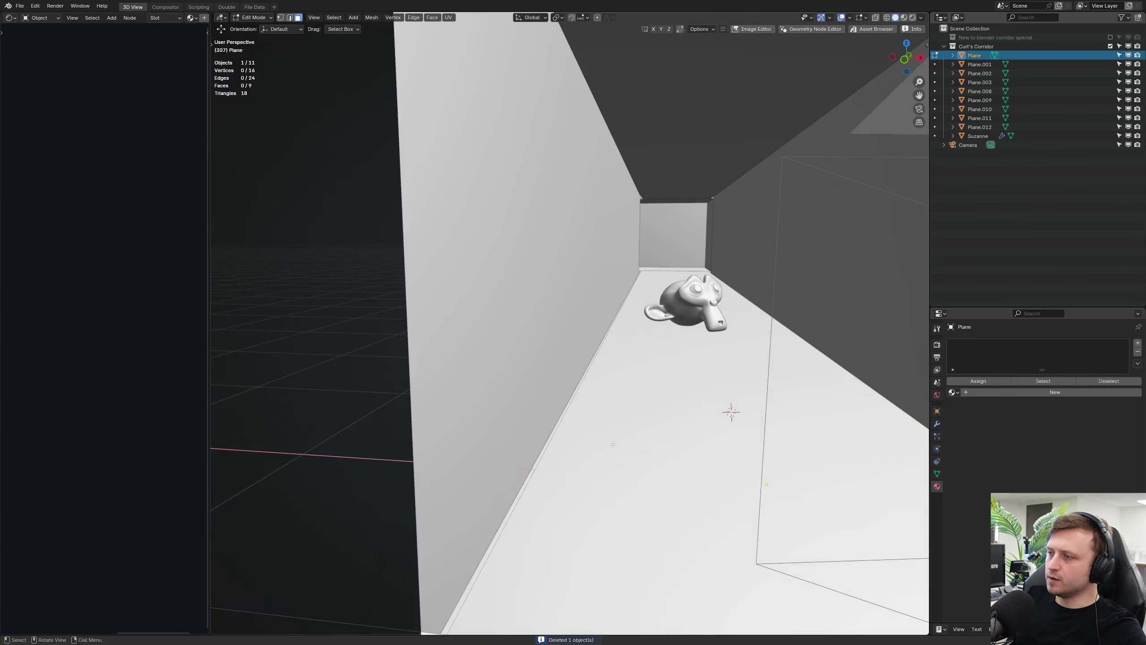
Step: Select the floor's left channel face and create a new material for the floor plane
{"action": "middle_click_drag", "start_coordinate": [585, 458], "coordinate": [666, 426]}
{"action": "middle_click_drag", "start_coordinate": [666, 426], "coordinate": [657, 452]}
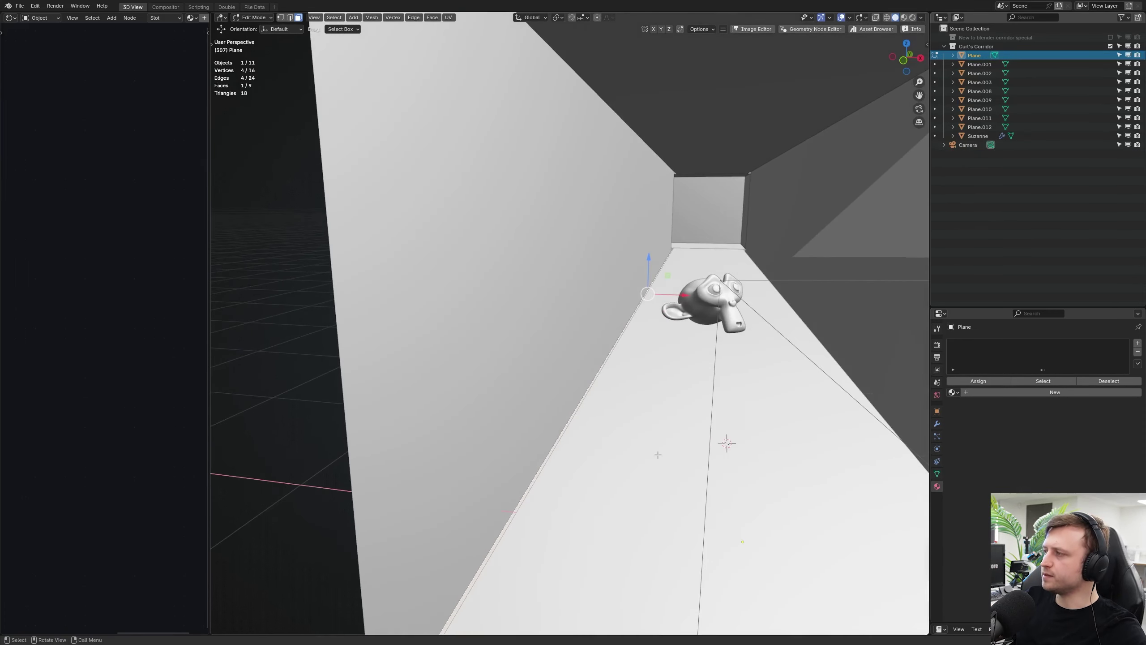
{"action": "left_click", "coordinate": [981, 393]}
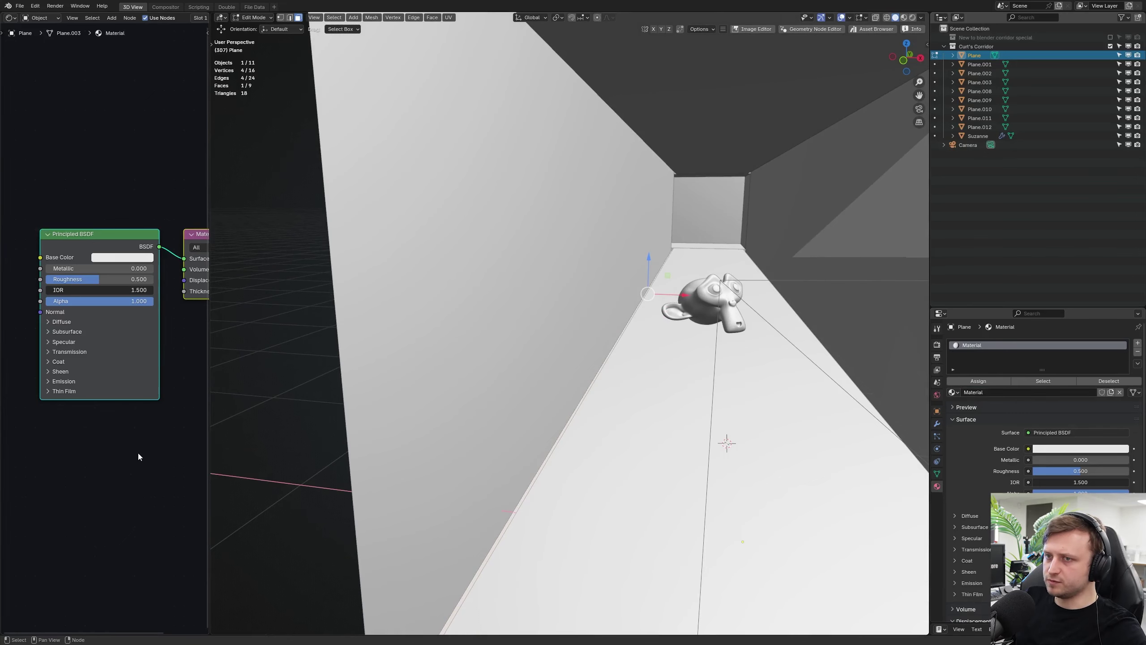
Step: Add a second material slot to the floor plane with a new material named Light
{"action": "middle_click_drag", "start_coordinate": [563, 365], "coordinate": [597, 357], "text": "shift"}
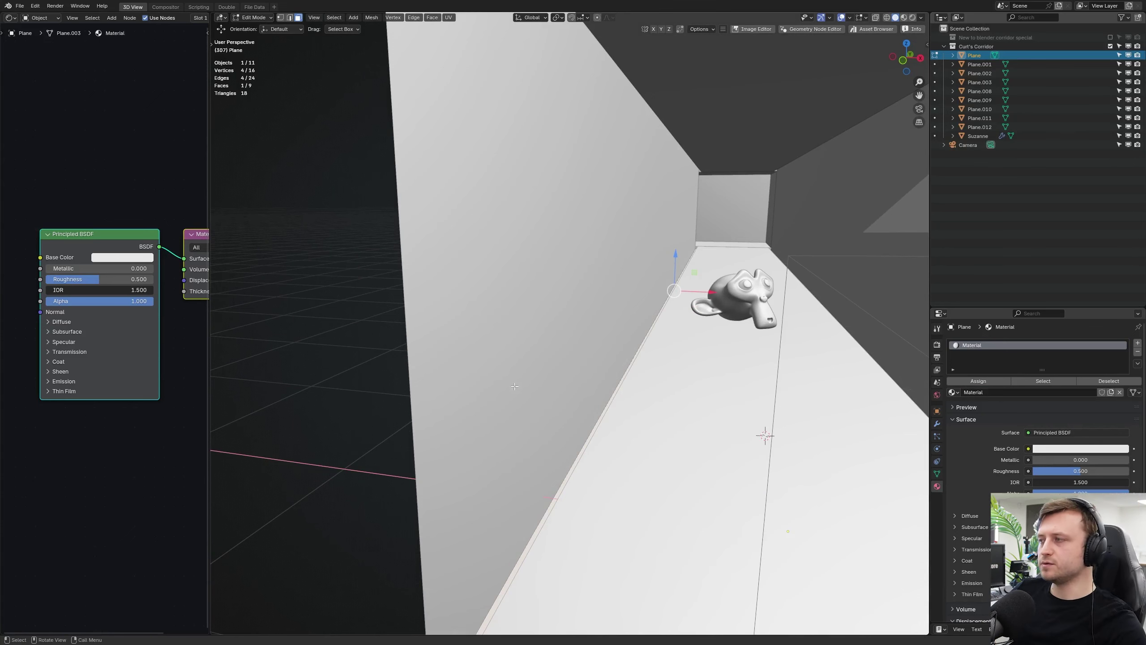
{"action": "middle_click_drag", "start_coordinate": [515, 387], "coordinate": [505, 384]}
{"action": "scroll", "coordinate": [504, 385], "scroll_direction": "down", "scroll_amount": 1}
{"action": "left_click", "coordinate": [1137, 343]}
{"action": "middle_click_drag", "start_coordinate": [762, 403], "coordinate": [794, 397]}
{"action": "left_click", "coordinate": [1033, 407]}
{"action": "double_click", "coordinate": [976, 355]}
{"action": "type", "text": "Light"}
{"action": "key", "text": "Return"}
Step: Apply the Light material to the floor's left channel face and set its emission strength to 33.2, checking it in the rendered camera view
{"action": "middle_click_drag", "start_coordinate": [722, 406], "coordinate": [654, 406]}
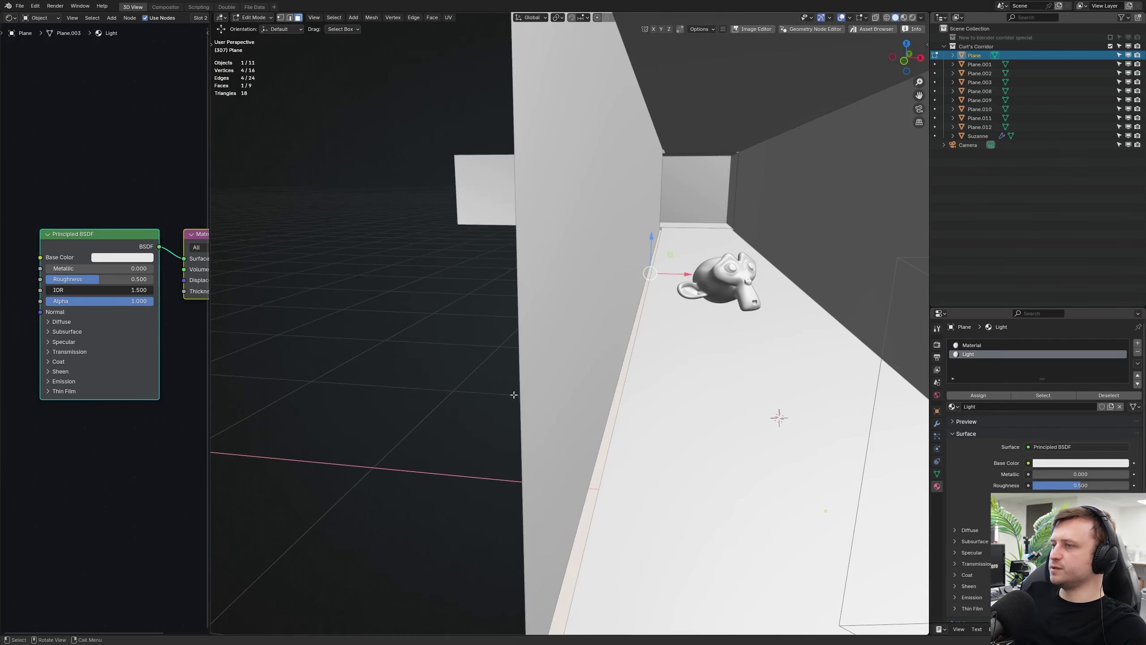
{"action": "key", "text": "z"}
{"action": "mouse_move", "coordinate": [569, 407]}
{"action": "middle_mouse_down"}
{"action": "mouse_move", "coordinate": [607, 391]}
{"action": "mouse_move", "coordinate": [603, 378]}
{"action": "middle_mouse_up"}
{"action": "key", "text": "z"}
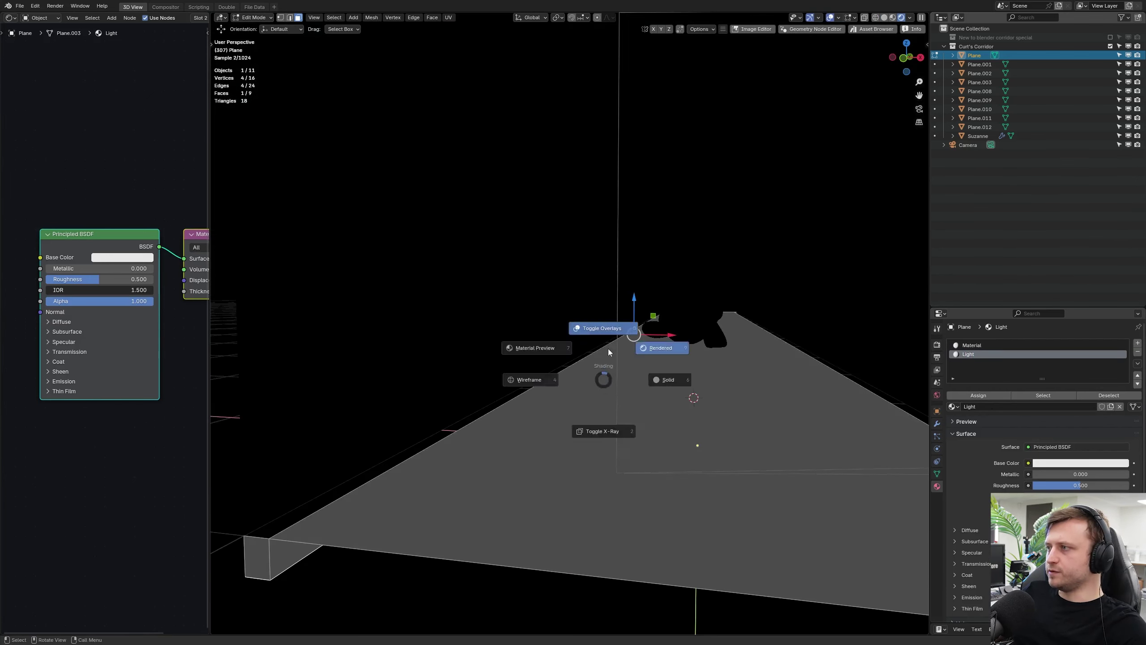
{"action": "middle_click_drag", "start_coordinate": [548, 350], "coordinate": [534, 370]}
{"action": "left_click", "coordinate": [59, 382]}
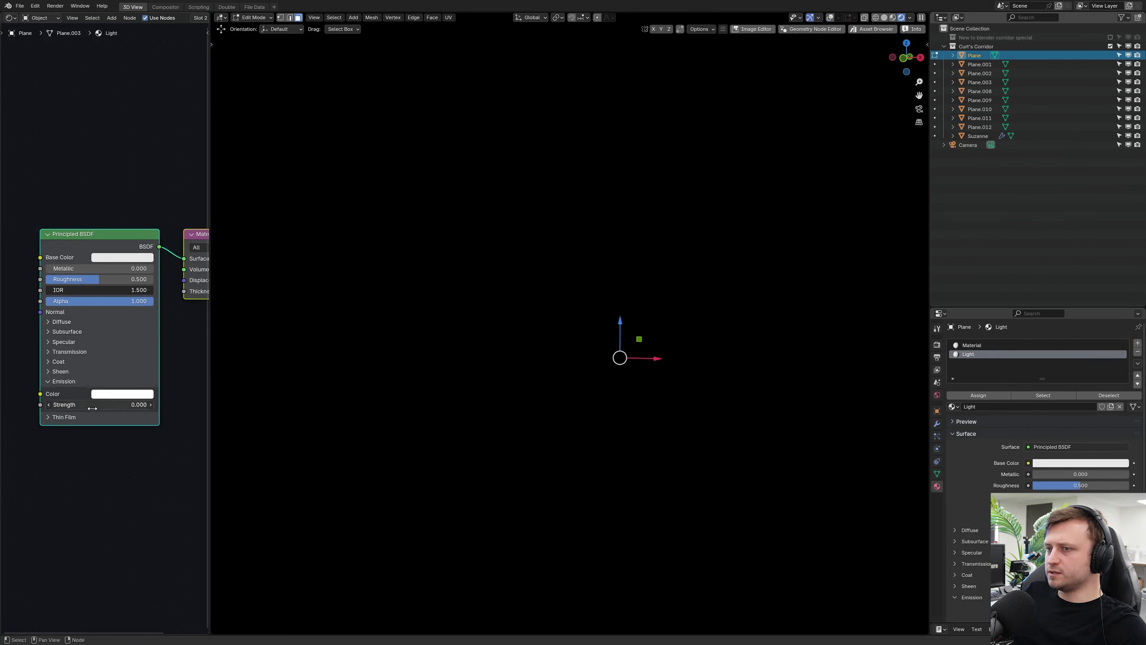
{"action": "left_click_drag", "start_coordinate": [93, 406], "coordinate": [217, 405]}
{"action": "middle_click_drag", "start_coordinate": [523, 398], "coordinate": [544, 399]}
{"action": "key", "text": "KP_0"}
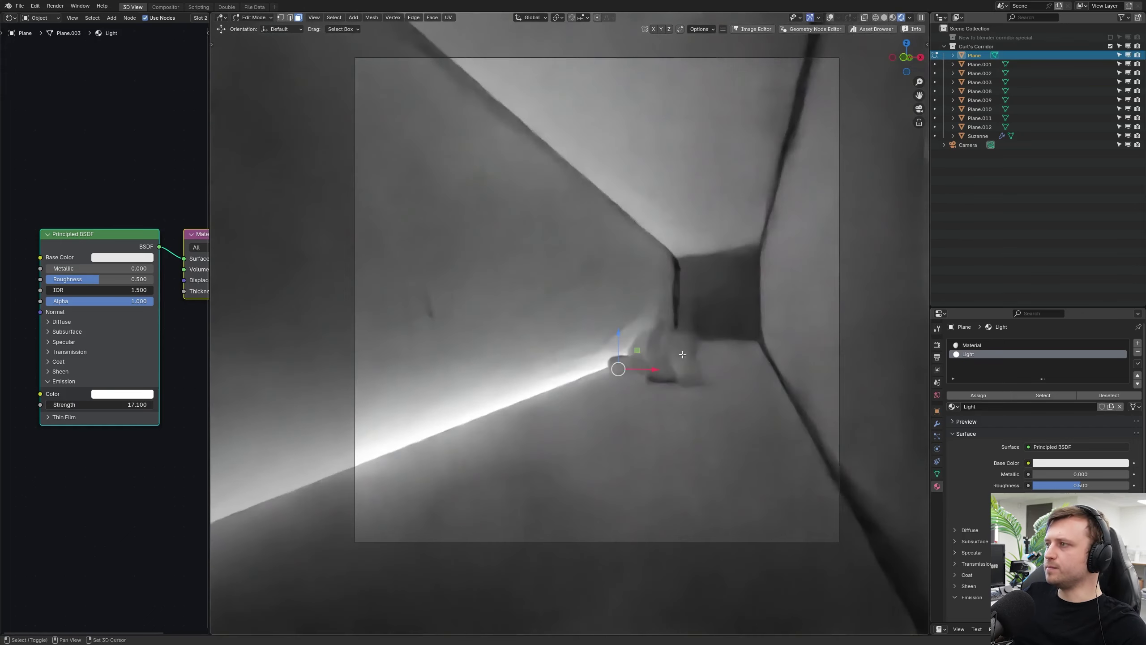
{"action": "key", "text": "Home"}
{"action": "mouse_move", "coordinate": [90, 405]}
{"action": "left_mouse_down"}
{"action": "mouse_move", "coordinate": [139, 404]}
{"action": "mouse_move", "coordinate": [76, 405]}
{"action": "mouse_move", "coordinate": [107, 411]}
{"action": "mouse_move", "coordinate": [96, 404]}
{"action": "left_mouse_up"}
{"action": "key", "text": "Tab"}
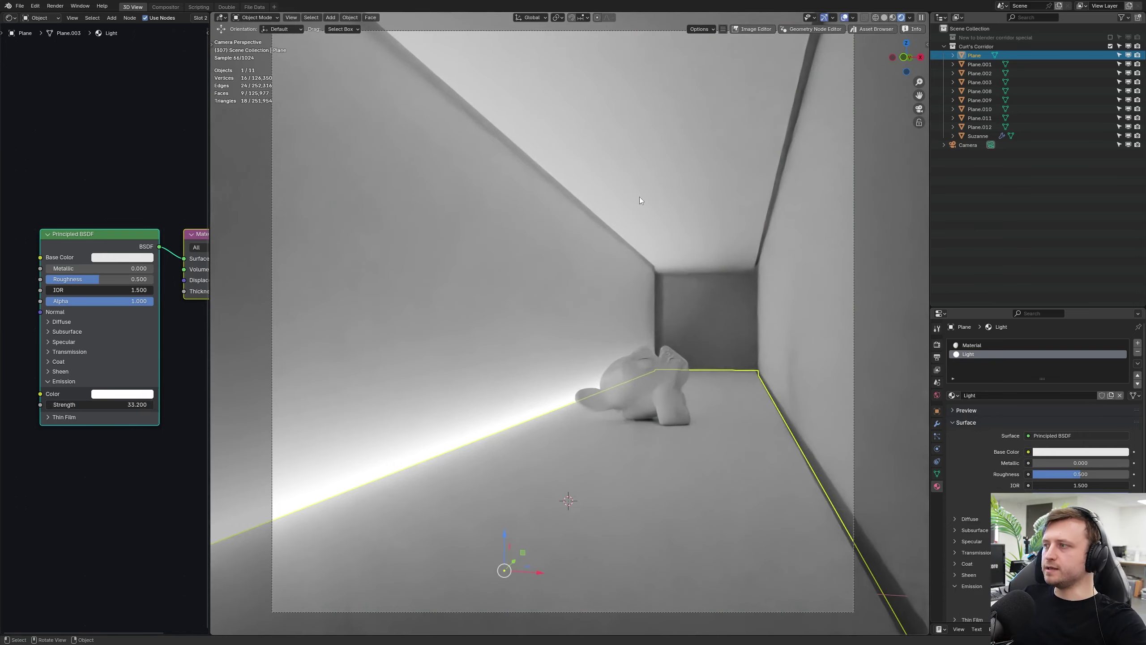
Step: Select all nine corridor planes without the monkey head, with the floor plane active, and link the floor's materials to them
{"action": "left_click", "coordinate": [617, 253]}
{"action": "left_click", "coordinate": [704, 238], "text": "shift"}
{"action": "left_click", "coordinate": [779, 279], "text": "shift"}
{"action": "left_click", "coordinate": [711, 316], "text": "shift"}
{"action": "middle_click_drag", "start_coordinate": [709, 318], "coordinate": [591, 333]}
{"action": "key", "text": "z"}
{"action": "scroll", "coordinate": [591, 333], "scroll_direction": "down", "scroll_amount": 4}
{"action": "left_click", "coordinate": [444, 296], "text": "shift"}
{"action": "left_click", "coordinate": [424, 353], "text": "shift"}
{"action": "middle_click_drag", "start_coordinate": [423, 353], "coordinate": [543, 331]}
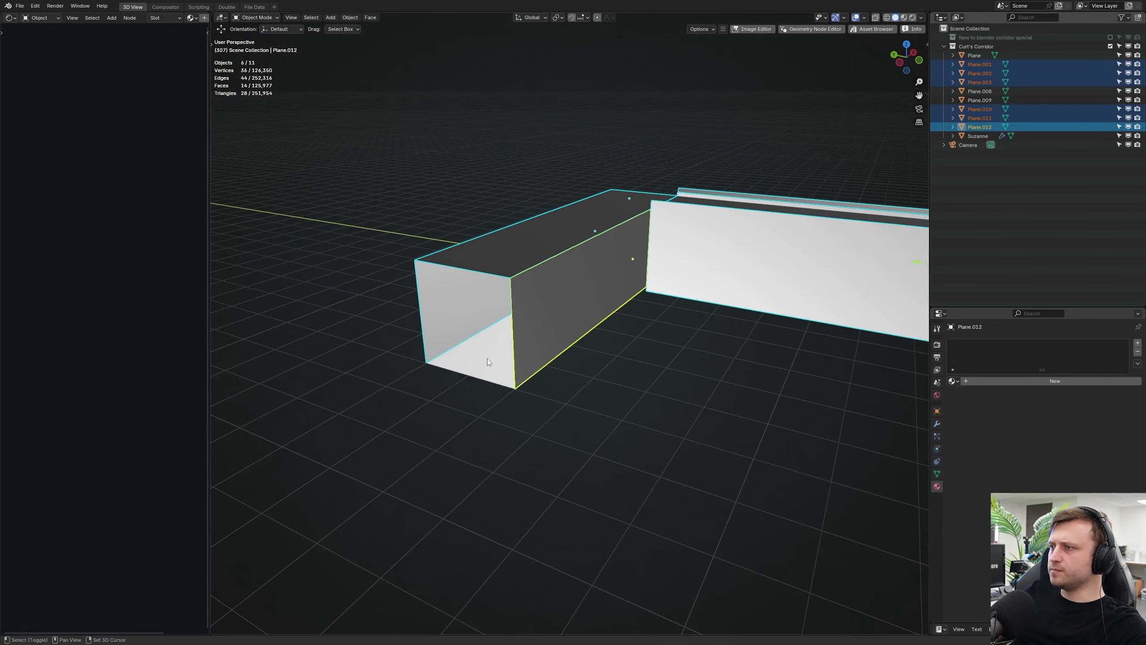
{"action": "left_click", "coordinate": [488, 362], "text": "shift"}
{"action": "scroll", "coordinate": [490, 361], "scroll_direction": "down", "scroll_amount": 5}
{"action": "left_click", "coordinate": [784, 352], "text": "shift"}
{"action": "middle_click_drag", "start_coordinate": [784, 352], "coordinate": [578, 370]}
{"action": "scroll", "coordinate": [571, 429], "scroll_direction": "up", "scroll_amount": 7}
{"action": "left_click", "coordinate": [567, 447], "text": "shift"}
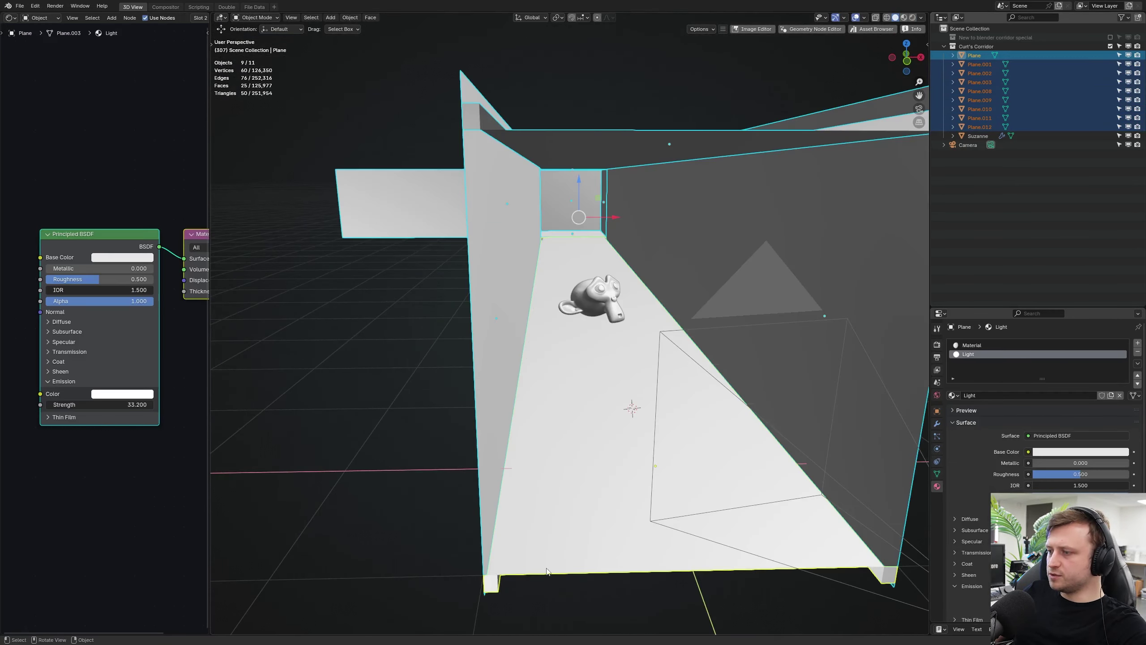
{"action": "middle_click_drag", "start_coordinate": [546, 571], "coordinate": [532, 512]}
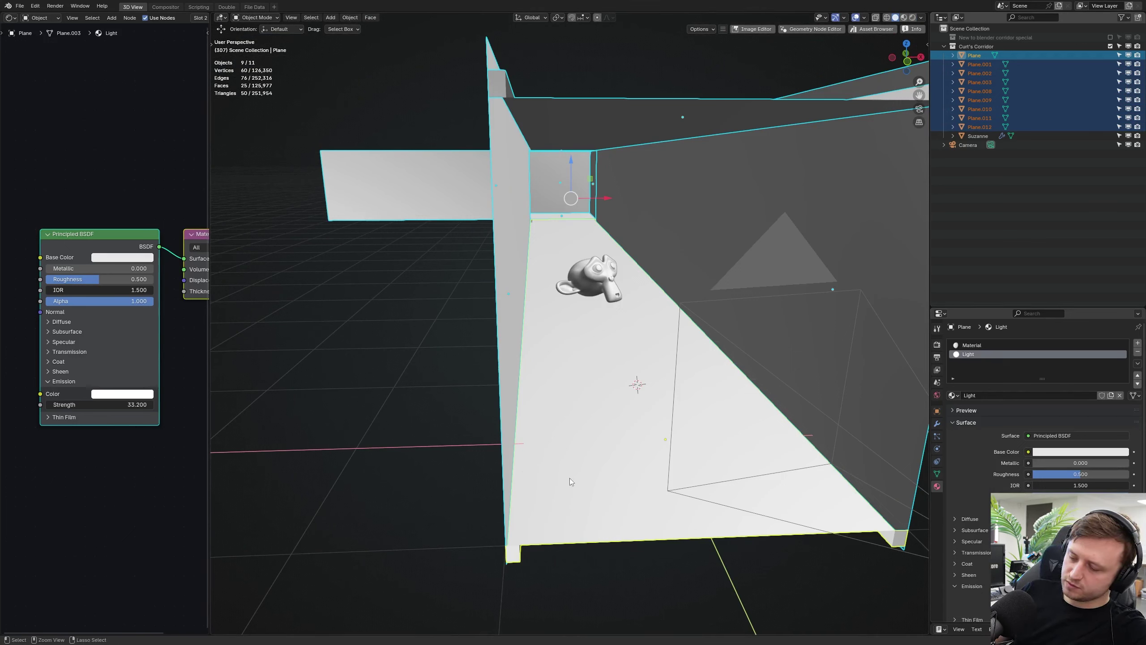
{"action": "key", "text": "ctrl+l"}
{"action": "left_click", "coordinate": [543, 497]}
Step: Check the linked material slots on the walls and ceiling, and examine the rendered corridor through the camera
{"action": "middle_click_drag", "start_coordinate": [625, 383], "coordinate": [612, 408]}
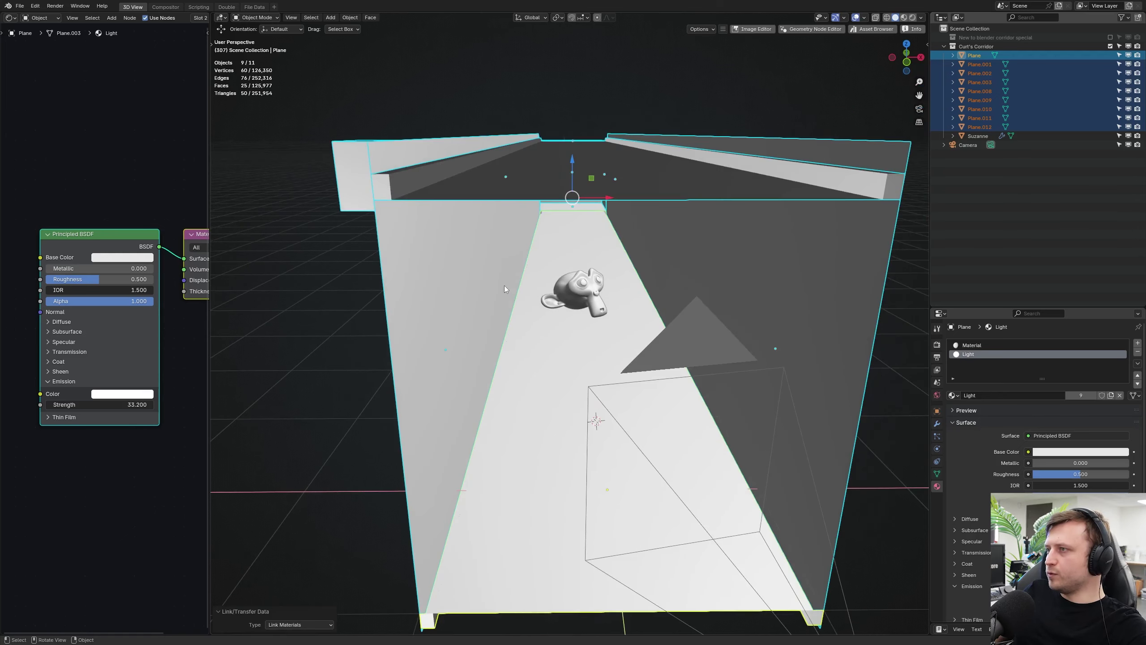
{"action": "left_click", "coordinate": [504, 284]}
{"action": "middle_click_drag", "start_coordinate": [533, 324], "coordinate": [538, 293]}
{"action": "left_click", "coordinate": [562, 195]}
{"action": "left_click", "coordinate": [625, 130]}
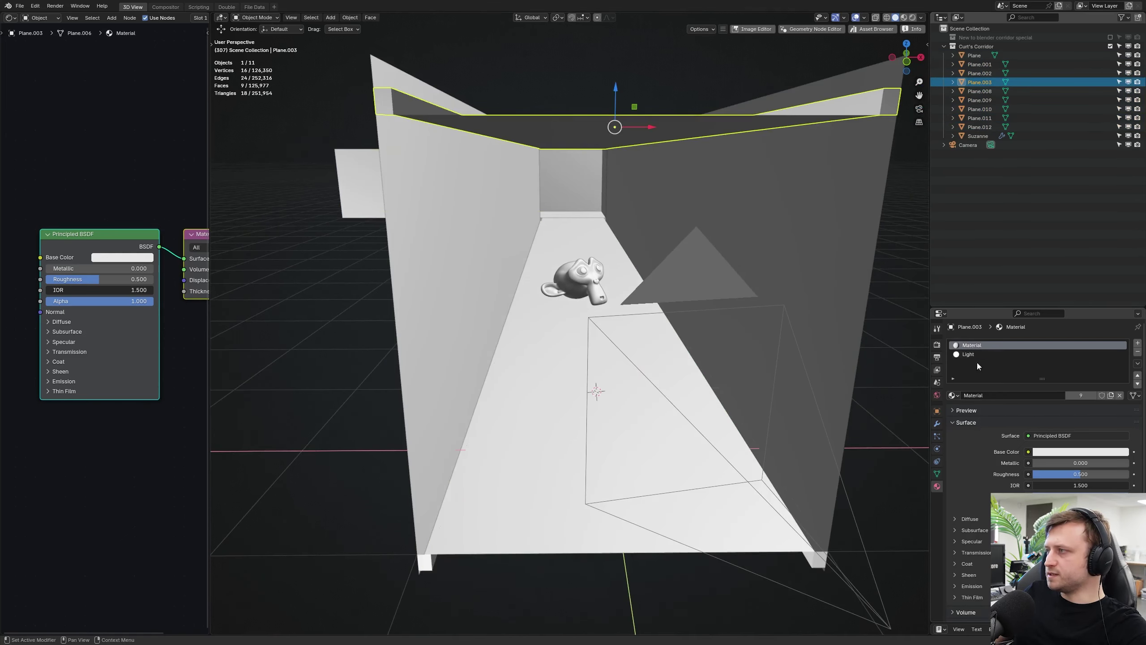
{"action": "key", "text": "KP_0"}
{"action": "key", "text": "shift+z"}
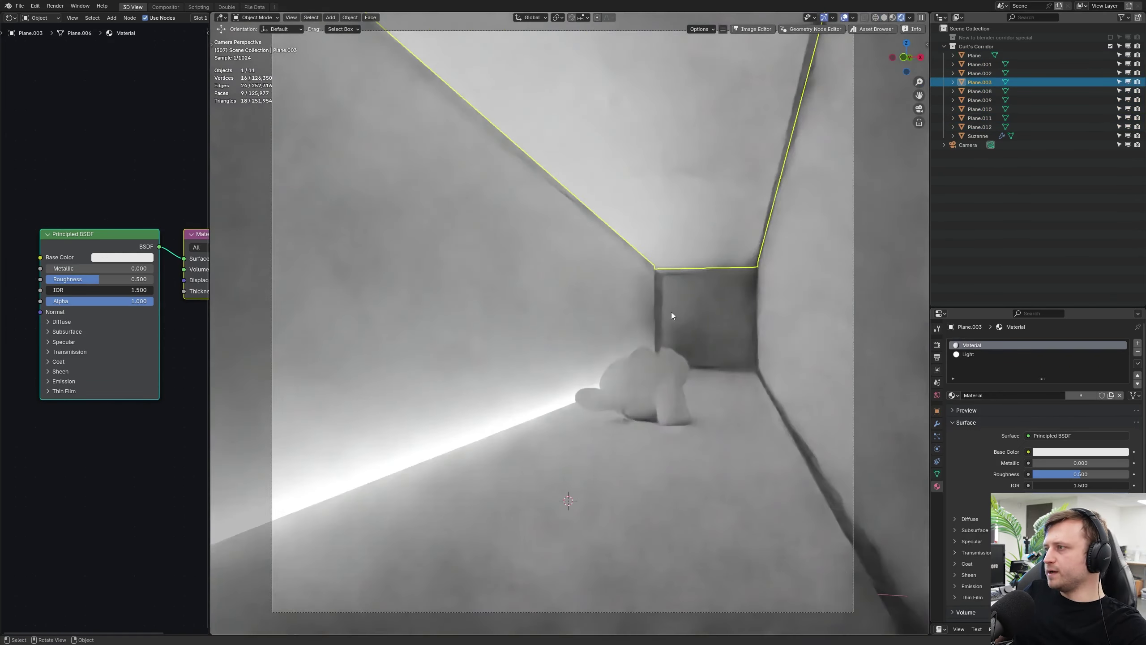
{"action": "key", "text": "alt+a"}
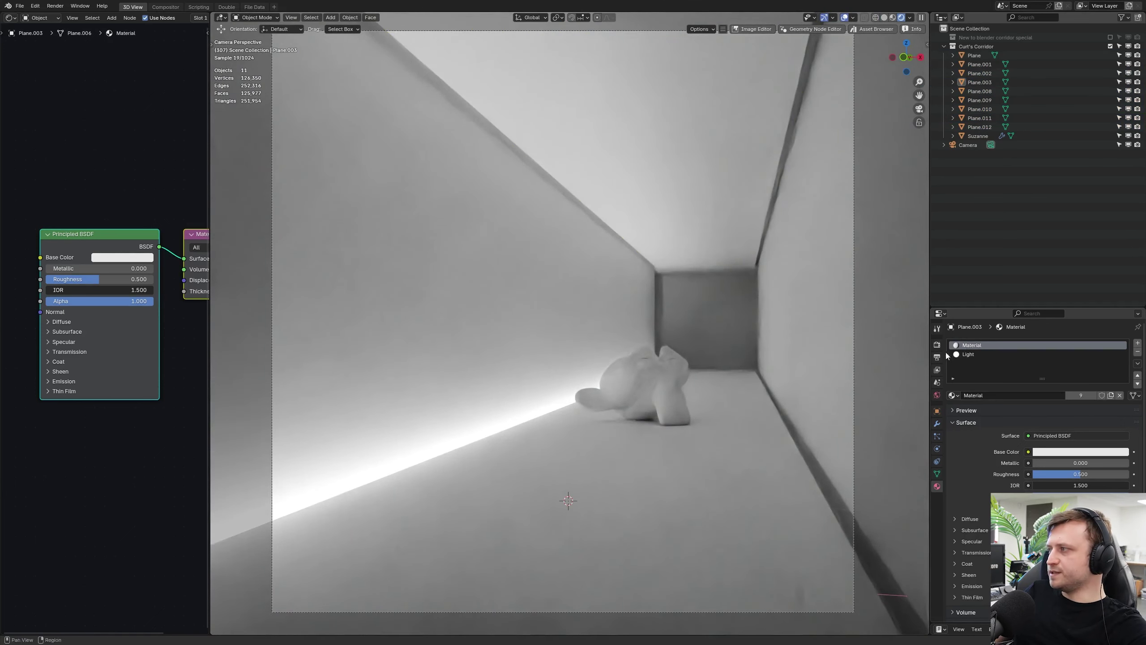
Step: Try assigning the Light material to the whole right wall face and setting its emission strength to 4.8
{"action": "left_click", "coordinate": [801, 340]}
{"action": "key", "text": "Tab"}
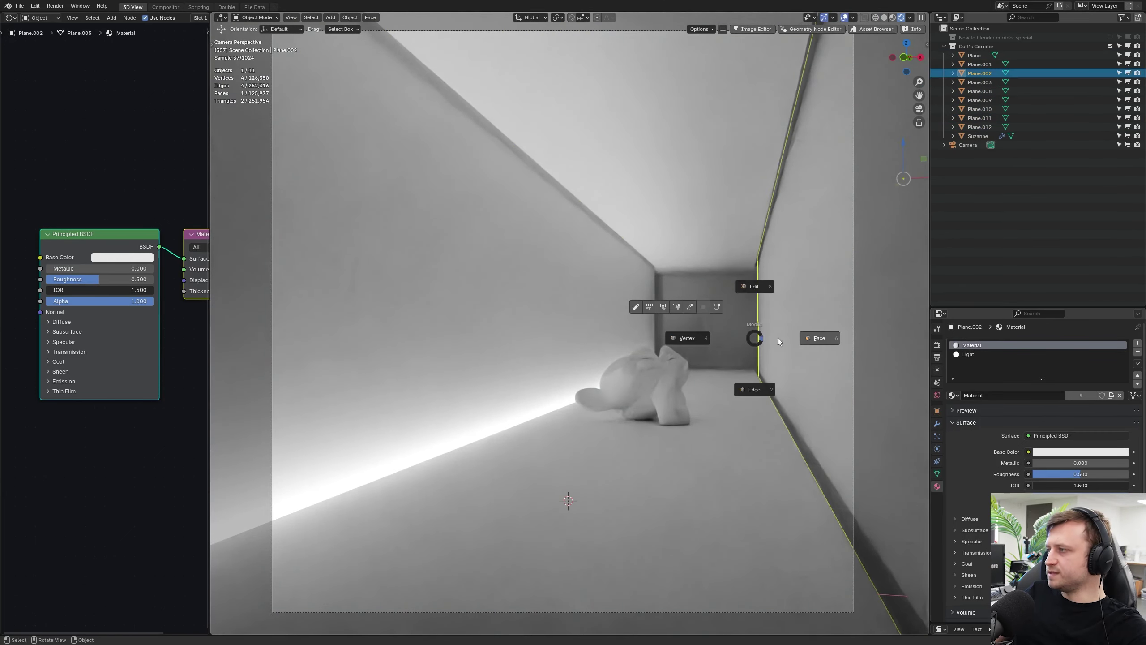
{"action": "left_click", "coordinate": [815, 338]}
{"action": "left_click", "coordinate": [970, 355]}
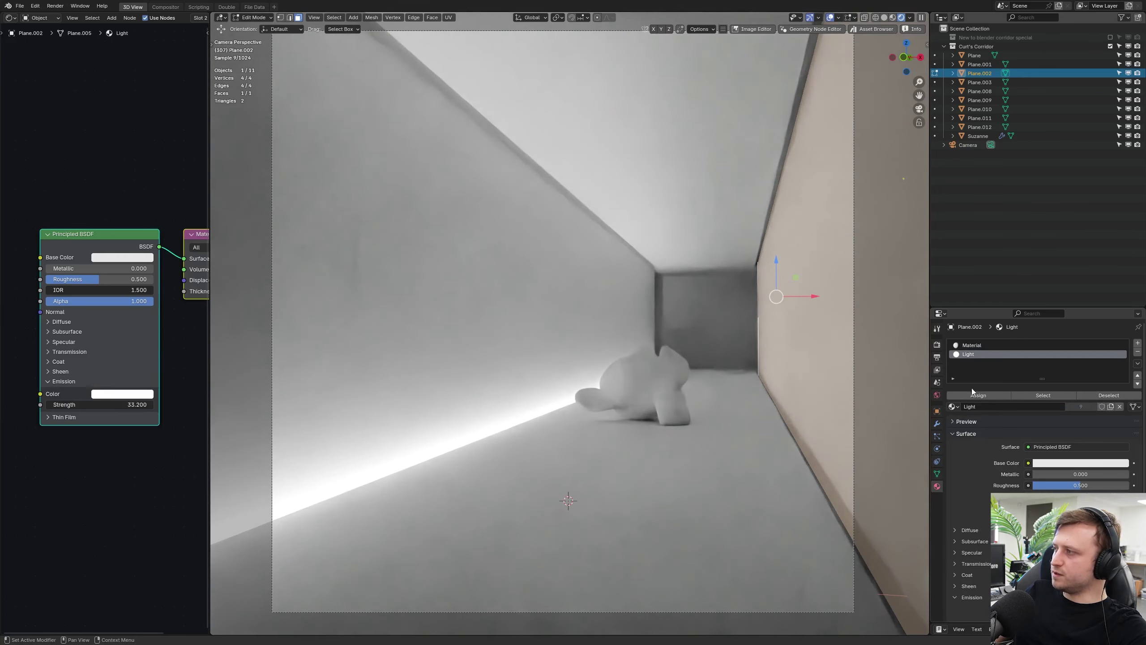
{"action": "left_click", "coordinate": [973, 394]}
{"action": "double_click", "coordinate": [99, 405]}
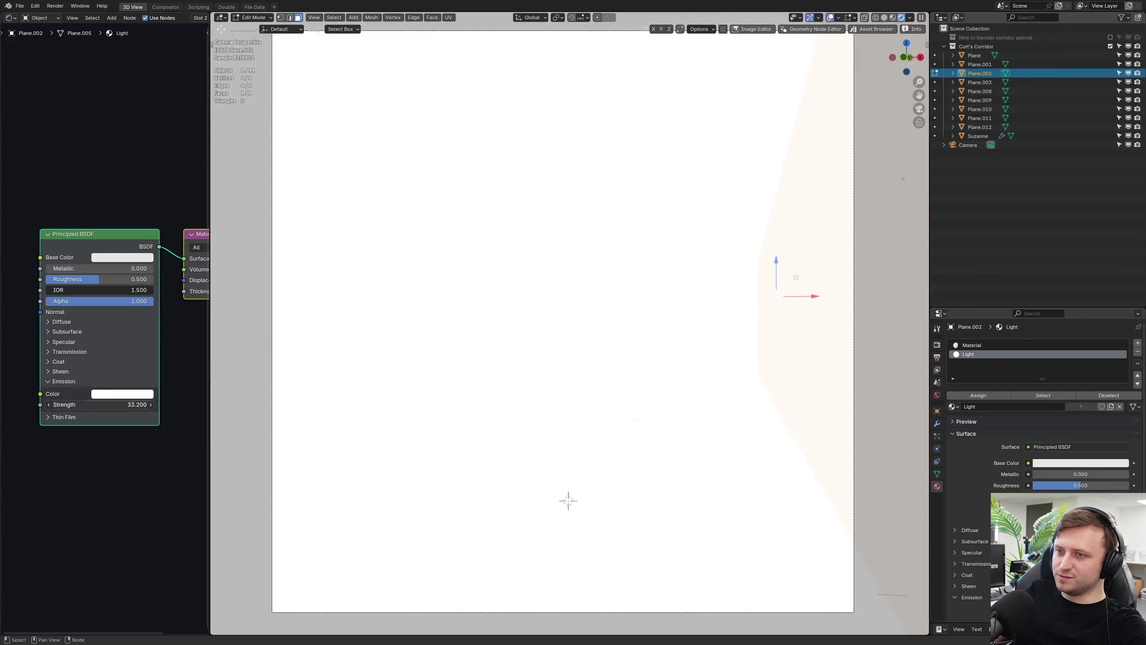
{"action": "type", "text": "4.8"}
{"action": "key", "text": "Return"}
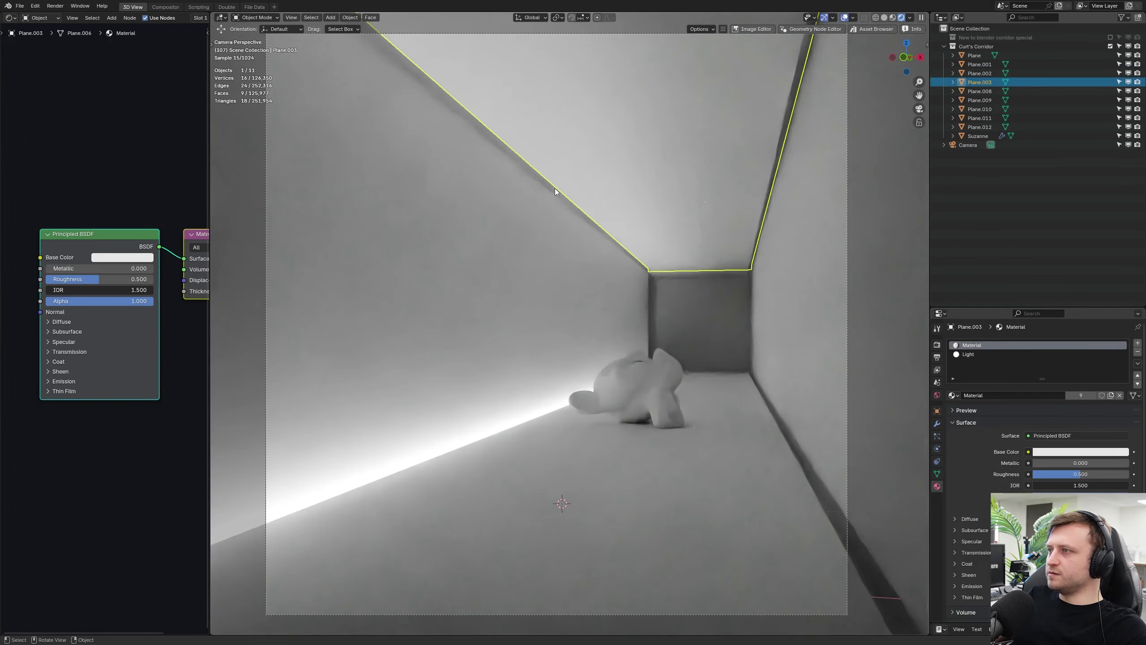
Step: Assign the Light material to the left channel face of the ceiling plane
{"action": "key", "text": "ctrl+Tab"}
{"action": "left_click", "coordinate": [638, 185]}
{"action": "middle_click_drag", "start_coordinate": [496, 183], "coordinate": [564, 168]}
{"action": "left_click", "coordinate": [589, 167]}
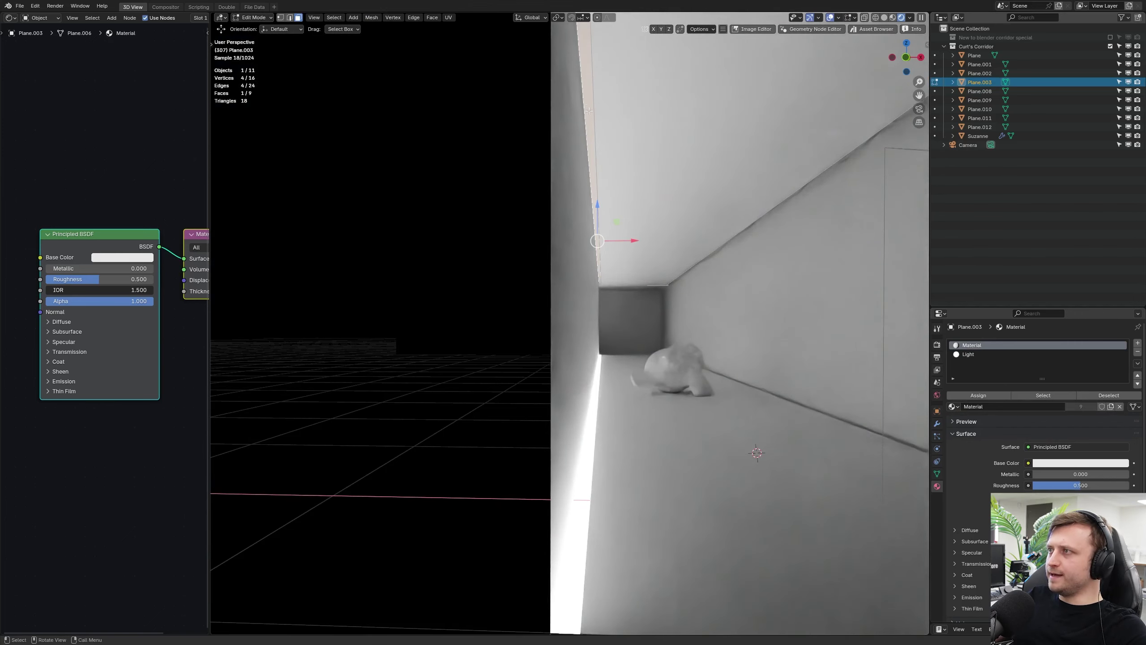
{"action": "key", "text": "KP_0"}
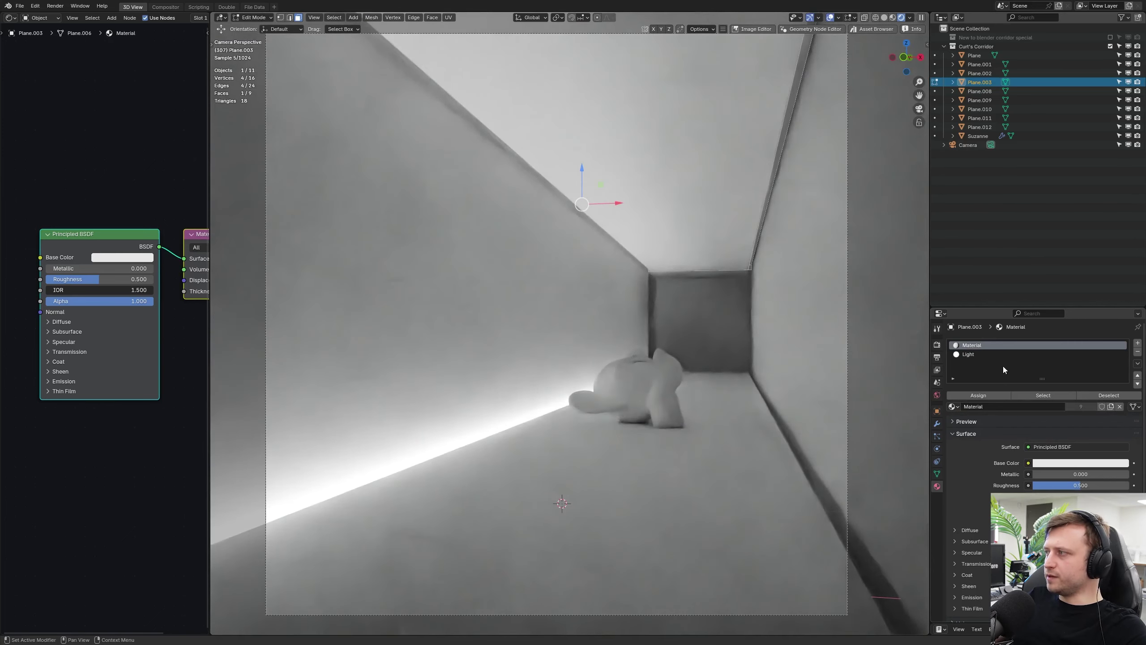
{"action": "left_click", "coordinate": [975, 355]}
{"action": "left_click", "coordinate": [967, 395]}
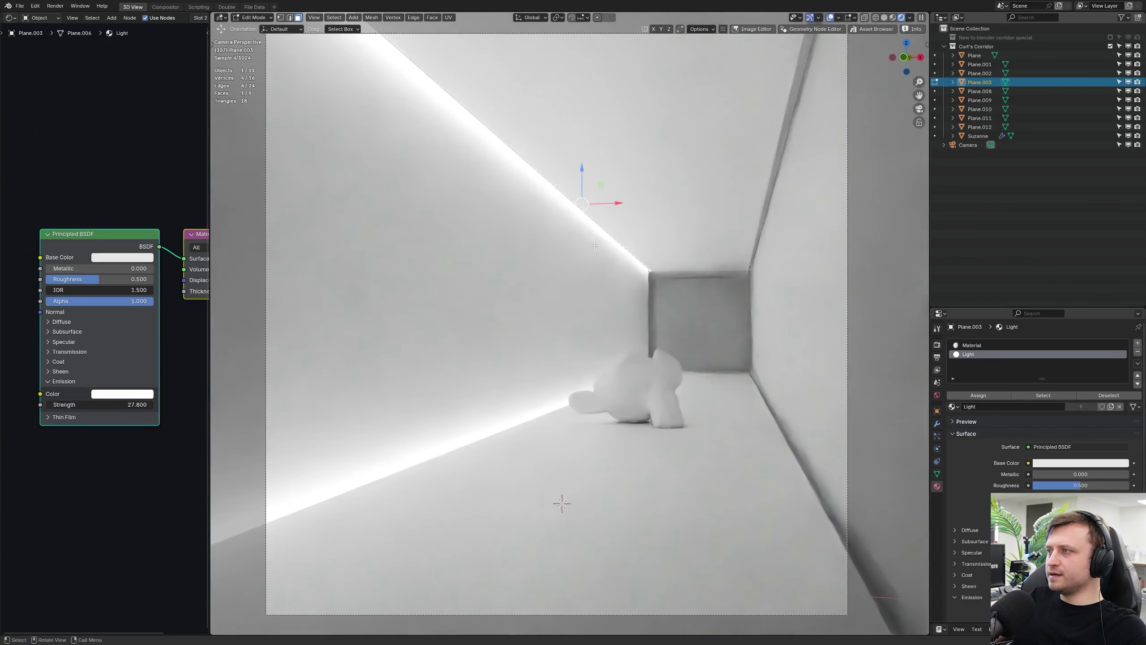
Step: Lower the Light material's emission strength to 18.9
{"action": "mouse_move", "coordinate": [104, 405]}
{"action": "left_mouse_down"}
{"action": "mouse_move", "coordinate": [166, 405]}
{"action": "mouse_move", "coordinate": [3, 404]}
{"action": "mouse_move", "coordinate": [89, 404]}
{"action": "left_mouse_up"}
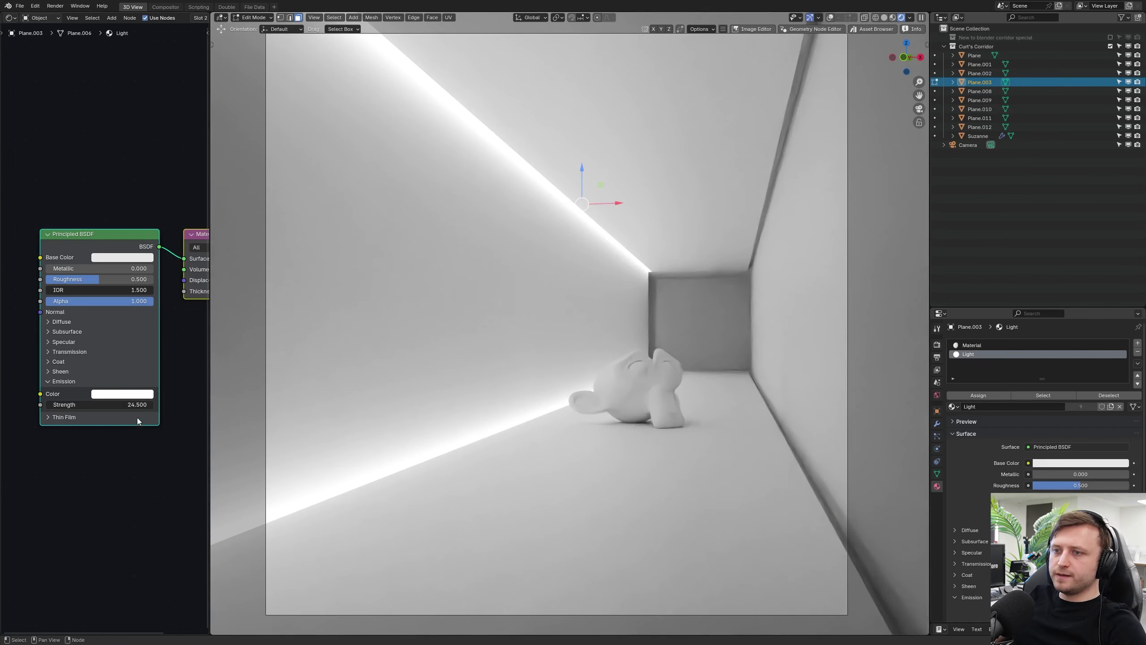
{"action": "left_click_drag", "start_coordinate": [125, 405], "coordinate": [100, 405]}
{"action": "scroll", "coordinate": [741, 429], "scroll_direction": "up", "scroll_amount": 4}
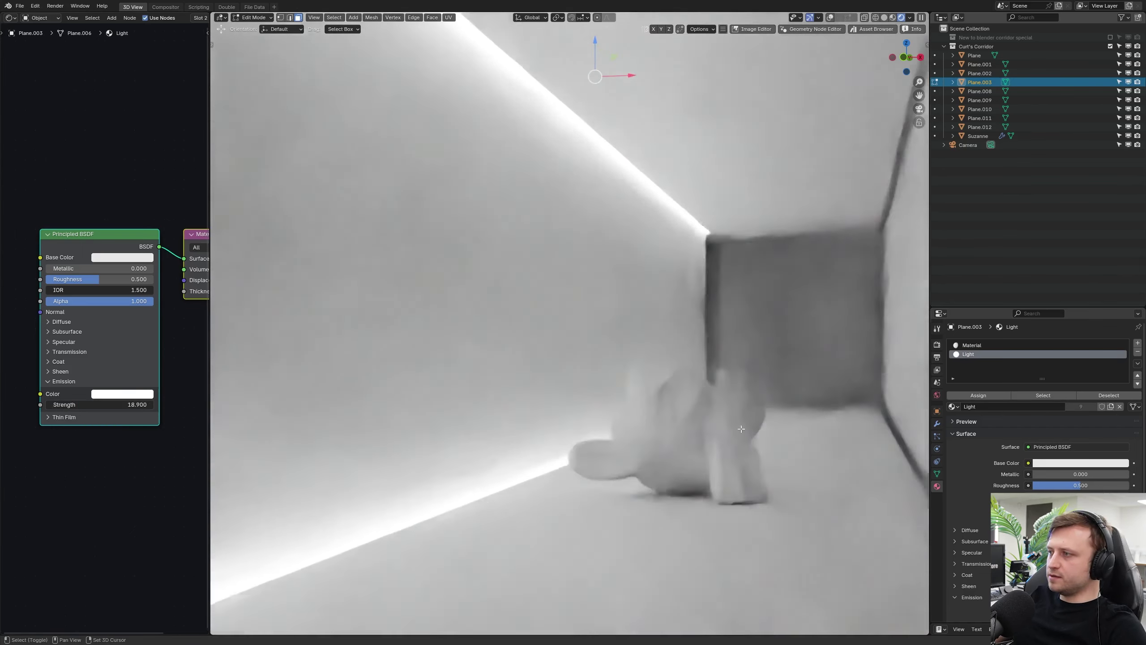
Step: Reassign the plain Material to the ceiling's left channel face
{"action": "scroll", "coordinate": [741, 428], "scroll_direction": "up", "scroll_amount": 4}
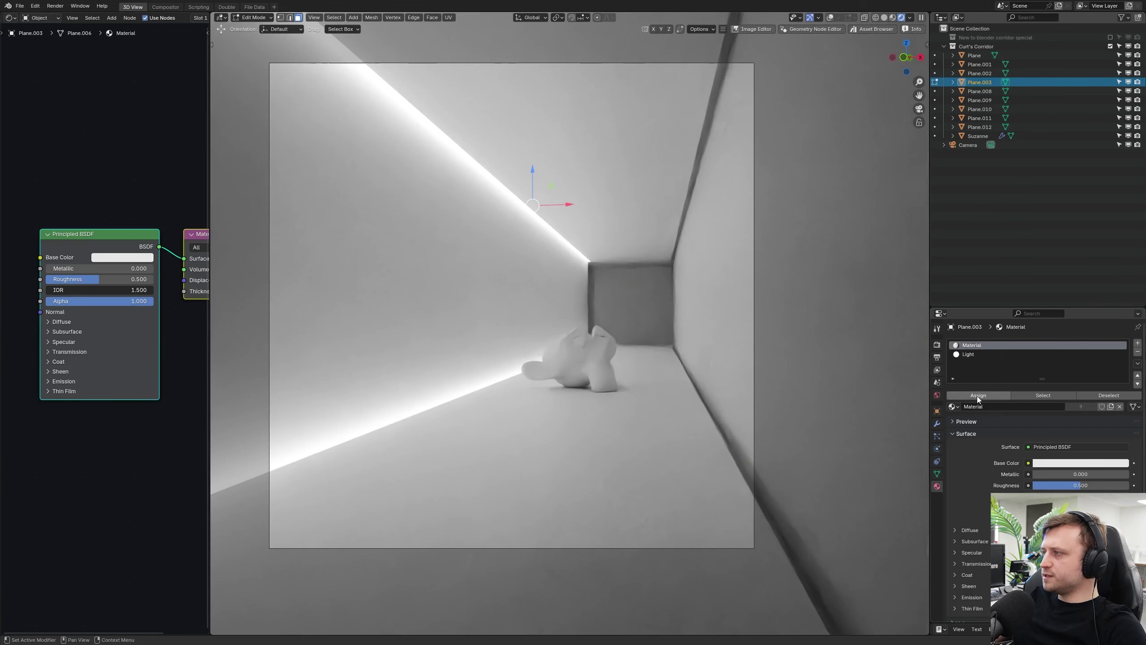
{"action": "left_click", "coordinate": [978, 396]}
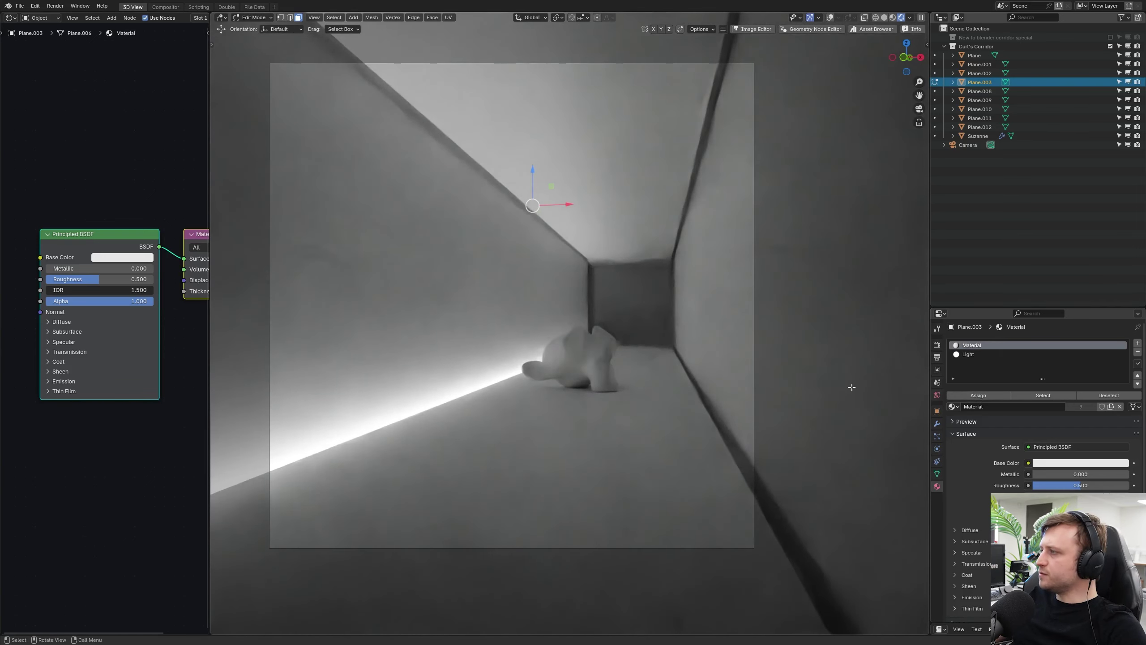
Step: Try the Light material on the floor's right channel face, and undo the assignment
{"action": "key", "text": "shift+alt+z"}
{"action": "left_click", "coordinate": [714, 411]}
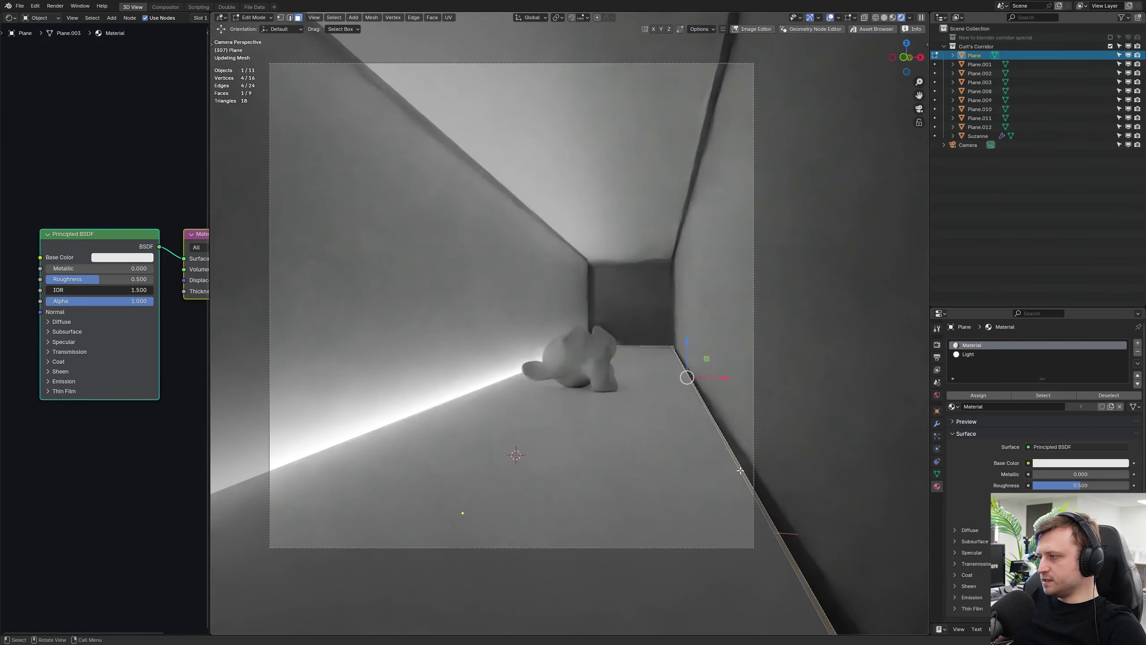
{"action": "left_click", "coordinate": [968, 354]}
{"action": "left_click", "coordinate": [975, 395]}
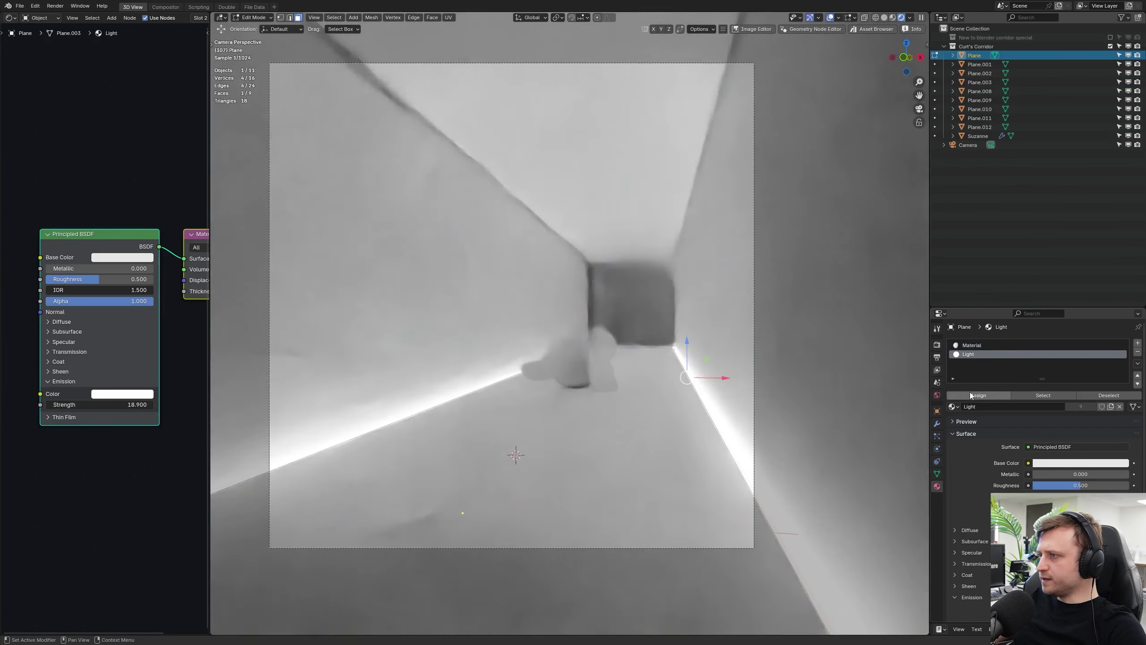
{"action": "key", "text": "shift+alt+z"}
{"action": "key", "text": "ctrl+z"}
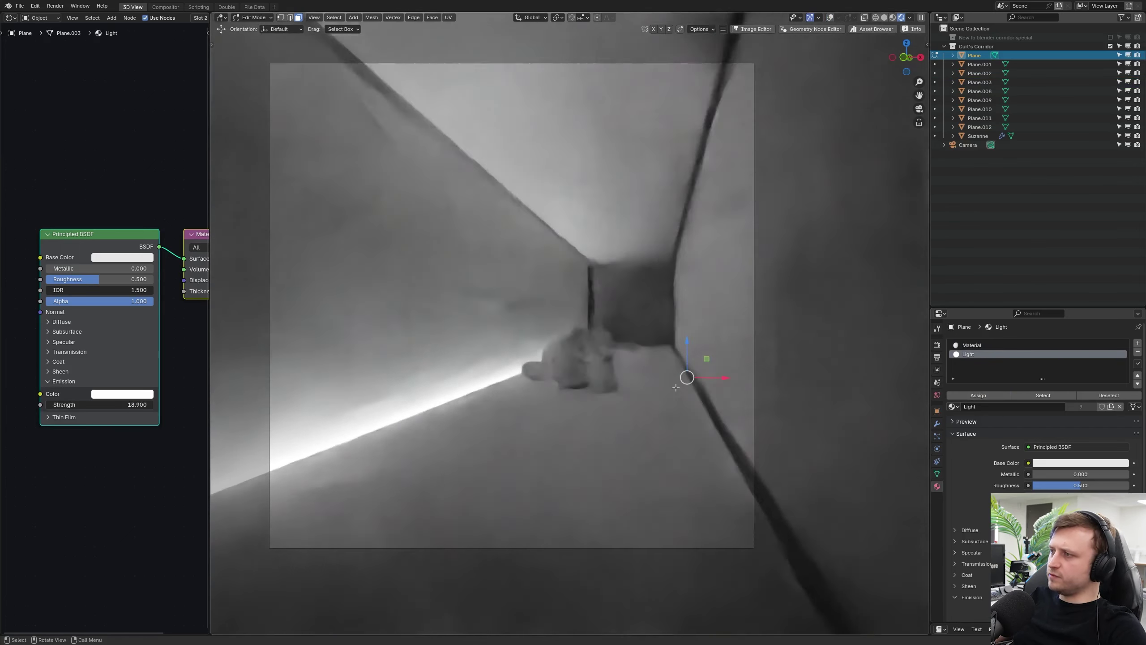
Step: Try the Light material on the wall plane at the far end of the corridor
{"action": "key", "text": "Tab"}
{"action": "left_click", "coordinate": [623, 293]}
{"action": "key", "text": "Tab"}
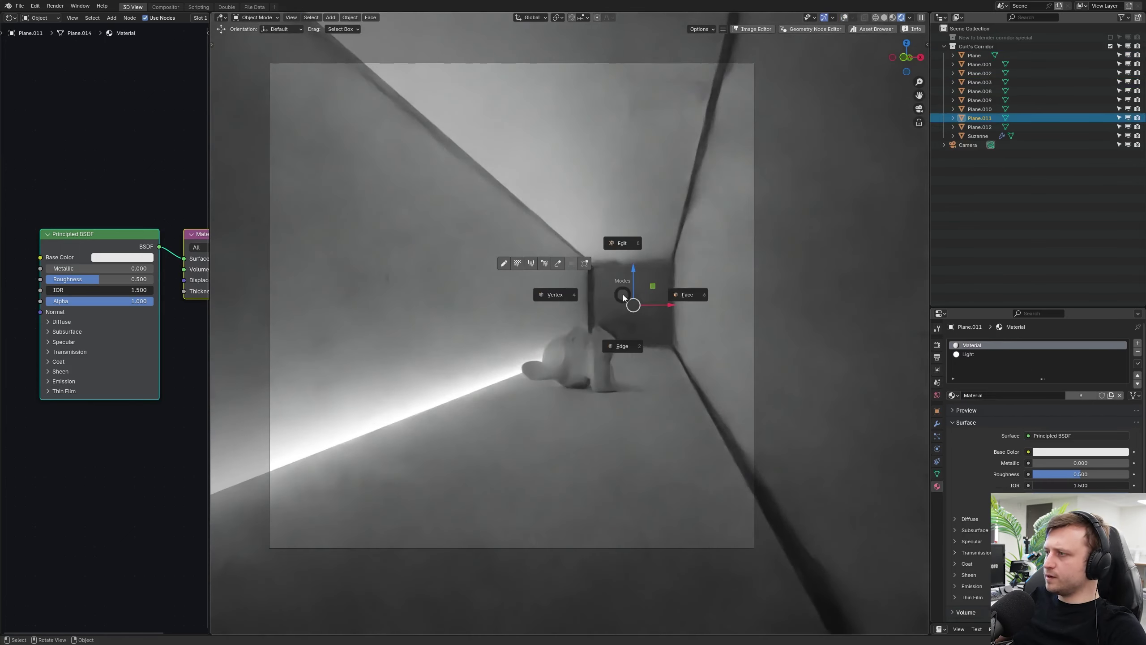
{"action": "left_click", "coordinate": [707, 293]}
{"action": "left_click", "coordinate": [968, 354]}
{"action": "left_click", "coordinate": [978, 395]}
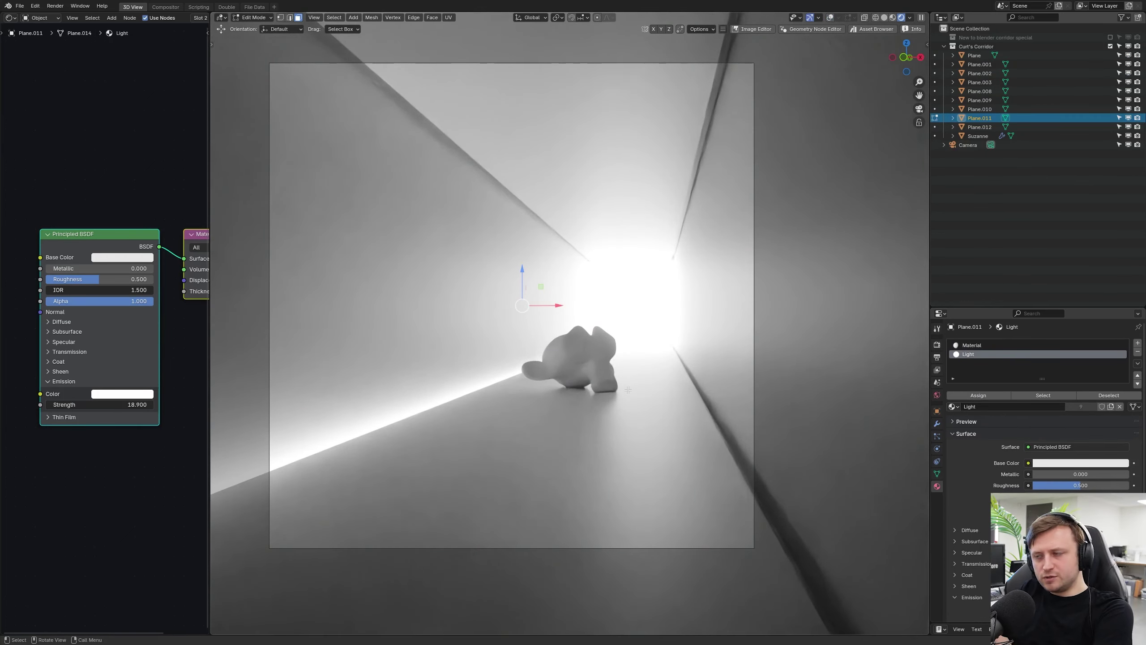
{"action": "scroll", "coordinate": [623, 352], "scroll_direction": "up", "scroll_amount": 3}
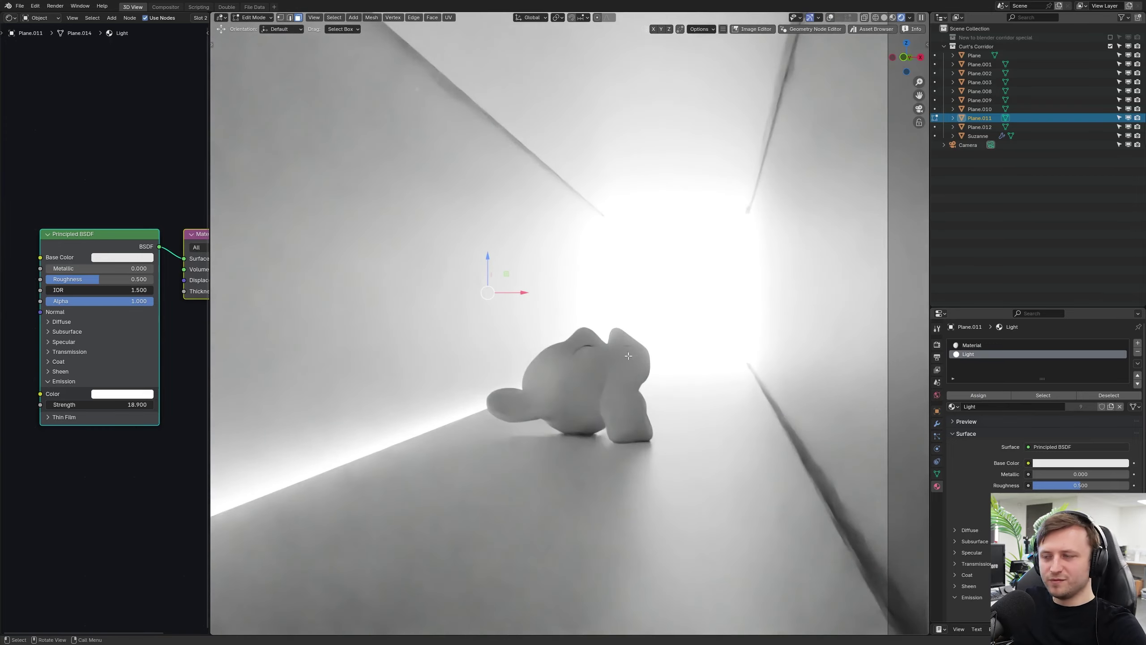
{"action": "scroll", "coordinate": [582, 411], "scroll_direction": "up", "scroll_amount": 2}
{"action": "scroll", "coordinate": [580, 416], "scroll_direction": "down", "scroll_amount": 5}
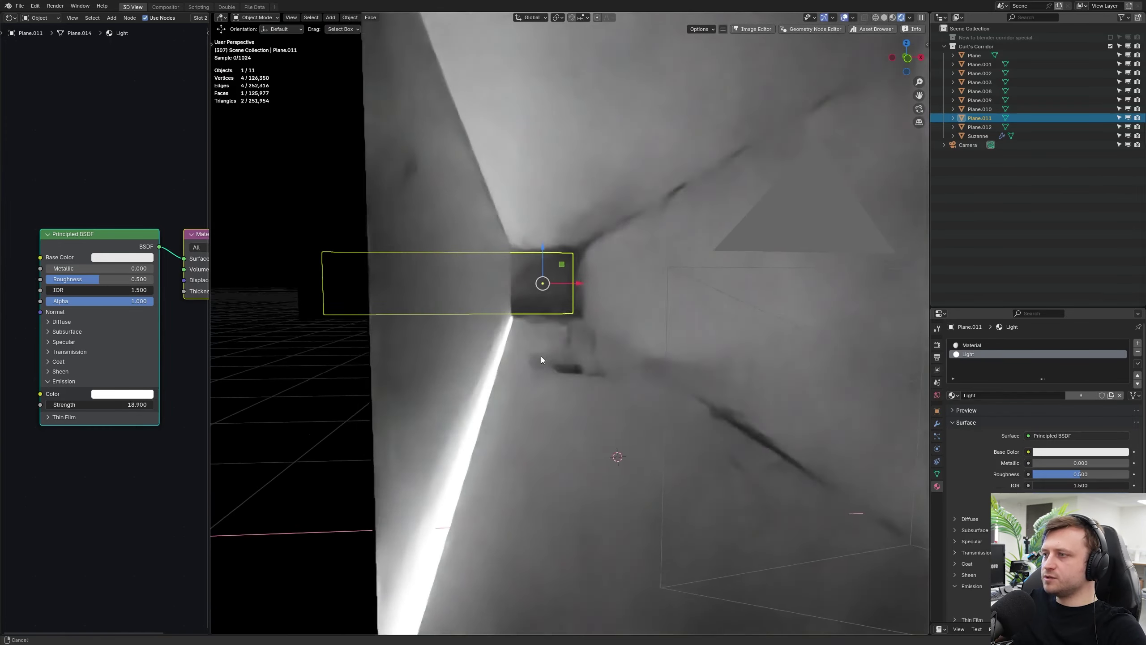
Step: Add 21 evenly spaced loop cuts across the length of the floor plane
{"action": "middle_click_drag", "start_coordinate": [540, 356], "coordinate": [537, 371]}
{"action": "left_click", "coordinate": [538, 371]}
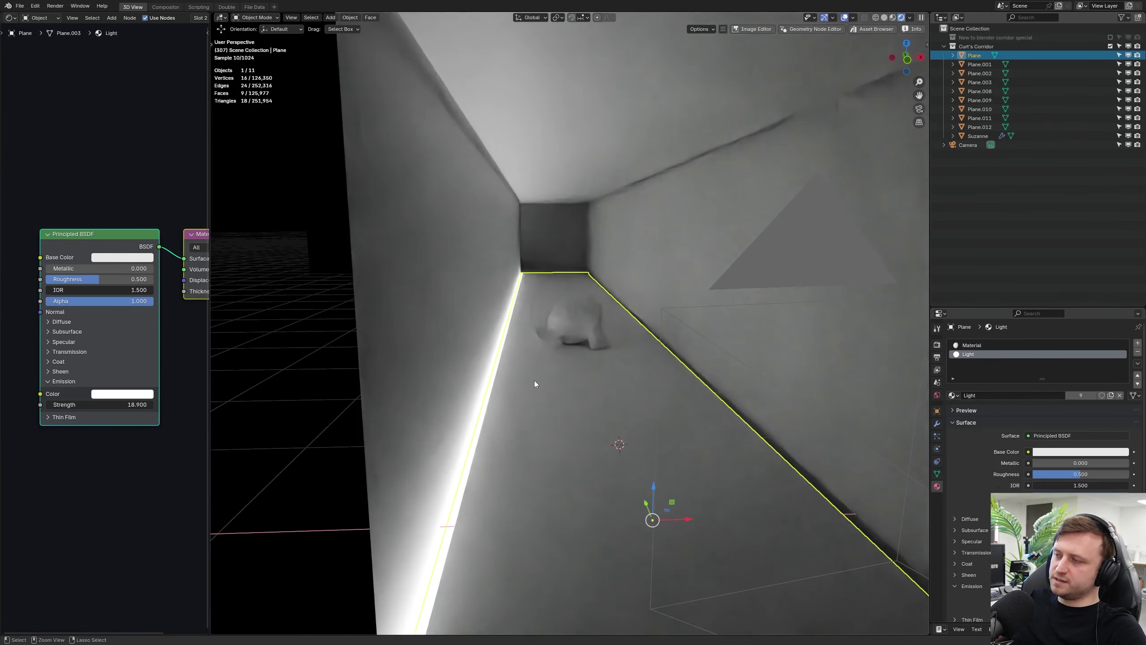
{"action": "key", "text": "Tab"}
{"action": "key", "text": "ctrl+r"}
{"action": "scroll", "coordinate": [507, 346], "scroll_direction": "up", "scroll_amount": 16}
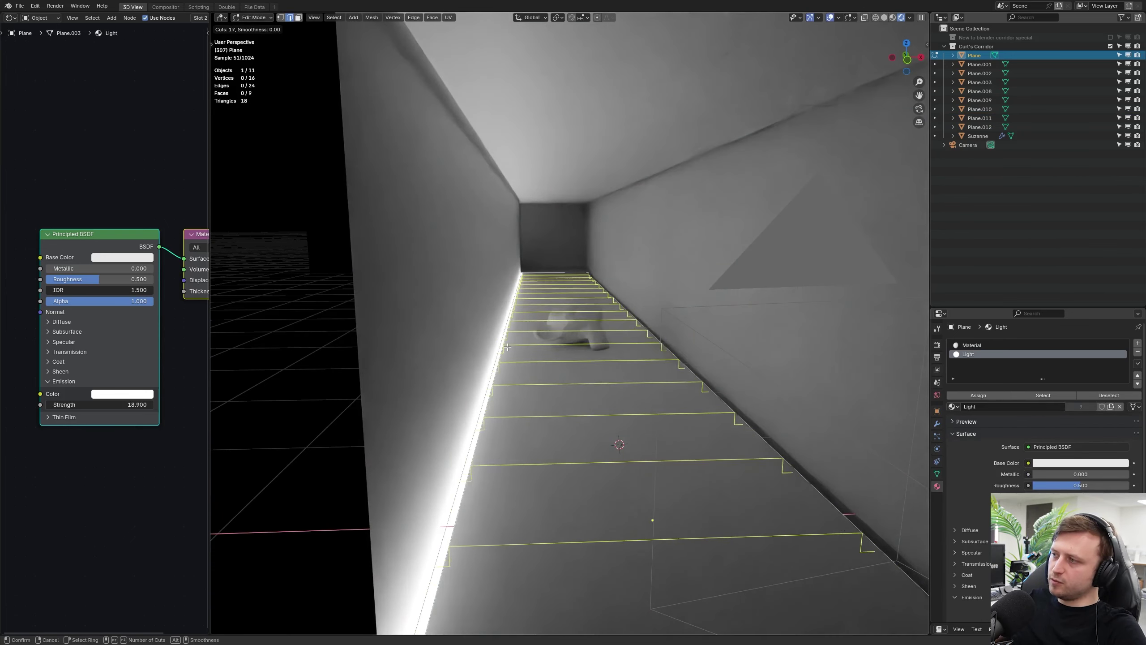
{"action": "scroll", "coordinate": [508, 346], "scroll_direction": "up", "scroll_amount": 4}
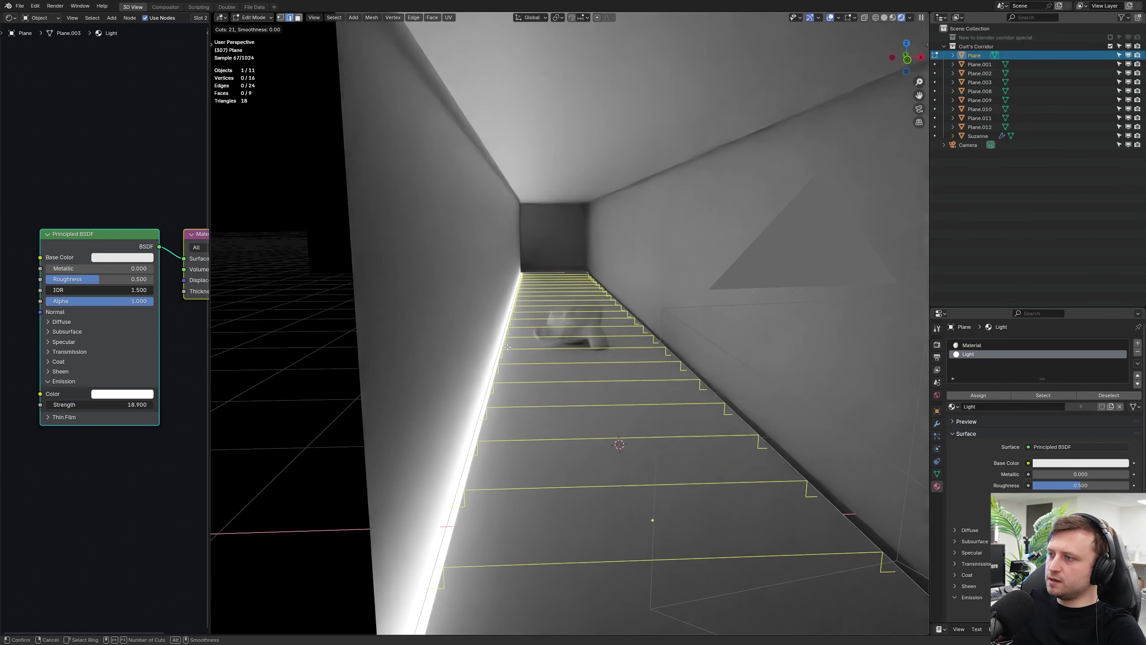
{"action": "left_click", "coordinate": [508, 346]}
{"action": "right_click", "coordinate": [508, 347]}
{"action": "middle_click_drag", "start_coordinate": [508, 347], "coordinate": [510, 356]}
Step: Assign the plain Material to every face of the subdivided floor plane
{"action": "key", "text": "Tab"}
{"action": "left_click", "coordinate": [633, 369]}
{"action": "key", "text": "a"}
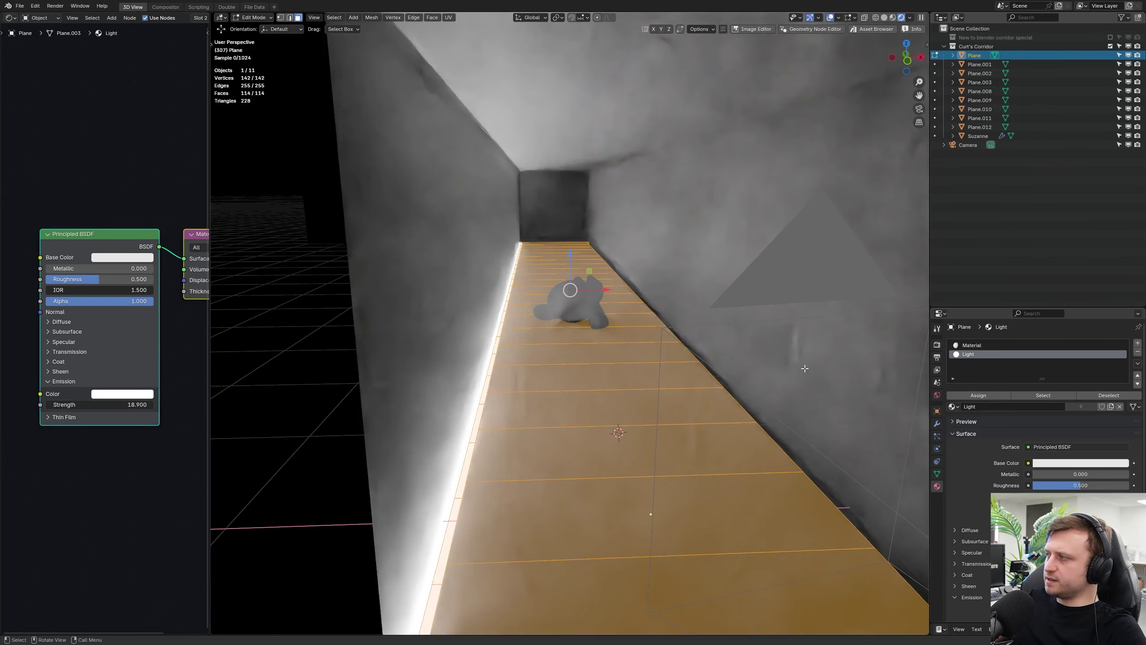
{"action": "left_click", "coordinate": [978, 395]}
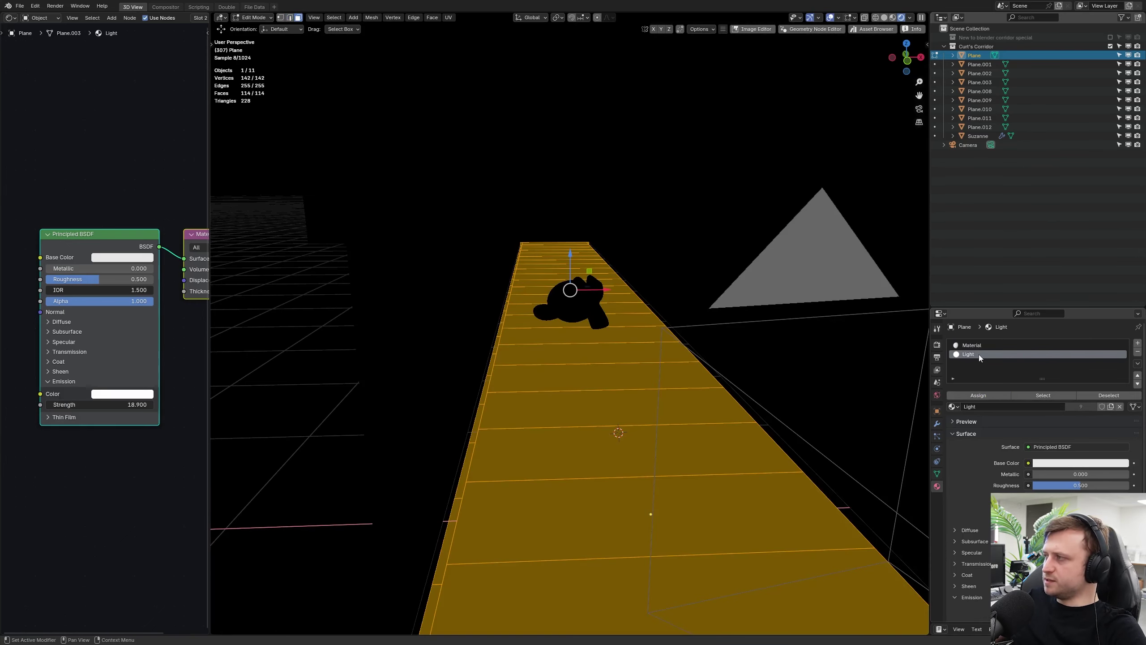
Step: Assign the Light material to three separated faces of the floor's left channel, near the monkey head
{"action": "middle_click_drag", "start_coordinate": [530, 356], "coordinate": [532, 262]}
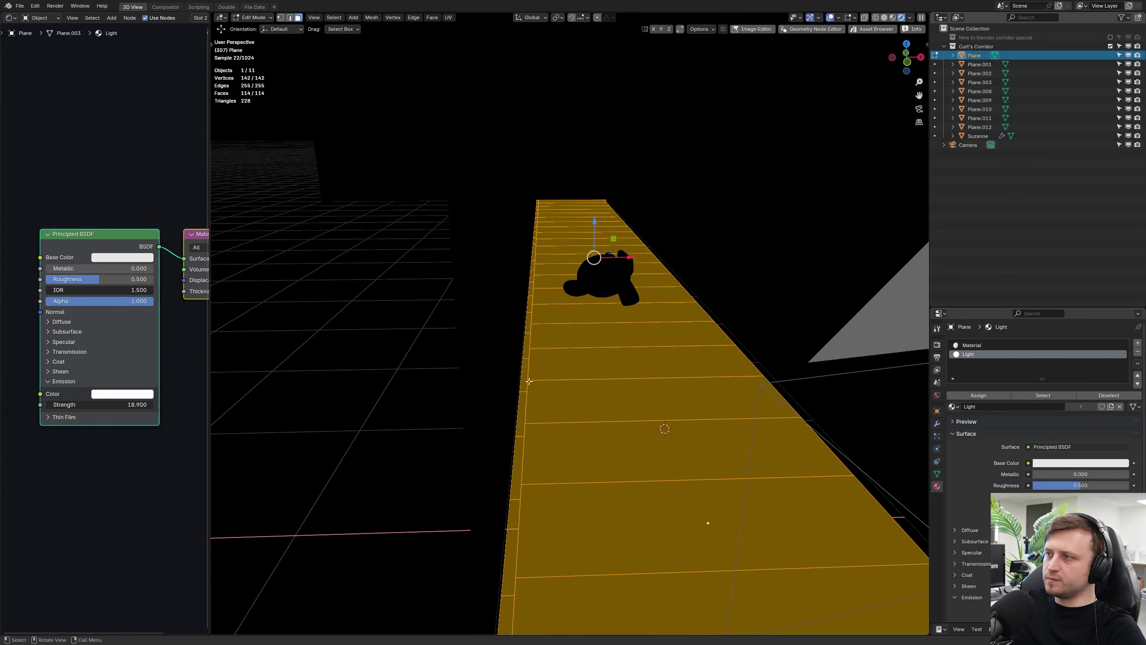
{"action": "left_click", "coordinate": [548, 248]}
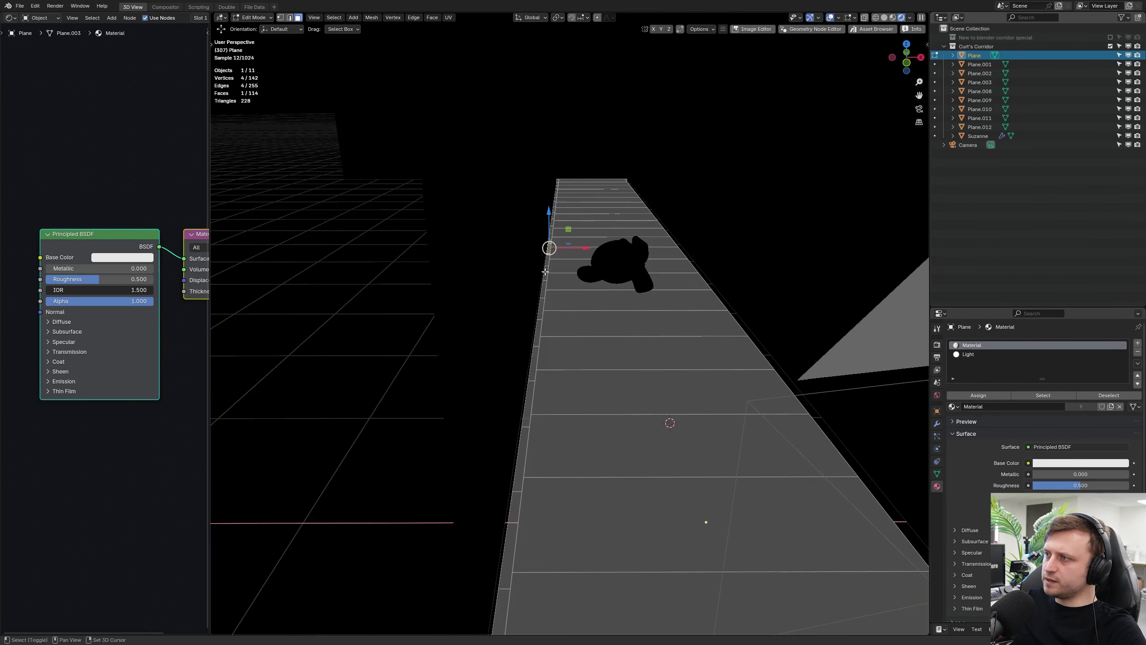
{"action": "left_click", "coordinate": [544, 274], "text": "shift"}
{"action": "left_click", "coordinate": [541, 310], "text": "shift"}
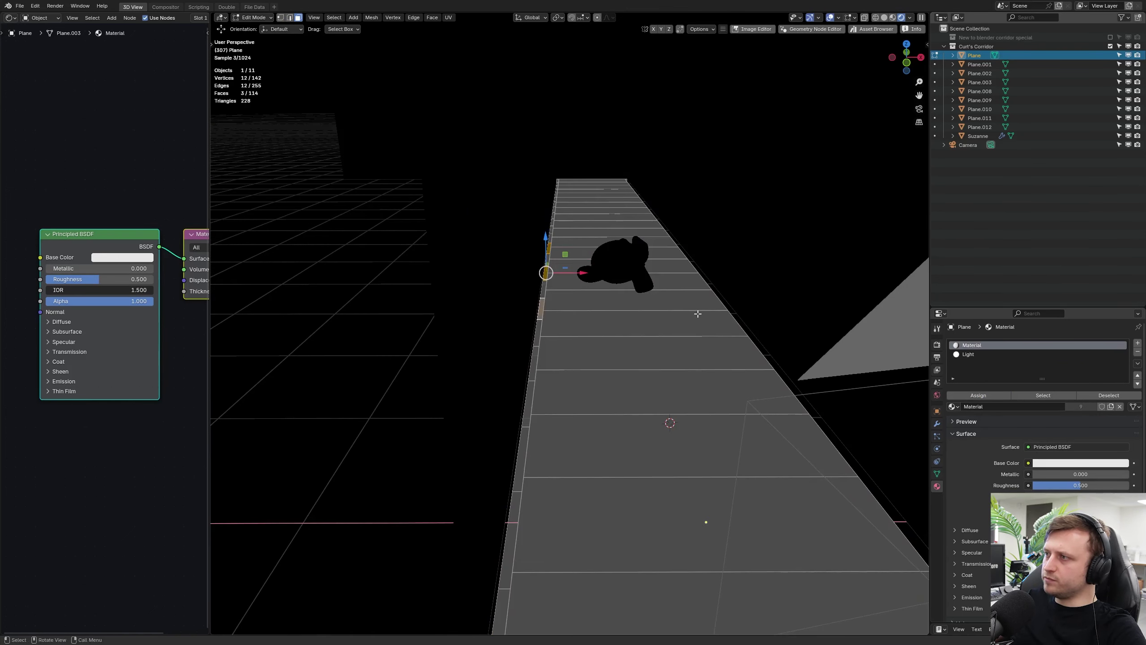
{"action": "middle_click_drag", "start_coordinate": [542, 309], "coordinate": [510, 304]}
{"action": "left_click", "coordinate": [971, 355]}
Step: Raise the Light material's emission strength to 106.2 while viewing through the camera
{"action": "key", "text": "KP_0"}
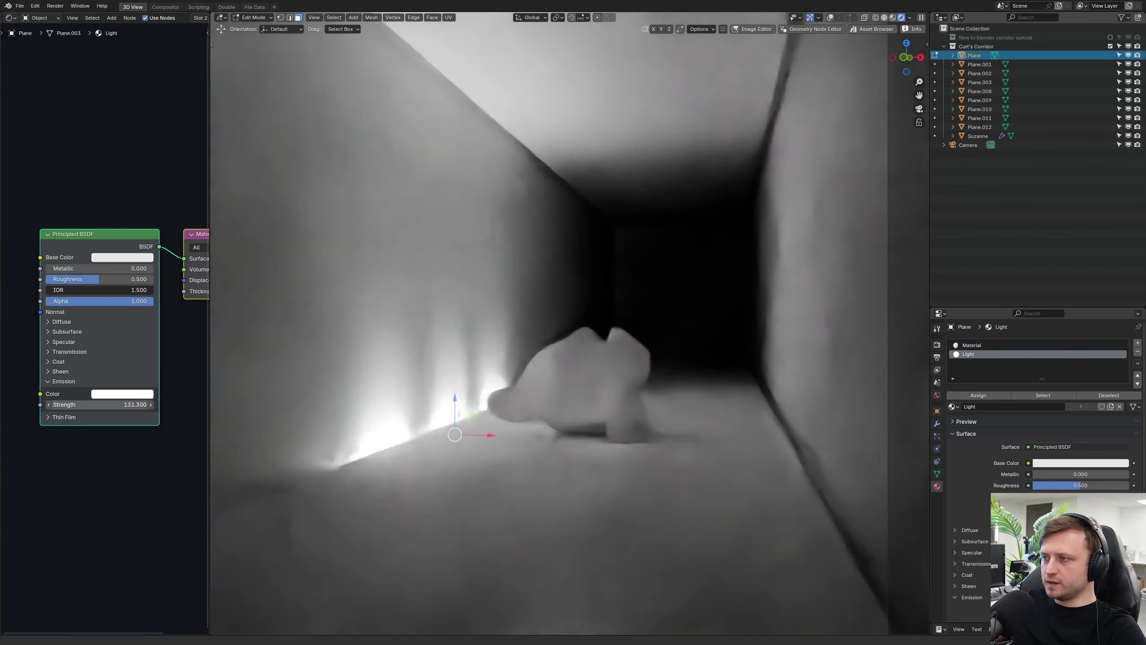
{"action": "left_click_drag", "start_coordinate": [98, 405], "coordinate": [54, 404]}
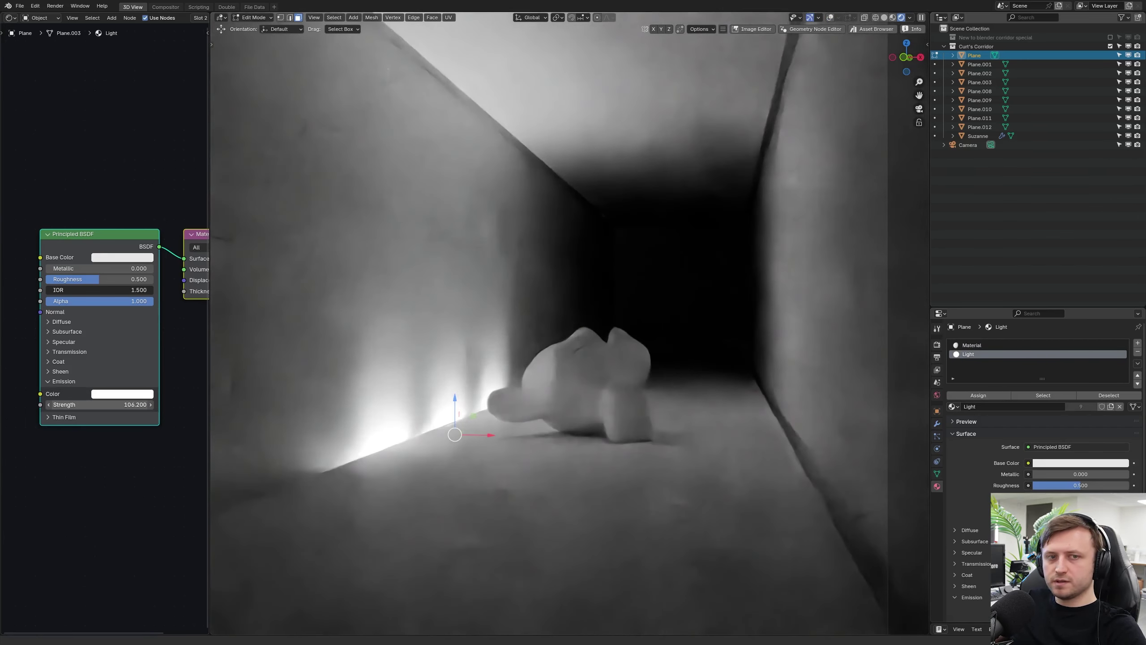
{"action": "left_click", "coordinate": [97, 394]}
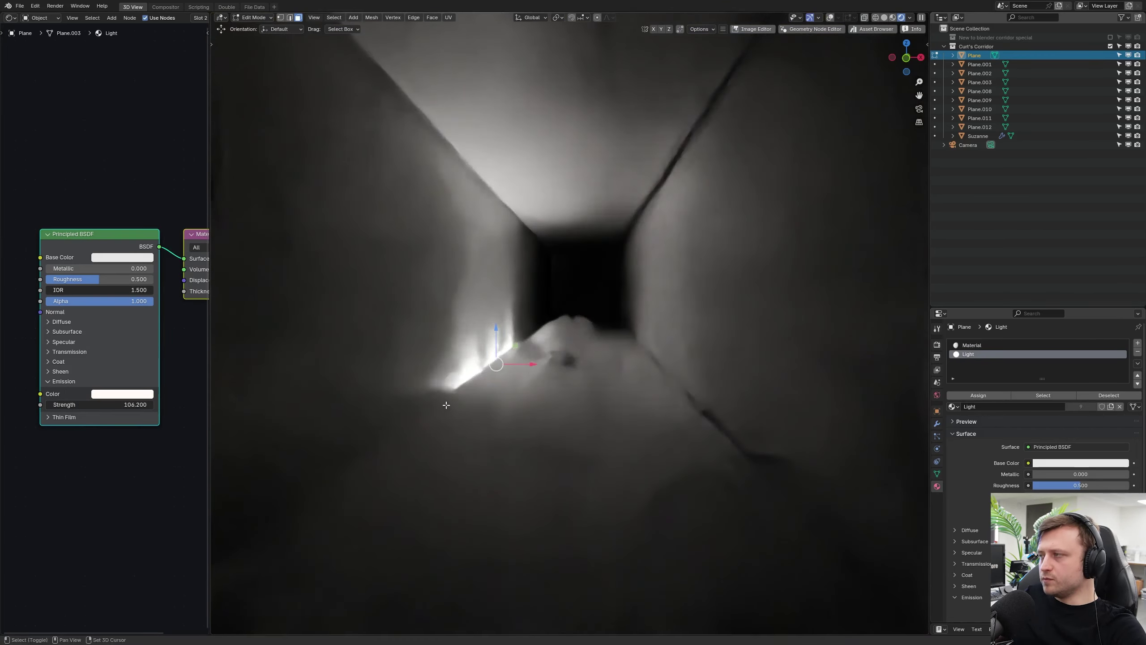
Step: Add a third material slot to the floor holding an independent copy of the Light material, named Light 2
{"action": "middle_click_drag", "start_coordinate": [445, 401], "coordinate": [582, 377]}
{"action": "scroll", "coordinate": [563, 359], "scroll_direction": "up", "scroll_amount": 6}
{"action": "scroll", "coordinate": [582, 377], "scroll_direction": "down", "scroll_amount": 2}
{"action": "left_click", "coordinate": [1137, 343]}
{"action": "left_click", "coordinate": [953, 407]}
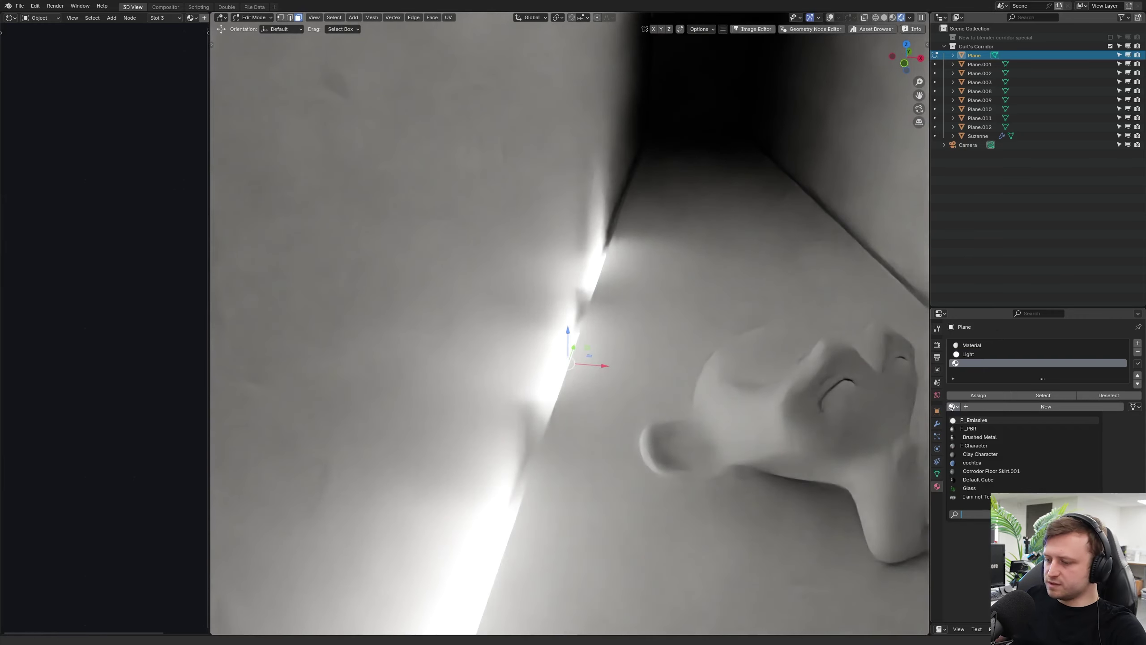
{"action": "type", "text": "Light"}
{"action": "key", "text": "Return"}
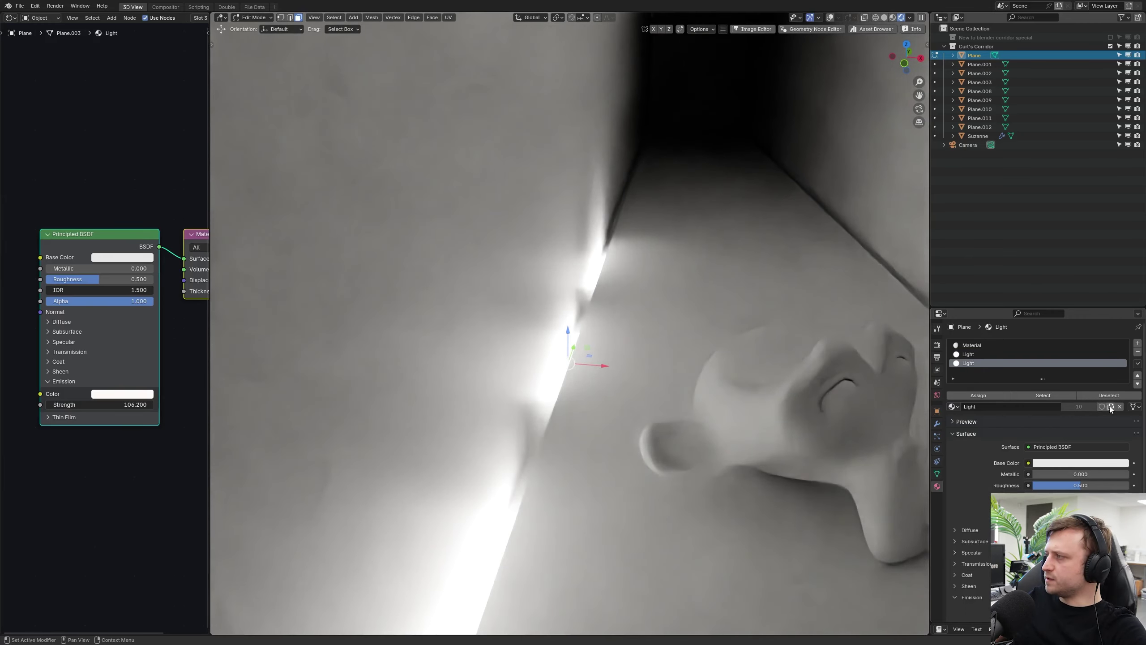
{"action": "key", "text": "Return"}
{"action": "left_click", "coordinate": [1019, 355]}
Step: Assign Light 2 to the middle of the three lit channel faces and give it a pale blue emission colour
{"action": "key", "text": "alt+shift+z"}
{"action": "middle_click_drag", "start_coordinate": [629, 383], "coordinate": [634, 382]}
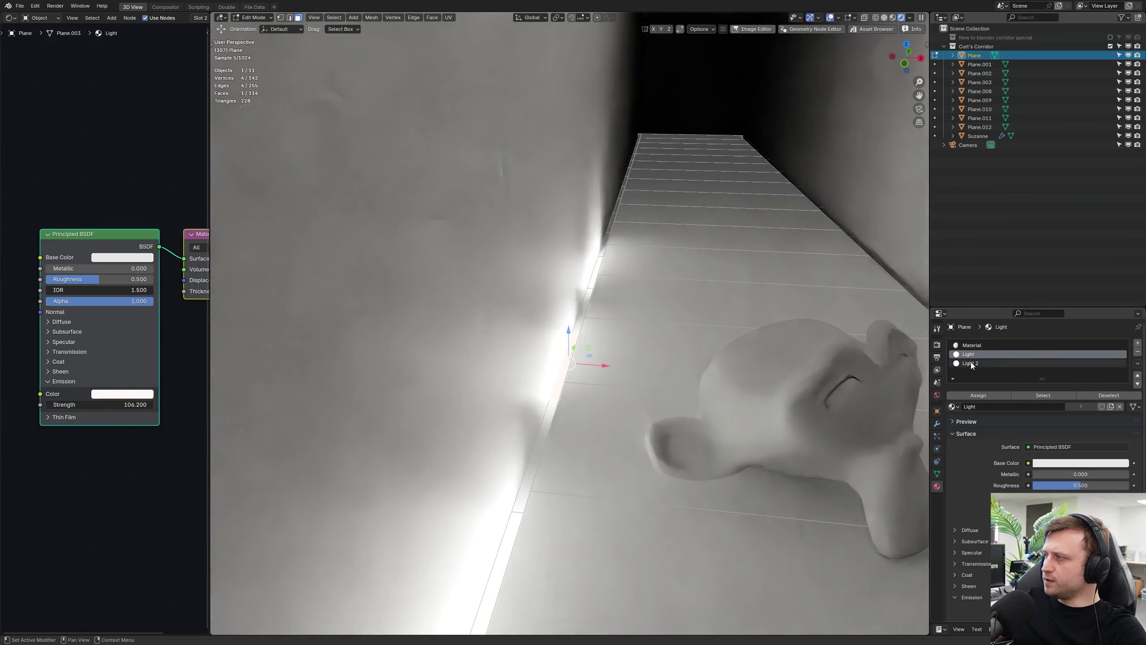
{"action": "left_click", "coordinate": [971, 364]}
{"action": "left_click", "coordinate": [135, 396]}
{"action": "left_click", "coordinate": [145, 311]}
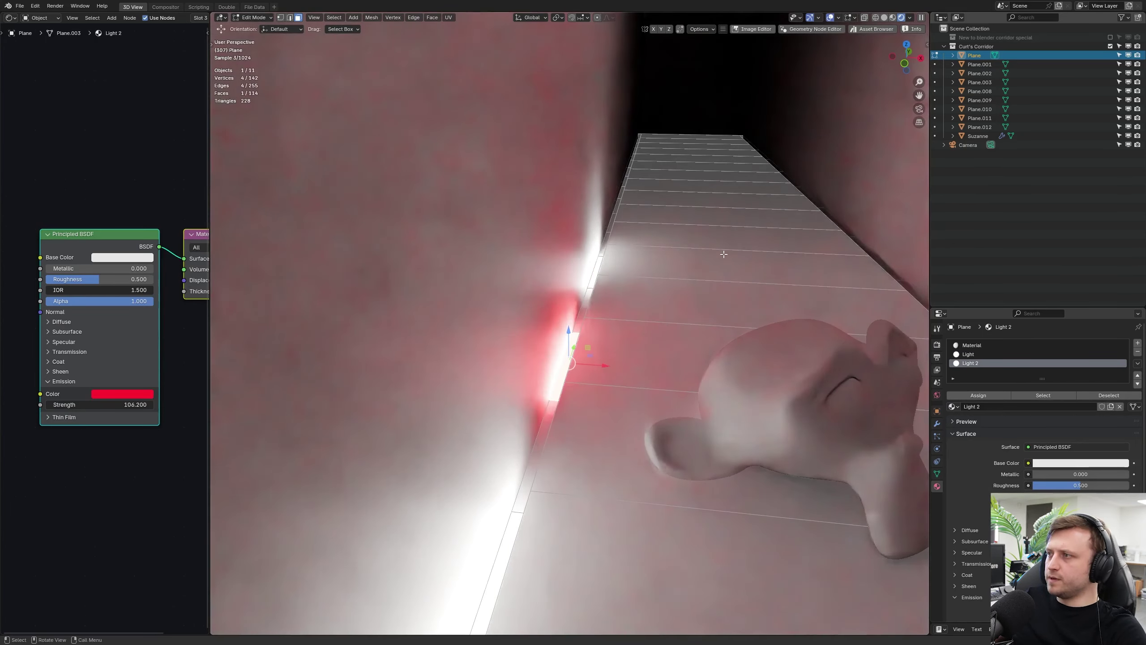
{"action": "key", "text": "KP_0"}
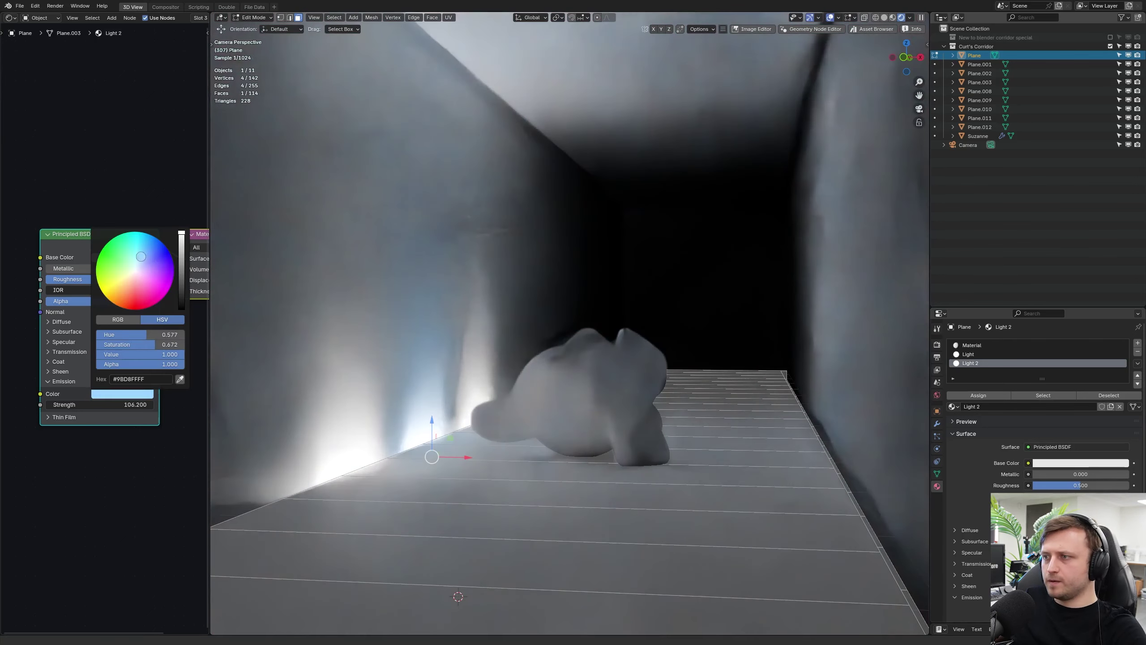
{"action": "mouse_move", "coordinate": [141, 256]}
{"action": "left_mouse_down"}
{"action": "mouse_move", "coordinate": [132, 260]}
{"action": "mouse_move", "coordinate": [147, 259]}
{"action": "left_mouse_up"}
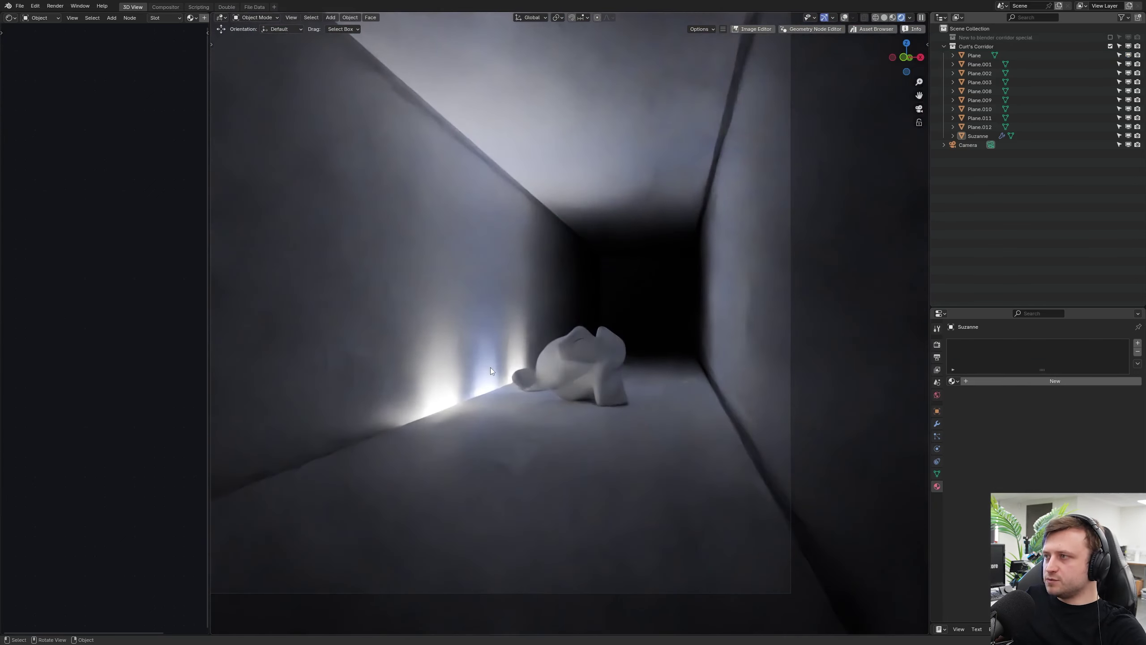
Step: Walk the camera forward down the corridor to frame the monkey head and the lit channel more closely
{"action": "key", "text": "shift+grave"}
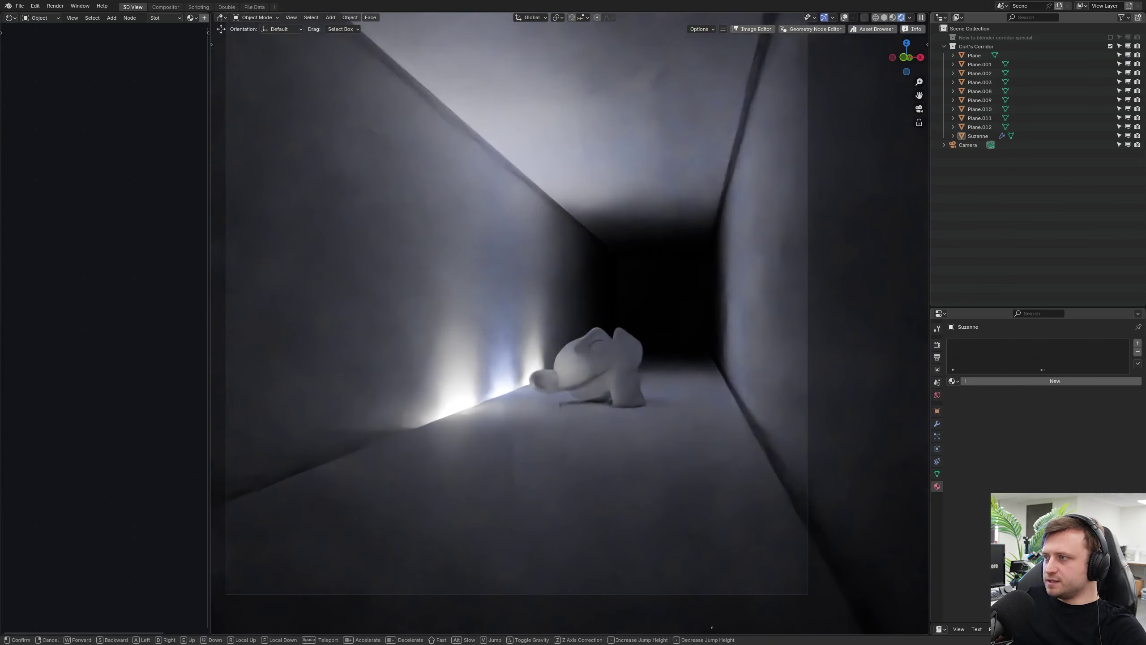
{"action": "key", "text": "w"}
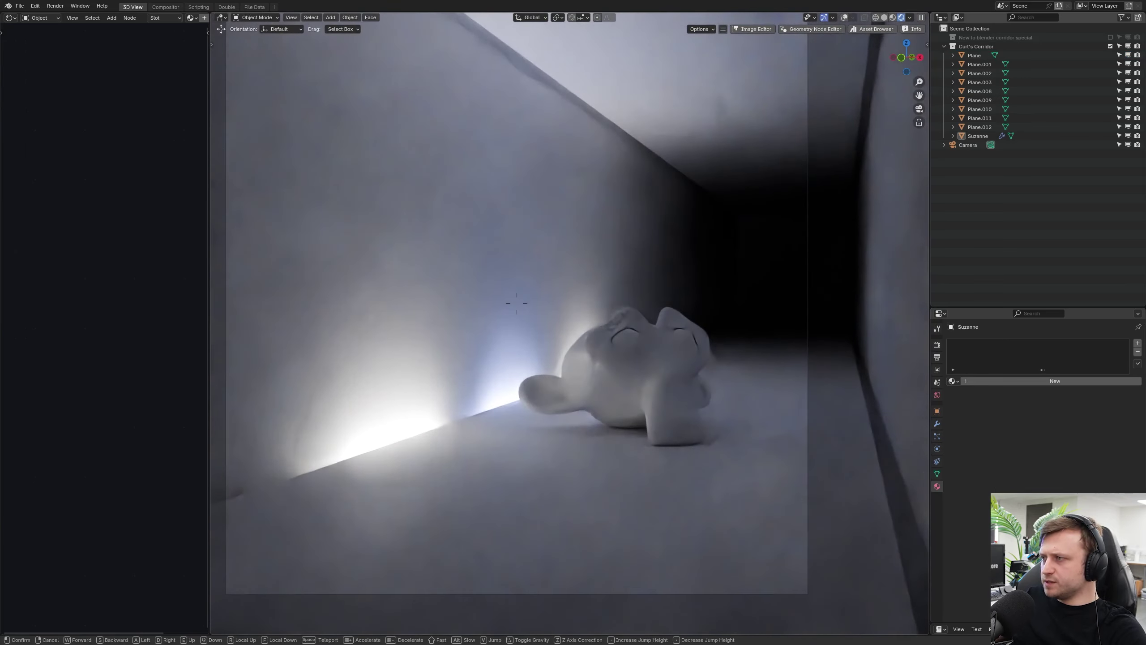
{"action": "left_click", "coordinate": [569, 371]}
{"action": "scroll", "coordinate": [569, 371], "scroll_direction": "down", "scroll_amount": 1}
{"action": "scroll", "coordinate": [576, 381], "scroll_direction": "up", "scroll_amount": 1}
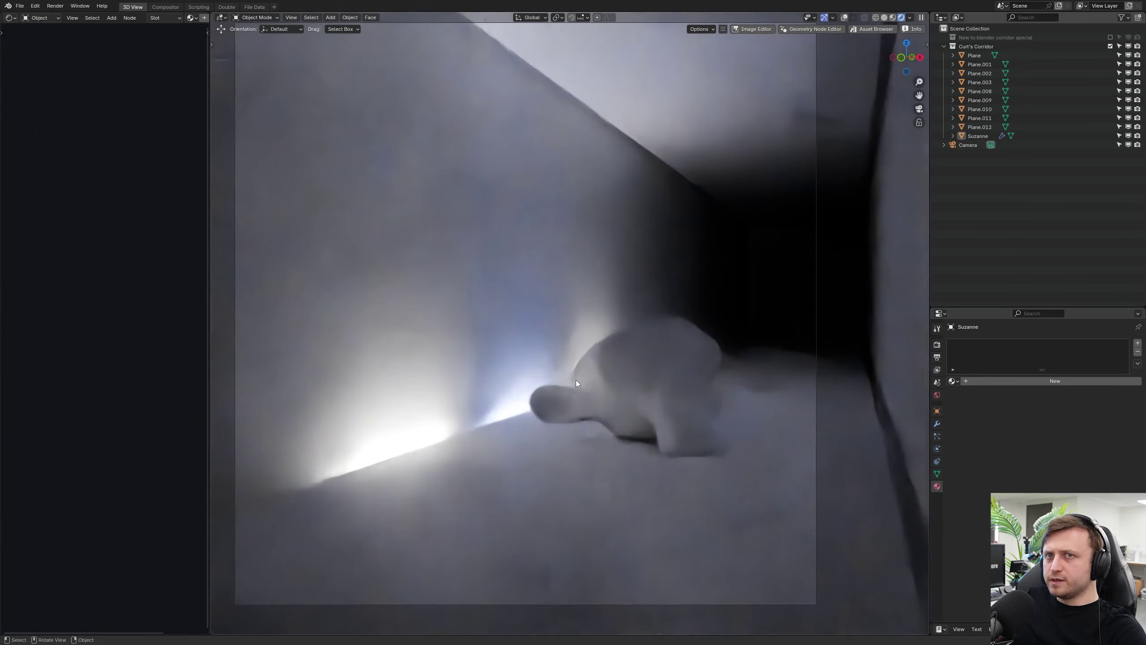
Step: Move the monkey head about 0.01 m along X and about 0.68 m along Y
{"action": "left_click", "coordinate": [607, 381], "text": "shift"}
{"action": "key", "text": "g"}
{"action": "key", "text": "x"}
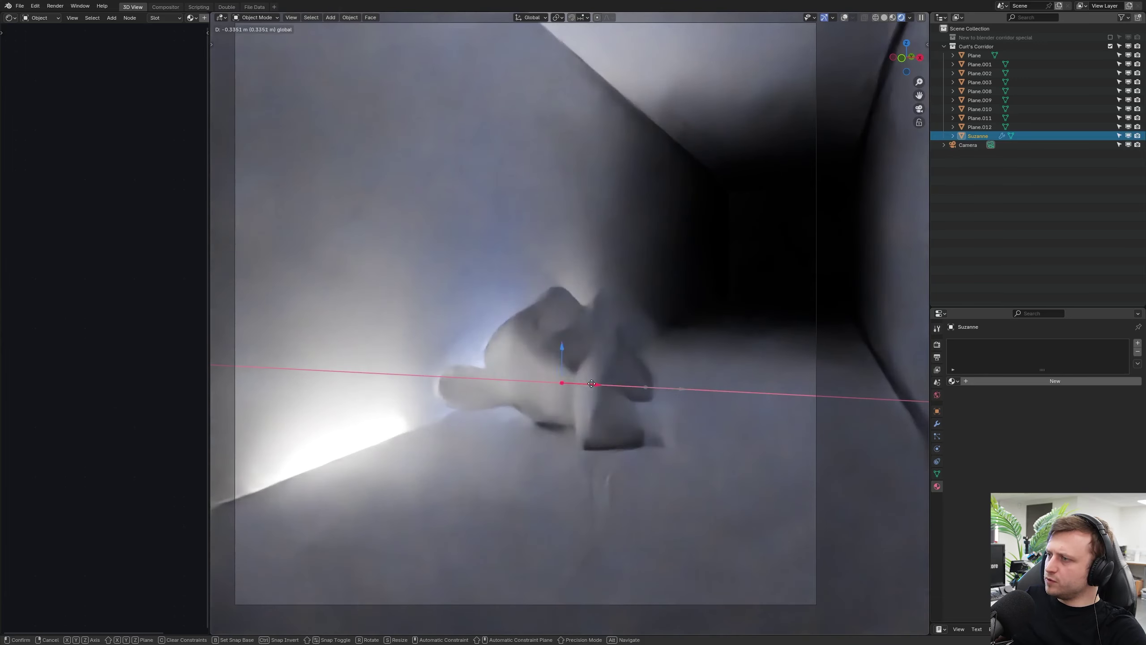
{"action": "left_click", "coordinate": [643, 380]}
{"action": "key", "text": "g"}
{"action": "key", "text": "y"}
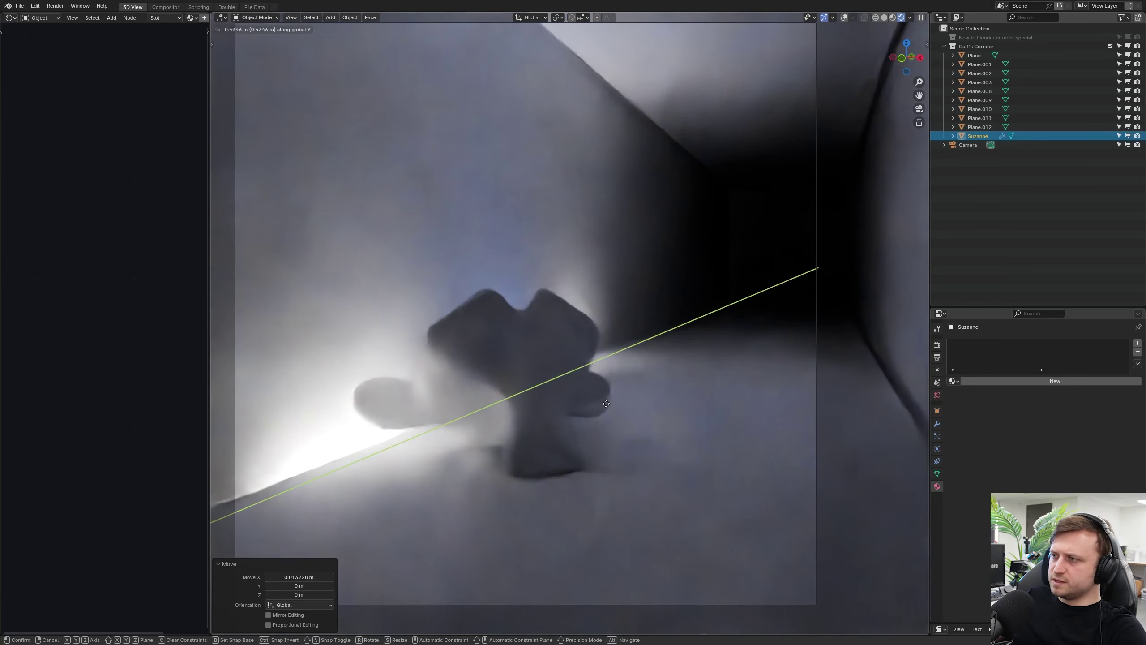
{"action": "left_click", "coordinate": [681, 344]}
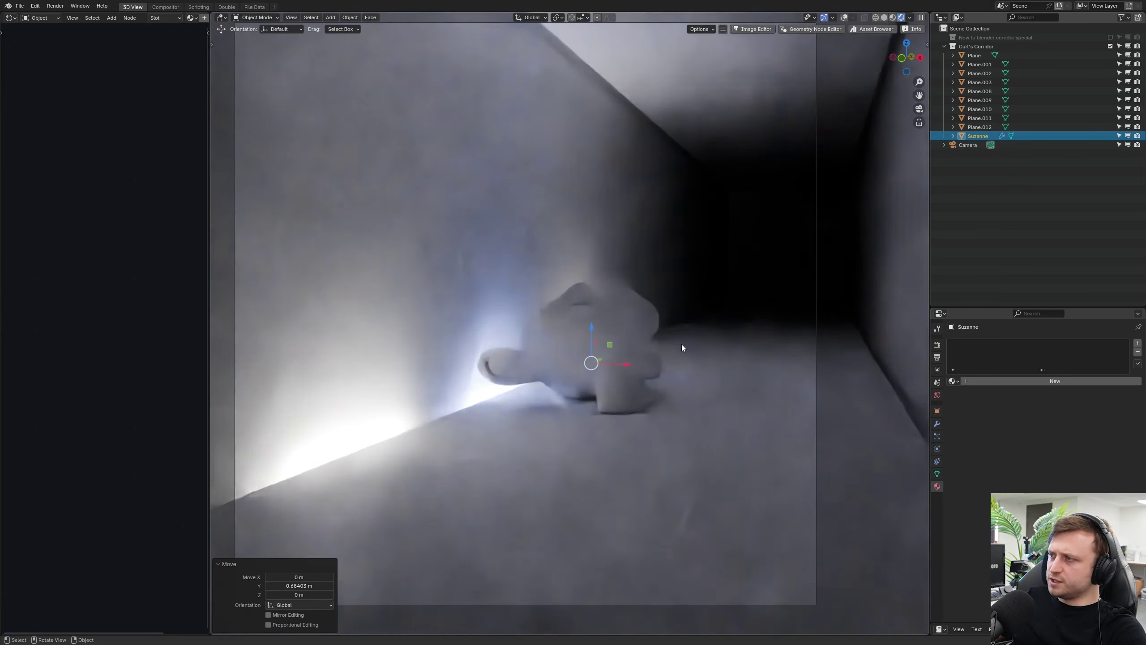
{"action": "key", "text": "alt+a"}
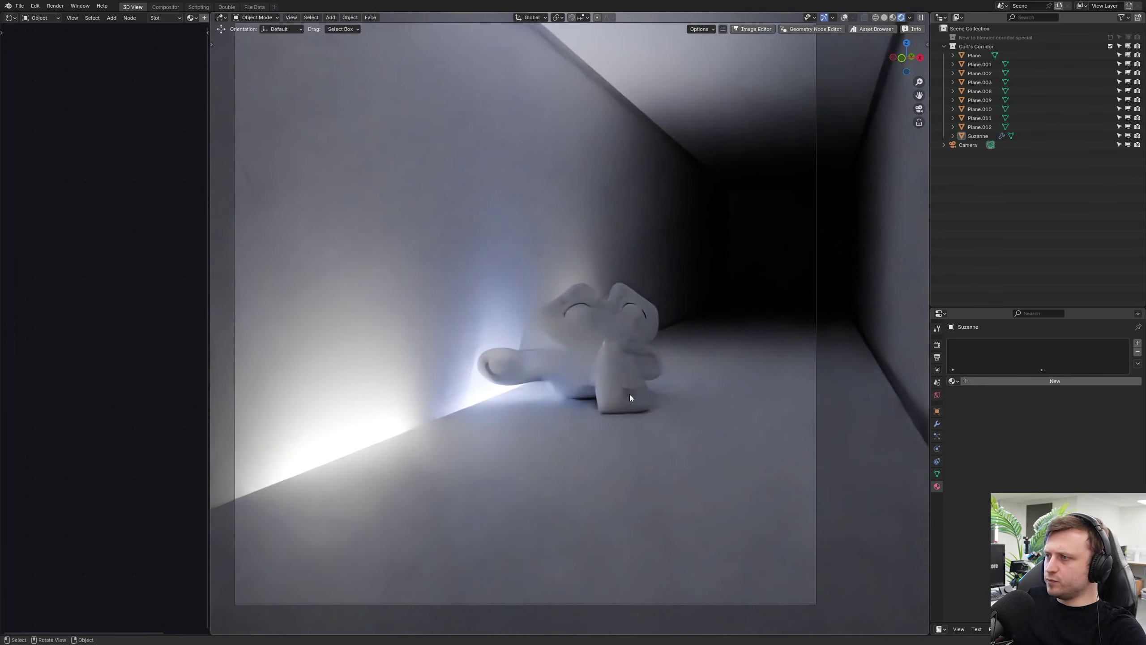
Step: Move the monkey head about -0.96 m along Y, back beside the brightest channel light
{"action": "left_click", "coordinate": [613, 360]}
{"action": "key", "text": "g"}
{"action": "key", "text": "y"}
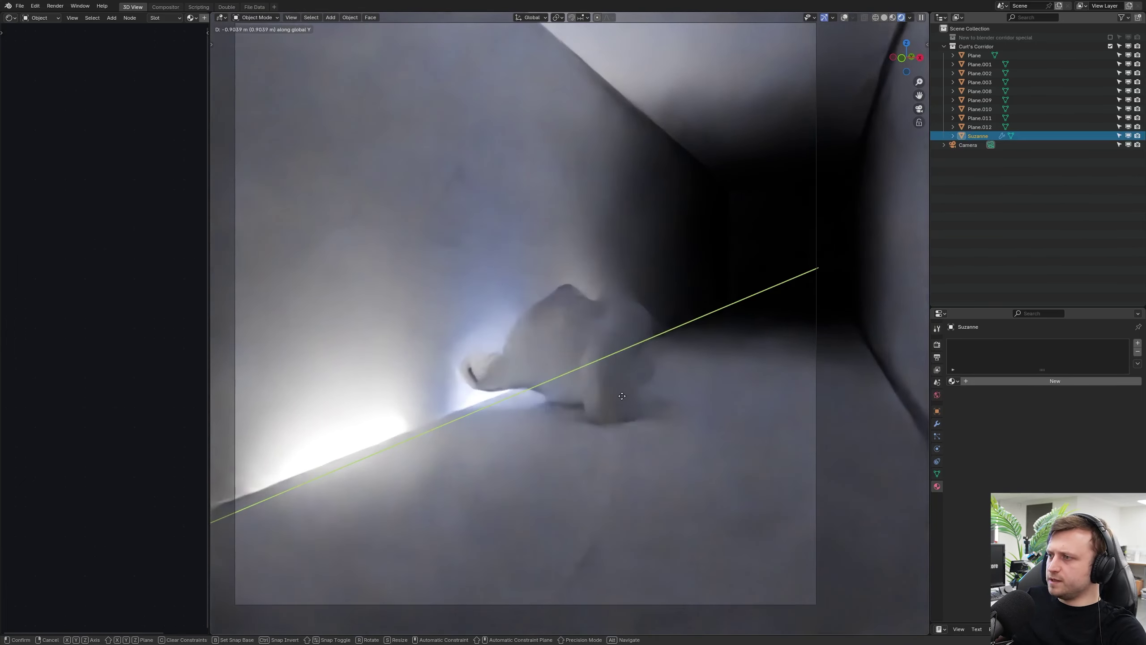
{"action": "left_click", "coordinate": [619, 399]}
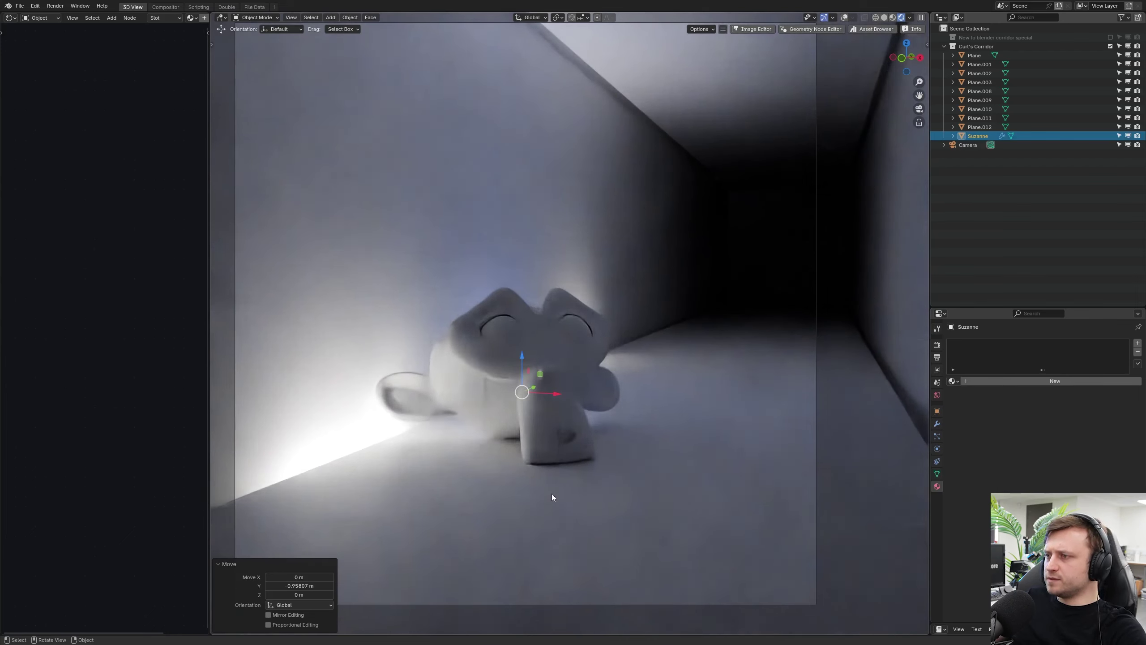
{"action": "key", "text": "alt+a"}
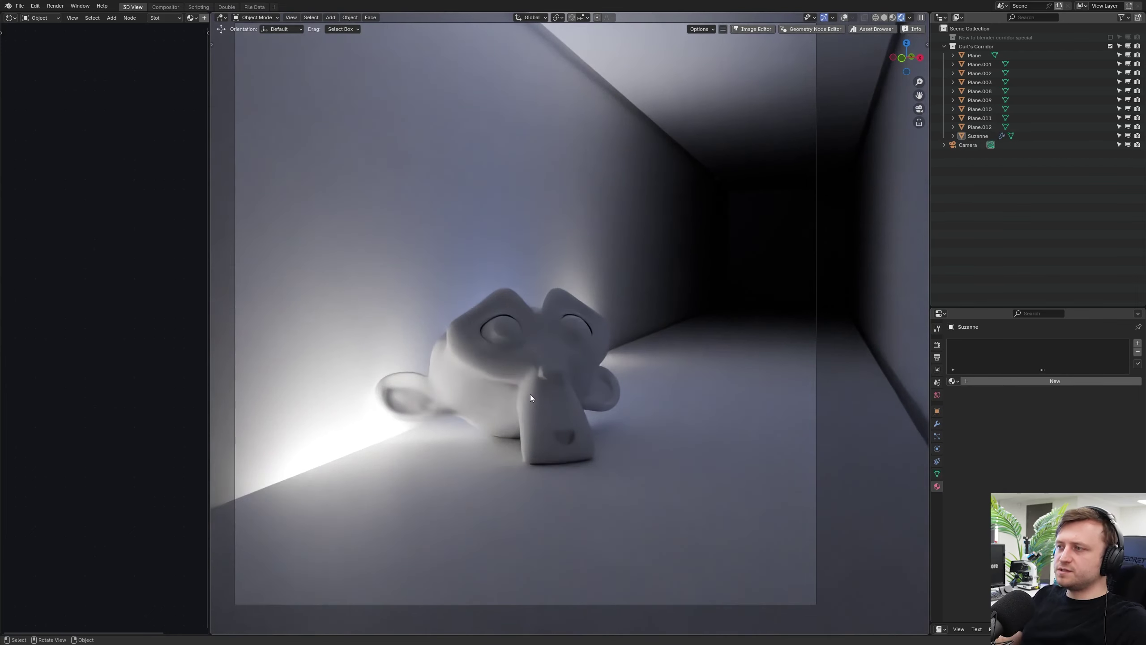
Step: Move the monkey head and the camera together about 4.11 m along Y, deeper into the corridor
{"action": "left_click", "coordinate": [967, 145], "text": "ctrl"}
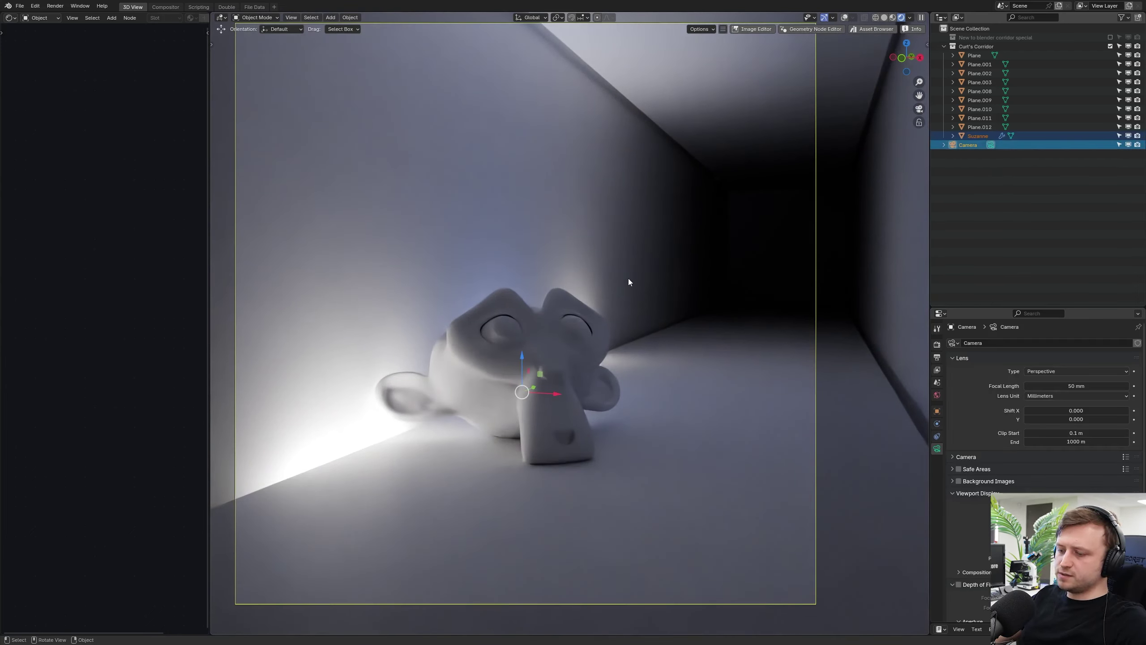
{"action": "key", "text": "g"}
{"action": "key", "text": "y"}
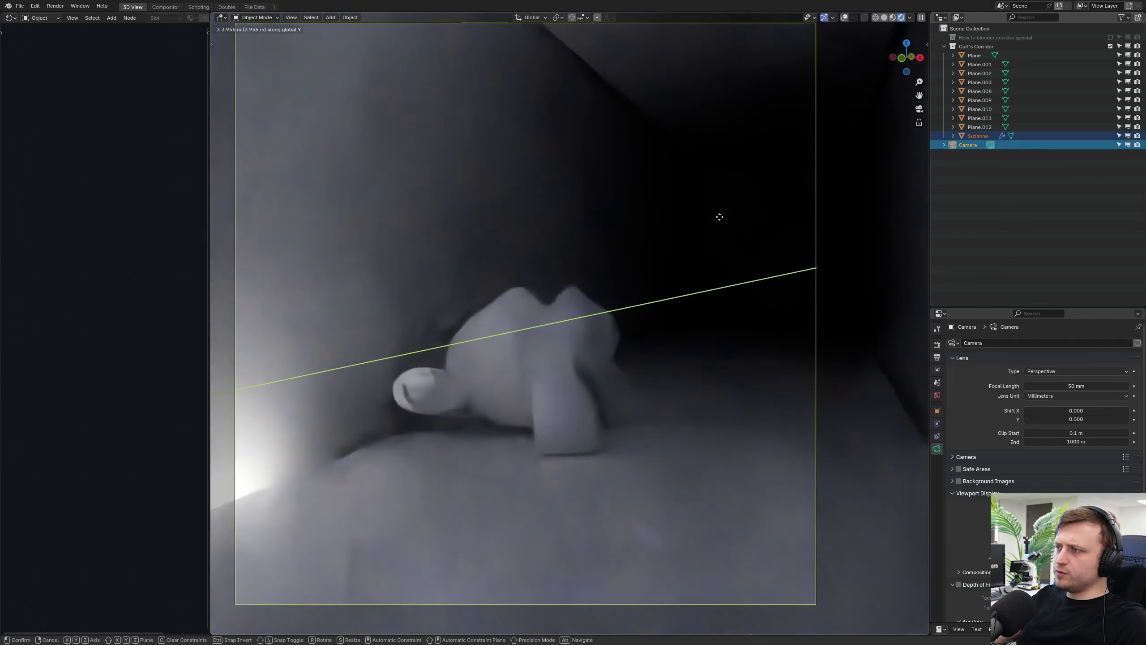
{"action": "left_click", "coordinate": [630, 247]}
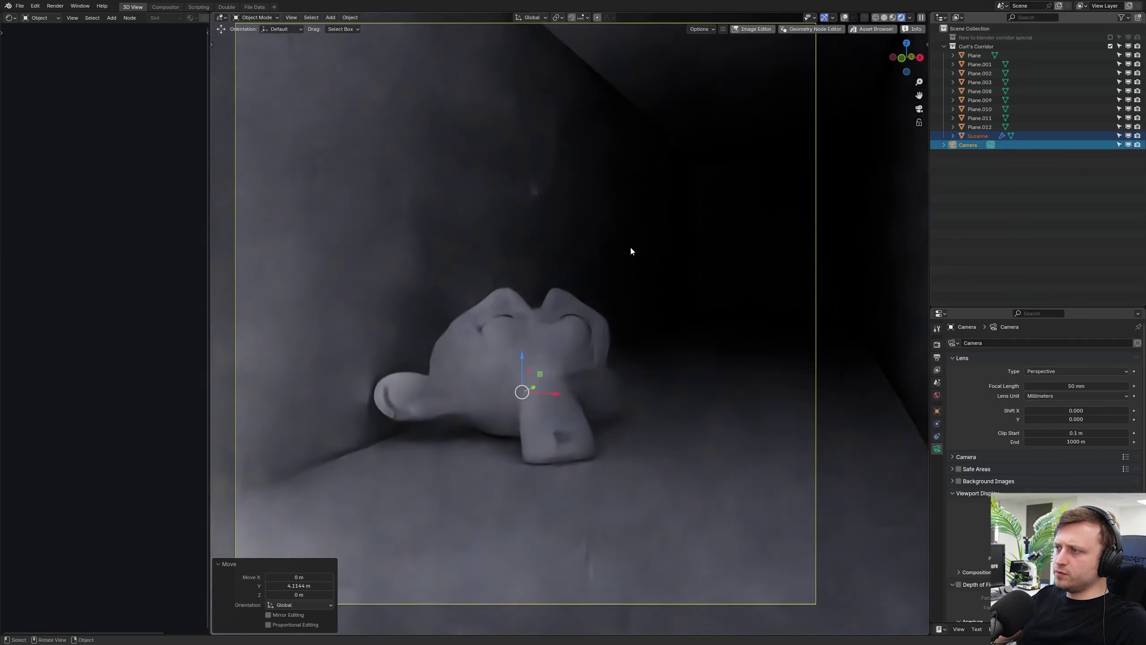
Step: Move the monkey head and the camera together along Y to the far corner of the corridor
{"action": "key", "text": "shift+z"}
{"action": "key", "text": "f"}
{"action": "key", "text": "g"}
{"action": "key", "text": "y"}
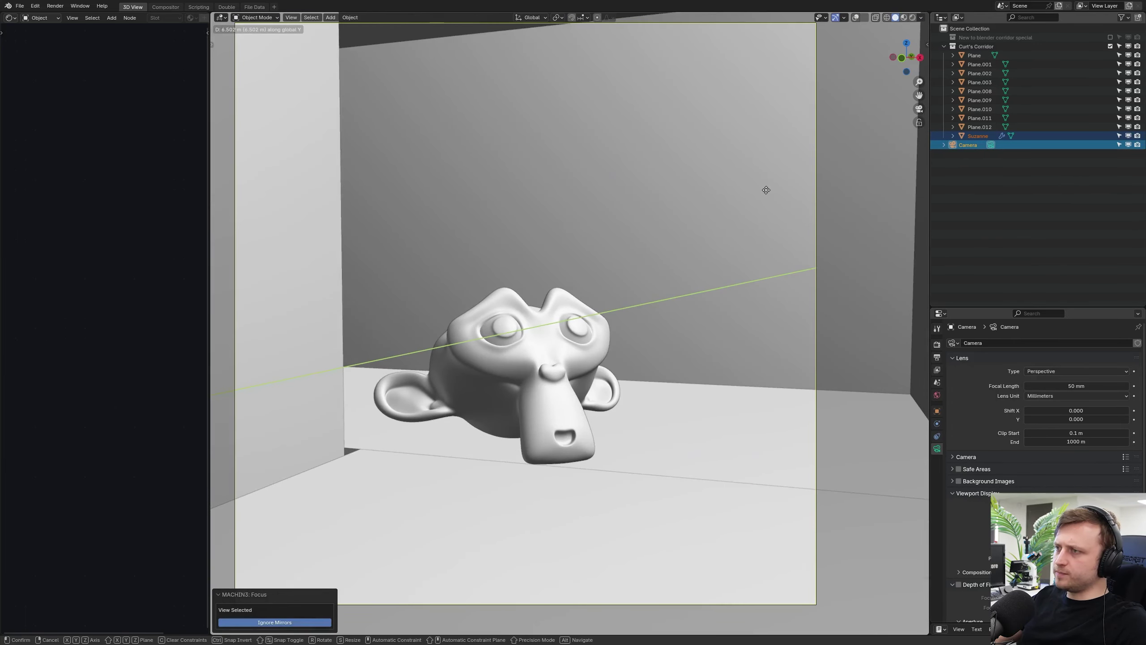
{"action": "left_click", "coordinate": [765, 187]}
Step: Replace the side corridor's plain floor with a duplicate of the main corridor's channelled floor, rotated about Z to run along it
{"action": "middle_click_drag", "start_coordinate": [764, 187], "coordinate": [550, 273]}
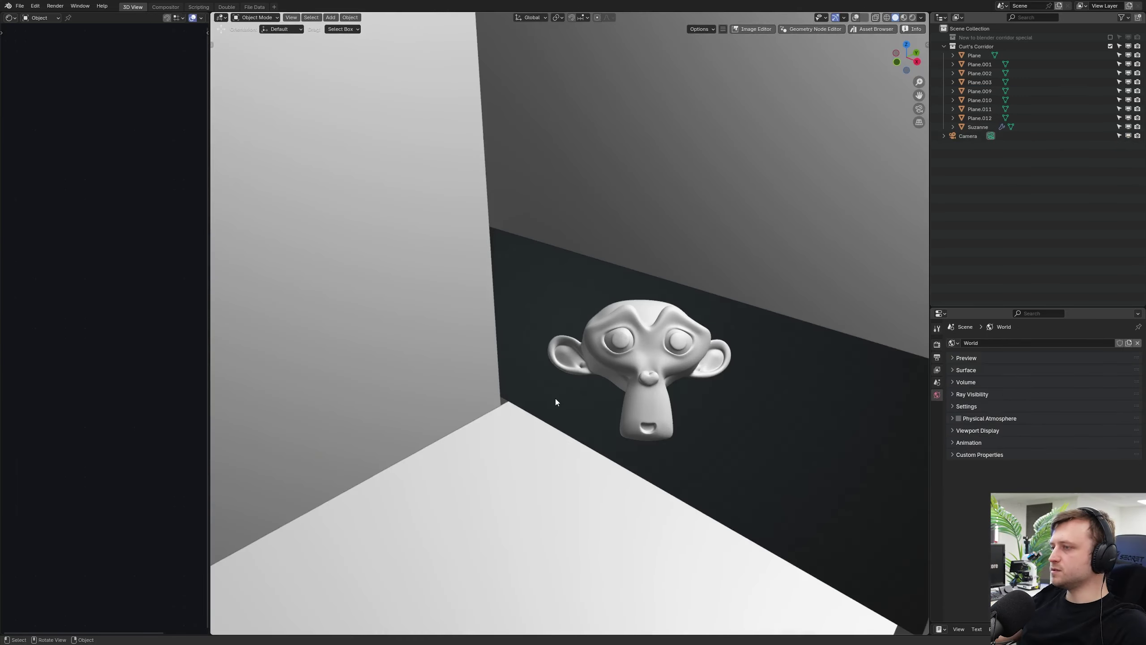
{"action": "key", "text": "Delete"}
{"action": "middle_click_drag", "start_coordinate": [570, 406], "coordinate": [527, 346]}
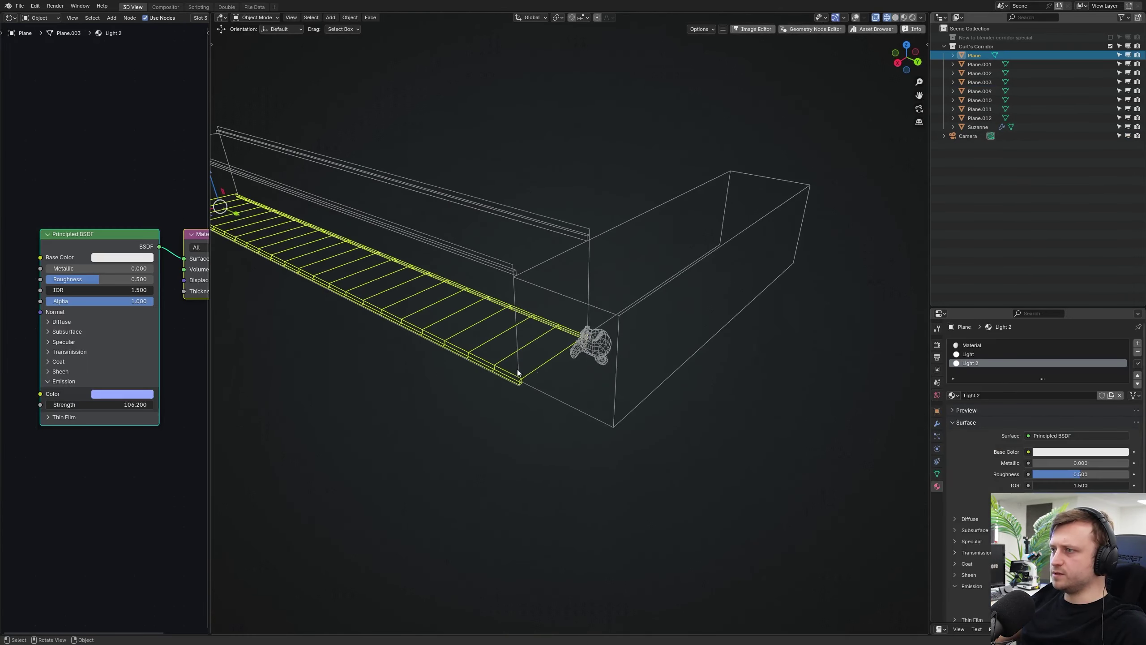
{"action": "key", "text": "shift+d"}
{"action": "key", "text": "r"}
{"action": "key", "text": "z"}
{"action": "key", "text": "1"}
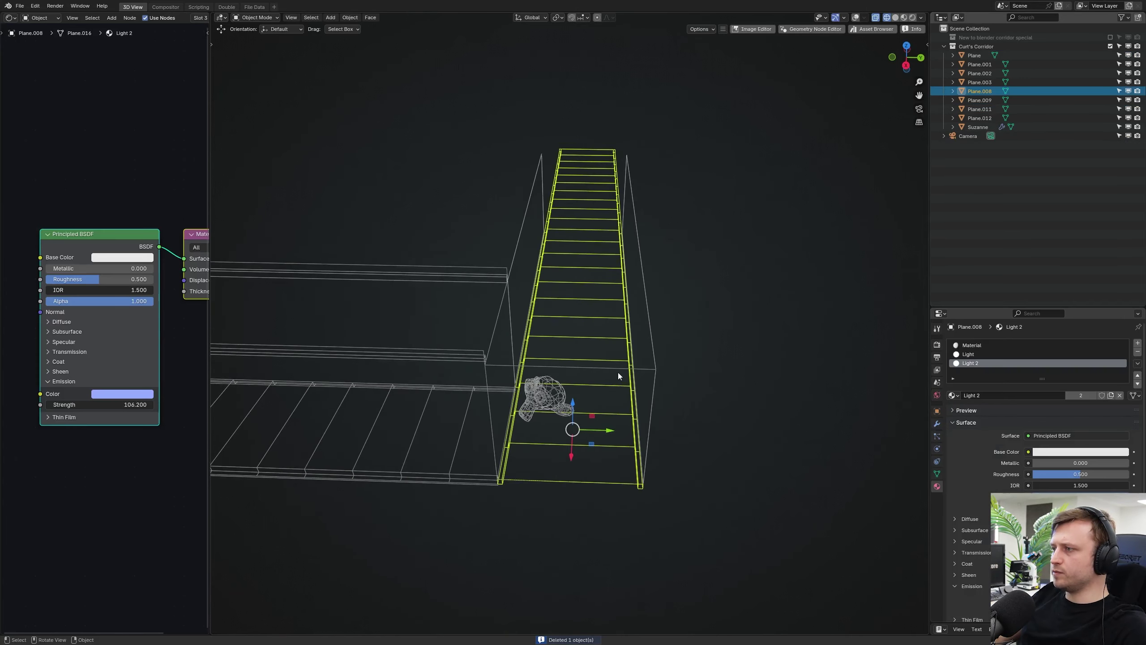
Step: Duplicate the side corridor's channelled floor as its ceiling, rotating the copy 180° about X and moving it 2 m along Z
{"action": "key", "text": "r"}
{"action": "key", "text": "x"}
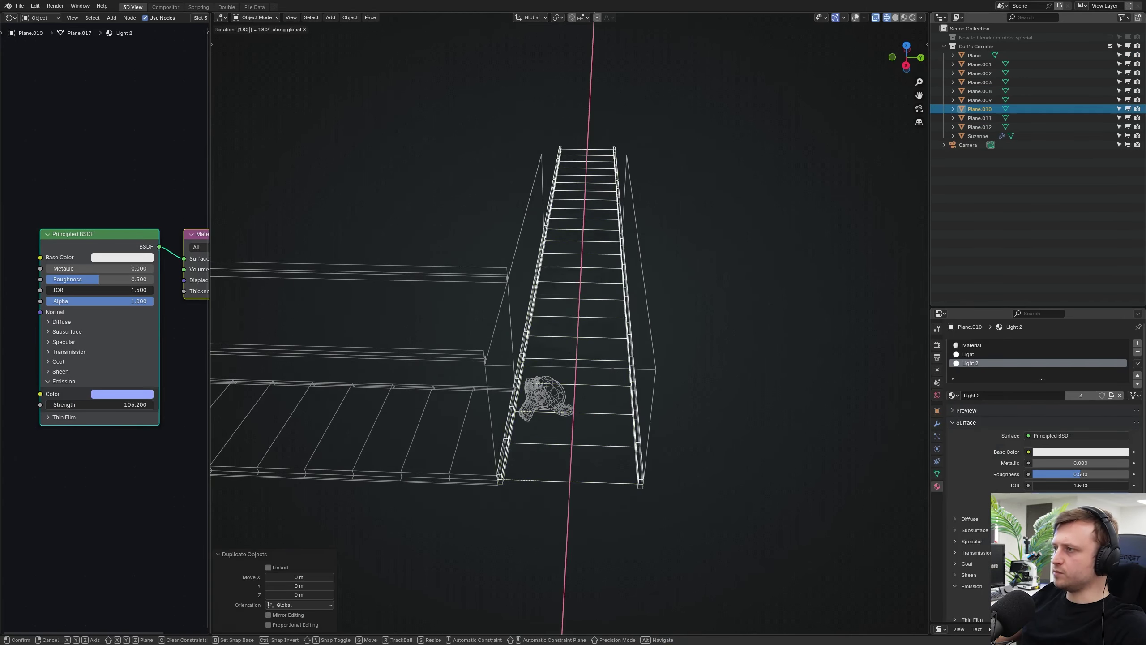
{"action": "key", "text": "1"}
{"action": "key", "text": "8"}
{"action": "key", "text": "0"}
{"action": "key", "text": "Return"}
{"action": "key", "text": "g"}
{"action": "key", "text": "z"}
{"action": "key", "text": "2"}
{"action": "key", "text": "Return"}
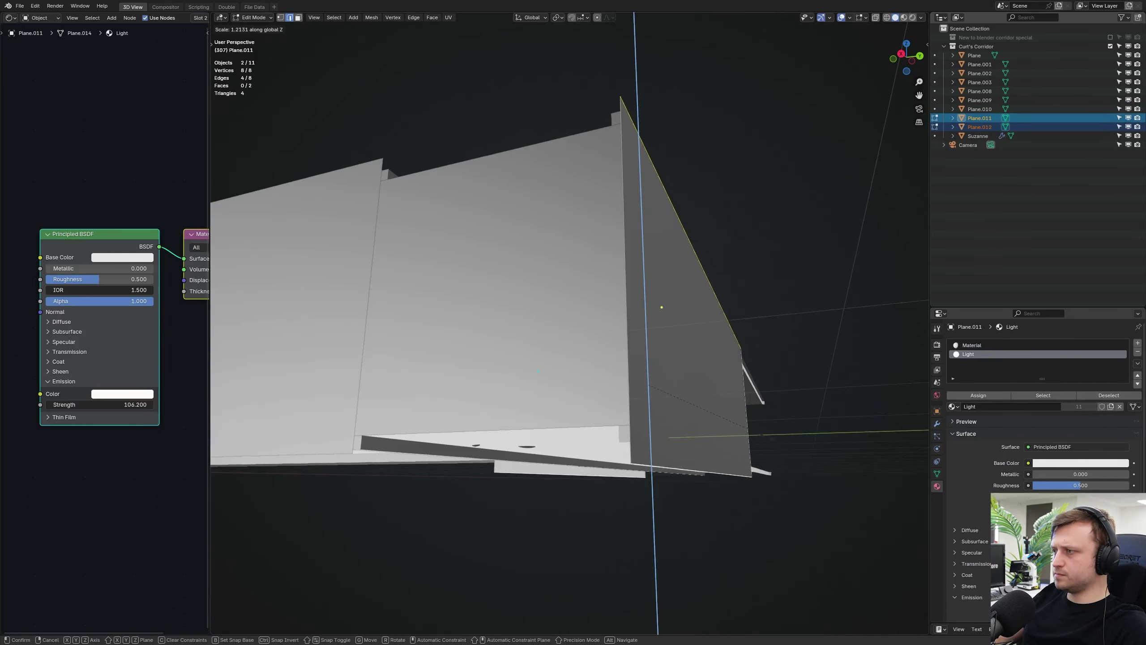
Step: Scale the side corridor's two walls along Z by about 1.21 and check the join from inside the corridor
{"action": "key", "text": "Return"}
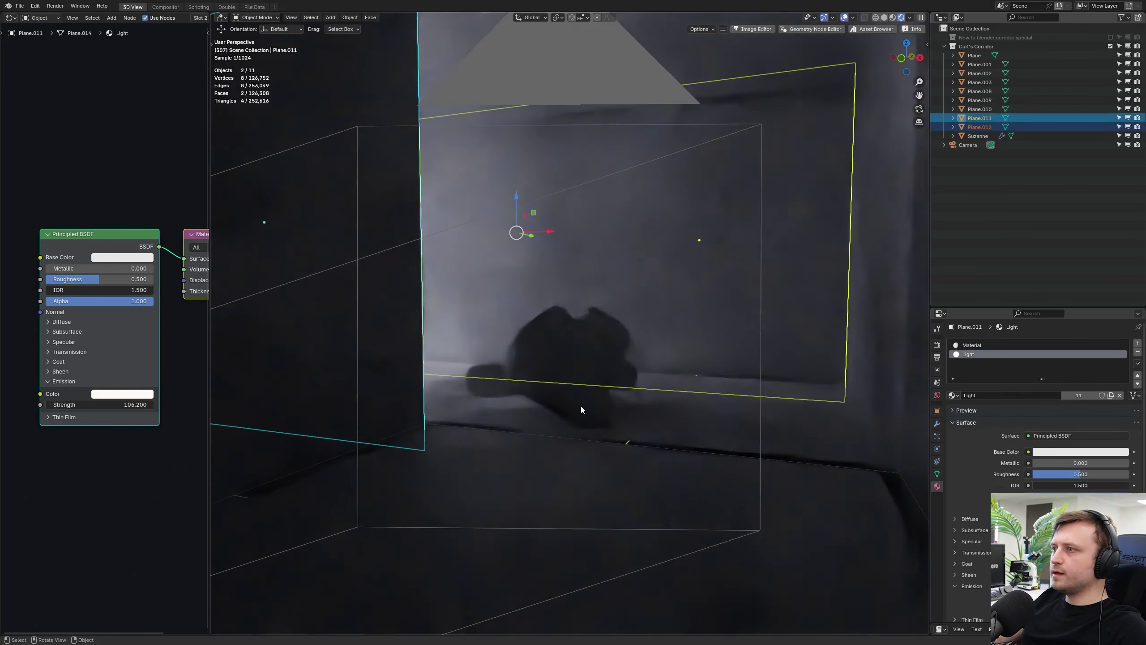
{"action": "middle_click_drag", "start_coordinate": [580, 406], "coordinate": [486, 326]}
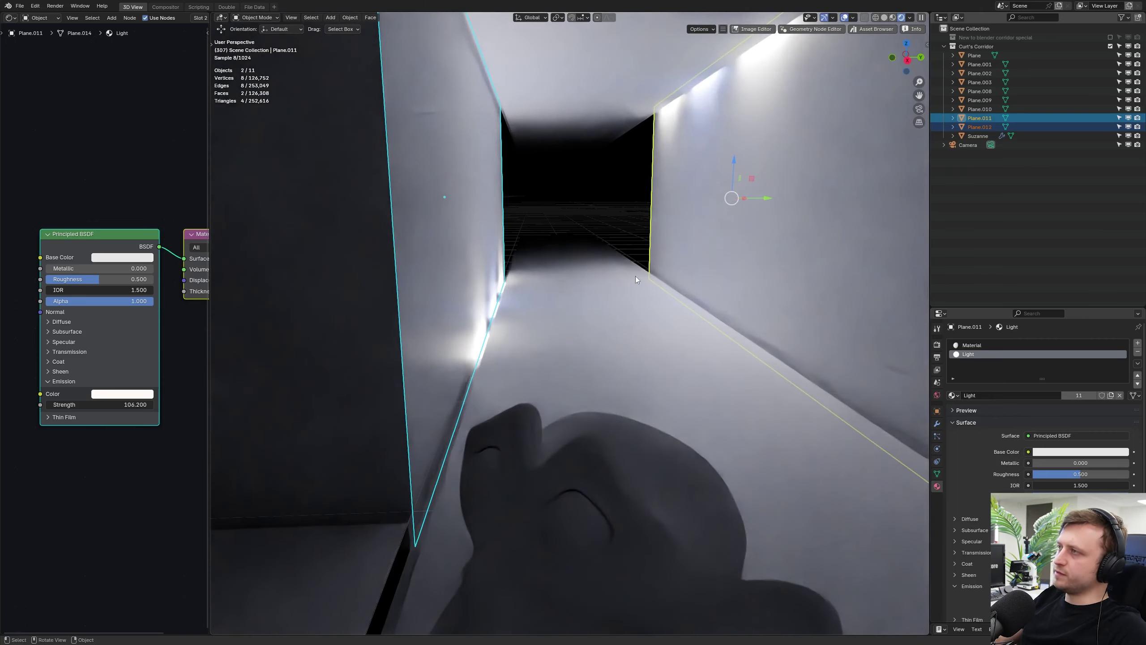
{"action": "middle_click_drag", "start_coordinate": [635, 276], "coordinate": [680, 111]}
{"action": "key", "text": "KP_0"}
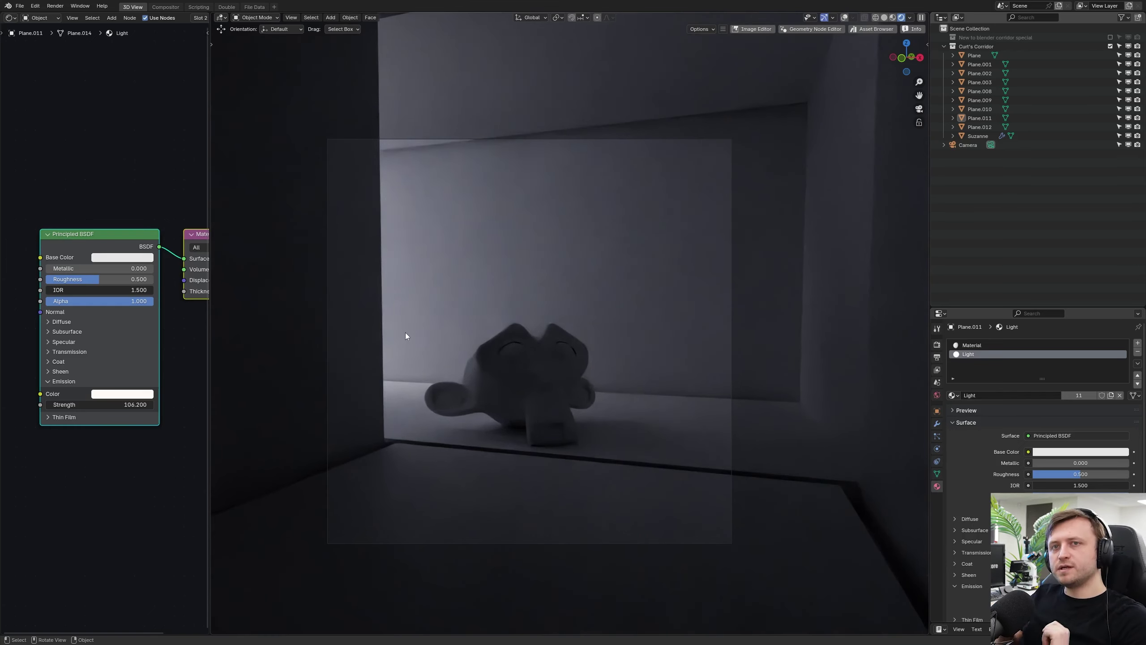
Step: Try moving the monkey head and the camera together about -5.86 m along Y, back along the main corridor
{"action": "left_click", "coordinate": [510, 379]}
{"action": "key", "text": "y"}
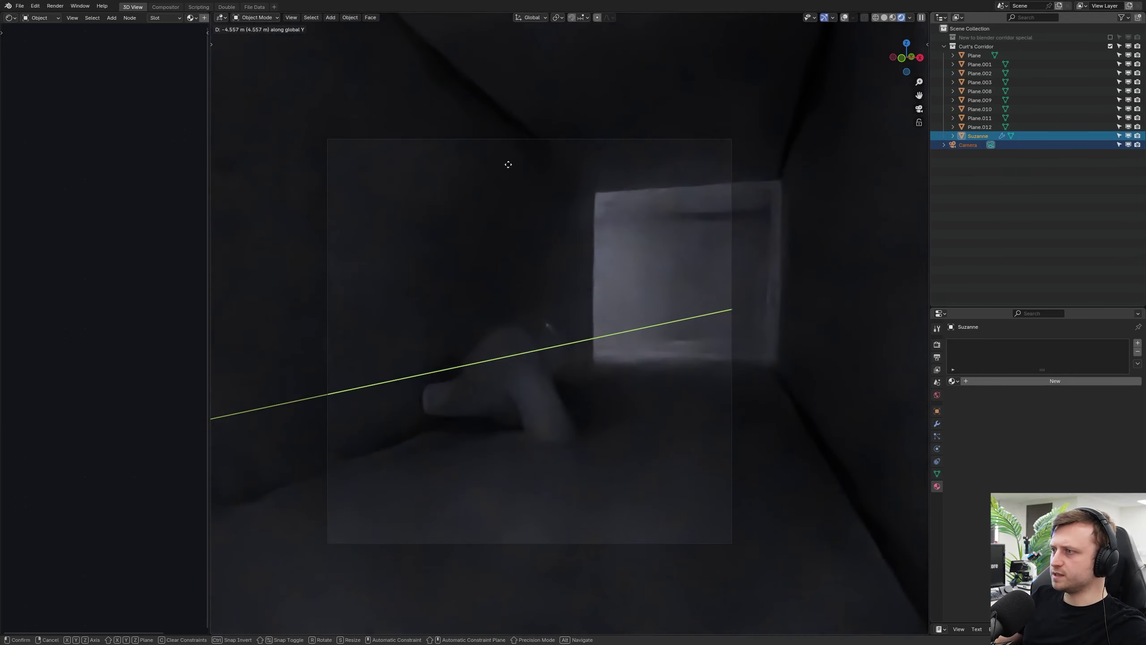
{"action": "left_click", "coordinate": [493, 556]}
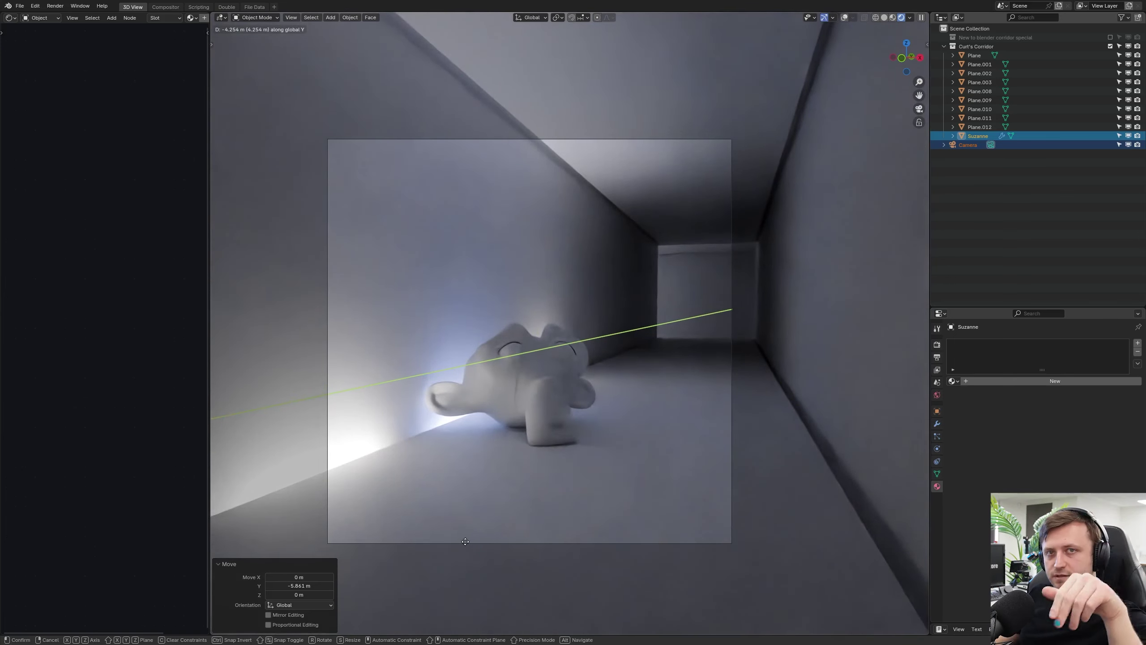
{"action": "left_click", "coordinate": [466, 541]}
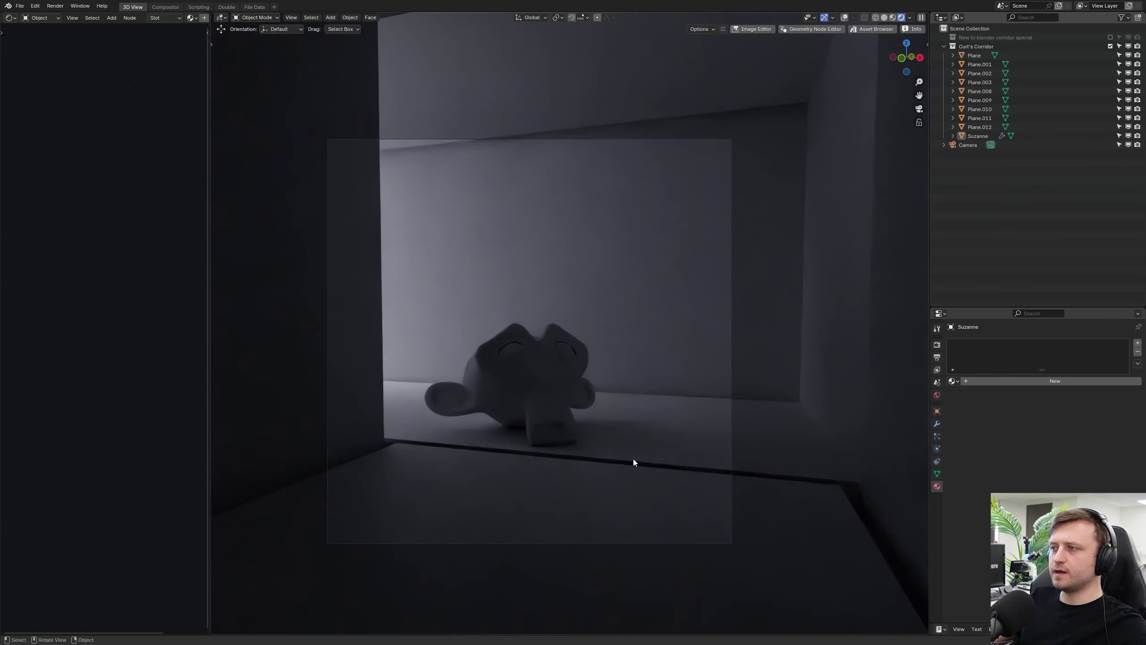
Step: Assign the Light material to one channel face of the side corridor's floor, against the wall behind the monkey head
{"action": "scroll", "coordinate": [503, 461], "scroll_direction": "up", "scroll_amount": 1}
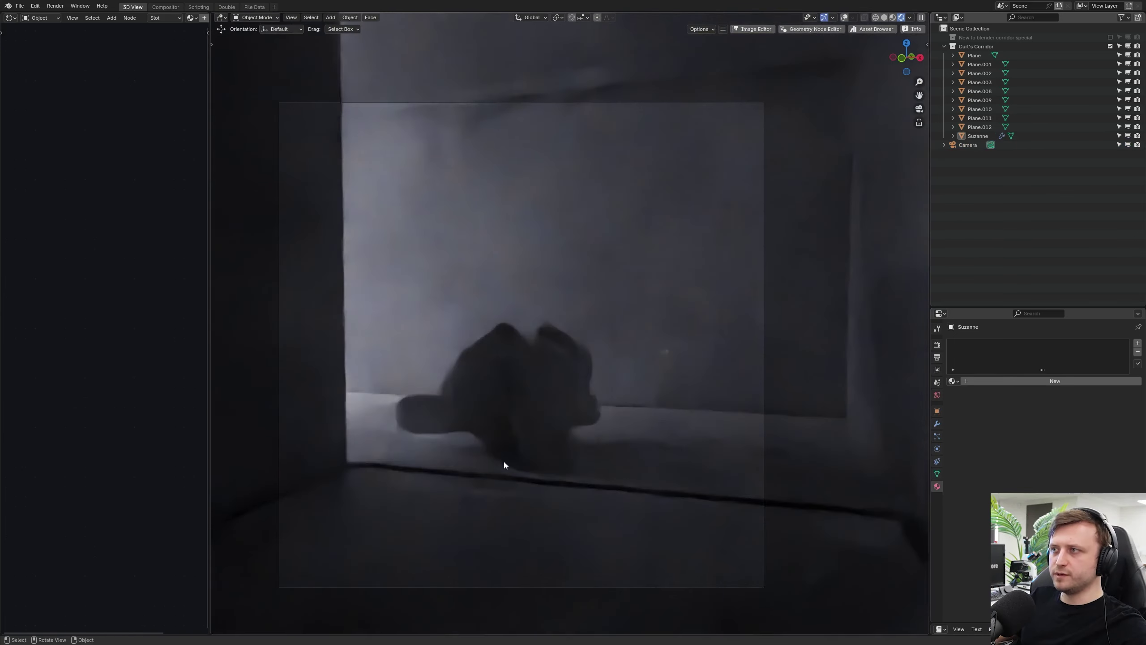
{"action": "middle_click_drag", "start_coordinate": [503, 461], "coordinate": [509, 444], "text": "shift"}
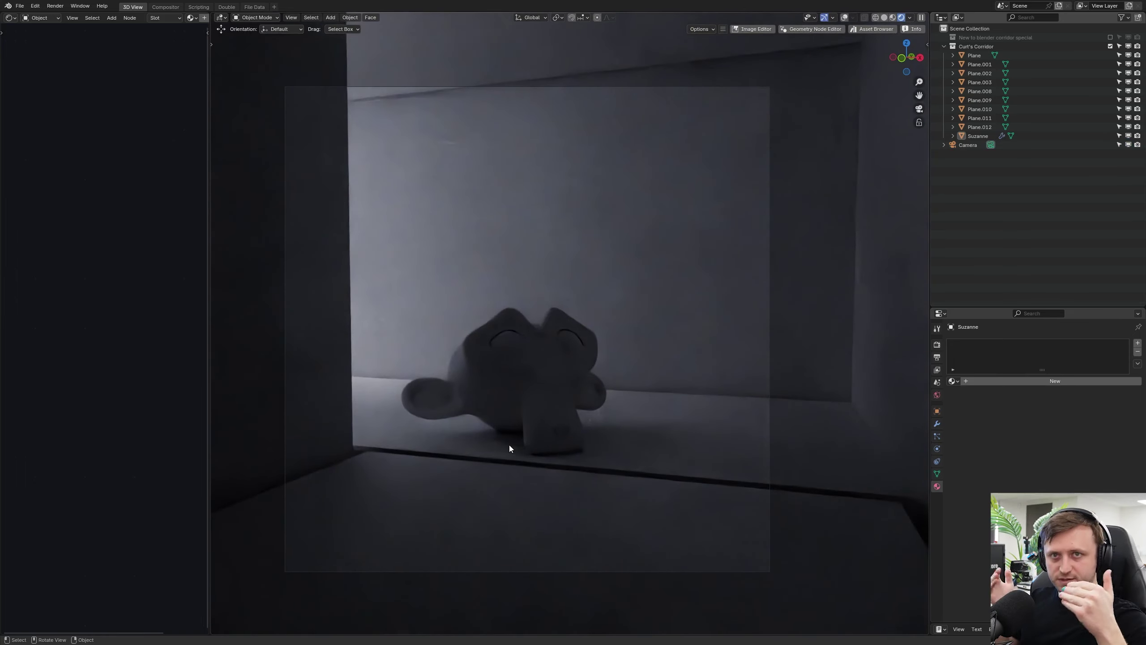
{"action": "left_click", "coordinate": [443, 376]}
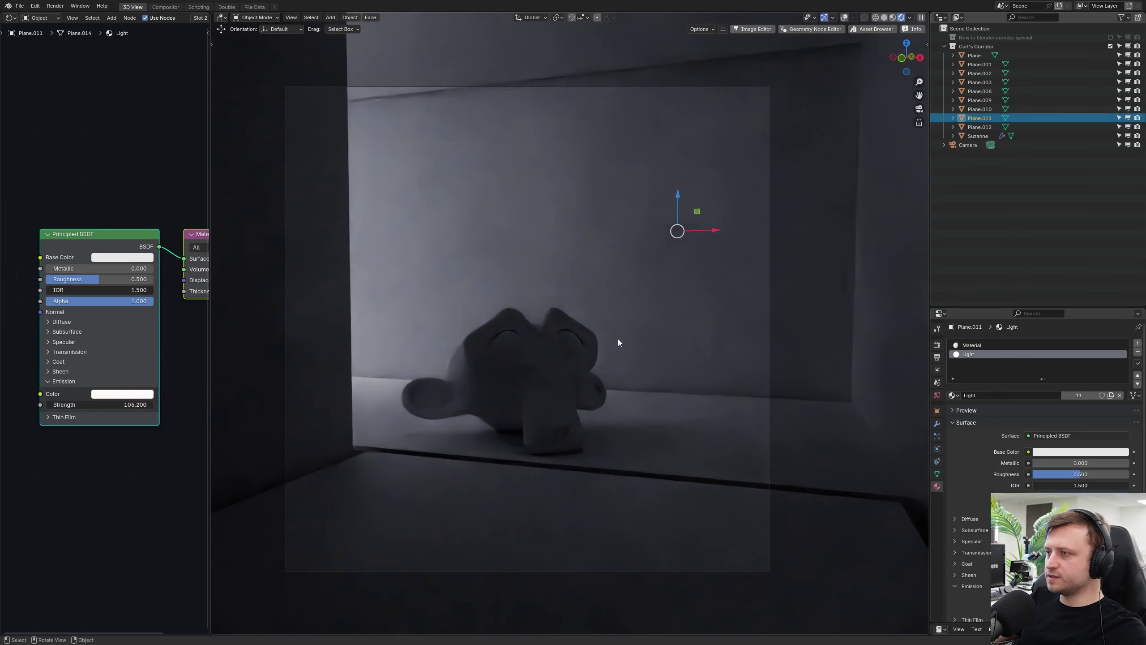
{"action": "middle_click_drag", "start_coordinate": [504, 319], "coordinate": [581, 344]}
{"action": "scroll", "coordinate": [529, 355], "scroll_direction": "up", "scroll_amount": 2}
{"action": "scroll", "coordinate": [581, 345], "scroll_direction": "up", "scroll_amount": 3}
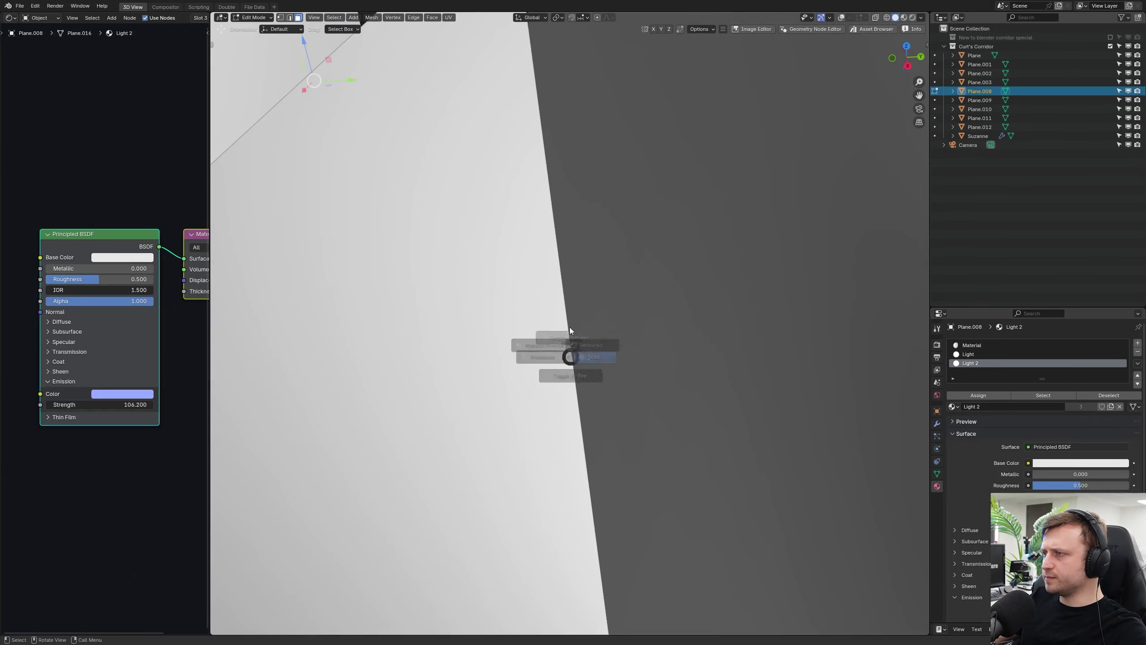
{"action": "middle_click_drag", "start_coordinate": [578, 361], "coordinate": [660, 334]}
{"action": "left_click", "coordinate": [574, 372]}
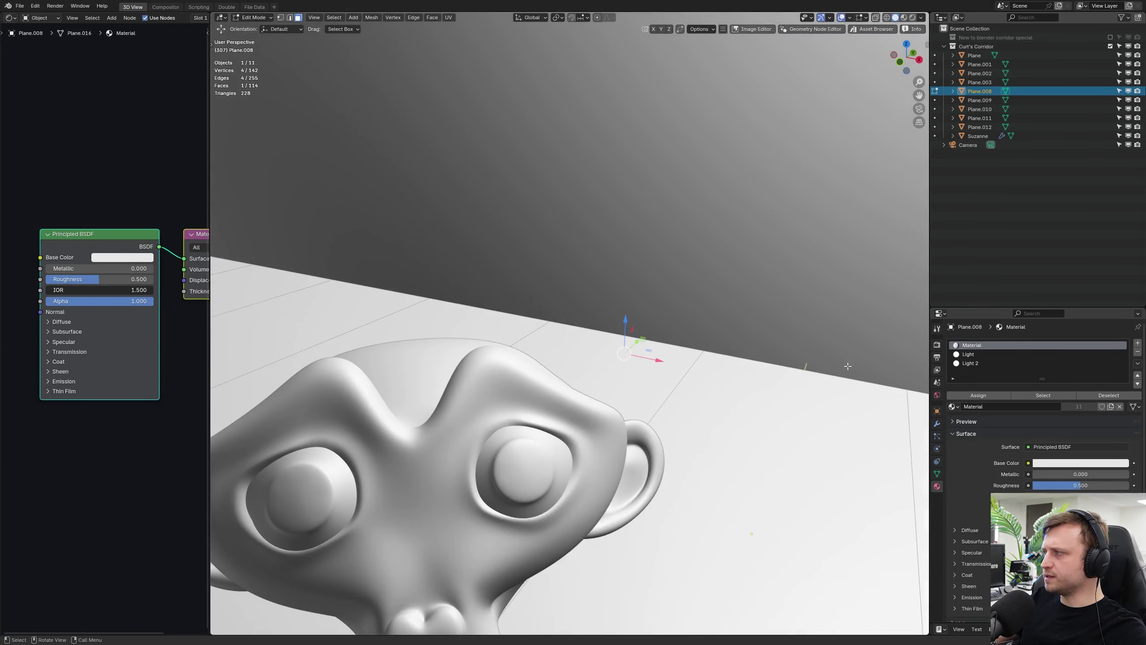
{"action": "left_click", "coordinate": [970, 355]}
{"action": "key", "text": "KP_0"}
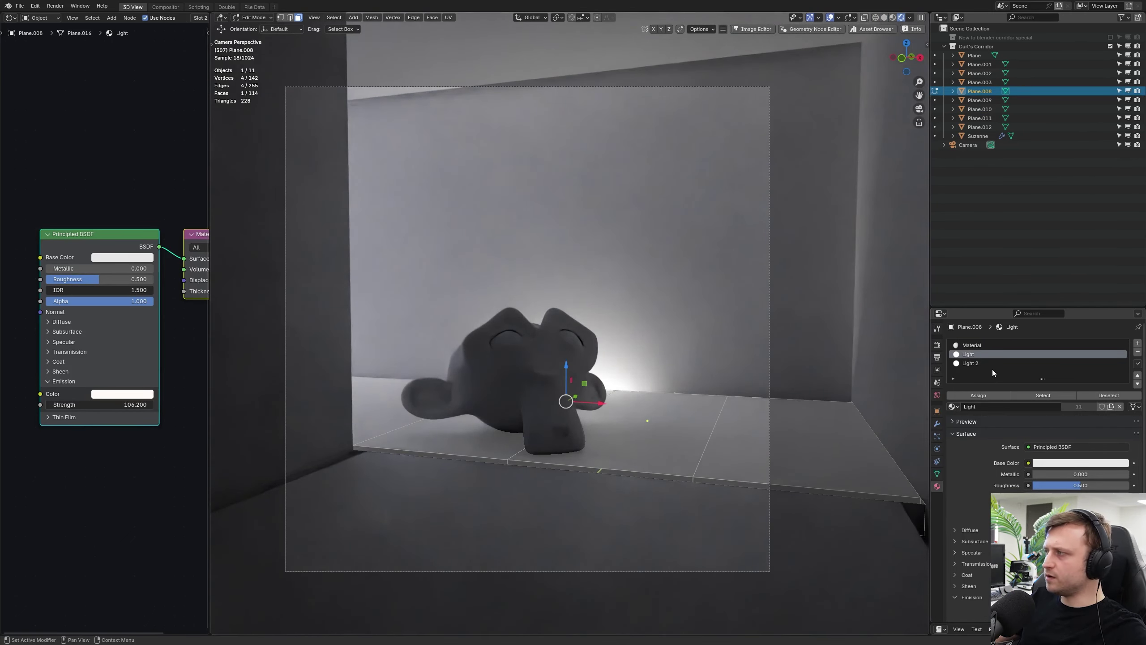
{"action": "left_click", "coordinate": [969, 396]}
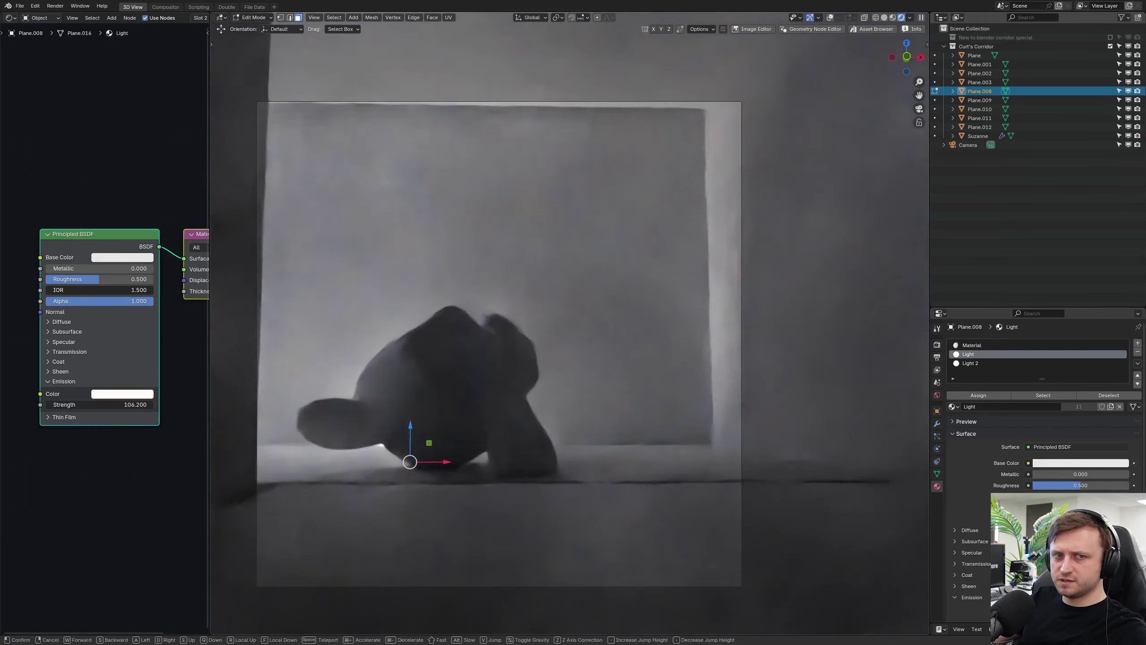
Step: Walk the camera around the monkey head to reframe it against the glow on the side corridor's back wall
{"action": "key", "text": "d"}
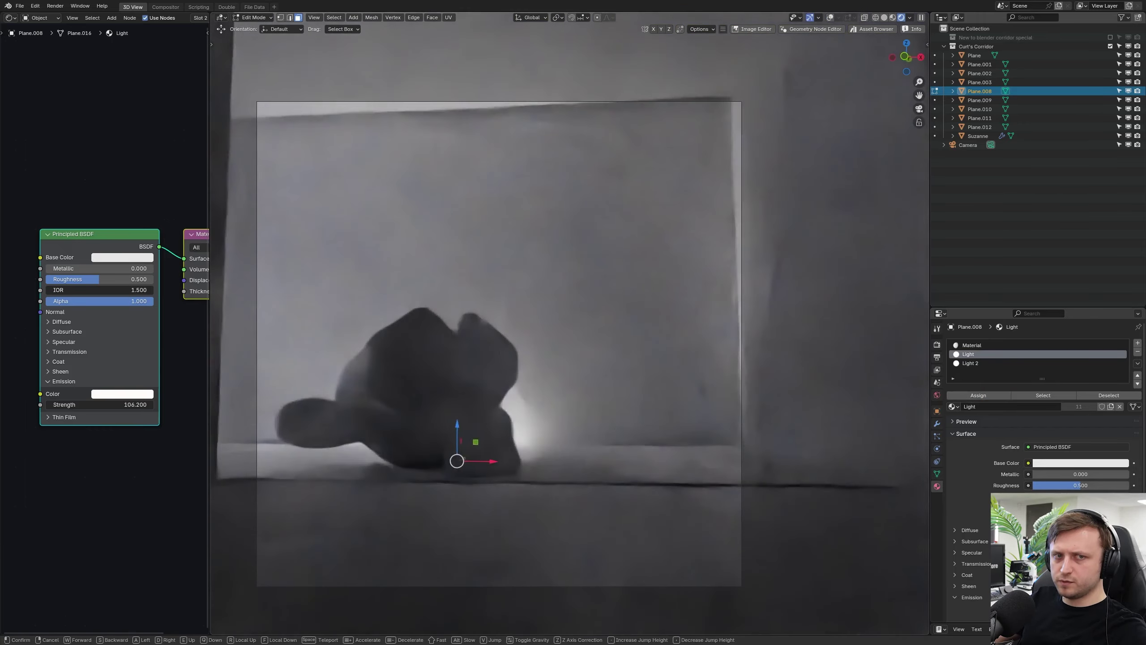
{"action": "key", "text": "a"}
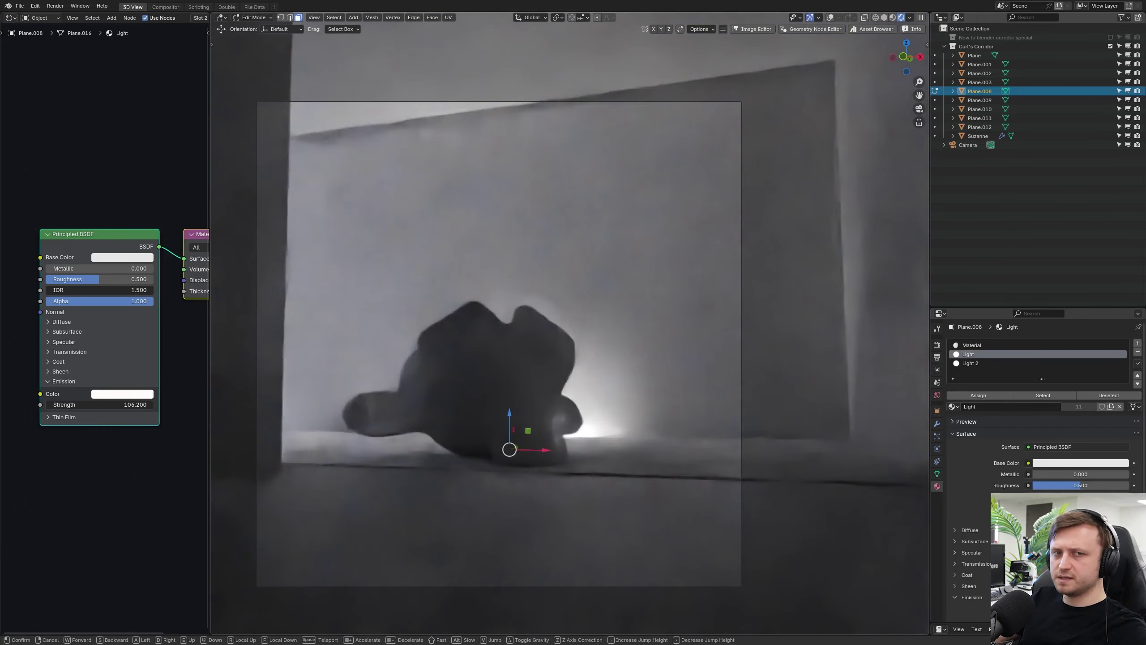
{"action": "key", "text": "w"}
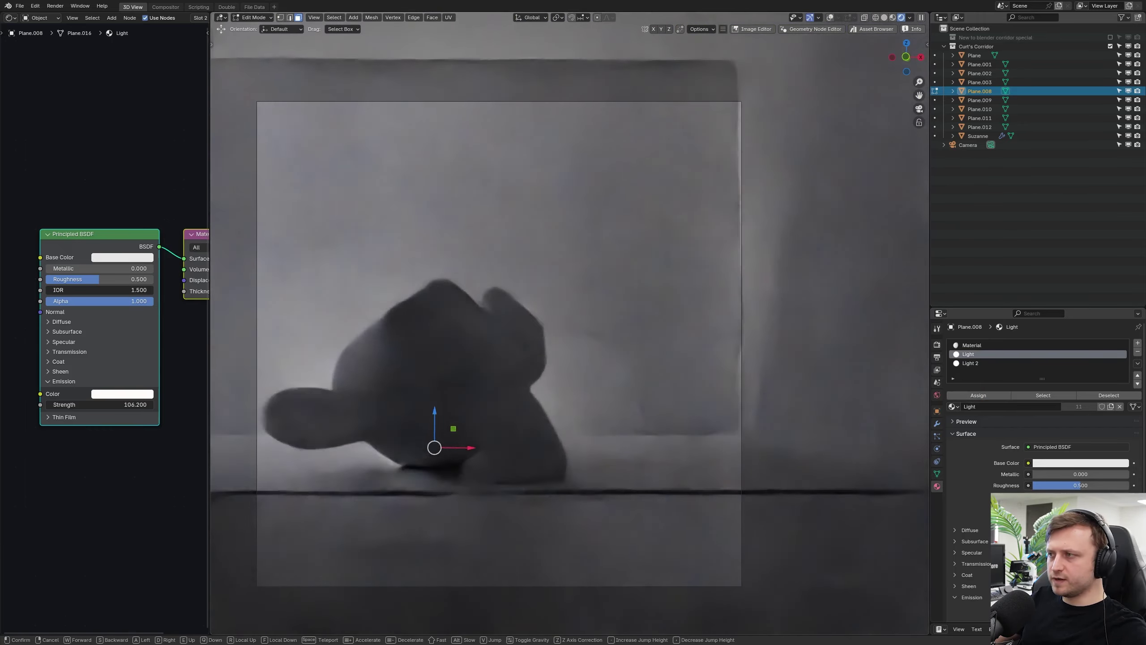
{"action": "key", "text": "Escape"}
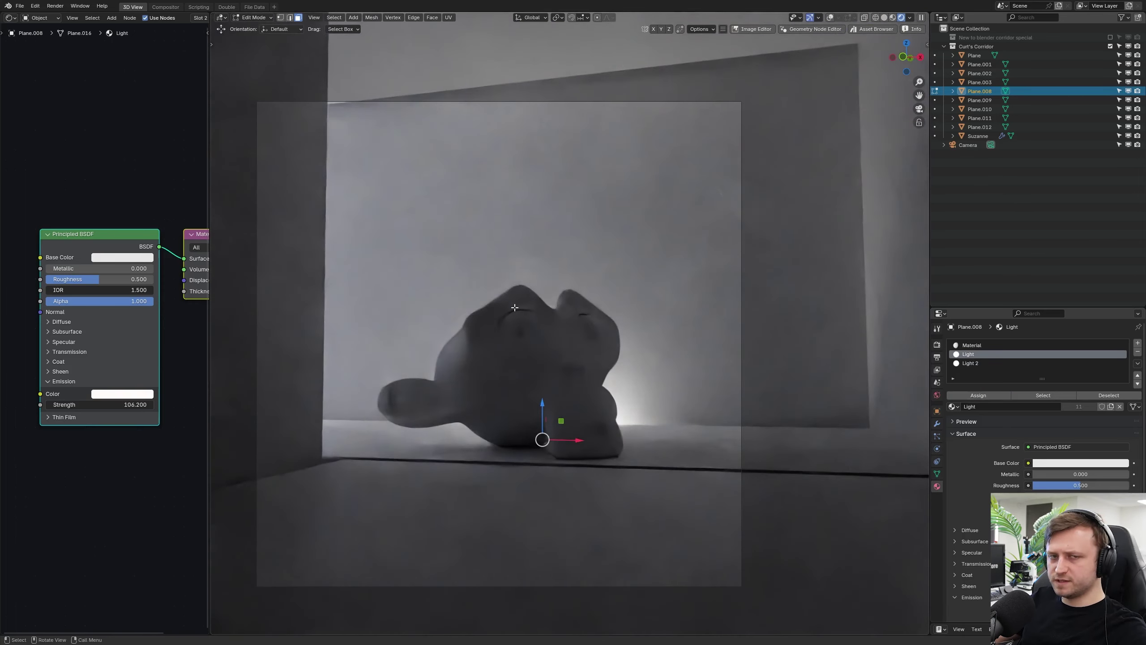
{"action": "key", "text": "shift+grave"}
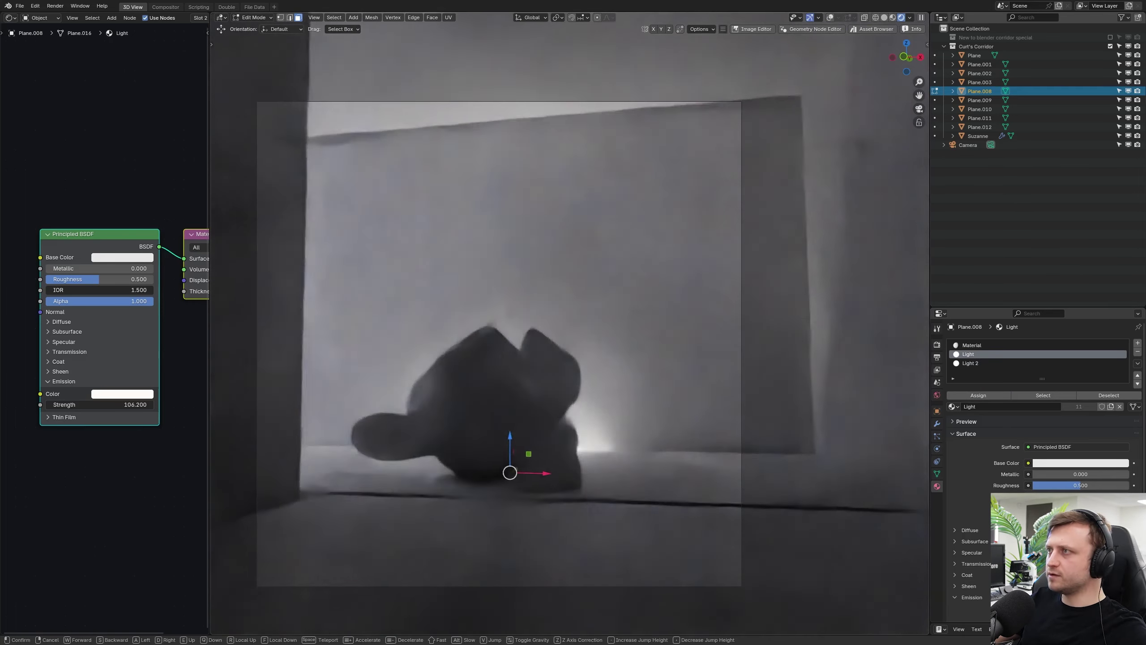
{"action": "key", "text": "Escape"}
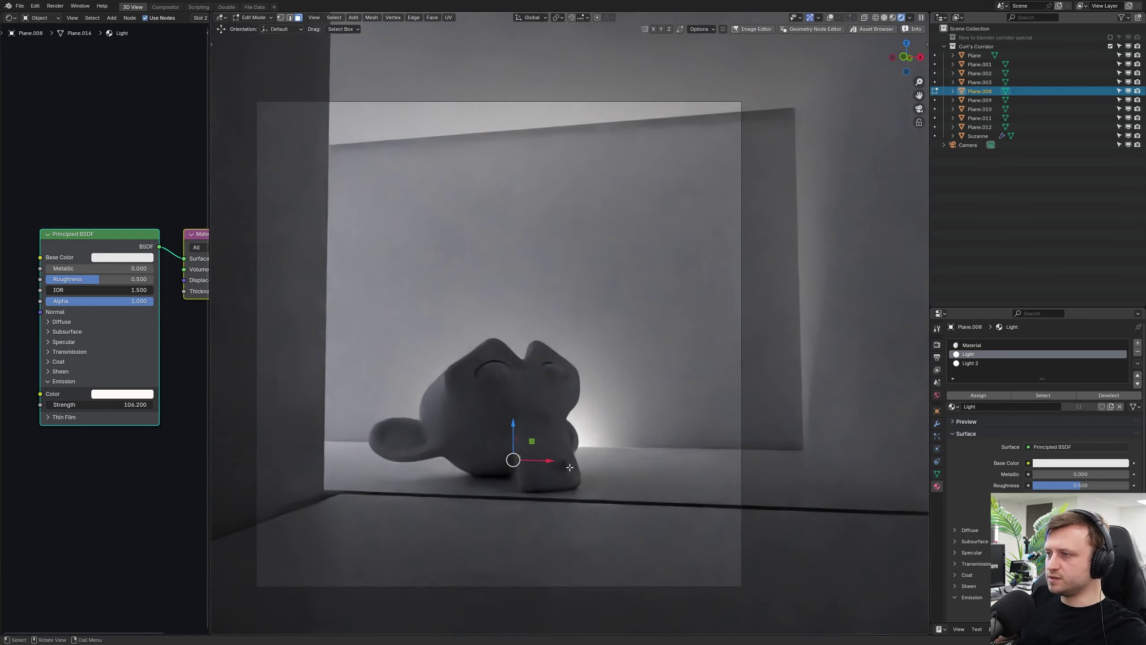
Step: Assign the Light material to one channel face along the edge of the side corridor's ceiling, in front of the monkey head
{"action": "middle_click_drag", "start_coordinate": [570, 467], "coordinate": [606, 432]}
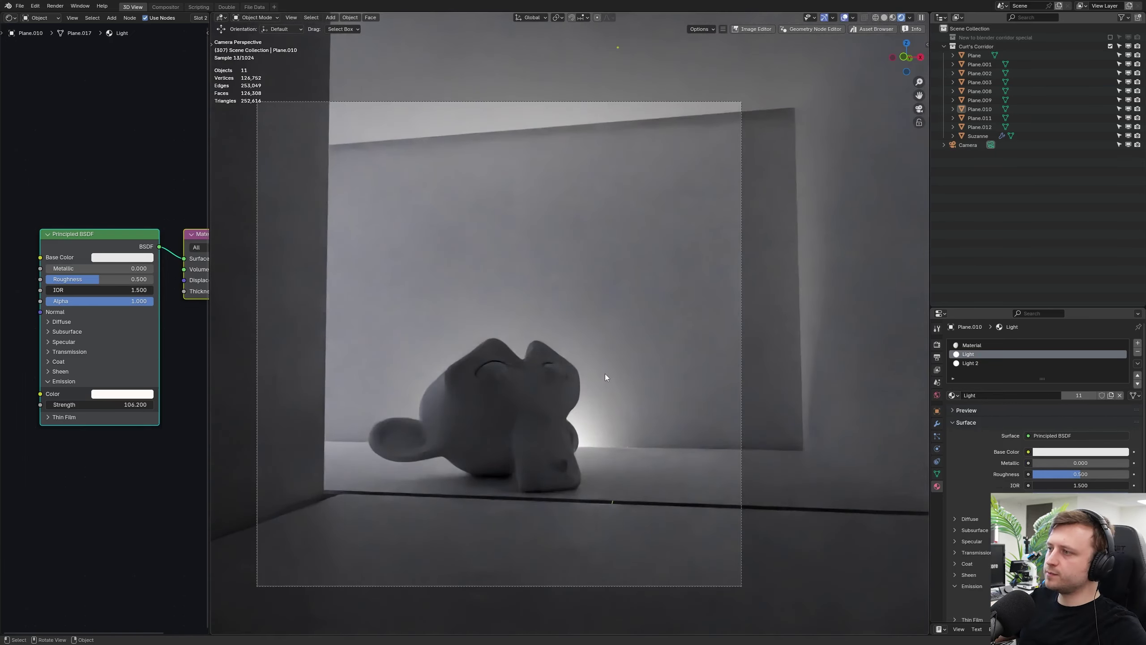
{"action": "middle_click_drag", "start_coordinate": [605, 373], "coordinate": [535, 230]}
{"action": "scroll", "coordinate": [606, 270], "scroll_direction": "up", "scroll_amount": 2}
{"action": "left_click", "coordinate": [557, 267]}
{"action": "key", "text": "Tab"}
{"action": "left_click", "coordinate": [583, 270]}
{"action": "left_click", "coordinate": [535, 230]}
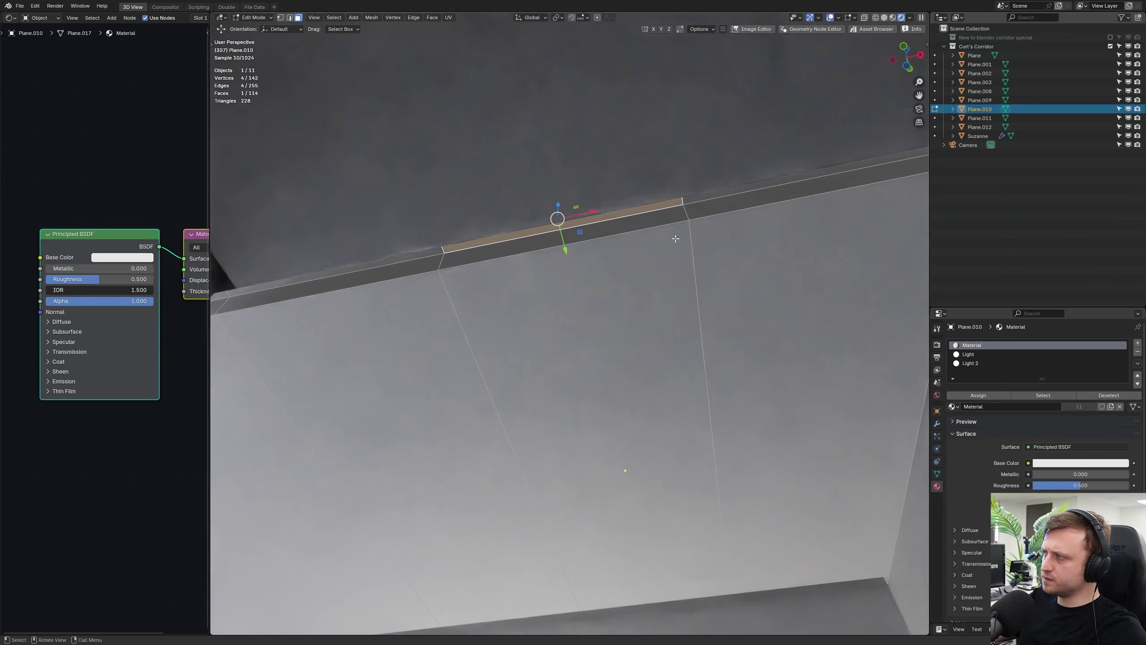
{"action": "left_click", "coordinate": [970, 355]}
{"action": "left_click", "coordinate": [970, 396]}
Step: Set the Light material's emission strength to 129.3 while viewing the scene through the camera
{"action": "middle_click_drag", "start_coordinate": [714, 362], "coordinate": [510, 258]}
{"action": "scroll", "coordinate": [653, 358], "scroll_direction": "down", "scroll_amount": 2}
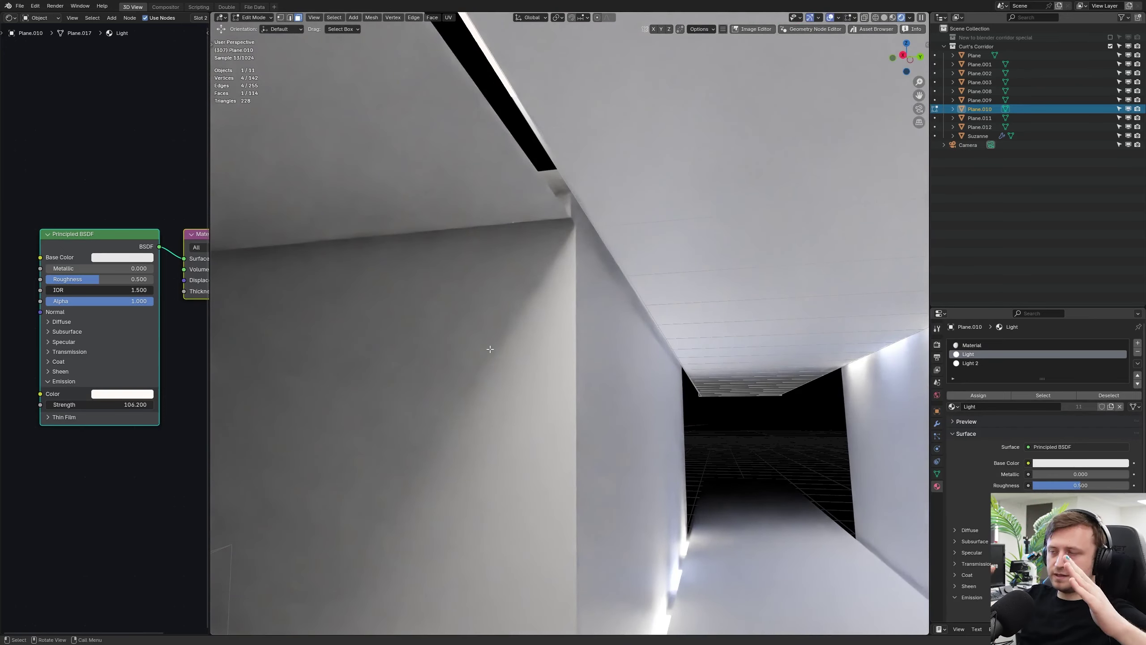
{"action": "middle_click_drag", "start_coordinate": [490, 348], "coordinate": [696, 410]}
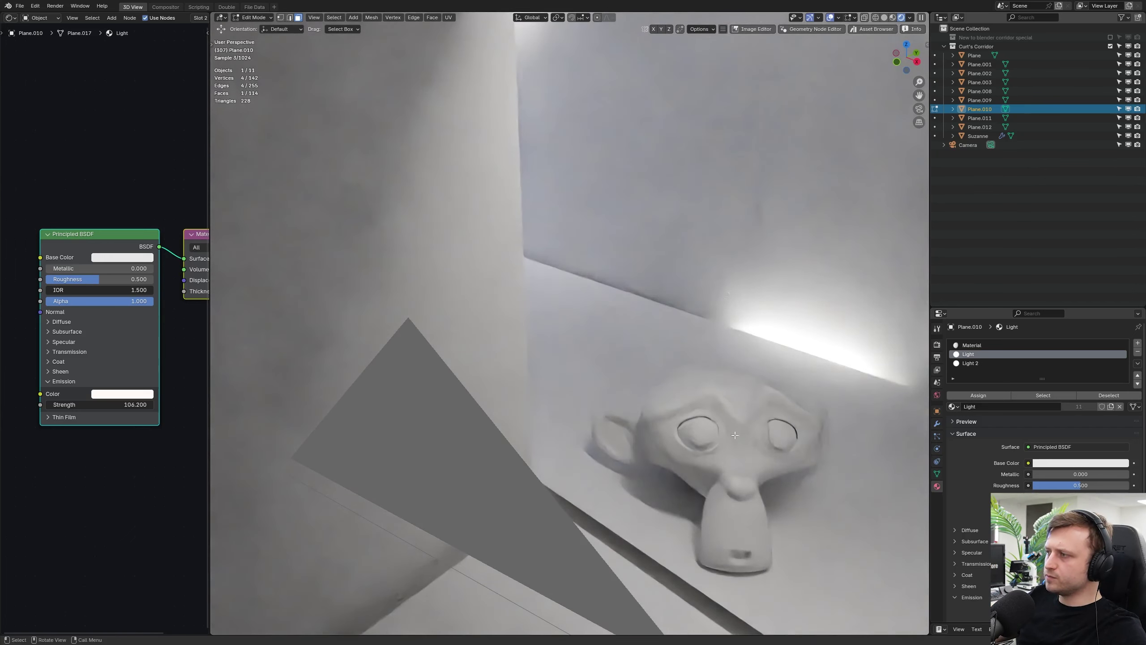
{"action": "key", "text": "KP_0"}
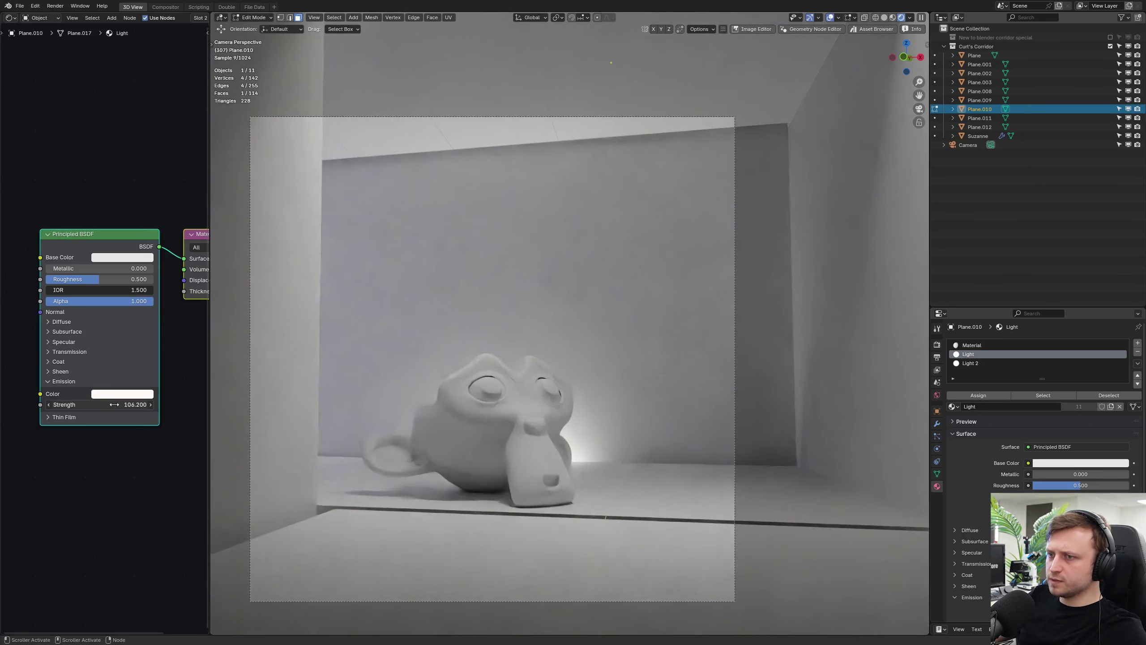
{"action": "left_click_drag", "start_coordinate": [114, 404], "coordinate": [149, 404]}
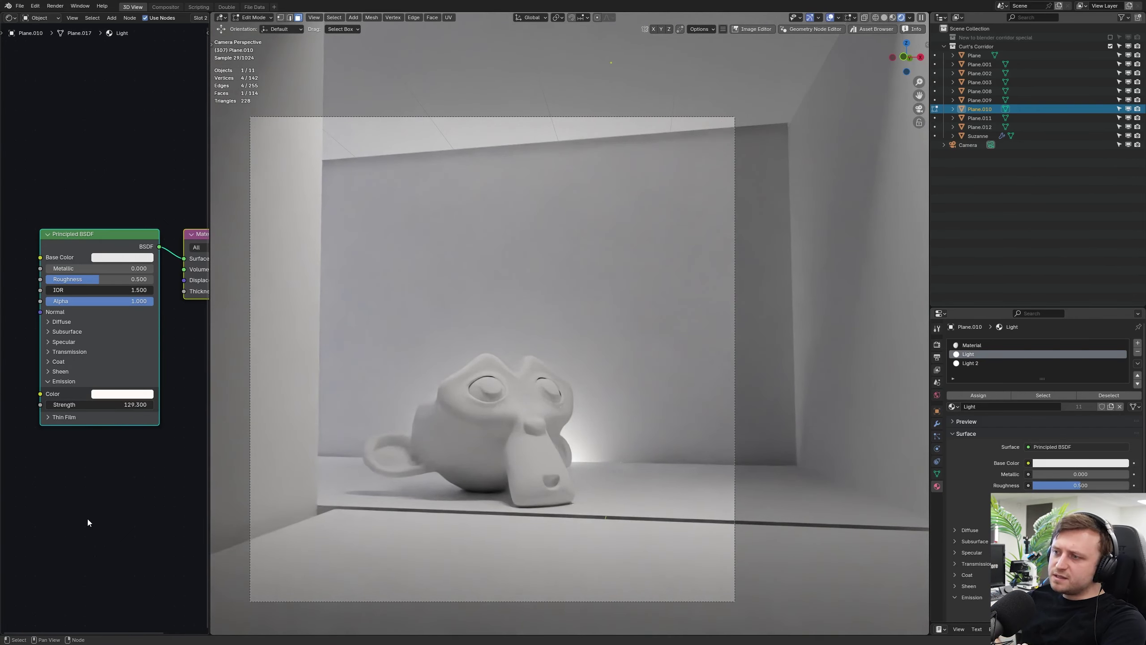
Step: Scale the ceiling light face along X by 0.303 and again by 0.648, and set the Light material's emission strength to about 320.4
{"action": "key", "text": "KP_Decimal"}
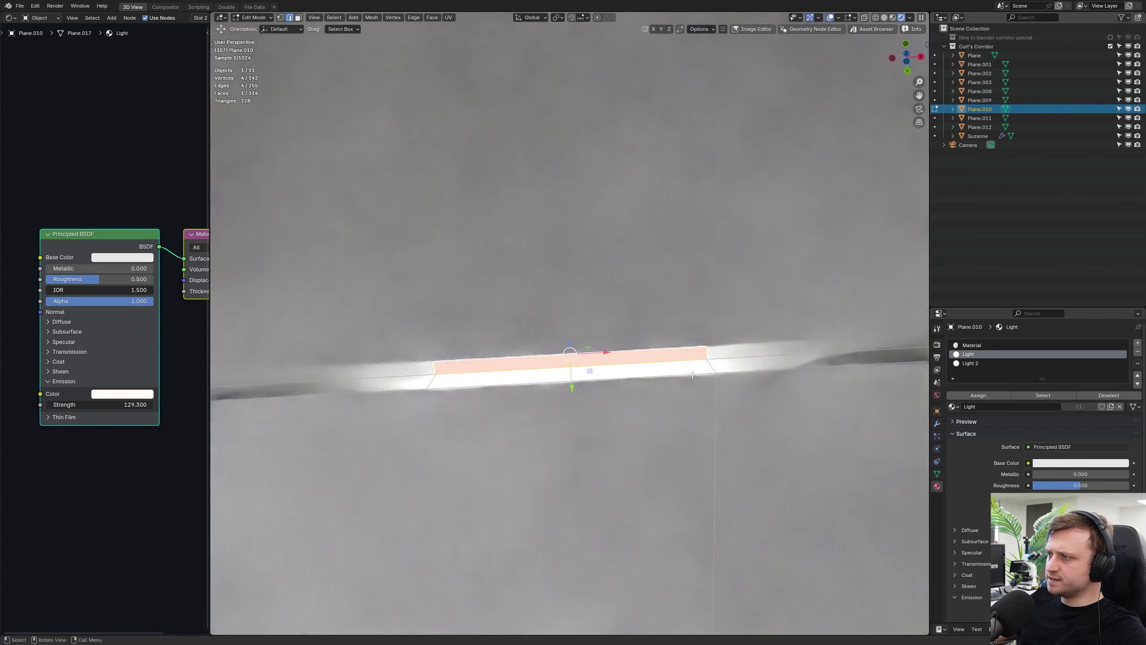
{"action": "key", "text": "KP_0"}
{"action": "key", "text": "s"}
{"action": "key", "text": "x"}
{"action": "left_click", "coordinate": [663, 77]}
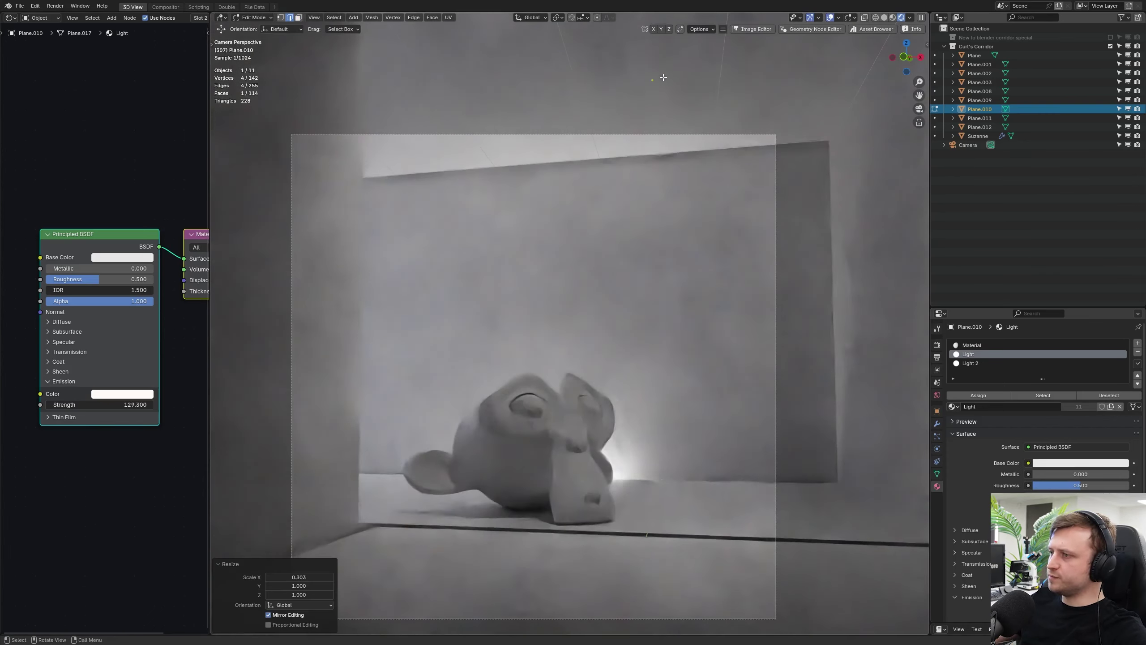
{"action": "key", "text": "x"}
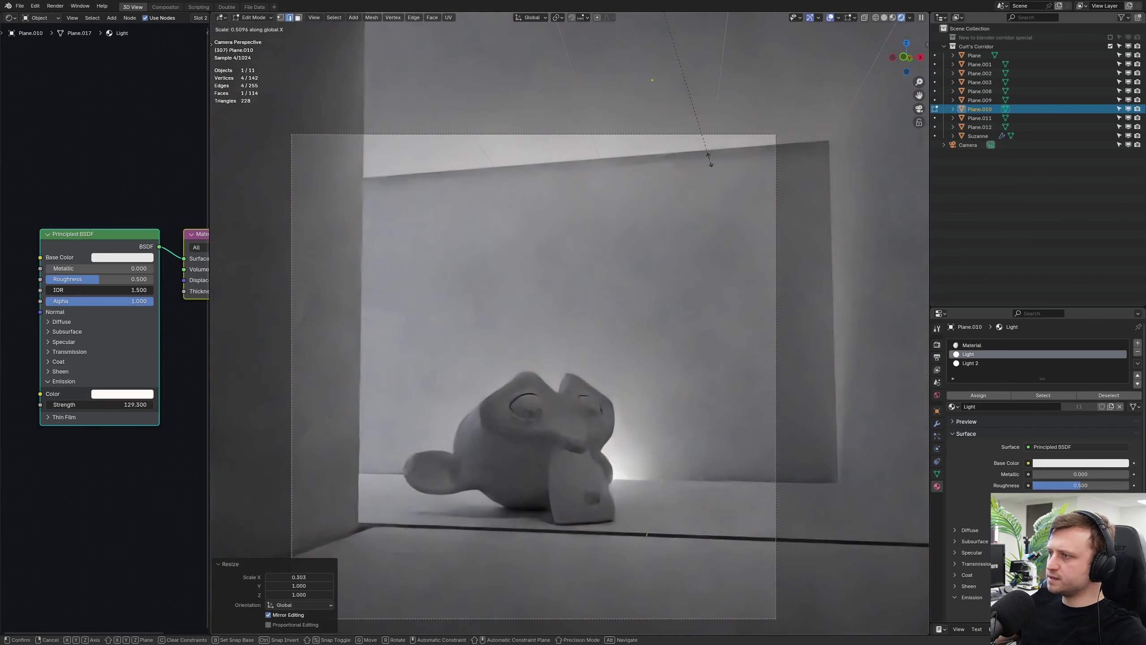
{"action": "left_click", "coordinate": [710, 160]}
{"action": "left_click_drag", "start_coordinate": [99, 404], "coordinate": [171, 405]}
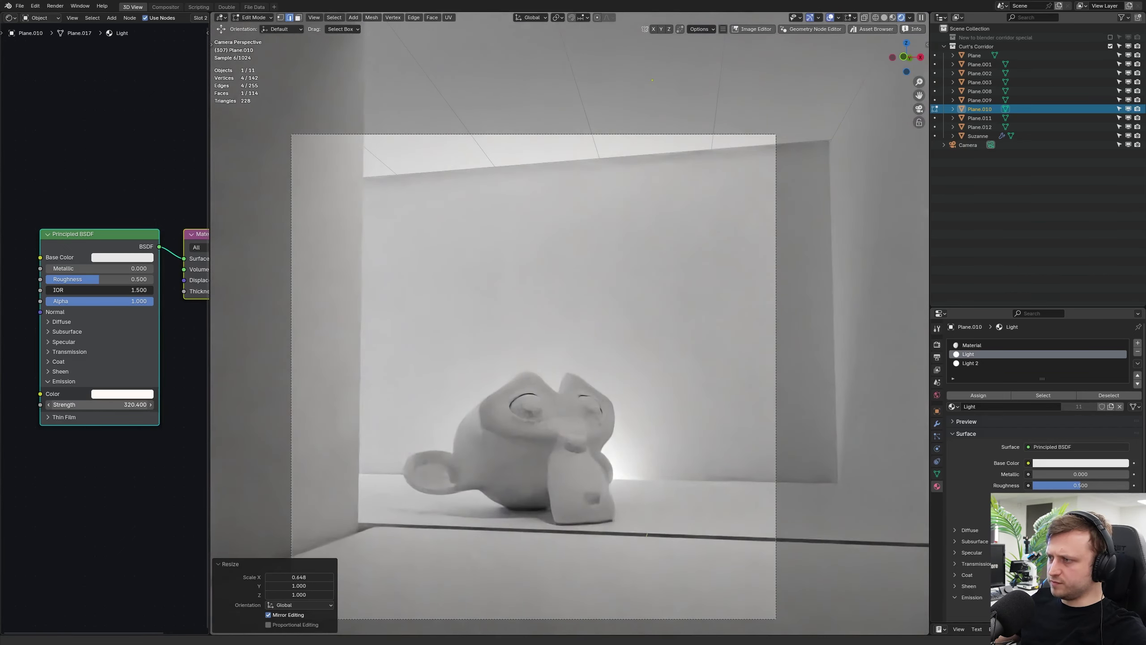
Step: Lower the Light material's emission strength to 295.9 and then to 119, checking the lighting around the monkey head and through the camera
{"action": "left_click_drag", "start_coordinate": [74, 406], "coordinate": [48, 406]}
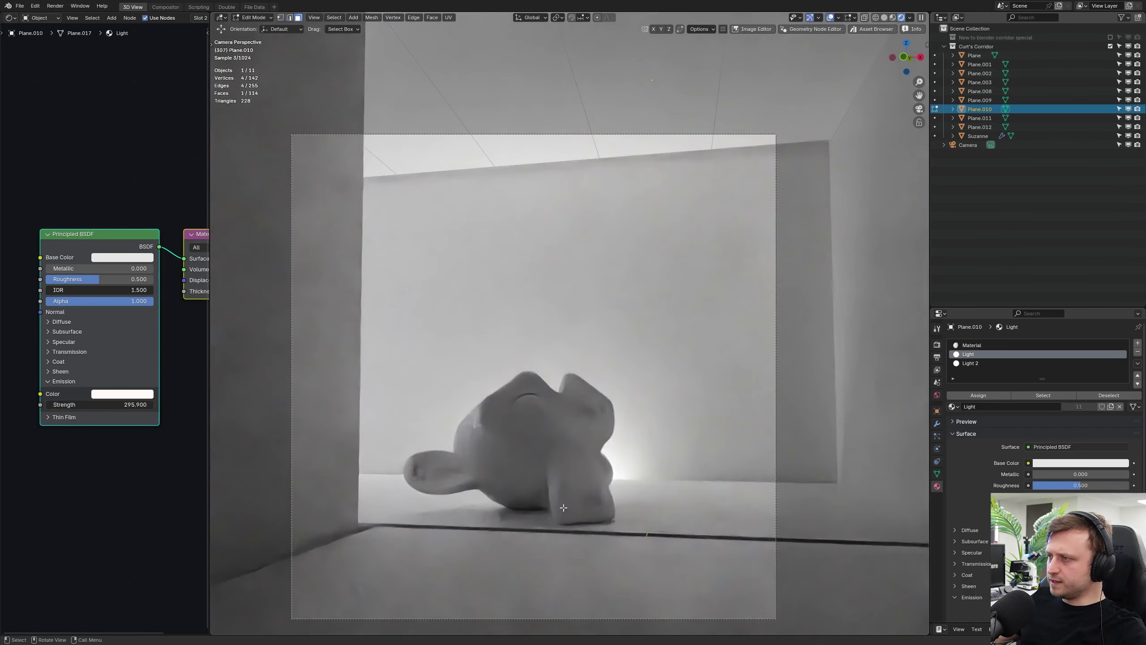
{"action": "middle_click_drag", "start_coordinate": [498, 467], "coordinate": [607, 440]}
{"action": "key", "text": "Tab"}
{"action": "middle_click_drag", "start_coordinate": [607, 440], "coordinate": [567, 438]}
{"action": "middle_click_drag", "start_coordinate": [674, 484], "coordinate": [616, 479]}
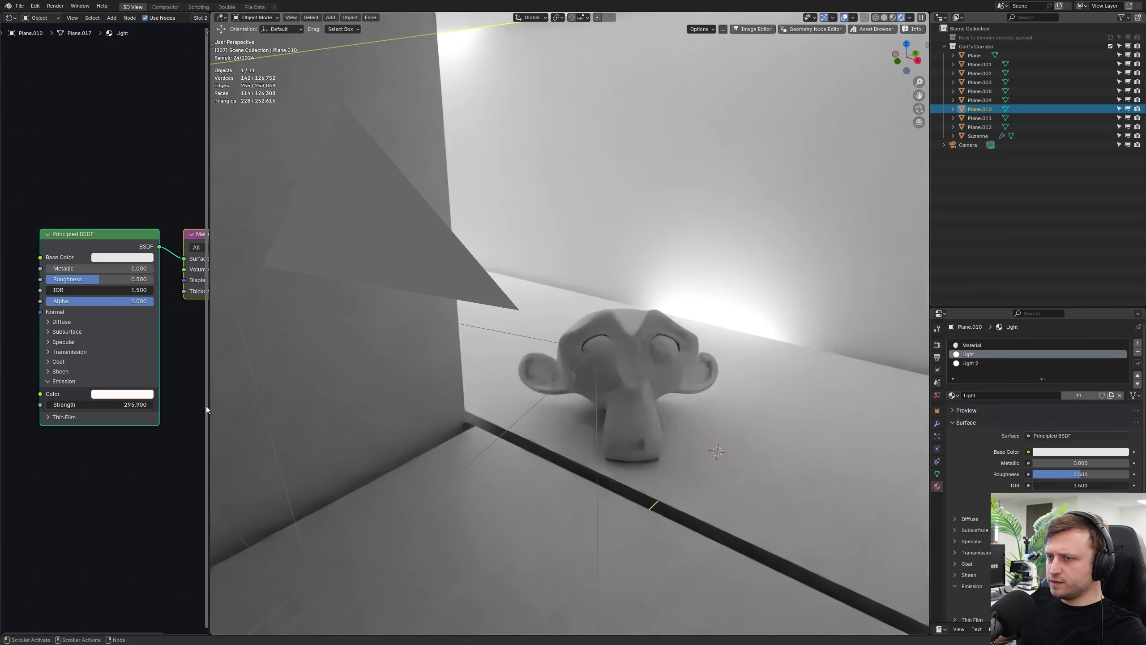
{"action": "left_click_drag", "start_coordinate": [132, 404], "coordinate": [61, 403]}
{"action": "key", "text": "KP_0"}
{"action": "left_click_drag", "start_coordinate": [131, 404], "coordinate": [119, 404]}
Step: Add a UV sphere at the 3D cursor beside the monkey head and scale it uniformly to about -0.112
{"action": "key", "text": "shift+a"}
{"action": "mouse_move", "coordinate": [733, 369]}
{"action": "left_click", "coordinate": [813, 405]}
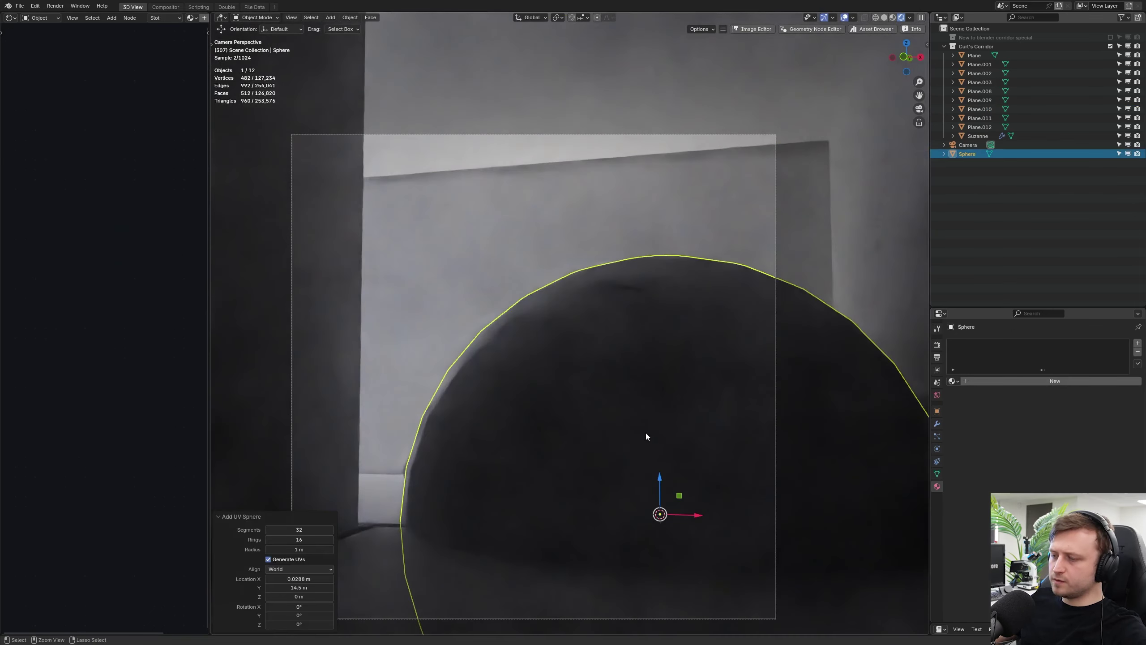
{"action": "right_click", "coordinate": [781, 501]}
{"action": "left_click", "coordinate": [779, 502]}
{"action": "key", "text": "s"}
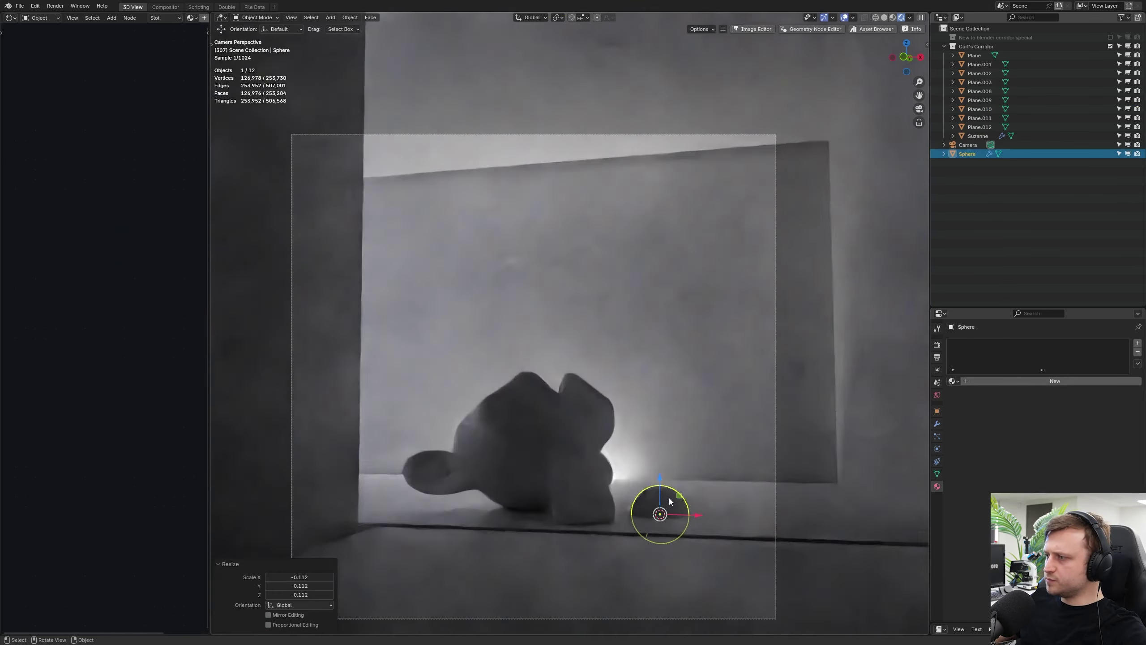
Step: Move the small sphere away from the monkey head and set its Sphere Light material's emission strength to 25.9
{"action": "left_click", "coordinate": [659, 483]}
{"action": "key", "text": "g"}
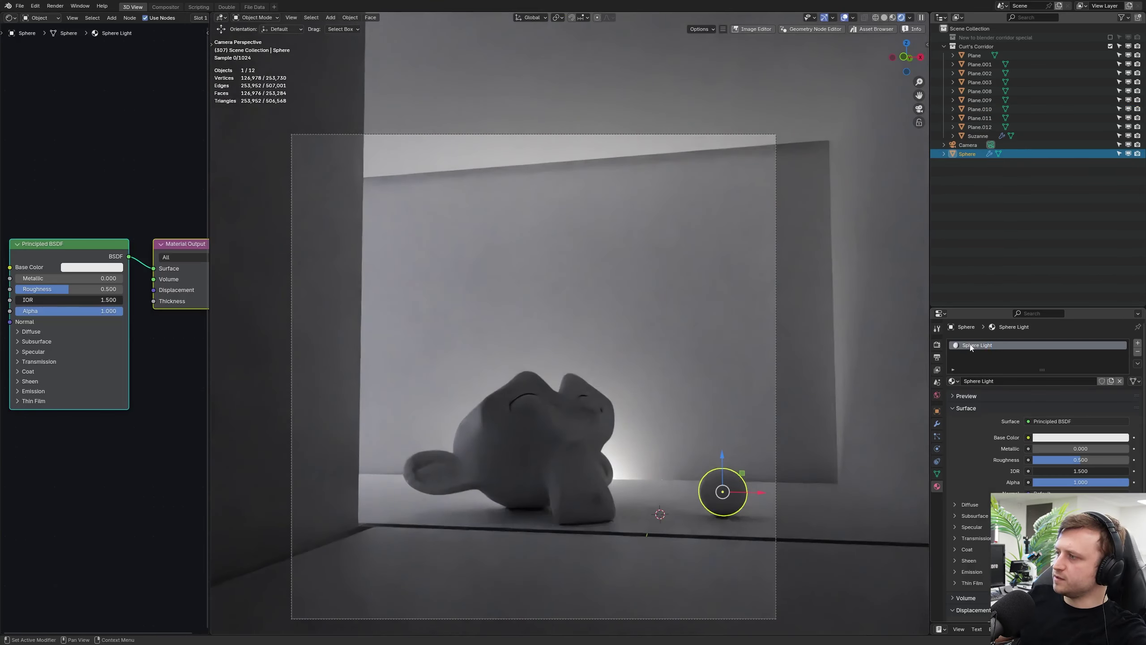
{"action": "left_click", "coordinate": [31, 390]}
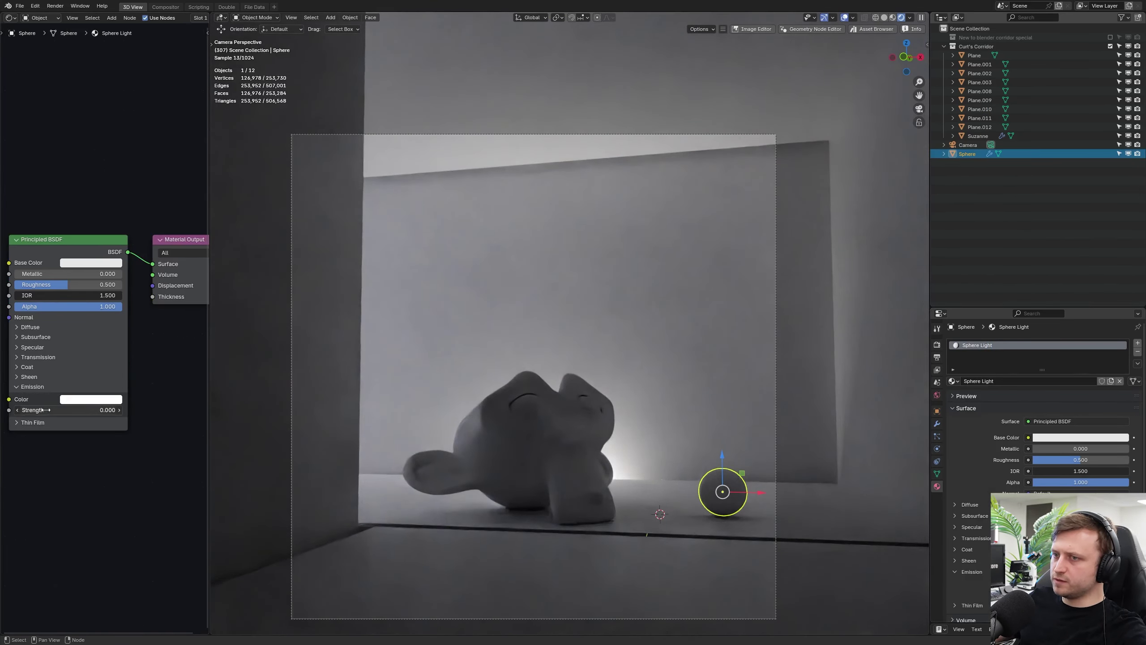
{"action": "left_click_drag", "start_coordinate": [42, 410], "coordinate": [77, 410]}
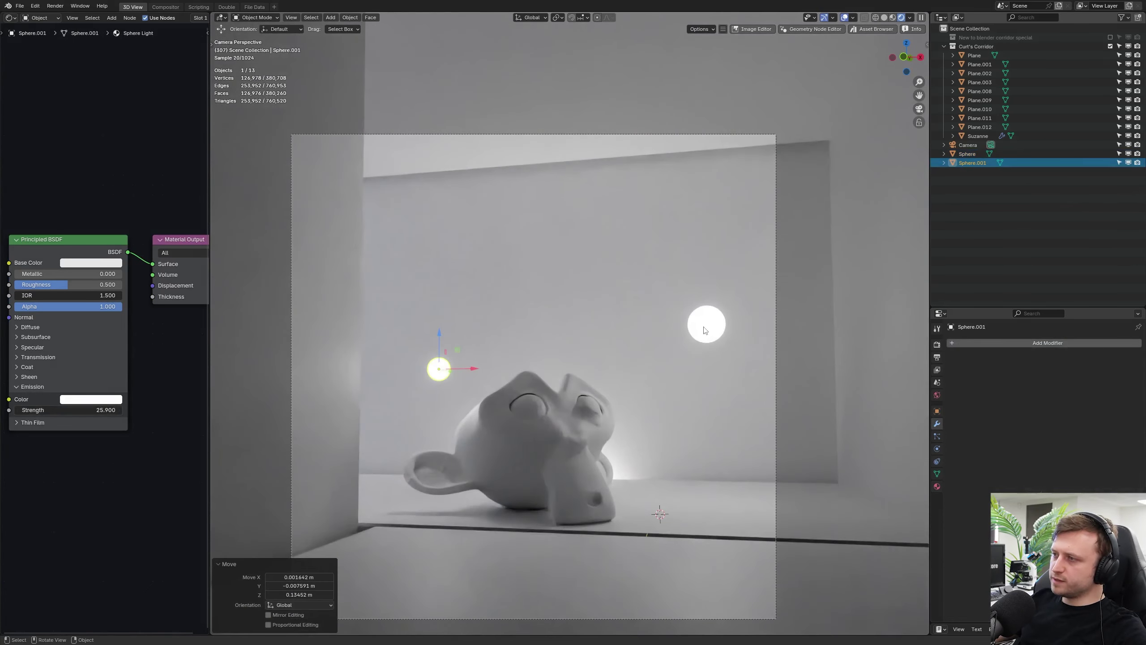
Step: Reposition the two glowing spheres on either side of the monkey head, lowering the one behind it by about 0.12 m
{"action": "left_click", "coordinate": [705, 330]}
{"action": "key", "text": "g"}
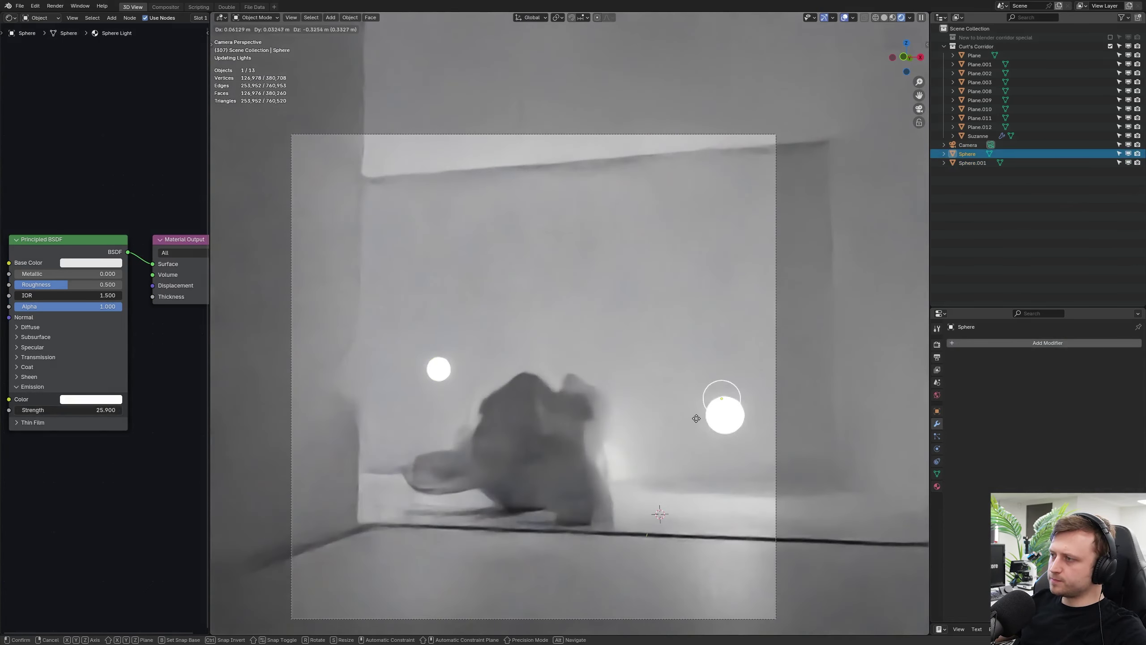
{"action": "left_click", "coordinate": [695, 418]}
{"action": "middle_click_drag", "start_coordinate": [657, 404], "coordinate": [607, 444]}
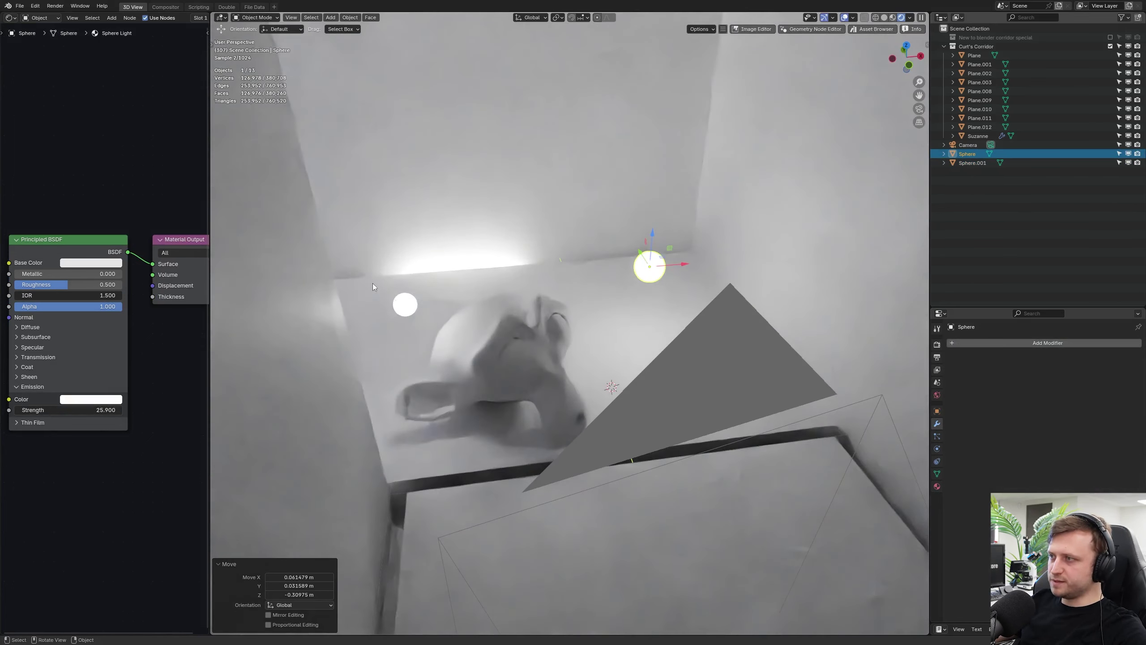
{"action": "middle_click_drag", "start_coordinate": [408, 296], "coordinate": [402, 304]}
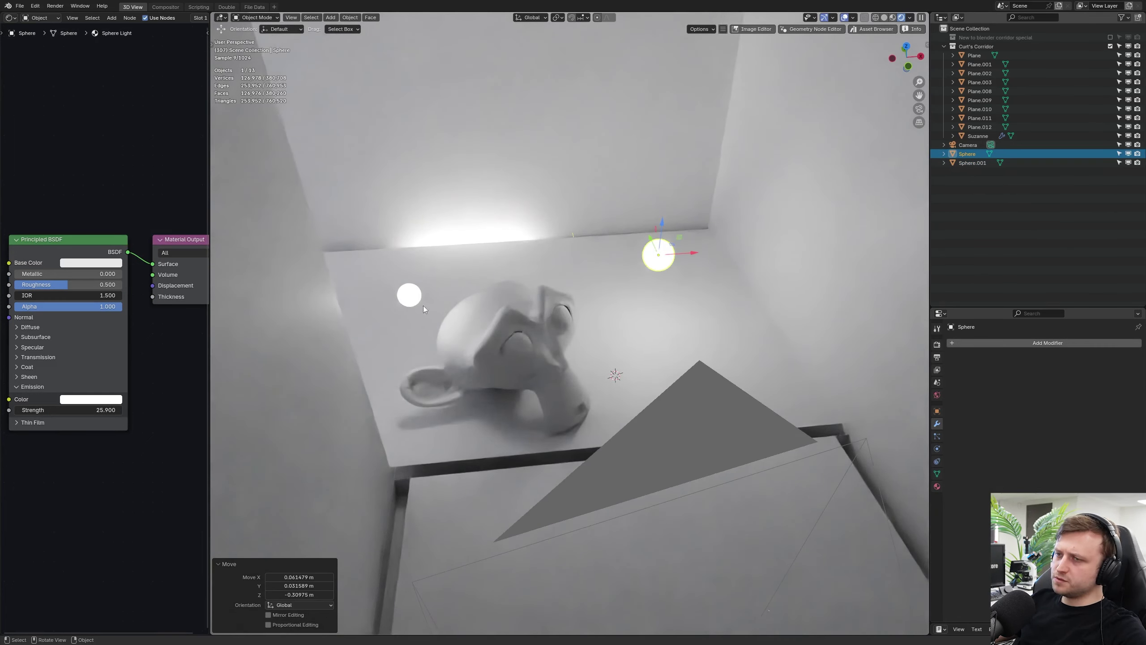
{"action": "key", "text": "KP_0"}
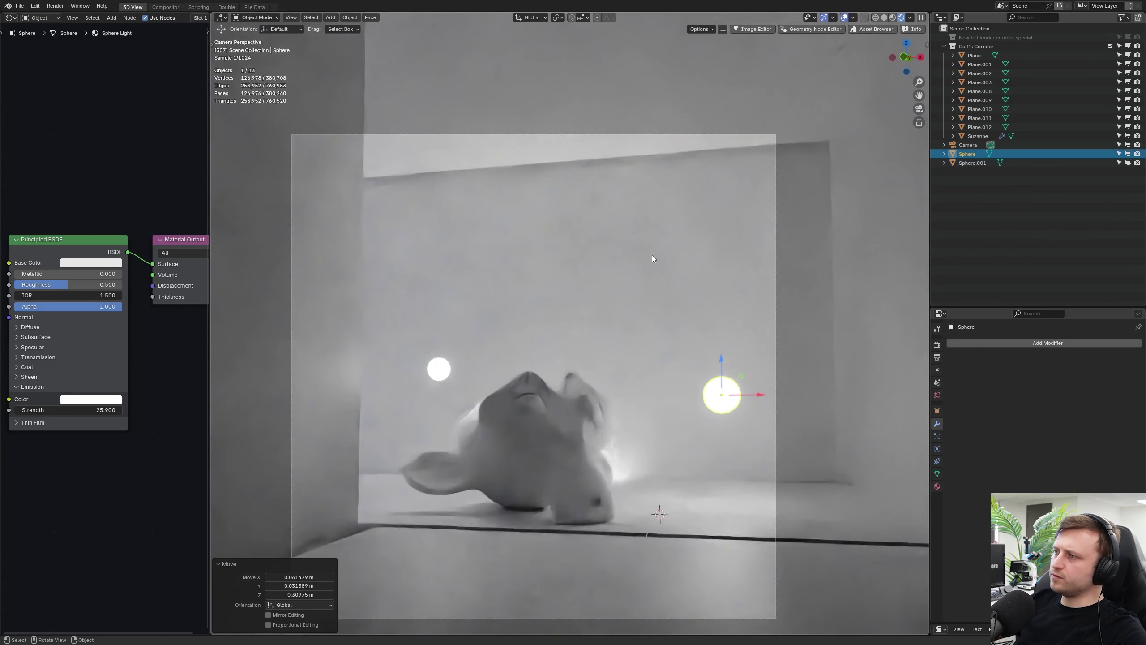
{"action": "left_click_drag", "start_coordinate": [435, 366], "coordinate": [414, 396]}
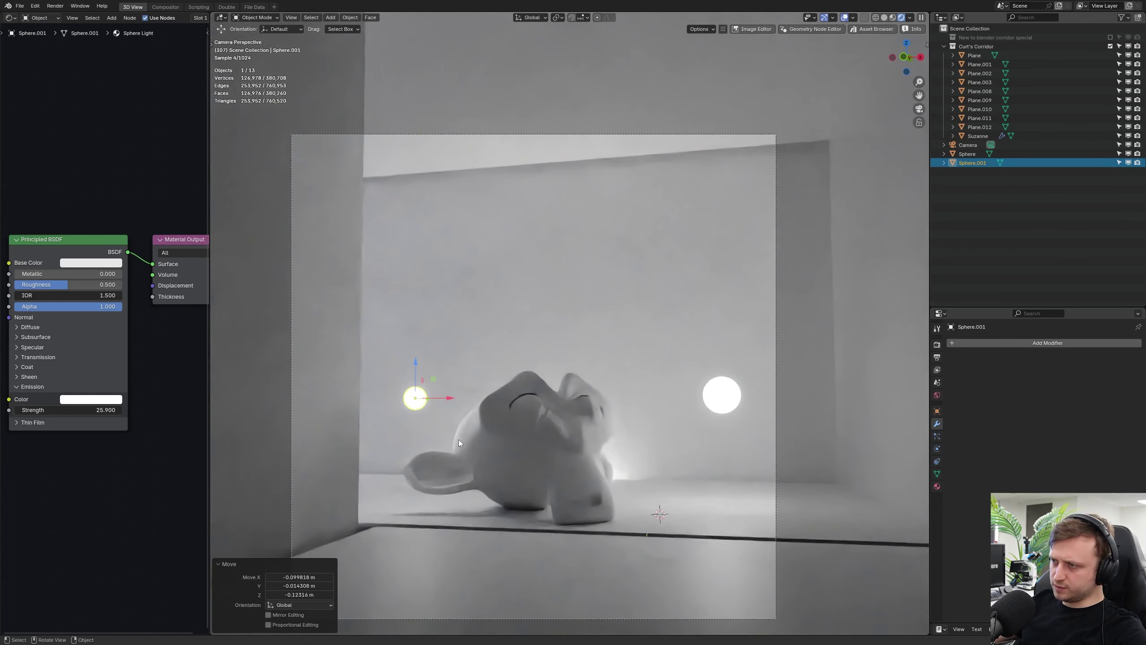
{"action": "left_click", "coordinate": [722, 401]}
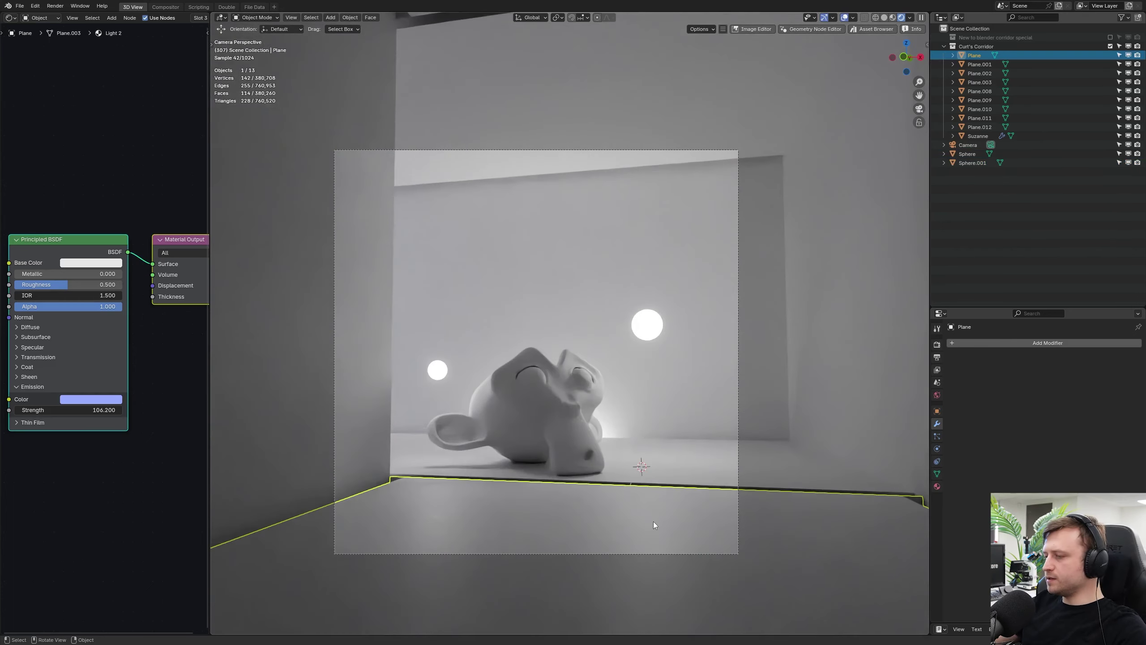
Step: Delete the floor plane in front of the monkey head and move the channel's lower front edge loop about -0.817 m along Y
{"action": "key", "text": "Delete"}
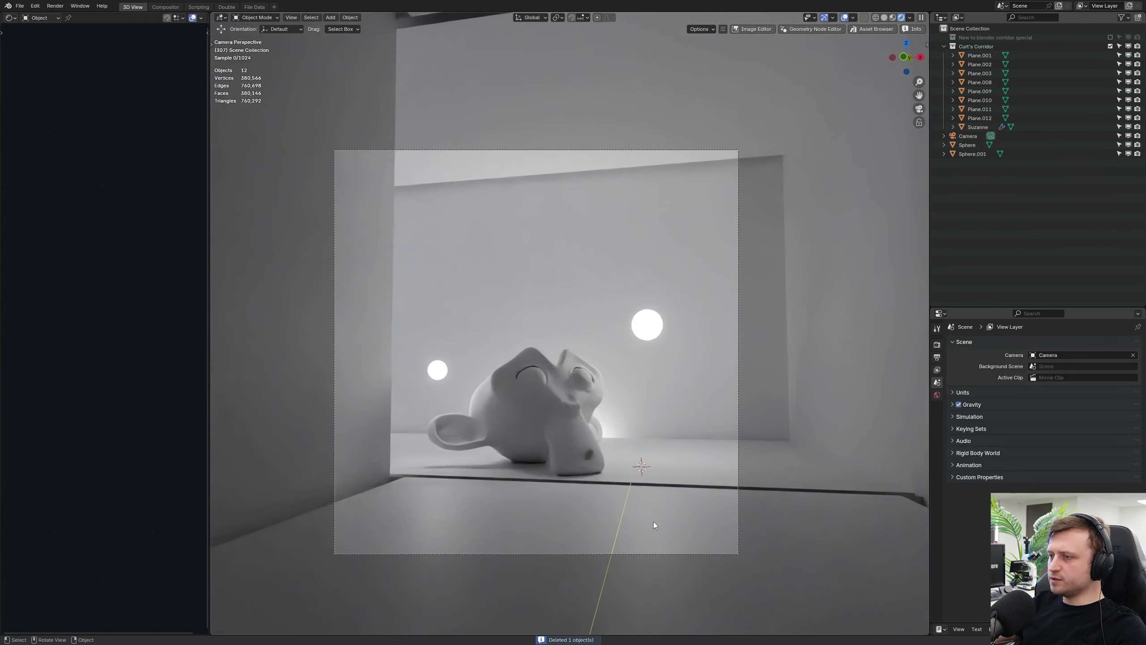
{"action": "left_click", "coordinate": [638, 459]}
{"action": "key", "text": "Tab"}
{"action": "left_click", "coordinate": [634, 500]}
{"action": "left_click", "coordinate": [626, 507]}
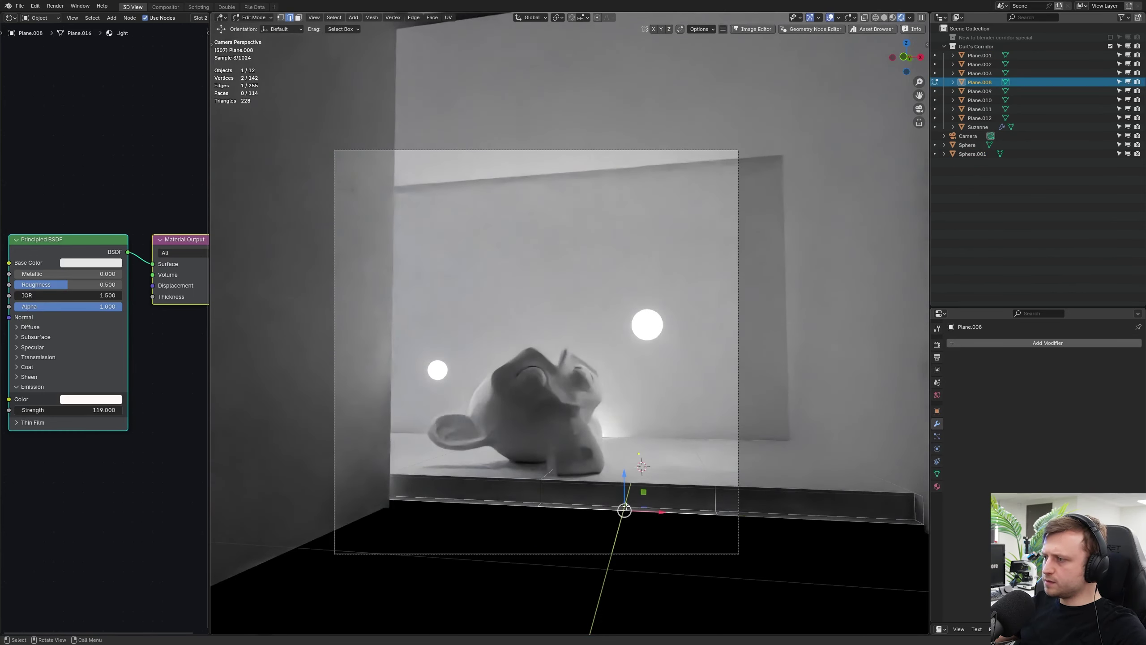
{"action": "left_click", "coordinate": [621, 512], "text": "alt"}
{"action": "key", "text": "g"}
{"action": "key", "text": "y"}
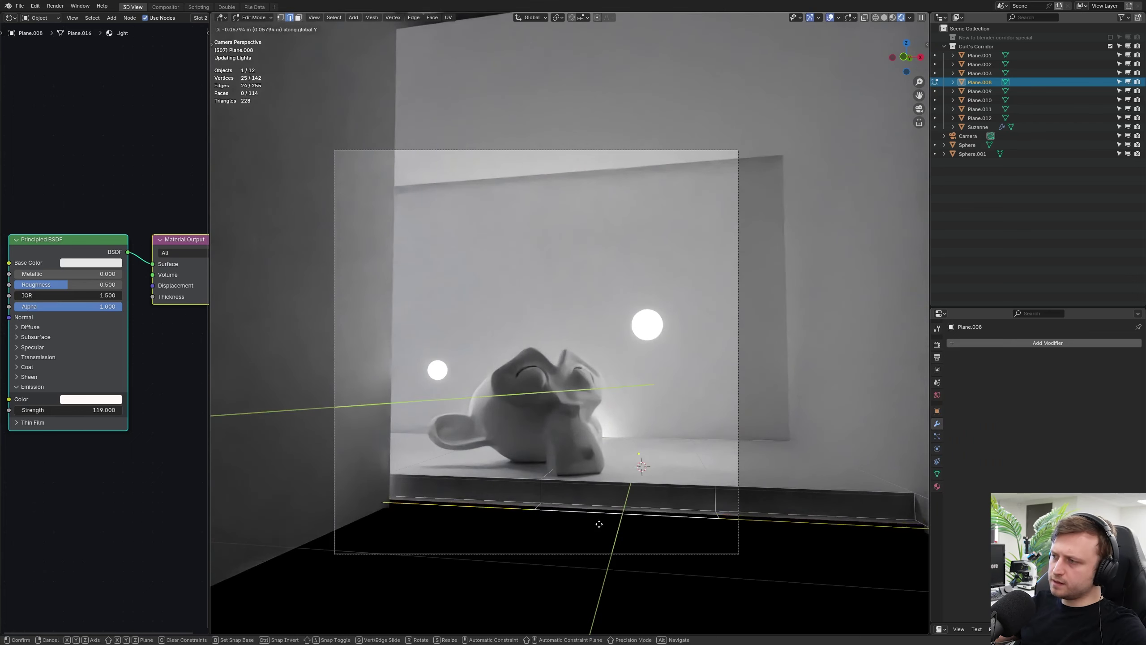
{"action": "left_click", "coordinate": [564, 357]}
Step: Extend the same edge loop by another -0.408 m along Y to form the lower floor in front of the step
{"action": "key", "text": "g"}
{"action": "key", "text": "y"}
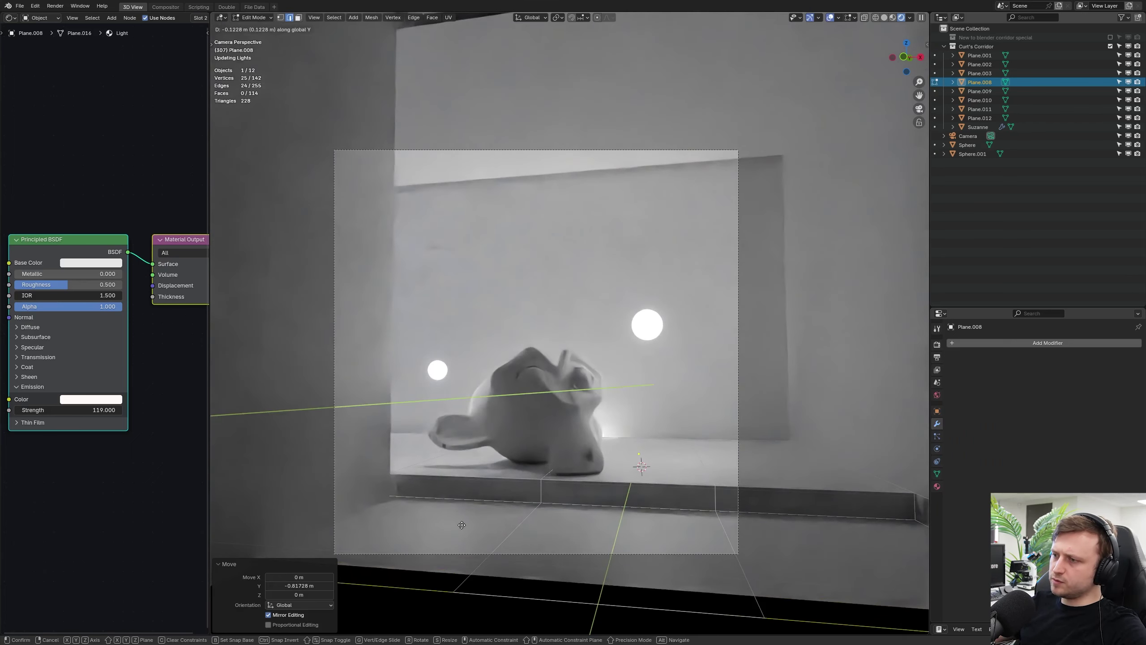
{"action": "left_click", "coordinate": [317, 179]}
{"action": "key", "text": "z"}
{"action": "left_click", "coordinate": [491, 371]}
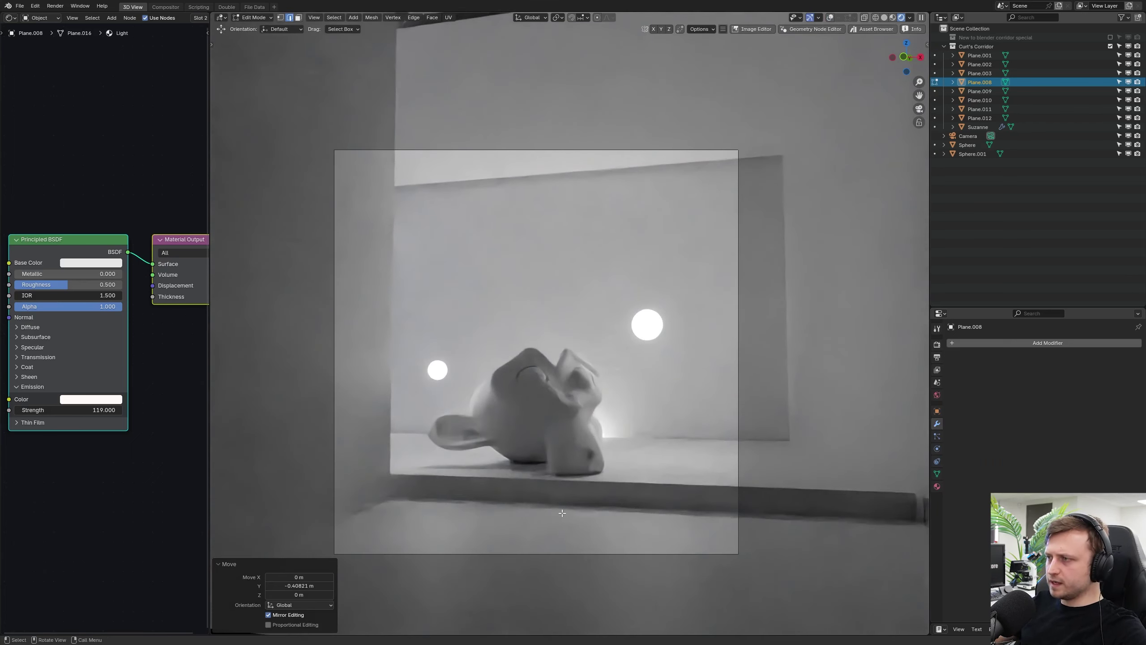
Step: Bevel the upper front edge of the step below the monkey head and smooth the object's shading by angle at 30°
{"action": "key", "text": "shift+alt+z"}
{"action": "left_click", "coordinate": [622, 485], "text": "ctrl"}
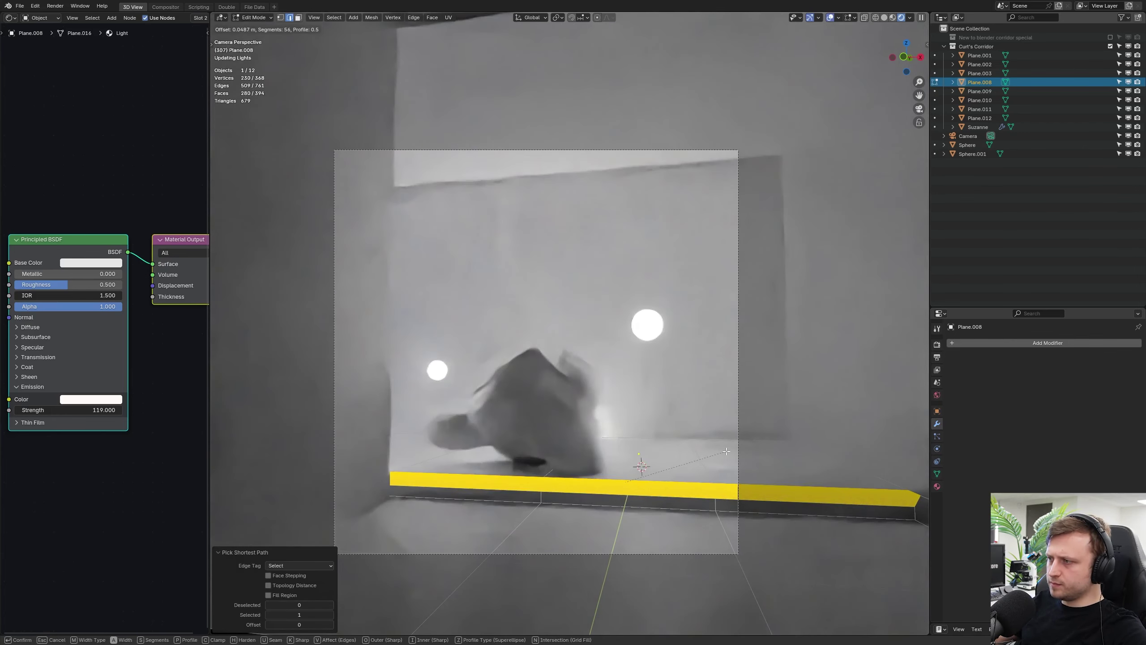
{"action": "key", "text": "ctrl+b"}
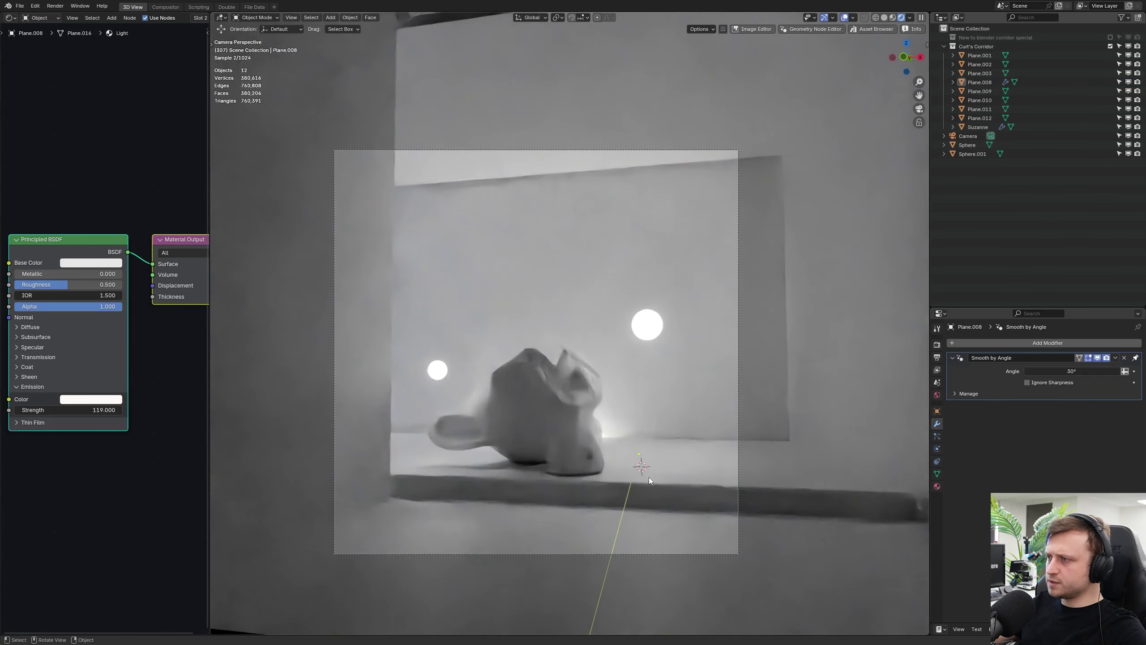
{"action": "key", "text": "shift+alt+z"}
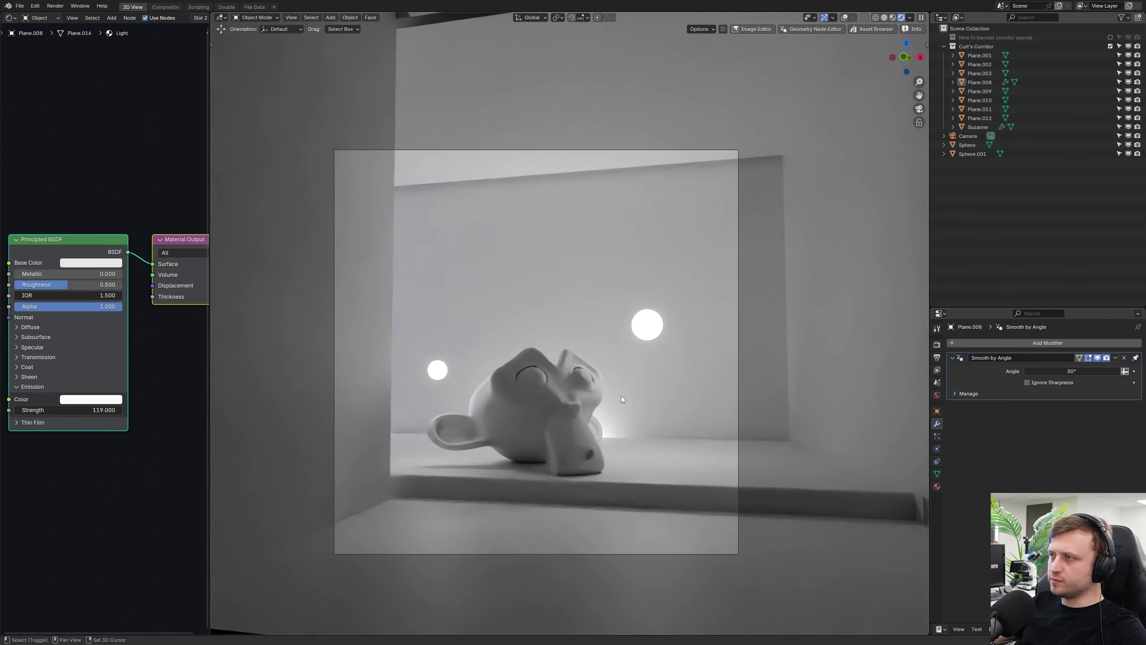
Step: Walk the camera closer to the monkey head so it fills more of the frame
{"action": "key", "text": "shift+grave"}
{"action": "left_click", "coordinate": [536, 351]}
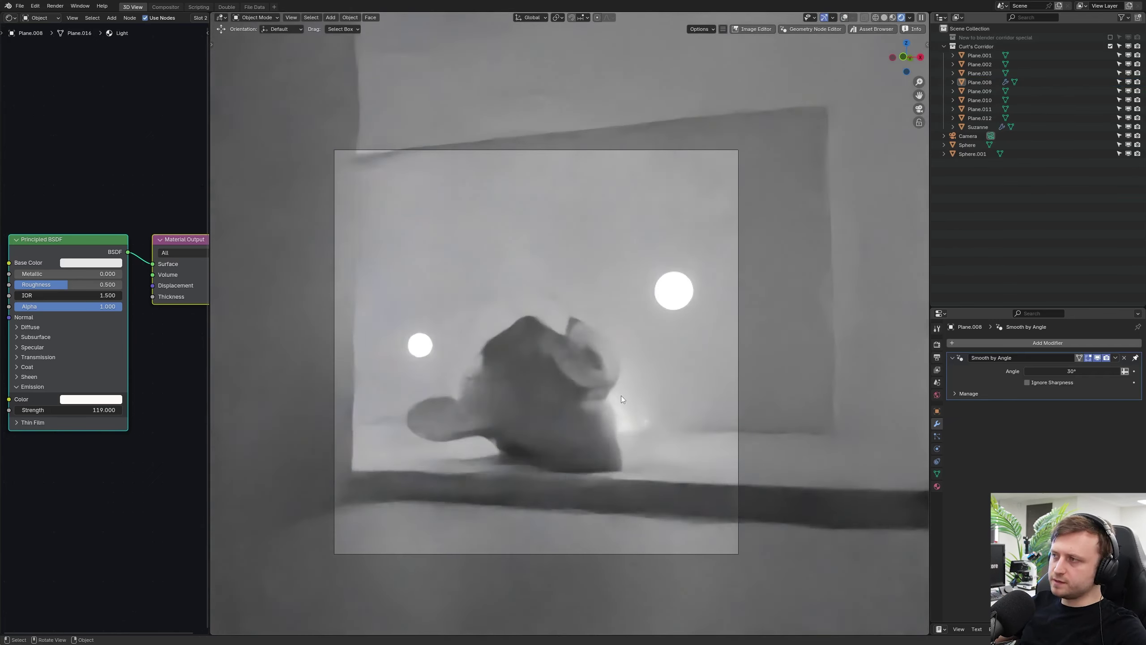
{"action": "scroll", "coordinate": [565, 329], "scroll_direction": "up", "scroll_amount": 1}
{"action": "middle_click_drag", "start_coordinate": [565, 330], "coordinate": [580, 315], "text": "shift"}
Step: Turn off camera ray visibility for both sphere lights and adjust the position of the one in front of the monkey head
{"action": "left_click", "coordinate": [700, 273]}
{"action": "key", "text": "z"}
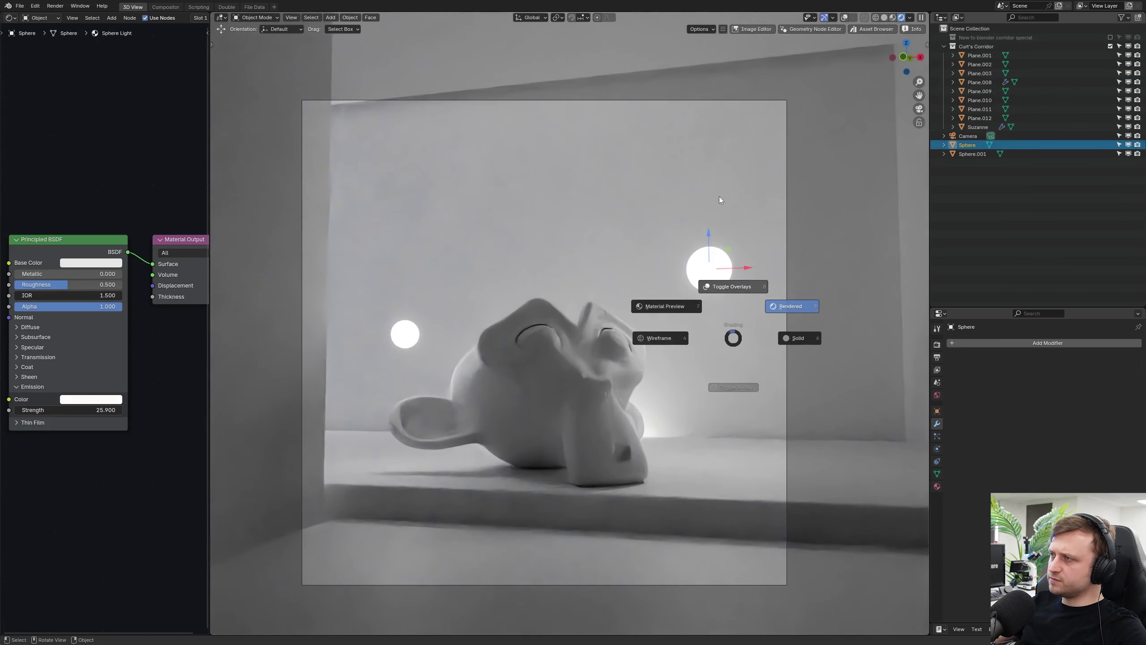
{"action": "key", "text": "z"}
{"action": "left_click", "coordinate": [402, 333], "text": "shift"}
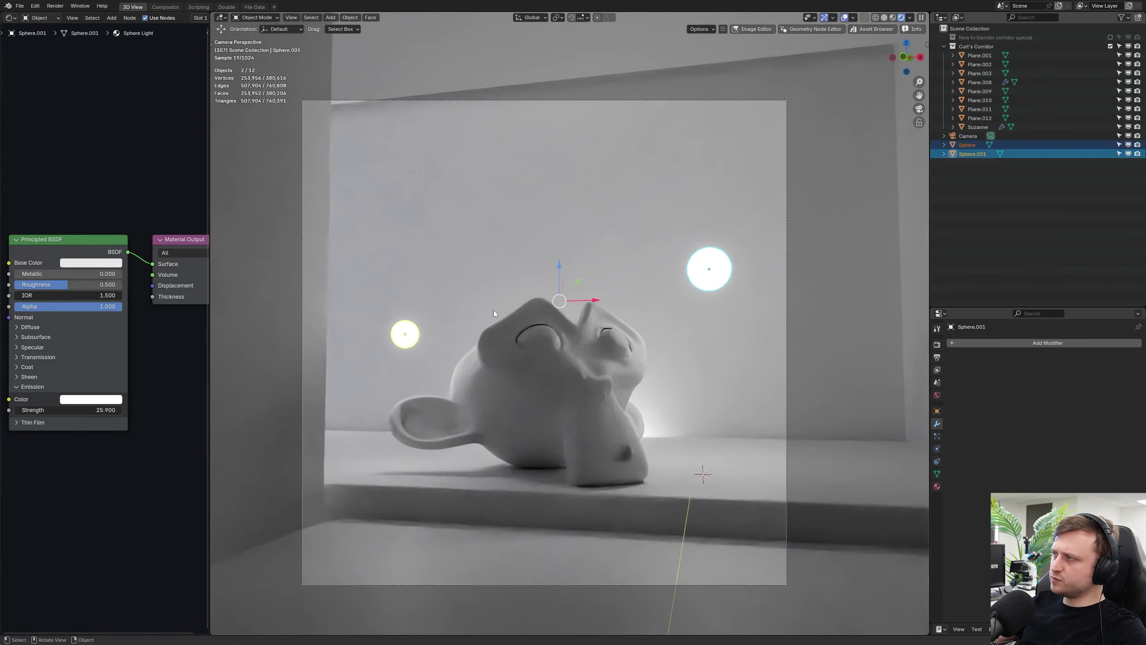
{"action": "left_click", "coordinate": [936, 411]}
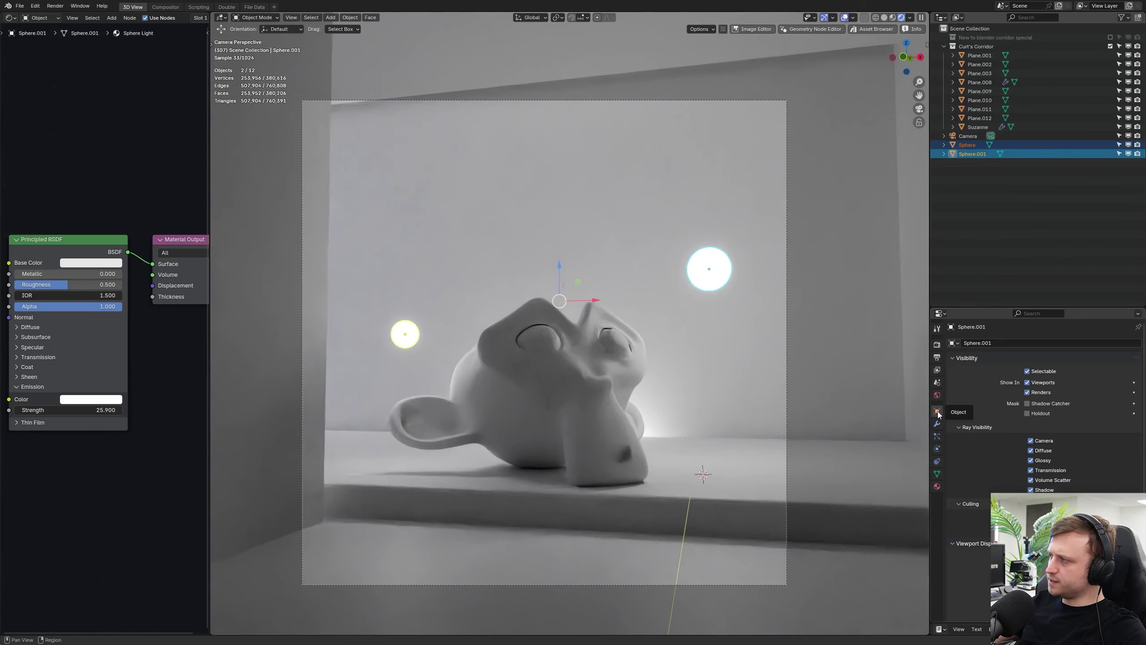
{"action": "left_click", "coordinate": [717, 275]}
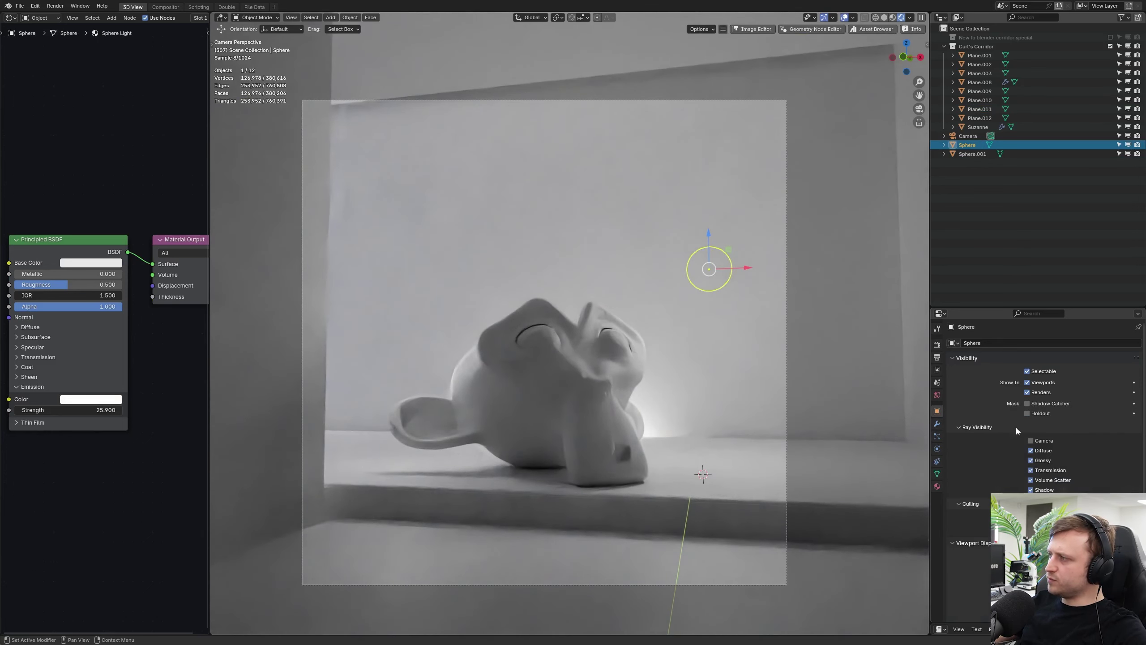
{"action": "key", "text": "alt+a"}
{"action": "left_click", "coordinate": [708, 270]}
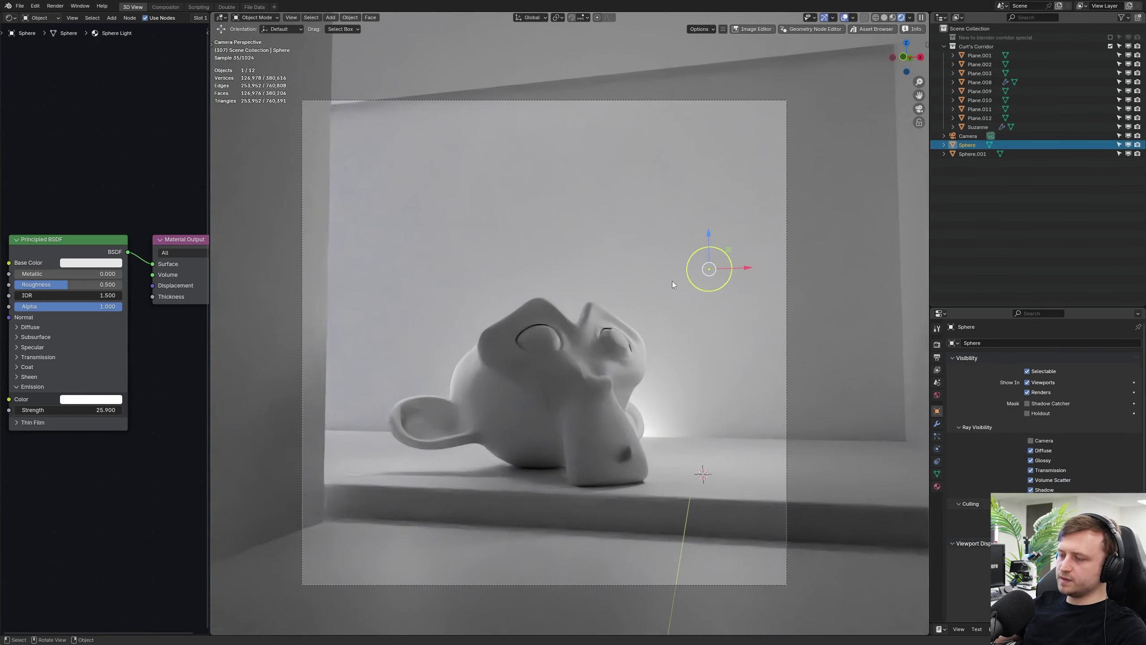
{"action": "key", "text": "g"}
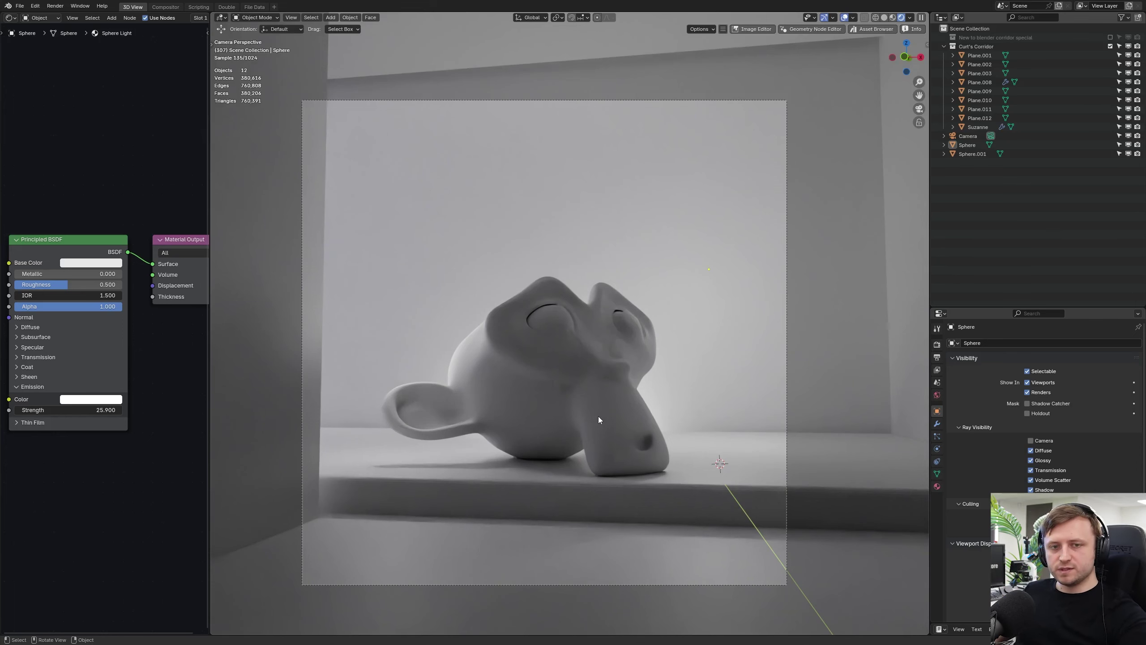
Step: Tint the Light material's emission colour light blue, trying deep blue and pink first
{"action": "left_click", "coordinate": [317, 394]}
{"action": "left_click", "coordinate": [110, 398]}
{"action": "left_click", "coordinate": [132, 250]}
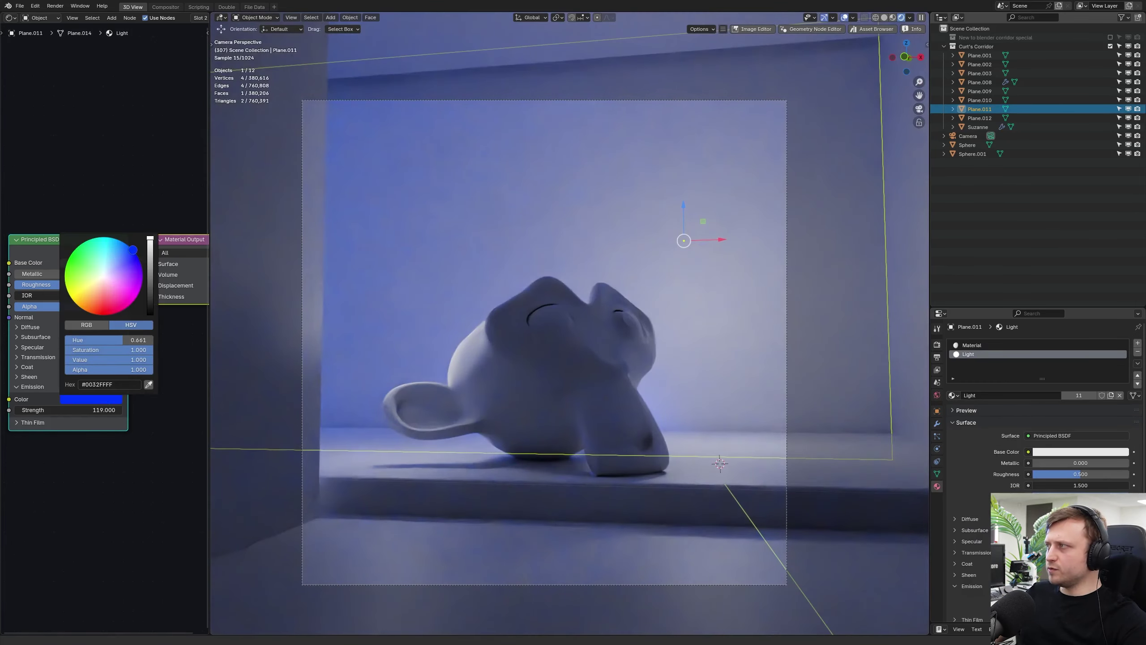
{"action": "left_click_drag", "start_coordinate": [132, 250], "coordinate": [104, 299]}
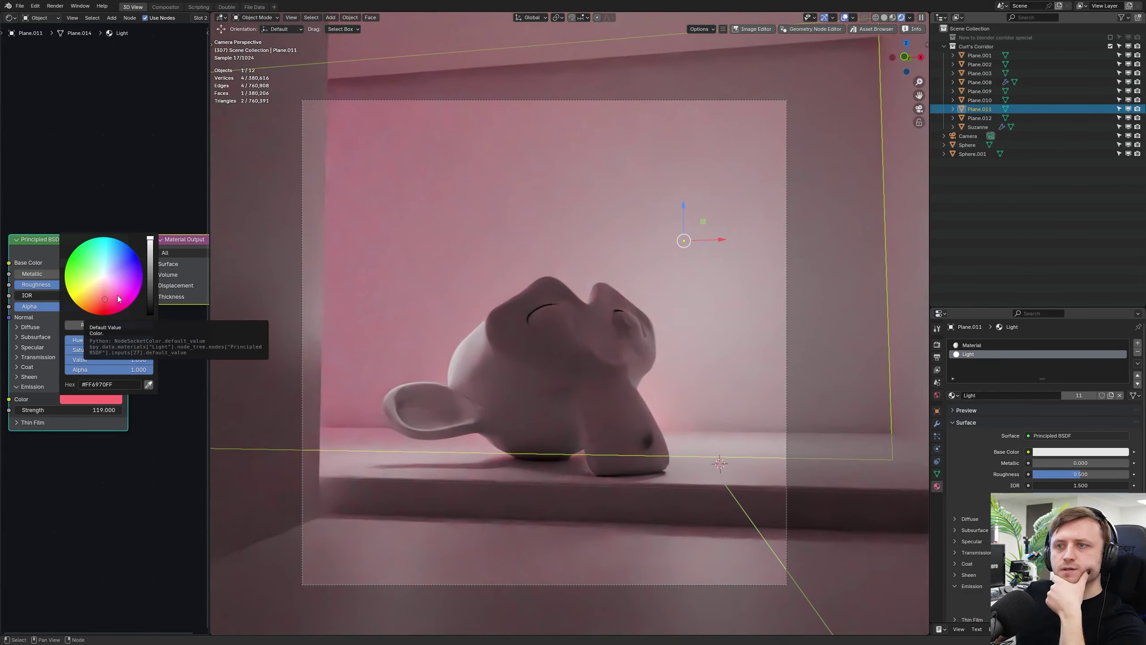
{"action": "left_click", "coordinate": [111, 275]}
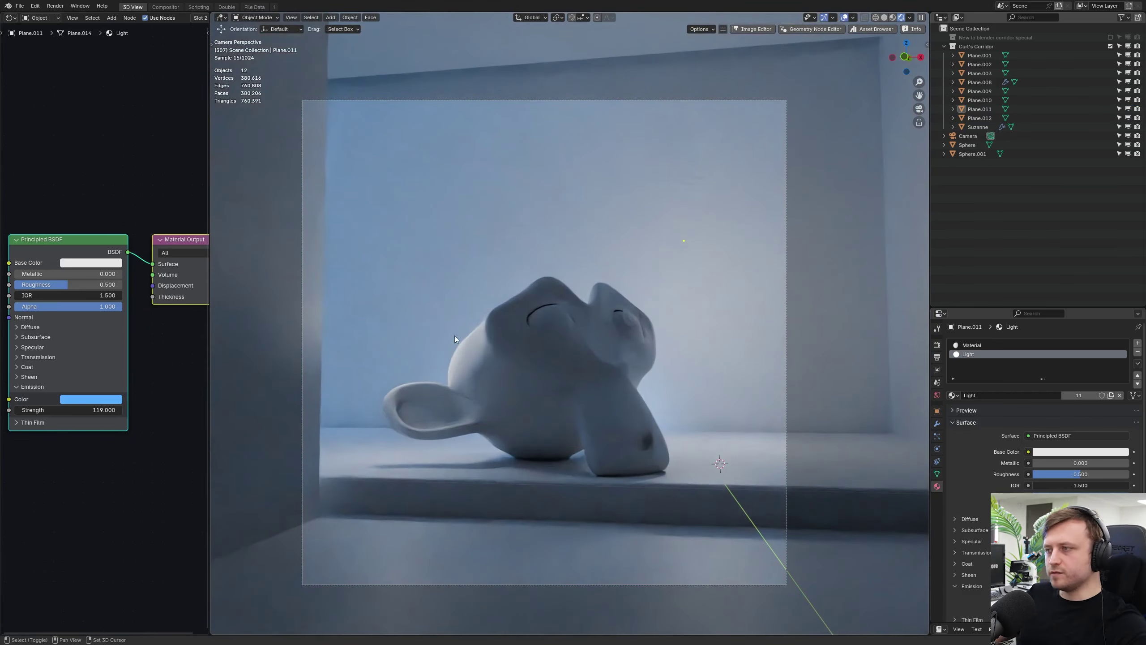
Step: Select both sphere lights beside the monkey head and scale them together by 1.071
{"action": "middle_click_drag", "start_coordinate": [455, 338], "coordinate": [606, 141]}
{"action": "key", "text": "KP_0"}
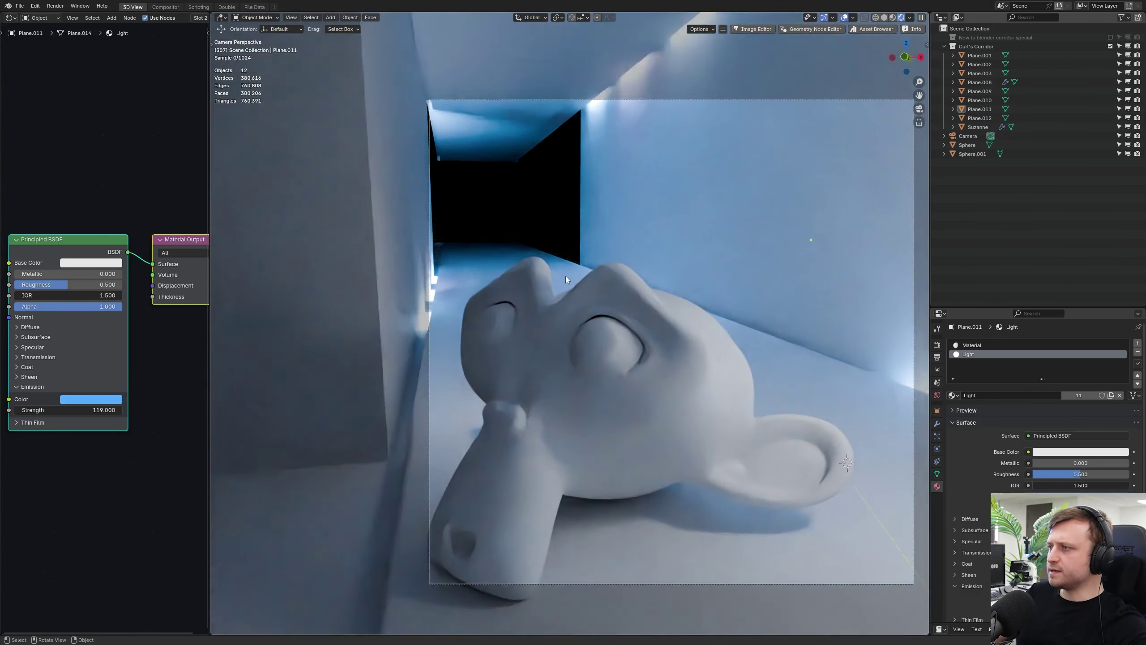
{"action": "key", "text": "z"}
{"action": "left_click", "coordinate": [543, 222]}
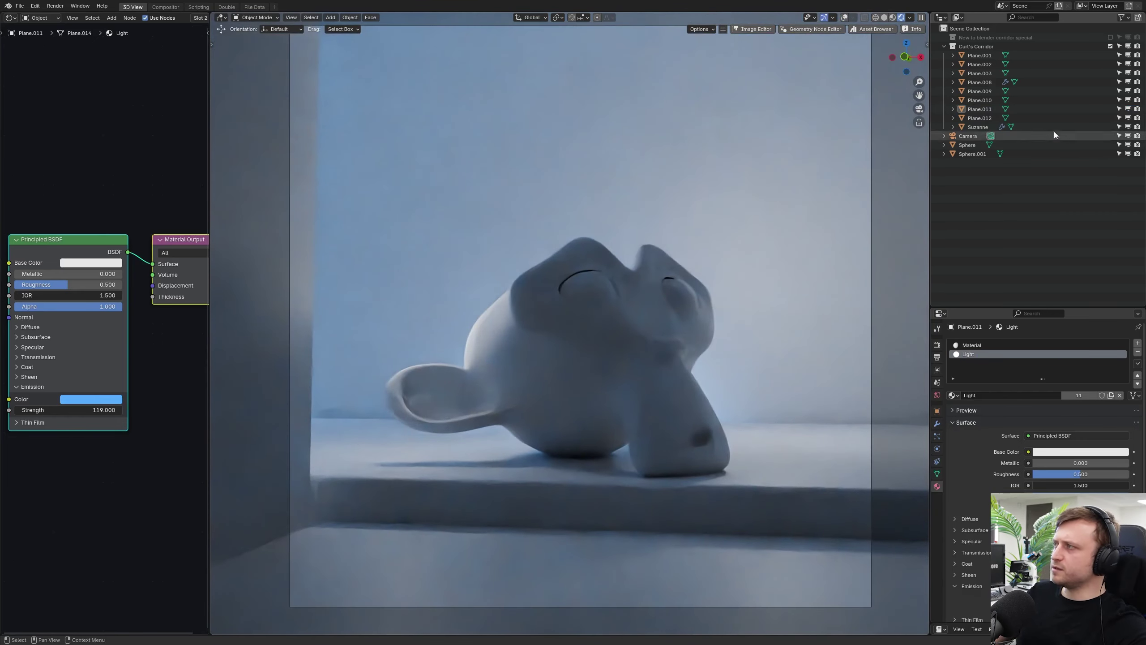
{"action": "left_click", "coordinate": [966, 145]}
{"action": "left_click", "coordinate": [966, 155], "text": "shift"}
{"action": "key", "text": "z"}
{"action": "left_click", "coordinate": [386, 284]}
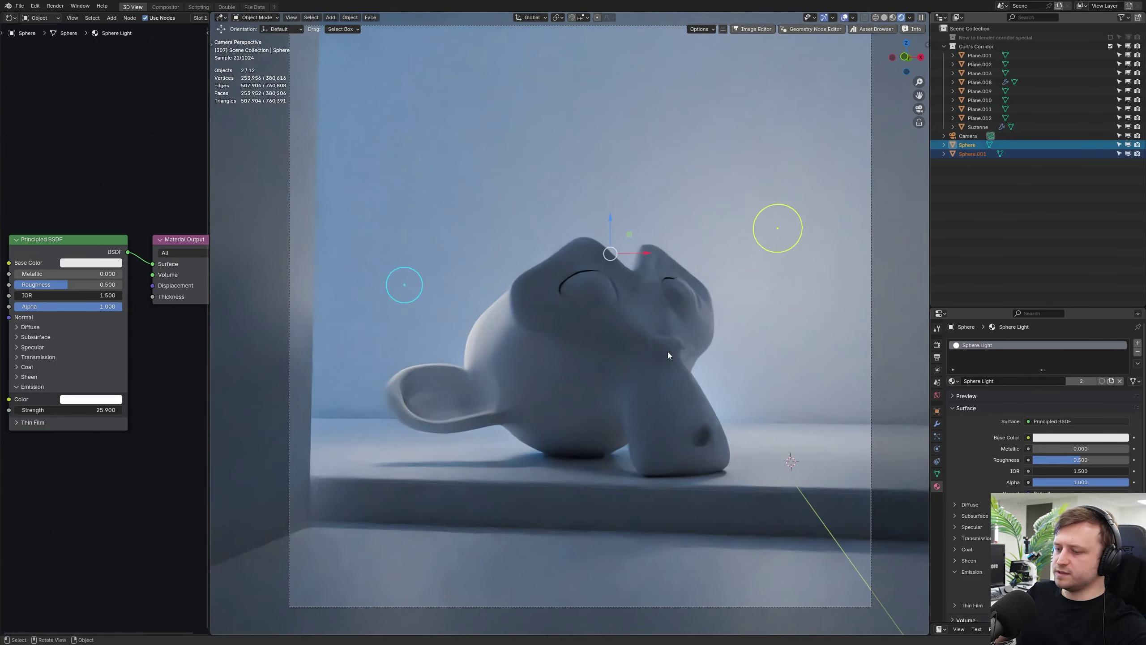
{"action": "key", "text": "s"}
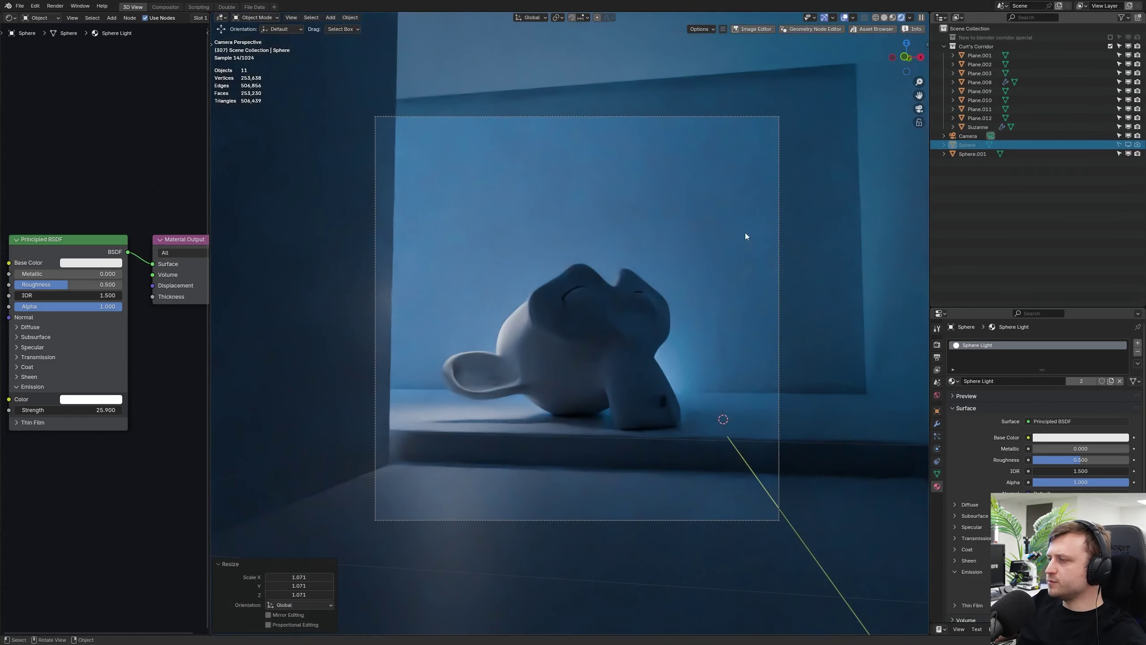
Step: Save the file and give the monkey head a new material with roughness 0.277
{"action": "key", "text": "ctrl+s"}
{"action": "scroll", "coordinate": [650, 355], "scroll_direction": "up", "scroll_amount": 1}
{"action": "left_click", "coordinate": [584, 333]}
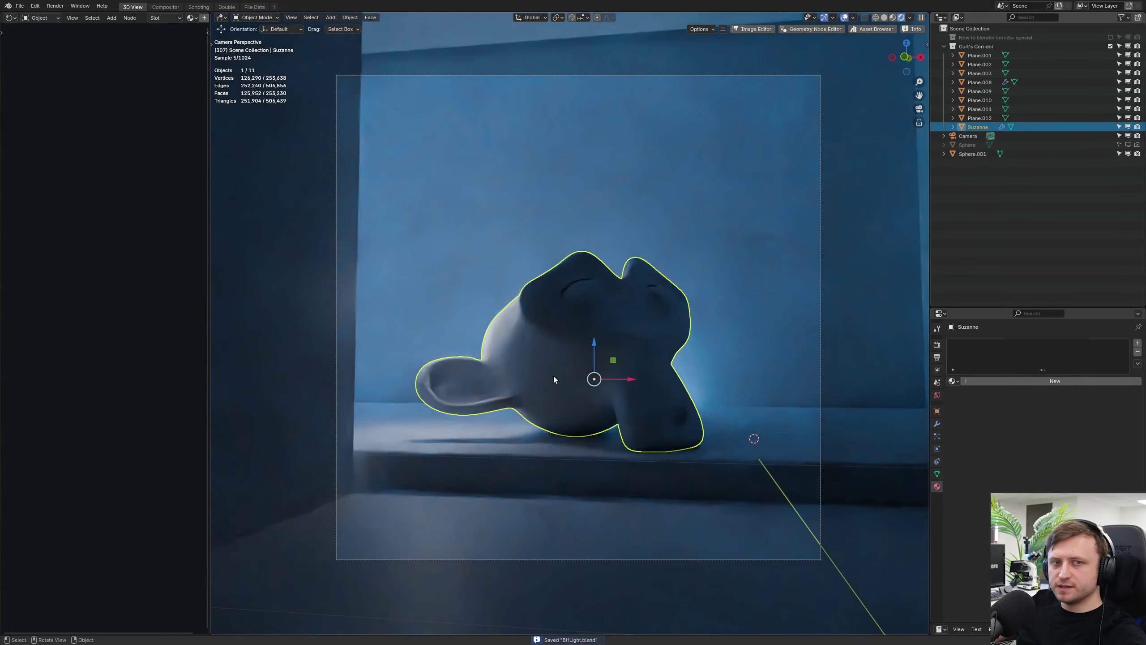
{"action": "scroll", "coordinate": [564, 397], "scroll_direction": "up", "scroll_amount": 1}
{"action": "key", "text": "shift+alt+z"}
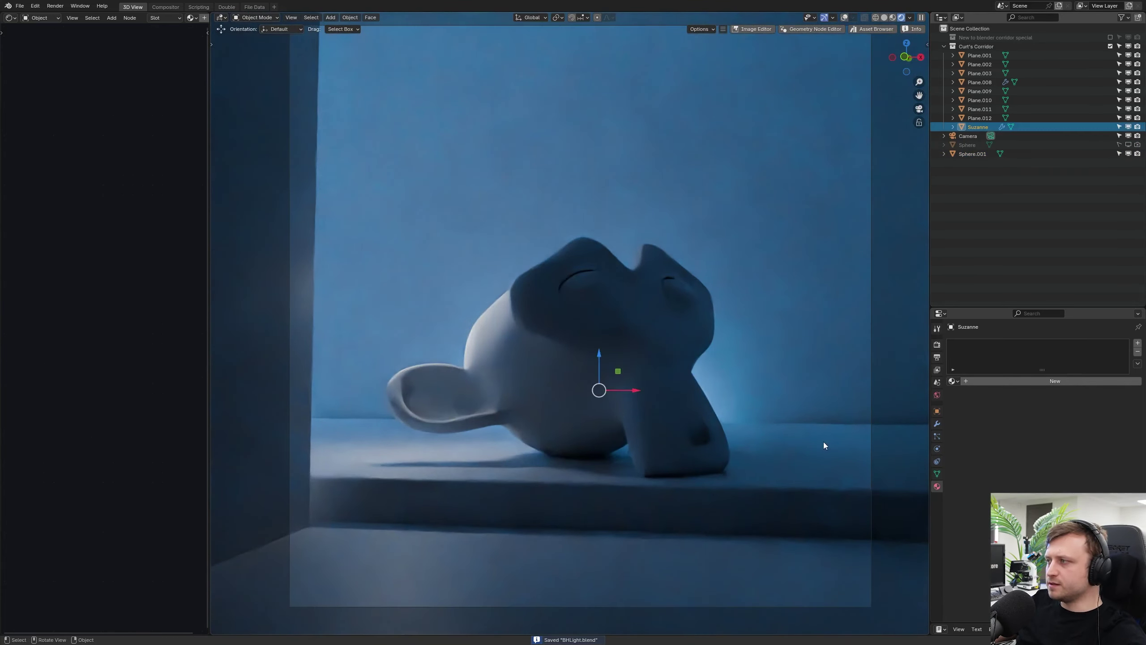
{"action": "left_click", "coordinate": [962, 383]}
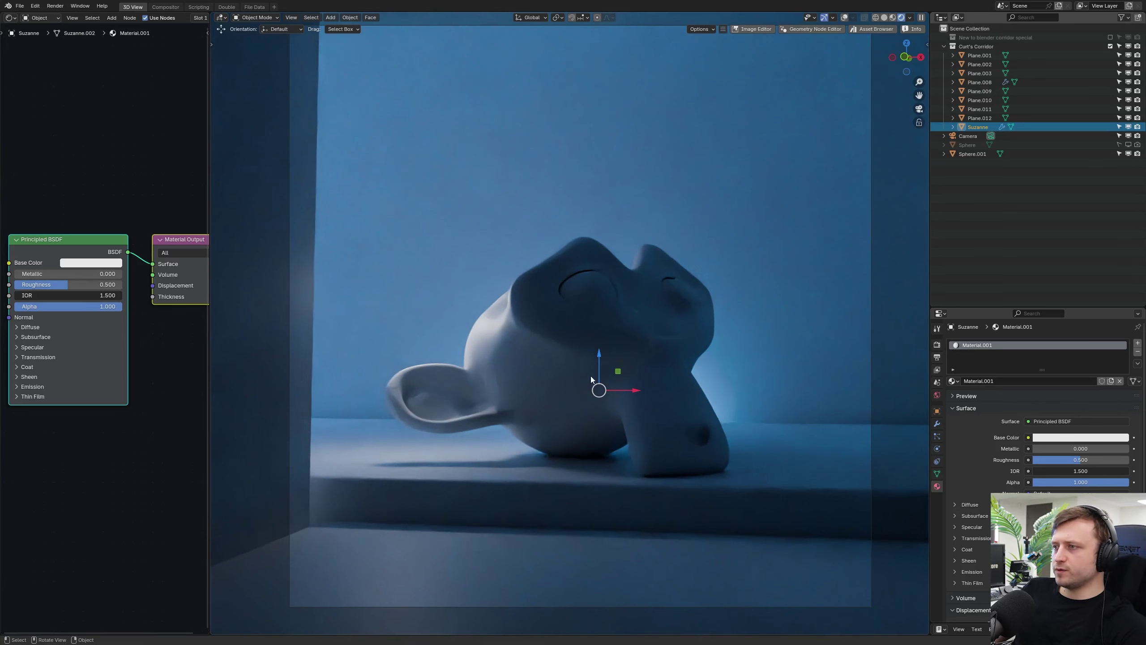
{"action": "left_click_drag", "start_coordinate": [69, 250], "coordinate": [51, 291]}
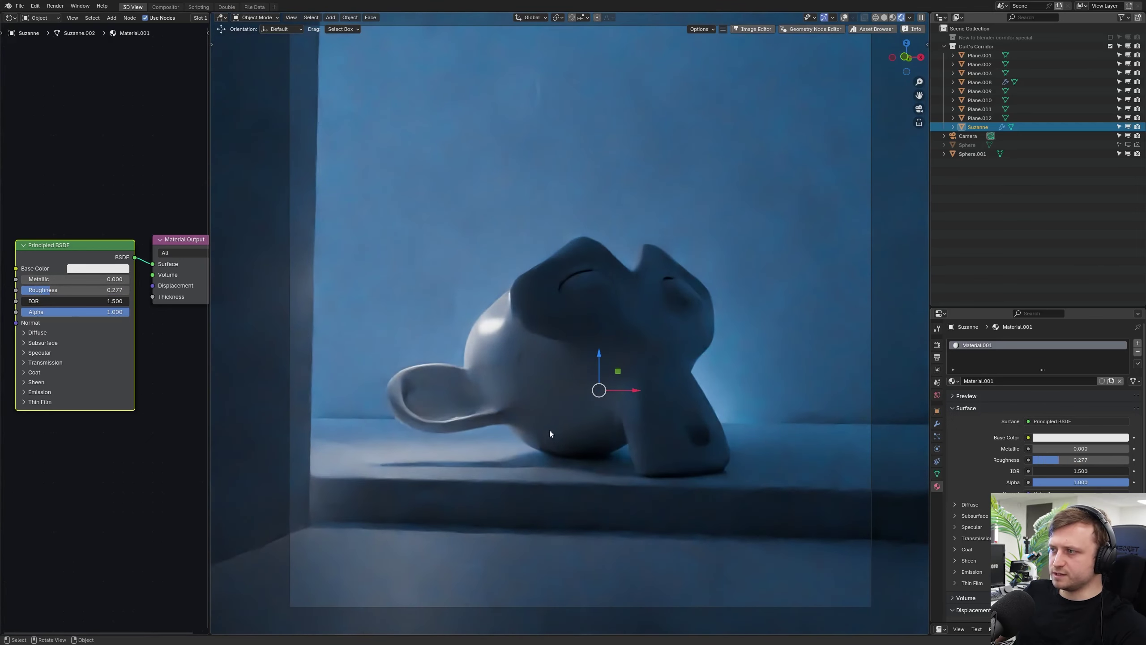
{"action": "key", "text": "alt+shift+z"}
{"action": "key", "text": "alt+shift+z"}
{"action": "key", "text": "alt+a"}
{"action": "scroll", "coordinate": [522, 449], "scroll_direction": "down", "scroll_amount": 2}
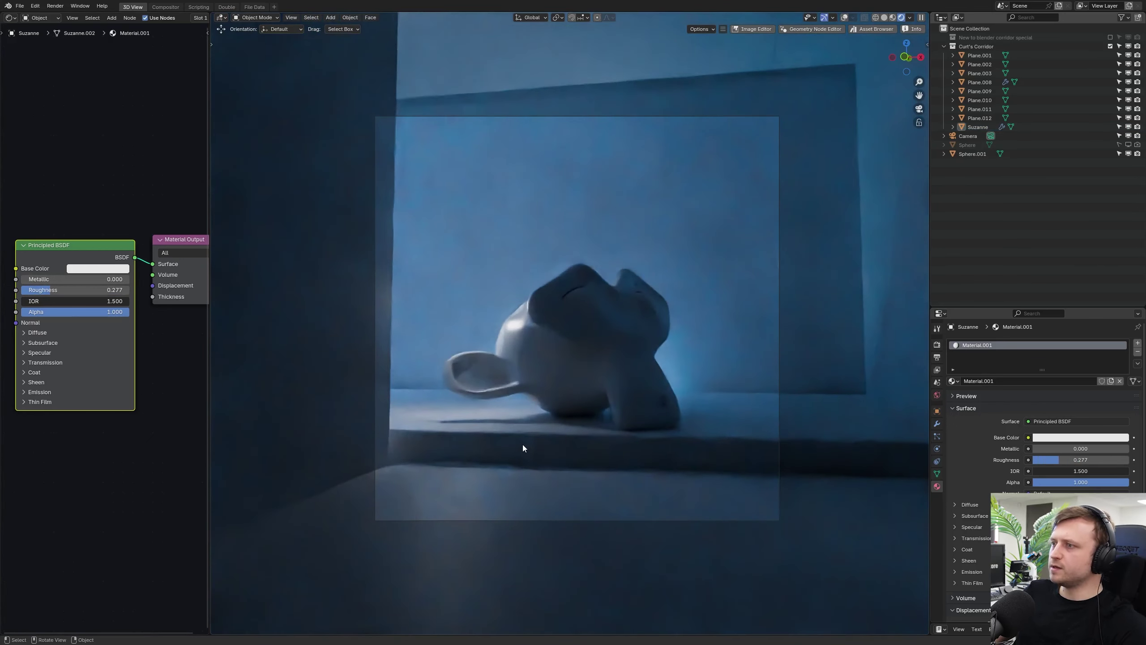
{"action": "scroll", "coordinate": [523, 448], "scroll_direction": "up", "scroll_amount": 2}
Step: Set the monkey head material's metallic value to 1.000, comparing it with the non-metallic look through undo and redo
{"action": "left_click_drag", "start_coordinate": [44, 281], "coordinate": [113, 280]}
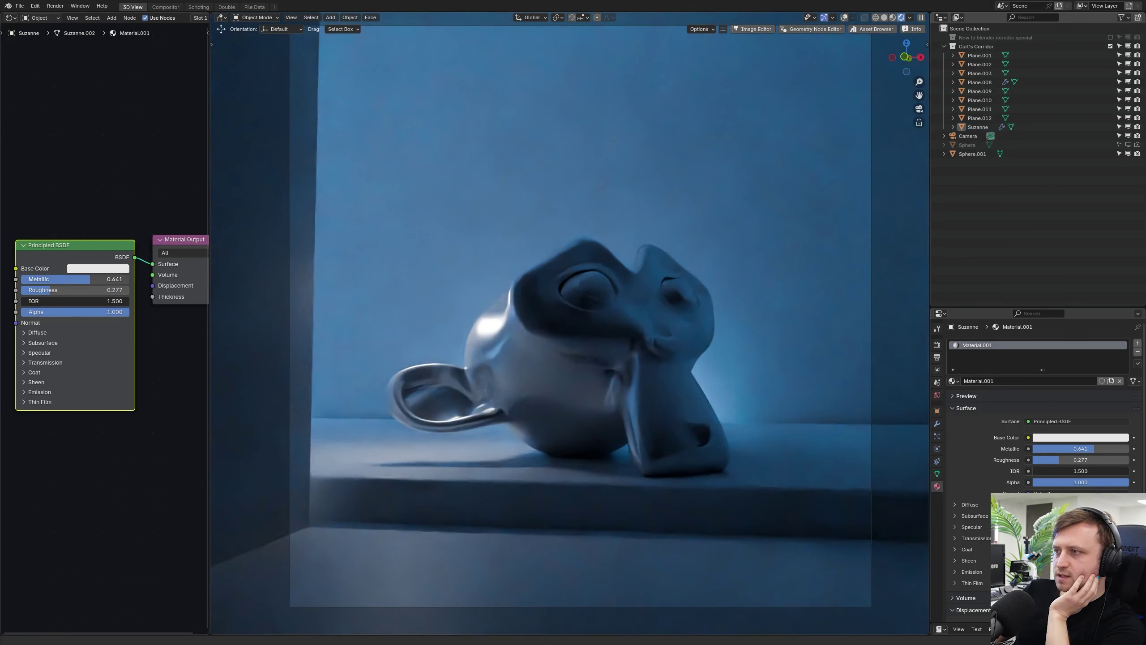
{"action": "mouse_move", "coordinate": [113, 280]}
{"action": "left_mouse_down"}
{"action": "mouse_move", "coordinate": [45, 280]}
{"action": "mouse_move", "coordinate": [129, 279]}
{"action": "left_mouse_up"}
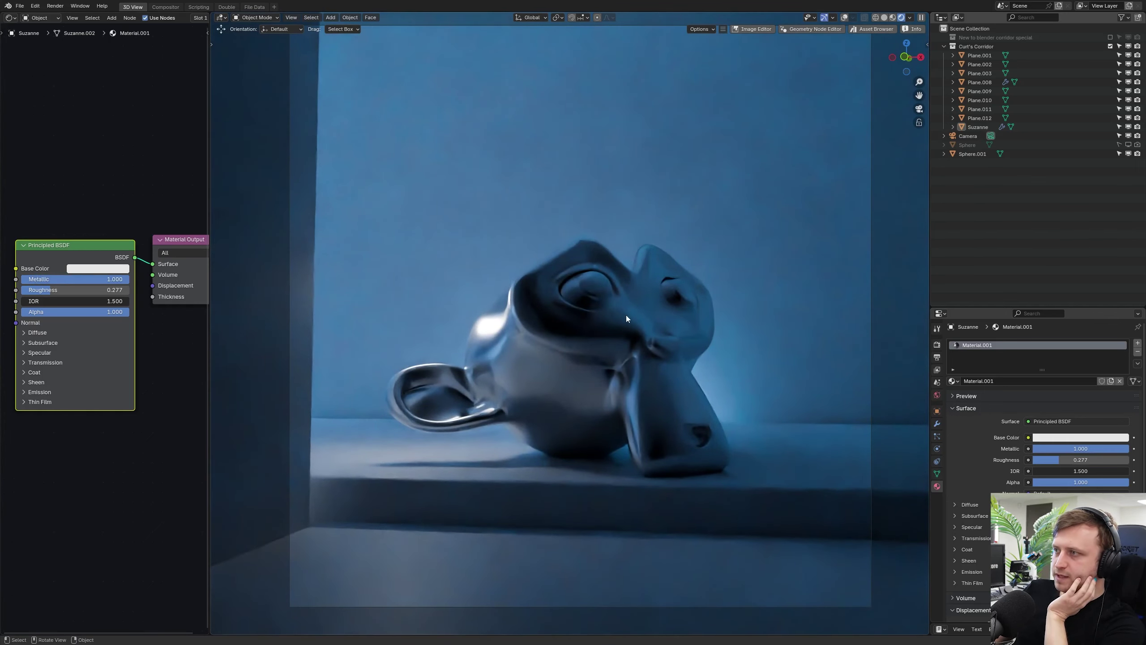
{"action": "scroll", "coordinate": [578, 329], "scroll_direction": "down", "scroll_amount": 2}
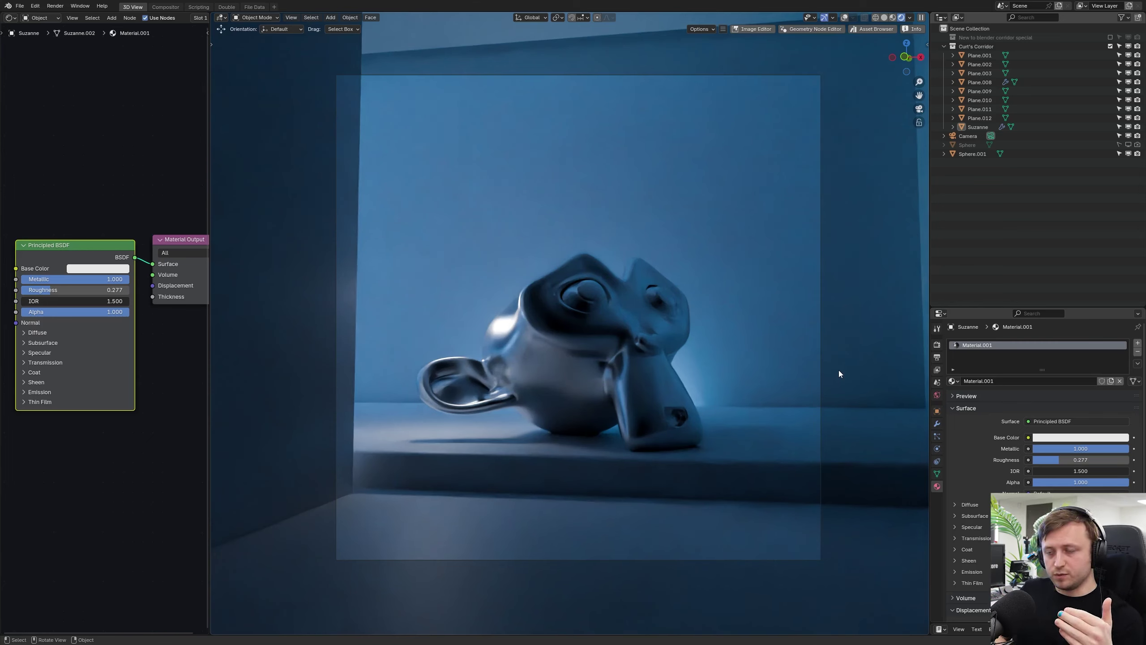
{"action": "key", "text": "ctrl+z"}
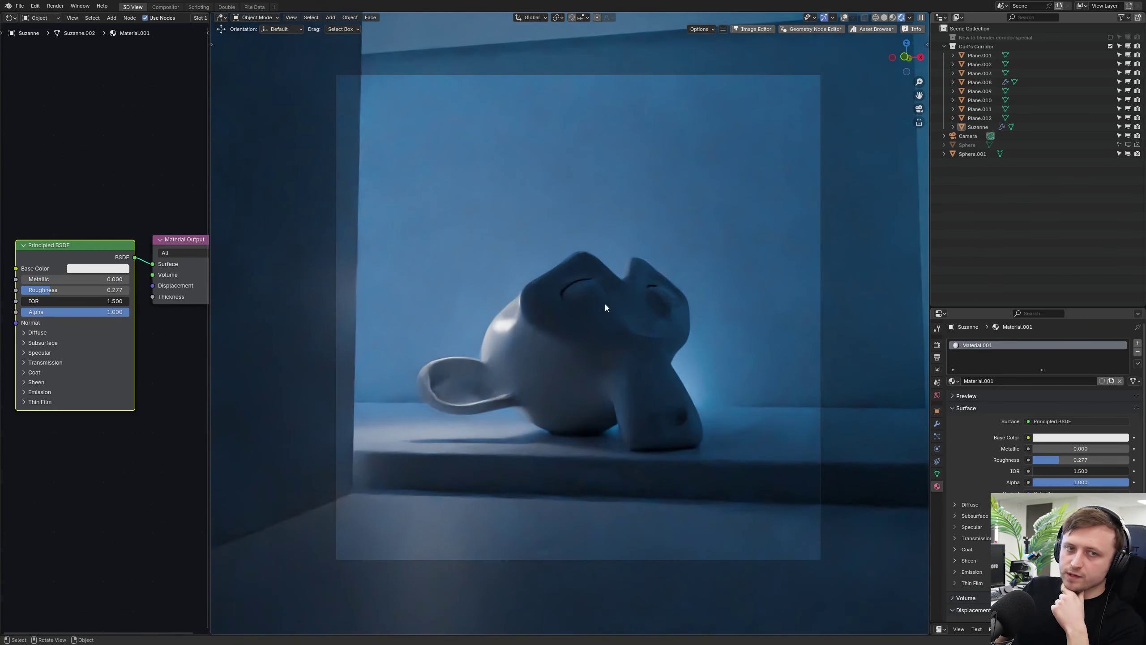
{"action": "scroll", "coordinate": [622, 307], "scroll_direction": "up", "scroll_amount": 2}
{"action": "key", "text": "ctrl+shift+z"}
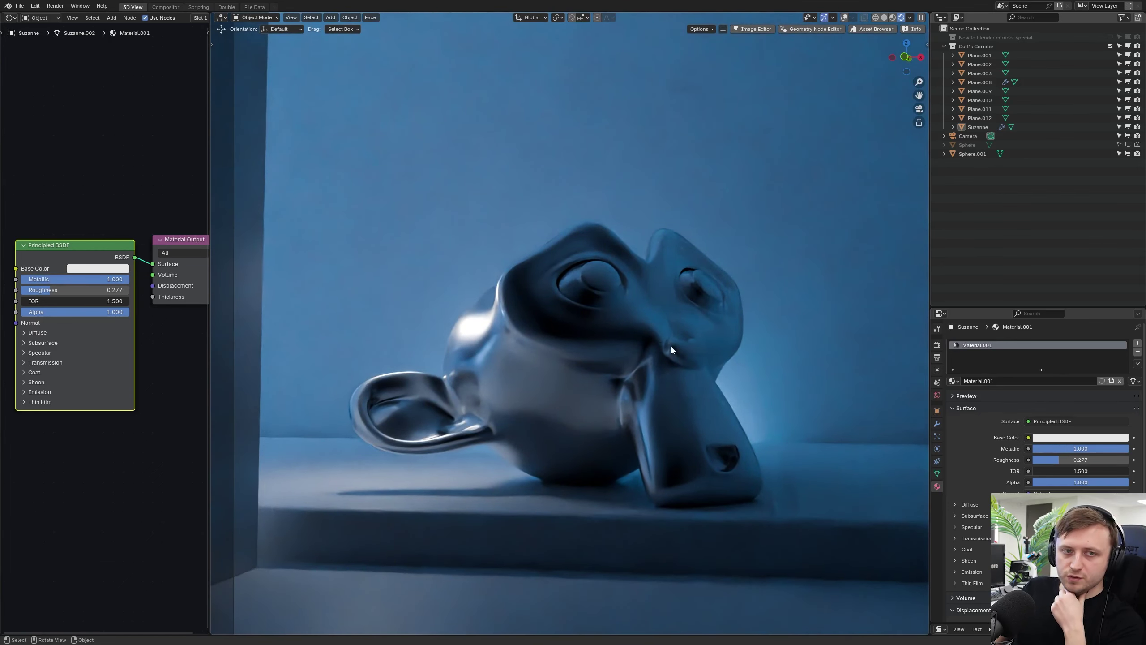
Step: Set the monkey head material's roughness to 0.250 and add a coat with weight 1.000 and roughness 0.489
{"action": "left_click_drag", "start_coordinate": [74, 290], "coordinate": [48, 290]}
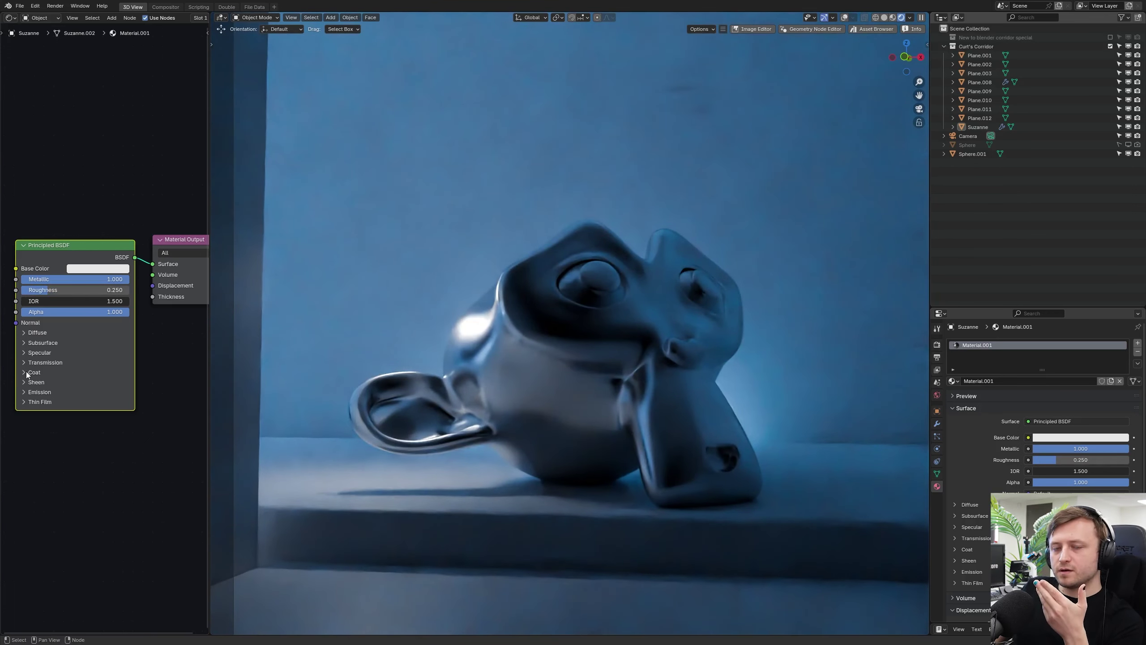
{"action": "left_click", "coordinate": [37, 374]}
{"action": "left_click_drag", "start_coordinate": [45, 385], "coordinate": [90, 395]}
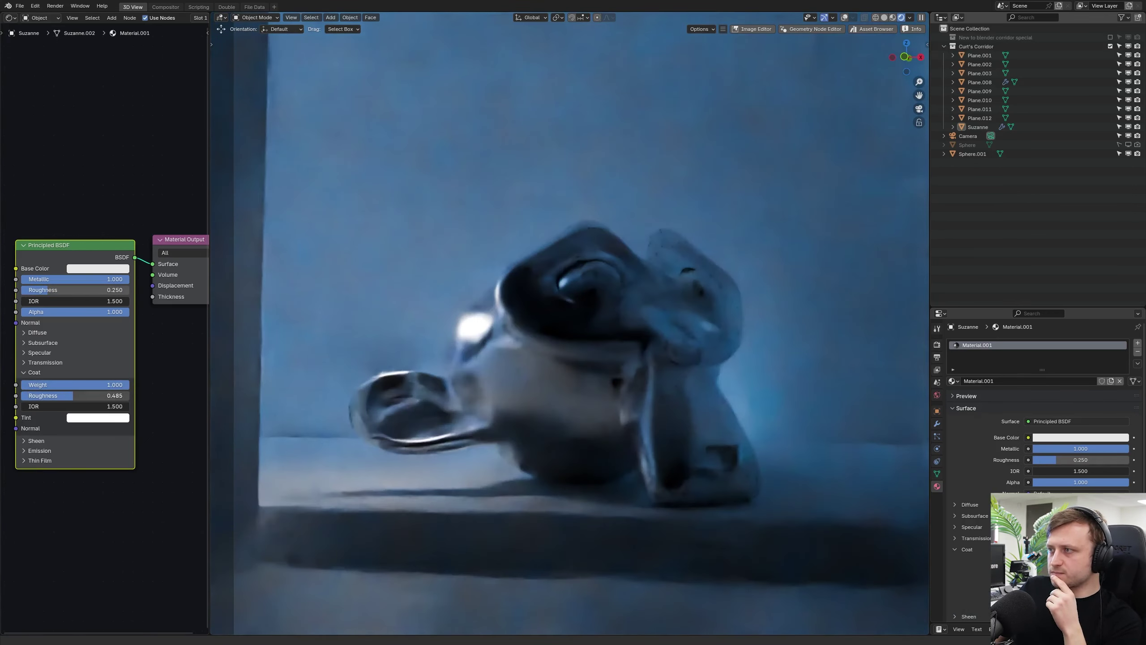
{"action": "scroll", "coordinate": [628, 373], "scroll_direction": "down", "scroll_amount": 5}
Step: Rotate the monkey head about the global Z axis until its face is angled toward the corridor's left wall
{"action": "left_click", "coordinate": [628, 373]}
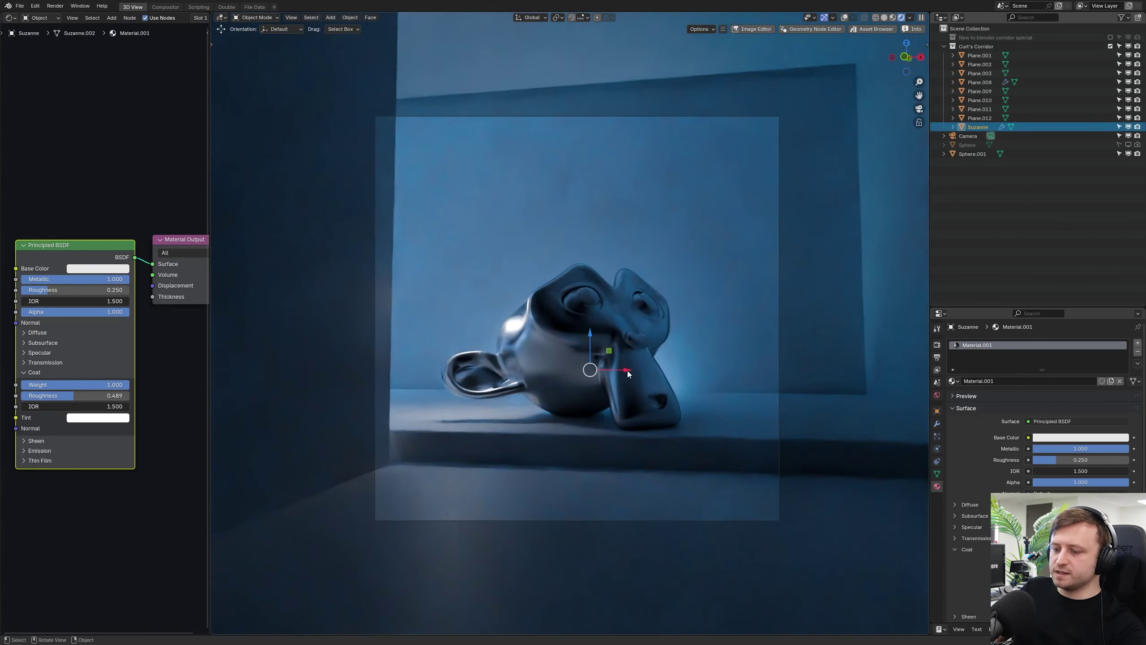
{"action": "key", "text": "r"}
{"action": "key", "text": "z"}
{"action": "left_click", "coordinate": [650, 415]}
{"action": "scroll", "coordinate": [650, 415], "scroll_direction": "up", "scroll_amount": 2}
{"action": "key", "text": "r"}
{"action": "key", "text": "z"}
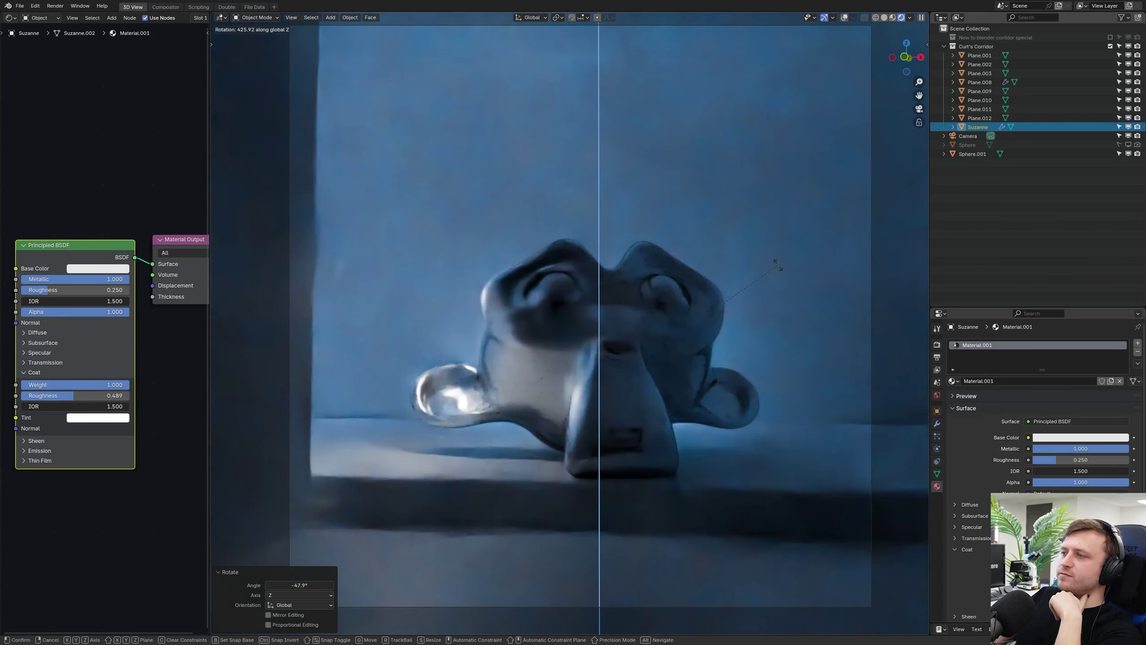
{"action": "left_click", "coordinate": [831, 425]}
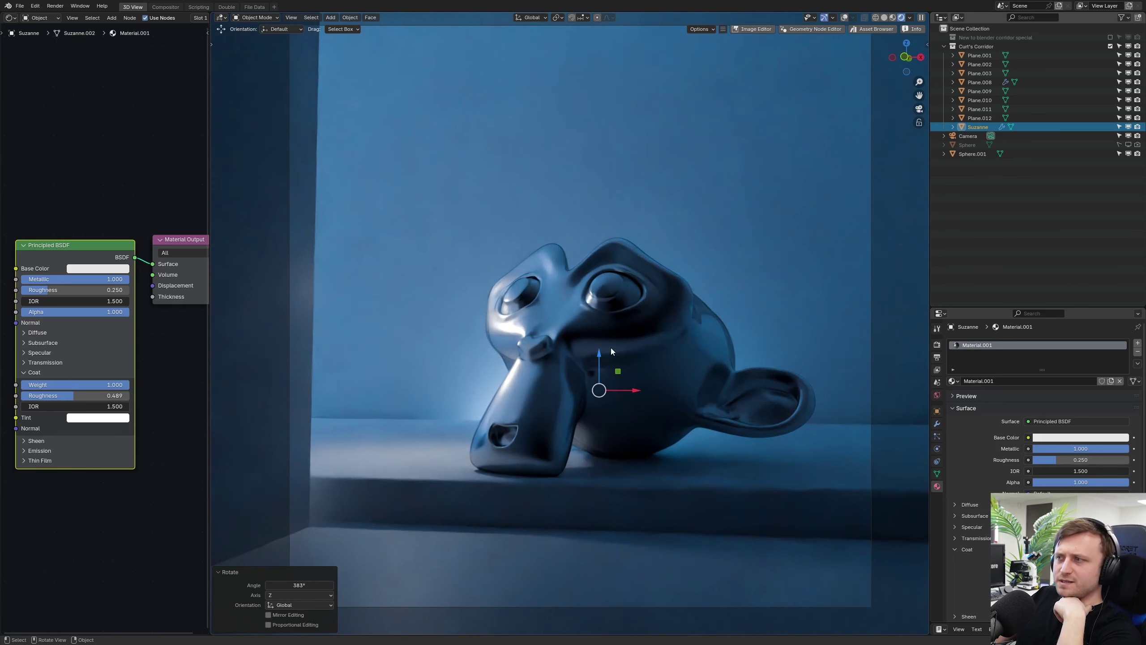
{"action": "scroll", "coordinate": [439, 489], "scroll_direction": "up", "scroll_amount": 1}
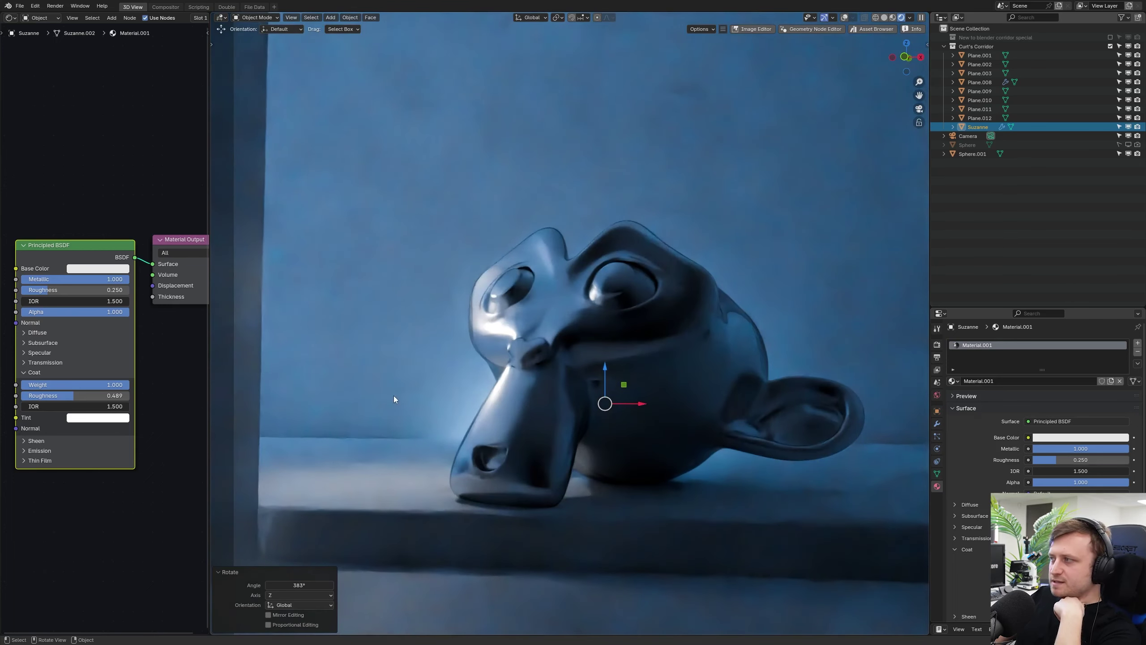
Step: Lower the sphere light in front of the monkey's face by about 0.10 m and place a duplicate just beyond the ear
{"action": "left_click", "coordinate": [377, 284]}
{"action": "key", "text": "shift+alt+z"}
{"action": "key", "text": "g"}
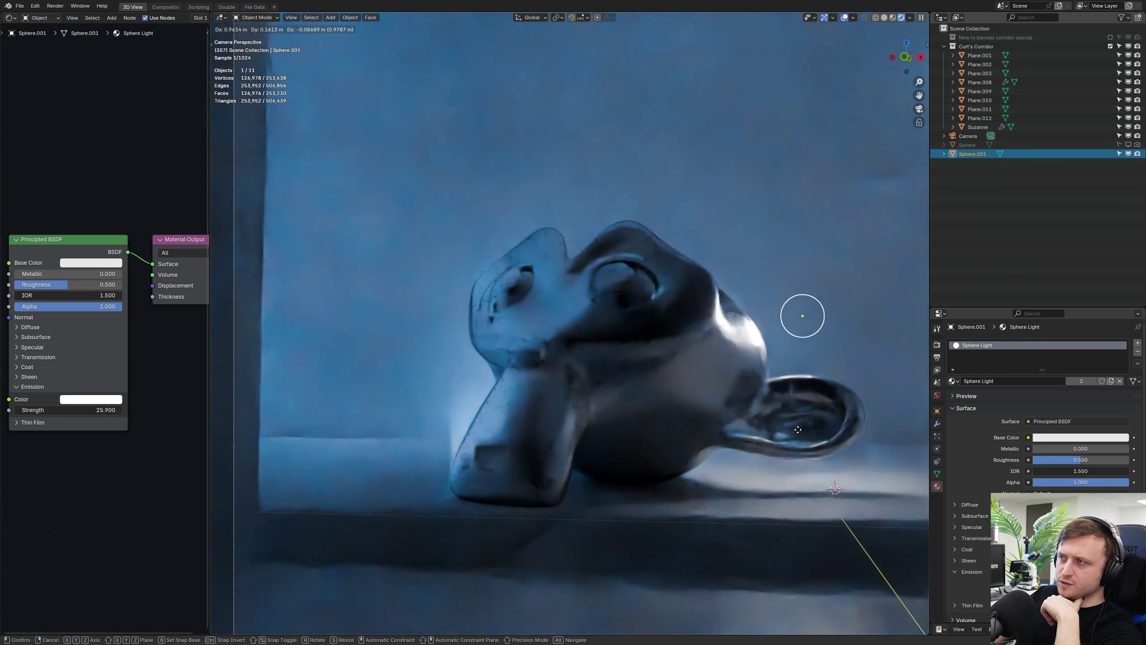
{"action": "left_click", "coordinate": [382, 432]}
{"action": "key", "text": "shift+d"}
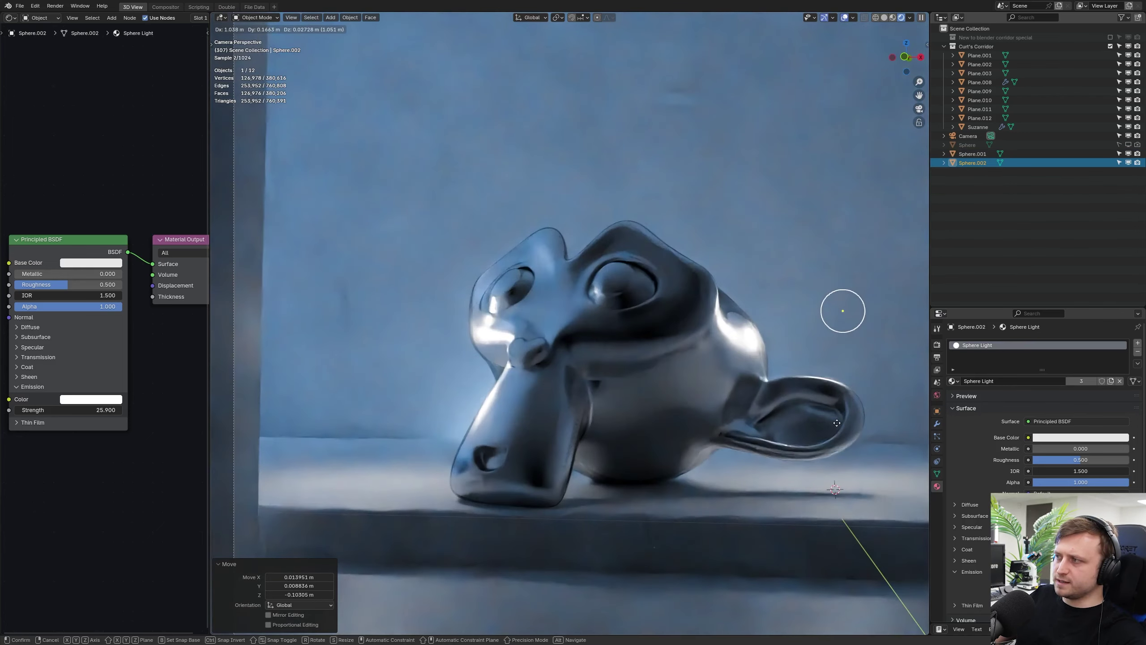
{"action": "left_click", "coordinate": [890, 509]}
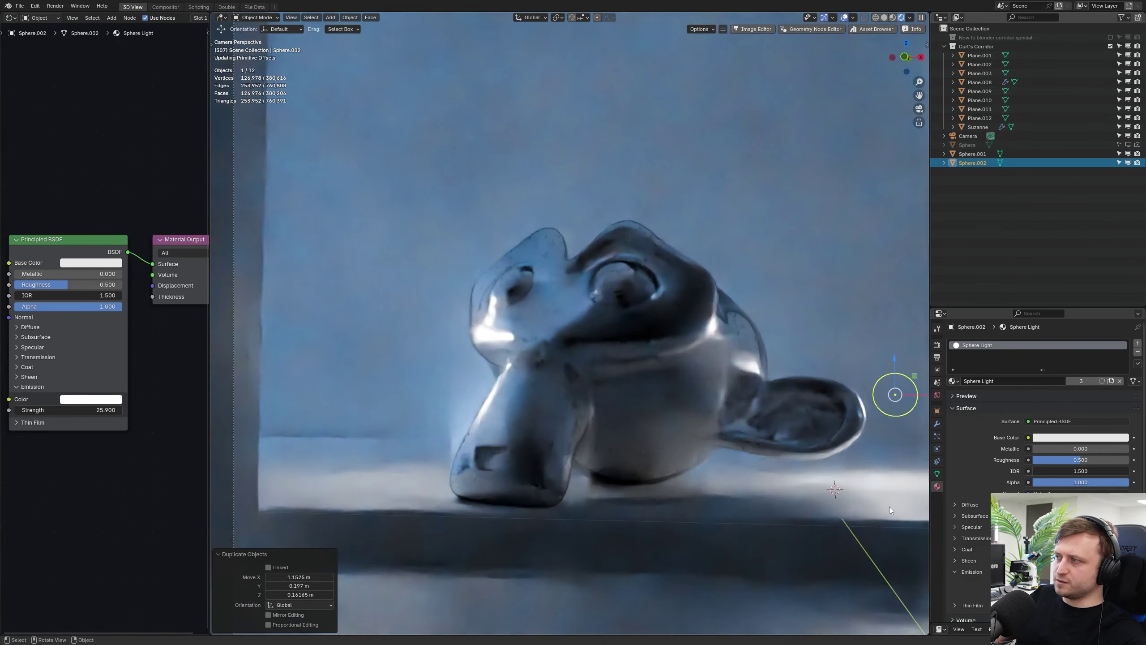
Step: Place another duplicate of the sphere light above the back of the monkey head and shift it about 0.05 m along Y
{"action": "key", "text": "shift+d"}
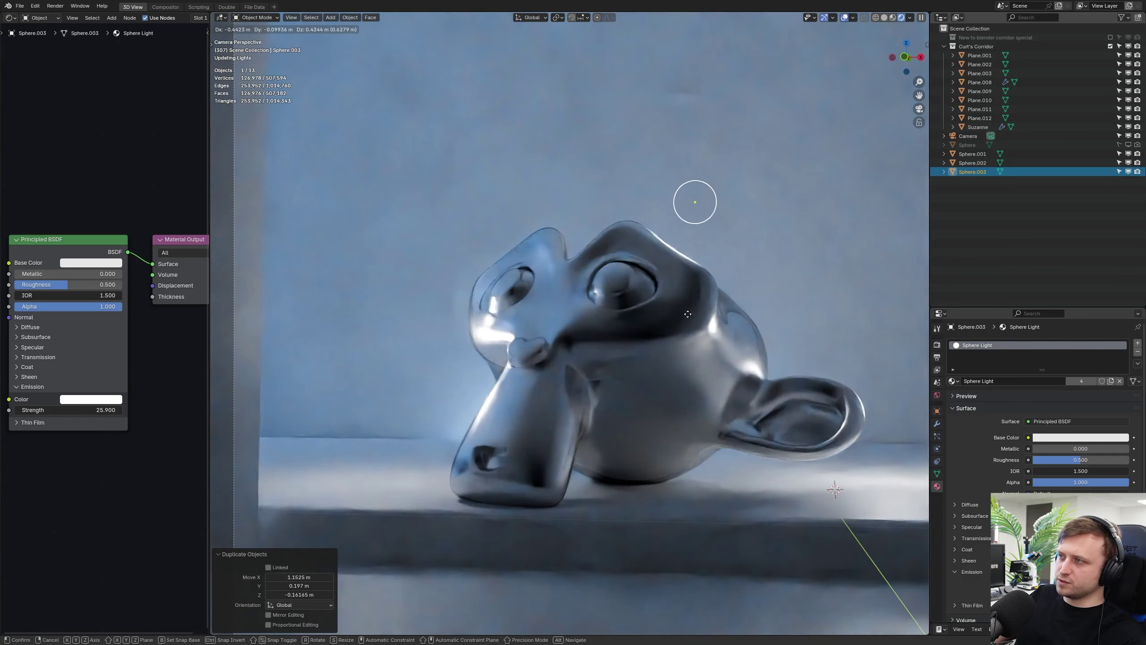
{"action": "left_click", "coordinate": [688, 314]}
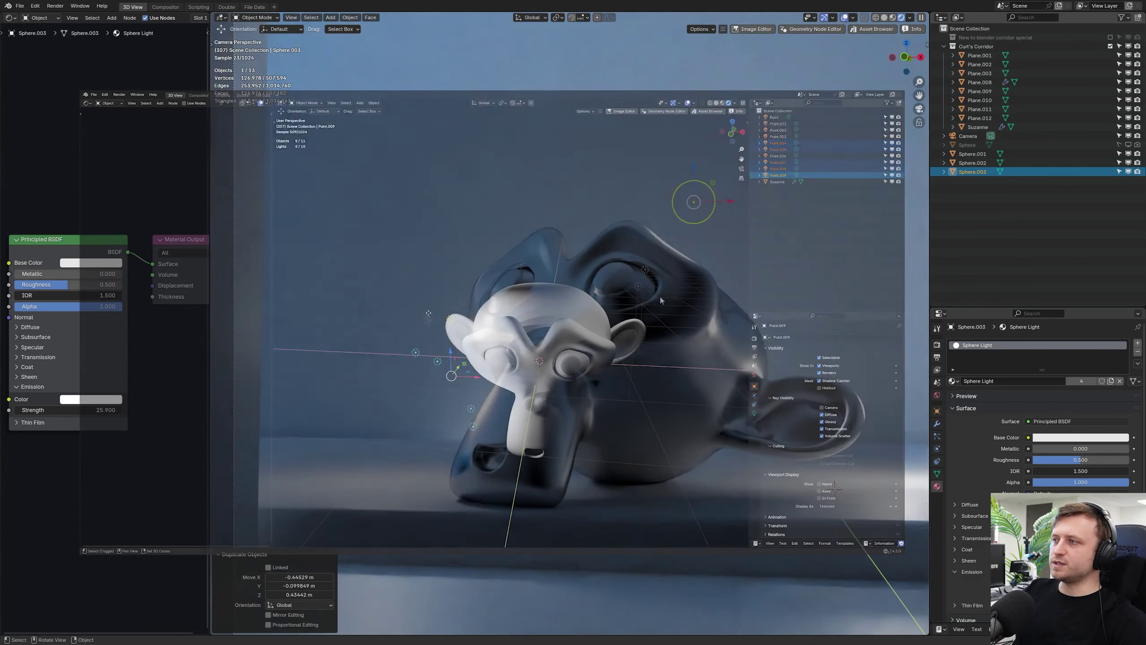
{"action": "middle_click_drag", "start_coordinate": [660, 301], "coordinate": [680, 312]}
{"action": "key", "text": "g"}
{"action": "left_click", "coordinate": [622, 335]}
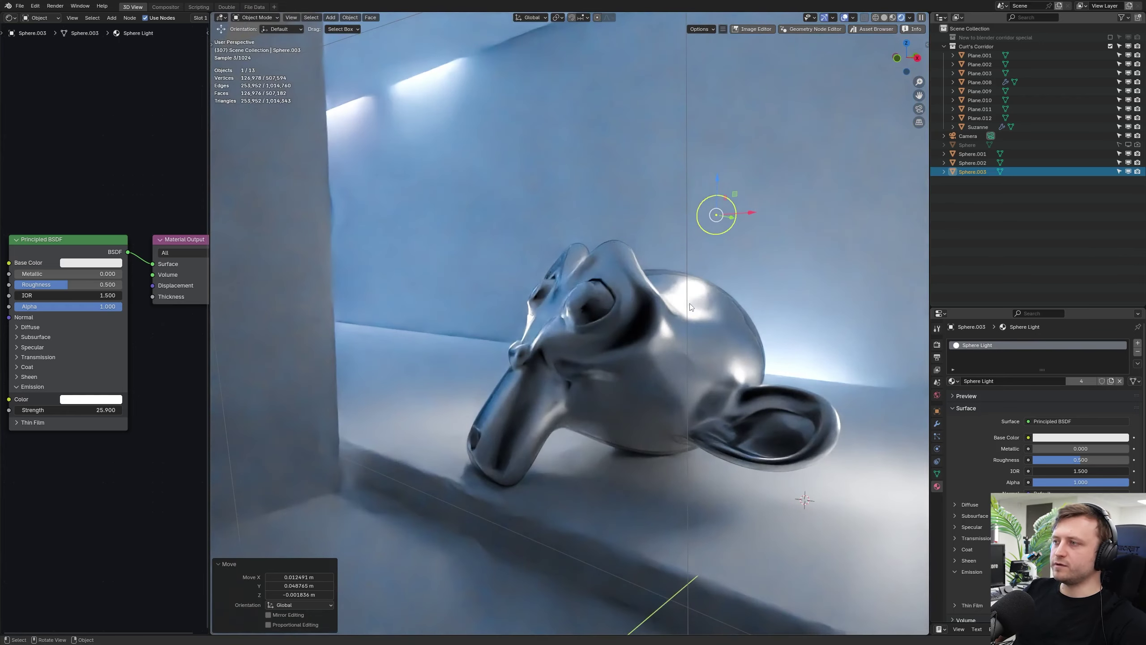
Step: Add two more sphere light duplicates in the camera view, one above the forehead and one beneath the monkey head
{"action": "key", "text": "KP_0"}
{"action": "key", "text": "shift+d"}
{"action": "left_click", "coordinate": [498, 259]}
{"action": "key", "text": "g"}
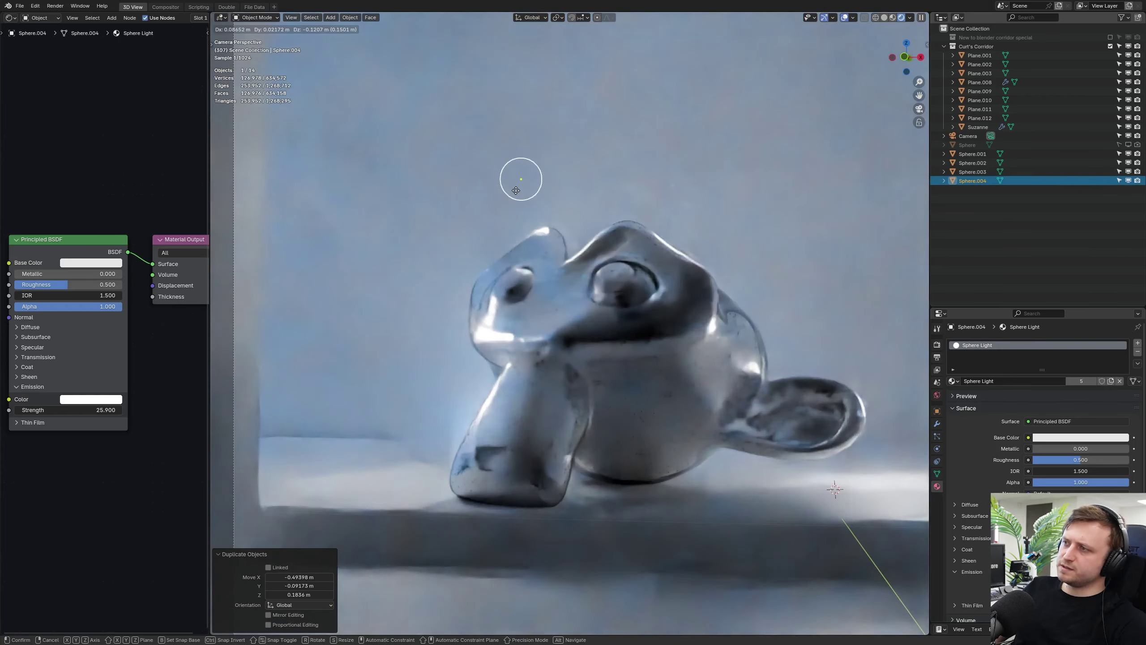
{"action": "key", "text": "g"}
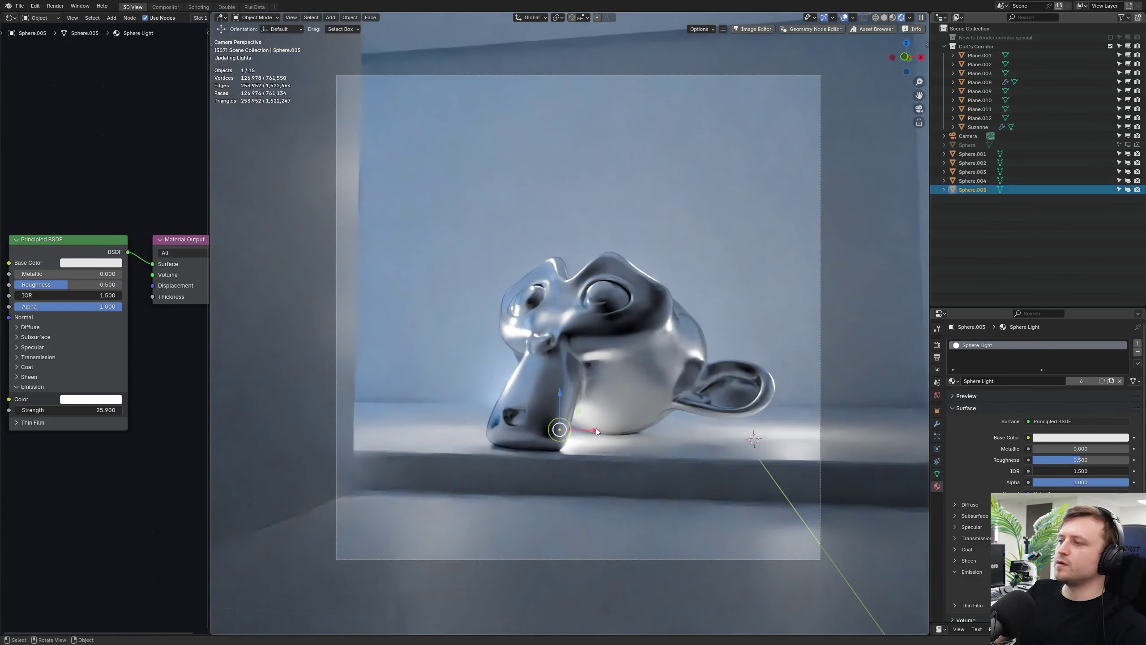
Step: Move the sphere light beneath the monkey head along X and by about 0.012 m along Y
{"action": "key", "text": "g"}
{"action": "key", "text": "x"}
{"action": "left_click", "coordinate": [592, 438]}
{"action": "middle_click_drag", "start_coordinate": [593, 439], "coordinate": [476, 455]}
{"action": "left_click_drag", "start_coordinate": [572, 473], "coordinate": [579, 474]}
{"action": "left_click", "coordinate": [580, 473]}
{"action": "key", "text": "KP_0"}
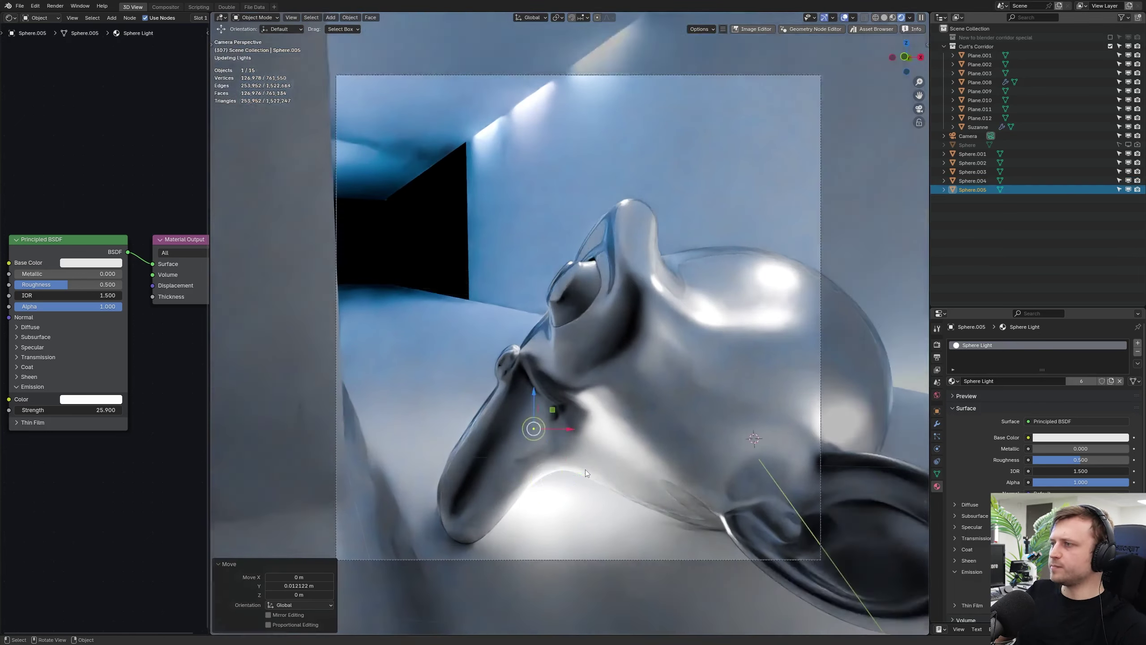
Step: Try walking the camera back to show more of the corridor around the monkey head
{"action": "key", "text": "alt+a"}
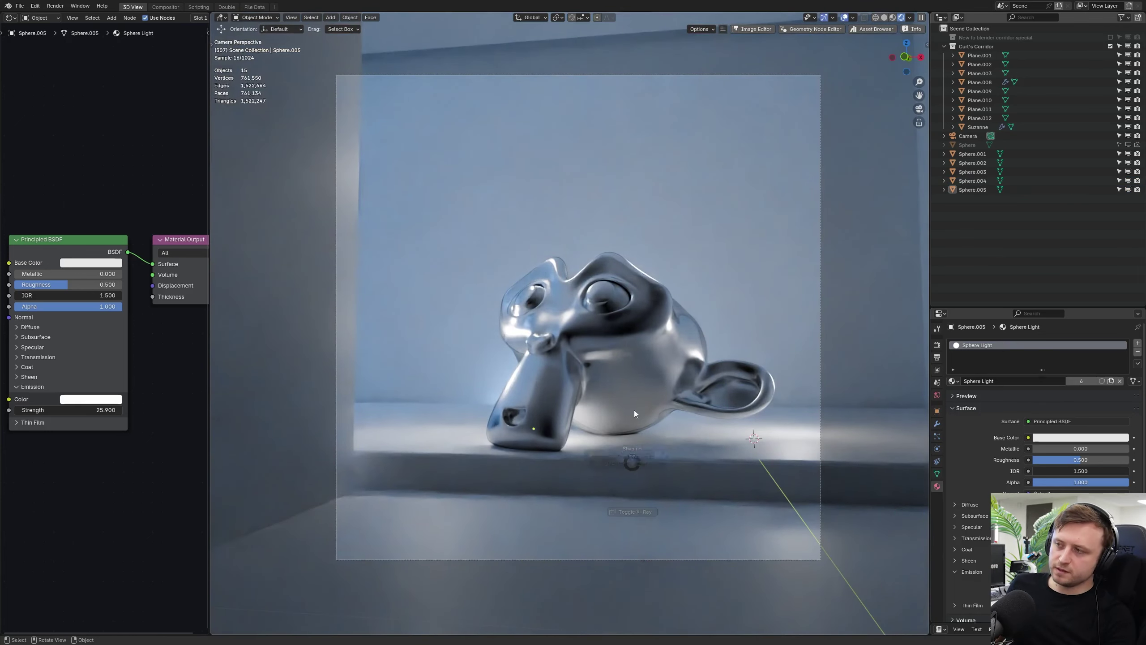
{"action": "key", "text": "shift+alt+z"}
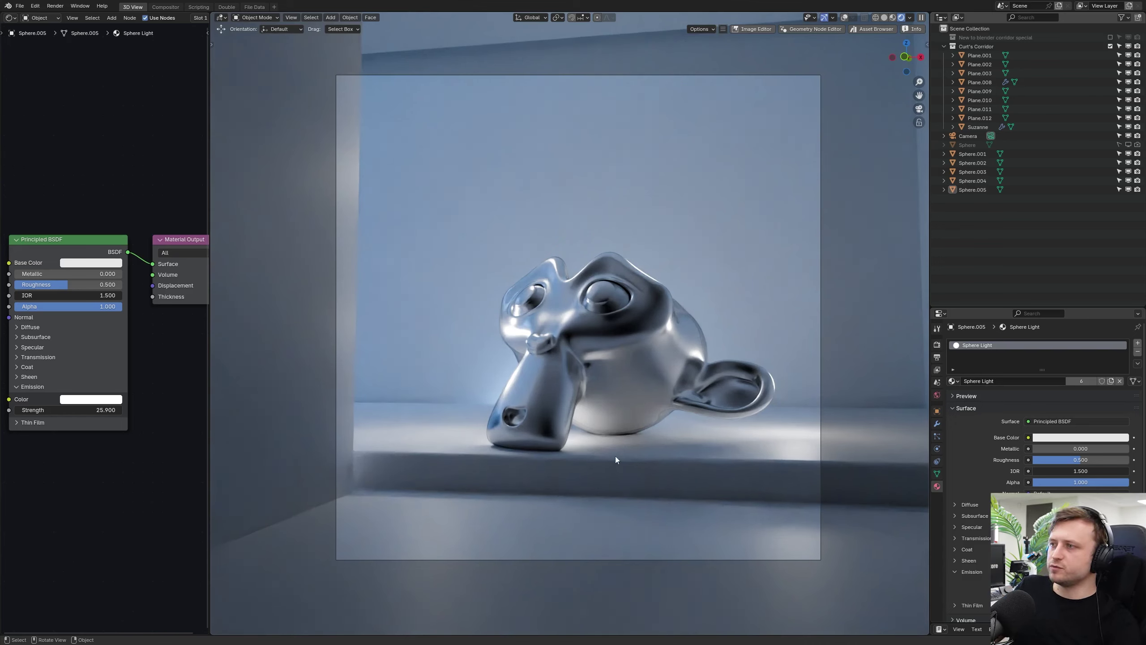
{"action": "key", "text": "shift+grave"}
{"action": "key", "text": "s"}
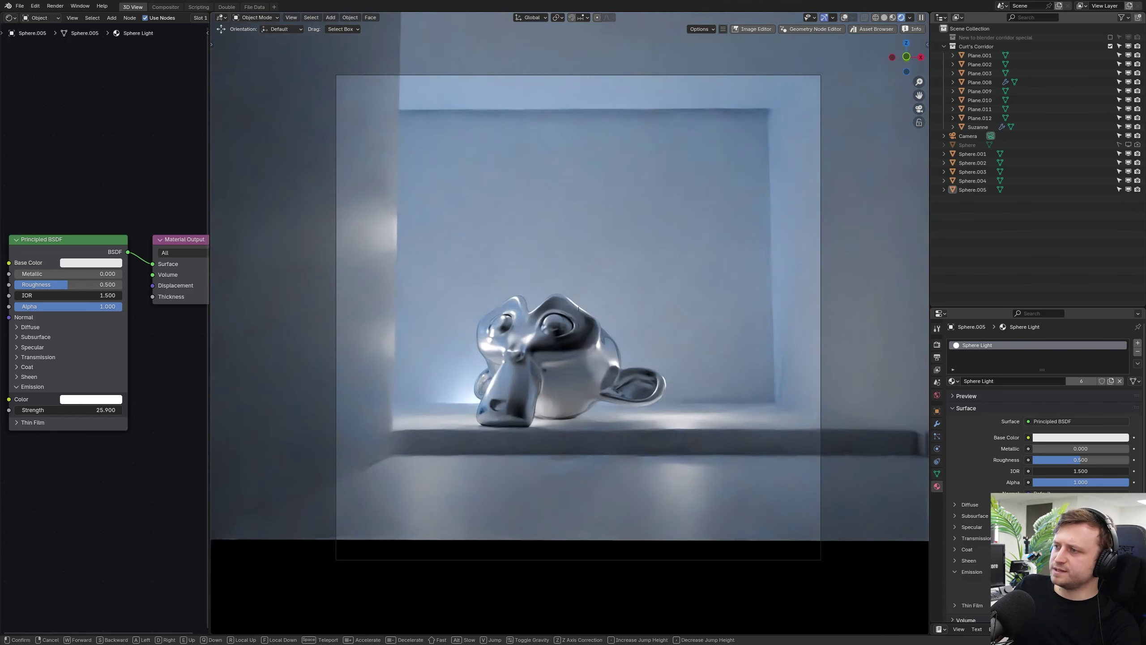
{"action": "key", "text": "w"}
{"action": "left_click", "coordinate": [676, 462]}
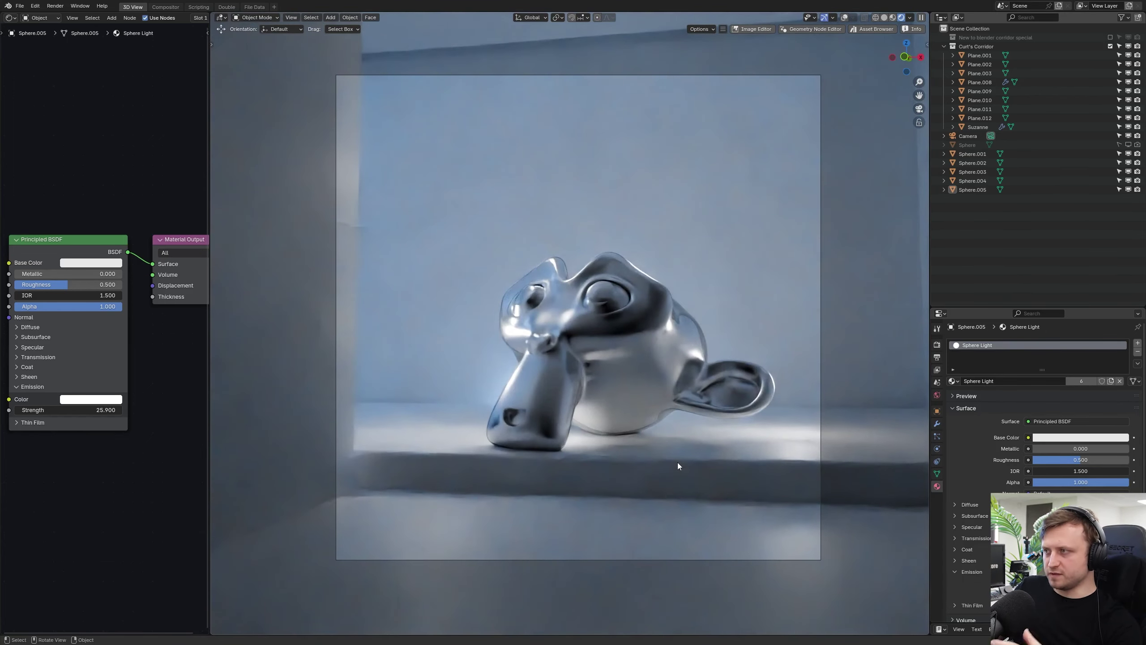
Step: Set the emission strength of the Light and Light 2 materials to 0
{"action": "type", "text": "0"}
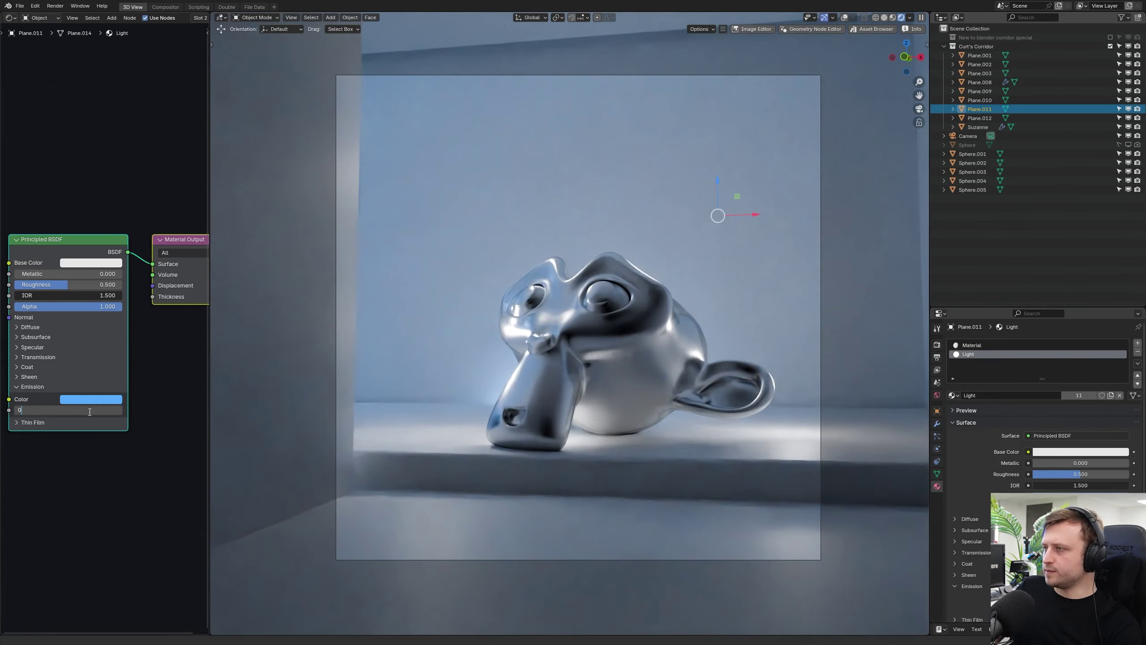
{"action": "key", "text": "Return"}
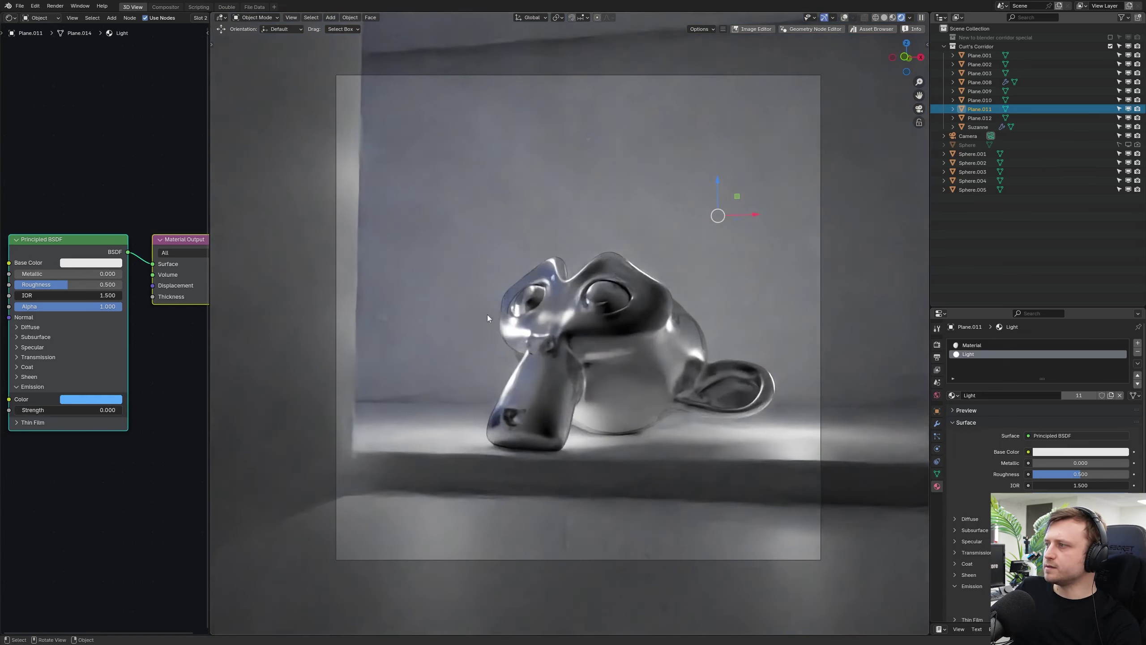
{"action": "left_click", "coordinate": [488, 315]}
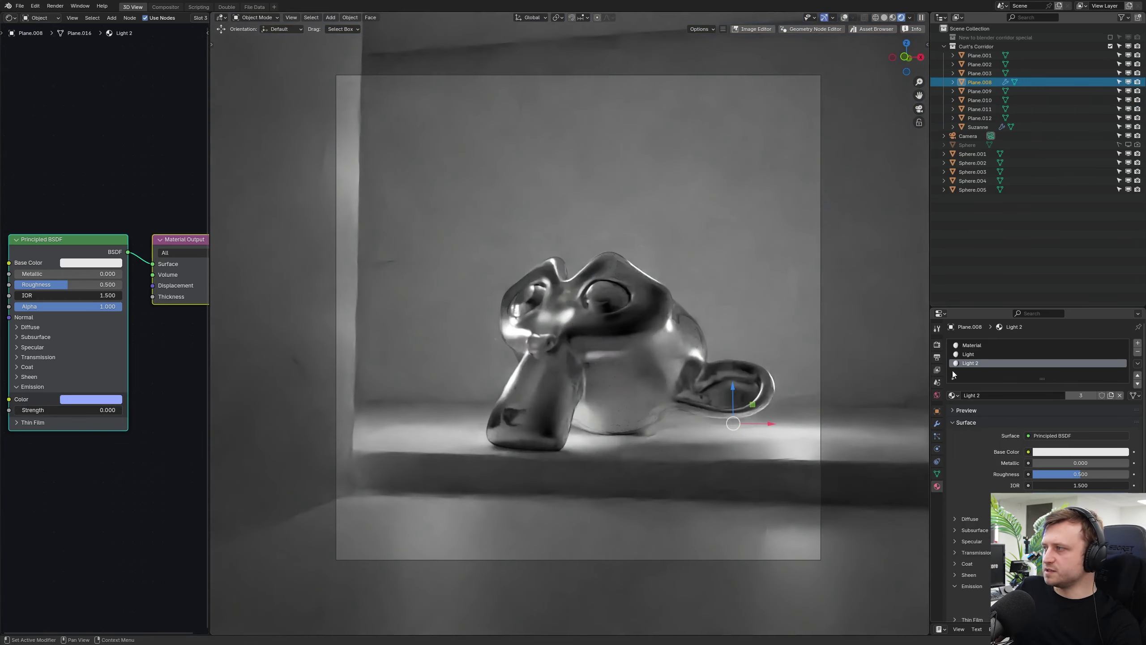
Step: Check the emission settings of the Light and Light 2 materials on the step plane and examine the surrounding geometry
{"action": "left_click", "coordinate": [967, 356]}
{"action": "mouse_move", "coordinate": [521, 458]}
{"action": "middle_mouse_down"}
{"action": "mouse_move", "coordinate": [571, 430]}
{"action": "mouse_move", "coordinate": [638, 358]}
{"action": "mouse_move", "coordinate": [399, 353]}
{"action": "middle_mouse_up"}
{"action": "key", "text": "z"}
{"action": "mouse_move", "coordinate": [597, 378]}
{"action": "middle_mouse_down"}
{"action": "mouse_move", "coordinate": [704, 377]}
{"action": "mouse_move", "coordinate": [620, 406]}
{"action": "mouse_move", "coordinate": [543, 395]}
{"action": "middle_mouse_up"}
{"action": "key", "text": "KP_0"}
{"action": "key", "text": "z"}
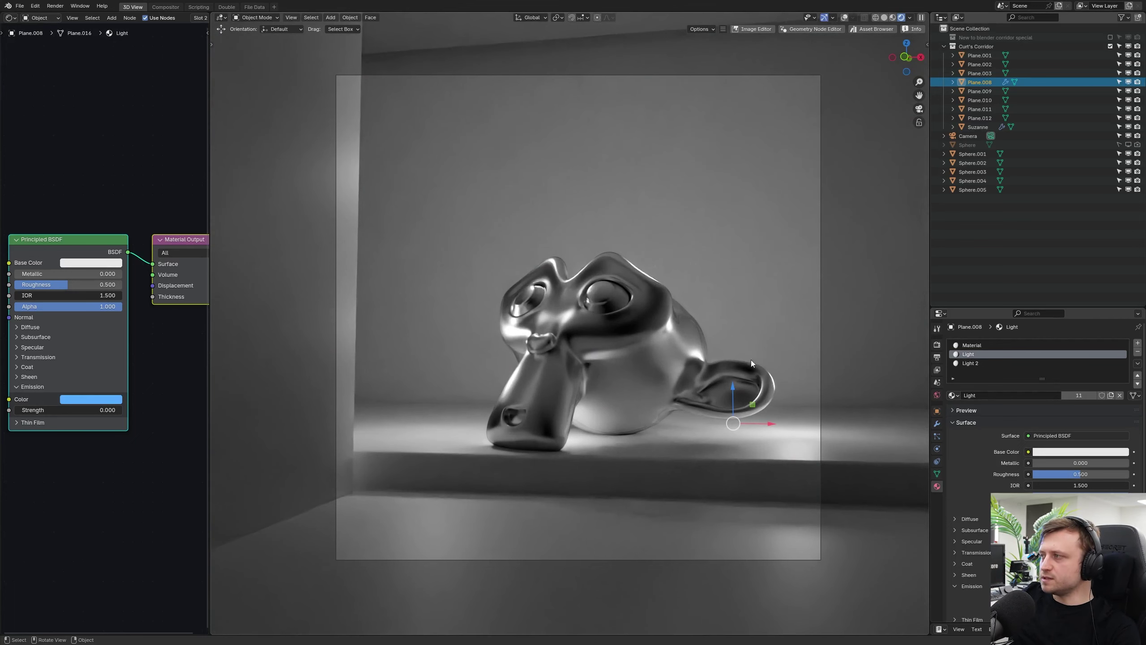
{"action": "left_click", "coordinate": [984, 363]}
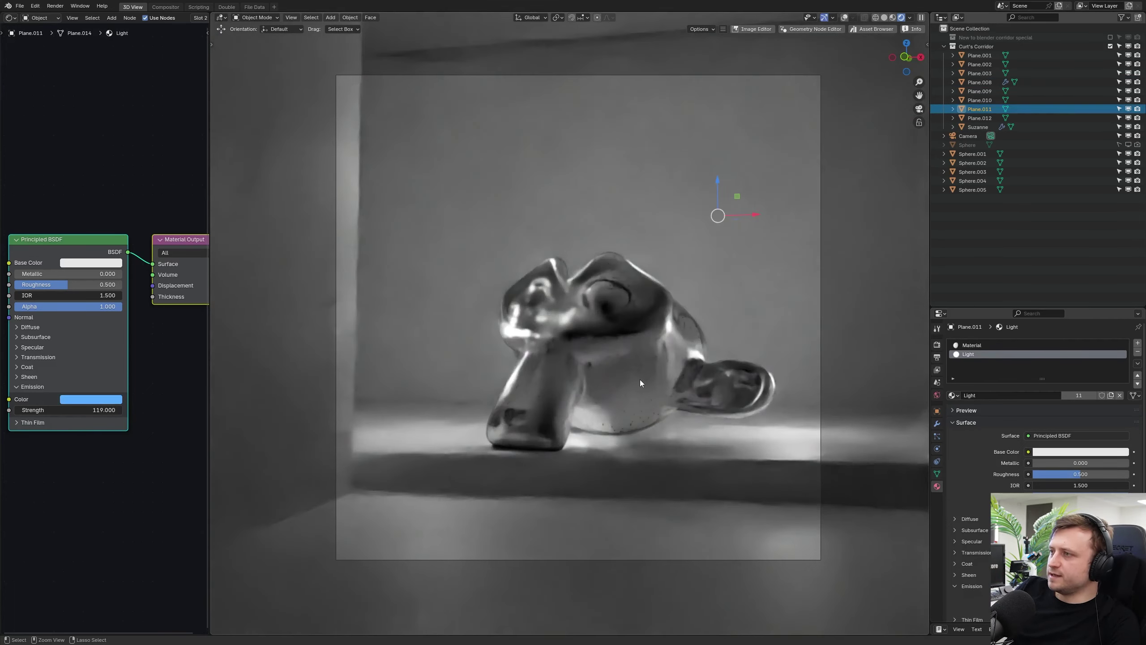
Step: Undo the emission strength changes and the latest moves of the sphere light beneath the monkey head
{"action": "left_click", "coordinate": [640, 383]}
{"action": "key", "text": "ctrl+z"}
{"action": "key", "text": "ctrl+z"}
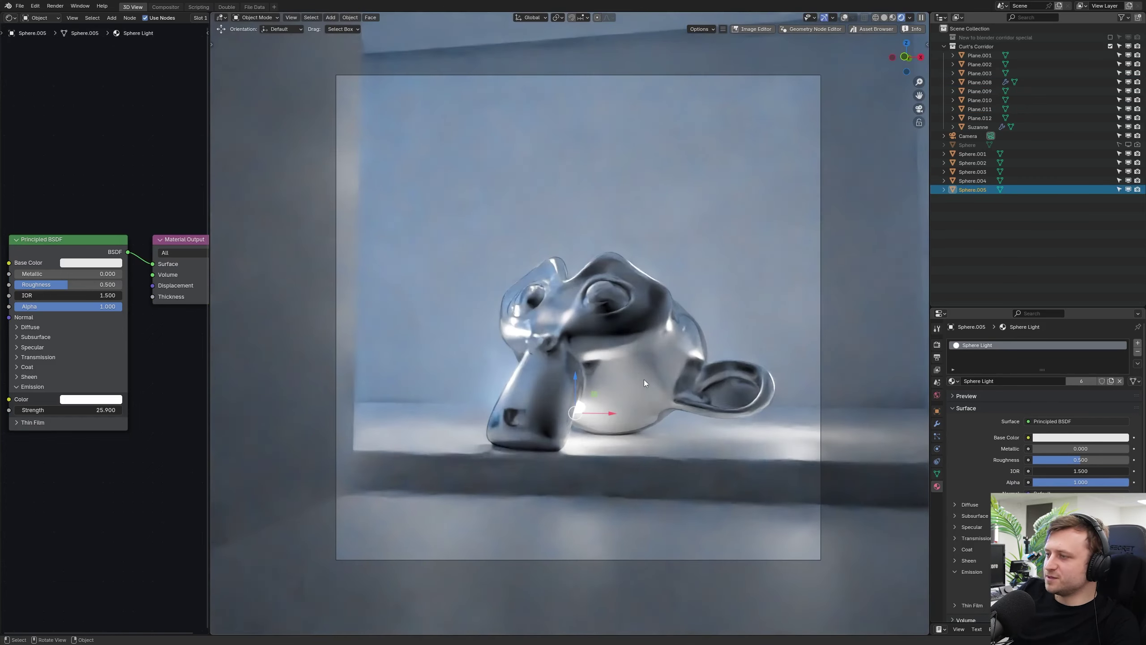
Step: Open the step plane beneath the monkey head for editing in face select mode
{"action": "left_click", "coordinate": [643, 379]}
{"action": "left_click", "coordinate": [762, 429]}
{"action": "middle_click_drag", "start_coordinate": [762, 429], "coordinate": [704, 467]}
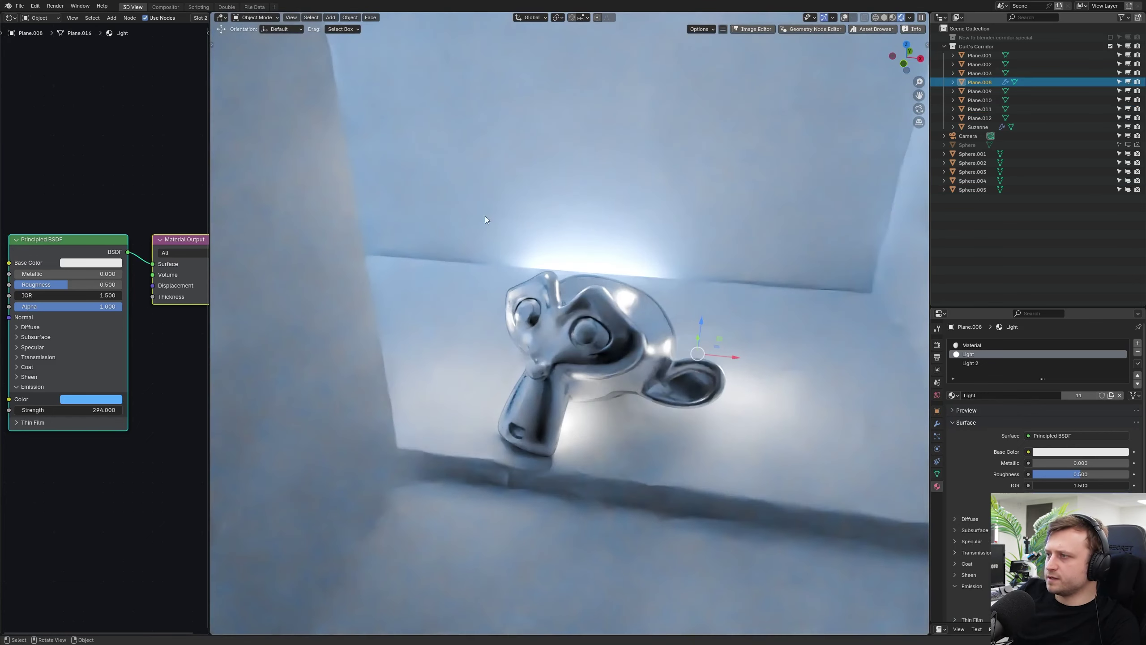
{"action": "key", "text": "KP_0"}
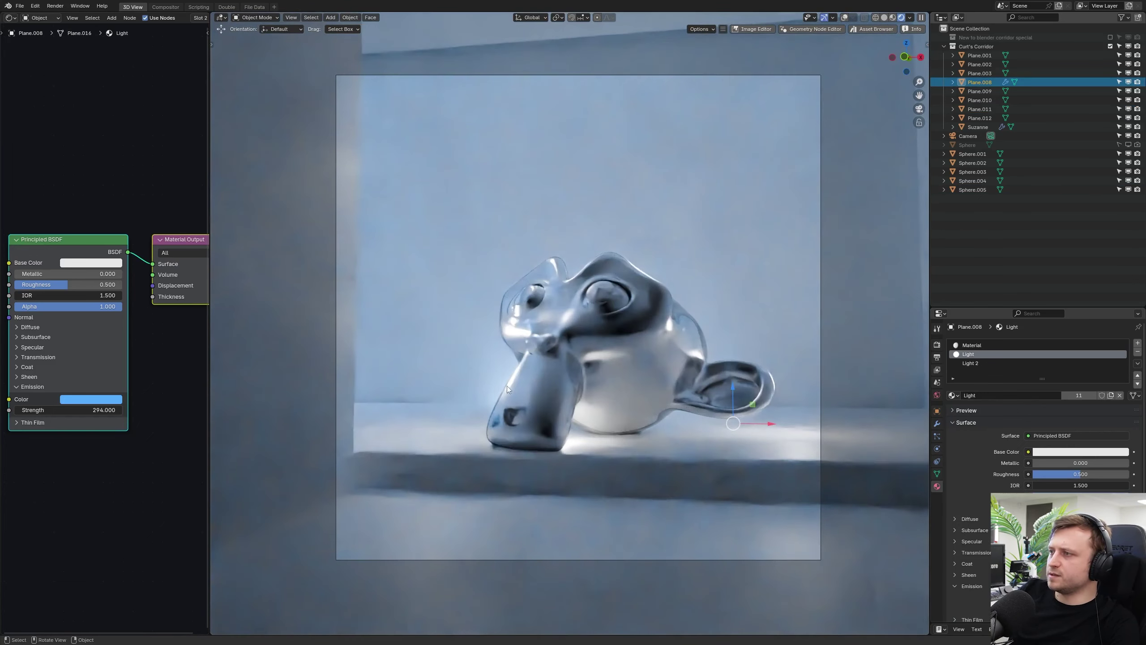
{"action": "middle_click_drag", "start_coordinate": [485, 421], "coordinate": [660, 431]}
{"action": "key", "text": "Tab"}
{"action": "key", "text": "alt+shift+z"}
{"action": "left_click", "coordinate": [594, 286]}
{"action": "key", "text": "3"}
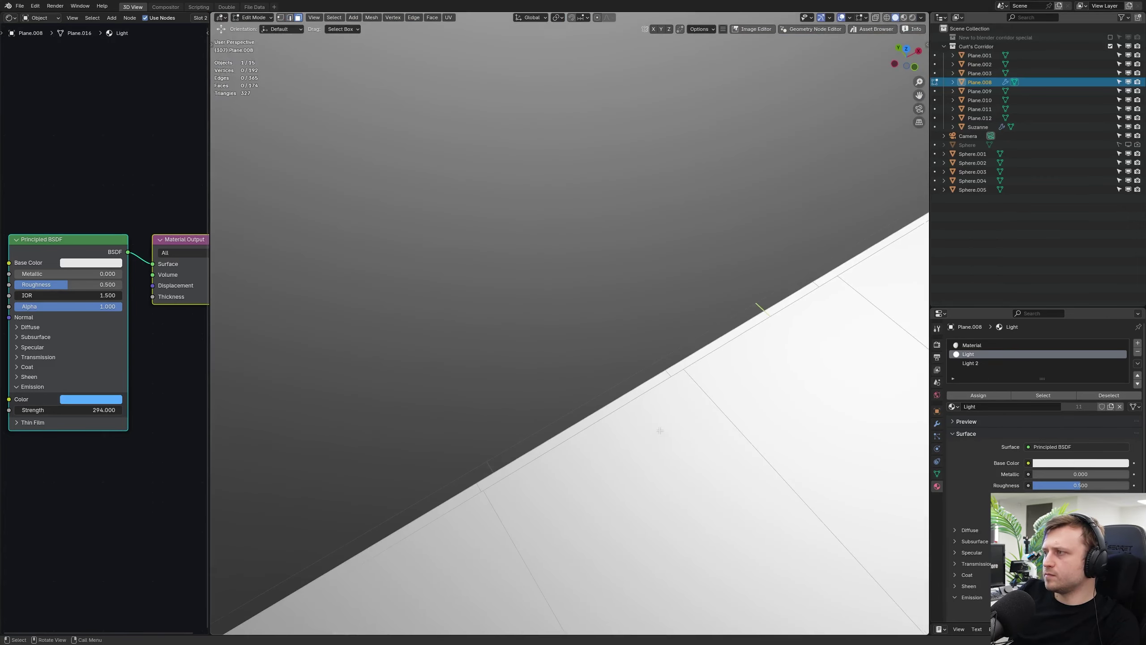
Step: Select the row of narrow faces along the step plane's back edge and assign them the Light 2 material
{"action": "left_click", "coordinate": [576, 423]}
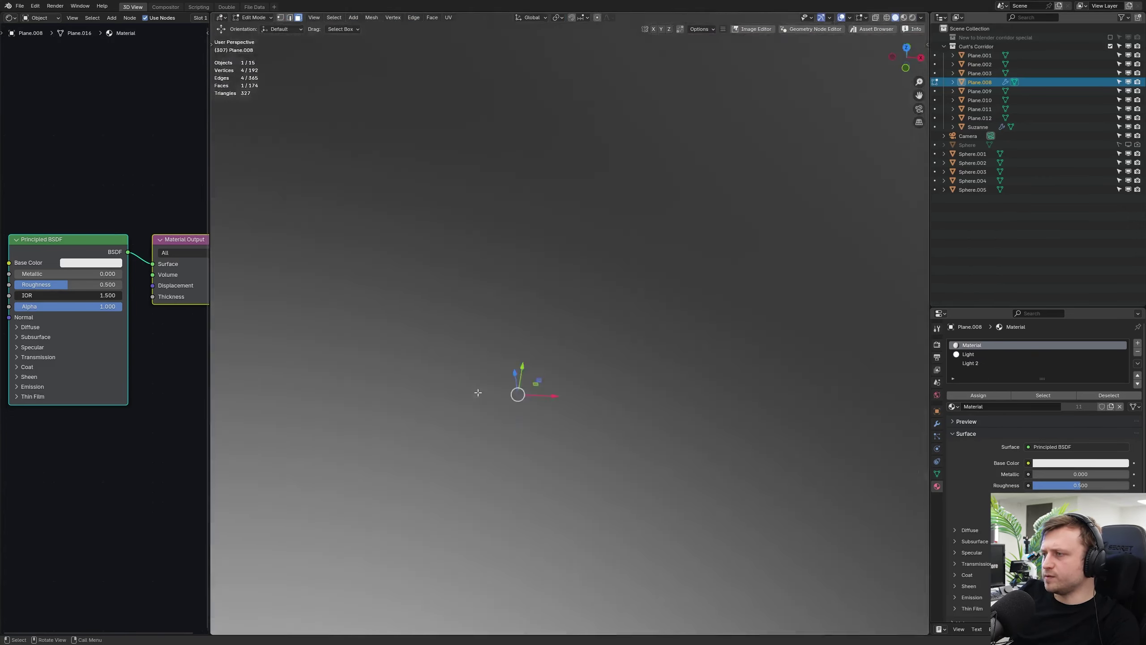
{"action": "key", "text": "KP_0"}
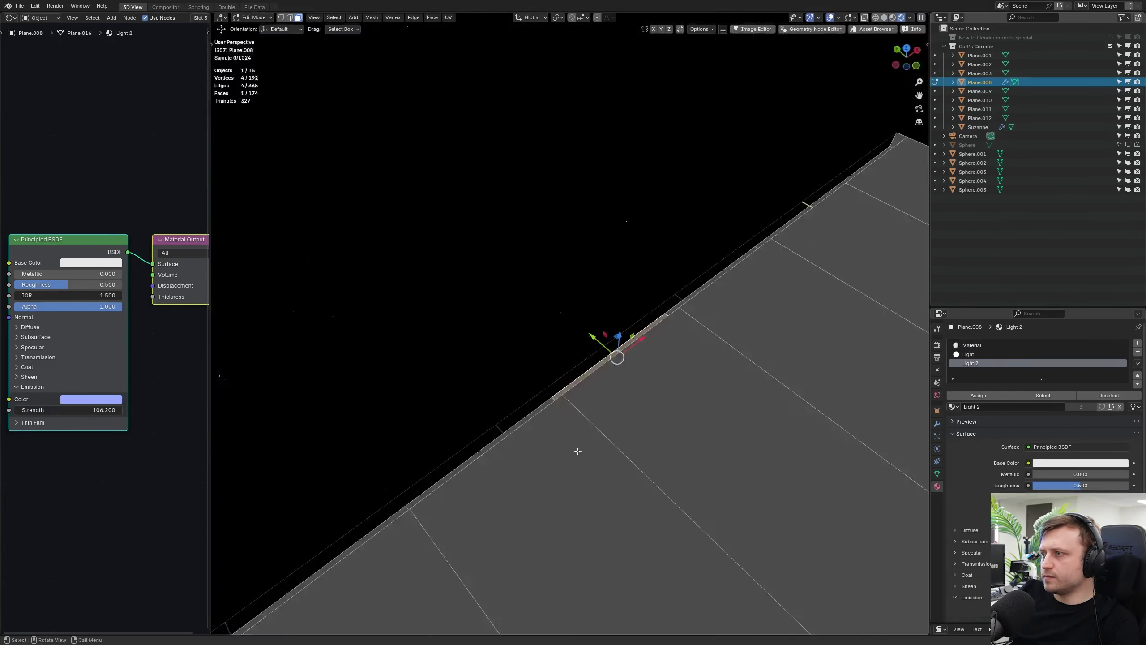
{"action": "middle_click_drag", "start_coordinate": [578, 451], "coordinate": [621, 445]}
{"action": "left_click", "coordinate": [533, 484]}
{"action": "left_click", "coordinate": [587, 209], "text": "ctrl"}
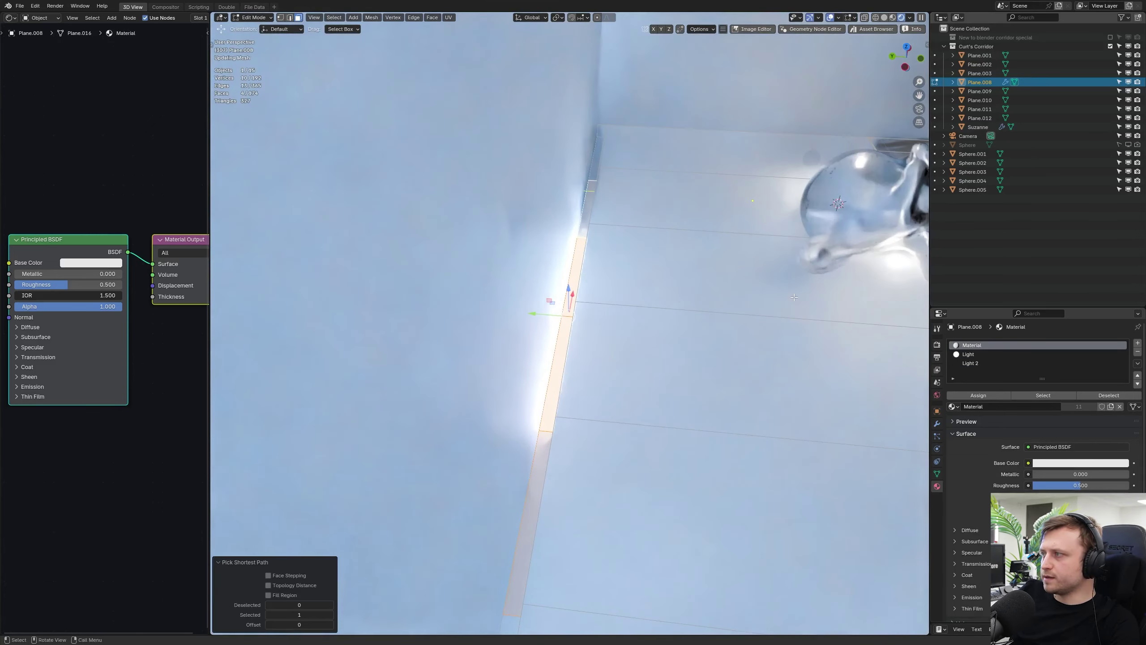
{"action": "left_click", "coordinate": [981, 363]}
{"action": "left_click", "coordinate": [978, 395]}
{"action": "key", "text": "KP_0"}
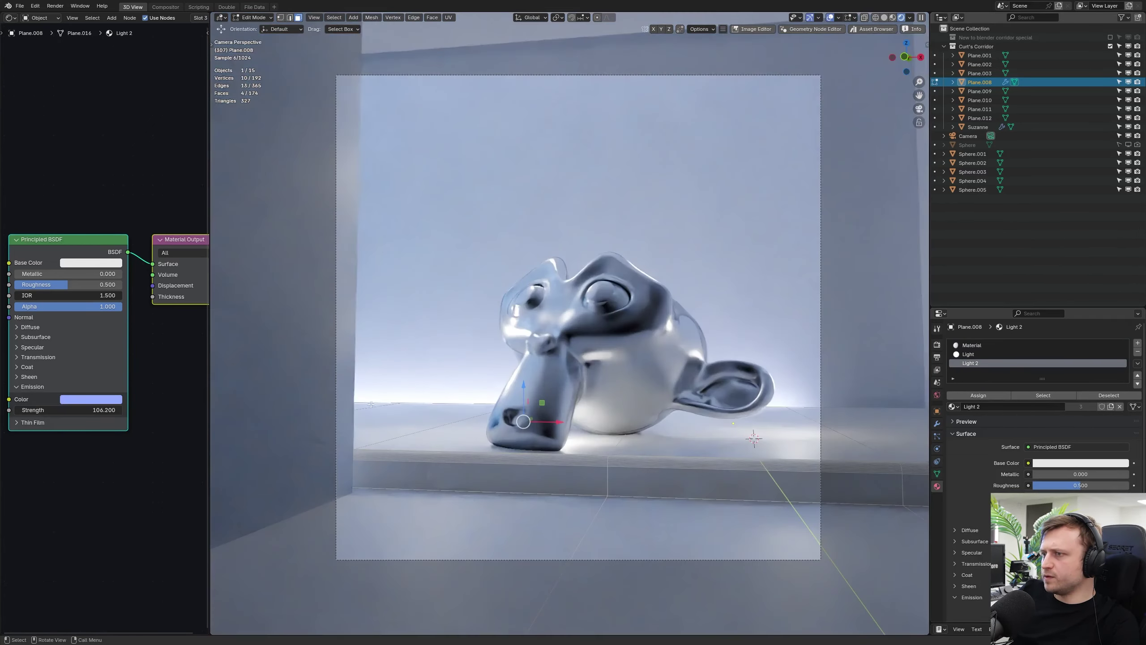
{"action": "key", "text": "shift+alt+z"}
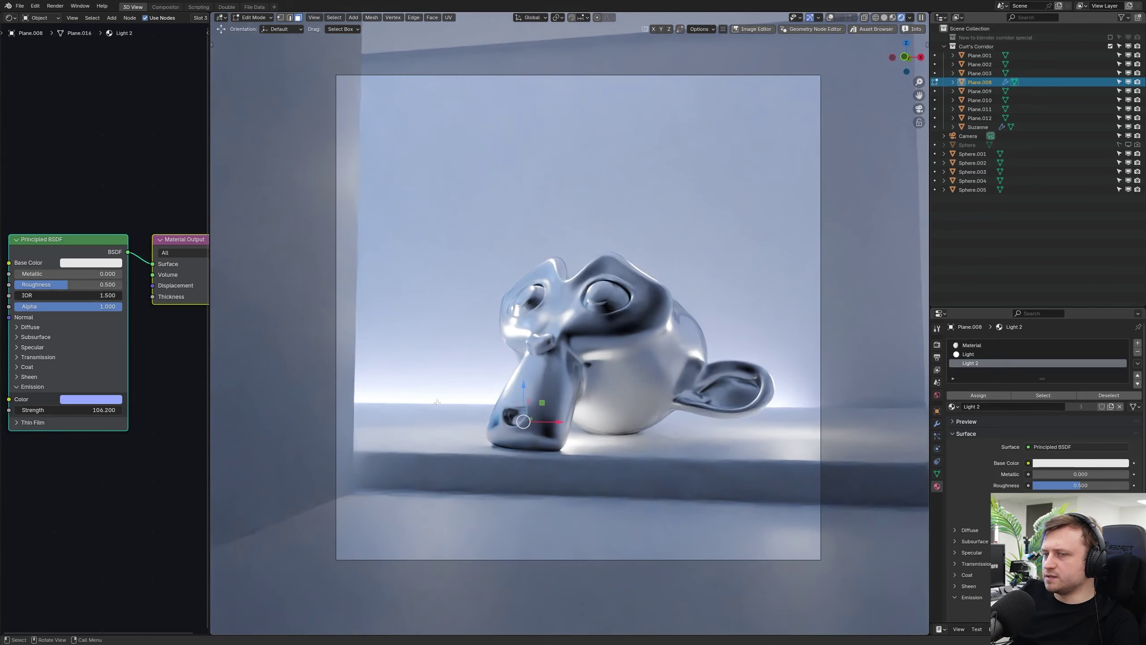
Step: Inspect the narrow strip's end near the corridor wall in solid shading and return to object mode in the rendered camera view
{"action": "mouse_move", "coordinate": [808, 376]}
{"action": "middle_mouse_down"}
{"action": "mouse_move", "coordinate": [788, 409]}
{"action": "mouse_move", "coordinate": [661, 422]}
{"action": "mouse_move", "coordinate": [722, 447]}
{"action": "mouse_move", "coordinate": [692, 448]}
{"action": "middle_mouse_up"}
{"action": "scroll", "coordinate": [778, 420], "scroll_direction": "up", "scroll_amount": 3}
{"action": "key", "text": "z"}
{"action": "left_click", "coordinate": [740, 444]}
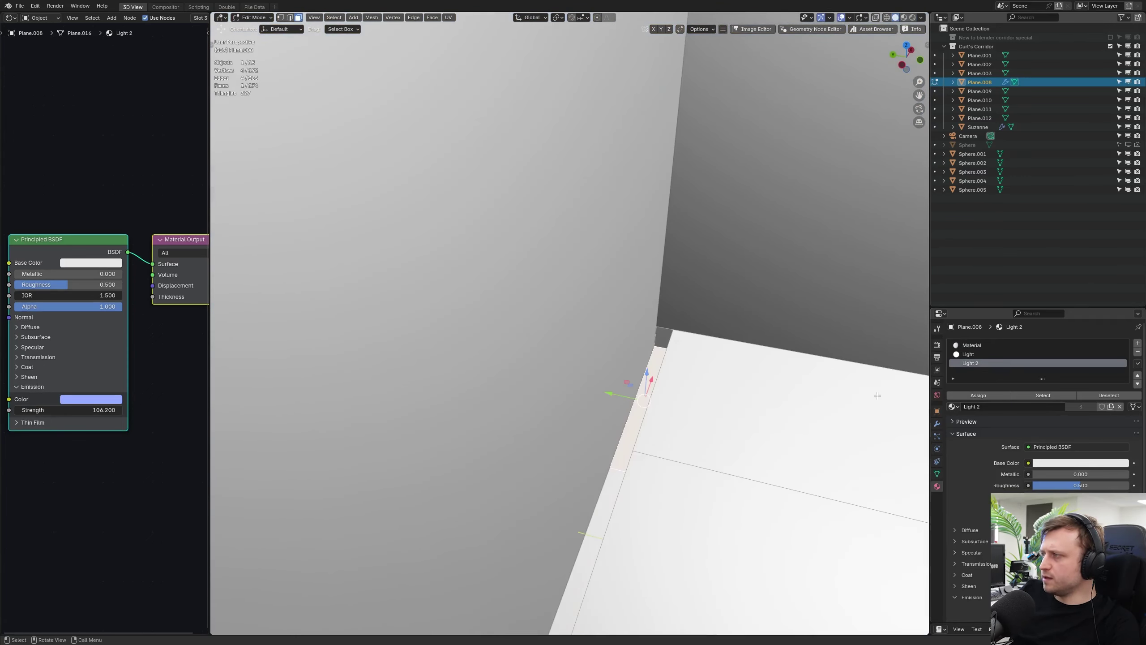
{"action": "key", "text": "KP_0"}
{"action": "key", "text": "shift+alt+z"}
{"action": "middle_click_drag", "start_coordinate": [470, 368], "coordinate": [558, 394], "text": "shift"}
{"action": "key", "text": "z"}
{"action": "left_click", "coordinate": [558, 357]}
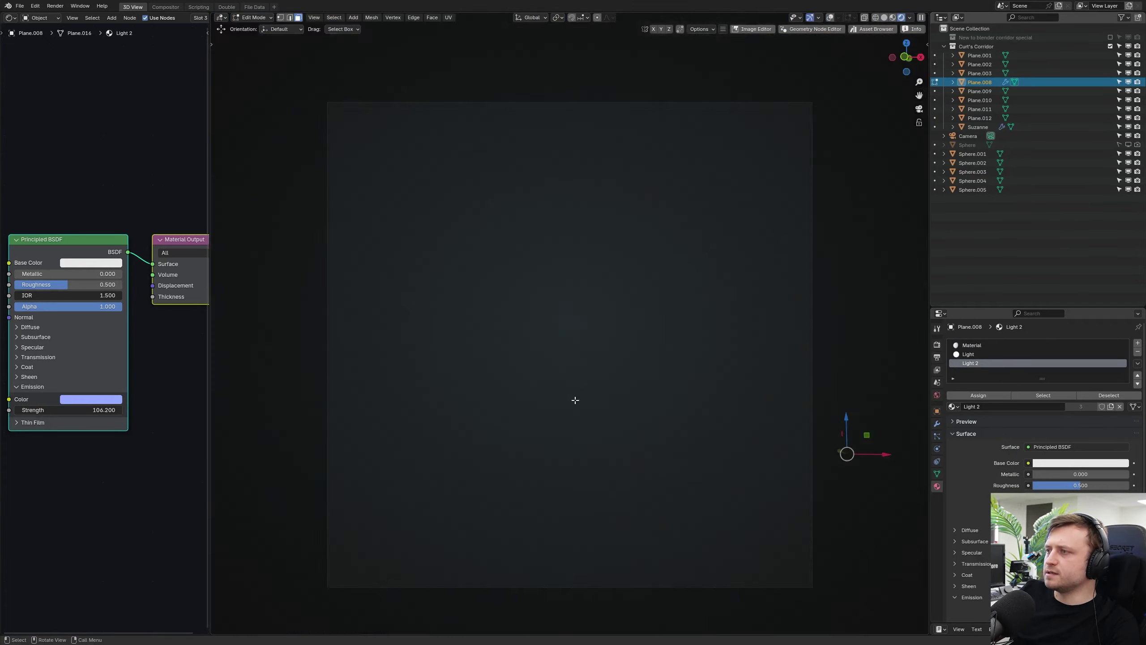
{"action": "key", "text": "Tab"}
{"action": "key", "text": "shift+alt+z"}
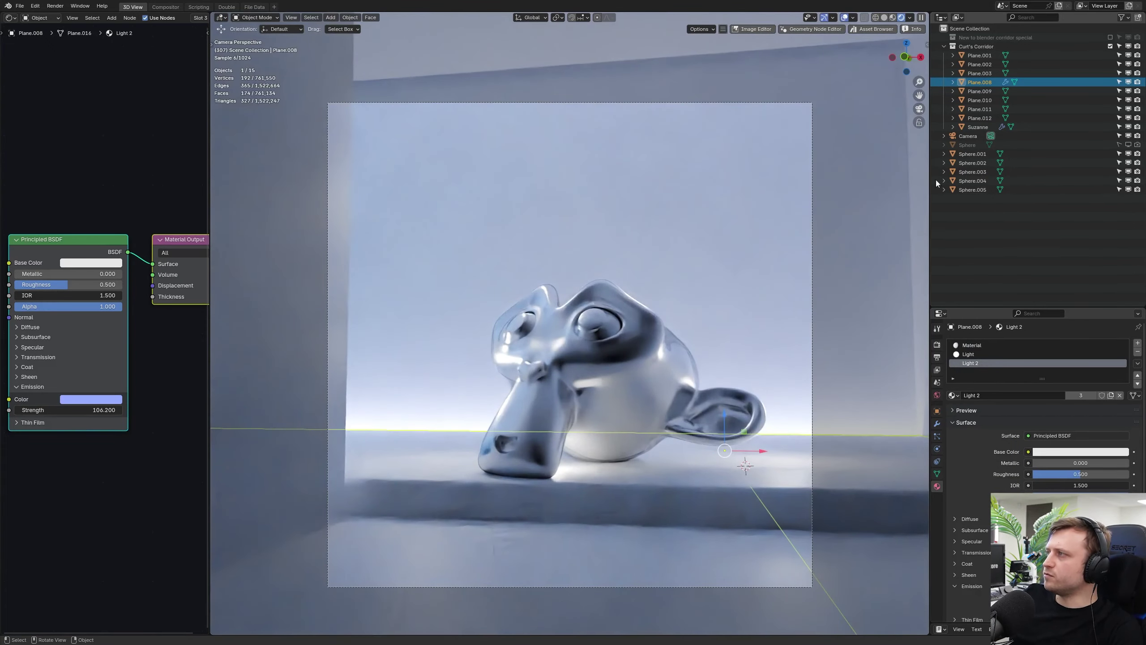
Step: Delete the sphere lights Sphere.001 and Sphere.002, the latter beside the monkey's ear, and check the rendered lighting
{"action": "left_click", "coordinate": [976, 190]}
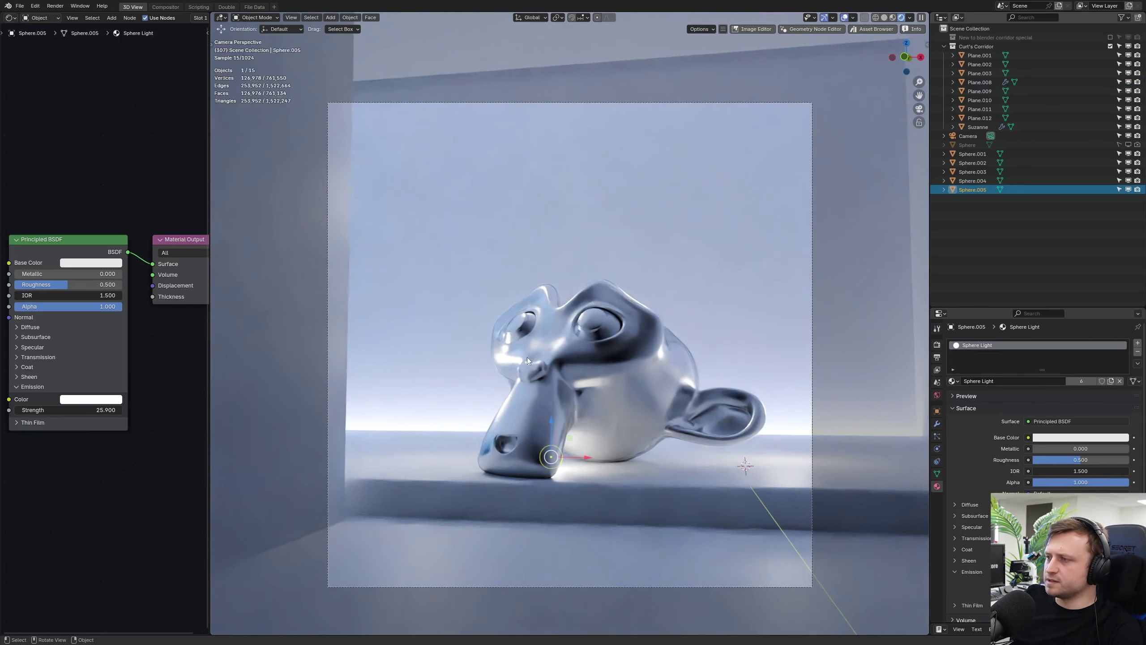
{"action": "key", "text": "Delete"}
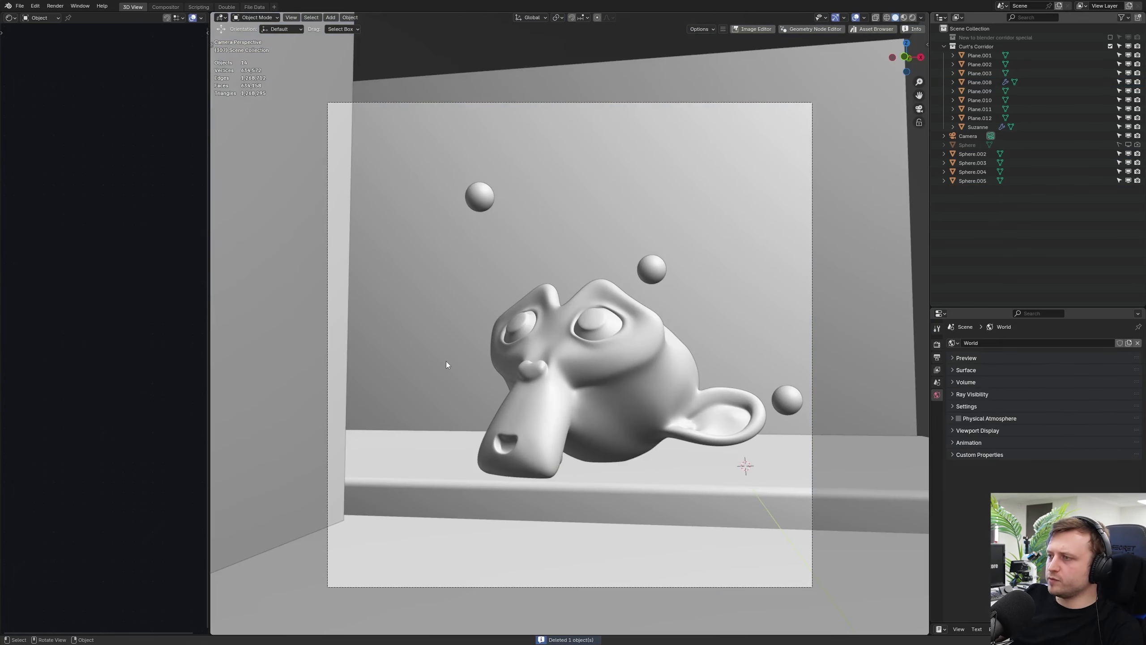
{"action": "key", "text": "z"}
{"action": "left_click", "coordinate": [447, 315]}
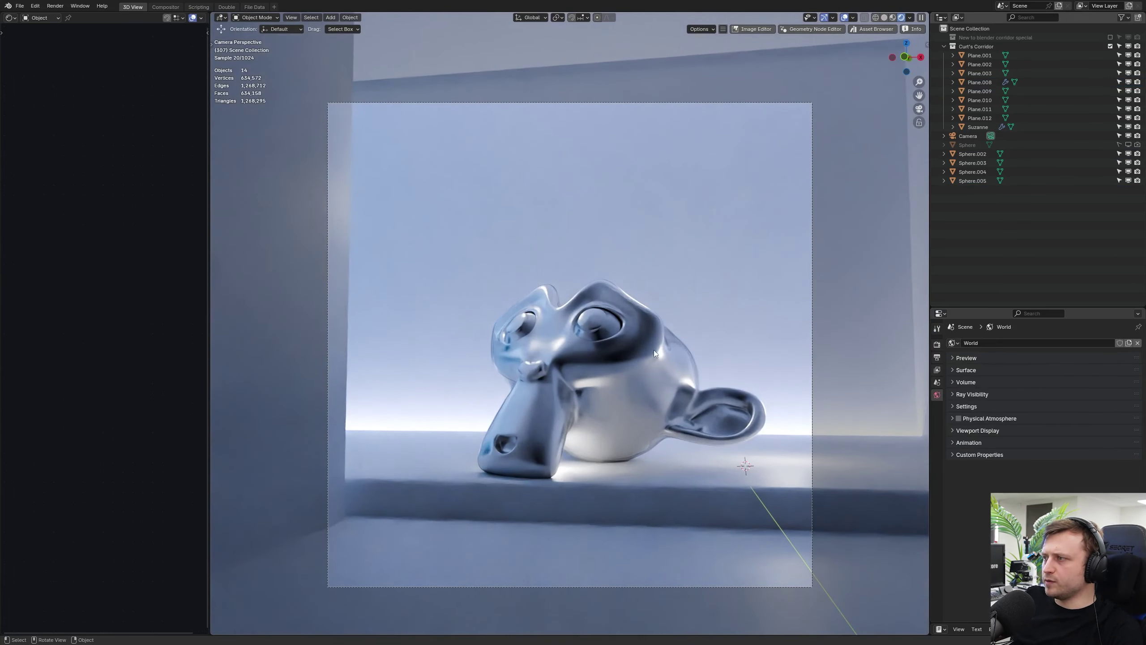
{"action": "key", "text": "z"}
{"action": "left_click", "coordinate": [733, 365]}
{"action": "left_click", "coordinate": [791, 399]}
{"action": "key", "text": "Delete"}
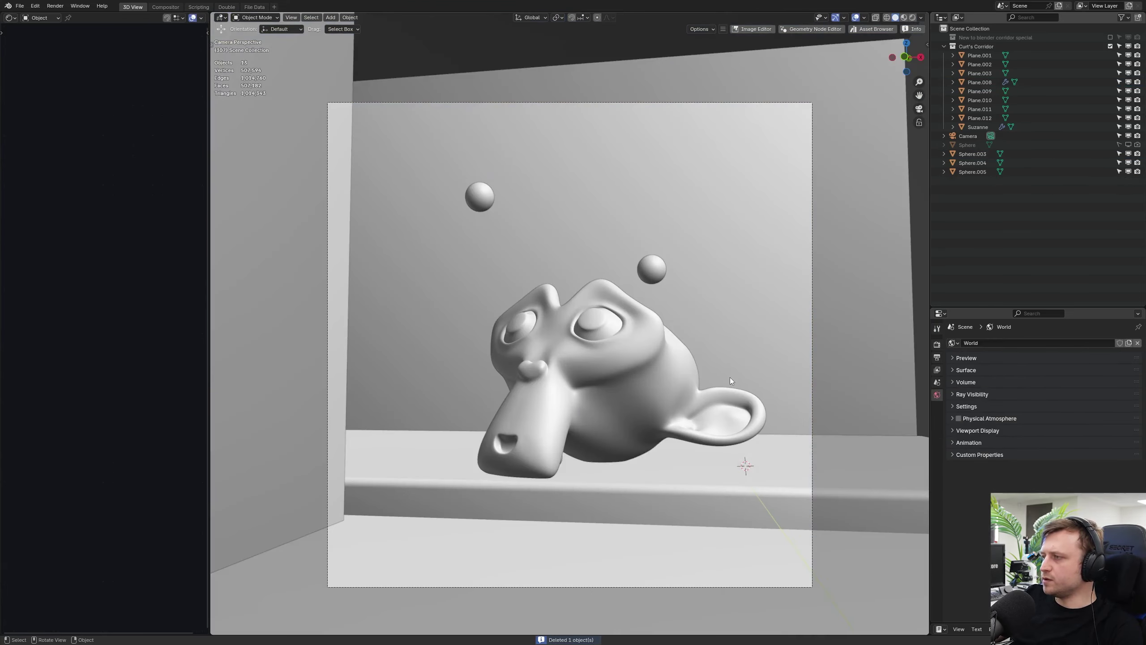
{"action": "key", "text": "z"}
{"action": "left_click", "coordinate": [851, 261]}
Step: Move the sphere light above the back of the monkey head outward over the ear and save the file
{"action": "key", "text": "z"}
{"action": "left_click", "coordinate": [810, 324]}
{"action": "left_click", "coordinate": [651, 270]}
{"action": "key", "text": "g"}
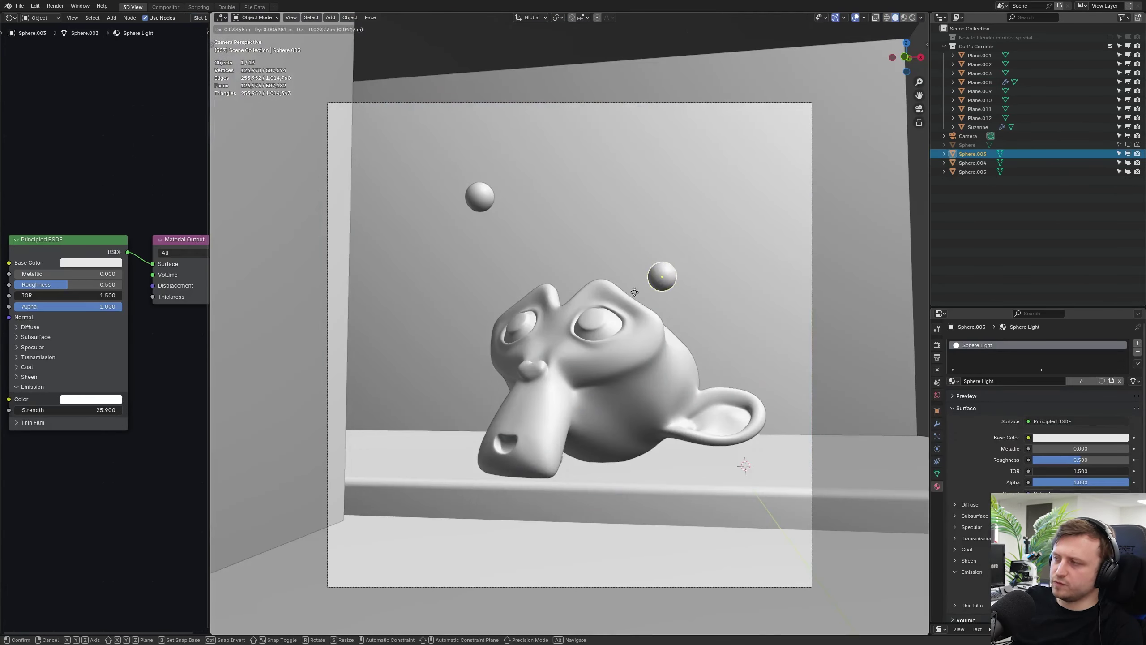
{"action": "left_click", "coordinate": [700, 307]}
{"action": "key", "text": "z"}
{"action": "left_click", "coordinate": [520, 465]}
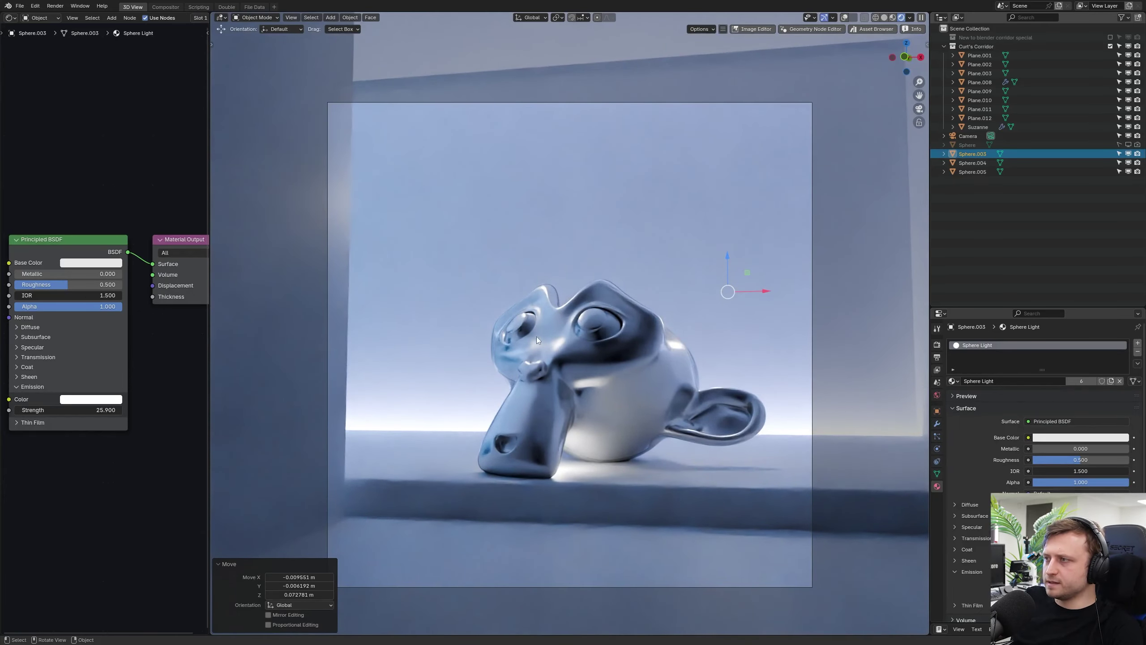
{"action": "key", "text": "alt+a"}
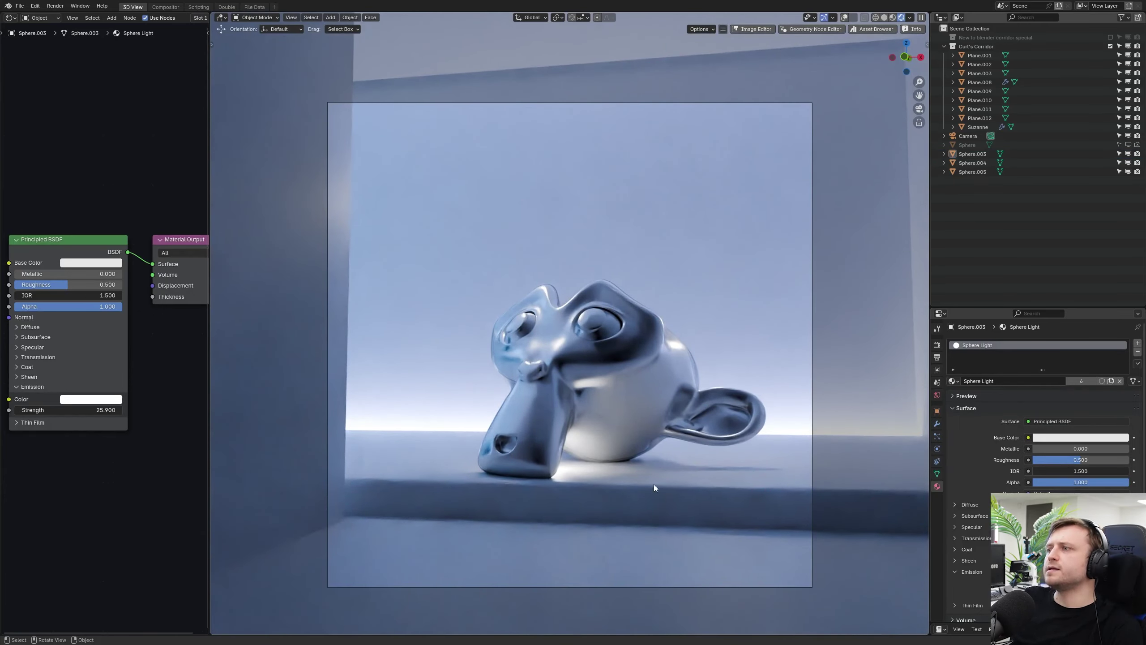
{"action": "key", "text": "ctrl+s"}
Step: Select the back wall and bring up the shader nodes of its Material slot
{"action": "left_click", "coordinate": [705, 292]}
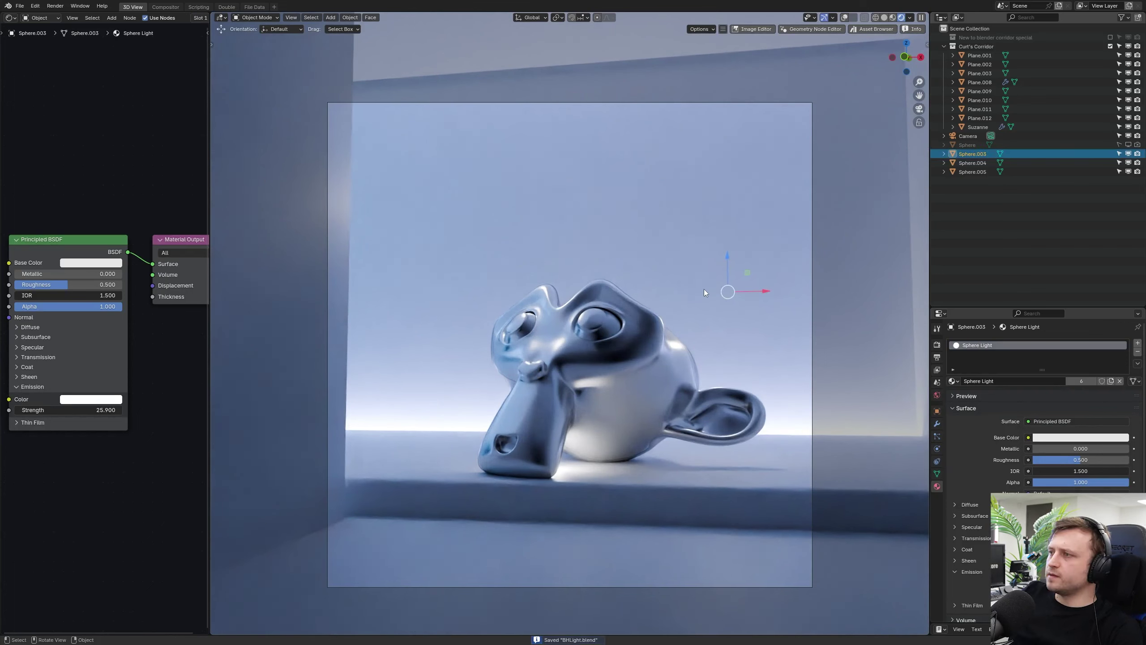
{"action": "left_click", "coordinate": [632, 232]}
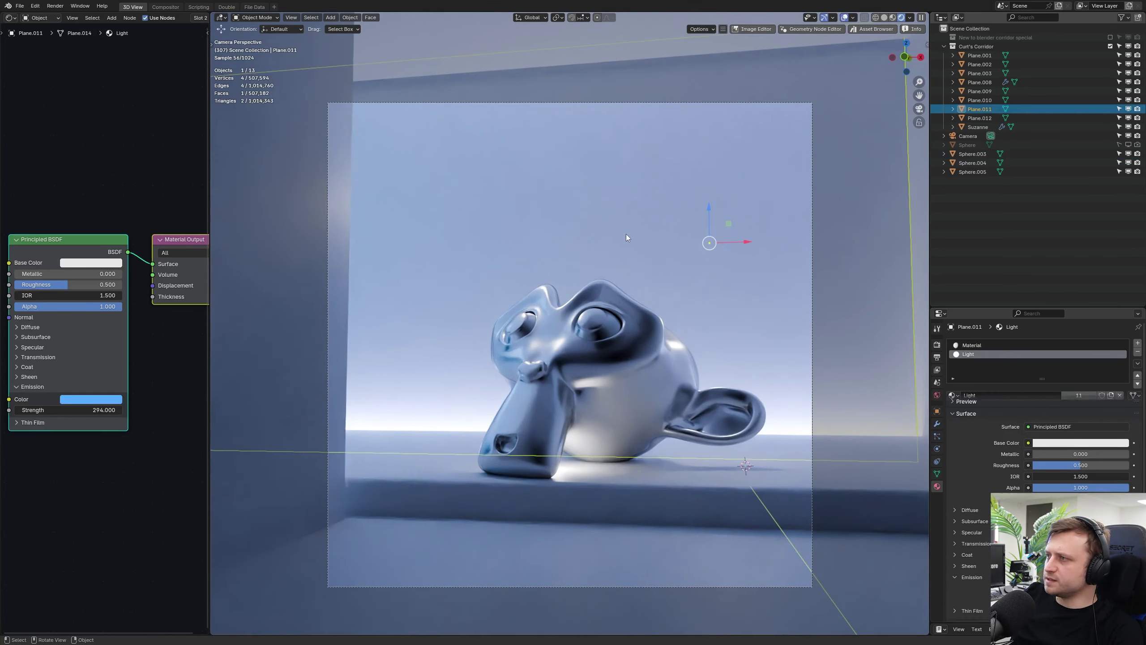
{"action": "left_click", "coordinate": [957, 346]}
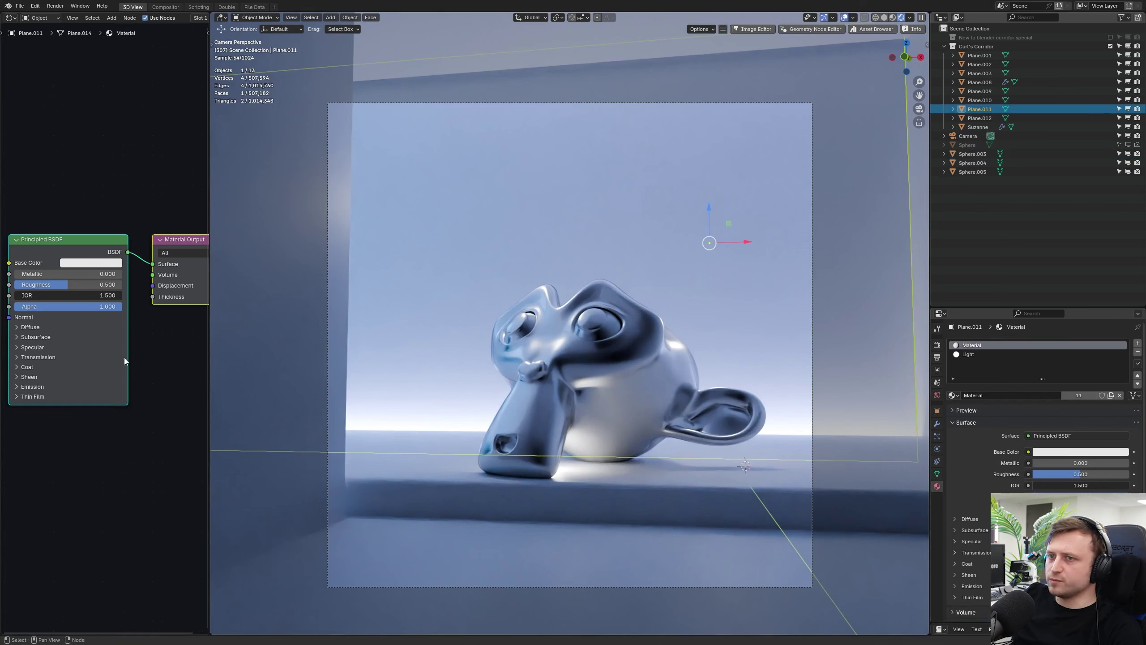
{"action": "middle_click_drag", "start_coordinate": [68, 336], "coordinate": [103, 348]}
{"action": "scroll", "coordinate": [102, 348], "scroll_direction": "up", "scroll_amount": 1}
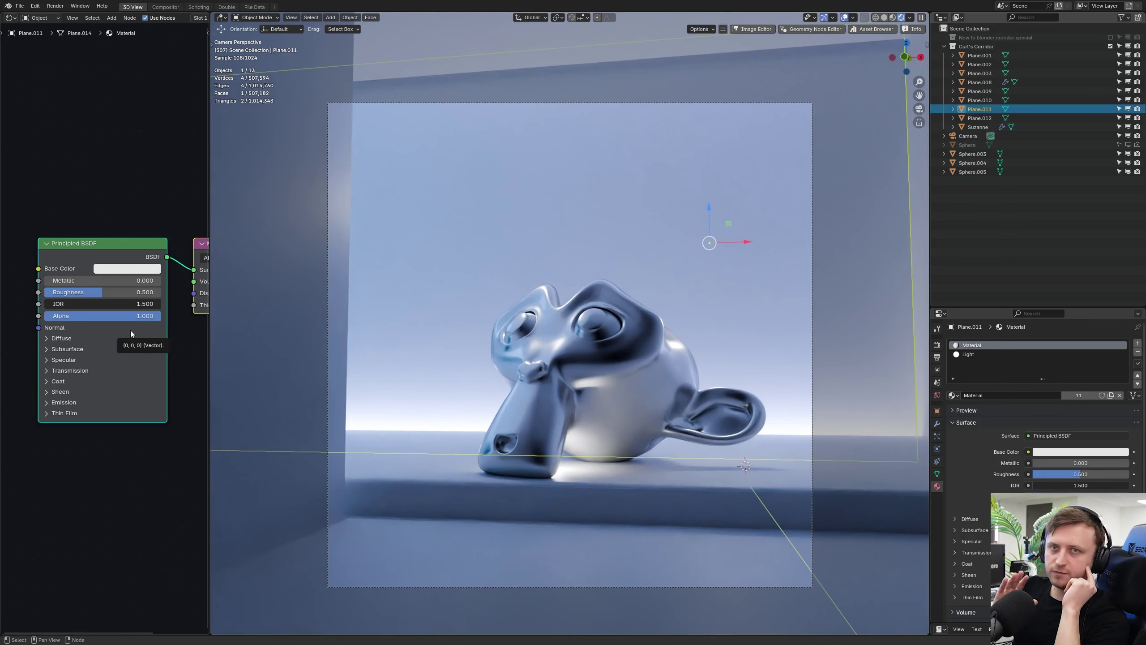
Step: Try Metallic 1.000 and Roughness 0.000 on the back wall's Material and undo both changes
{"action": "left_click_drag", "start_coordinate": [90, 280], "coordinate": [53, 291]}
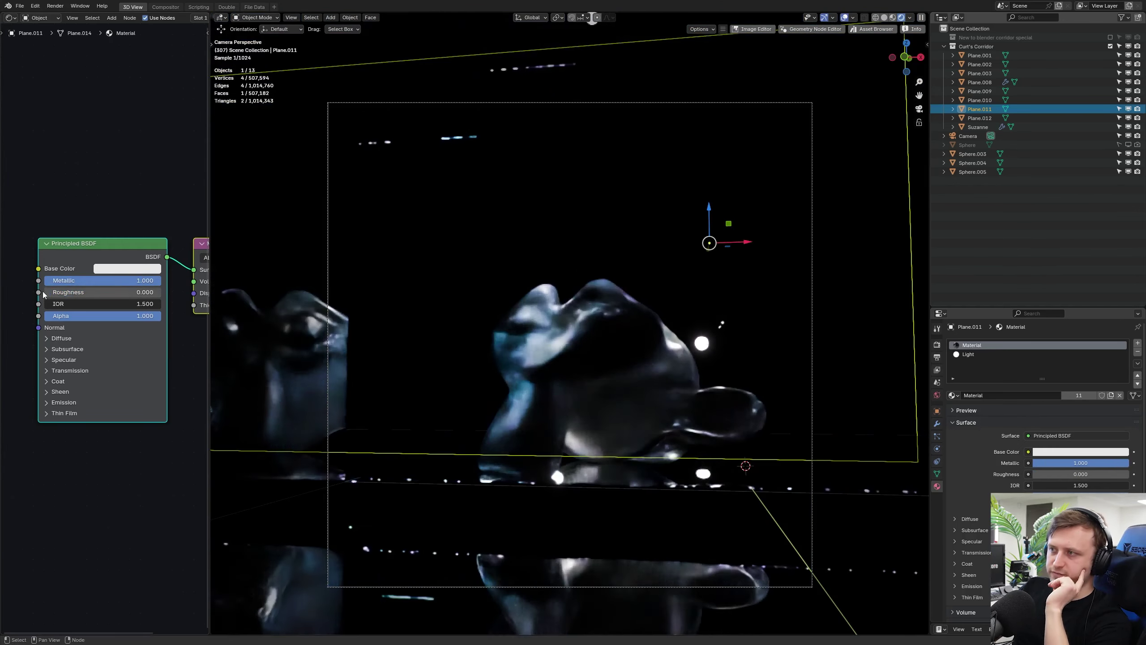
{"action": "key", "text": "ctrl+z"}
{"action": "key", "text": "ctrl+z"}
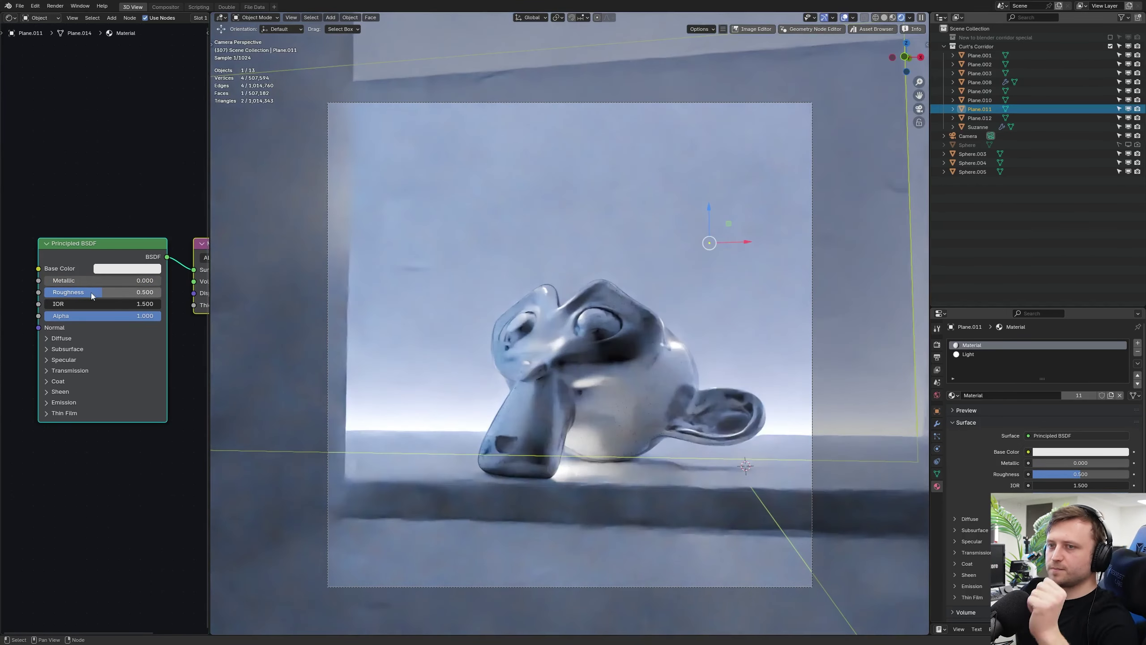
Step: Try Roughness 0.295 with darker and brighter grey base colors on the corridor's shared Material
{"action": "left_click_drag", "start_coordinate": [91, 291], "coordinate": [33, 292]}
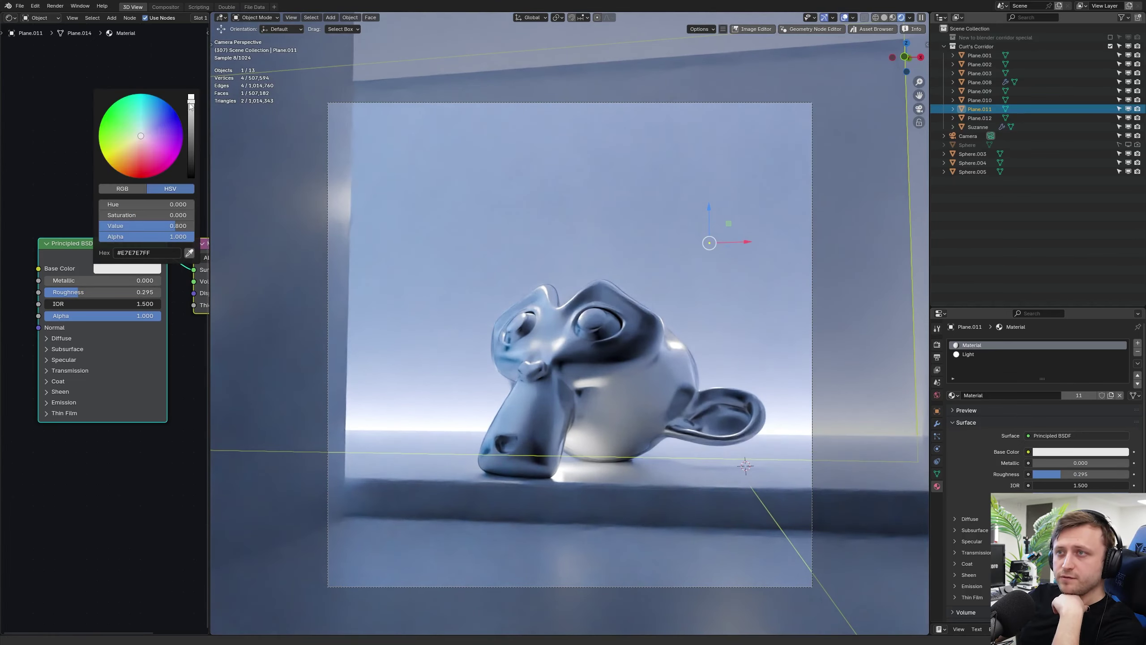
{"action": "mouse_move", "coordinate": [190, 105]}
{"action": "left_mouse_down"}
{"action": "mouse_move", "coordinate": [190, 95]}
{"action": "mouse_move", "coordinate": [191, 174]}
{"action": "mouse_move", "coordinate": [191, 119]}
{"action": "left_mouse_up"}
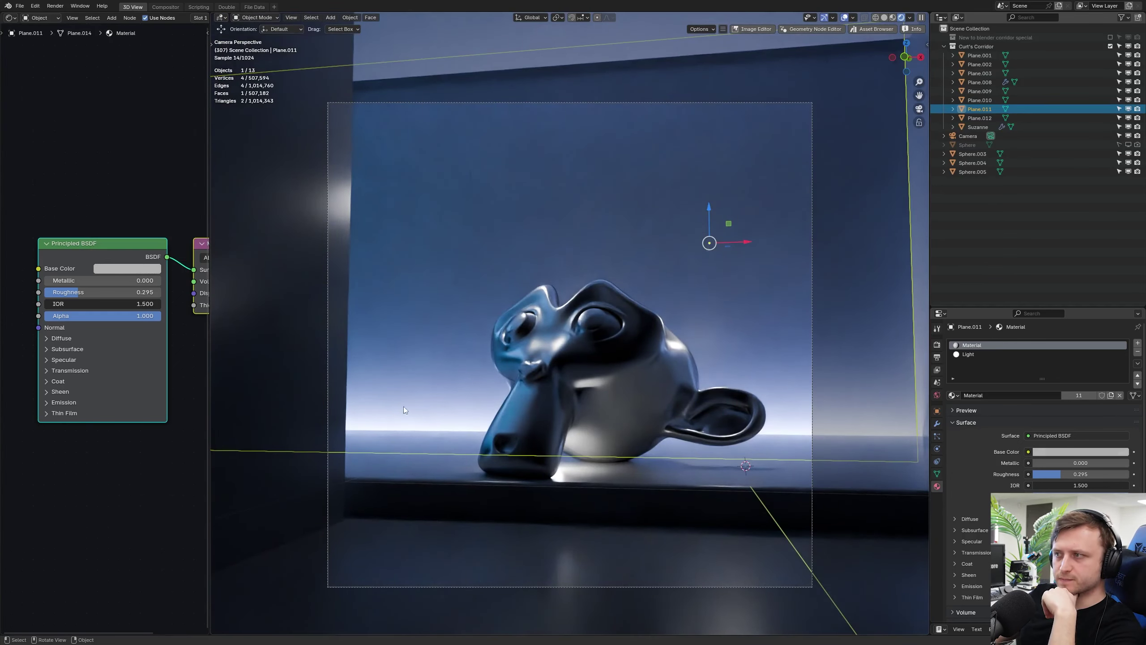
{"action": "key", "text": "shift+alt+z"}
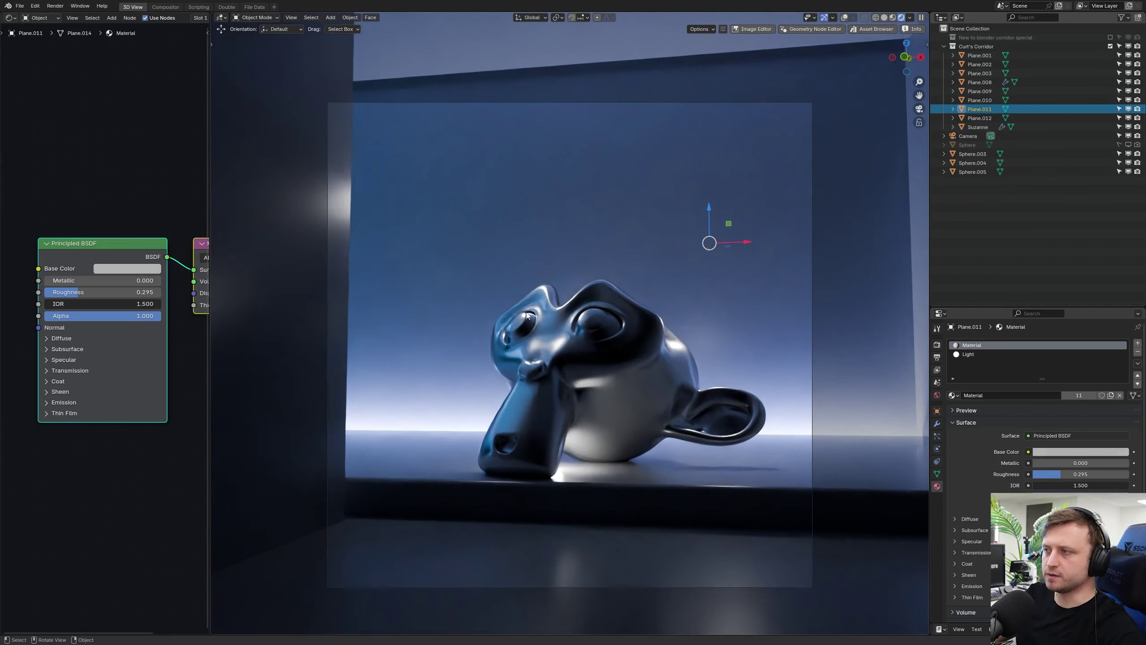
{"action": "left_click", "coordinate": [127, 268]}
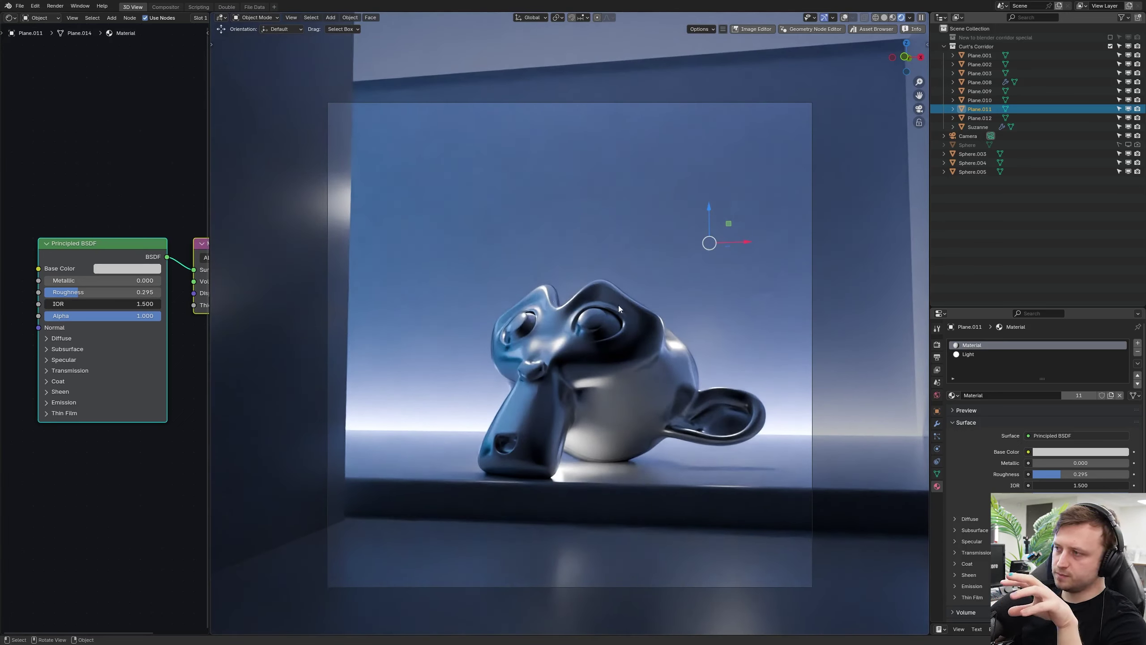
{"action": "left_click", "coordinate": [128, 269]}
{"action": "left_click_drag", "start_coordinate": [191, 114], "coordinate": [191, 98]}
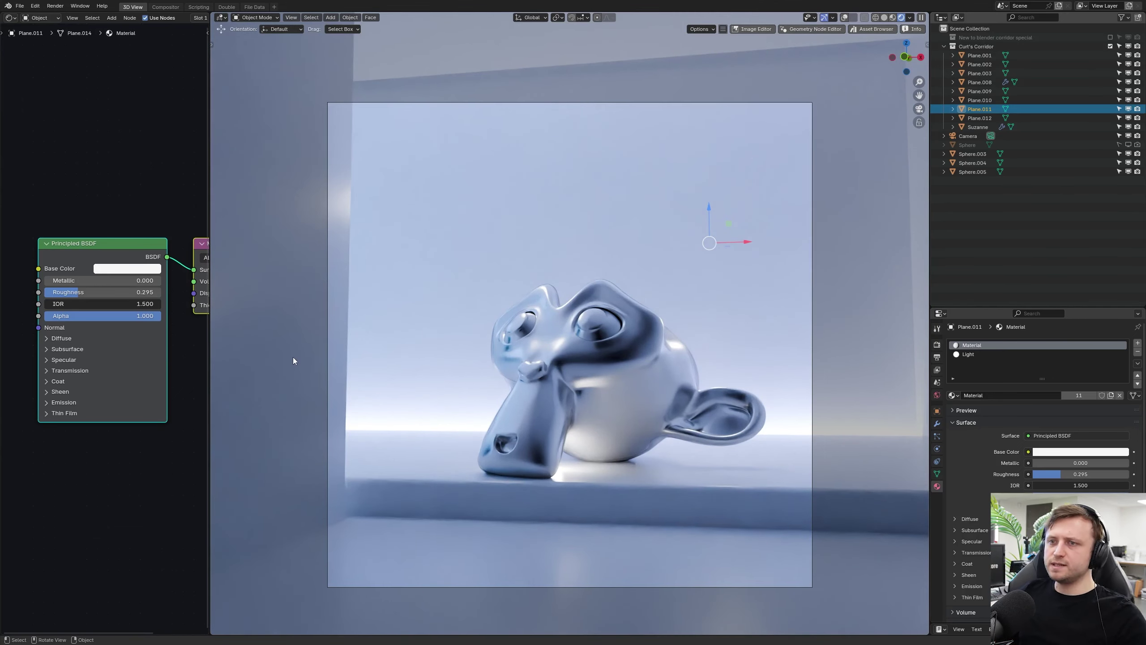
Step: Set the corridor Material's base color to a light grey and its Roughness to 0.5
{"action": "left_click", "coordinate": [127, 269]}
{"action": "left_click_drag", "start_coordinate": [191, 101], "coordinate": [190, 99]}
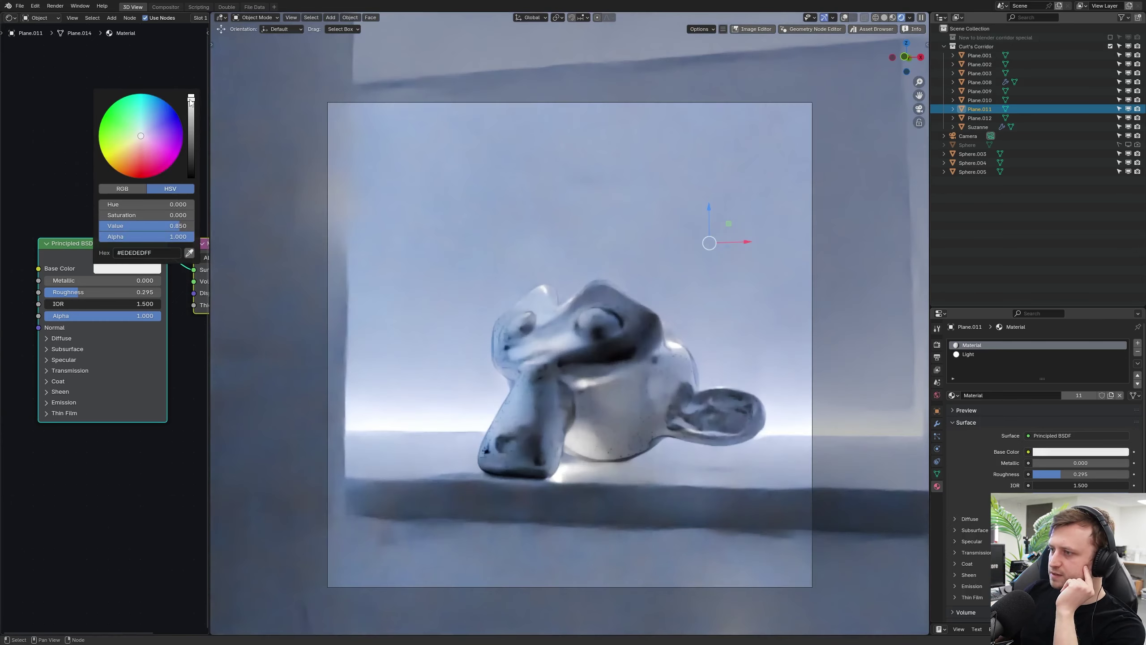
{"action": "double_click", "coordinate": [99, 294]}
{"action": "type", "text": ".5"}
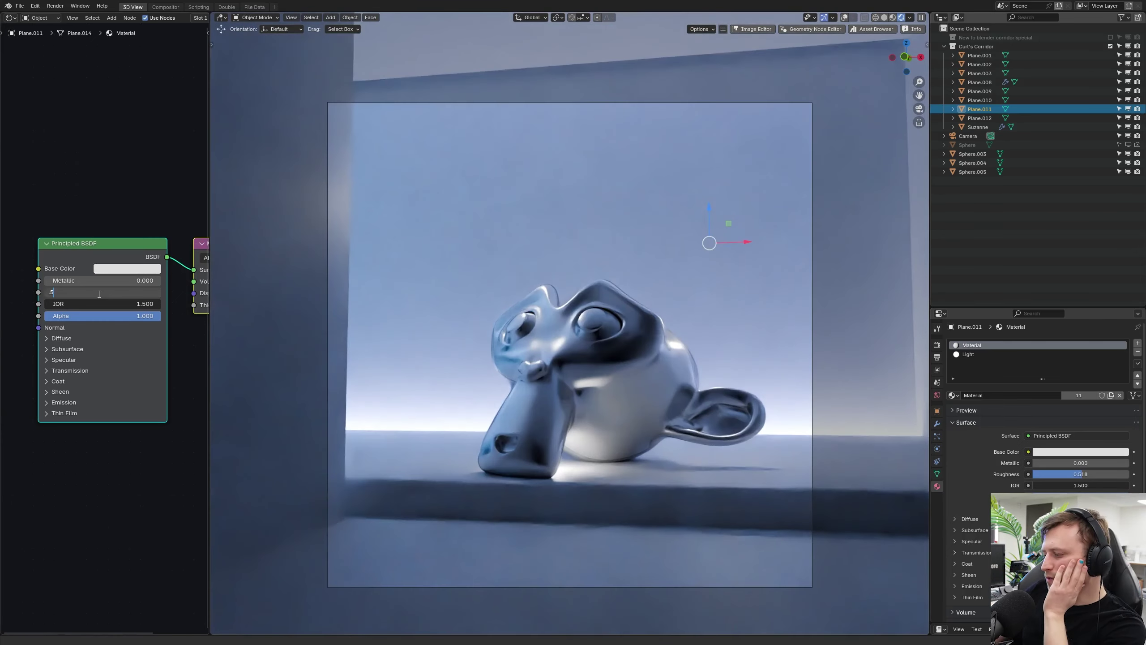
{"action": "key", "text": "Return"}
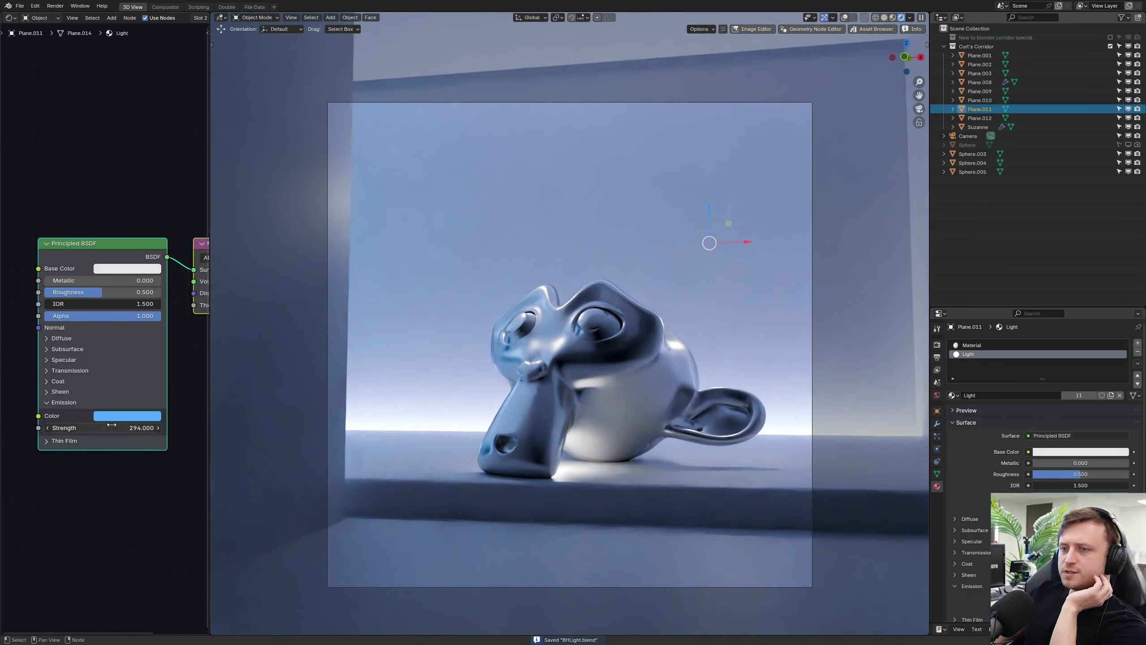
Step: Try red, magenta, violet and cyan tints for the Light material's emission color
{"action": "left_click", "coordinate": [128, 415]}
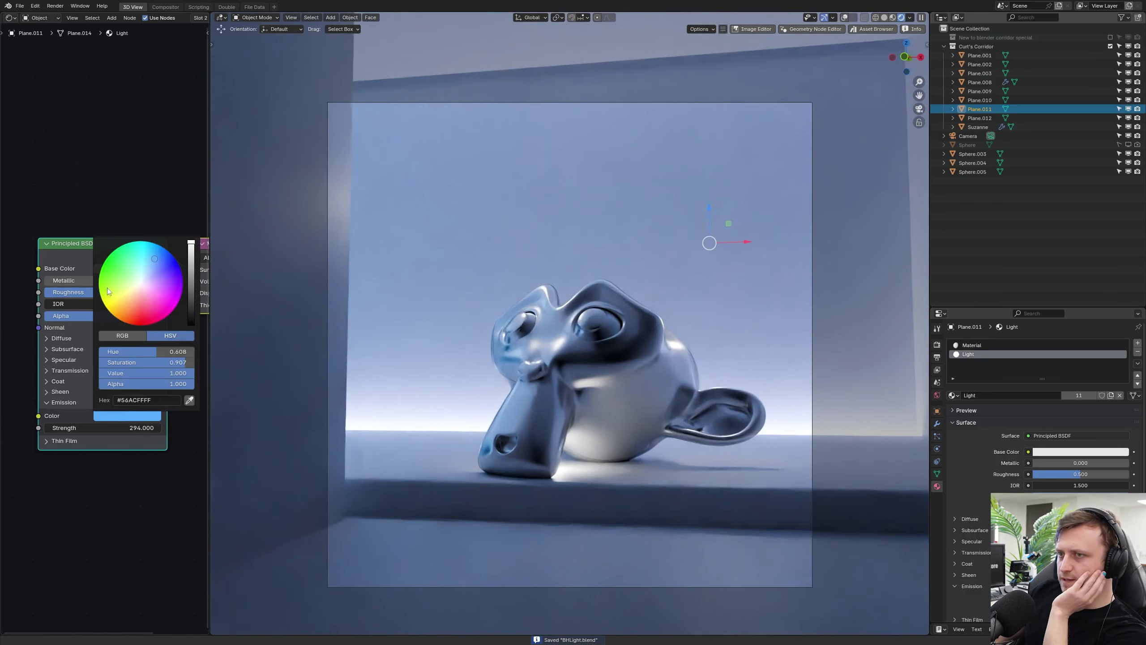
{"action": "left_click", "coordinate": [134, 315]}
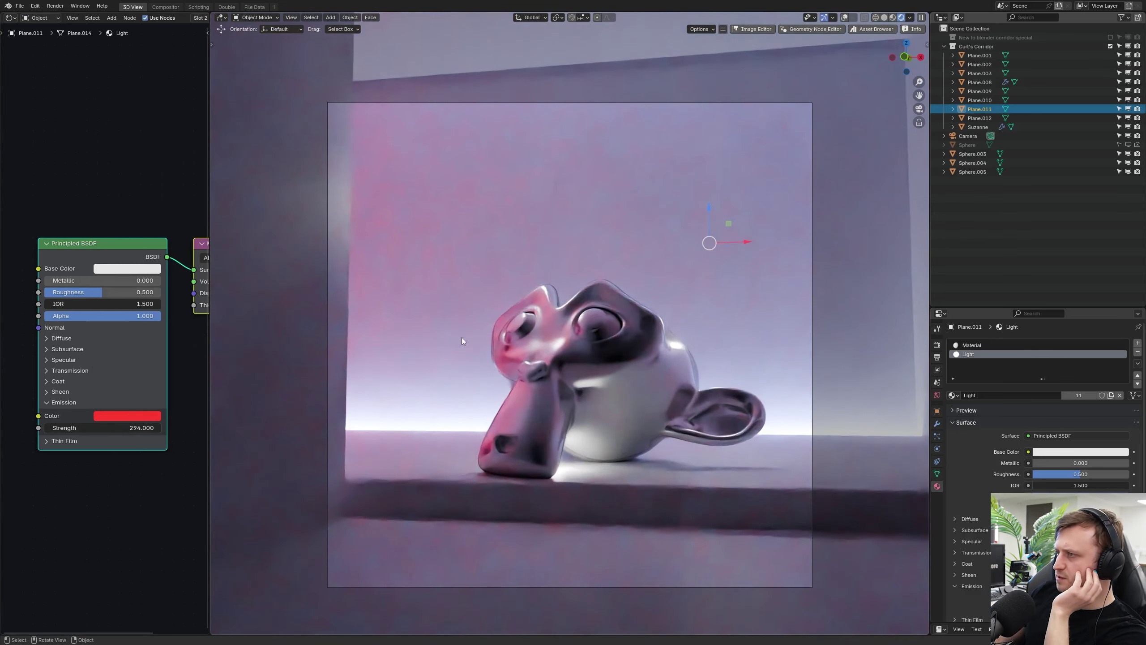
{"action": "left_click", "coordinate": [127, 415]}
{"action": "left_click", "coordinate": [156, 288]}
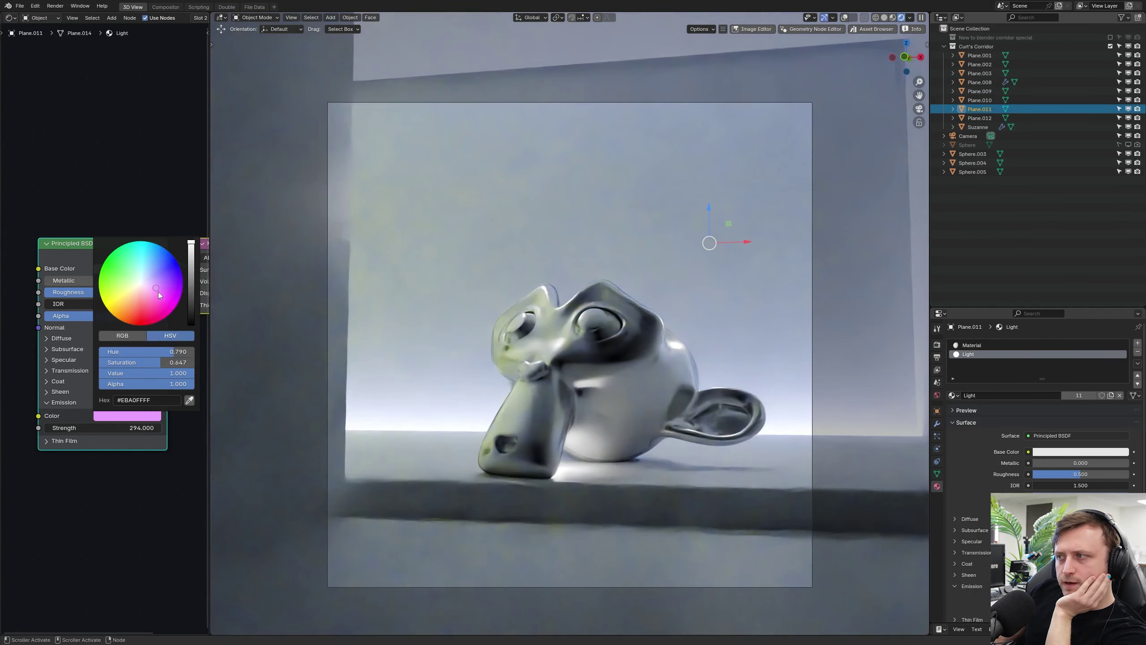
{"action": "left_click", "coordinate": [168, 281]}
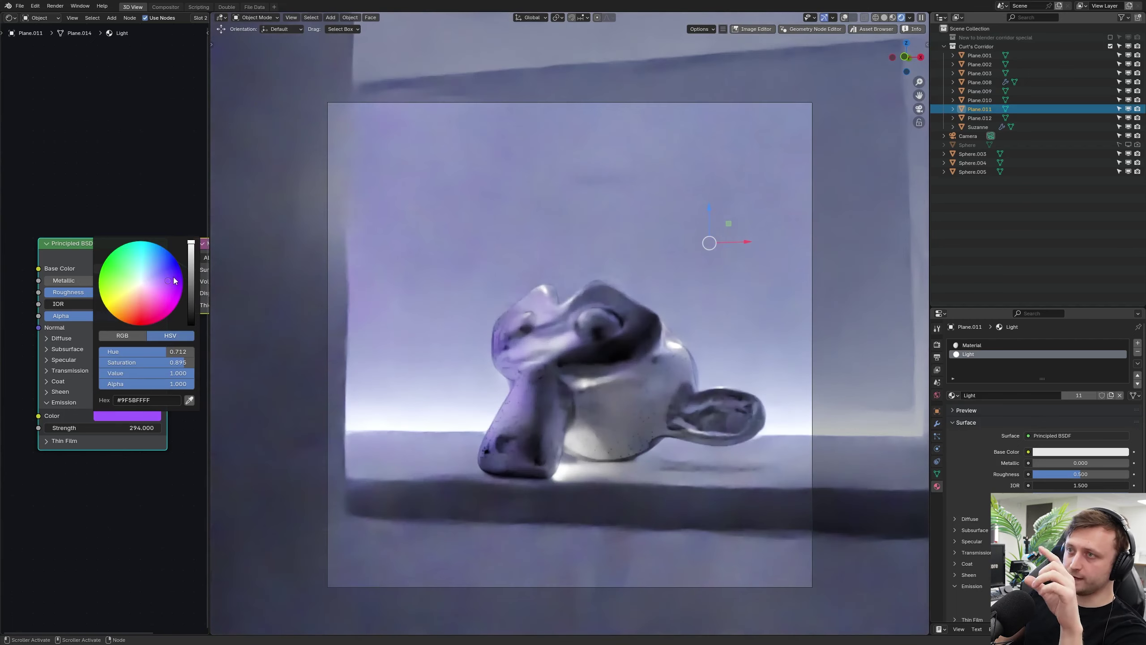
{"action": "left_click_drag", "start_coordinate": [144, 314], "coordinate": [137, 314]}
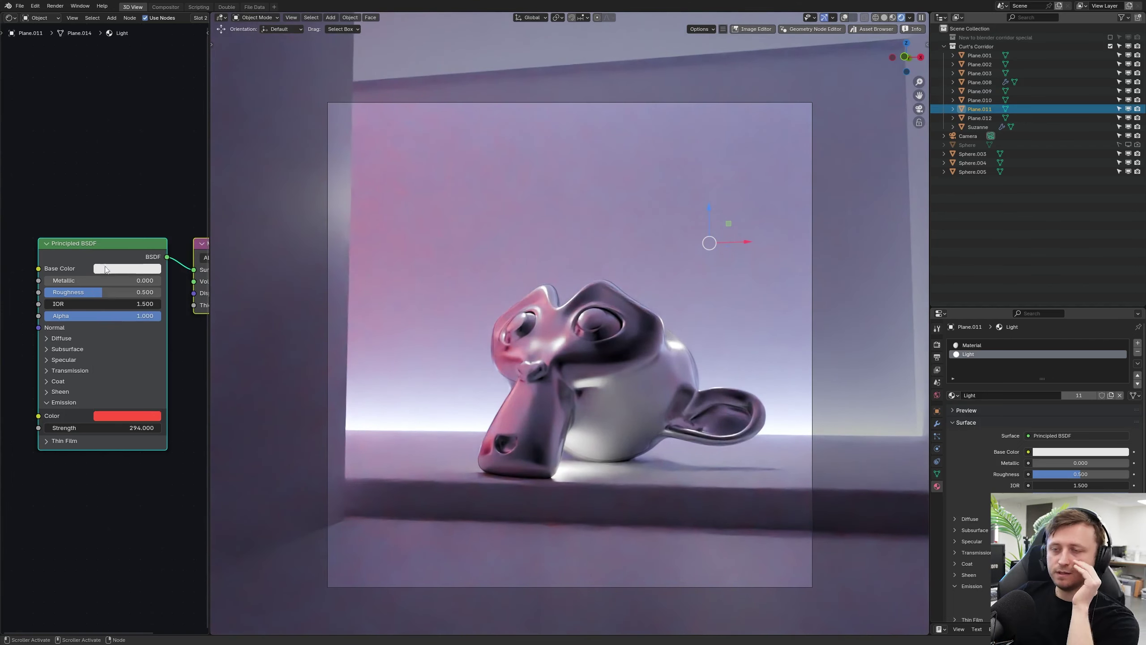
{"action": "left_click", "coordinate": [127, 416]}
{"action": "left_click", "coordinate": [141, 253]}
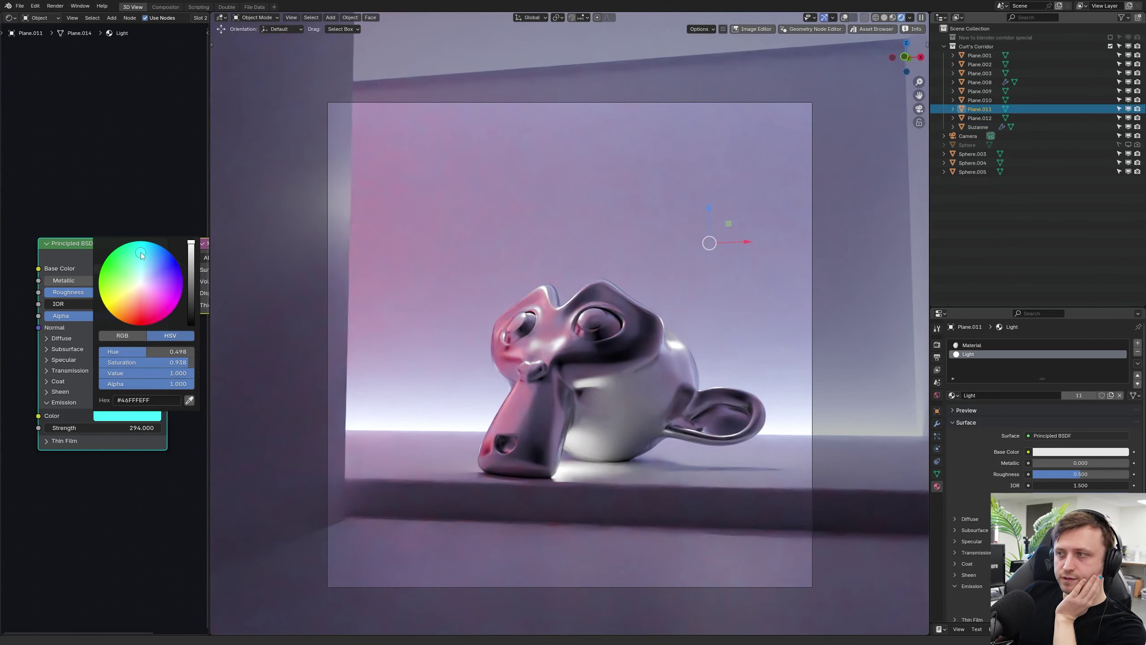
{"action": "left_click", "coordinate": [141, 314]}
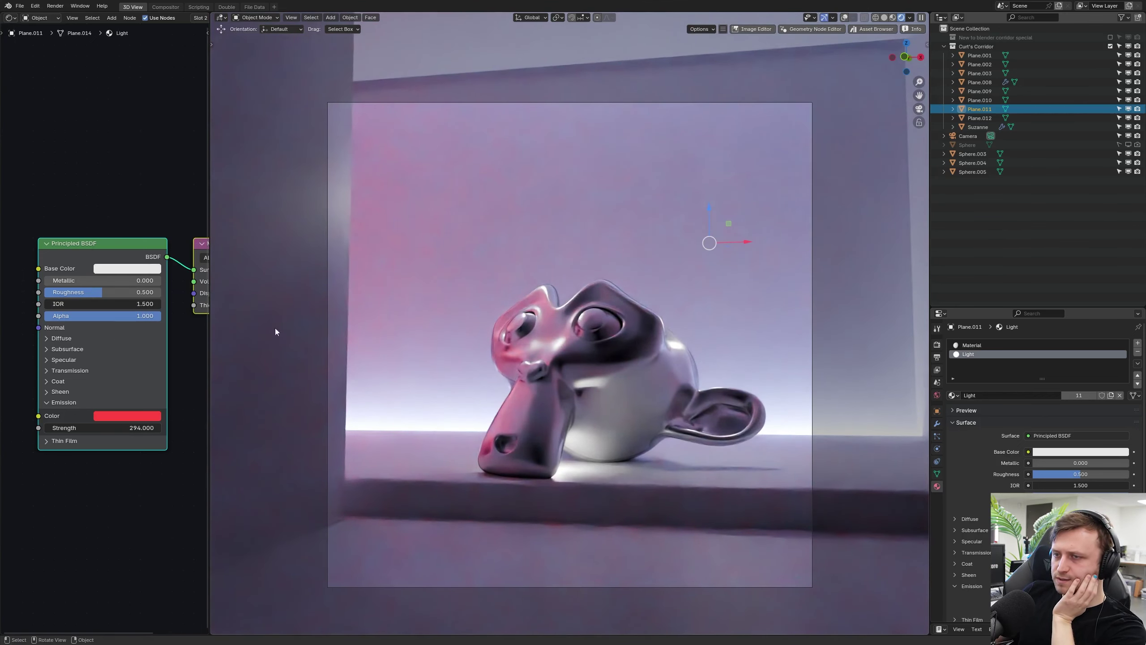
Step: Set the Light material's emission color to a saturated purple and save the file
{"action": "left_click", "coordinate": [122, 415]}
{"action": "left_click", "coordinate": [141, 296]}
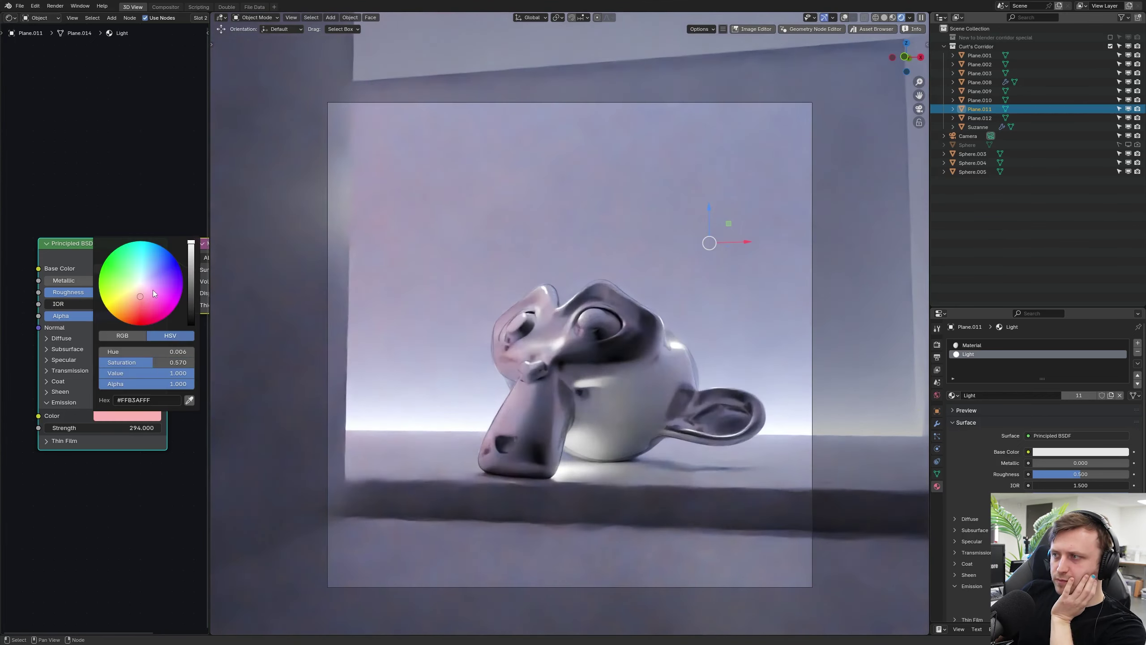
{"action": "left_click", "coordinate": [165, 292]}
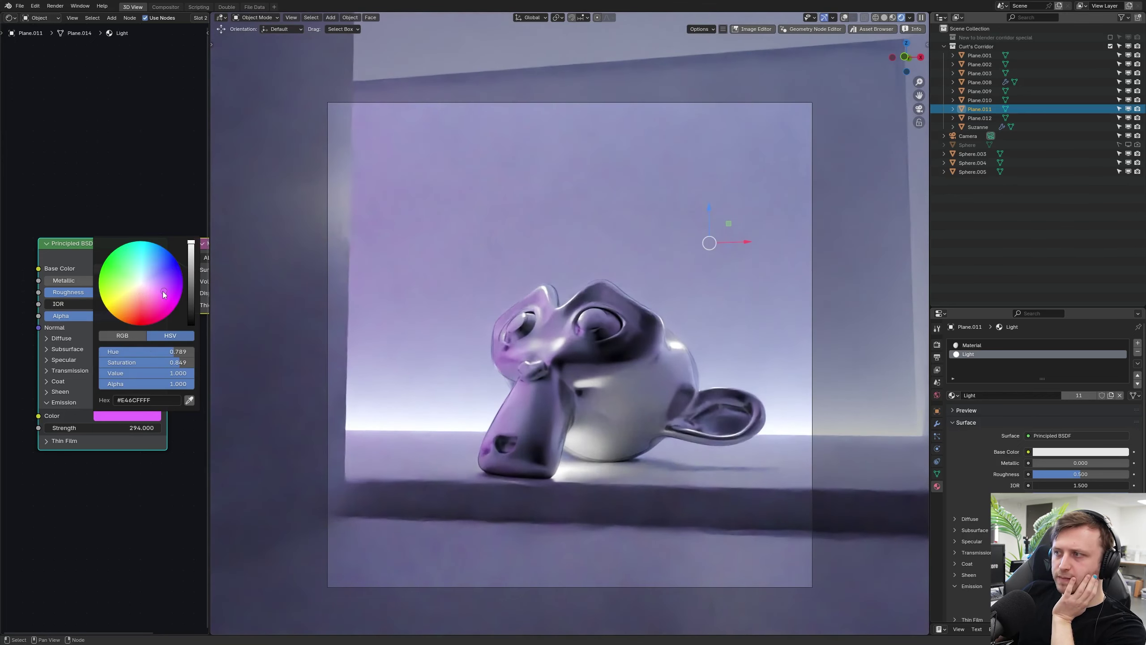
{"action": "left_click", "coordinate": [160, 279]}
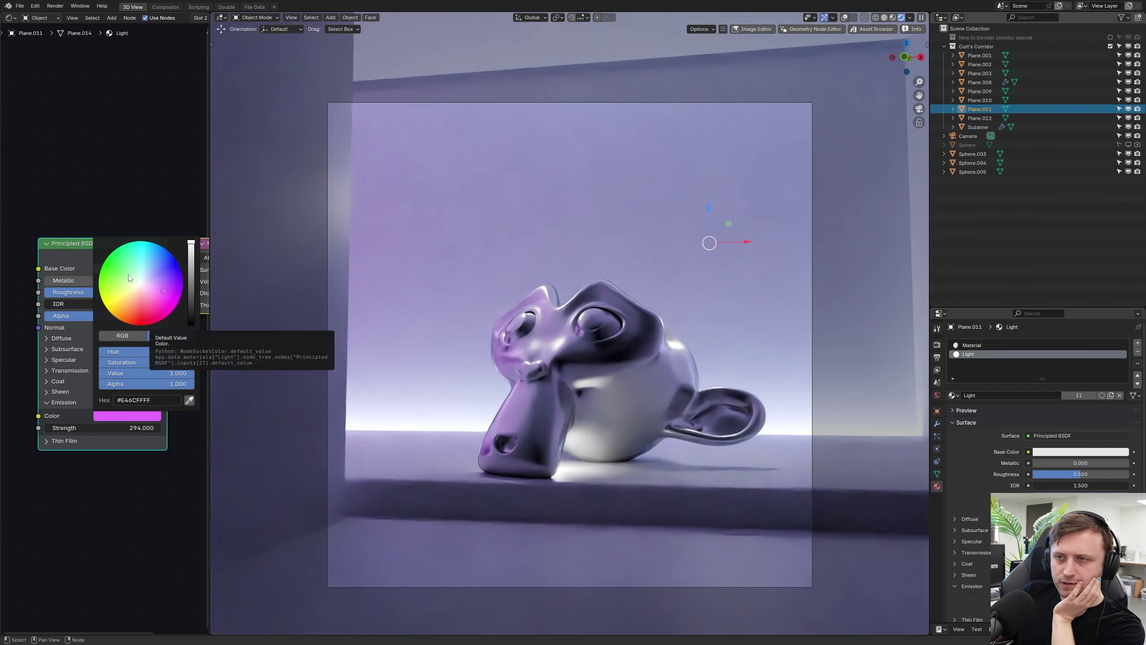
{"action": "key", "text": "ctrl+s"}
Step: Assign the plain Material slot to the three glowing faces along the corridor floor's edge on Plane.008
{"action": "middle_click_drag", "start_coordinate": [455, 364], "coordinate": [510, 350]}
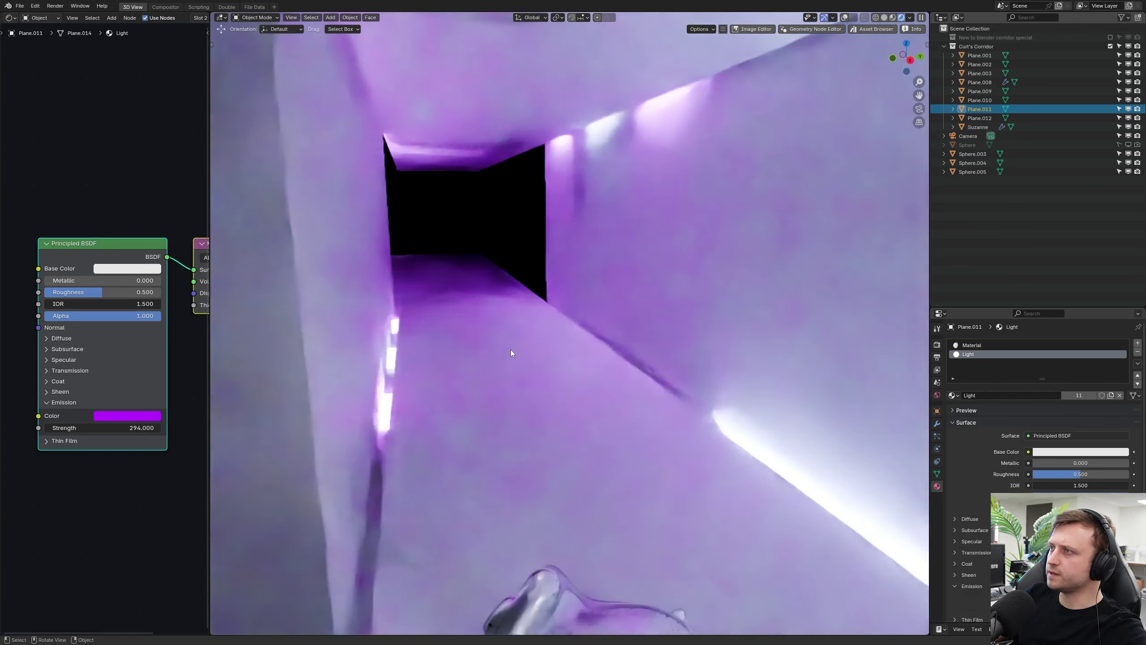
{"action": "left_click", "coordinate": [394, 386]}
{"action": "key", "text": "Tab"}
{"action": "left_click", "coordinate": [390, 409]}
{"action": "left_click", "coordinate": [394, 359], "text": "shift"}
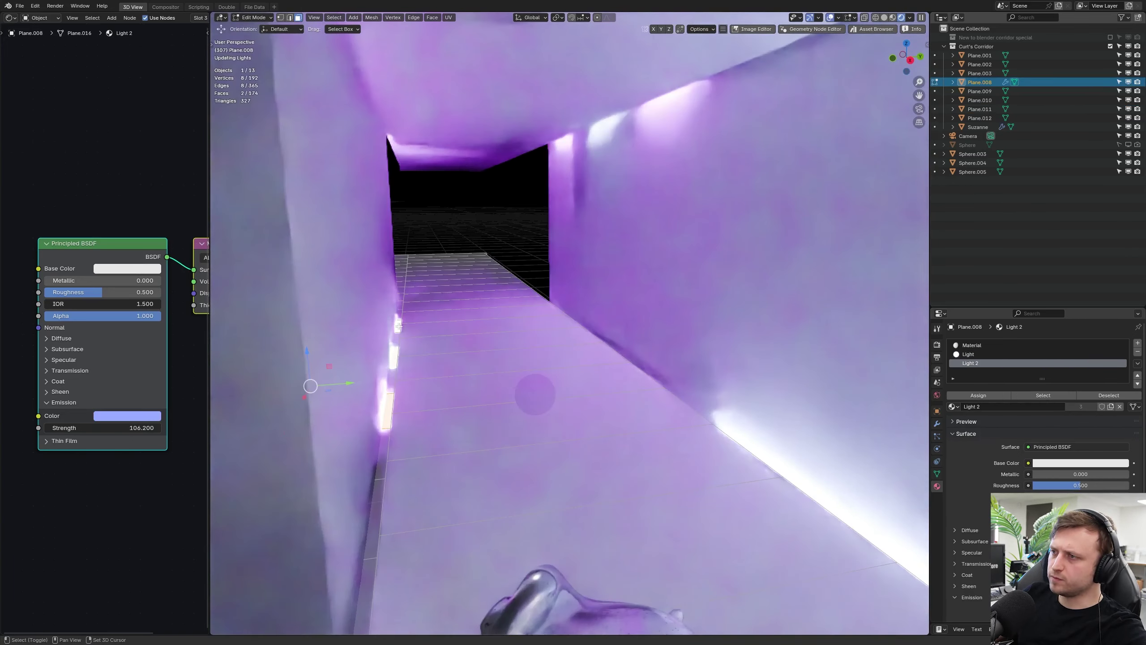
{"action": "left_click", "coordinate": [398, 325], "text": "shift"}
{"action": "left_click", "coordinate": [977, 345]}
{"action": "middle_click_drag", "start_coordinate": [605, 359], "coordinate": [512, 351]}
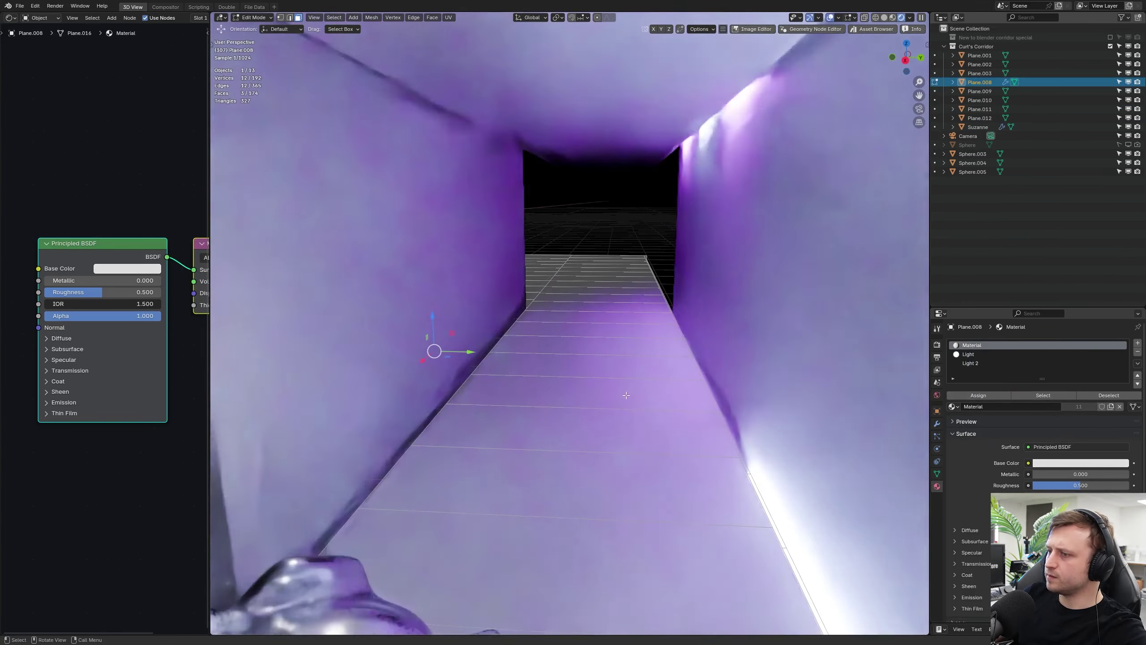
Step: Assign the plain Material slot to the glowing faces along the corridor ceiling's edge on Plane.010
{"action": "middle_click_drag", "start_coordinate": [573, 383], "coordinate": [624, 300]}
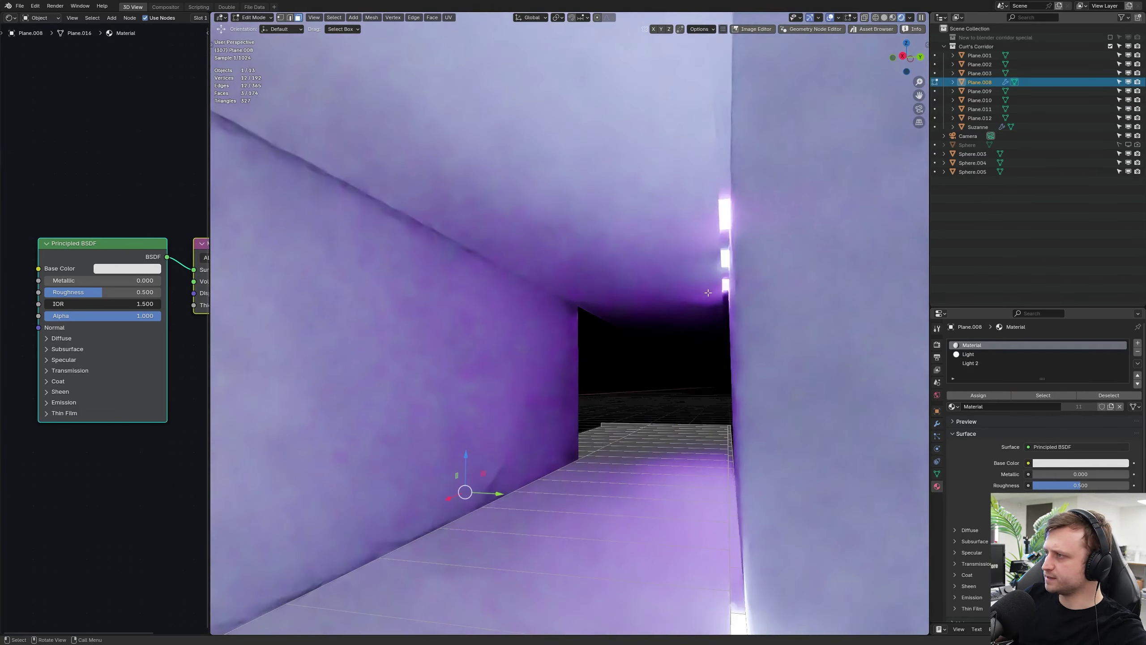
{"action": "key", "text": "Tab"}
{"action": "left_click", "coordinate": [708, 233]}
{"action": "key", "text": "Tab"}
{"action": "left_click", "coordinate": [970, 345]}
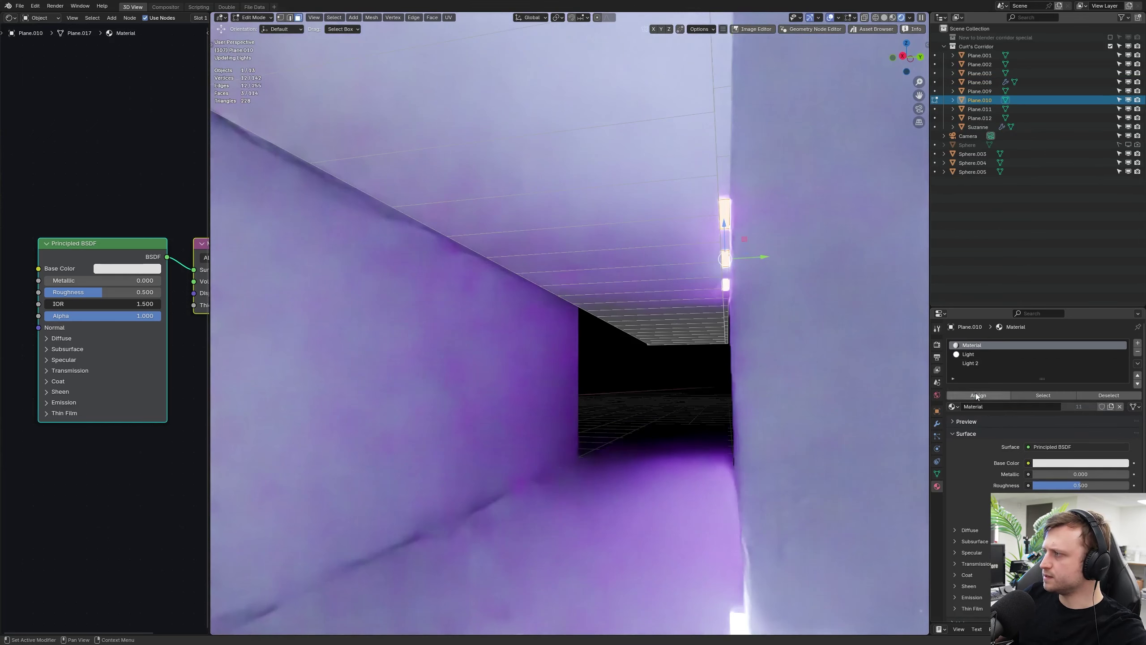
{"action": "key", "text": "Tab"}
Step: Return to the camera view framed on the monkey head and save the file
{"action": "key", "text": "KP_0"}
{"action": "middle_click_drag", "start_coordinate": [759, 408], "coordinate": [673, 408], "text": "shift"}
{"action": "scroll", "coordinate": [586, 435], "scroll_direction": "up", "scroll_amount": 2}
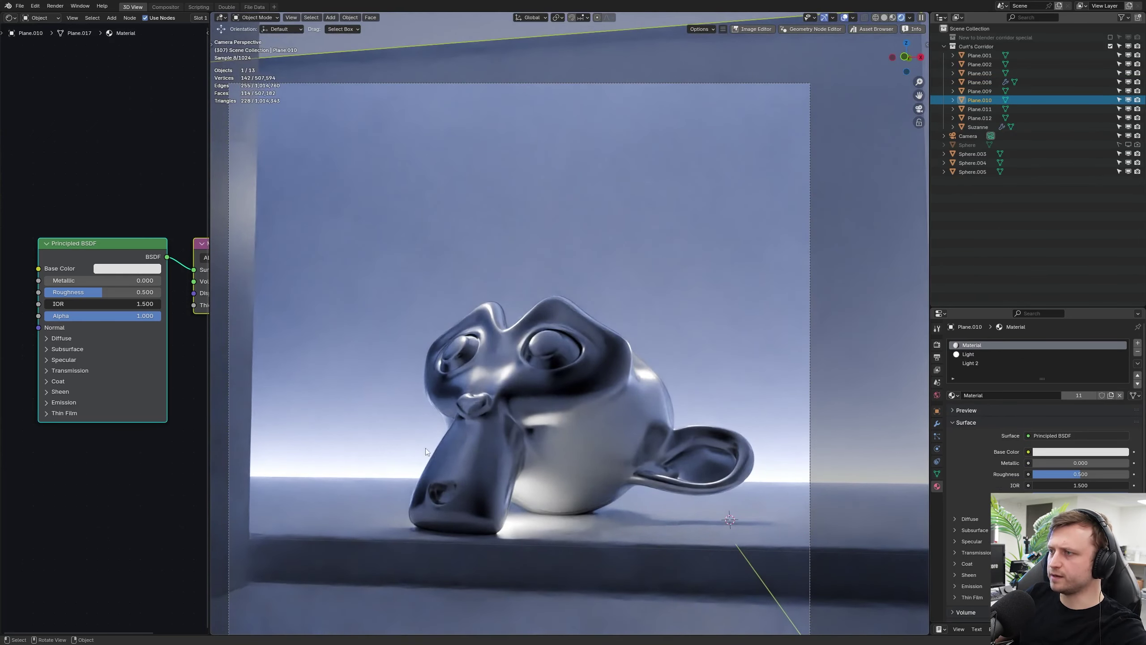
{"action": "middle_click_drag", "start_coordinate": [647, 468], "coordinate": [662, 455], "text": "shift"}
{"action": "key", "text": "ctrl+s"}
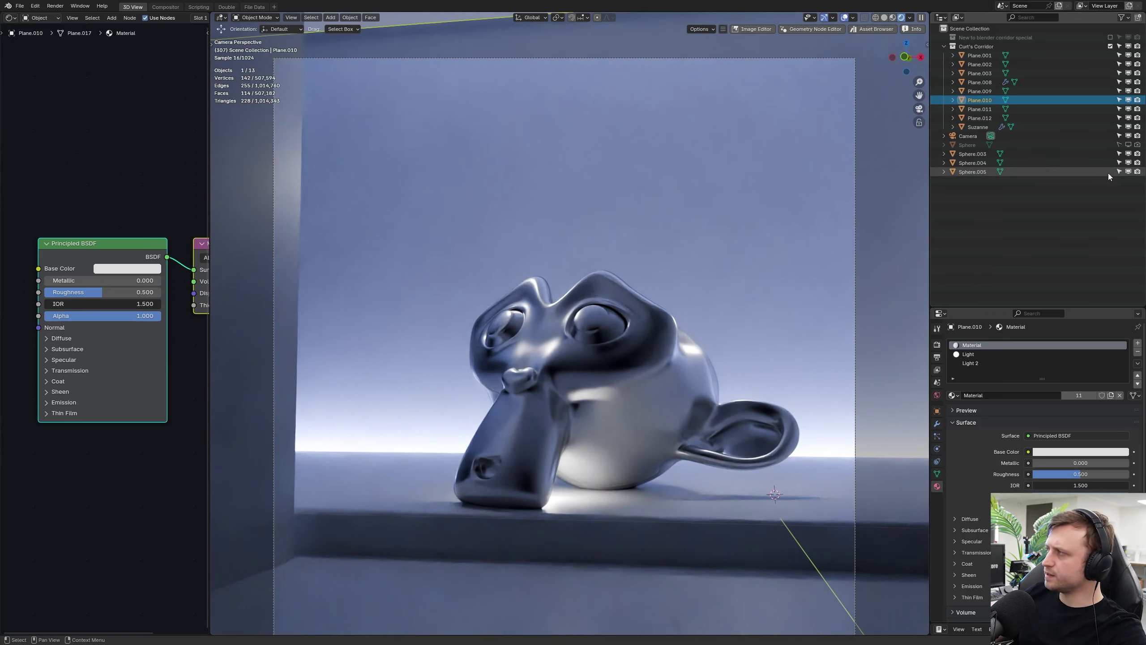
Step: Hide Sphere.005 in the viewport and in renders, turn off the overlays, and save the file
{"action": "left_click", "coordinate": [1129, 172]}
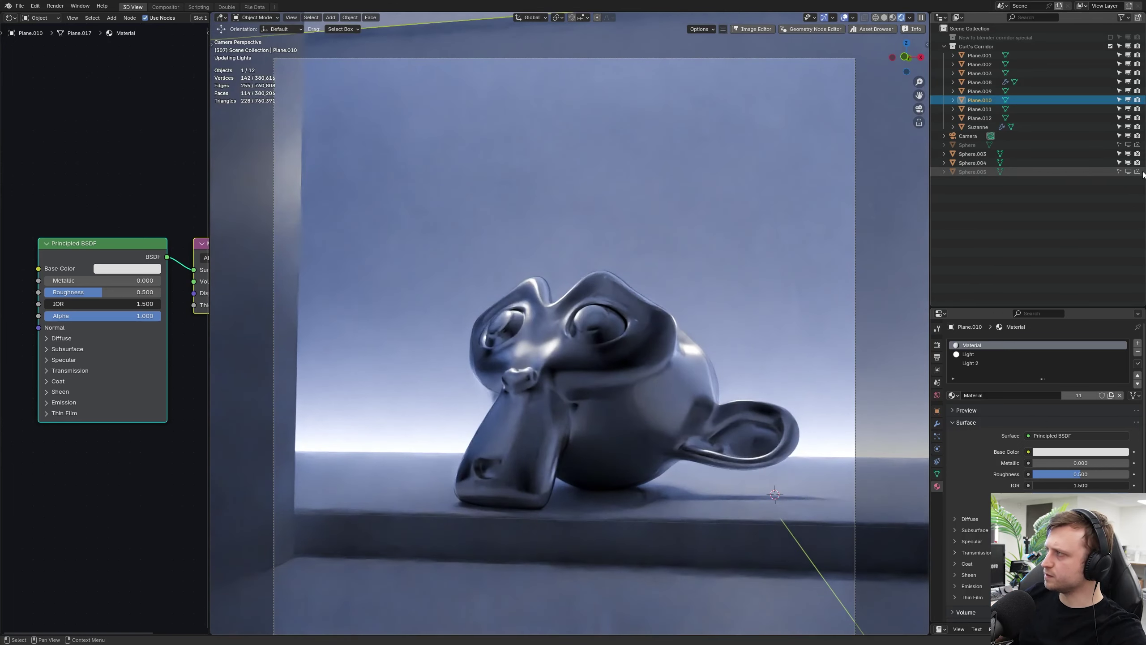
{"action": "key", "text": "shift+alt+z"}
{"action": "key", "text": "ctrl+s"}
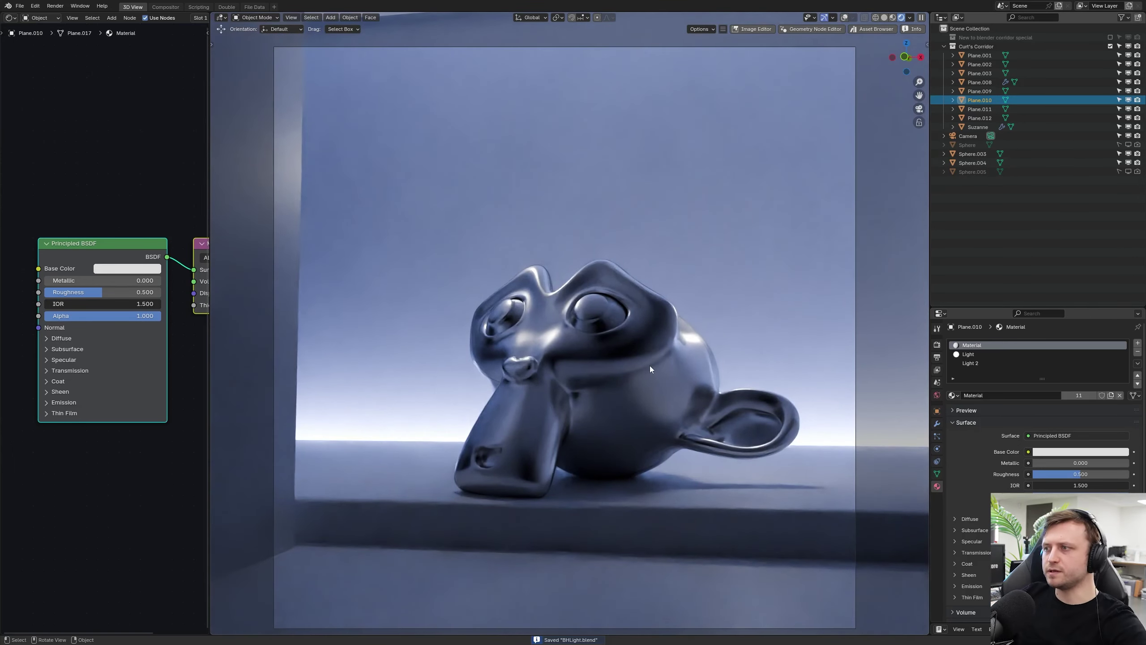
Step: Try a trackball rotation of the monkey head, undo it and deselect everything
{"action": "left_click", "coordinate": [602, 434]}
{"action": "key", "text": "r"}
{"action": "key", "text": "r"}
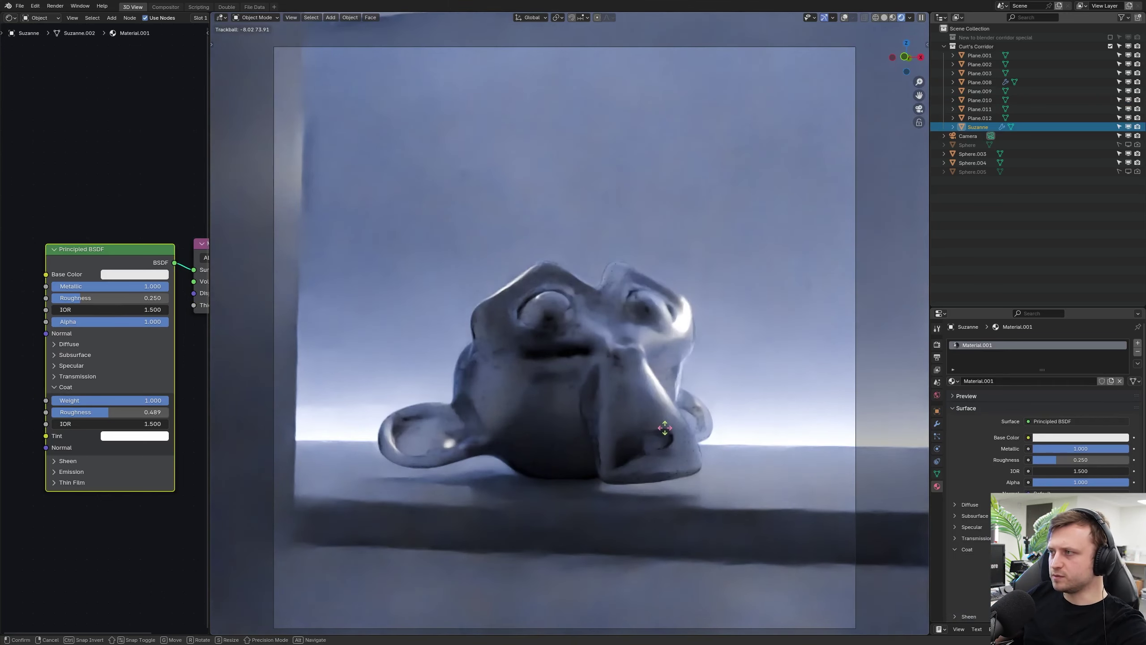
{"action": "left_click", "coordinate": [665, 427]}
{"action": "key", "text": "ctrl+z"}
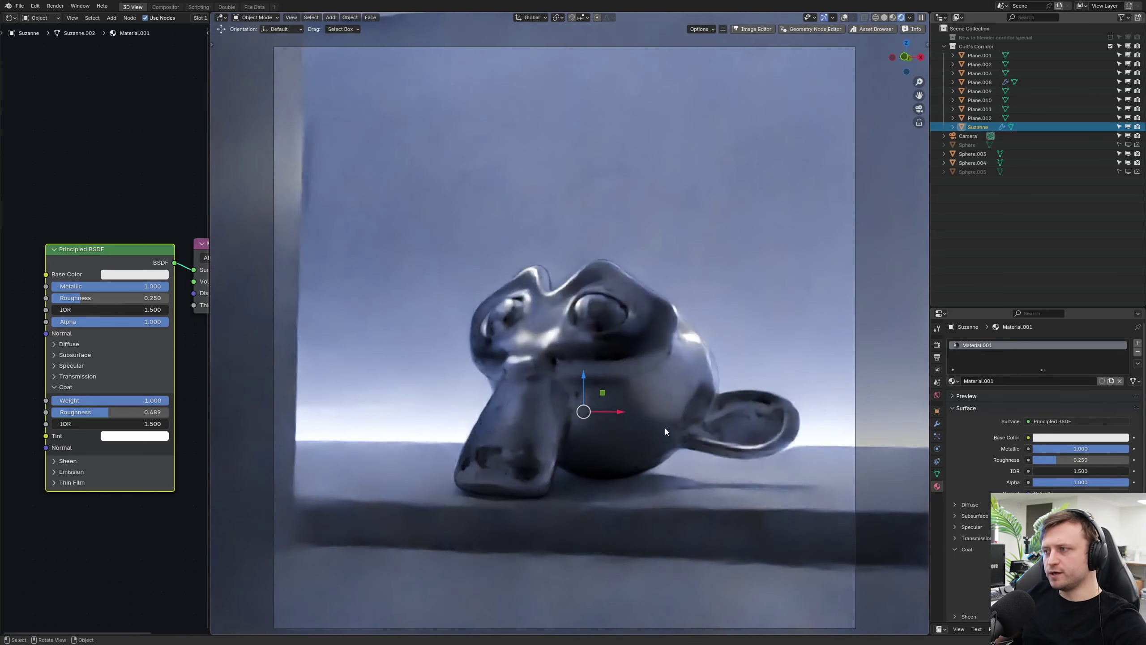
{"action": "key", "text": "alt+a"}
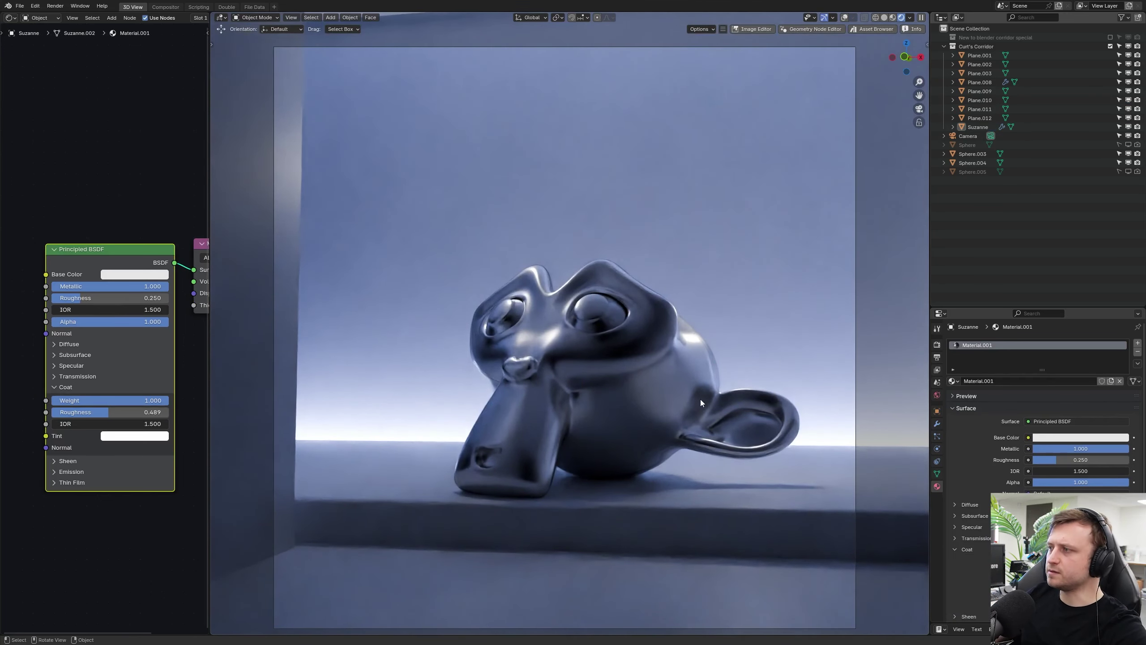
Step: Move the camera closer to the monkey head using walk navigation
{"action": "scroll", "coordinate": [700, 399], "scroll_direction": "down", "scroll_amount": 1}
{"action": "key", "text": "shift+grave"}
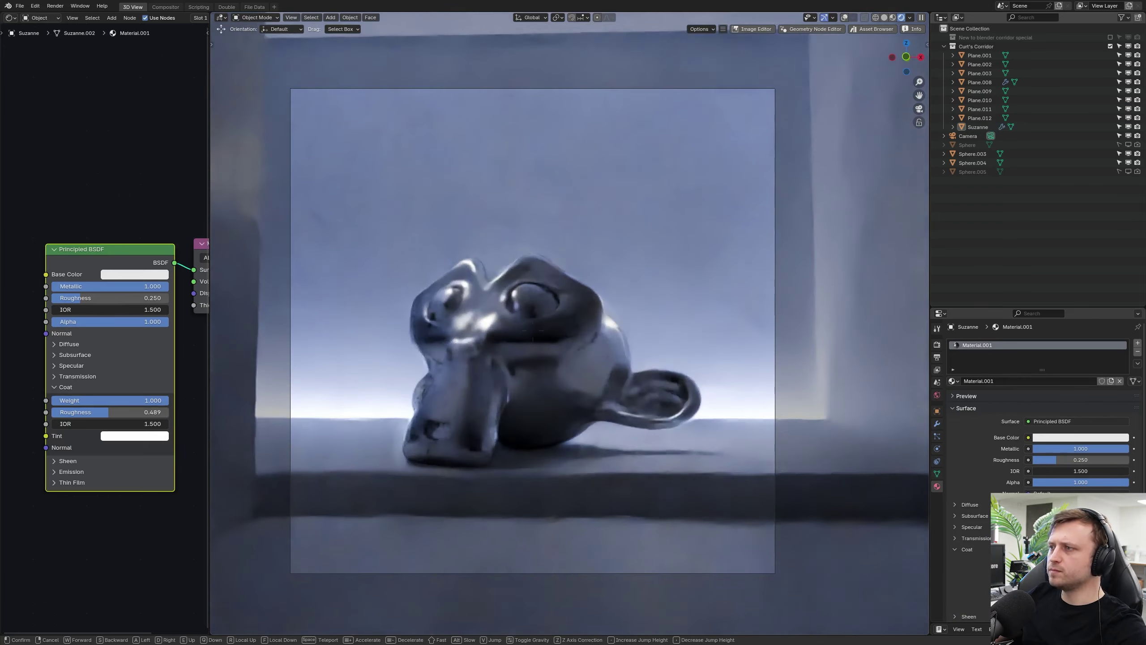
{"action": "key", "text": "w"}
{"action": "key", "text": "w"}
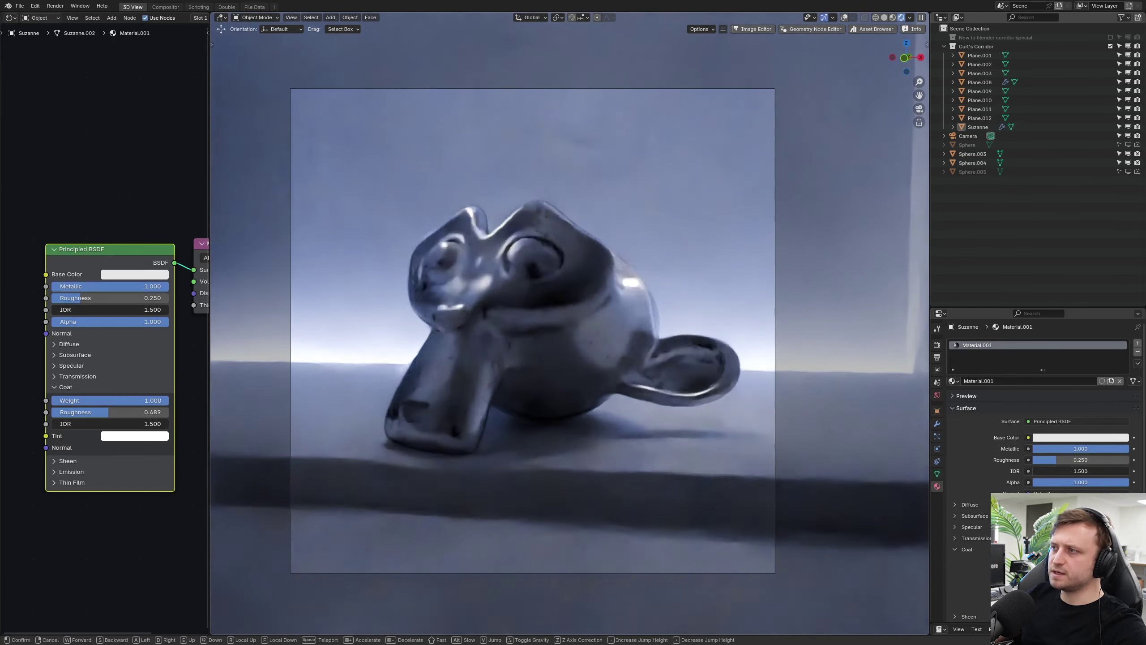
{"action": "left_click", "coordinate": [590, 352]}
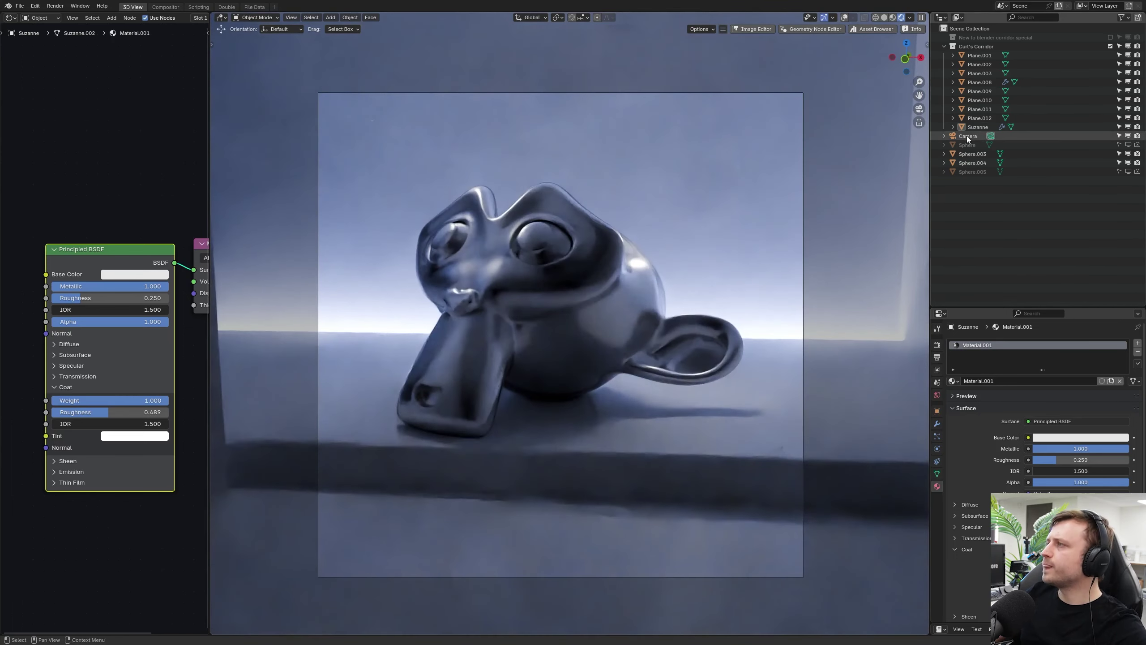
Step: Set the camera's Focal Length to 80 mm
{"action": "left_click", "coordinate": [968, 136]}
{"action": "left_click_drag", "start_coordinate": [1048, 385], "coordinate": [1110, 386]}
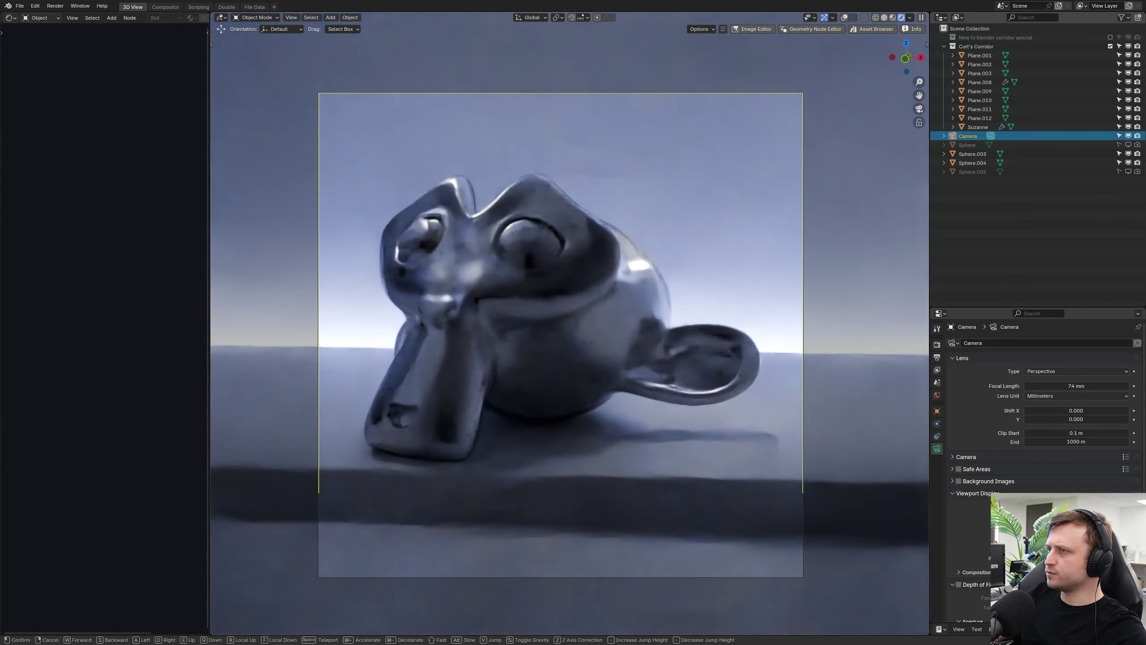
{"action": "left_click", "coordinate": [1076, 386]}
{"action": "type", "text": "80"}
{"action": "key", "text": "Return"}
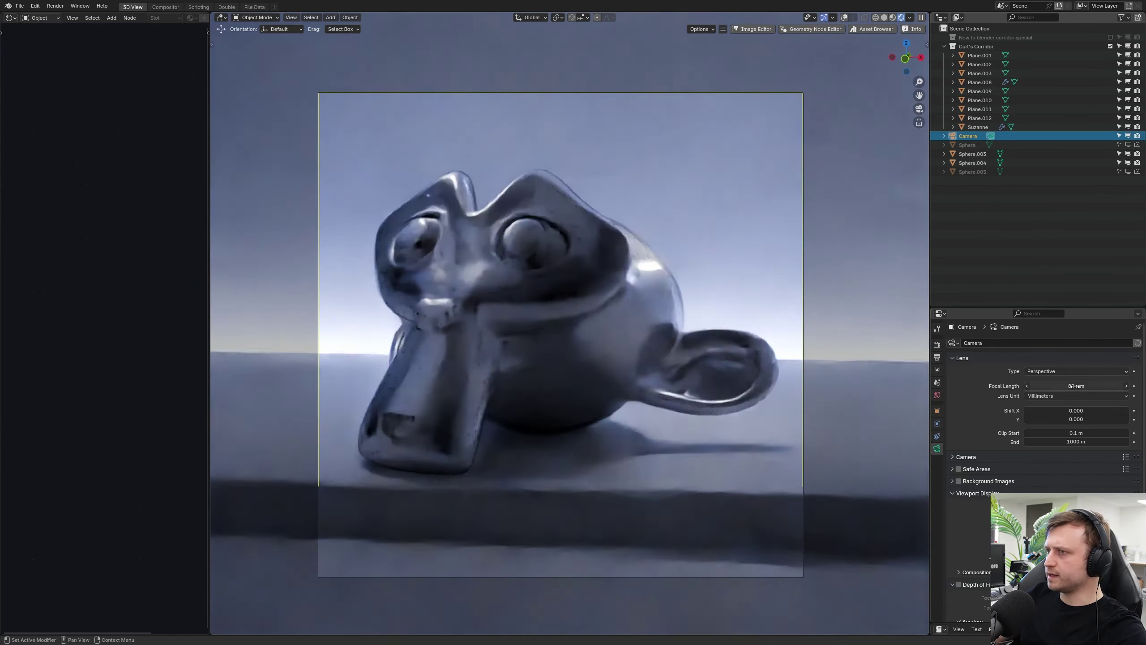
Step: Reposition the camera with walk navigation so the monkey head faces it more directly with both ears in frame
{"action": "key", "text": "a"}
{"action": "key", "text": "shift+grave"}
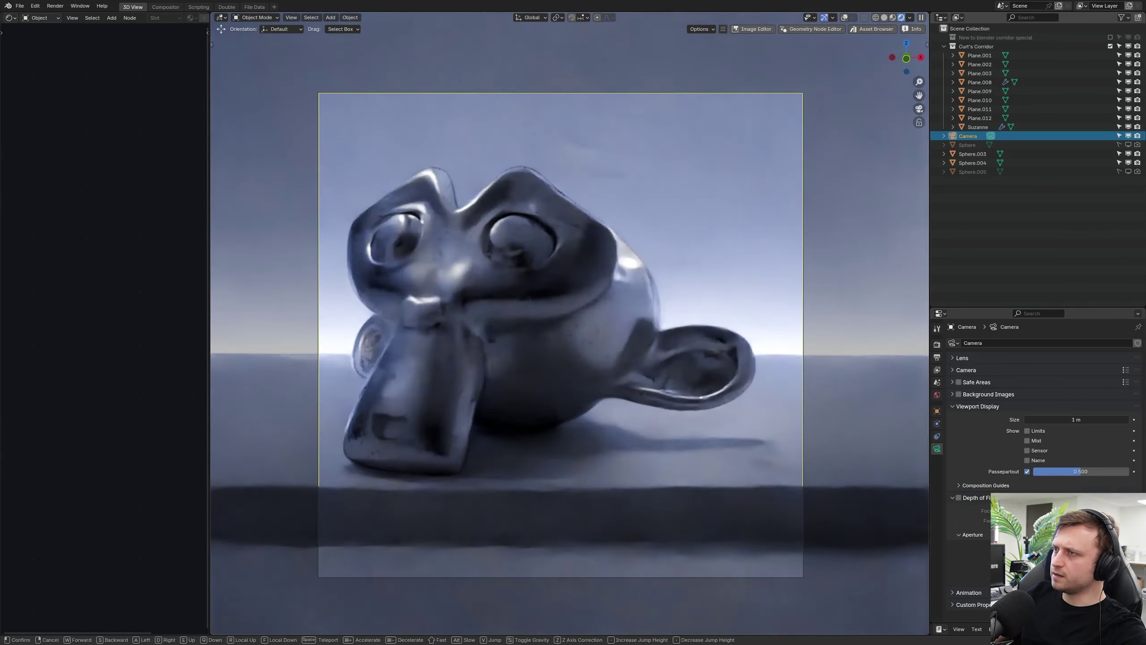
{"action": "left_click", "coordinate": [561, 335]}
Step: Try rotating the monkey head about the Z axis
{"action": "left_click", "coordinate": [545, 422]}
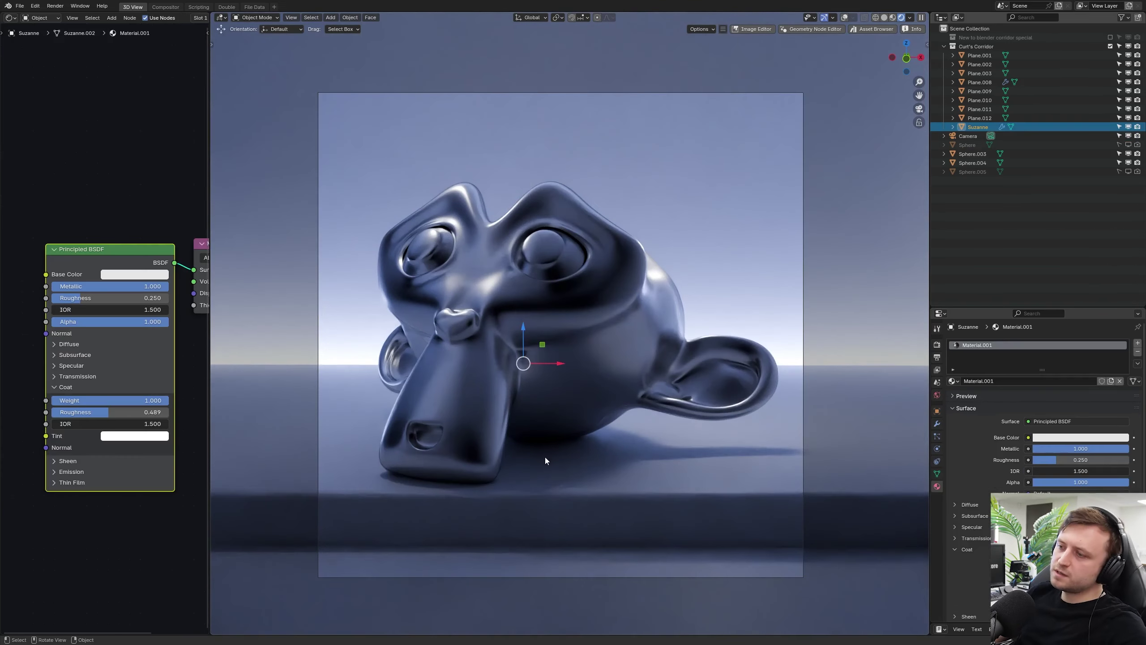
{"action": "key", "text": "r"}
{"action": "key", "text": "z"}
{"action": "left_click", "coordinate": [697, 458]}
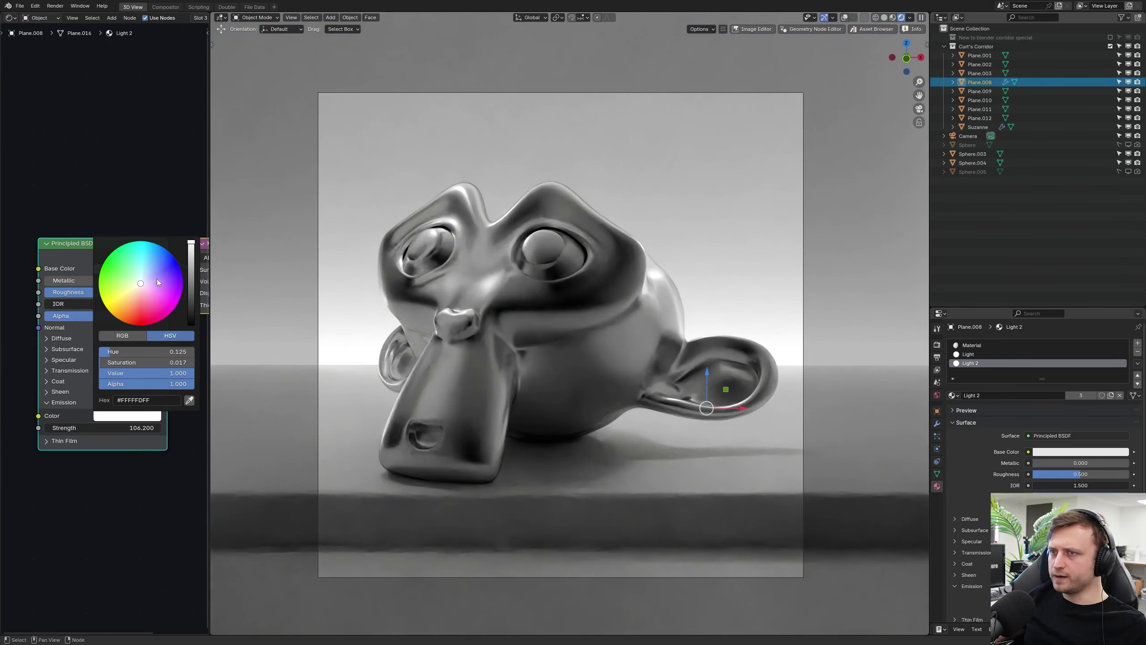
Step: Try an orange base color on the monkey head's material and settle on a very pale pink
{"action": "left_click", "coordinate": [580, 416]}
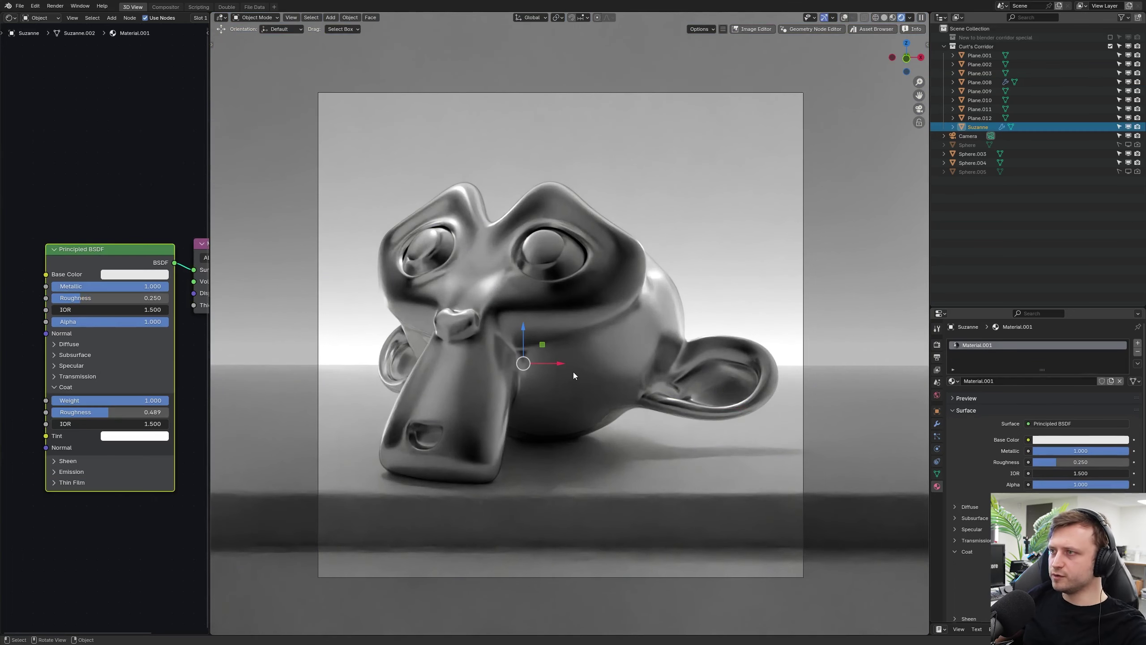
{"action": "left_click", "coordinate": [134, 274]}
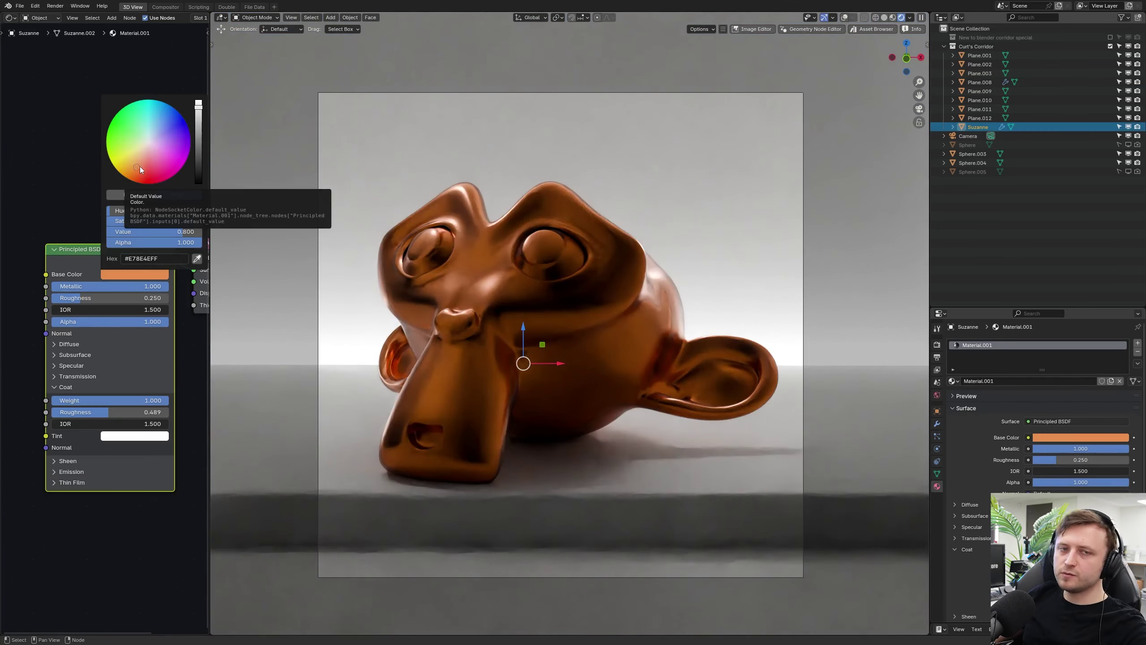
{"action": "left_click", "coordinate": [149, 144]}
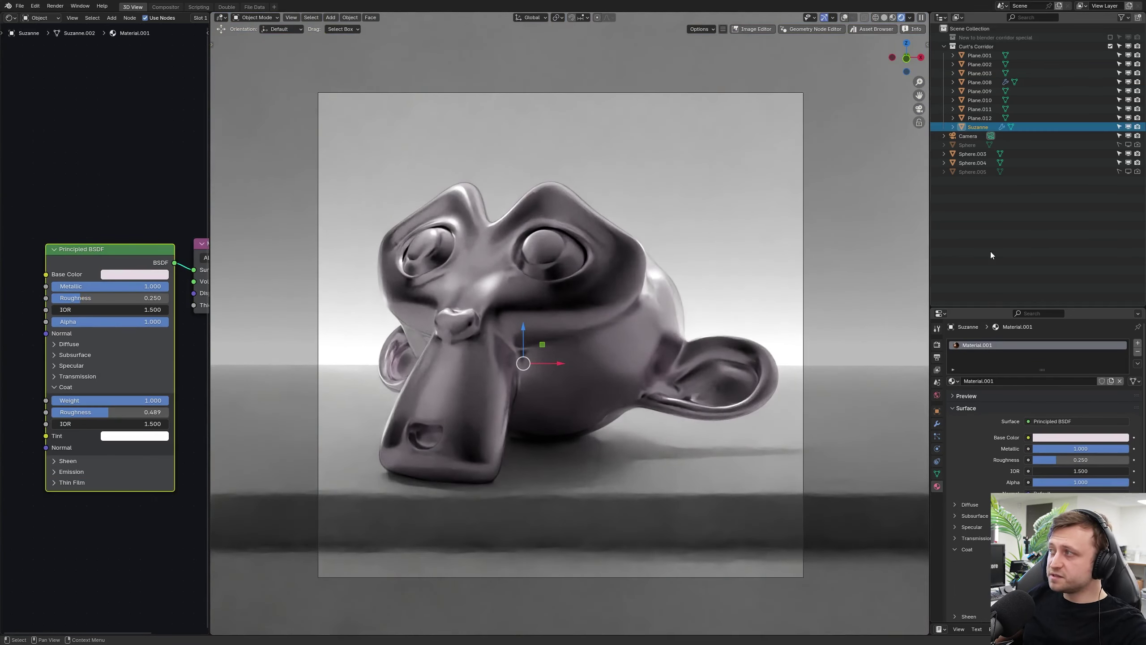
Step: Hide the monkey head in the viewport and in renders, and turn the overlays back on
{"action": "left_click_drag", "start_coordinate": [1119, 126], "coordinate": [1136, 126]}
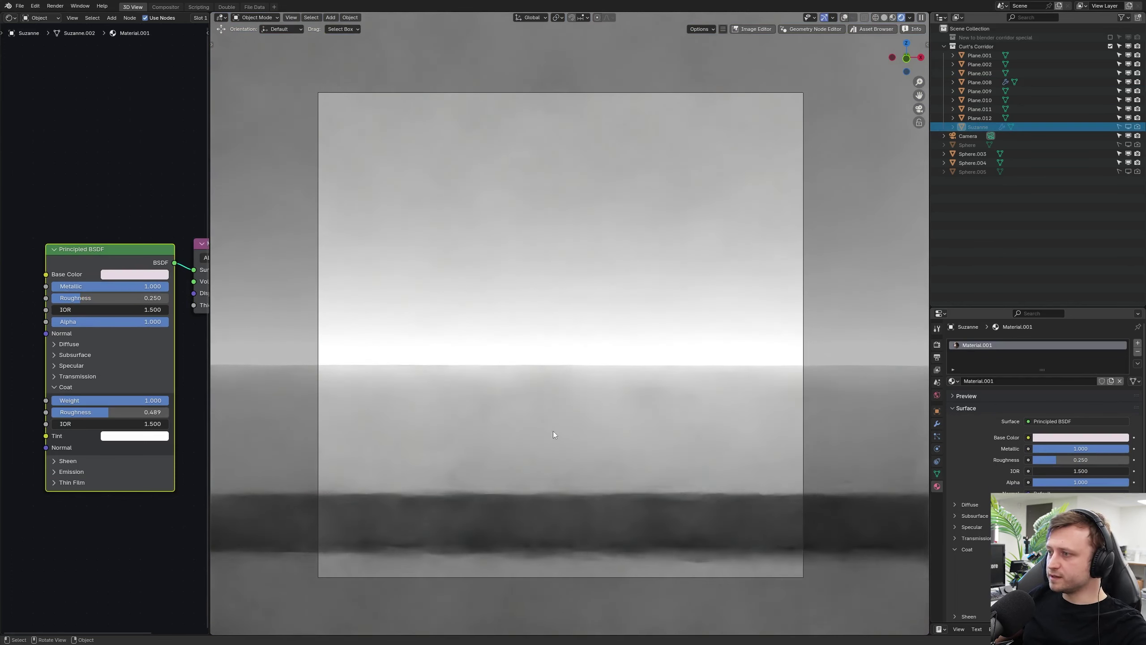
{"action": "key", "text": "shift+alt+z"}
Step: Add a UV sphere in the camera view, scale it to about 0.182, and raise it about 0.258 m along Z
{"action": "middle_click_drag", "start_coordinate": [572, 422], "coordinate": [611, 296]}
{"action": "key", "text": "KP_0"}
{"action": "key", "text": "shift+a"}
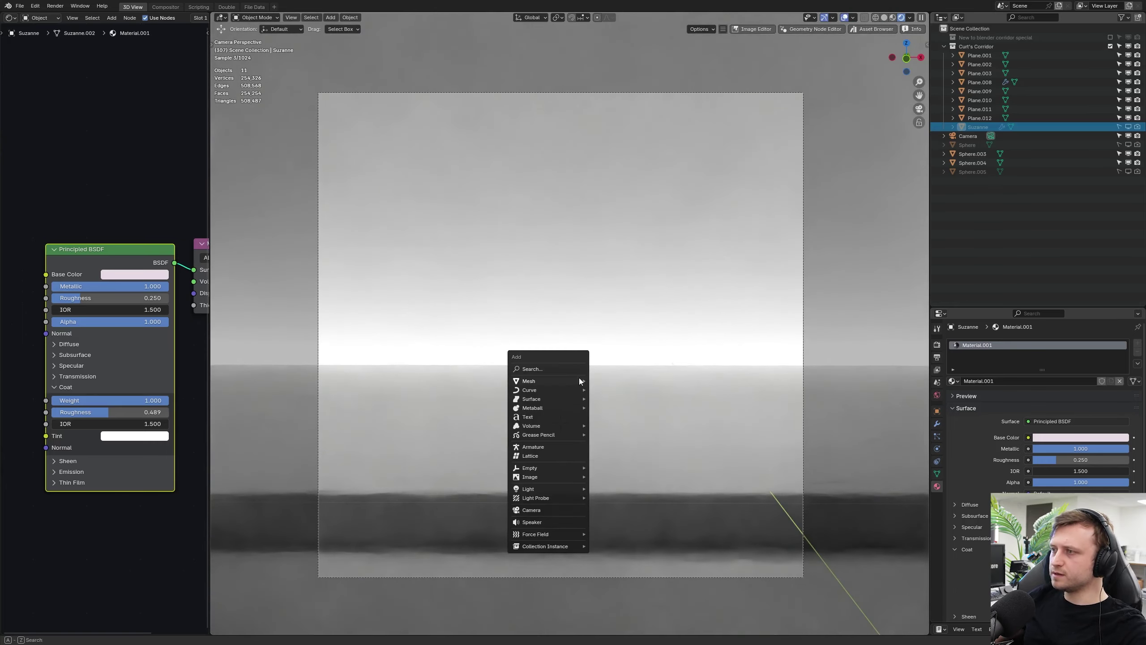
{"action": "mouse_move", "coordinate": [578, 380]}
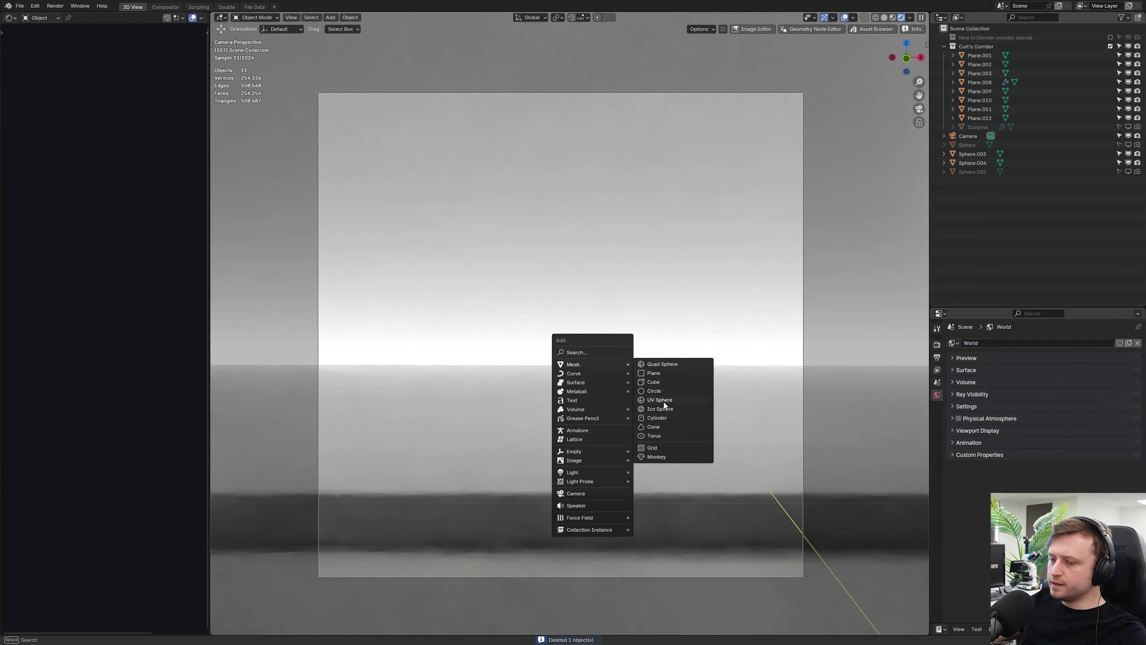
{"action": "left_click", "coordinate": [664, 404]}
{"action": "key", "text": "s"}
{"action": "left_click", "coordinate": [580, 415]}
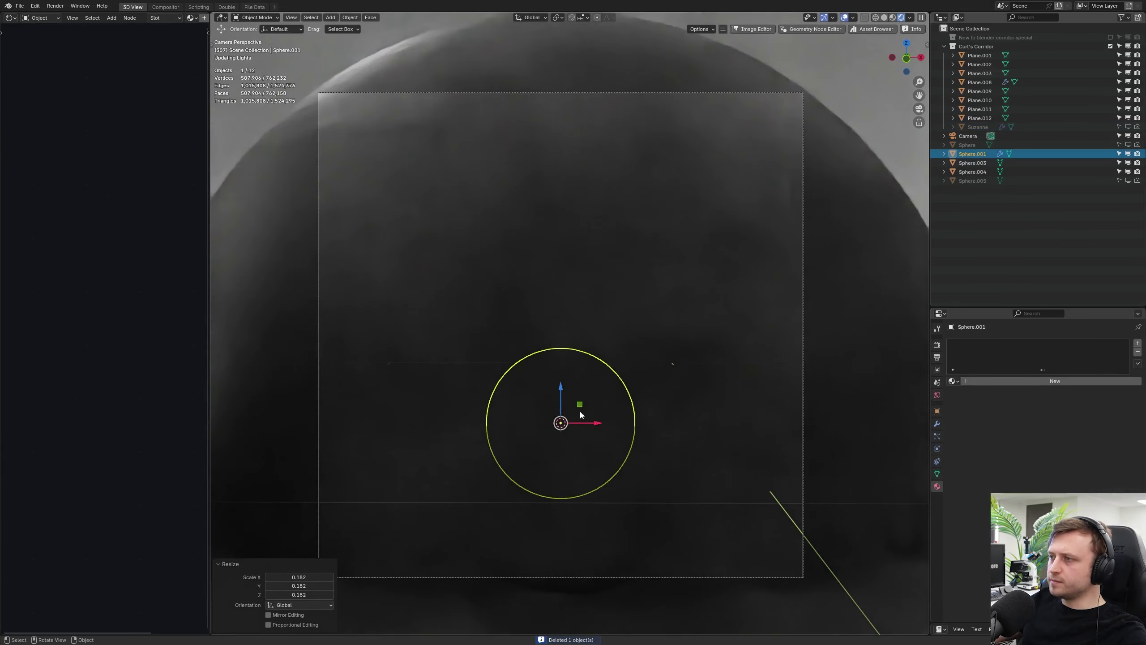
{"action": "key", "text": "g"}
{"action": "key", "text": "z"}
{"action": "left_click", "coordinate": [581, 308]}
Step: Assign the existing Material.001 to the new sphere and enlarge the sphere by a factor of about 1.46
{"action": "left_click", "coordinate": [953, 381]}
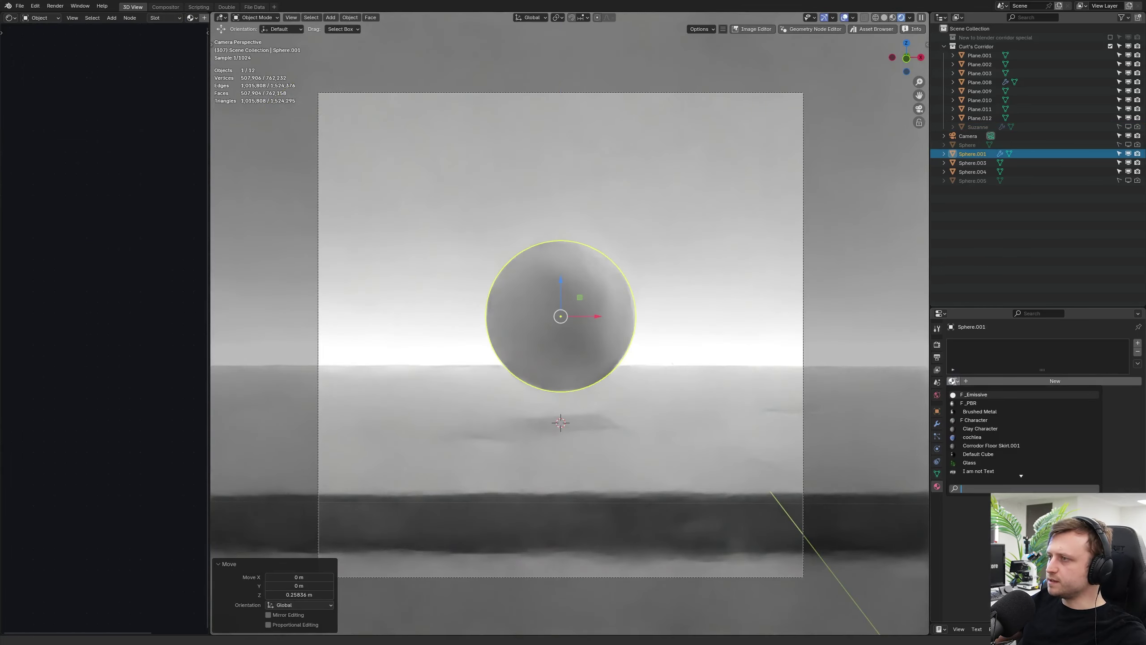
{"action": "type", "text": "material"}
{"action": "left_click", "coordinate": [977, 402]}
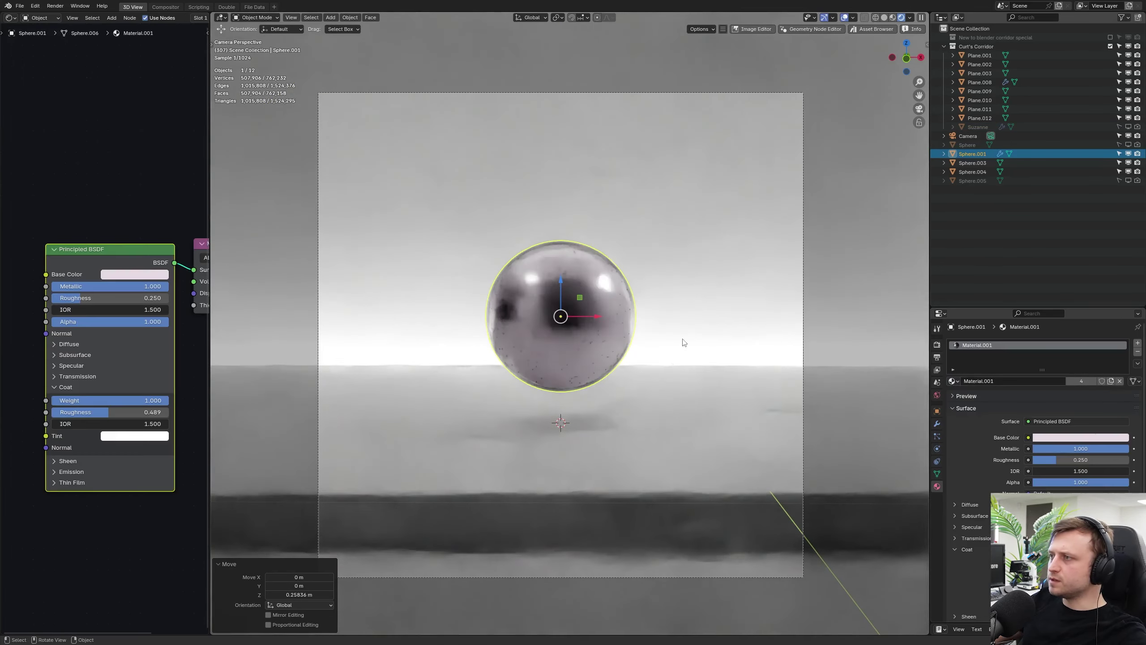
{"action": "key", "text": "s"}
{"action": "left_click", "coordinate": [782, 319]}
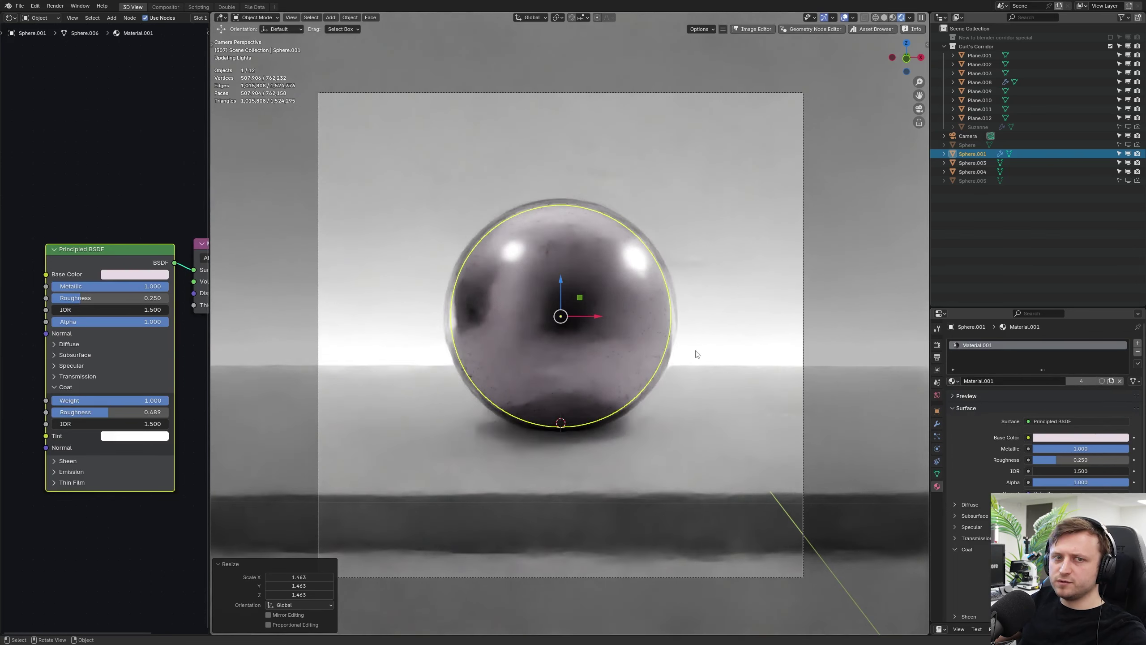
Step: Smooth the sphere's shading, deselect everything, and hide the overlays to inspect the reflections from another angle and through the camera
{"action": "right_click", "coordinate": [614, 354]}
{"action": "left_click", "coordinate": [586, 345]}
{"action": "key", "text": "alt+a"}
{"action": "key", "text": "shift+alt+z"}
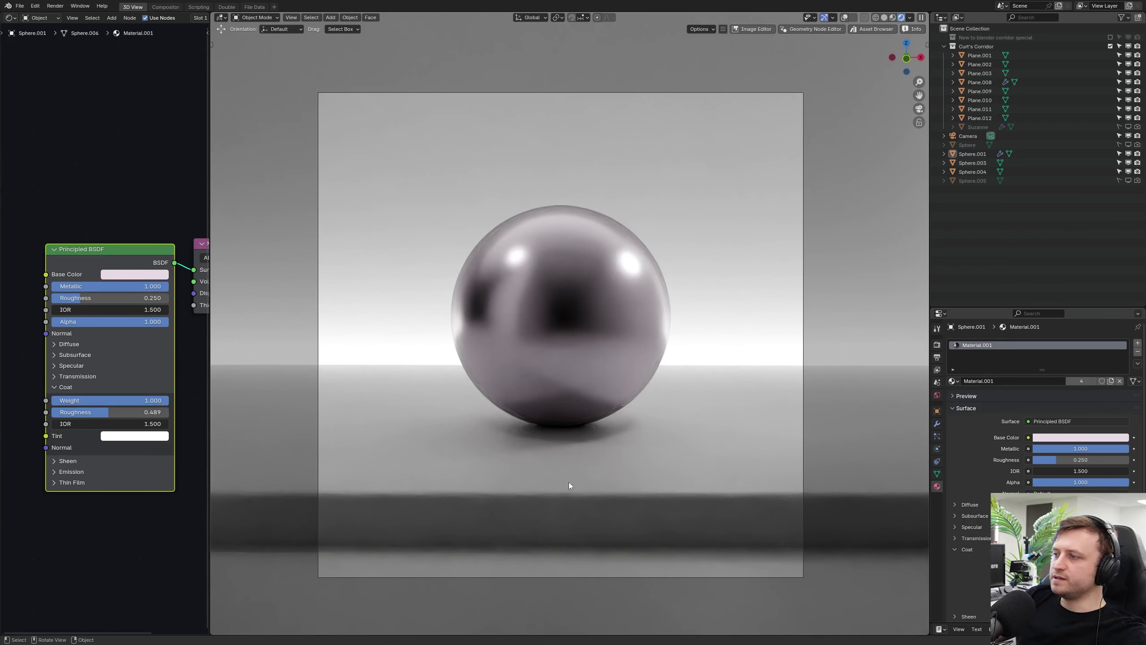
{"action": "middle_click_drag", "start_coordinate": [569, 485], "coordinate": [547, 408]}
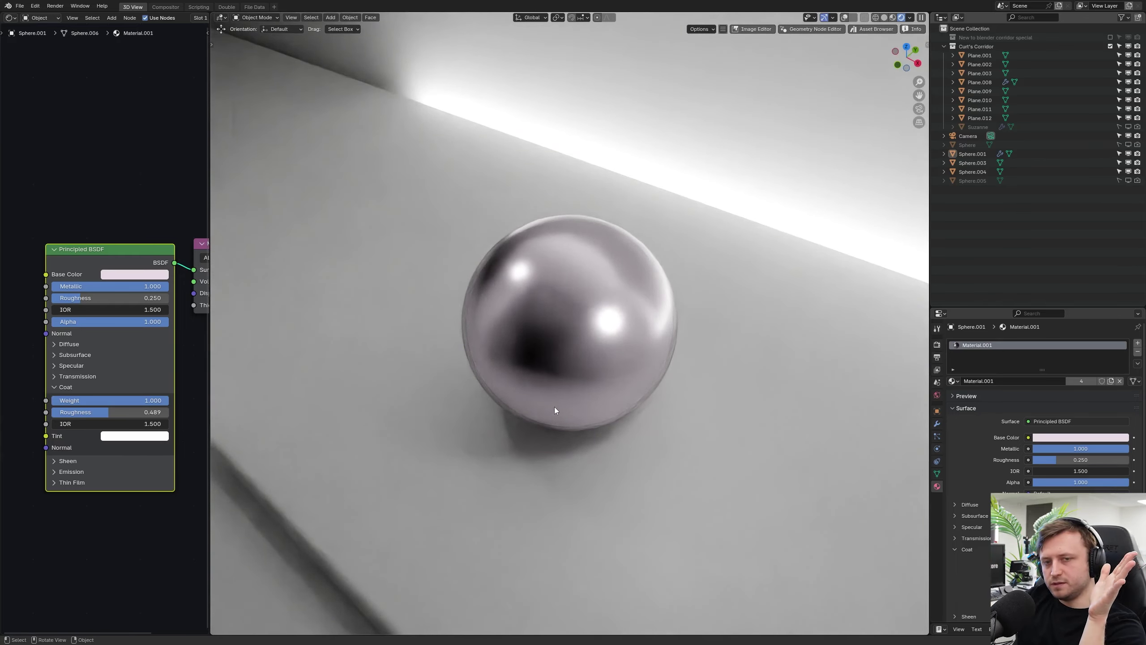
{"action": "key", "text": "KP_0"}
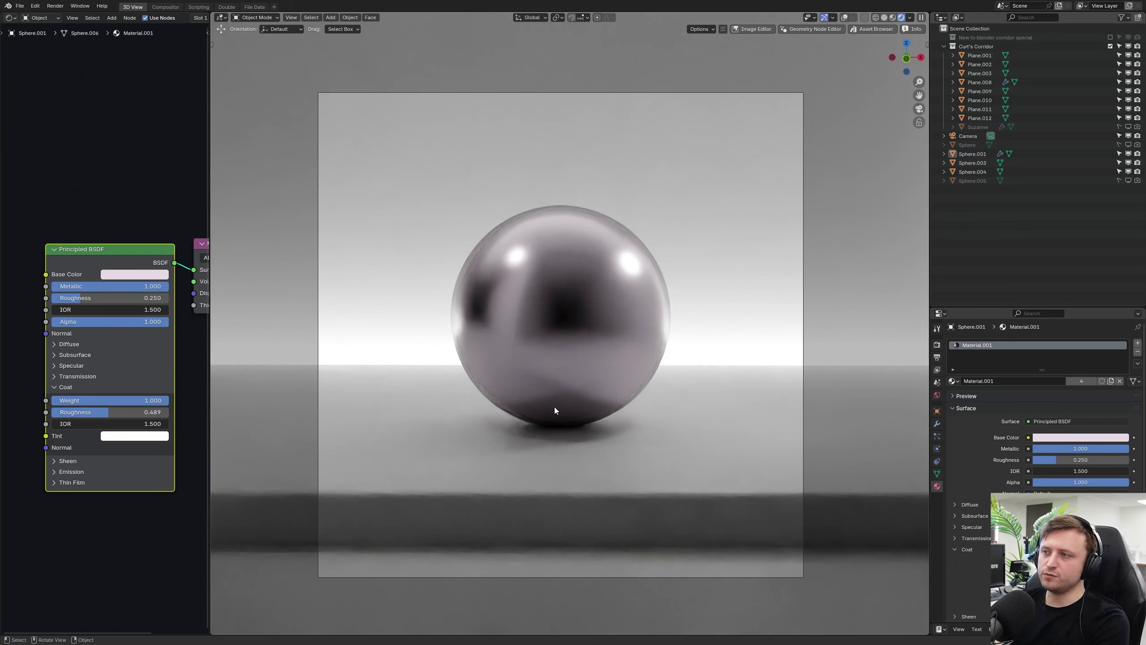
Step: Hide the new sphere in the viewport and in renders, and make the monkey head visible in both instead
{"action": "left_click", "coordinate": [555, 409]}
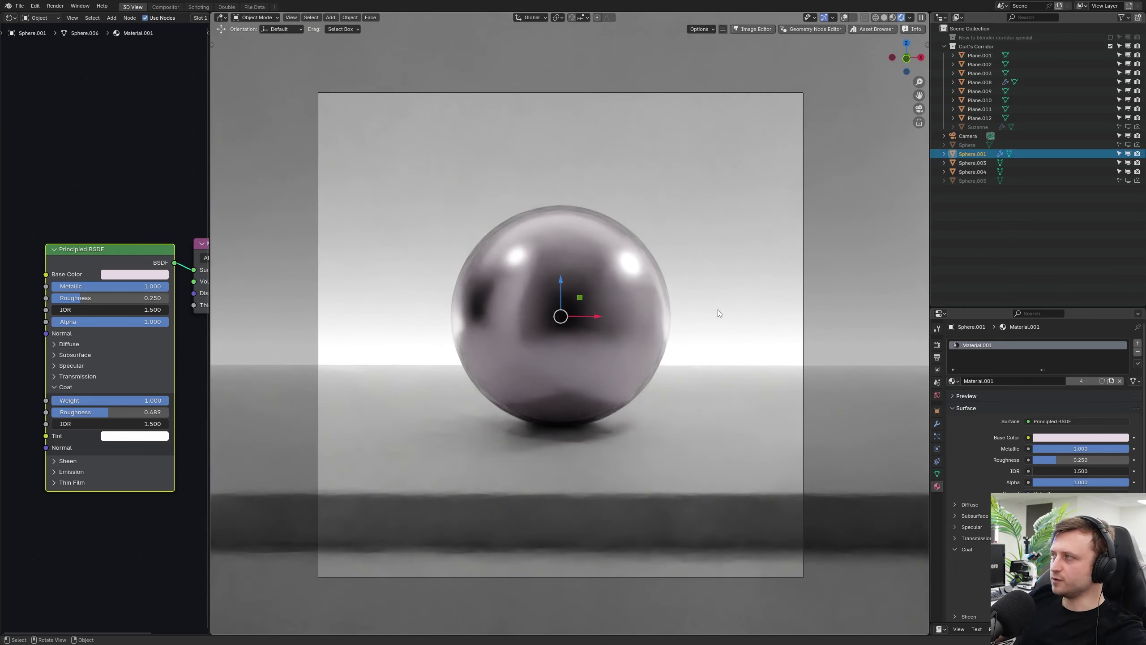
{"action": "left_click", "coordinate": [1120, 154]}
{"action": "left_click_drag", "start_coordinate": [1122, 153], "coordinate": [1137, 127]}
Step: Select the monkey head and set the base color of its metallic material to pure white
{"action": "left_click", "coordinate": [619, 437]}
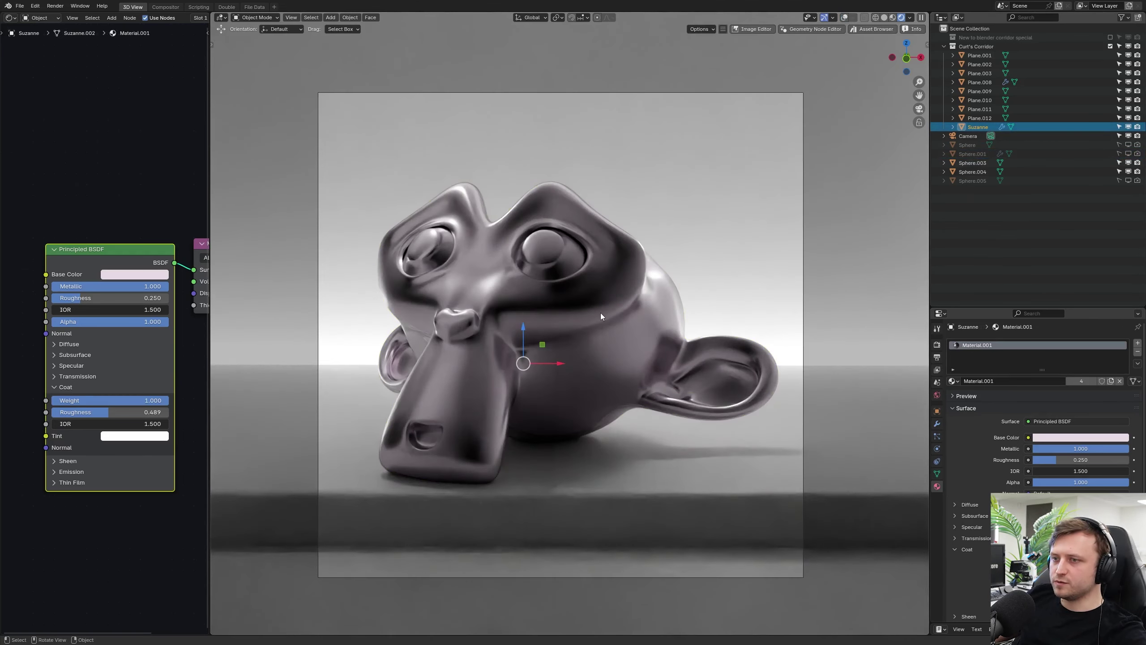
{"action": "left_click", "coordinate": [131, 275]}
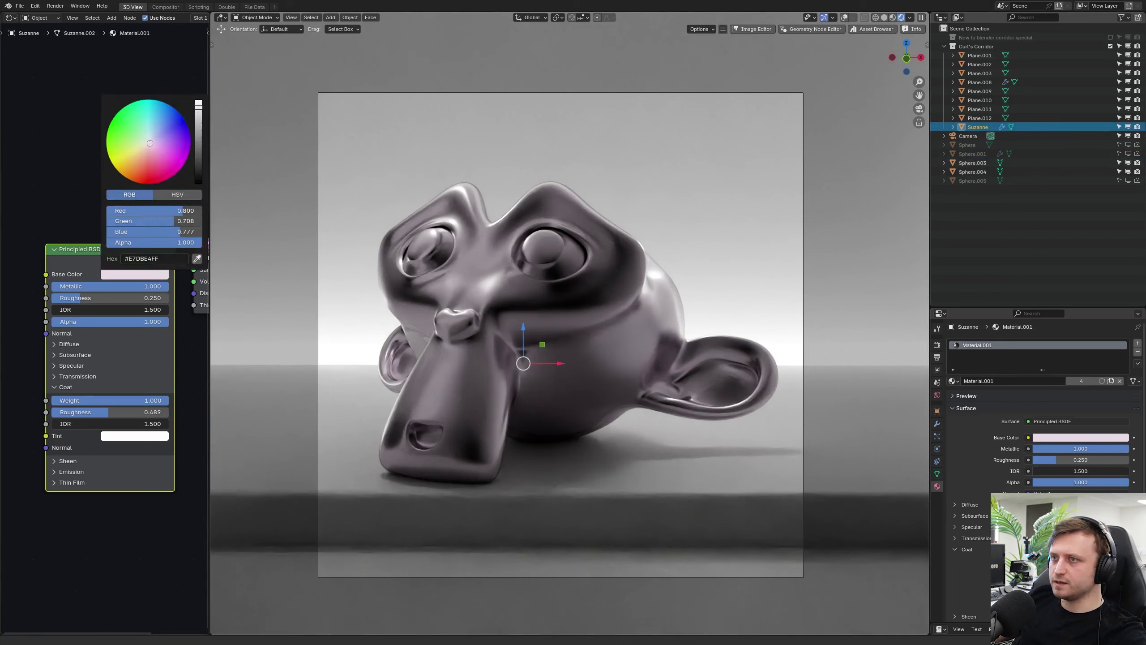
{"action": "left_click_drag", "start_coordinate": [185, 210], "coordinate": [186, 240]}
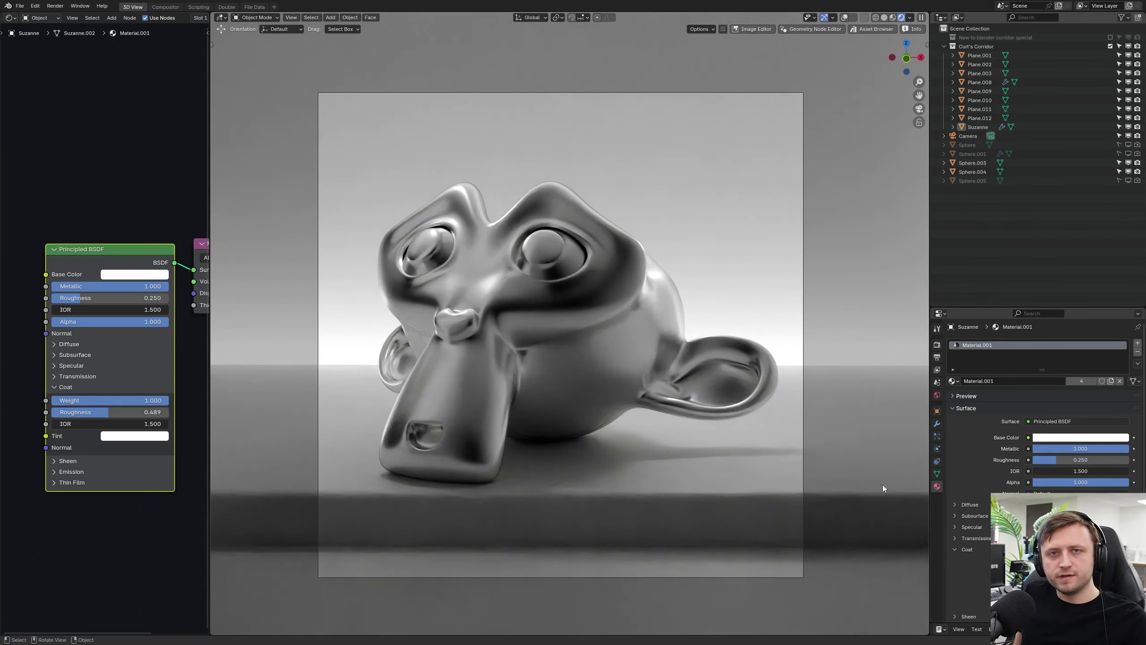